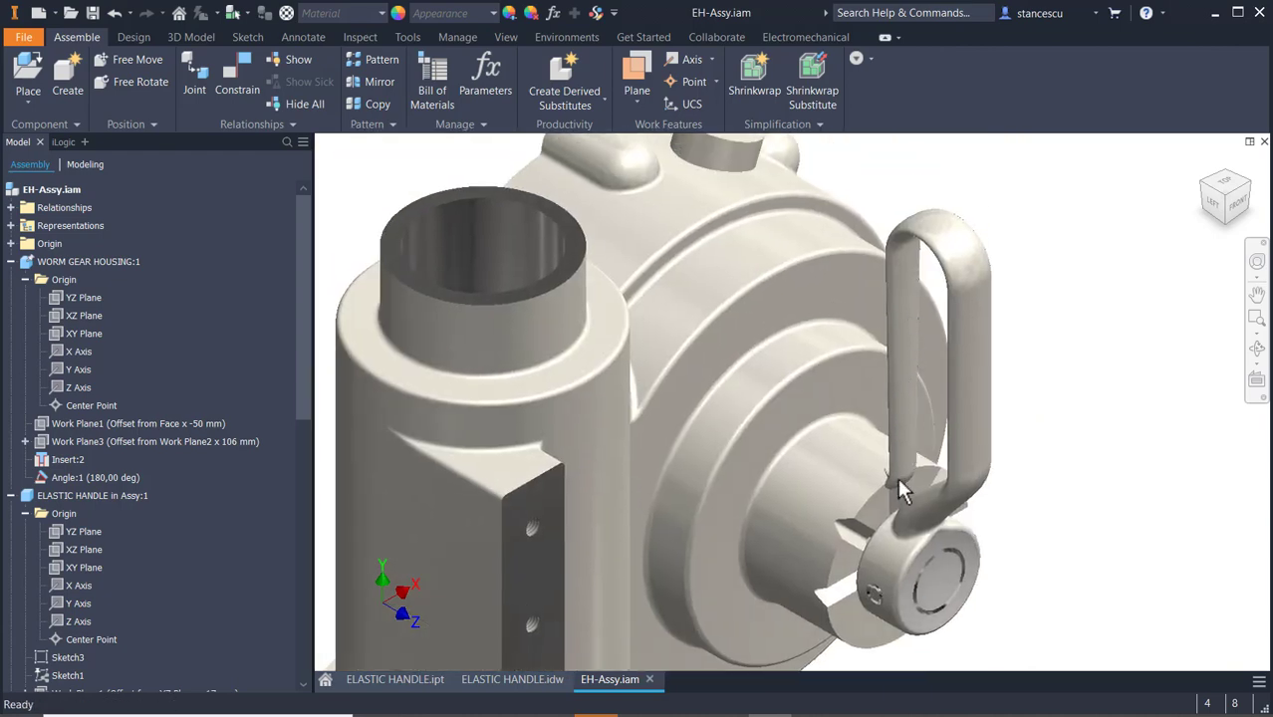
- Set the Angle:1 constraint between the worm gear housing and the elastic handle to 180 deg + 45
click(94, 478)
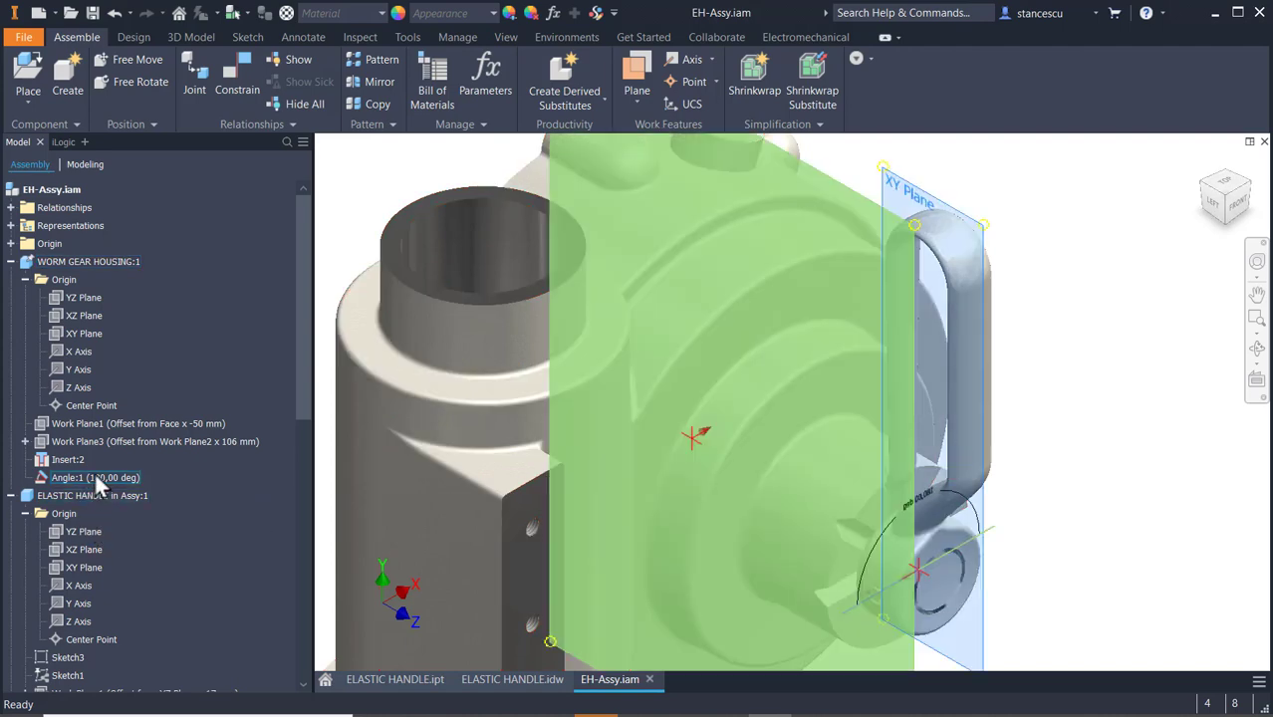
click(102, 478)
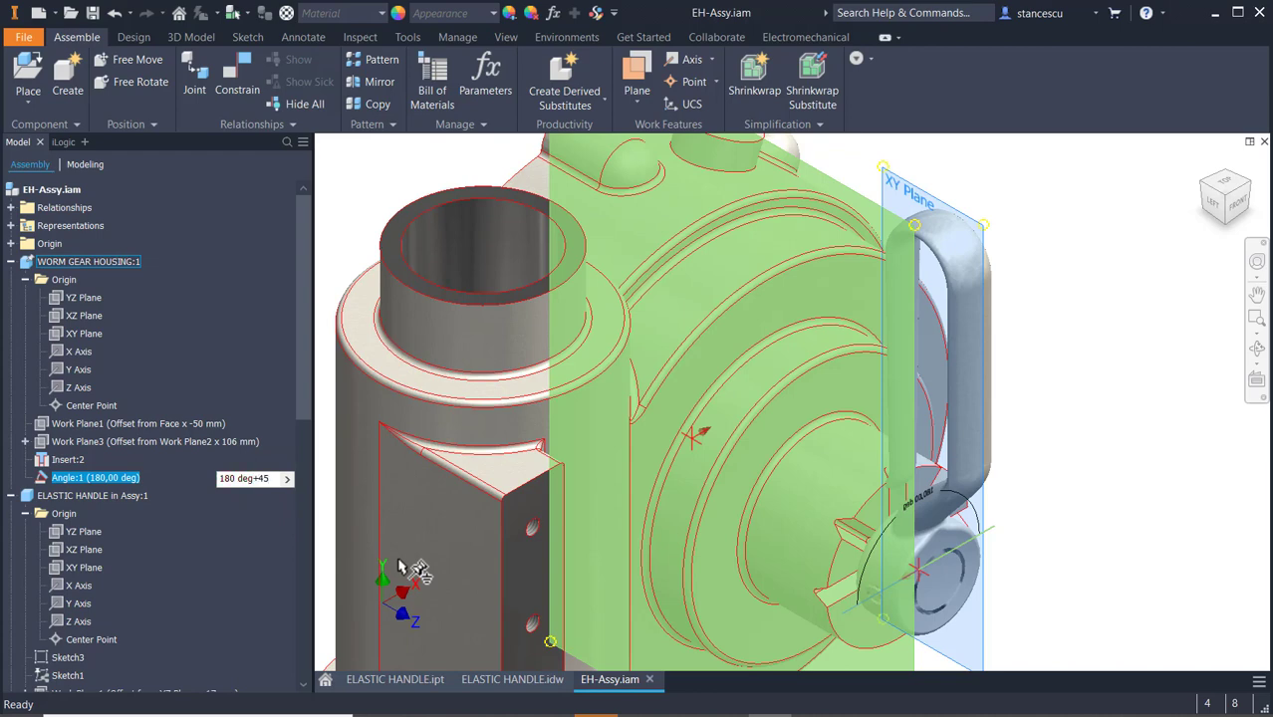
key(Return)
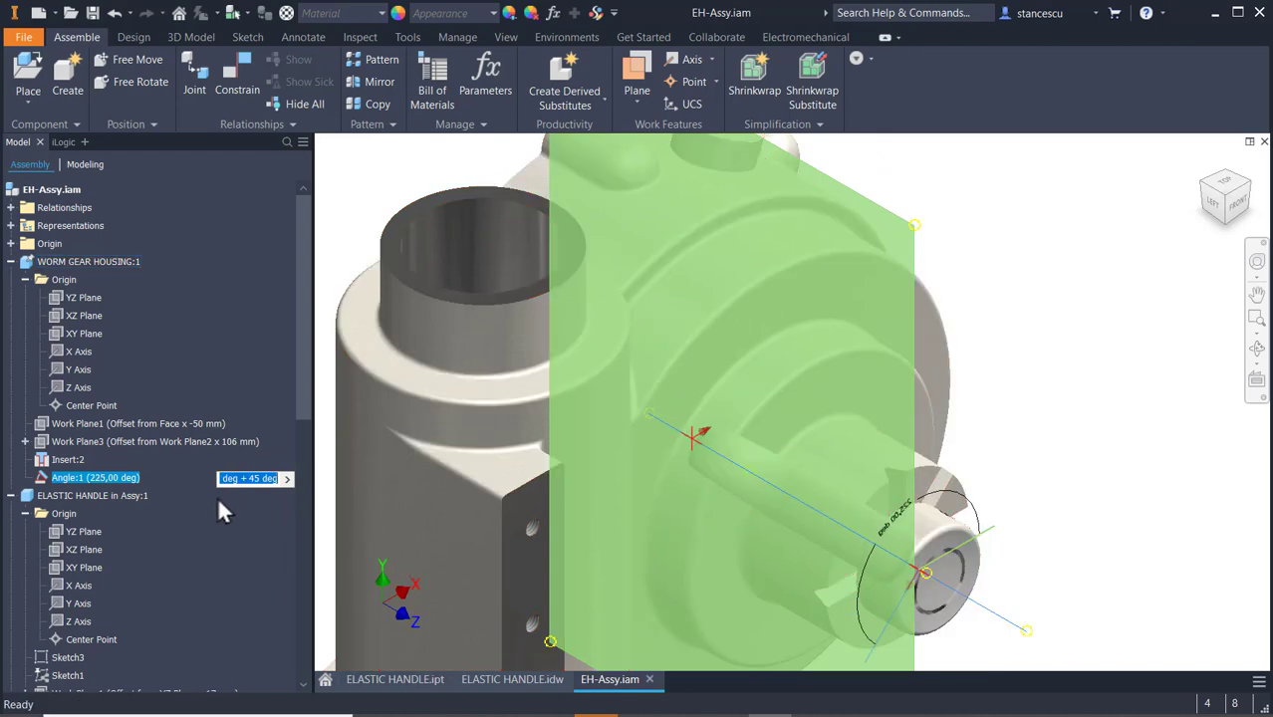
click(1148, 361)
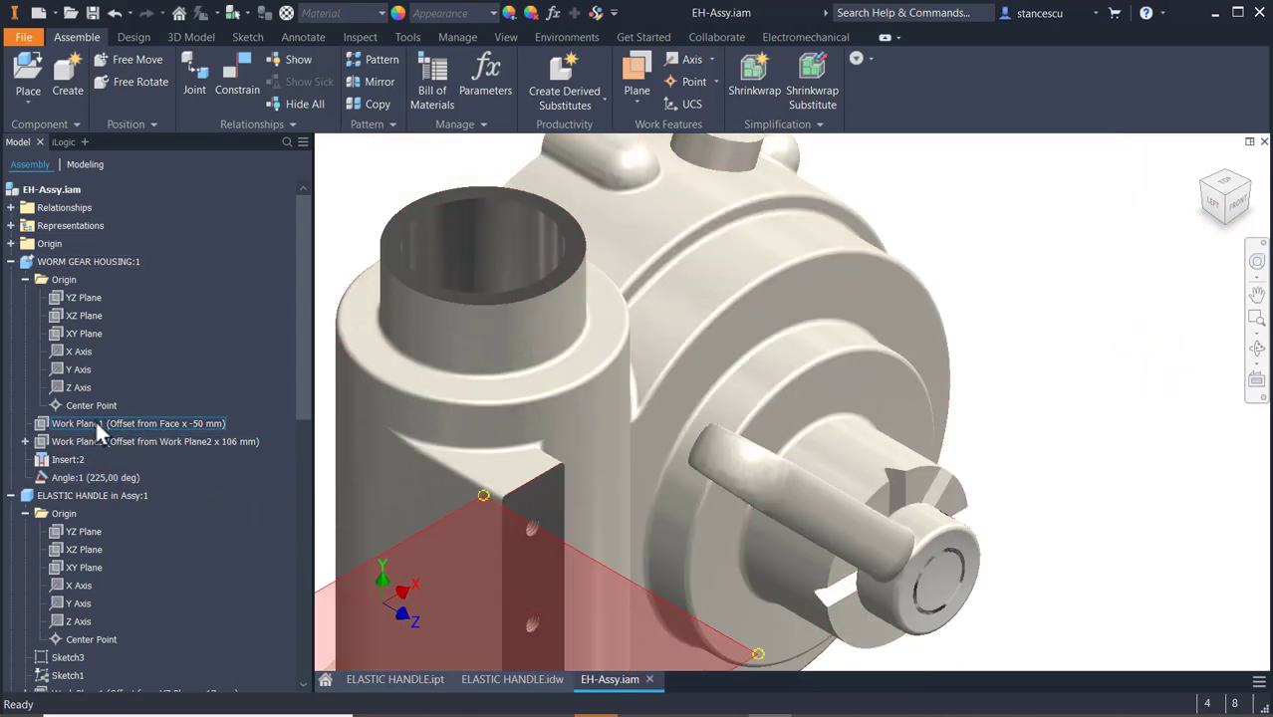
- Change the elastic handle's Angle:1 constraint to 180 deg - 45 deg
double_click(117, 478)
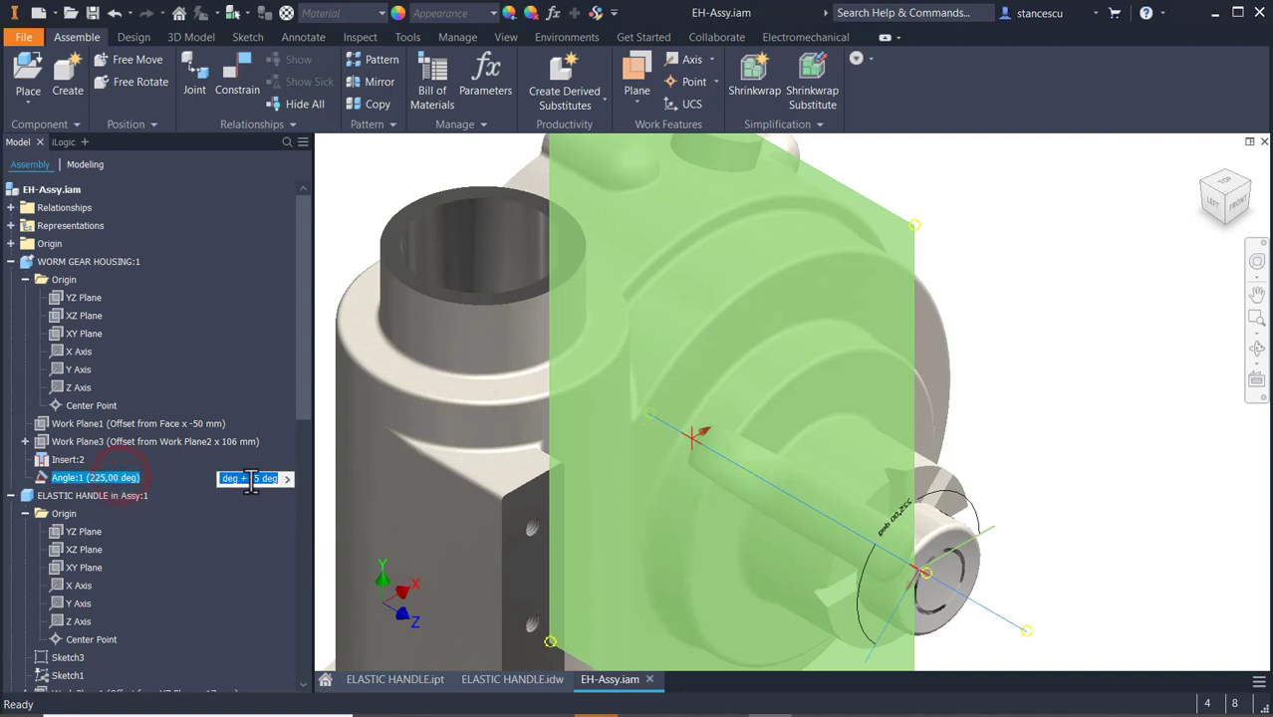
click(240, 482)
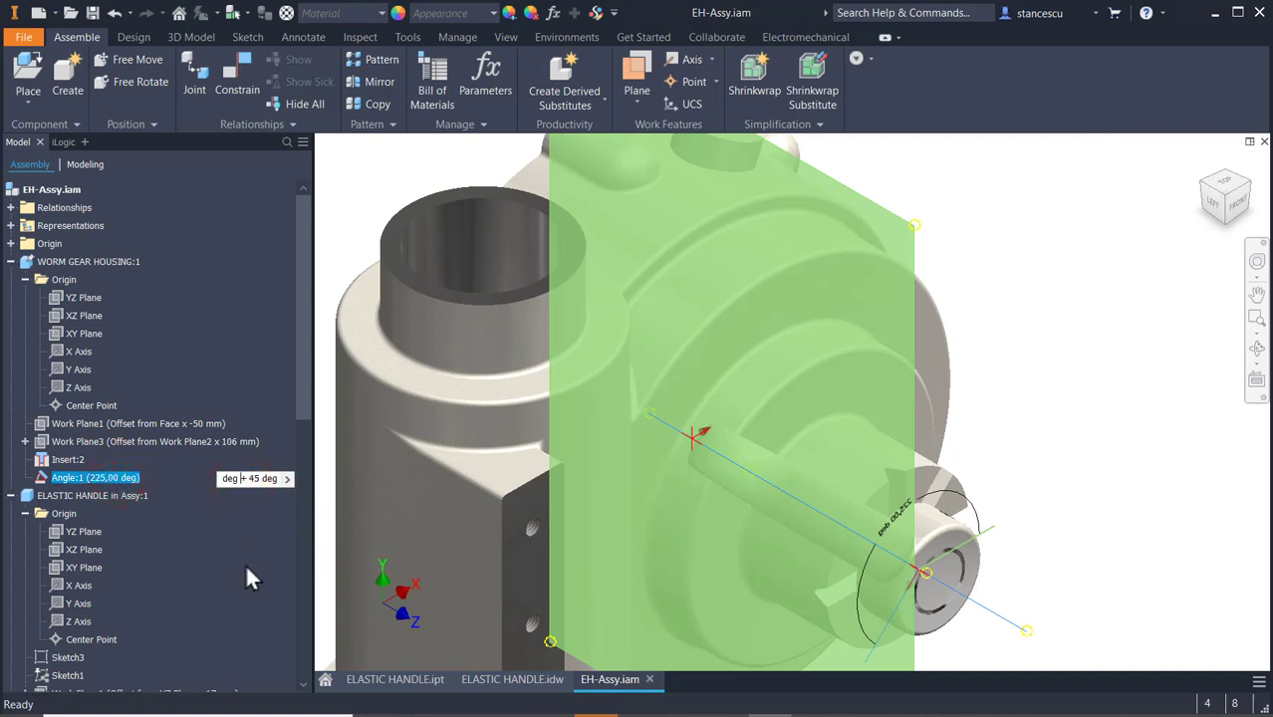
key(Delete)
text(-)
key(Return)
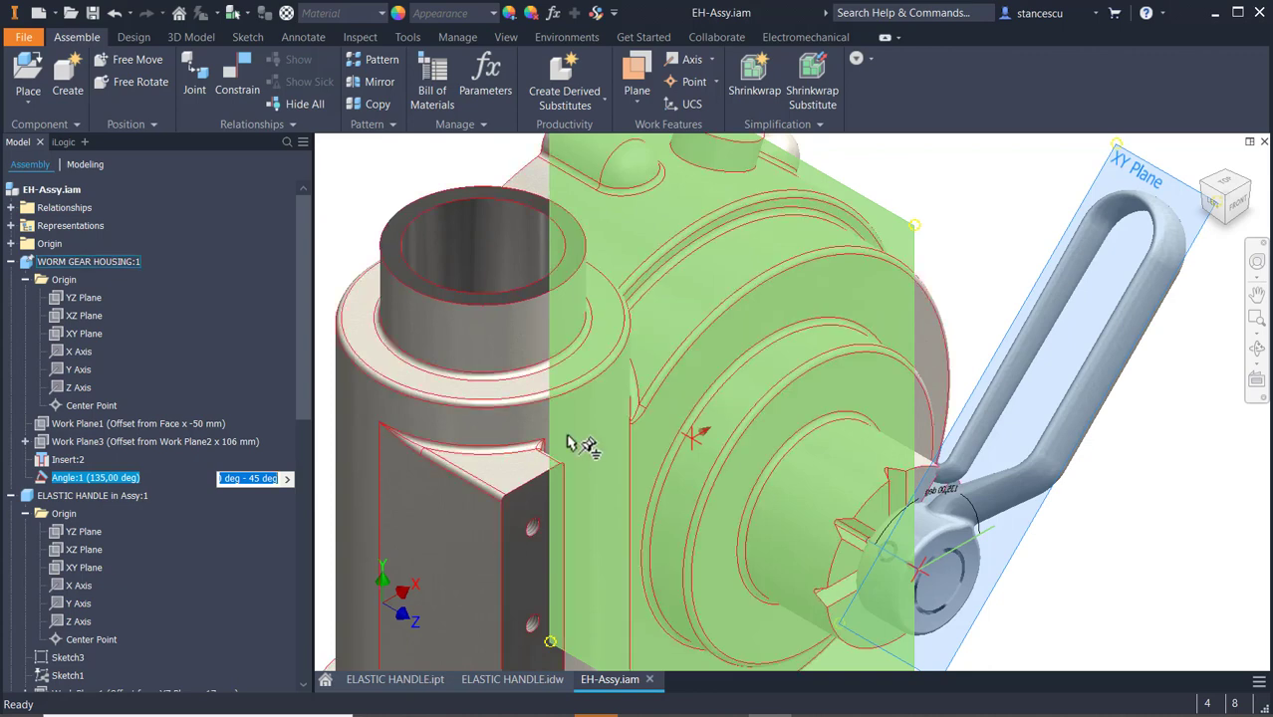
click(966, 191)
scroll(891, 434, up, 3)
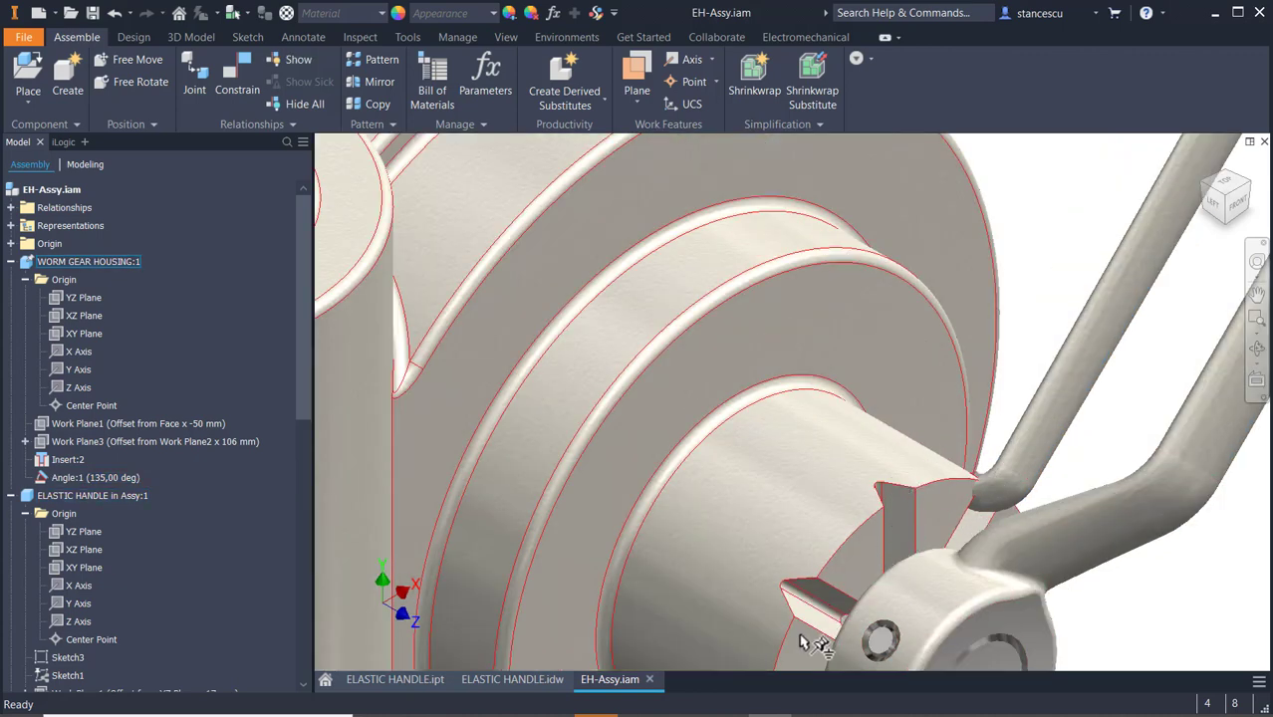
scroll(996, 410, down, 3)
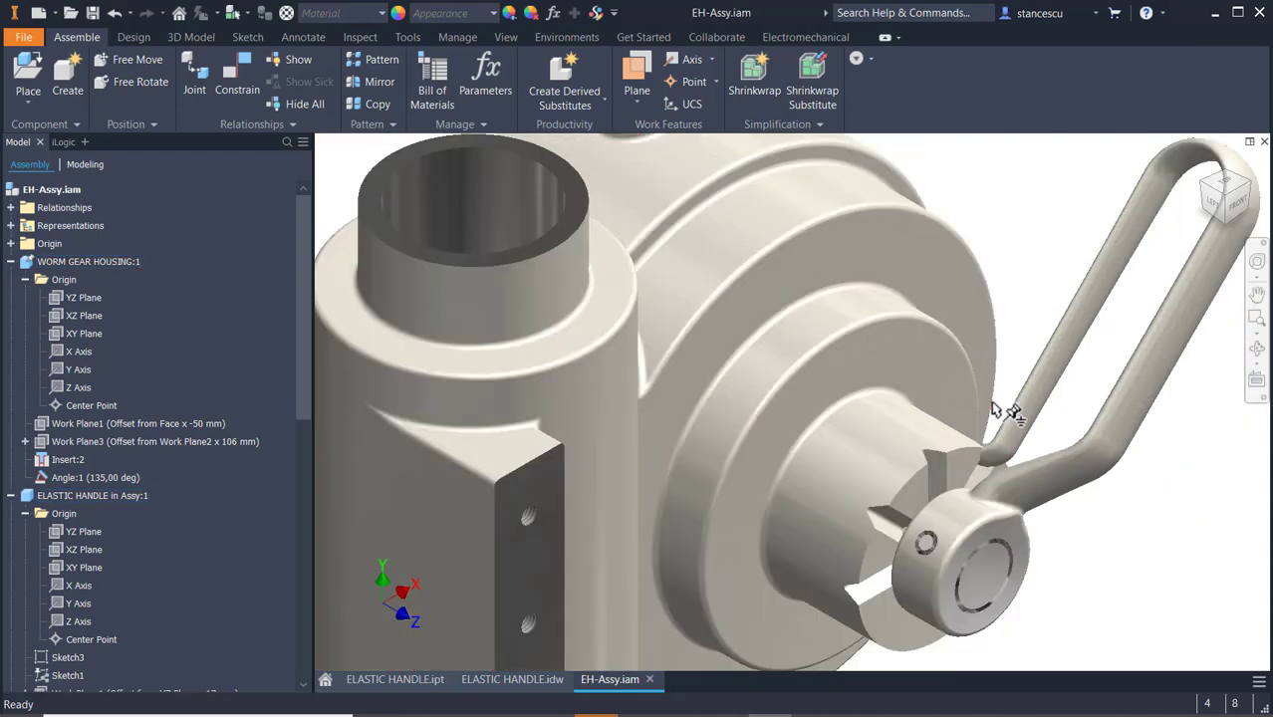
scroll(993, 410, down, 3)
middle_drag(962, 443, 938, 401)
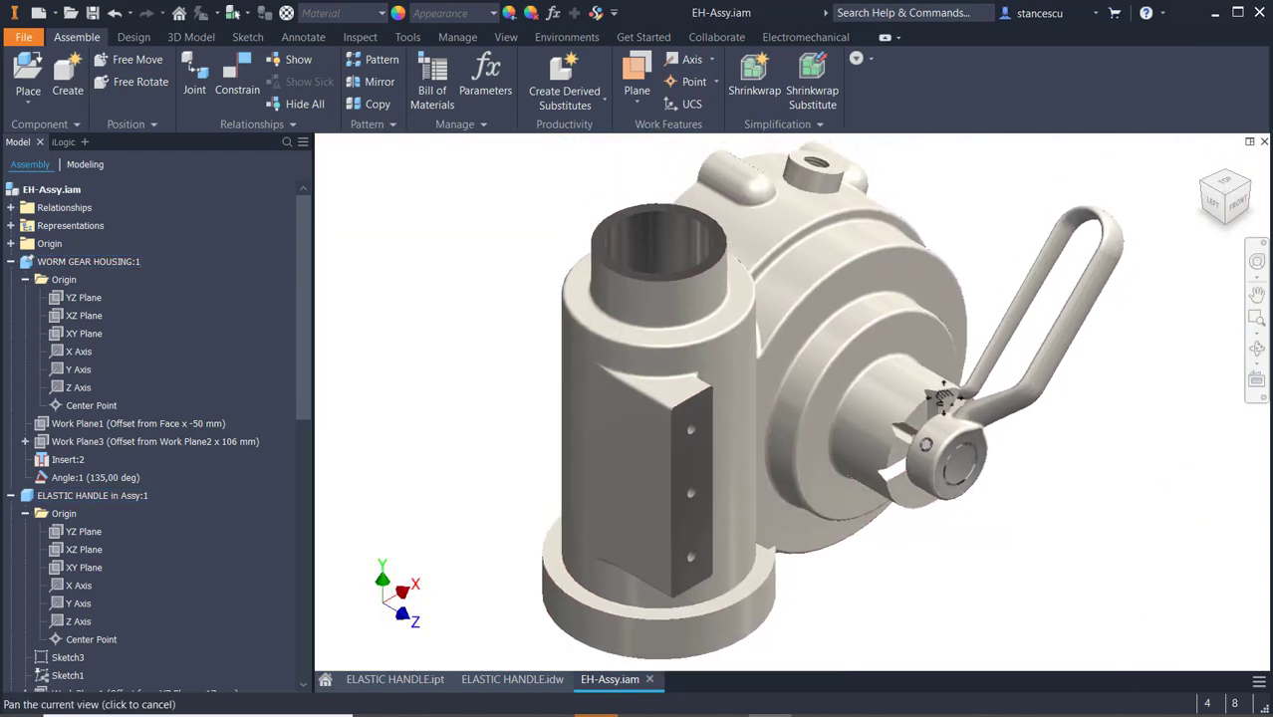
- Switch to the ELASTIC HANDLE.idw drawing and read the note about the elliptical sections
click(488, 680)
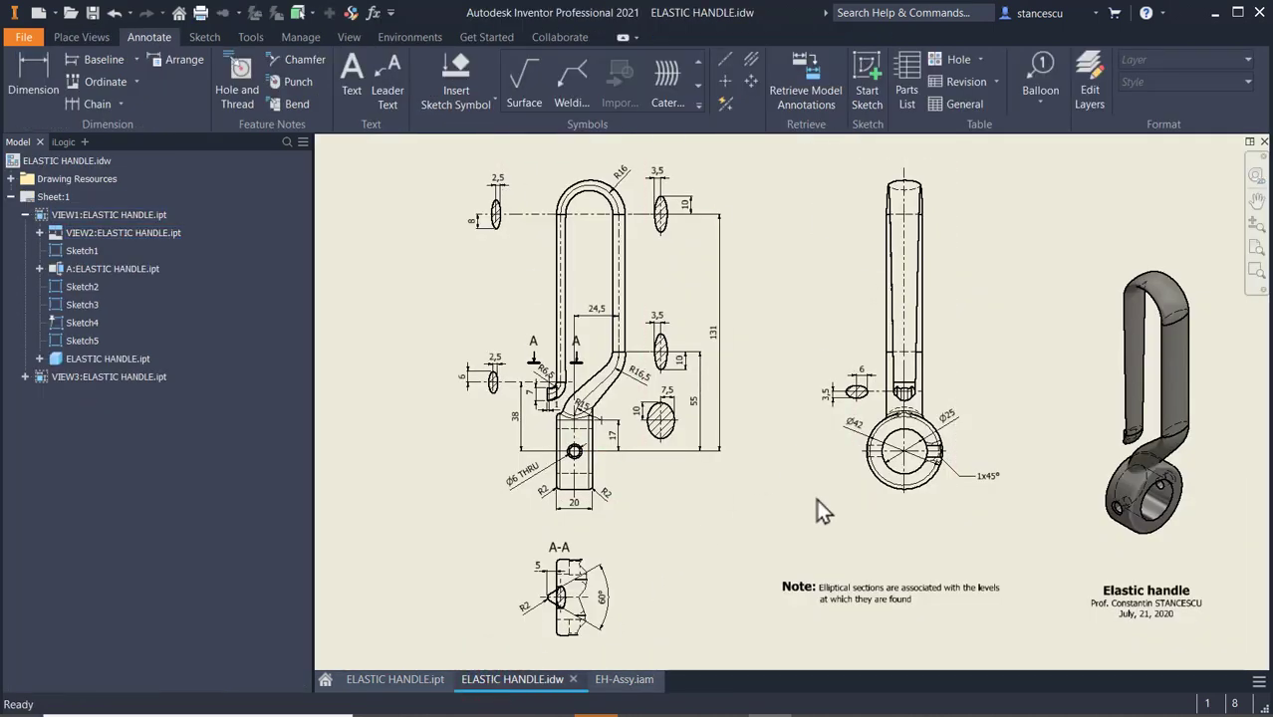
scroll(892, 600, up, 5)
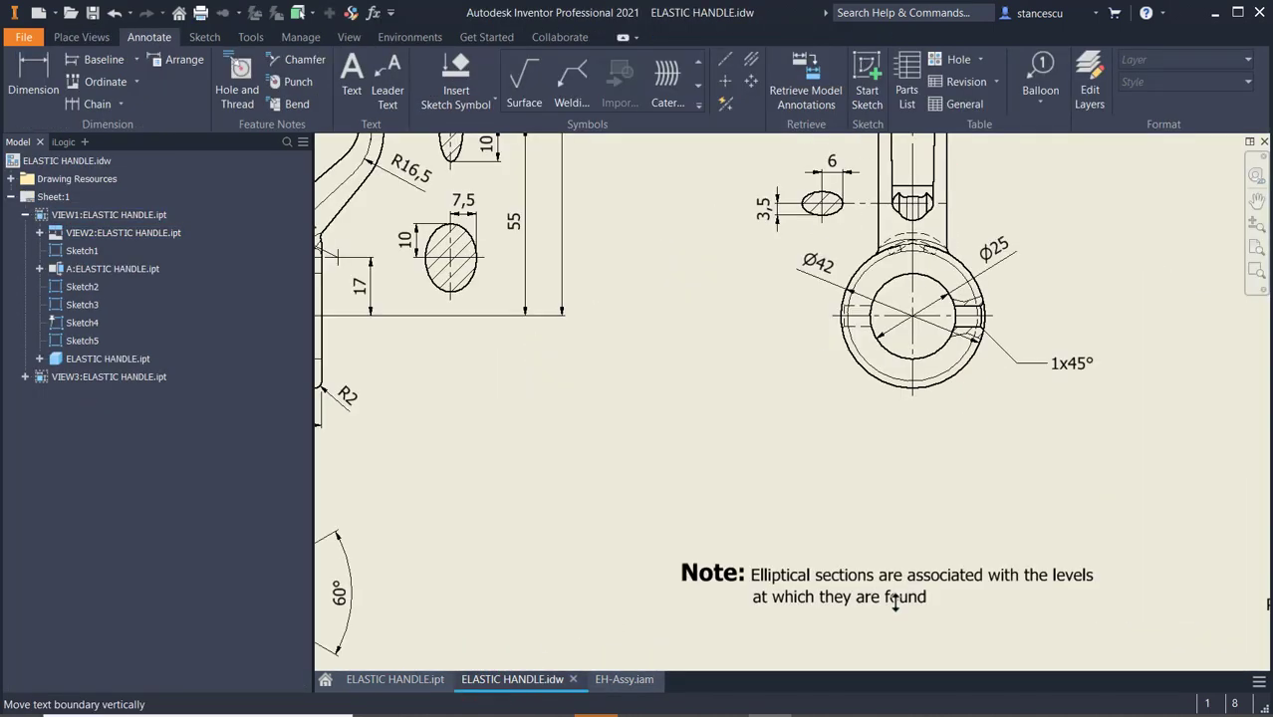
middle_drag(900, 613, 824, 539)
click(606, 558)
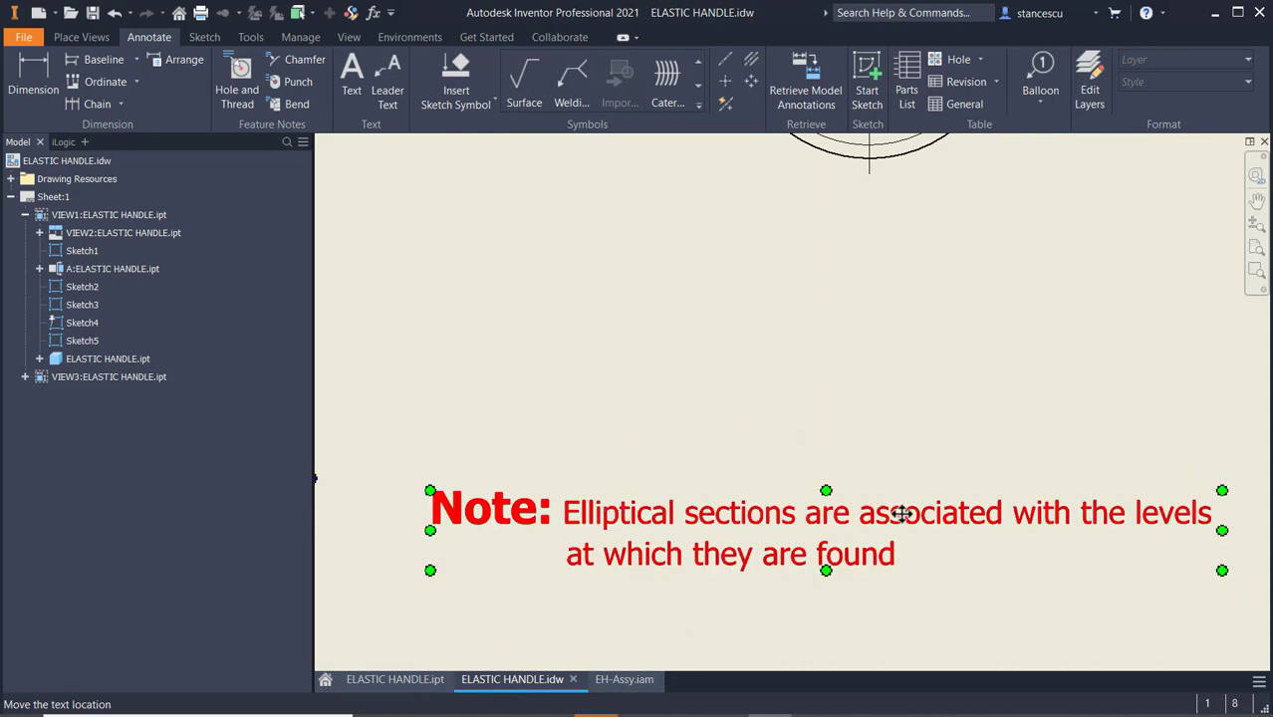
click(853, 583)
click(630, 562)
click(708, 586)
scroll(713, 590, down, 5)
- Examine the elliptical sections, their levels and the bend radii in the front and side views of the handle drawing
mouse_move(645, 559)
middle_down()
mouse_move(929, 590)
mouse_move(933, 533)
mouse_move(945, 577)
middle_up()
middle_drag(759, 408, 797, 504)
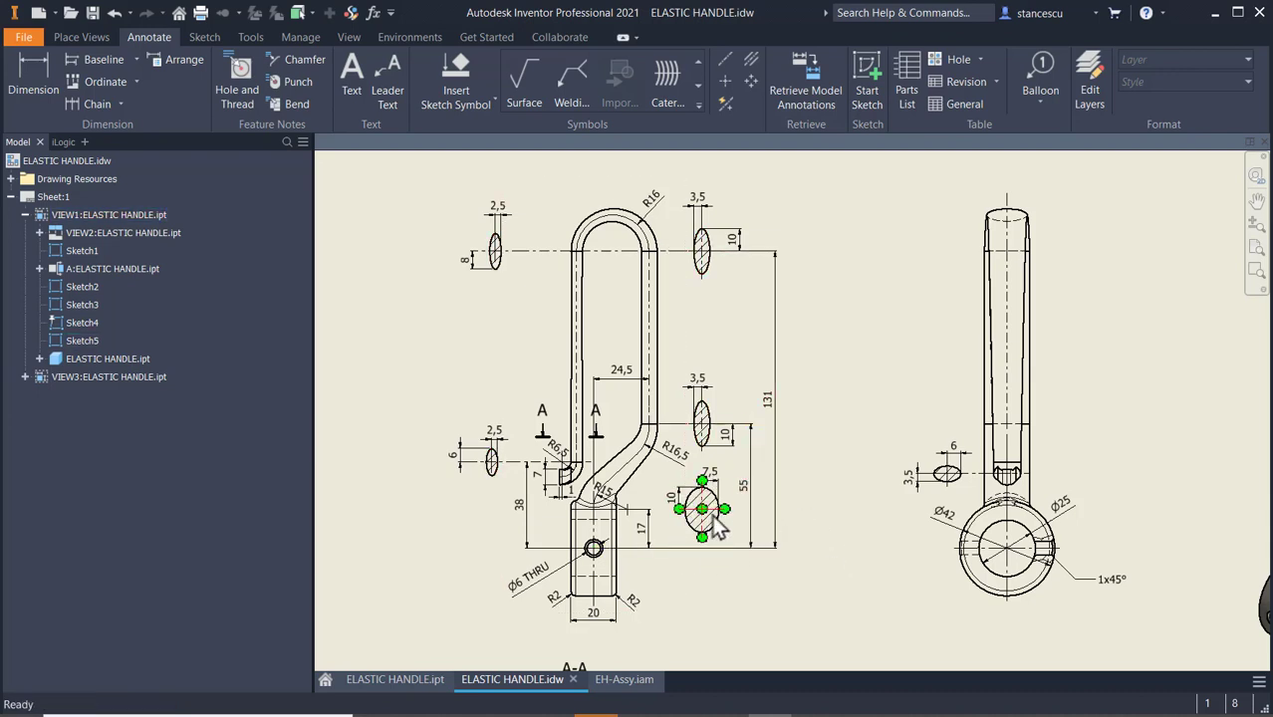
scroll(720, 528, up, 5)
middle_drag(704, 524, 840, 495)
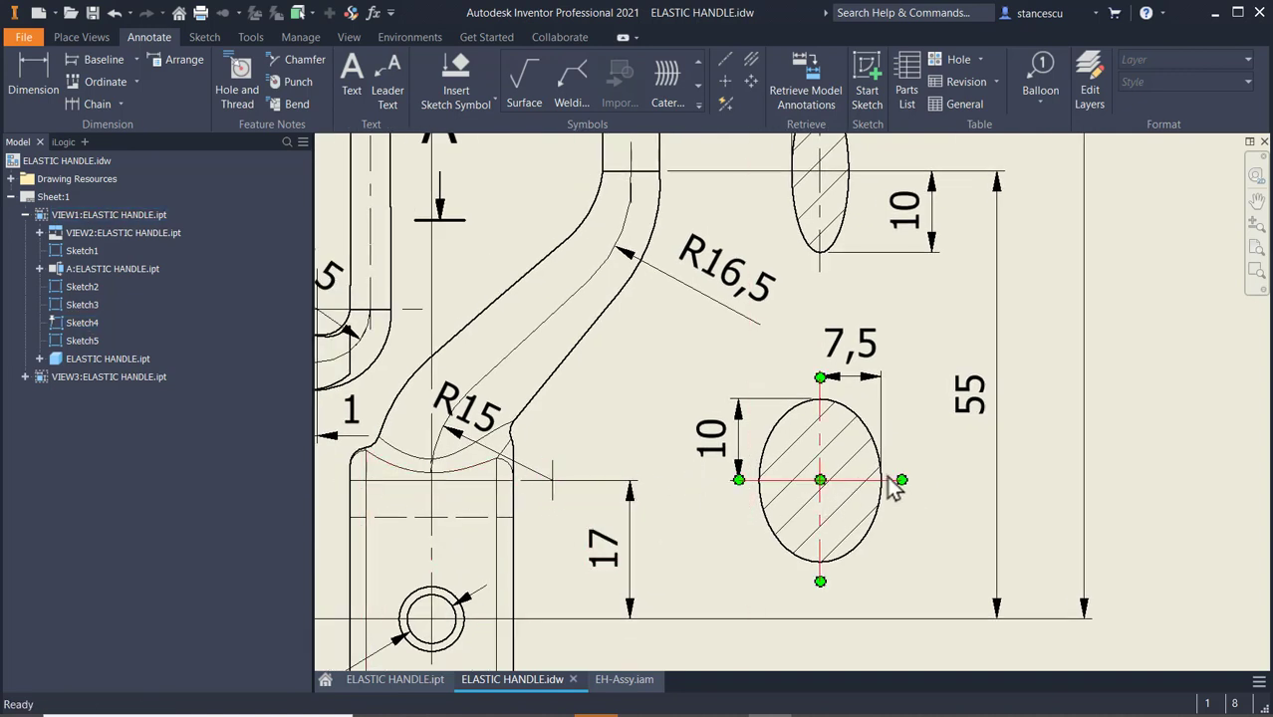
scroll(886, 477, down, 2)
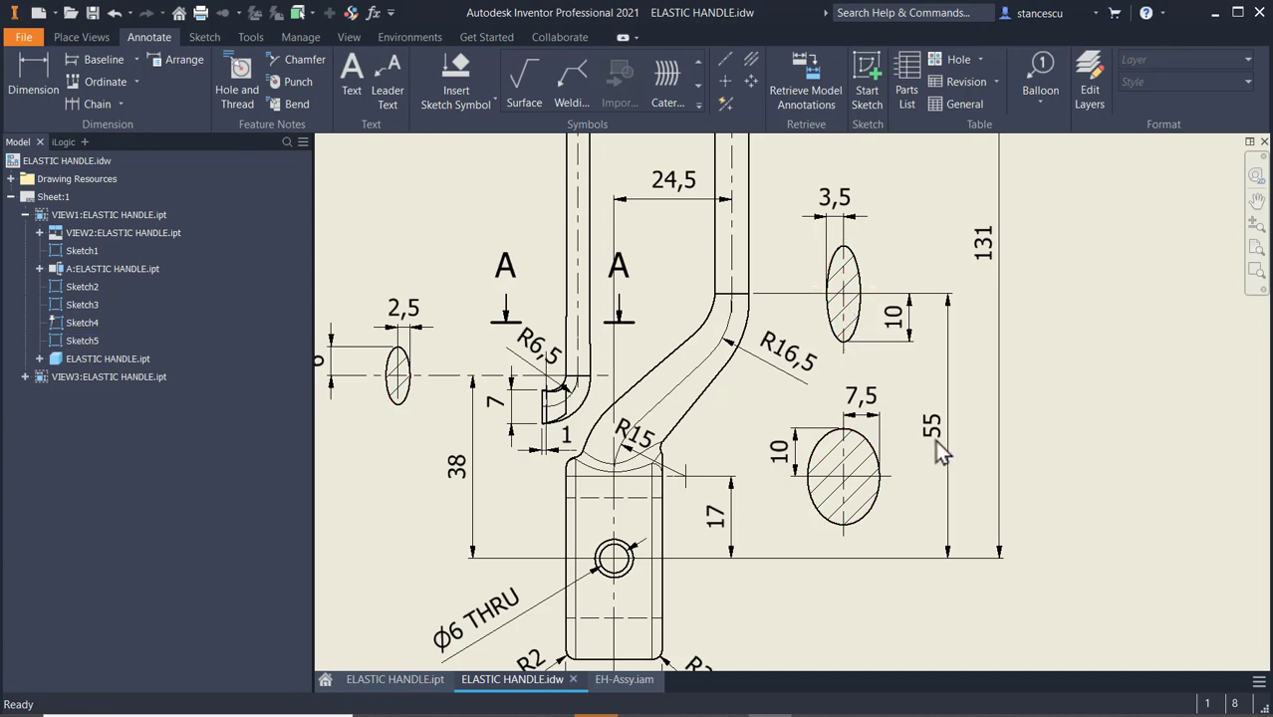
middle_drag(933, 365, 919, 583)
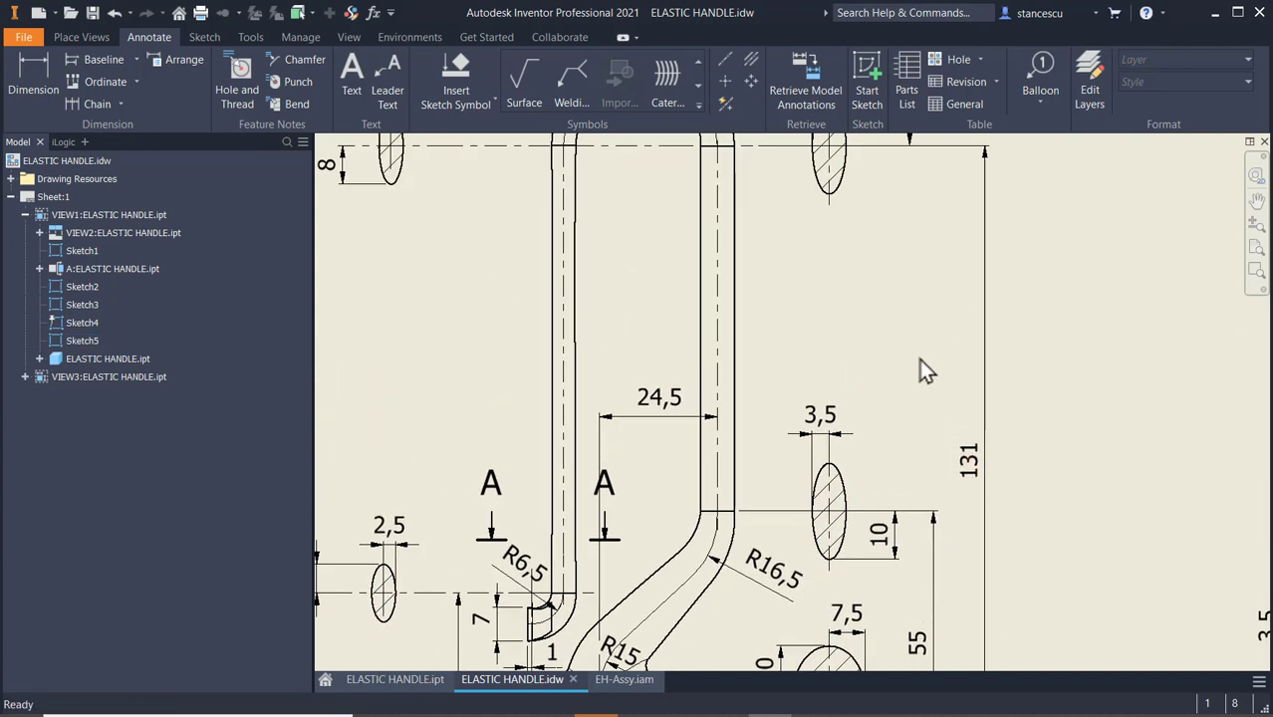
middle_drag(931, 366, 938, 448)
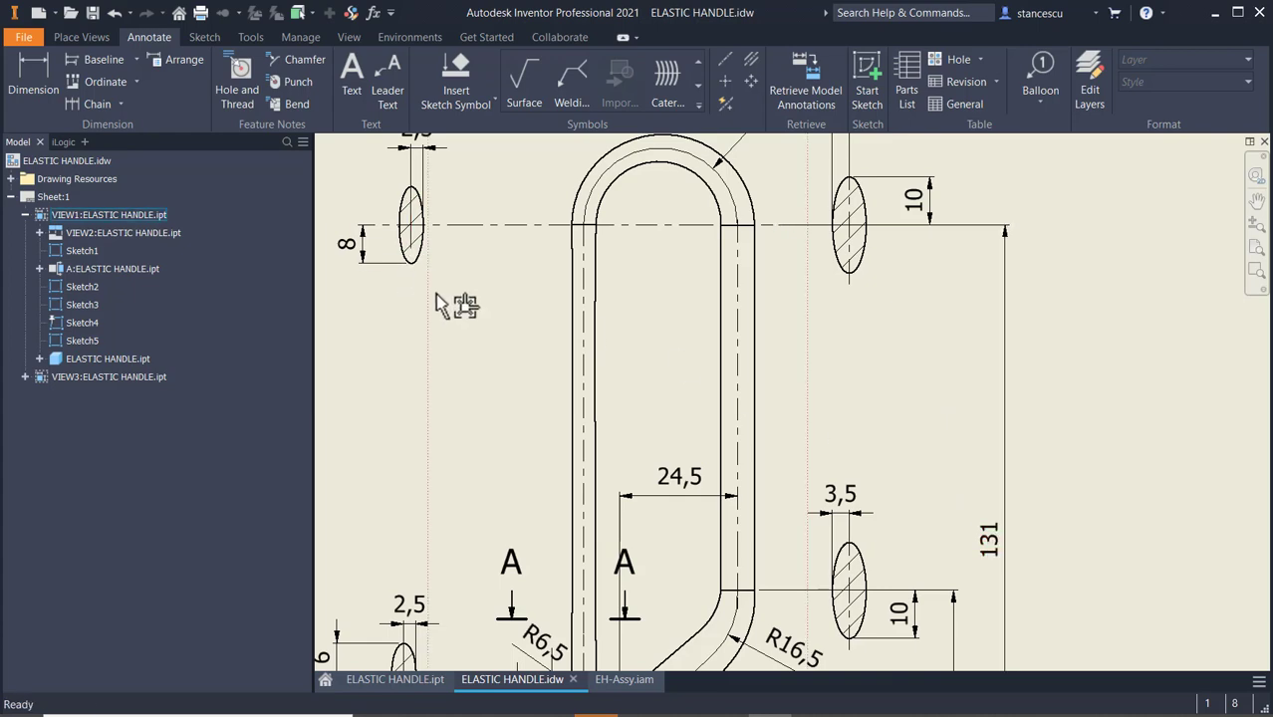
mouse_move(513, 454)
middle_down()
mouse_move(631, 410)
mouse_move(744, 202)
middle_up()
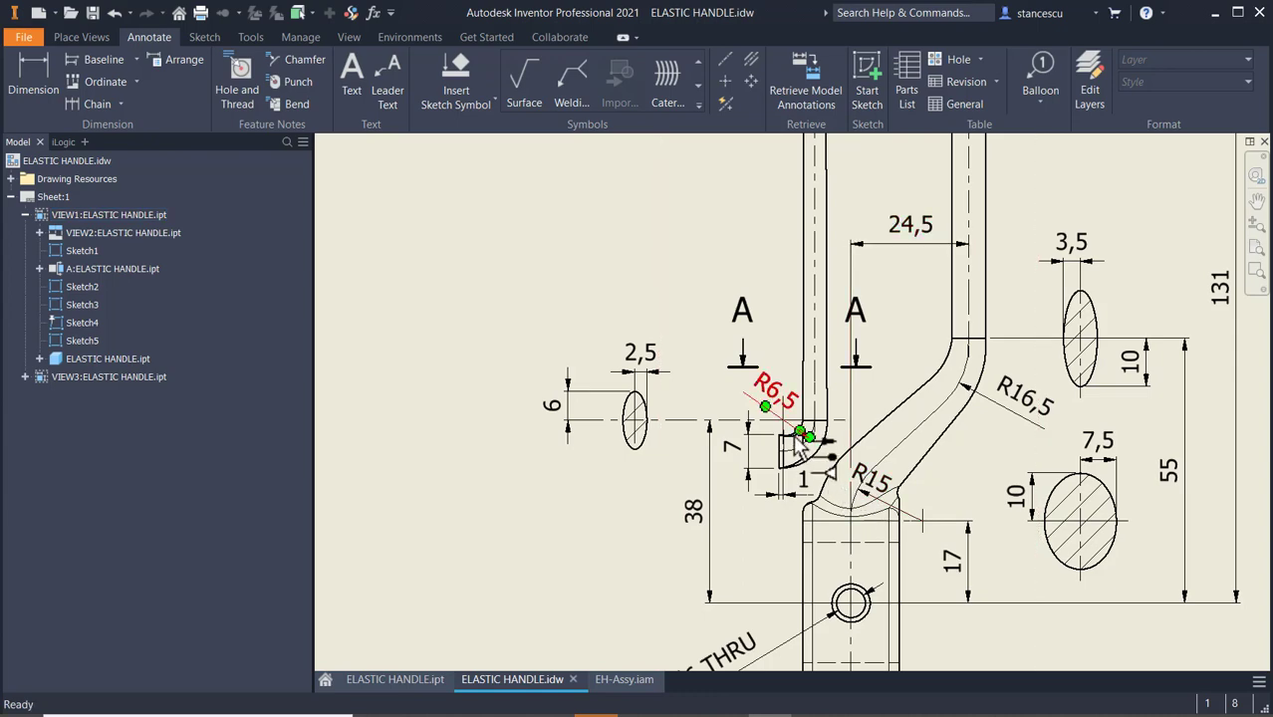
middle_drag(1011, 515, 470, 544)
middle_drag(719, 480, 514, 458)
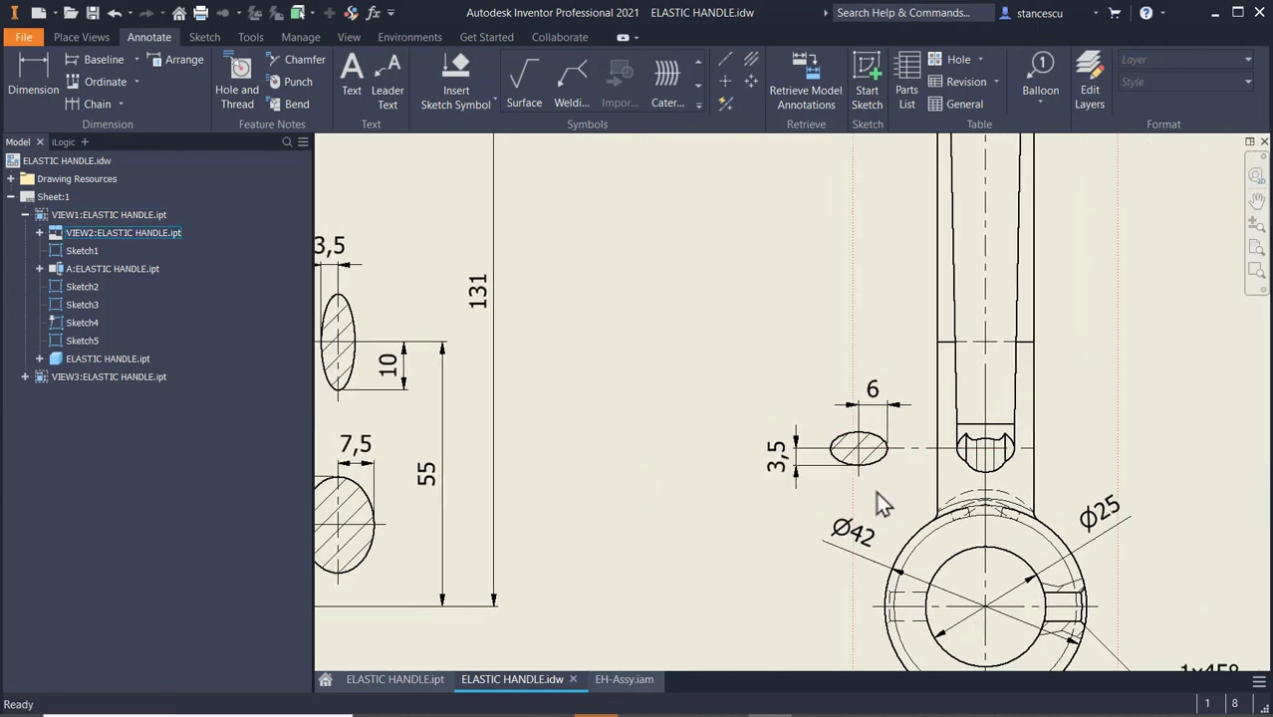
scroll(689, 503, down, 2)
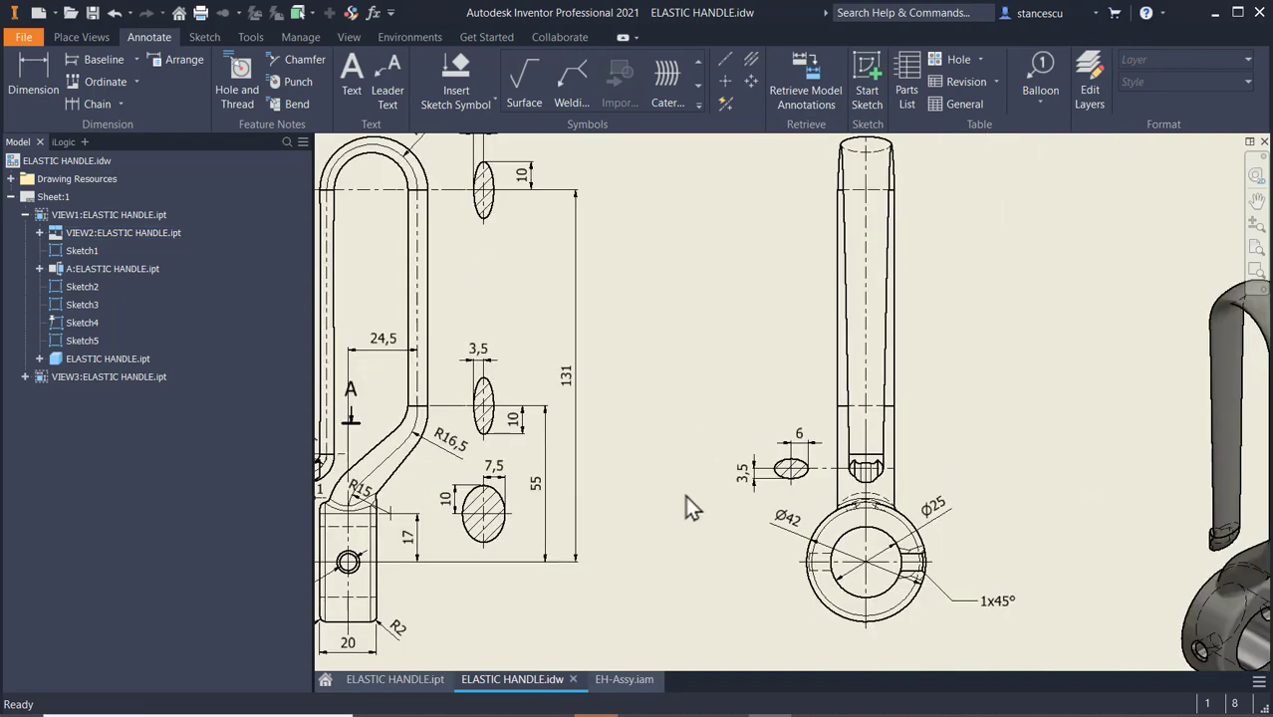
key(Home)
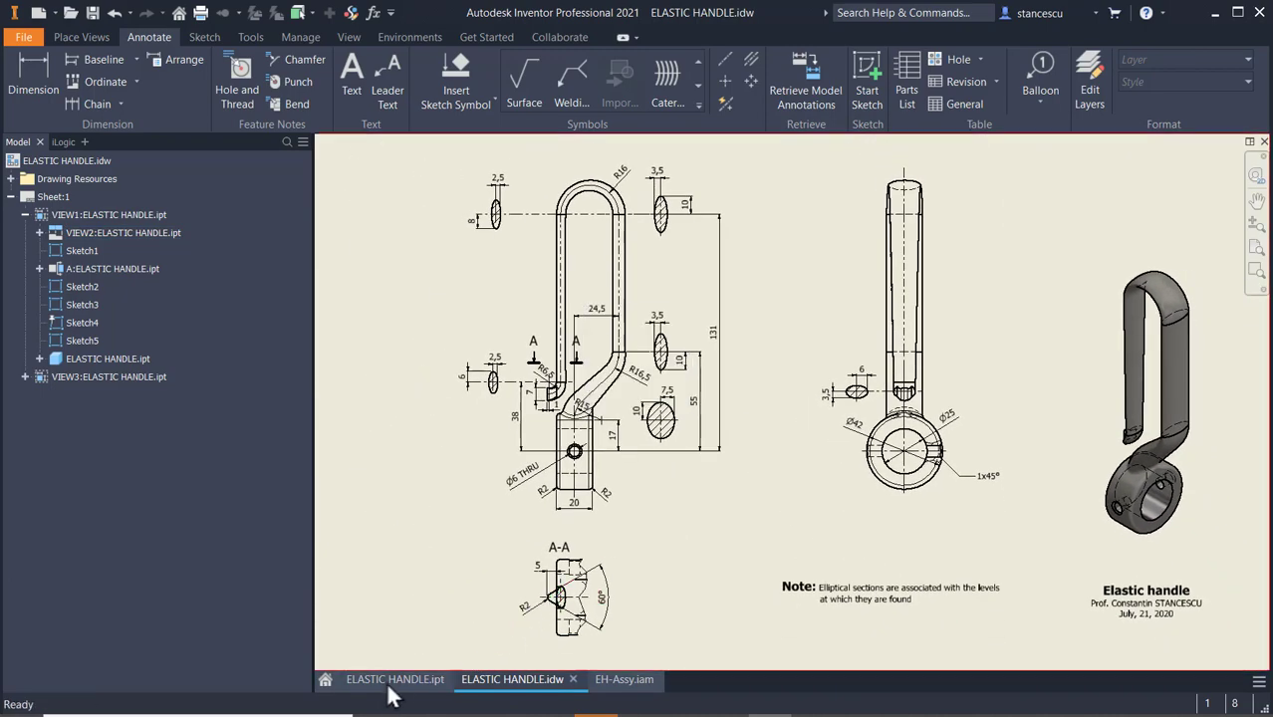
- Switch to the ELASTIC HANDLE.ipt part and inspect its notched tip, the arm-to-ring junction and the overall shape
click(390, 686)
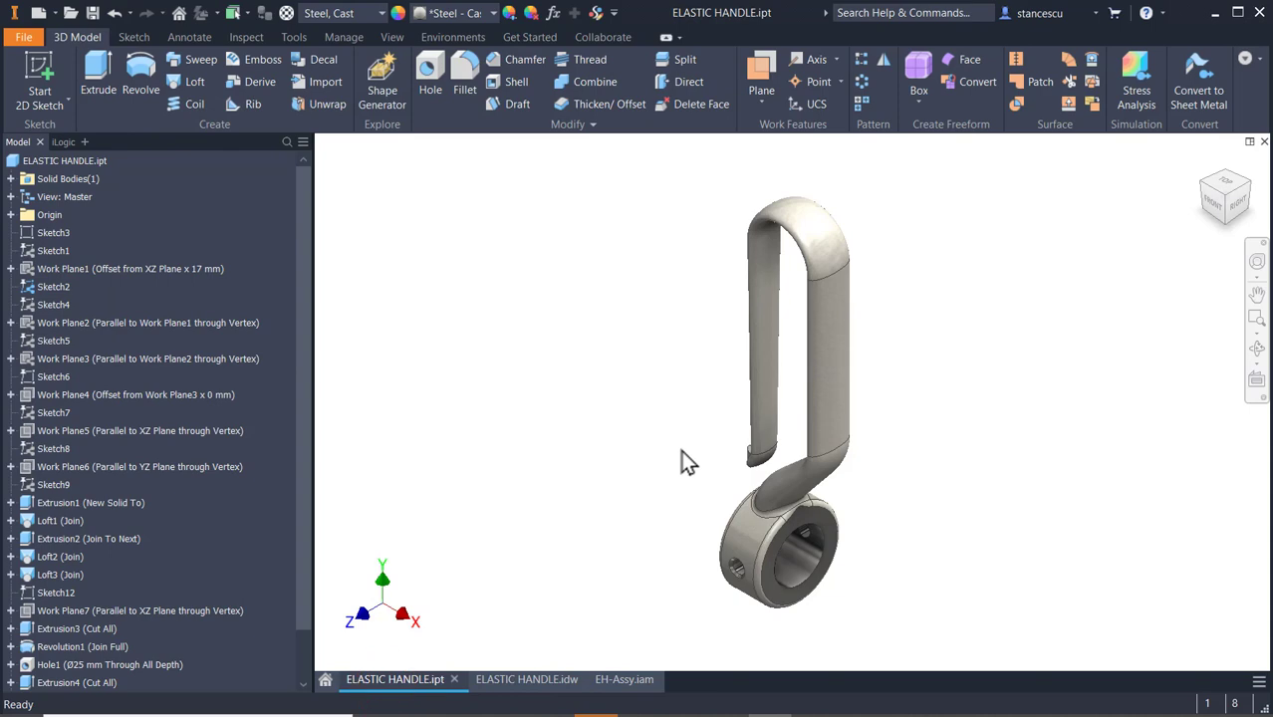
shift+middle_drag(690, 453, 775, 489)
scroll(744, 449, up, 5)
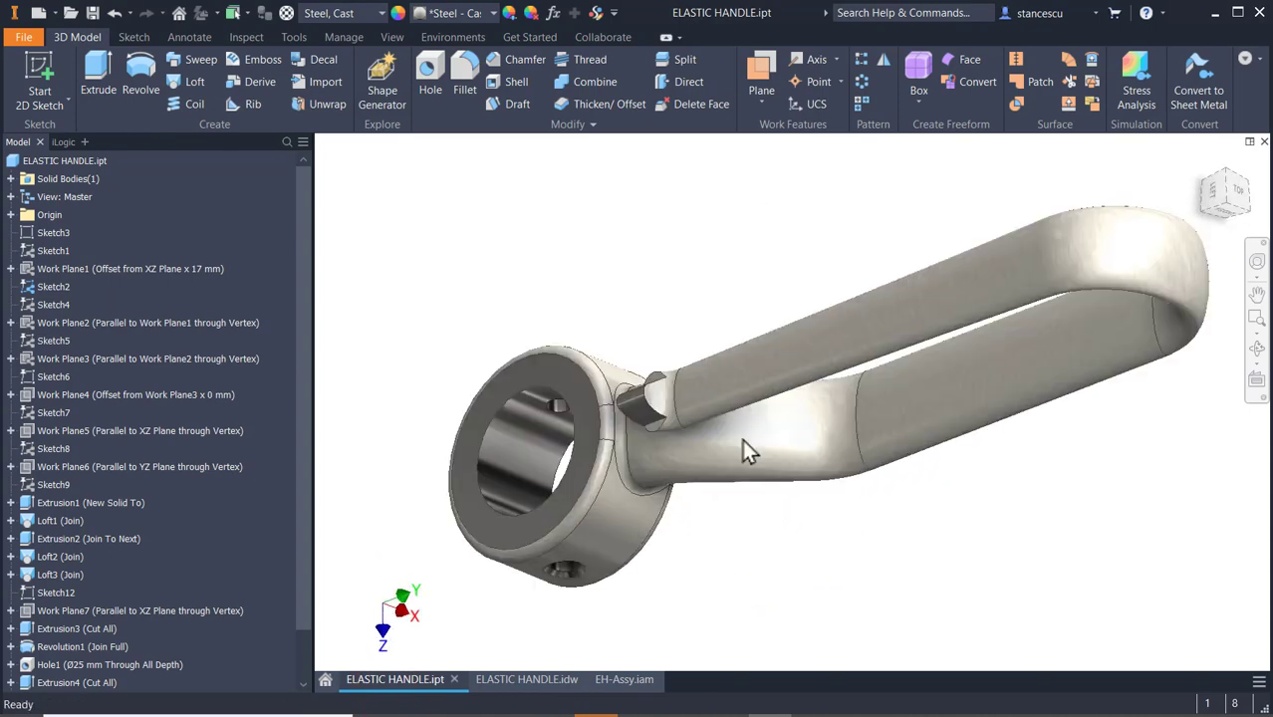
middle_drag(708, 442, 952, 540)
scroll(802, 418, up, 3)
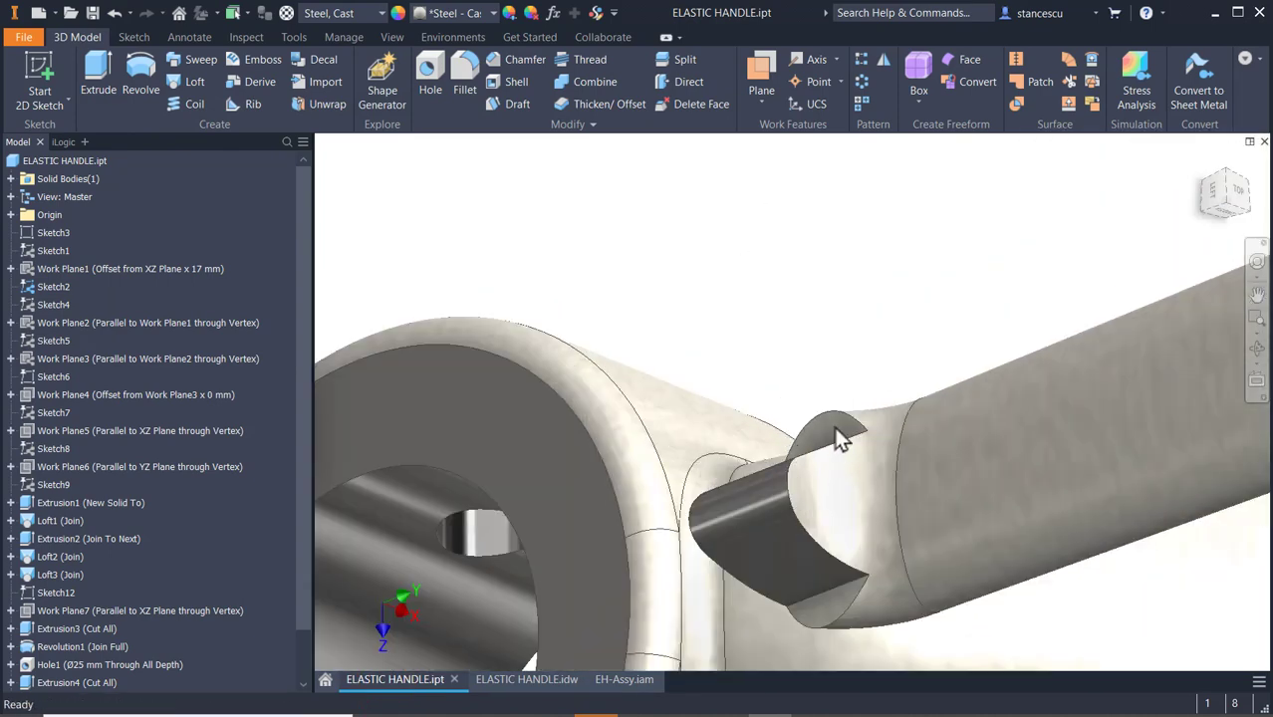
mouse_move(824, 534)
shift+middle_down()
mouse_move(863, 600)
mouse_move(889, 601)
mouse_move(793, 531)
mouse_move(801, 539)
shift+middle_up()
middle_drag(807, 636, 917, 179)
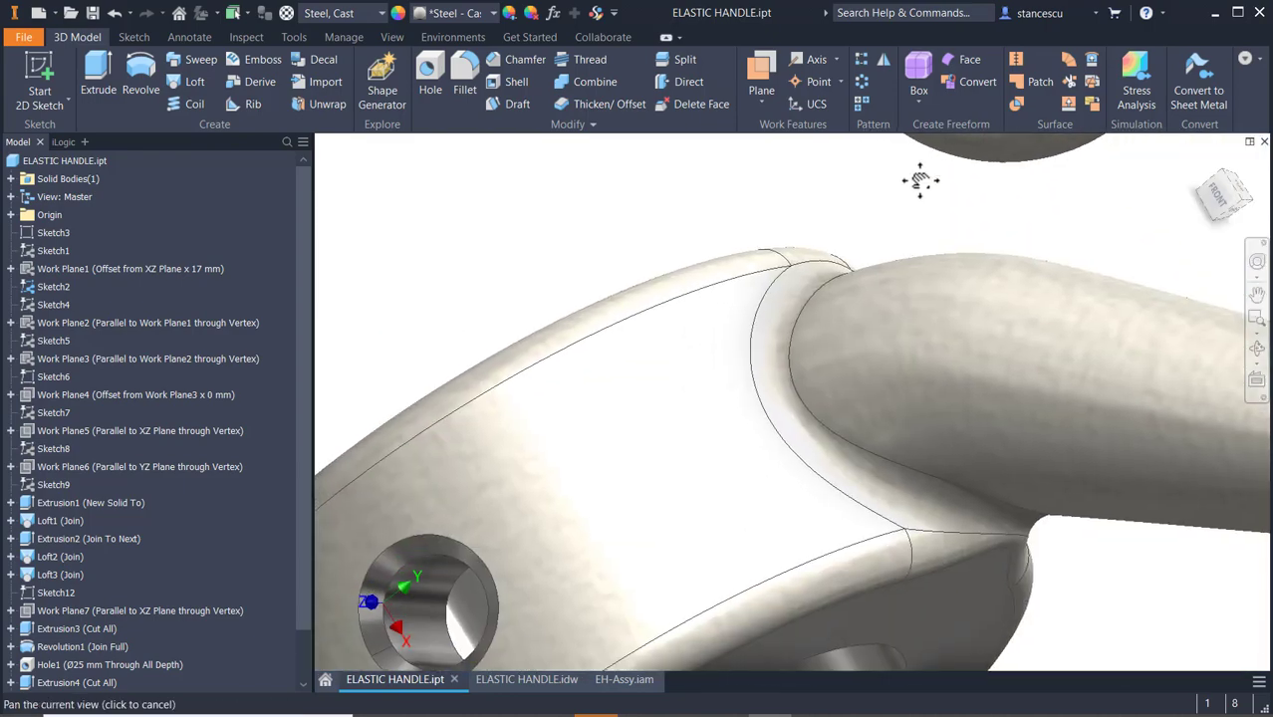
shift+middle_drag(815, 547, 821, 514)
scroll(819, 506, down, 6)
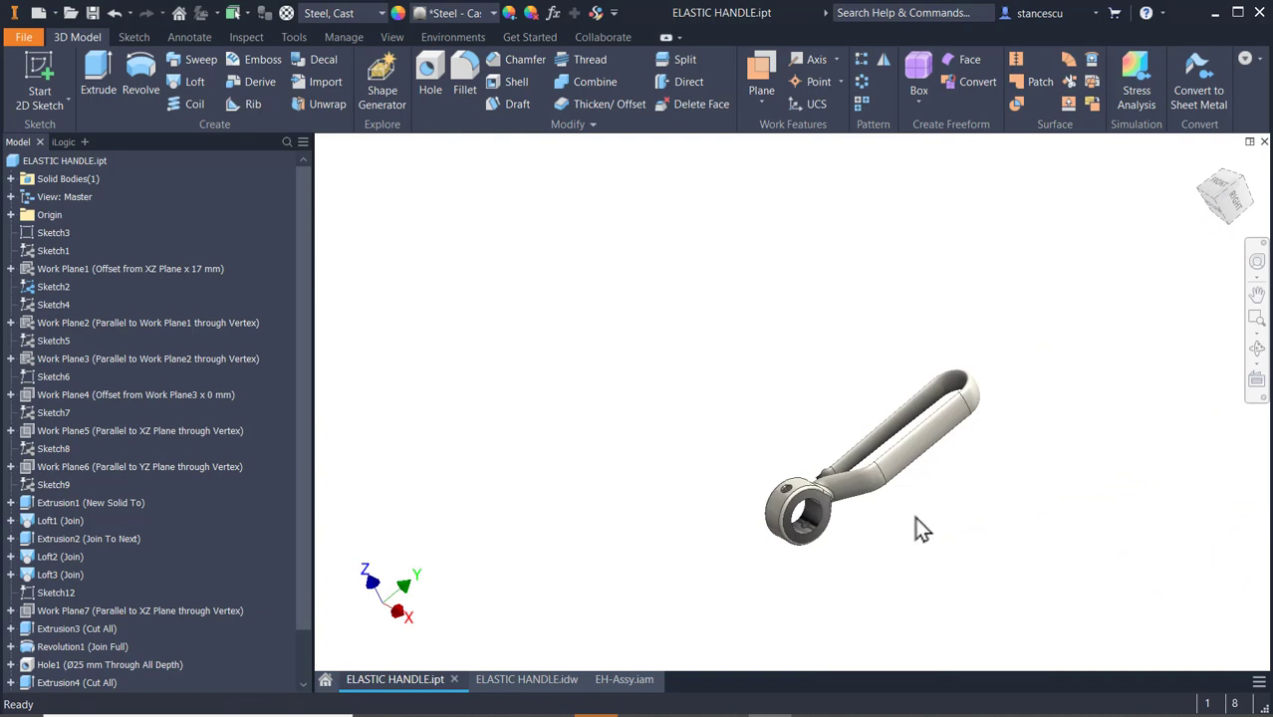
key(Home)
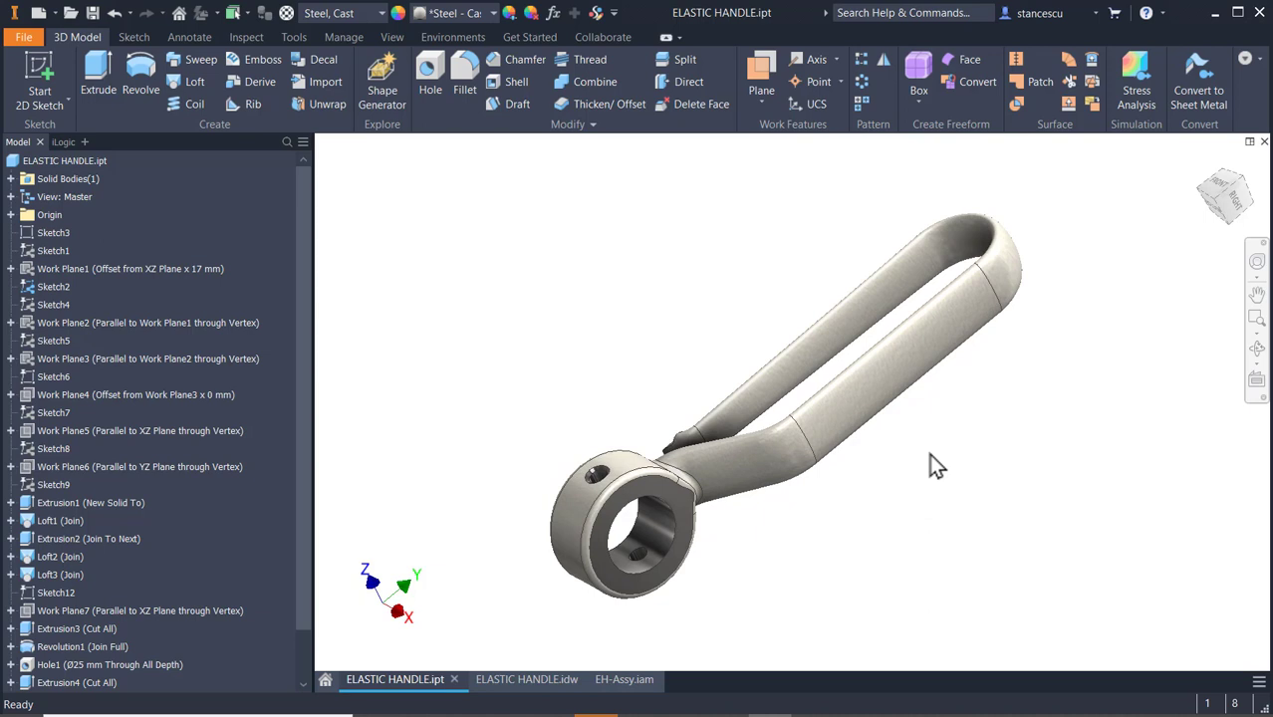
key(F6)
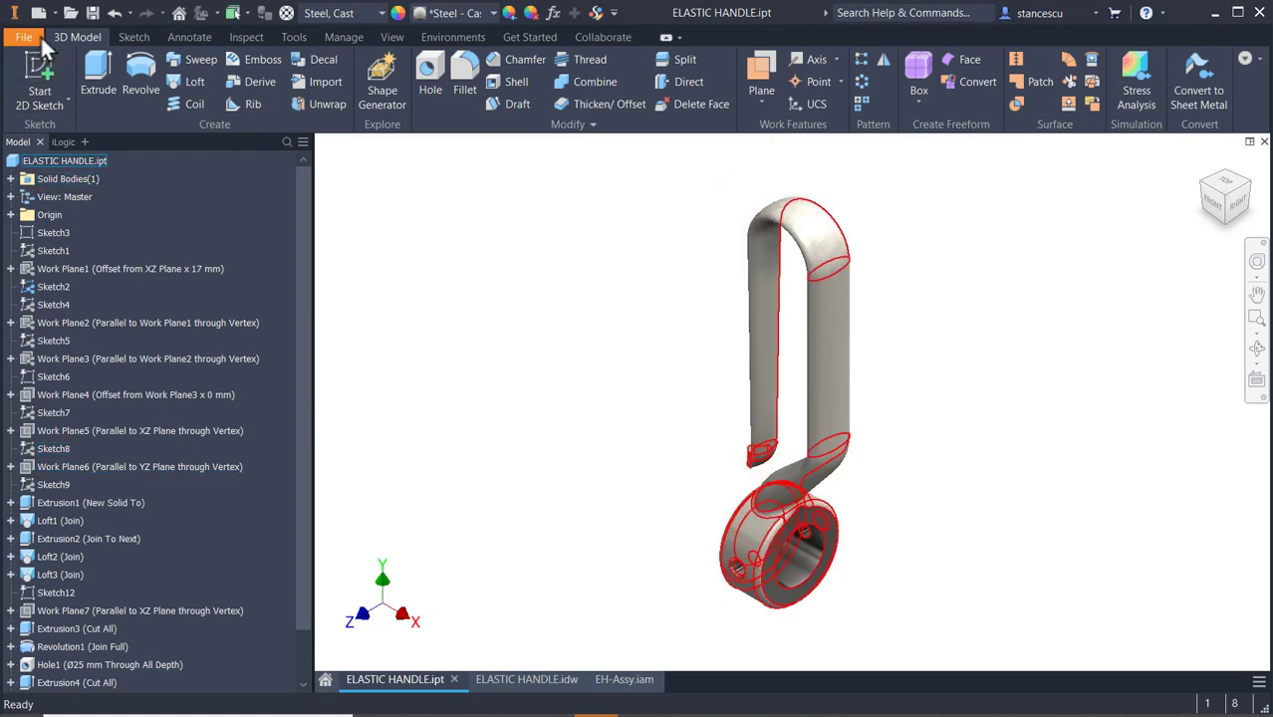
- Create a new part from the metric Standard (mm).ipt template and start a 2D sketch on the front (XY) plane
click(39, 13)
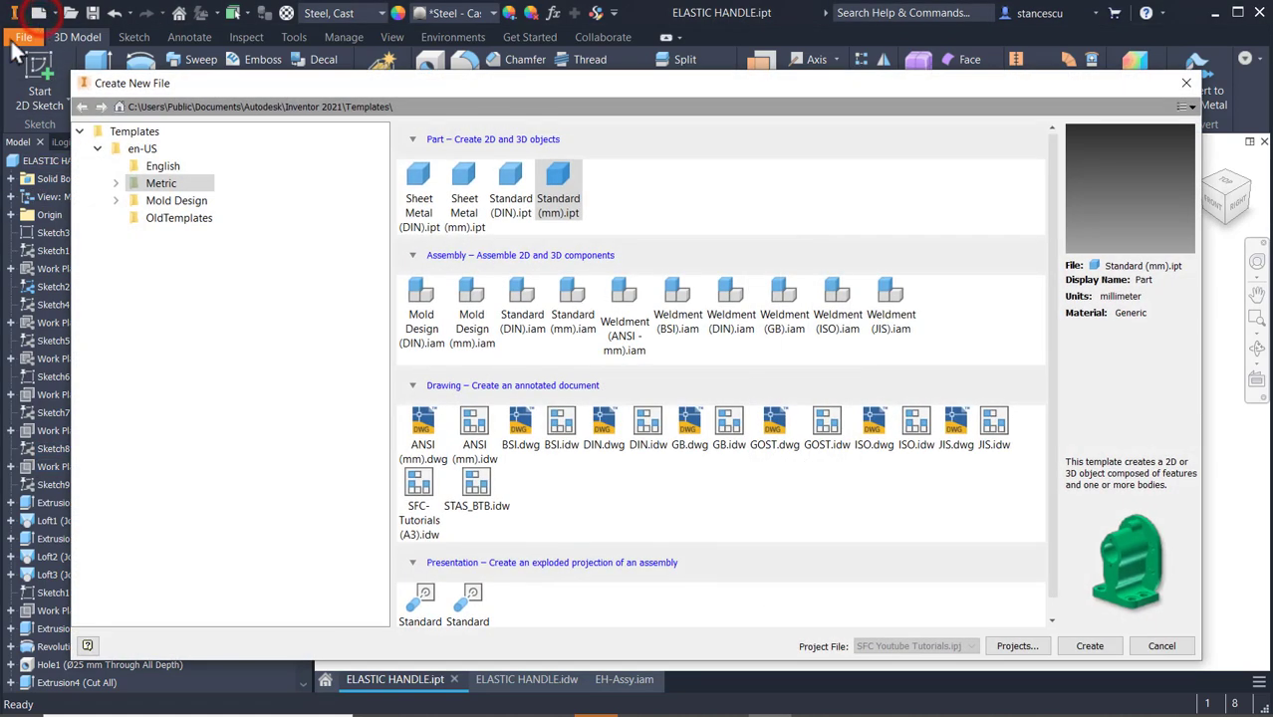
double_click(563, 187)
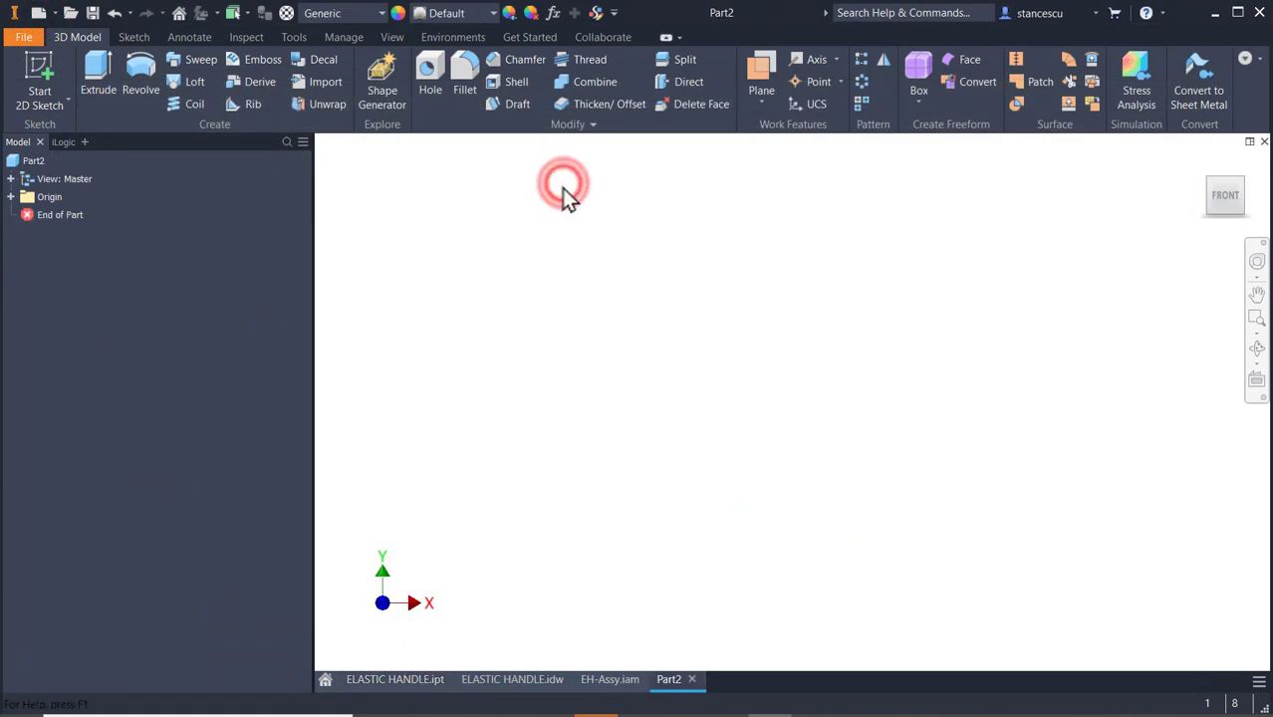
click(33, 66)
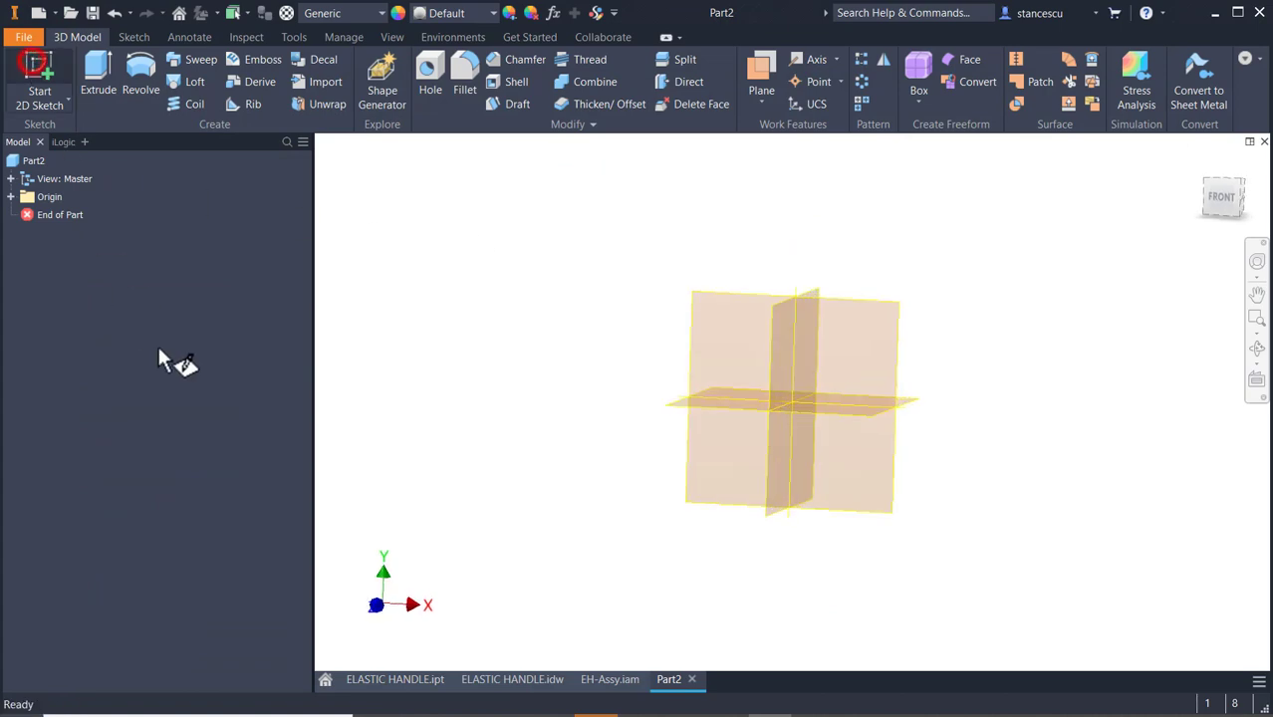
click(730, 254)
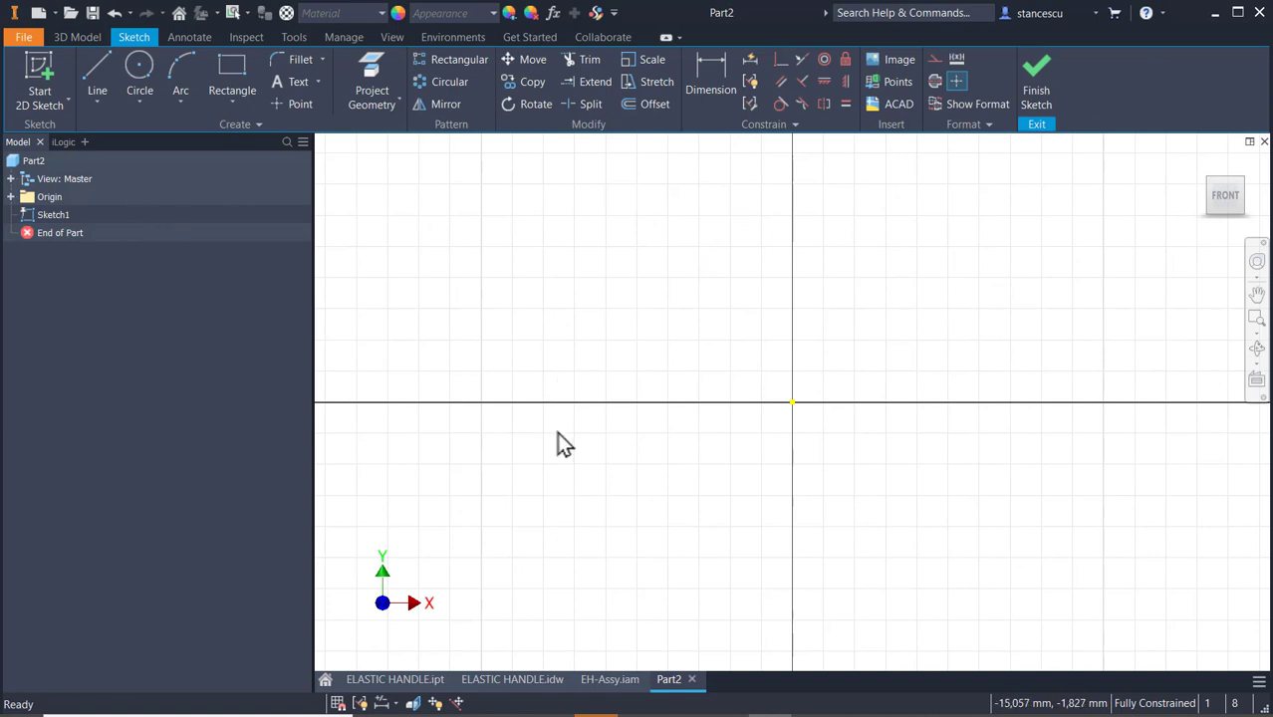
scroll(662, 358, down, 3)
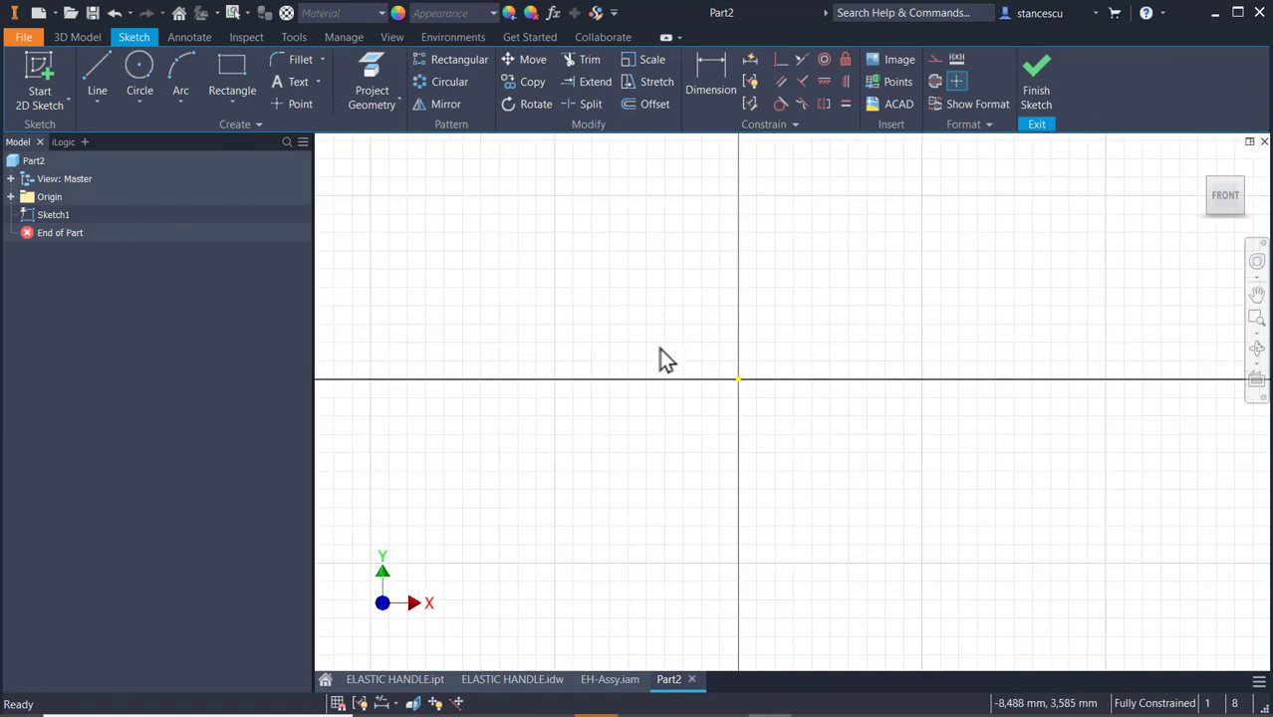
middle_drag(696, 346, 710, 514)
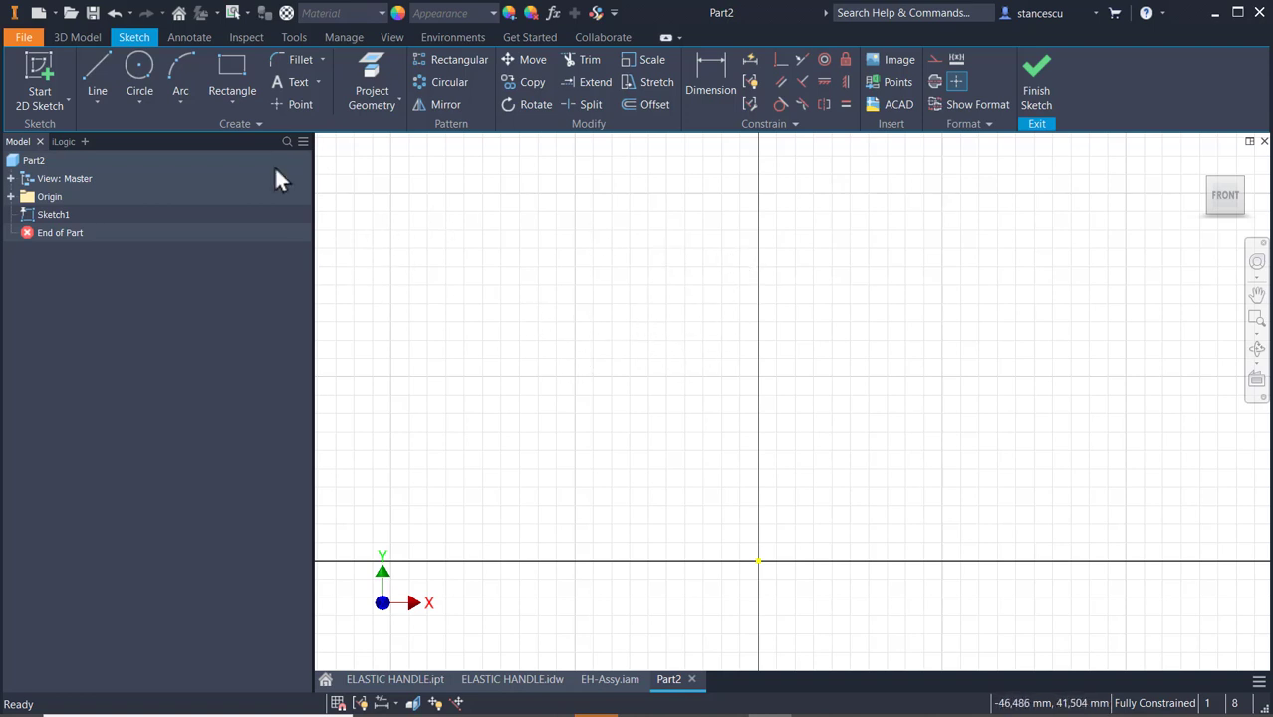
- Draw a 17 mm vertical line upward from the sketch origin
click(89, 89)
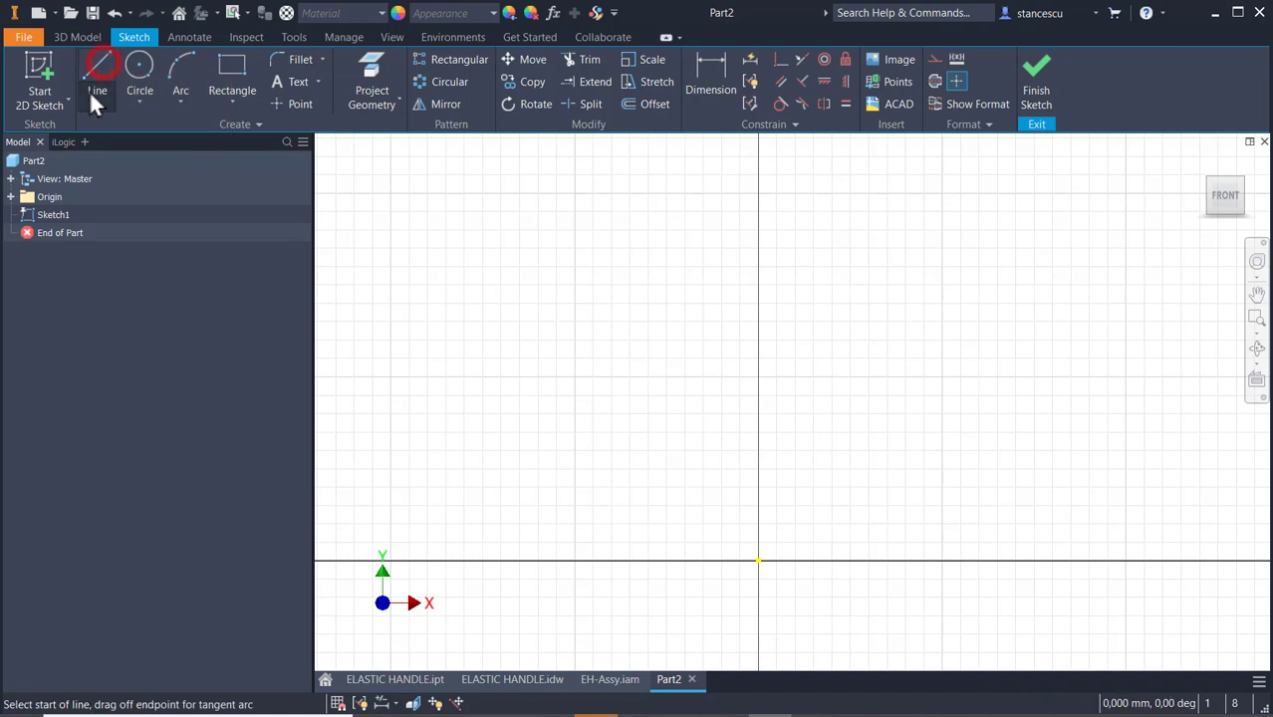
click(757, 561)
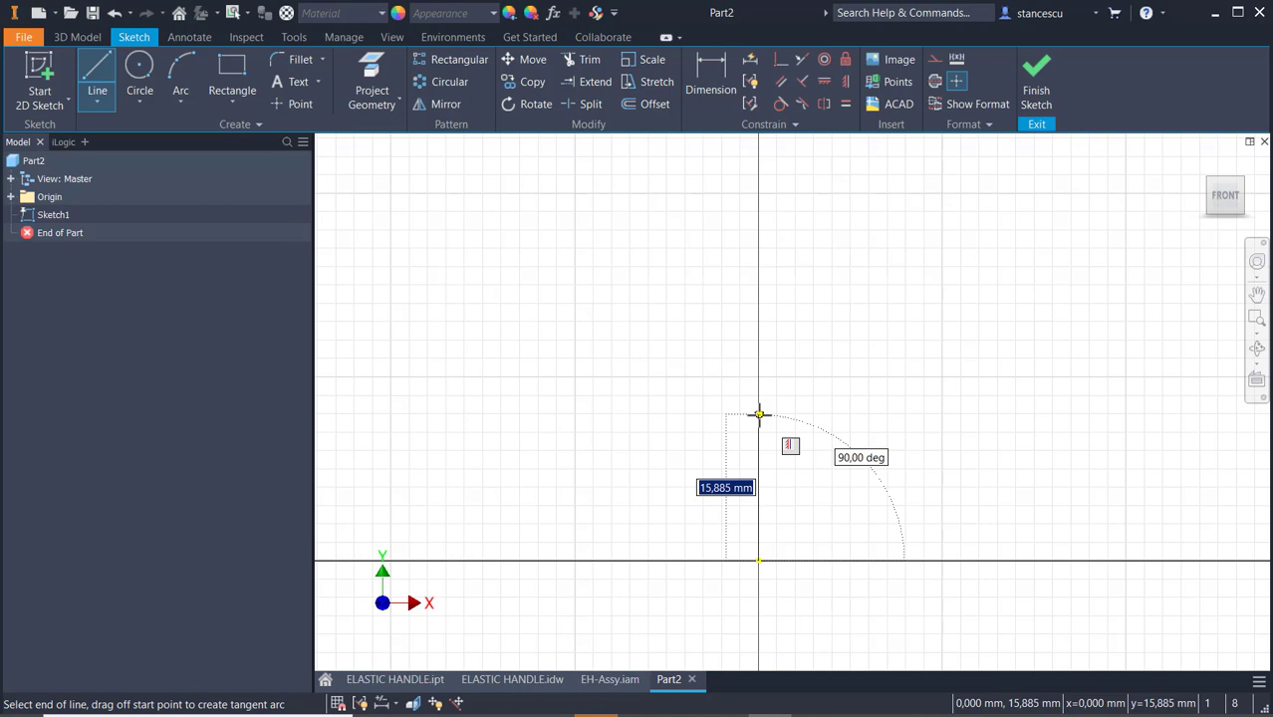
text(17)
key(Return)
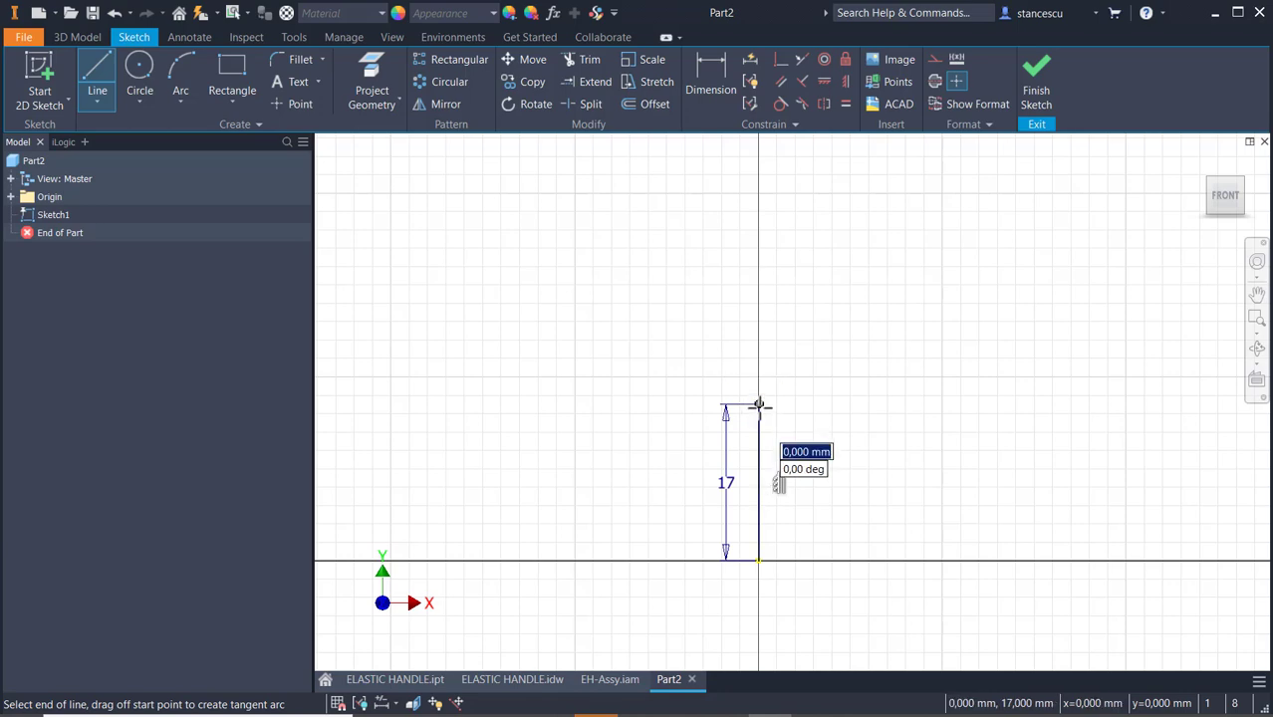
- Continue the path with an S-bend: a tangent arc, a line about 16 mm long sloping up to the right, and a tangent arc turning upward
drag(759, 405, 816, 312)
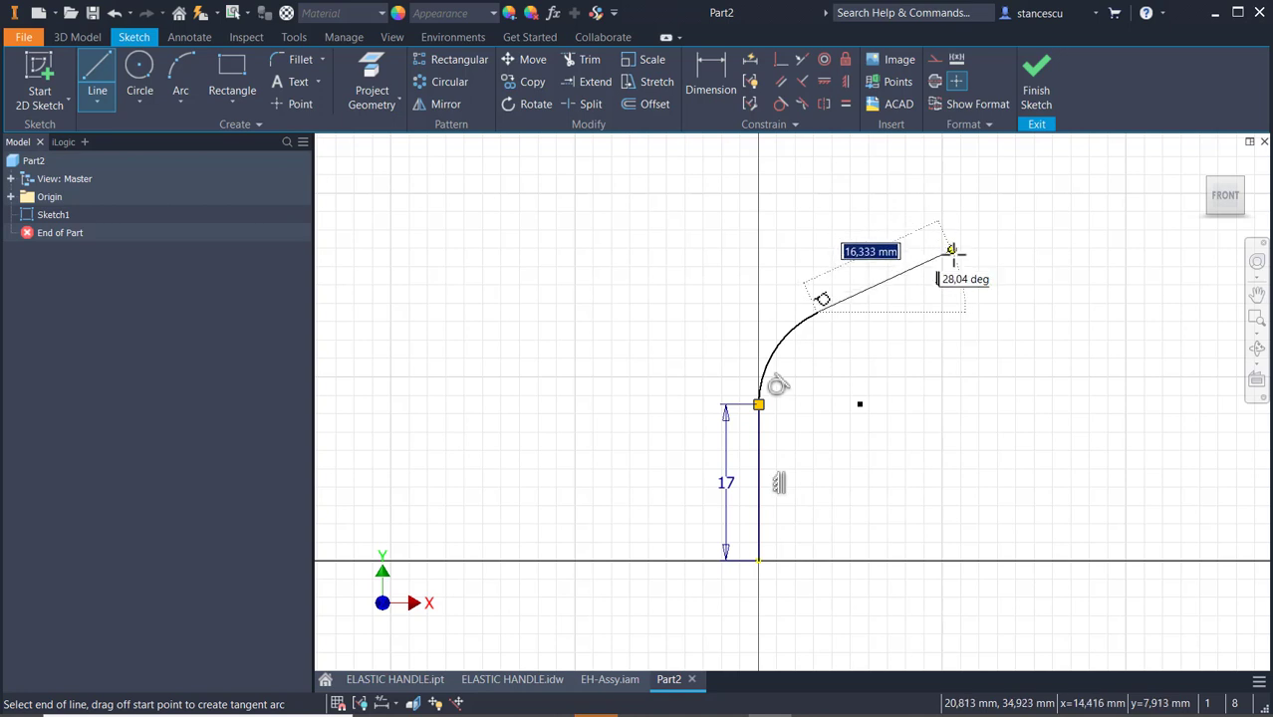
click(951, 250)
drag(954, 251, 993, 173)
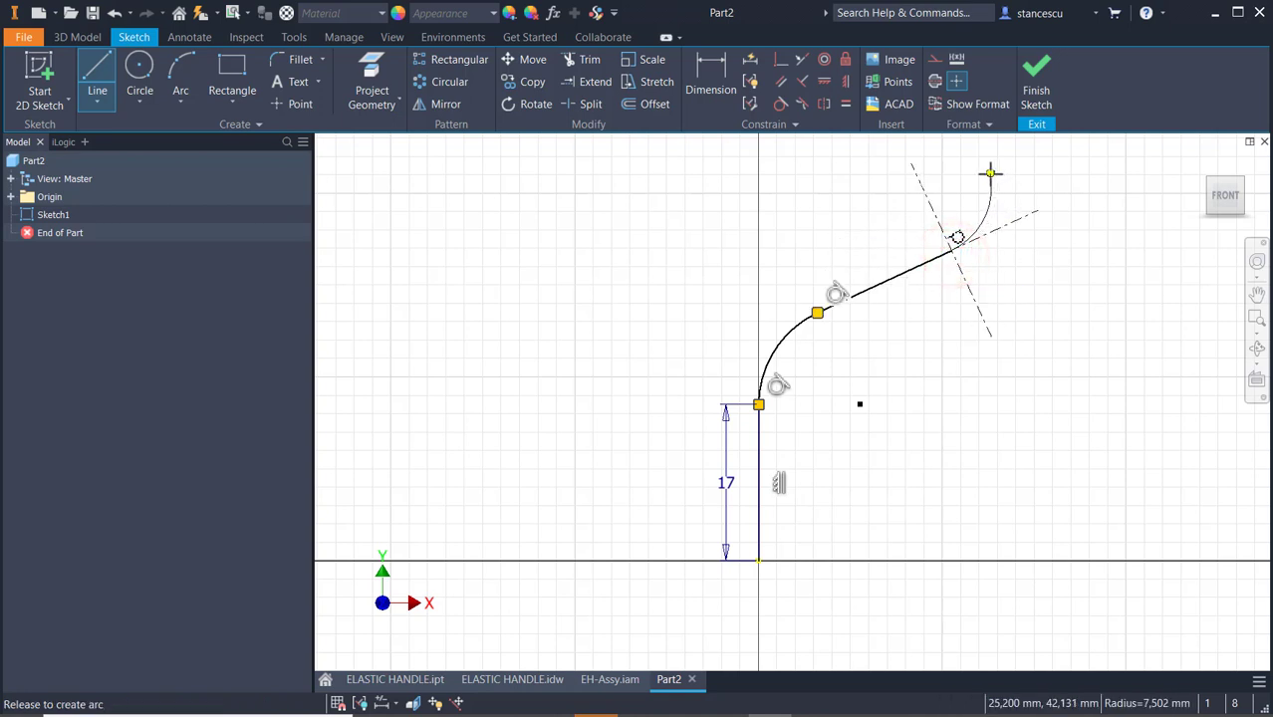
drag(993, 175, 993, 175)
- Extend the path with a vertical line about 42 mm long, a semicircle over to the left and a parallel downward line about 38 mm long
middle_drag(993, 176, 919, 386)
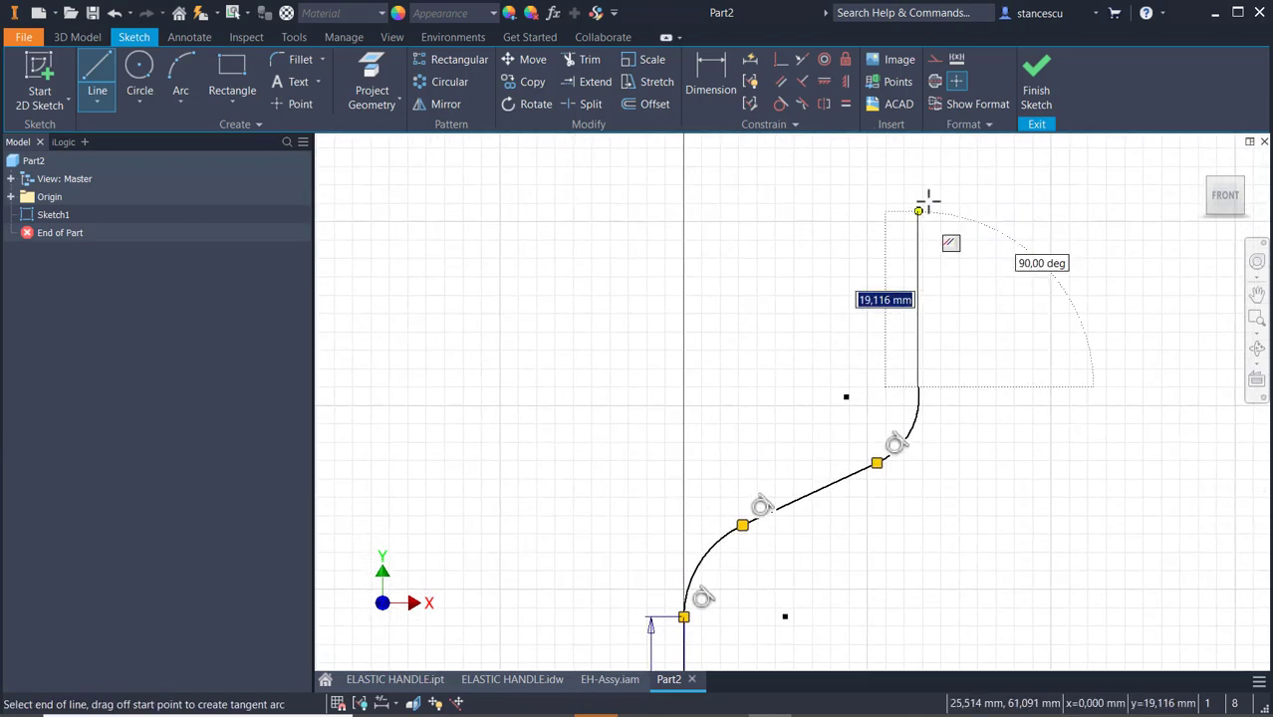
middle_drag(917, 154, 912, 350)
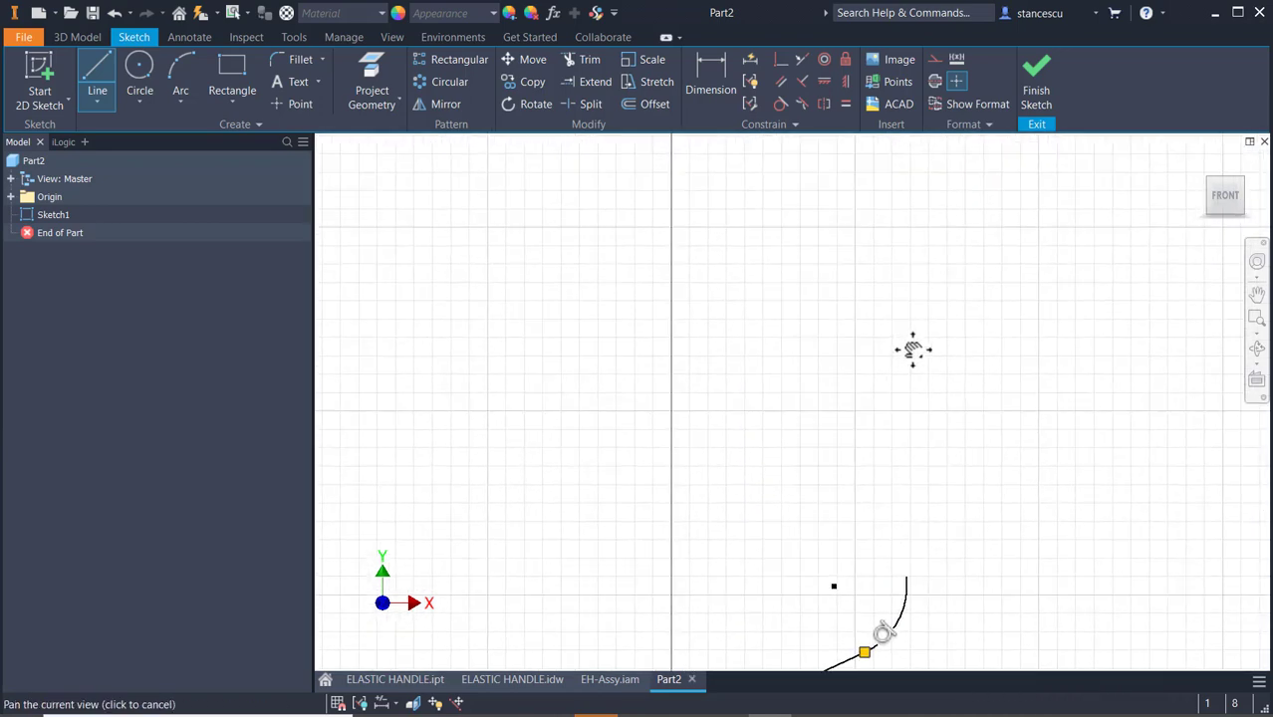
scroll(906, 195, down, 5)
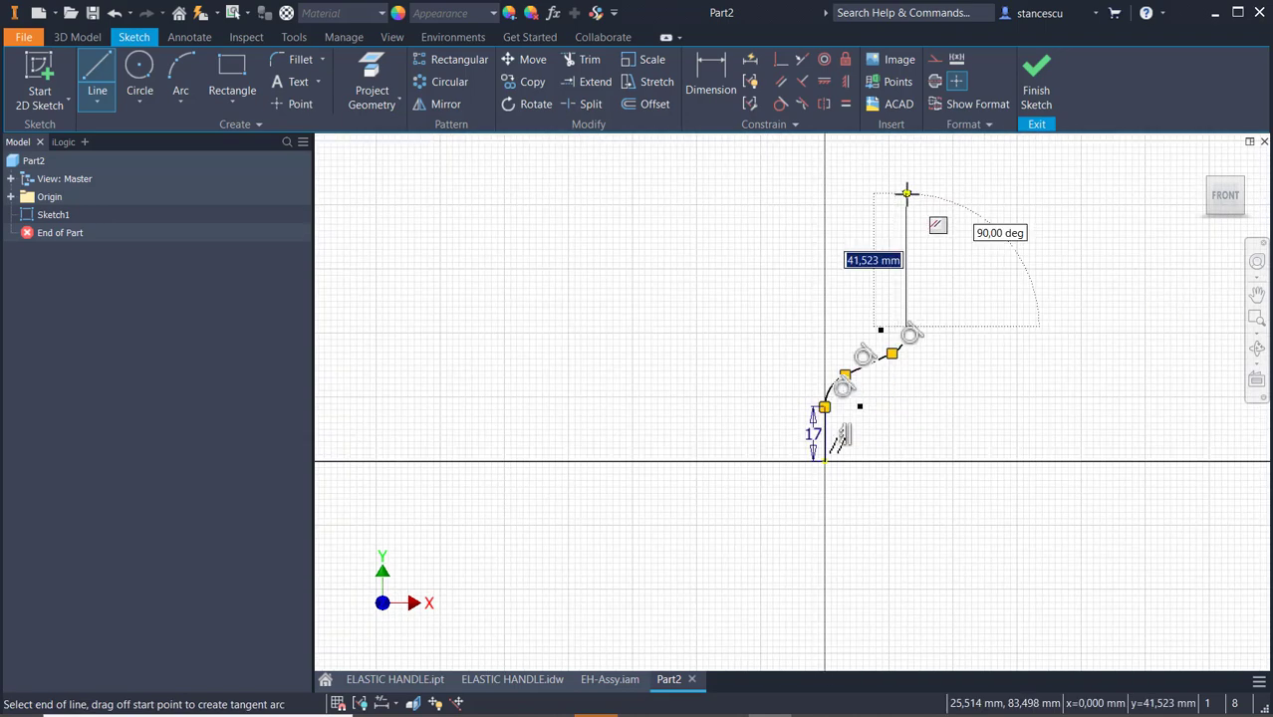
drag(905, 192, 789, 186)
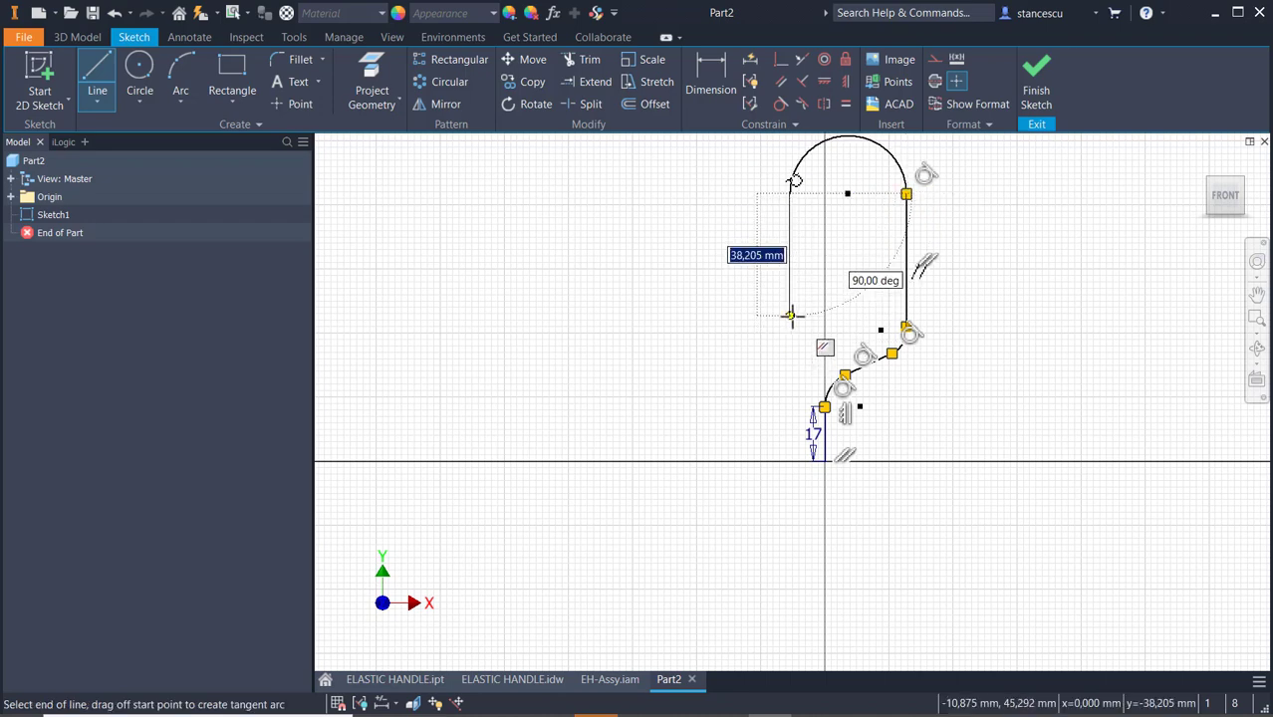
click(792, 315)
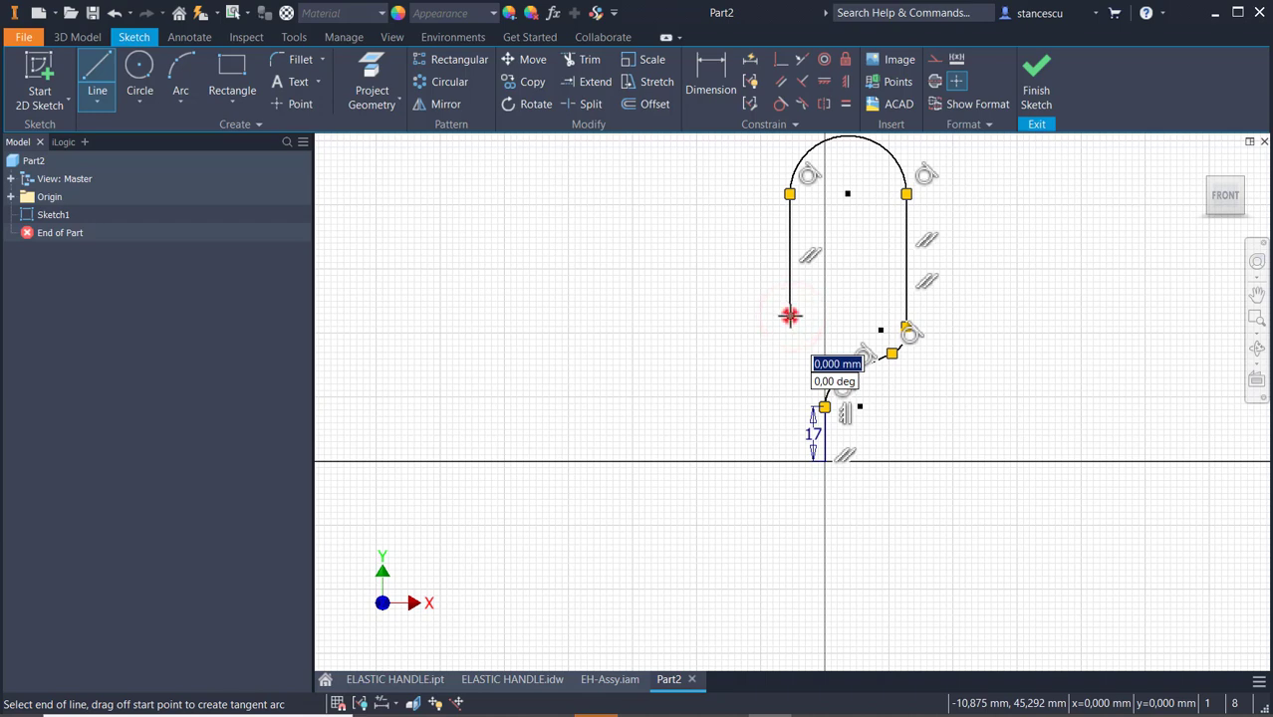
- End the path with a leftward tangent arc of about 7 mm radius and a horizontal line about 3 mm long
drag(790, 316, 774, 341)
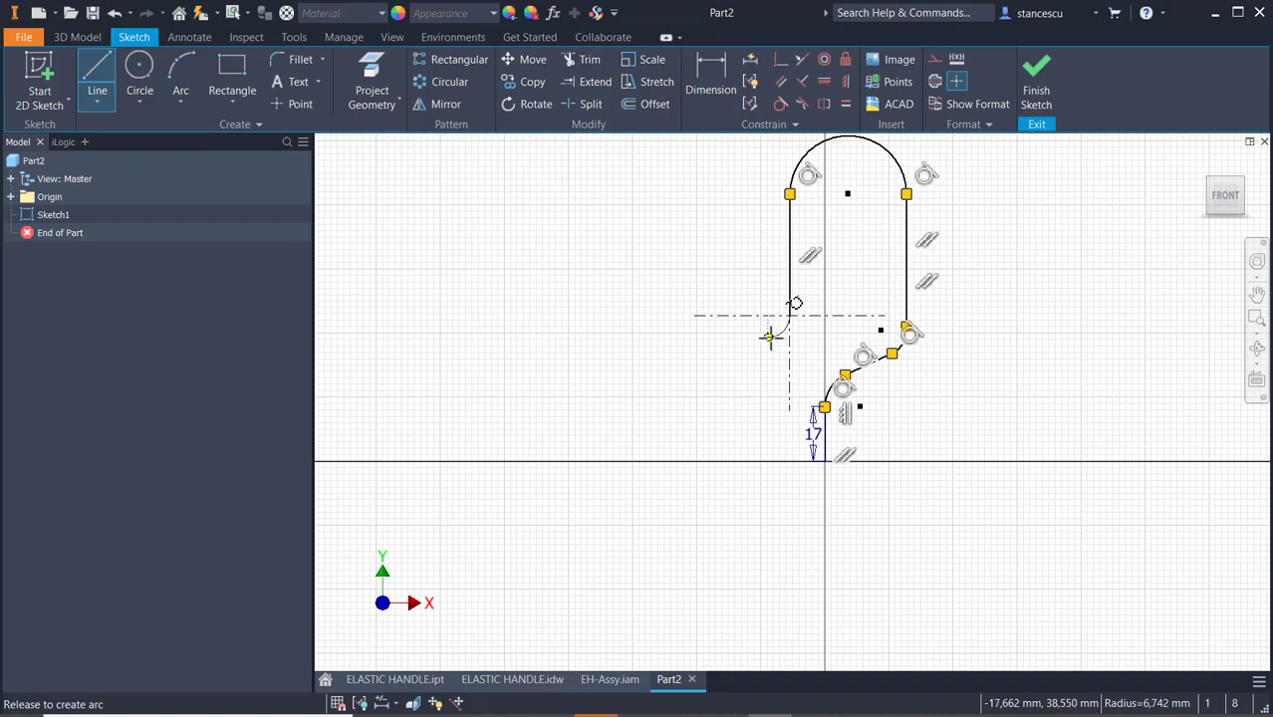
drag(769, 337, 767, 336)
scroll(765, 336, up, 5)
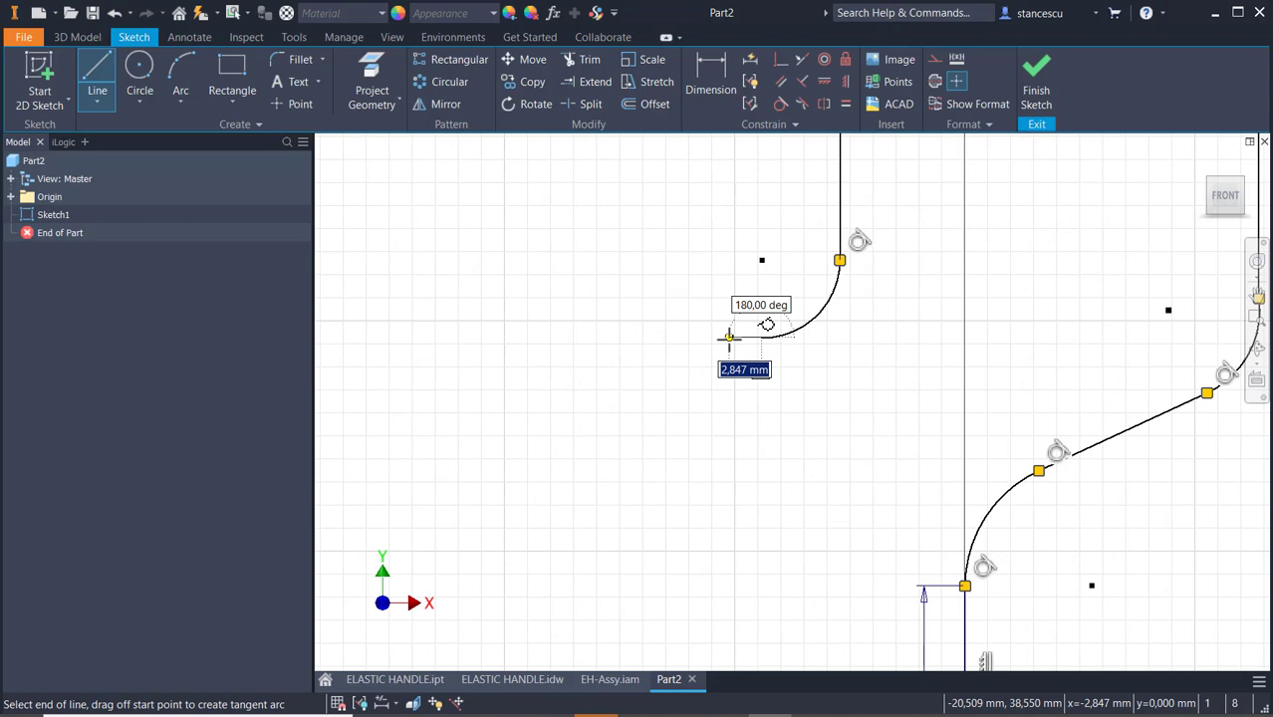
key(Escape)
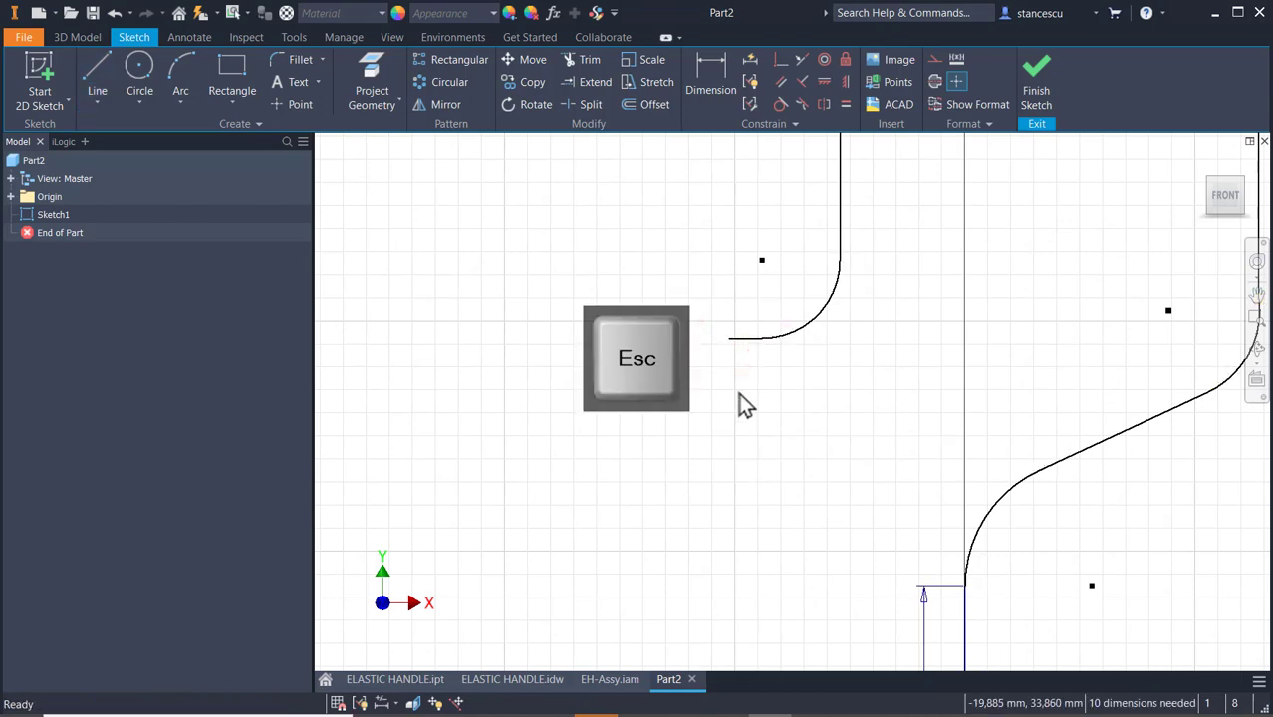
scroll(742, 403, down, 4)
mouse_move(753, 361)
middle_down()
mouse_move(739, 445)
mouse_move(688, 388)
middle_up()
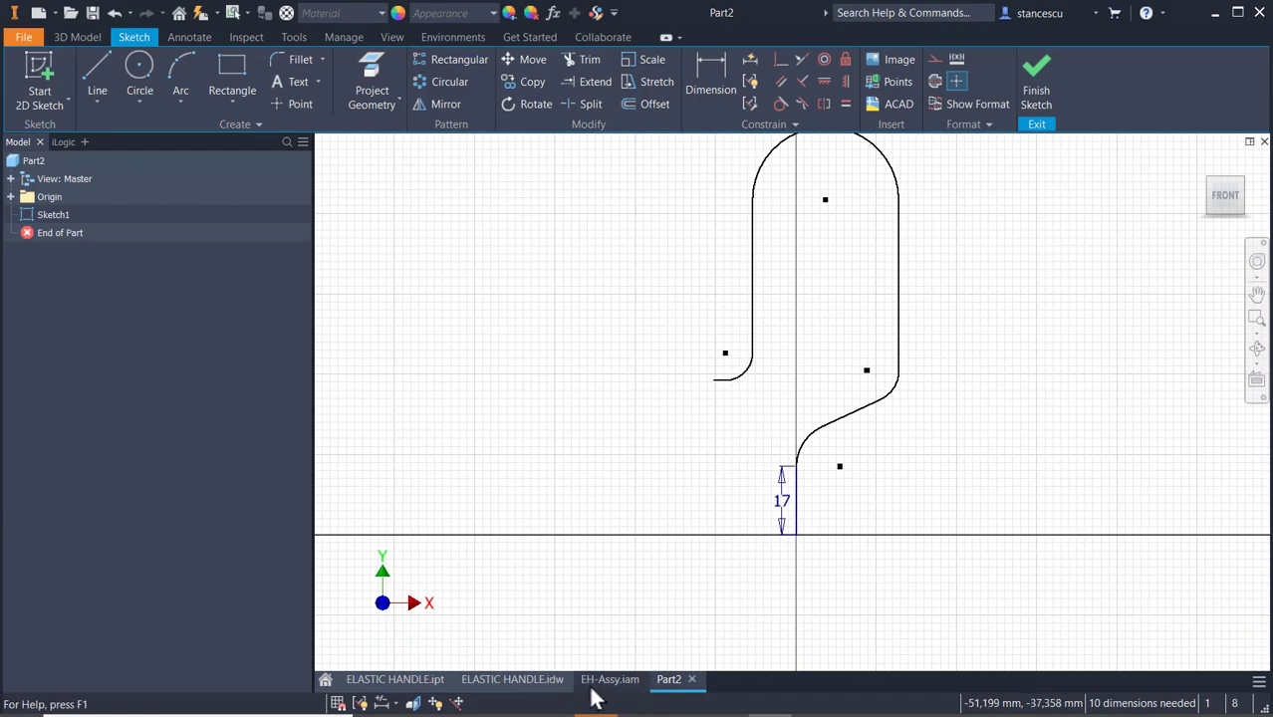
- Examine the bend radii, arm offset and height dimensions of the front view in the ELASTIC HANDLE.idw drawing
click(503, 680)
scroll(754, 434, up, 5)
middle_drag(757, 422, 1026, 415)
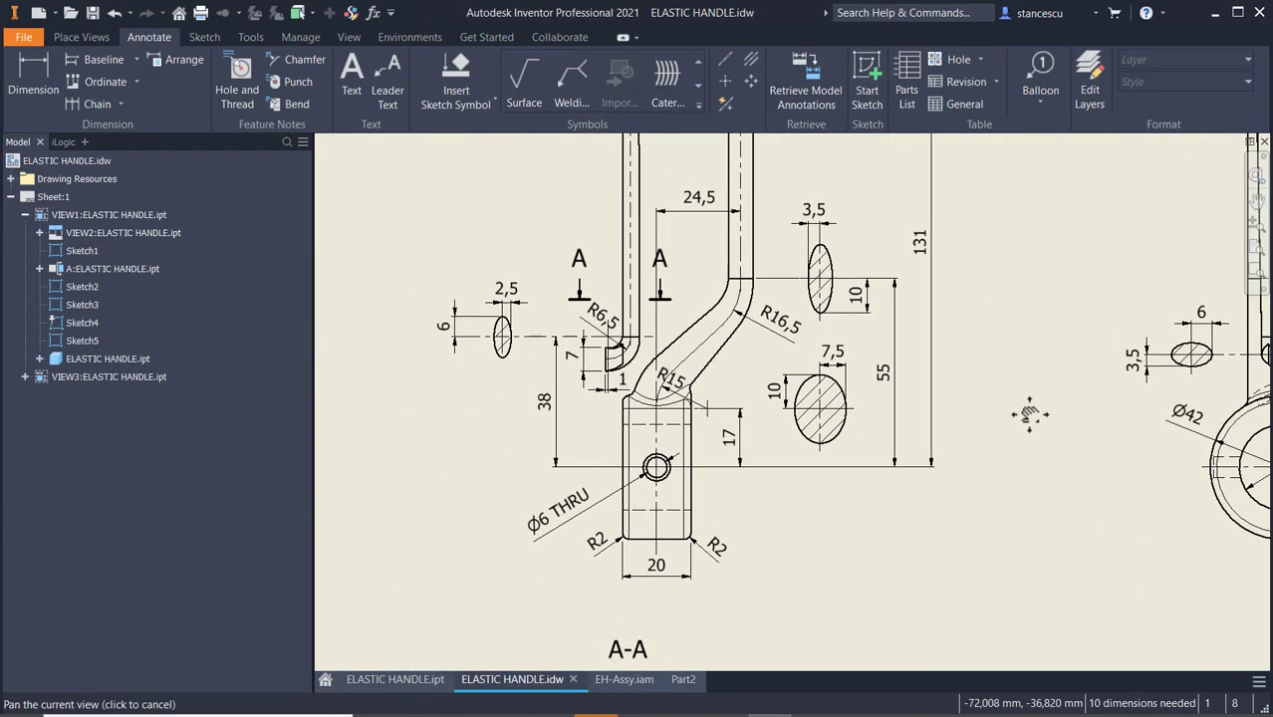
scroll(775, 435, up, 3)
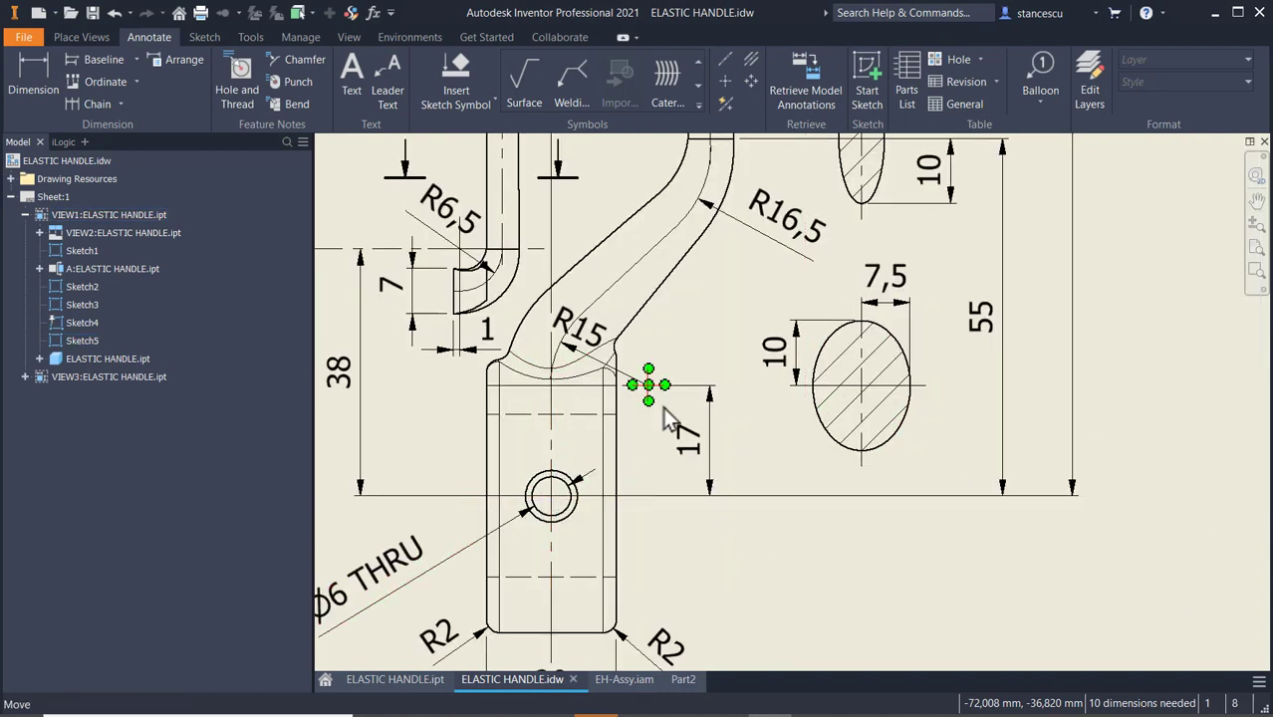
middle_drag(719, 277, 761, 459)
middle_drag(792, 248, 767, 588)
scroll(806, 268, down, 3)
scroll(807, 354, down, 3)
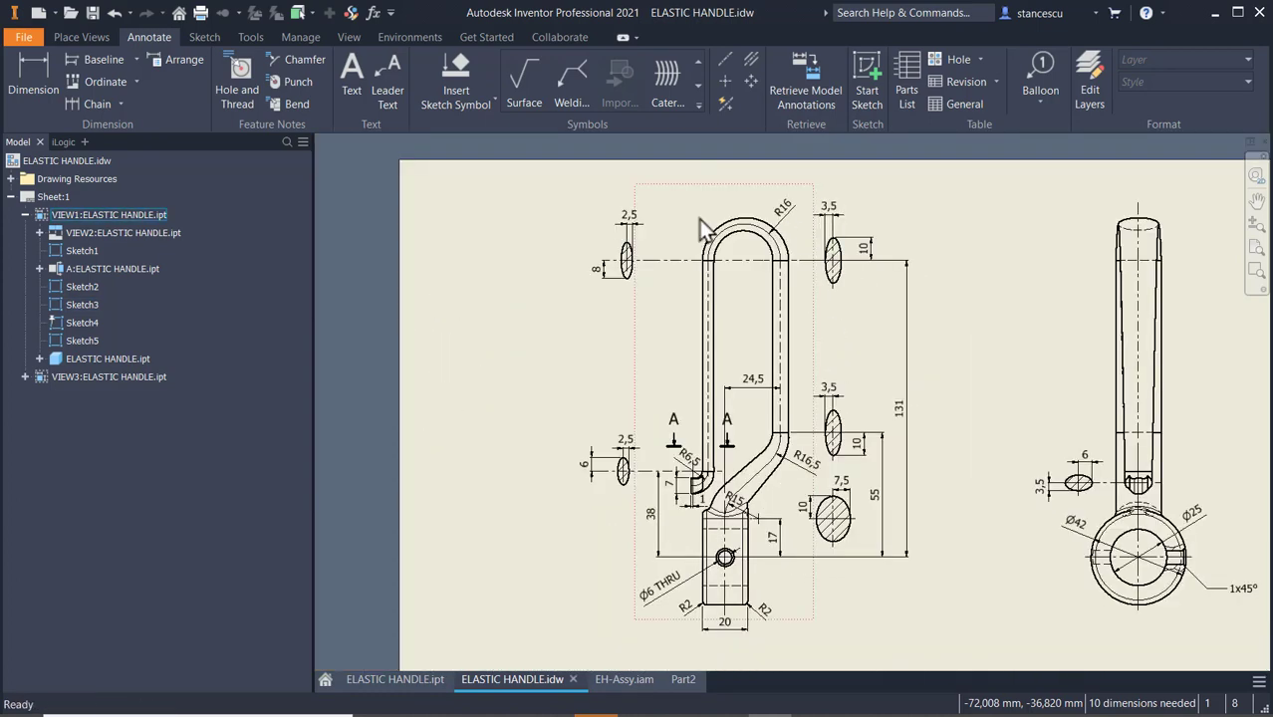
mouse_move(964, 455)
middle_down()
mouse_move(896, 421)
mouse_move(750, 432)
mouse_move(754, 398)
mouse_move(795, 424)
mouse_move(811, 407)
middle_up()
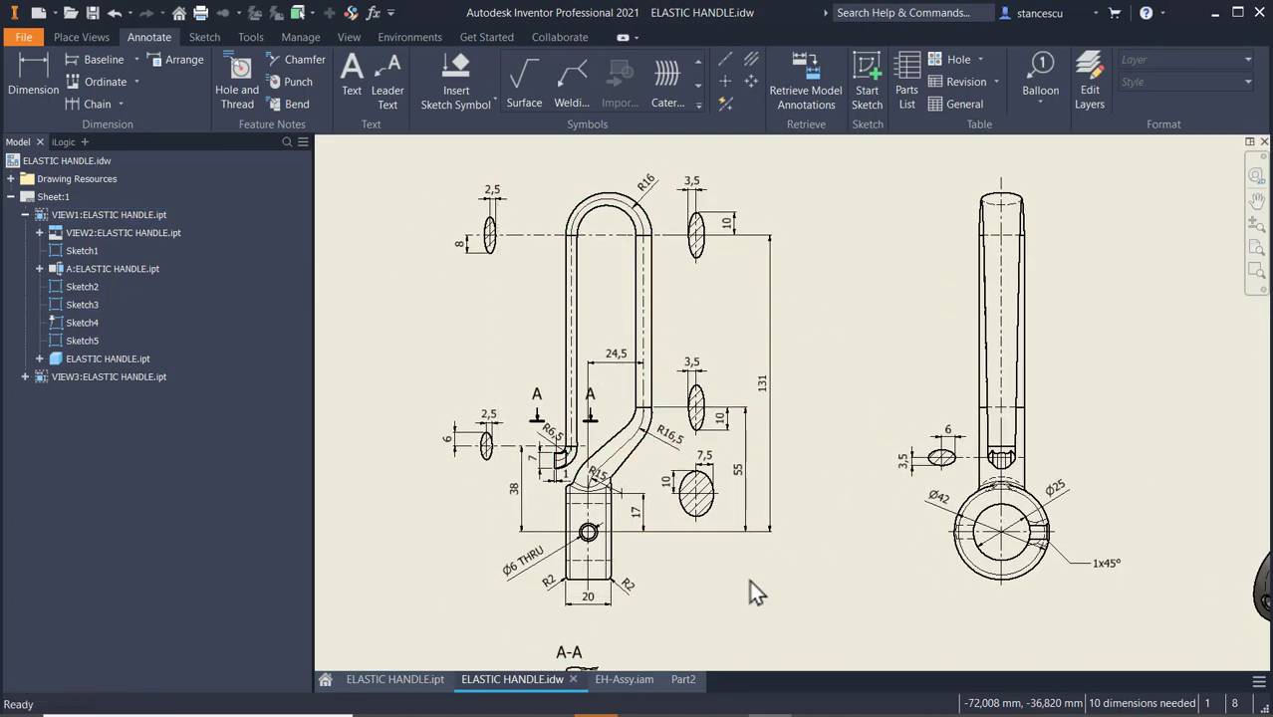
- Return to the Part2 sketch and dimension the lower bend arc, just above the 17 mm line, to a 15 mm radius
click(684, 679)
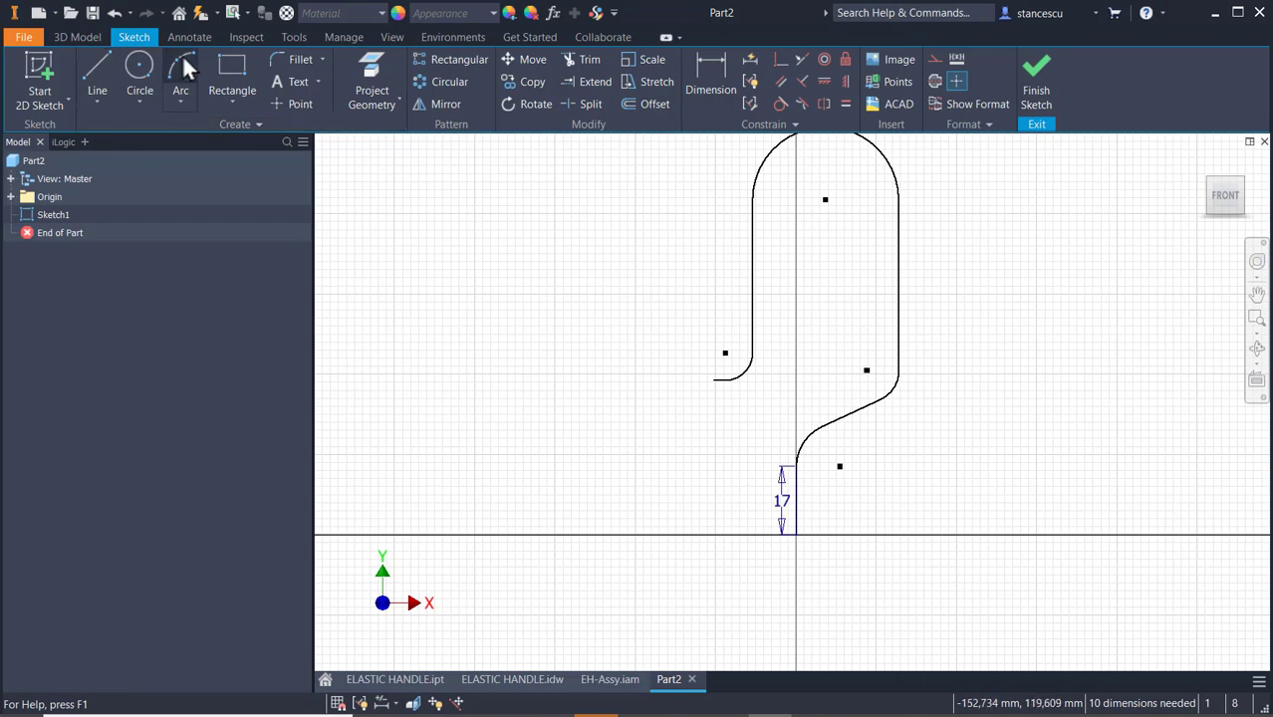
click(705, 93)
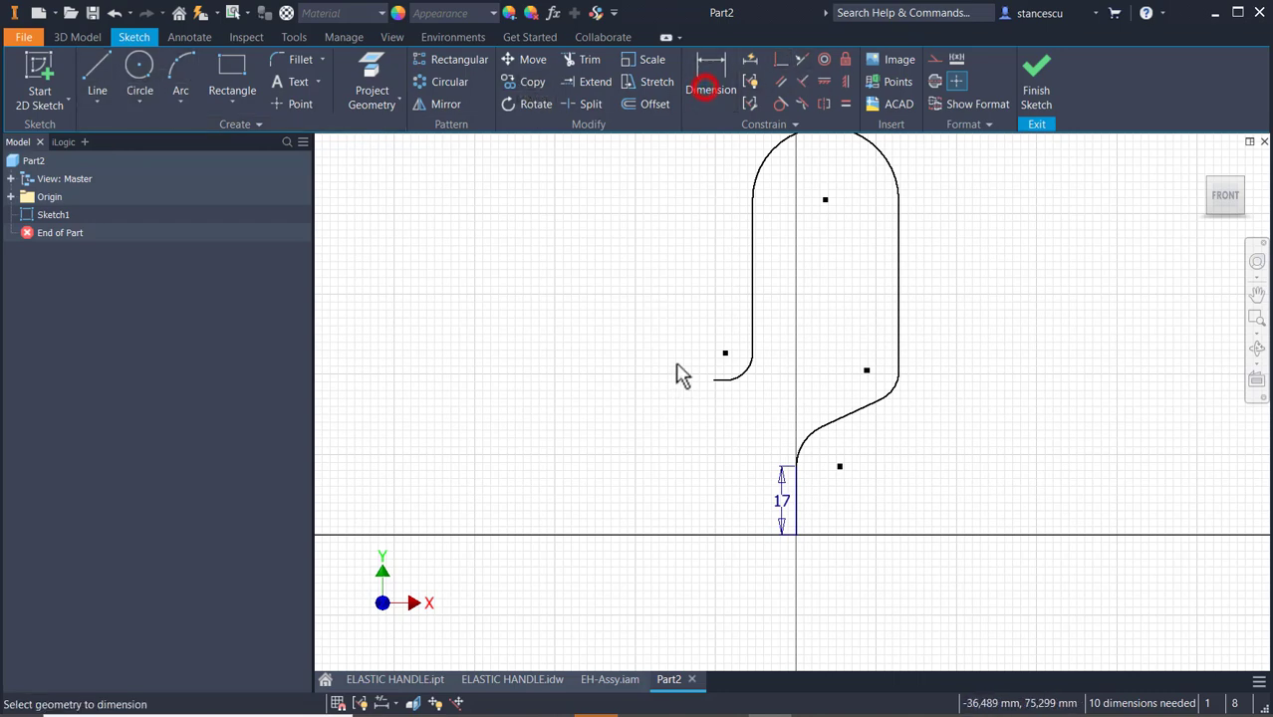
click(807, 438)
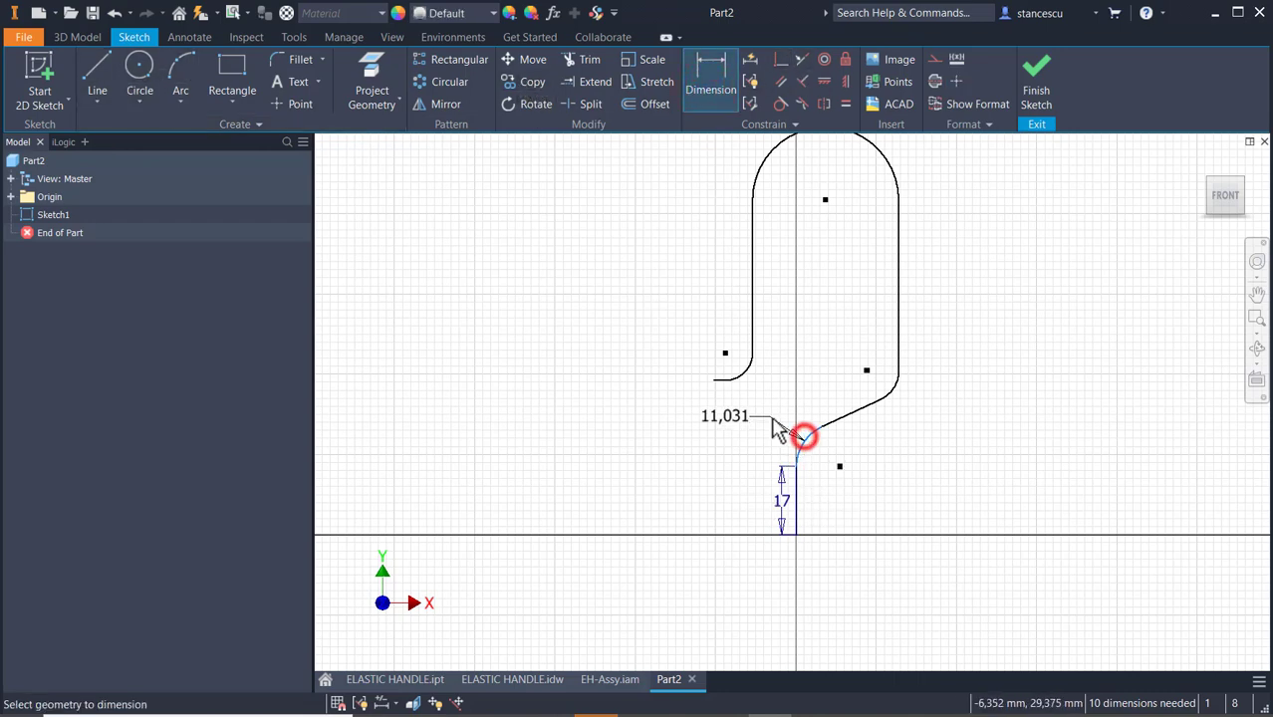
click(773, 417)
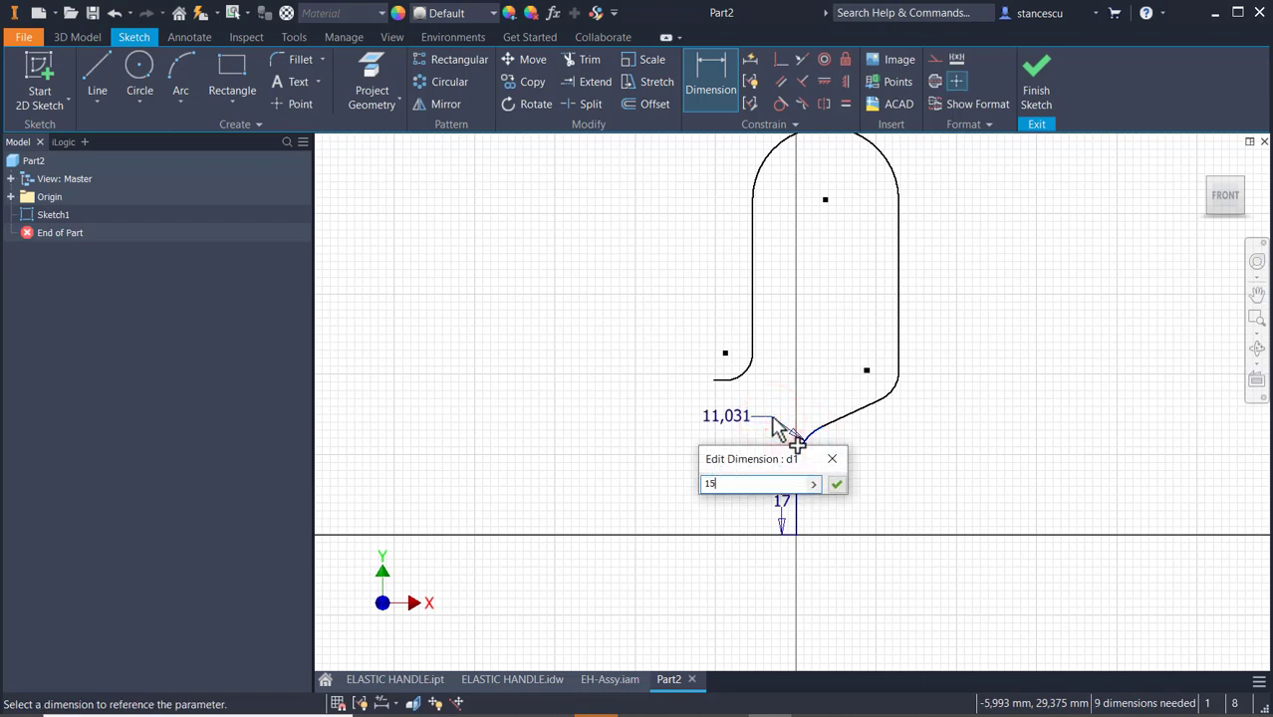
key(Return)
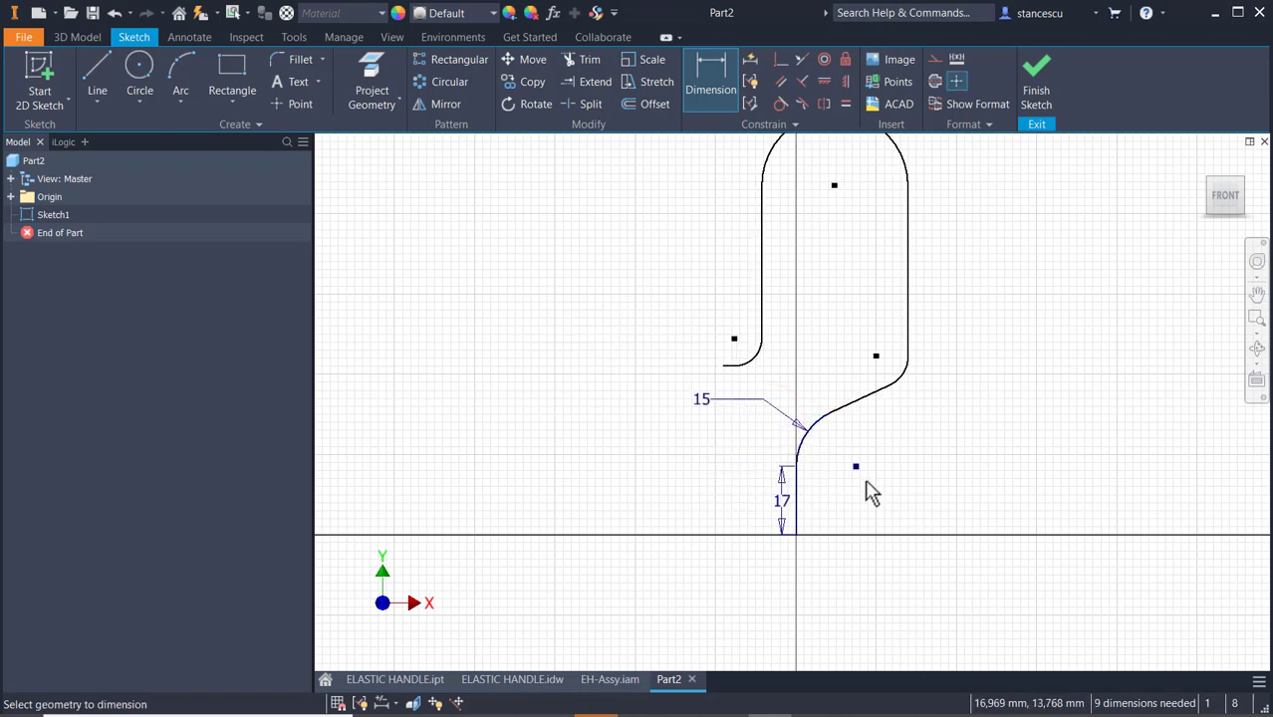
- Dimension the upper arc of the S-bend, below the long right-hand line, to a radius of 16.5 mm
click(905, 379)
click(953, 414)
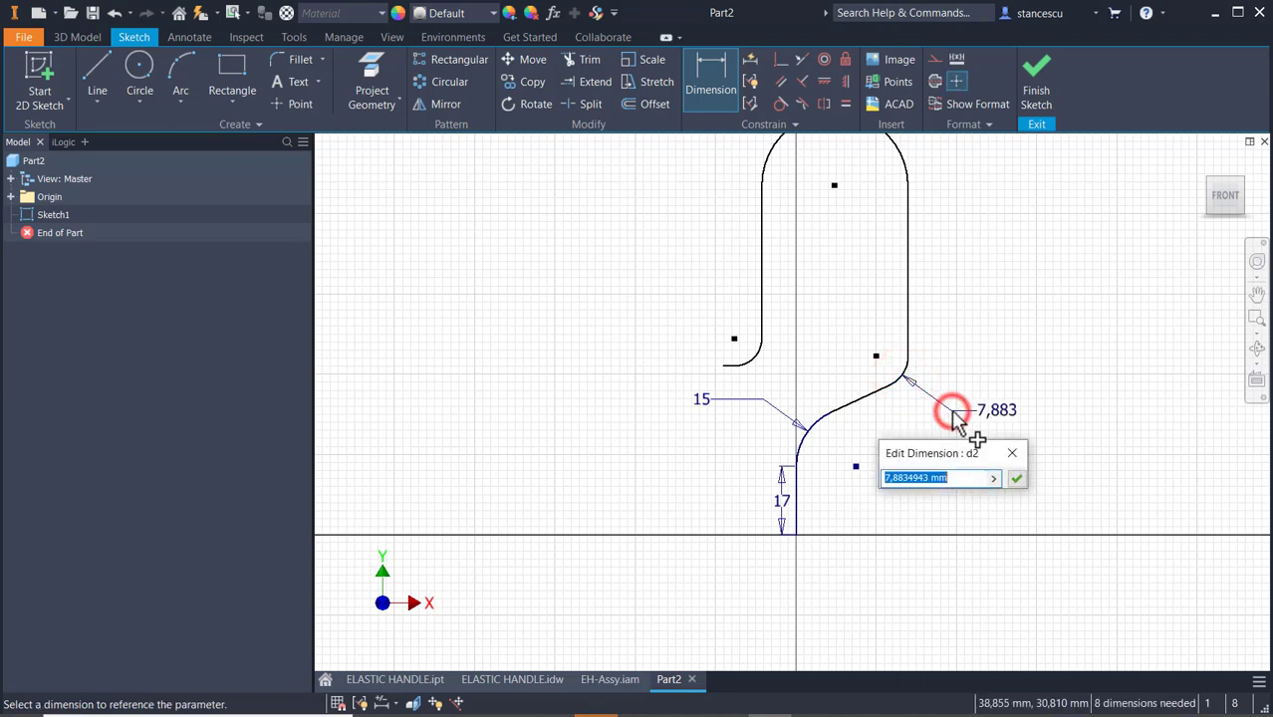
text(16,)
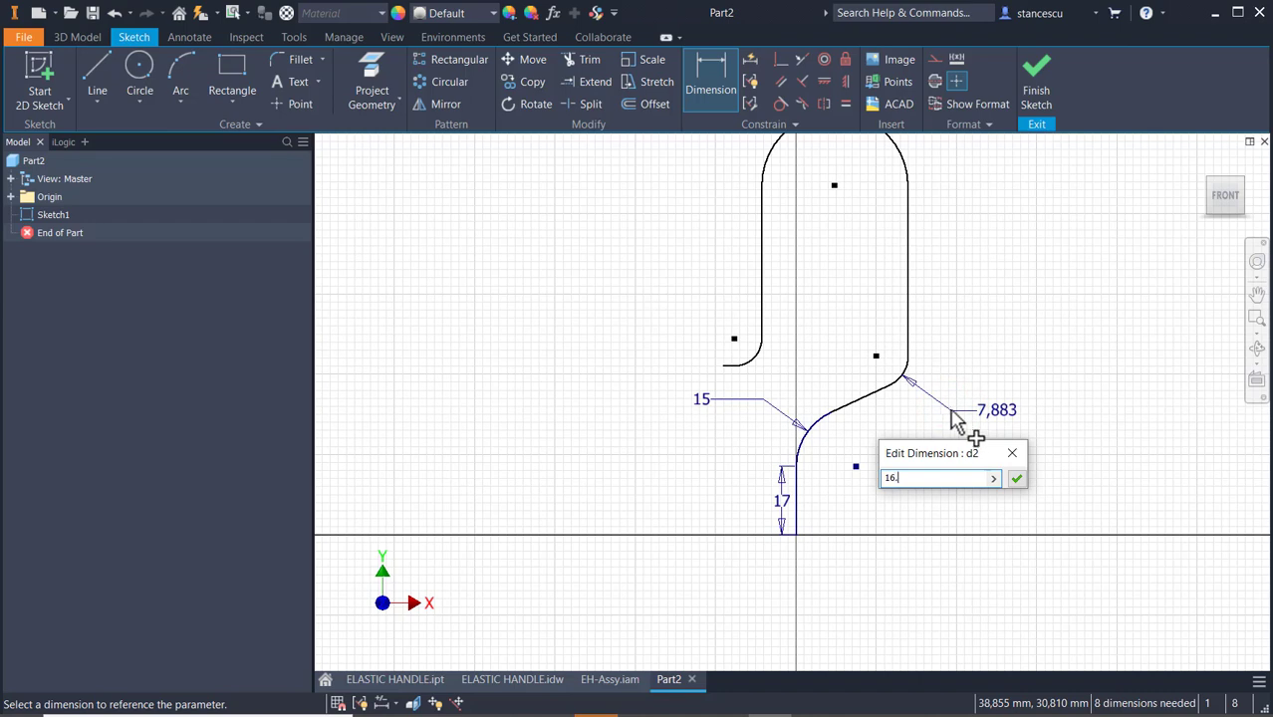
text(6.5)
key(Return)
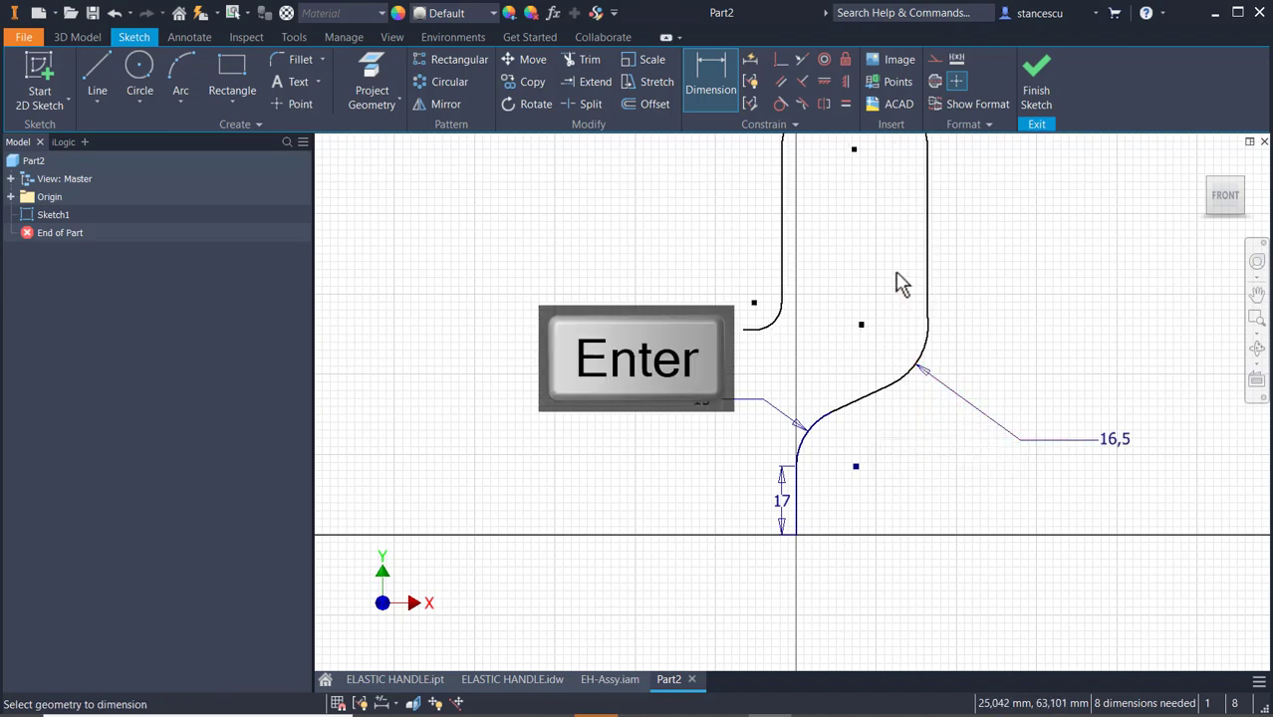
- Apply a tangent constraint between the long right-hand vertical line and the 16.5 mm arc
click(781, 103)
click(928, 286)
click(926, 329)
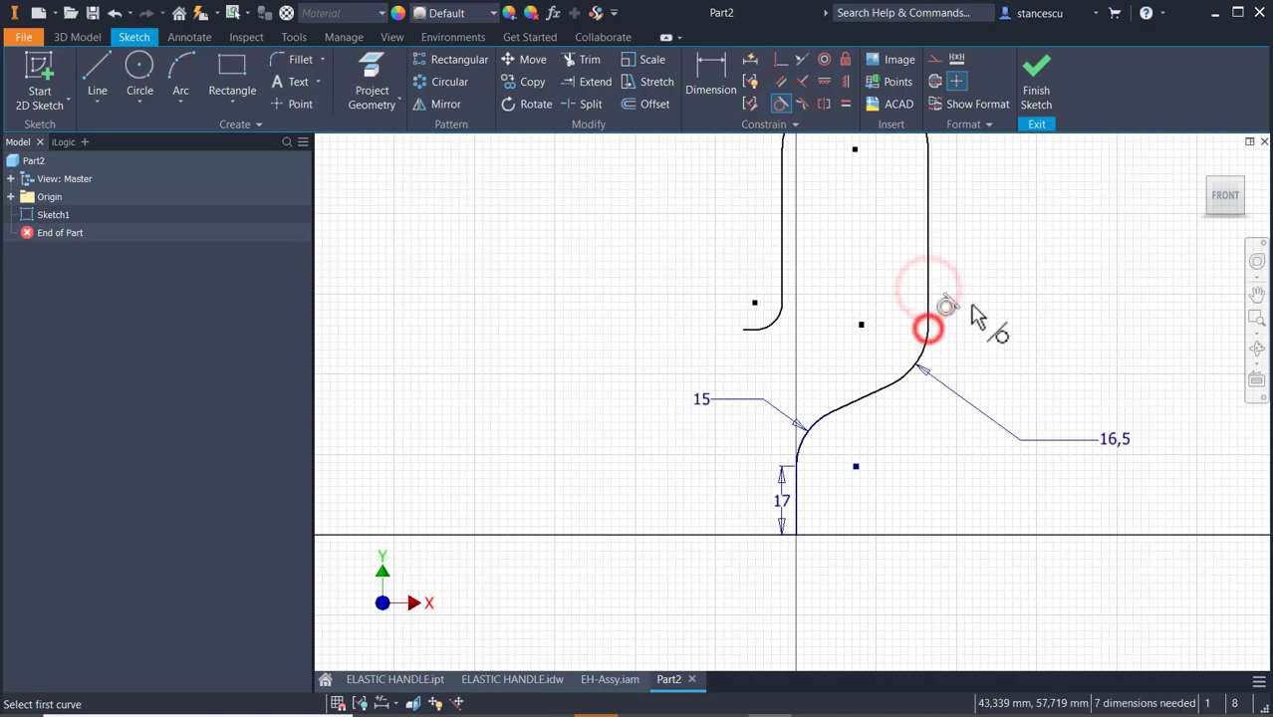
- Dimension the horizontal distance between the long right-hand vertical line and the 17 mm base line to 24.5 mm
mouse_move(983, 250)
middle_down()
mouse_move(980, 393)
mouse_move(980, 369)
mouse_move(913, 259)
middle_up()
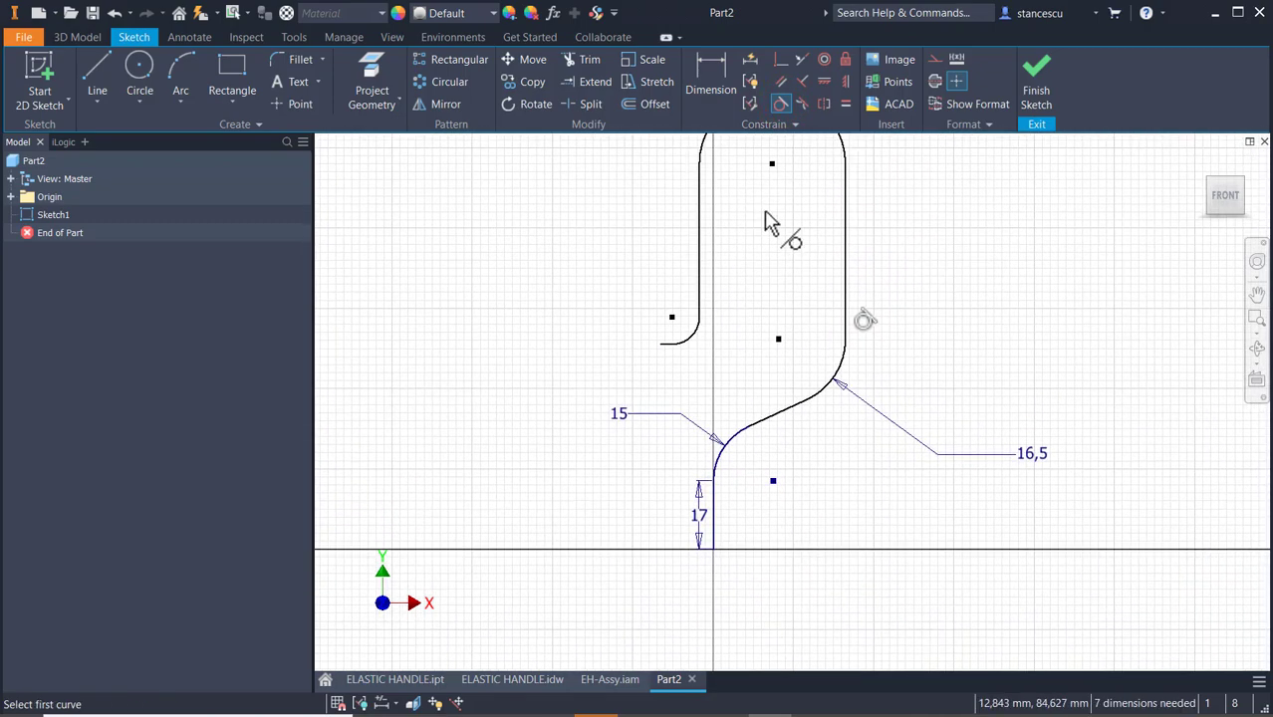
click(716, 79)
click(845, 311)
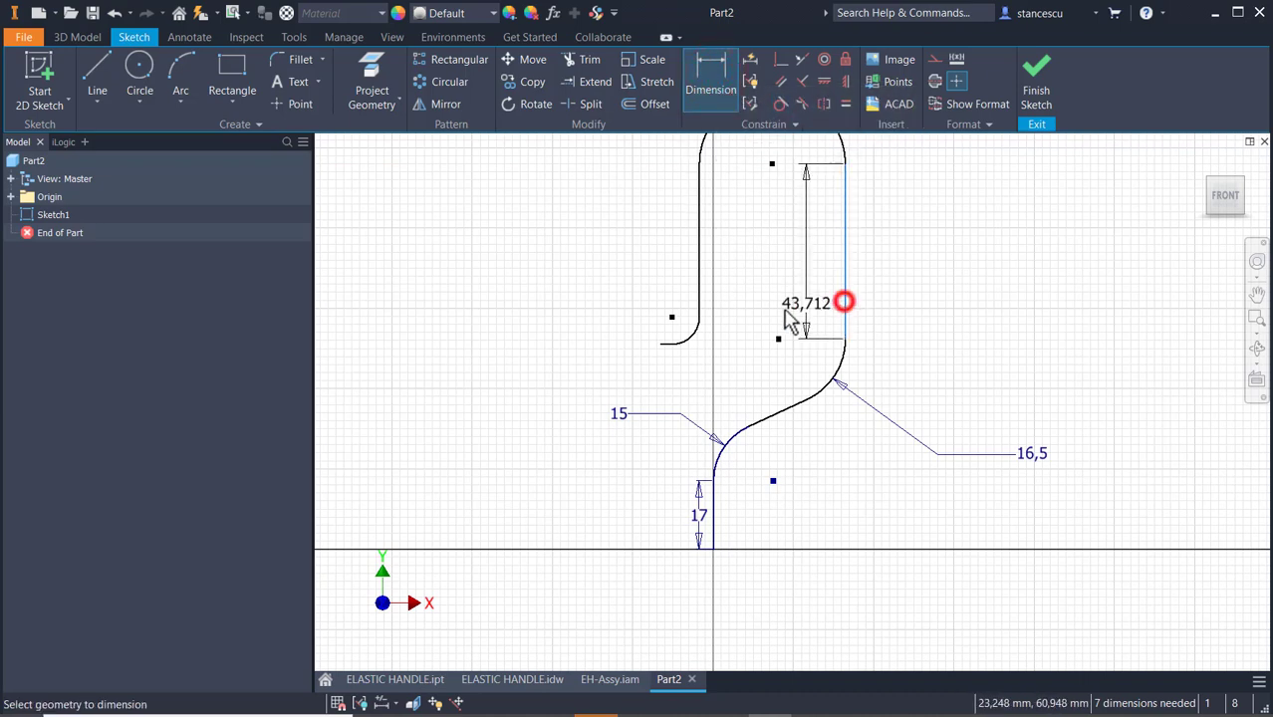
click(718, 517)
click(761, 286)
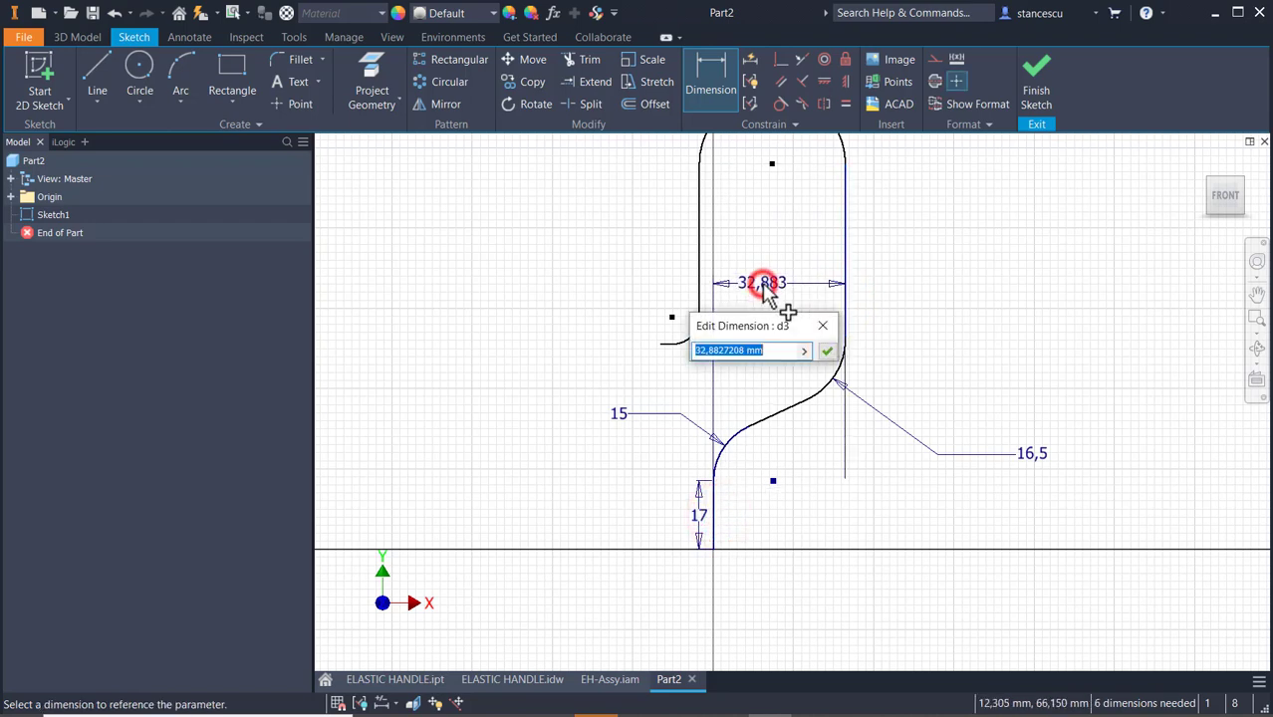
text(24)
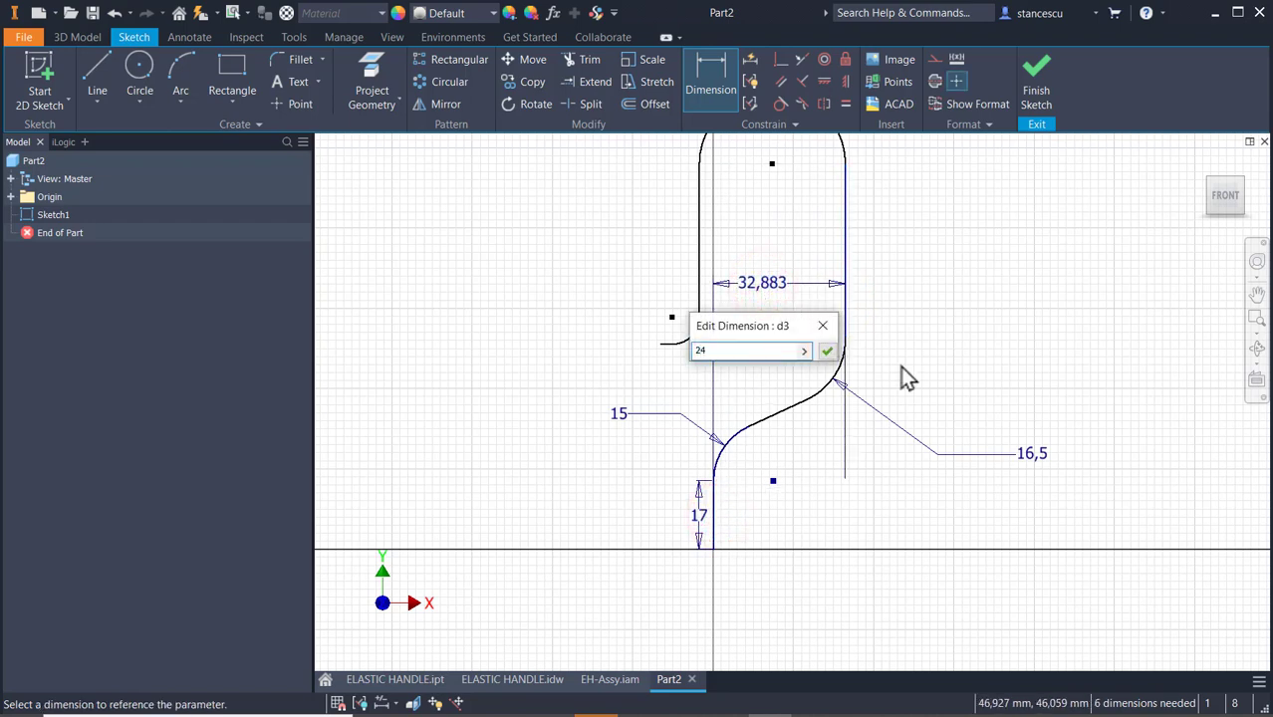
text(.5)
key(Return)
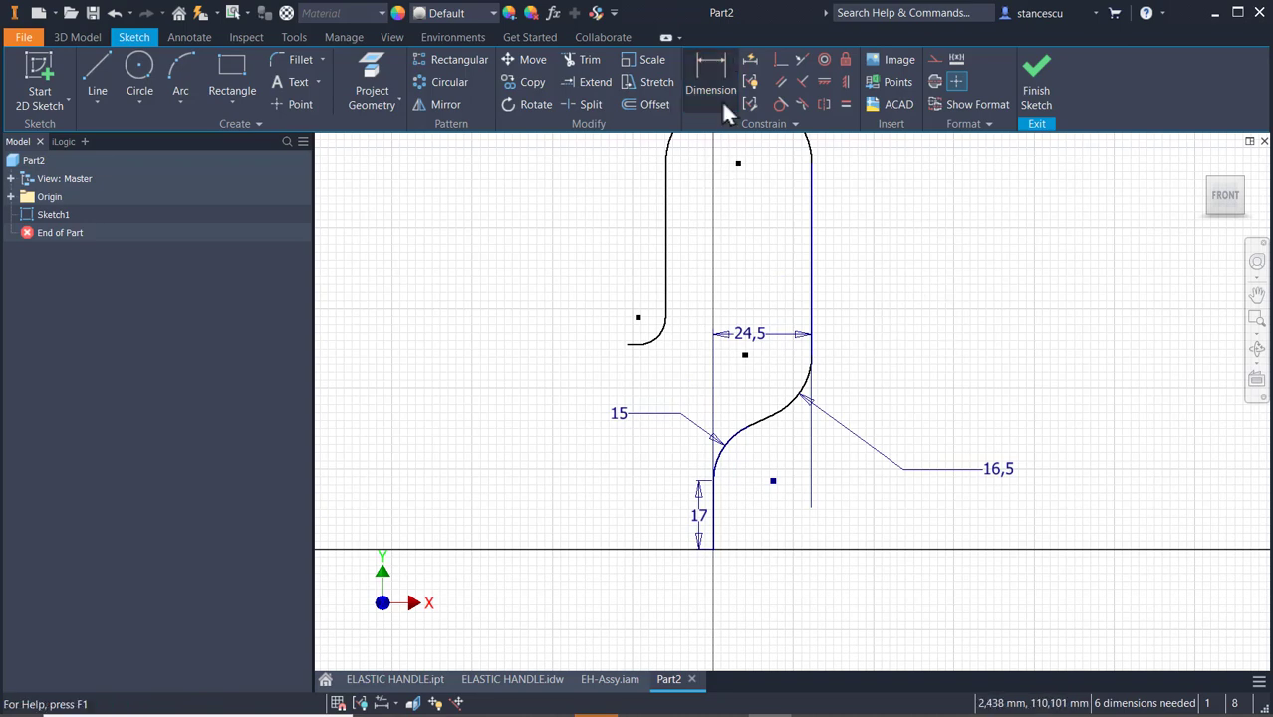
- Dimension the vertical distance from the origin to the centre of the 16.5 mm arc as 55 mm
click(743, 357)
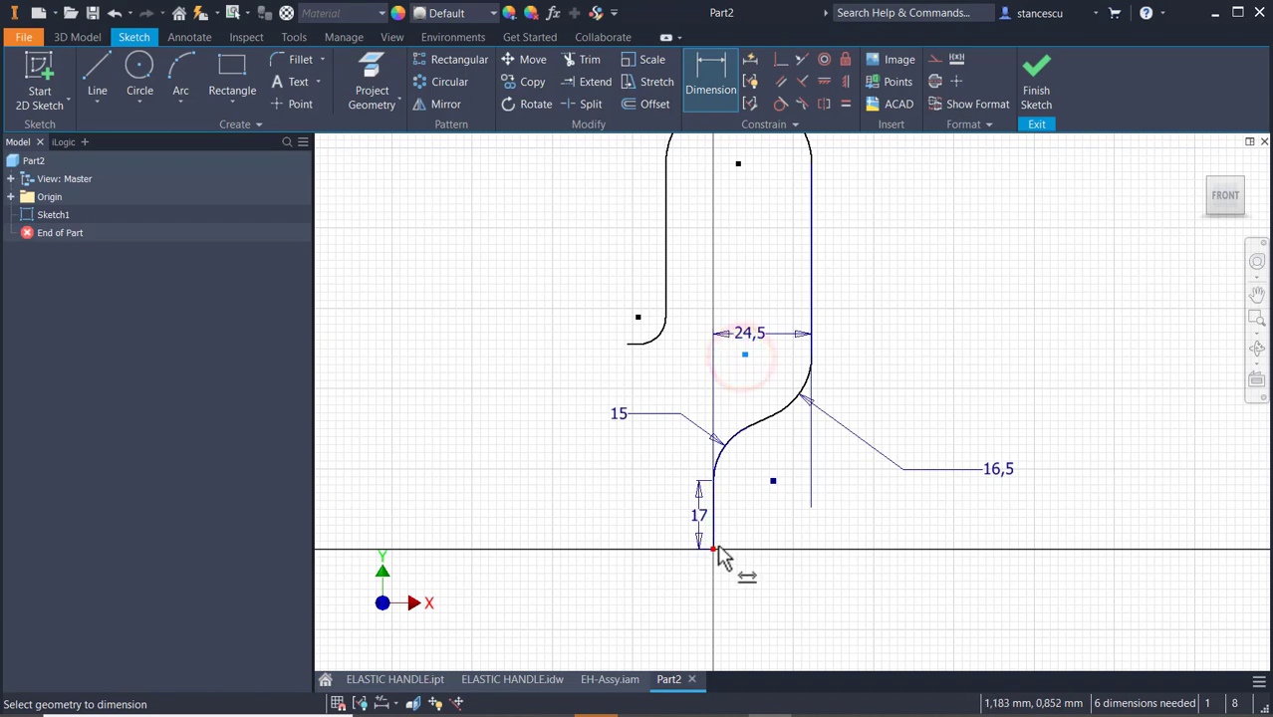
click(713, 549)
click(1071, 438)
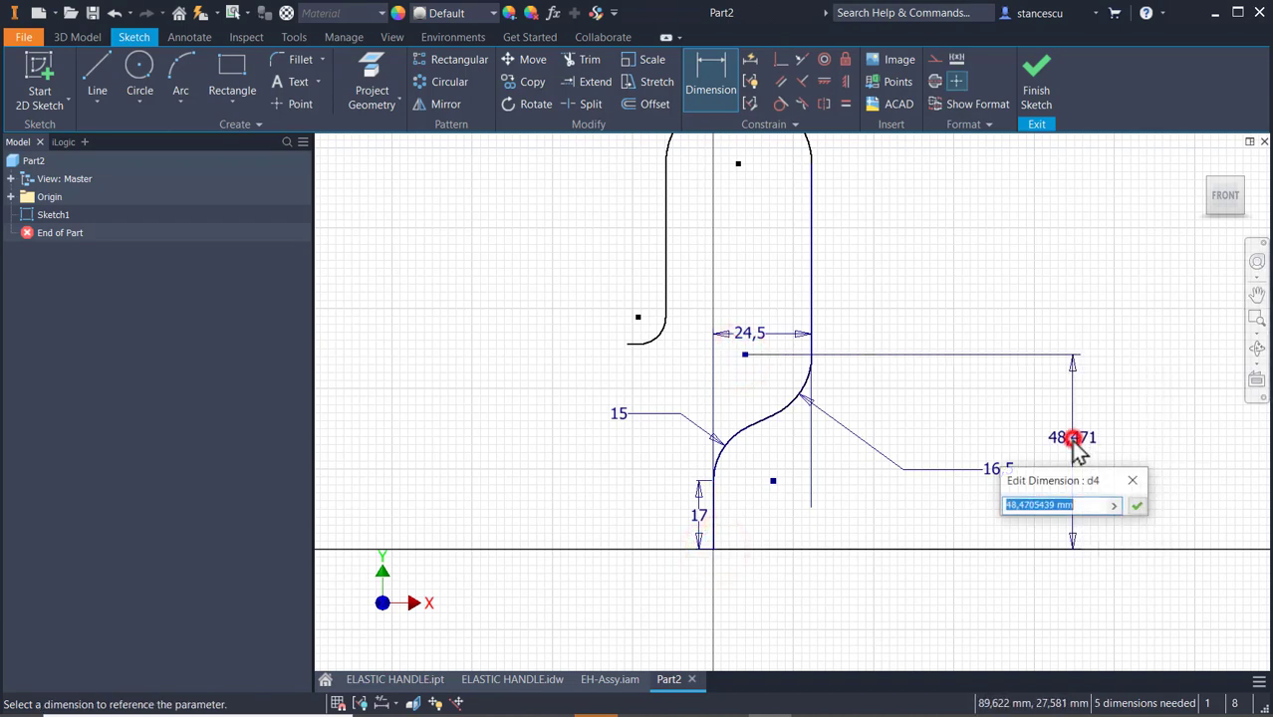
text(55)
key(Return)
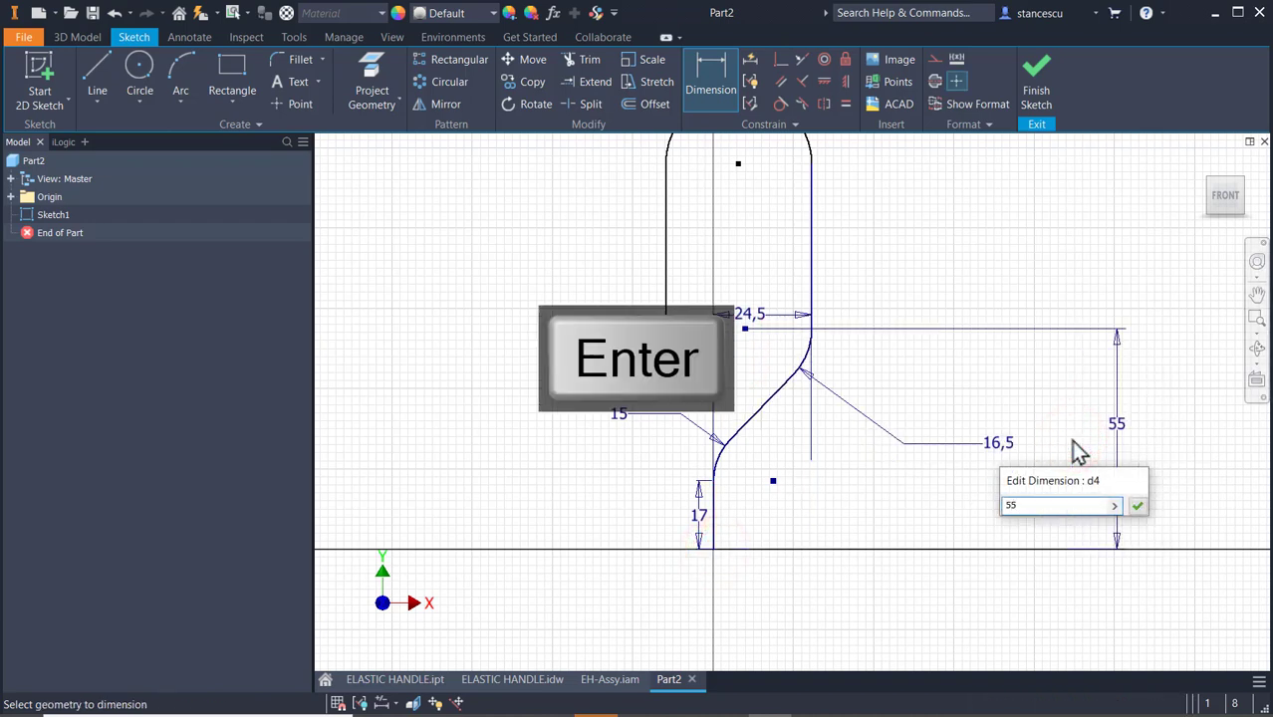
- Dimension the vertical distance from the origin to the centre of the top semicircular arc as 131 mm
middle_drag(1009, 392, 1021, 464)
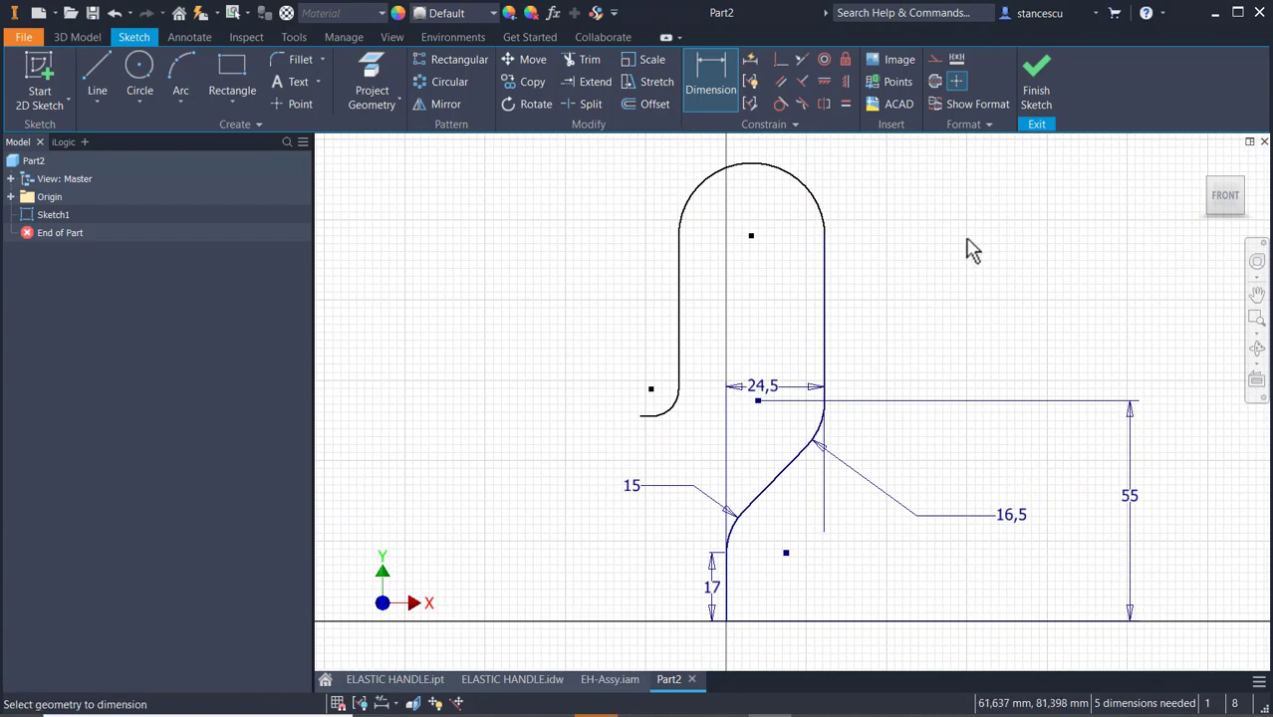
click(751, 237)
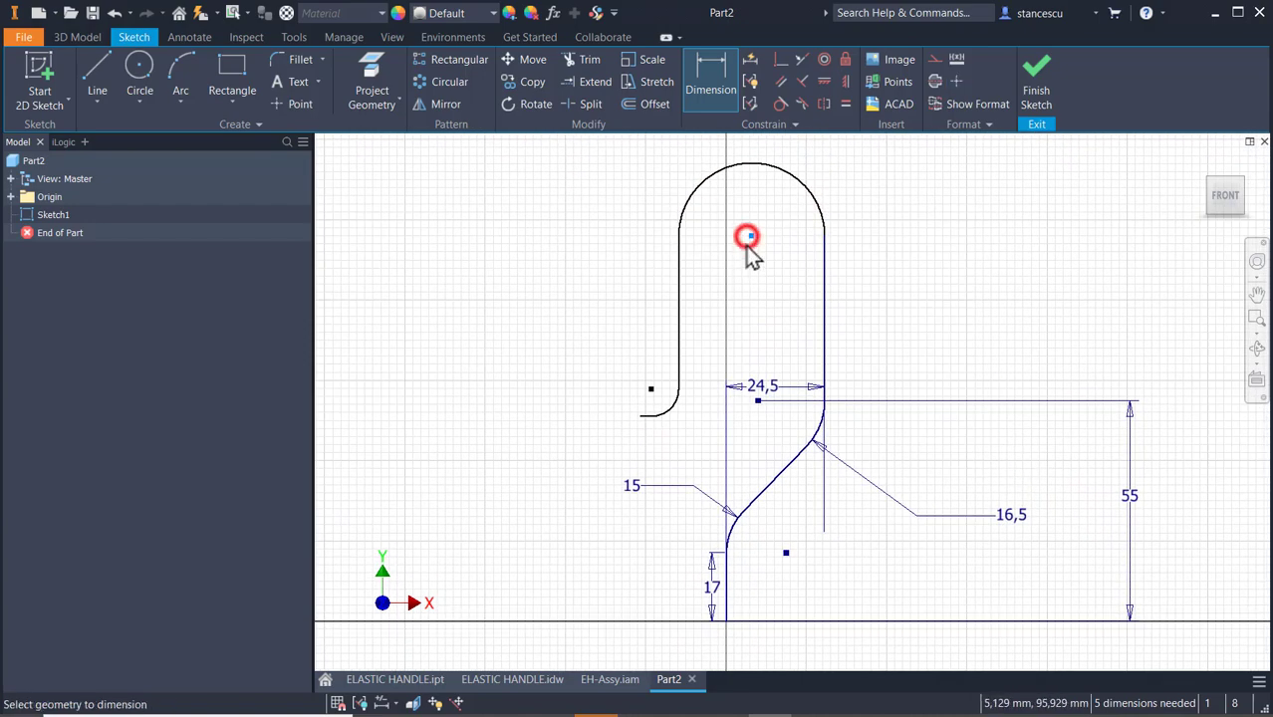
click(725, 622)
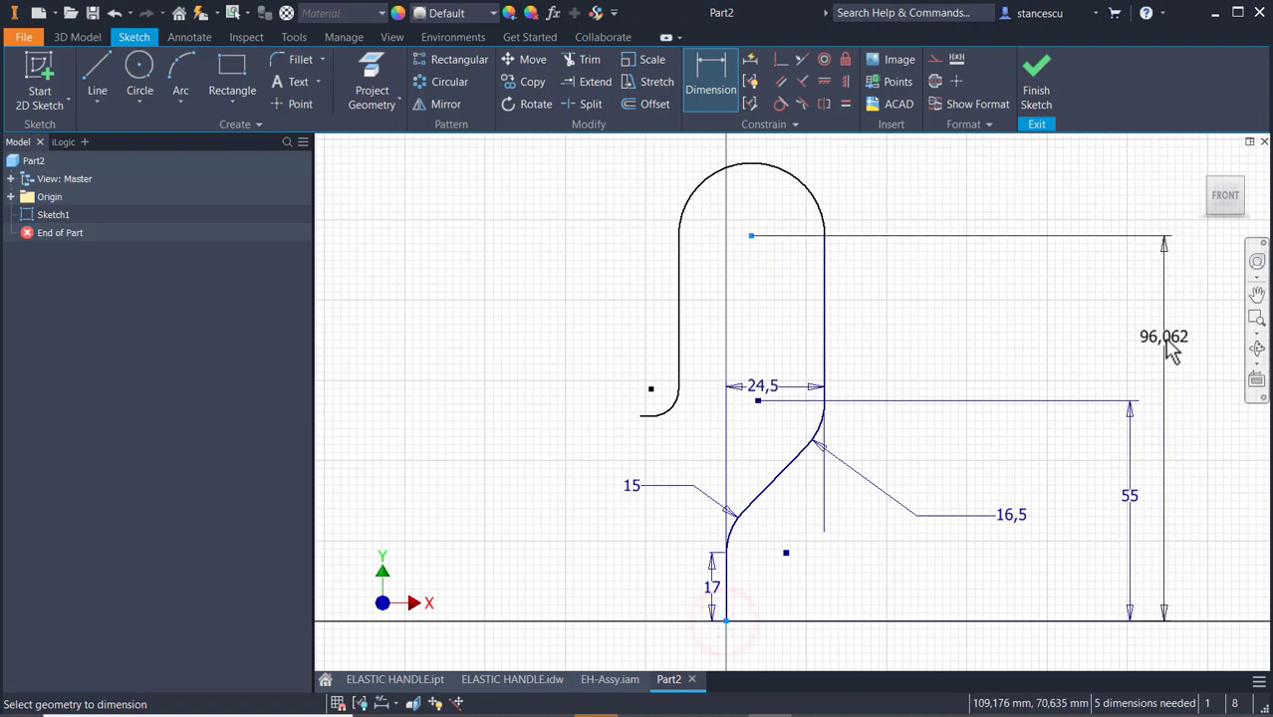
click(1171, 350)
text(1)
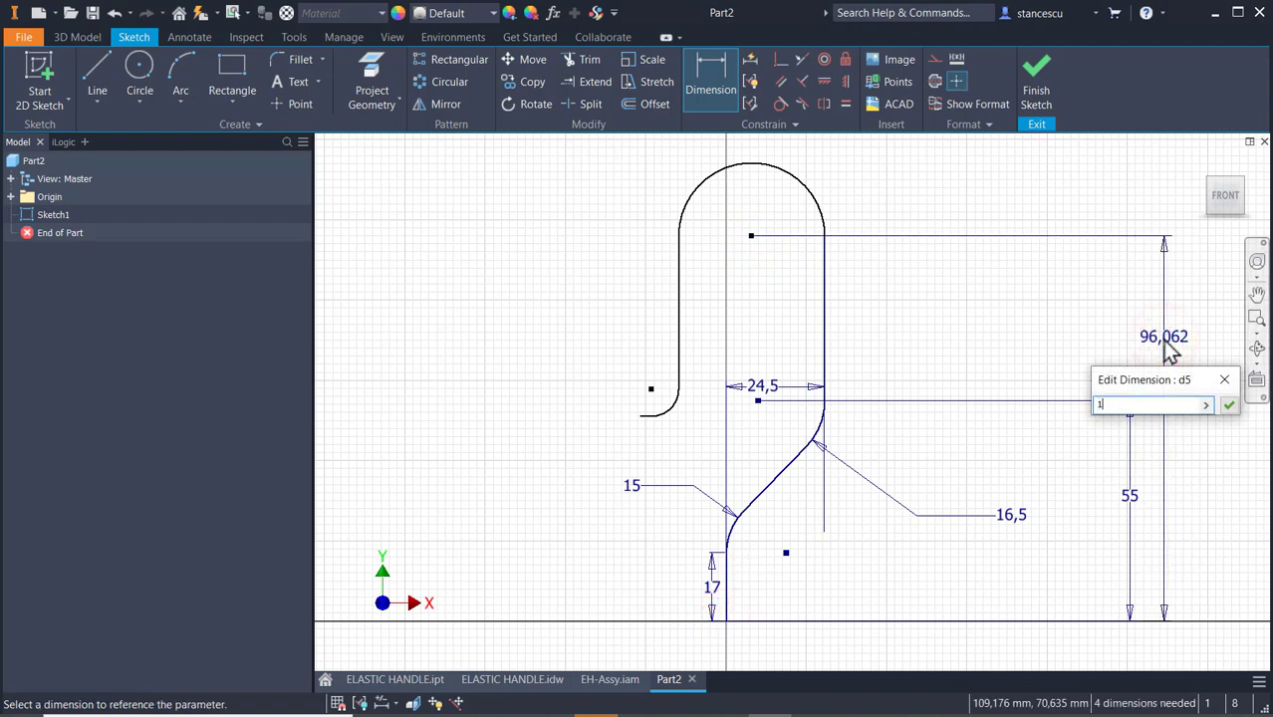
text(31)
key(Return)
- Dimension the small hook arc at the lower end of the long left-hand vertical line to a radius of 6.5 mm
middle_drag(1021, 385, 1076, 534)
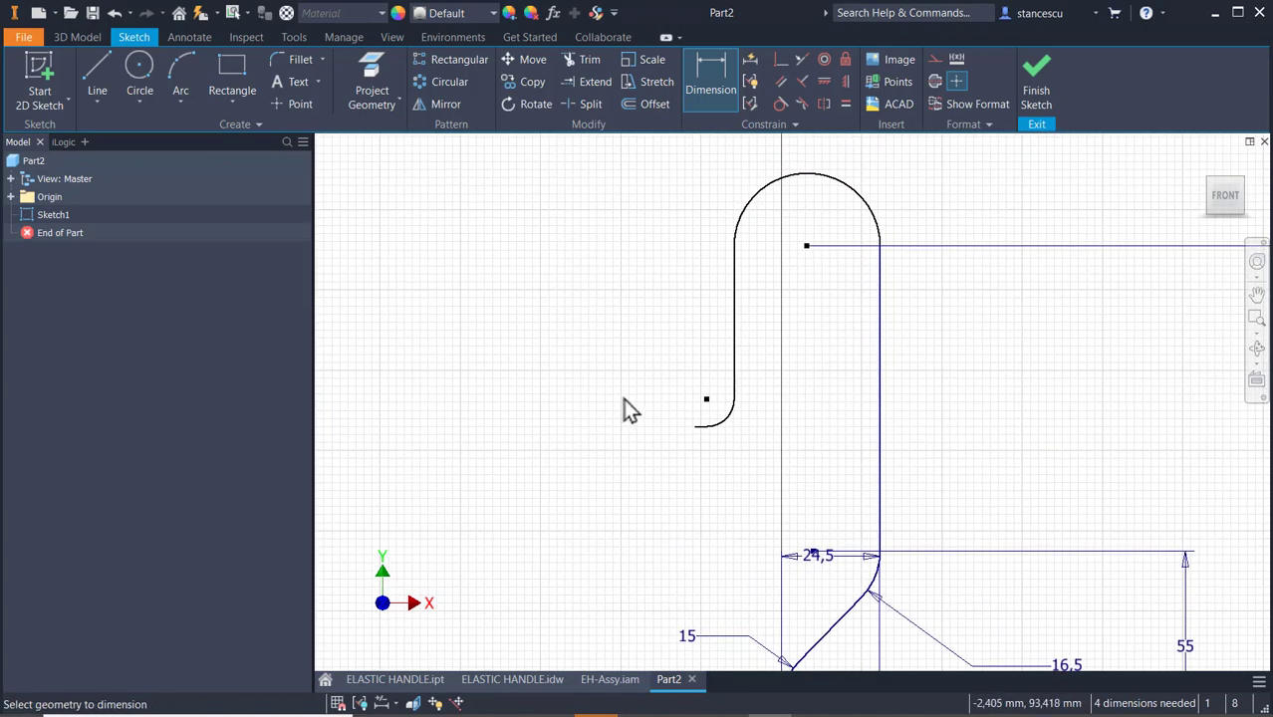
click(713, 432)
click(744, 453)
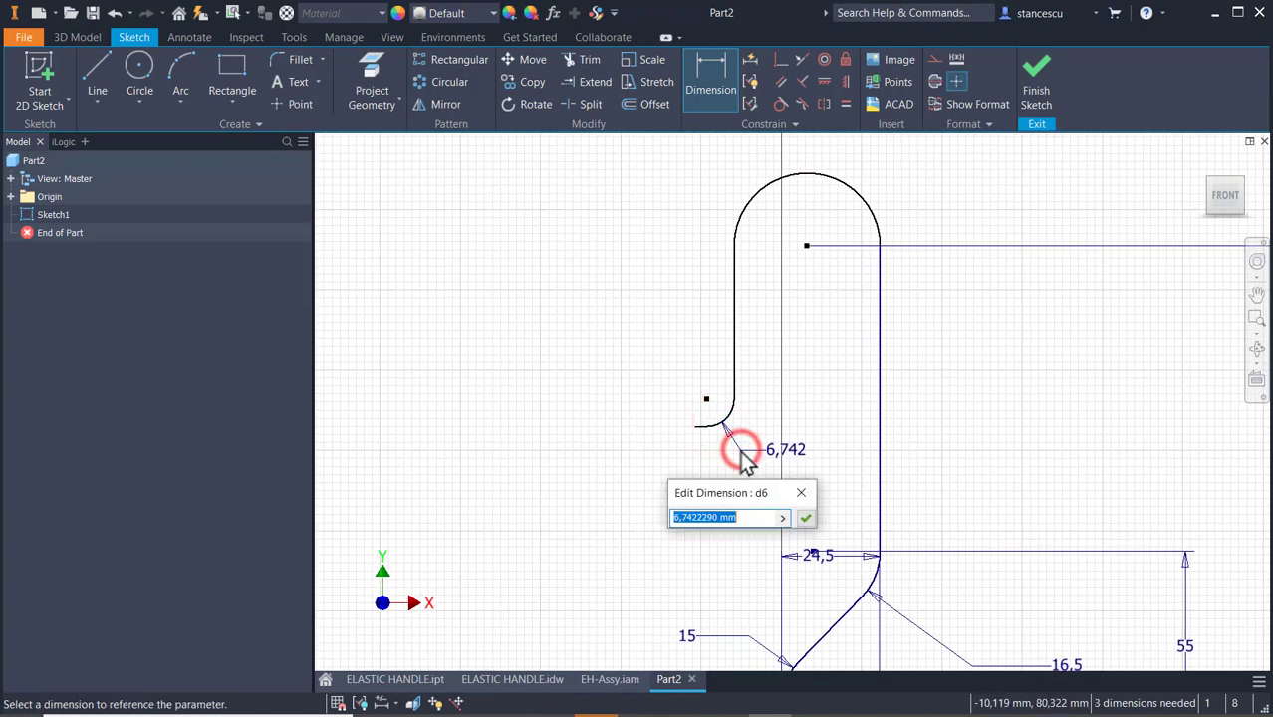
text(6)
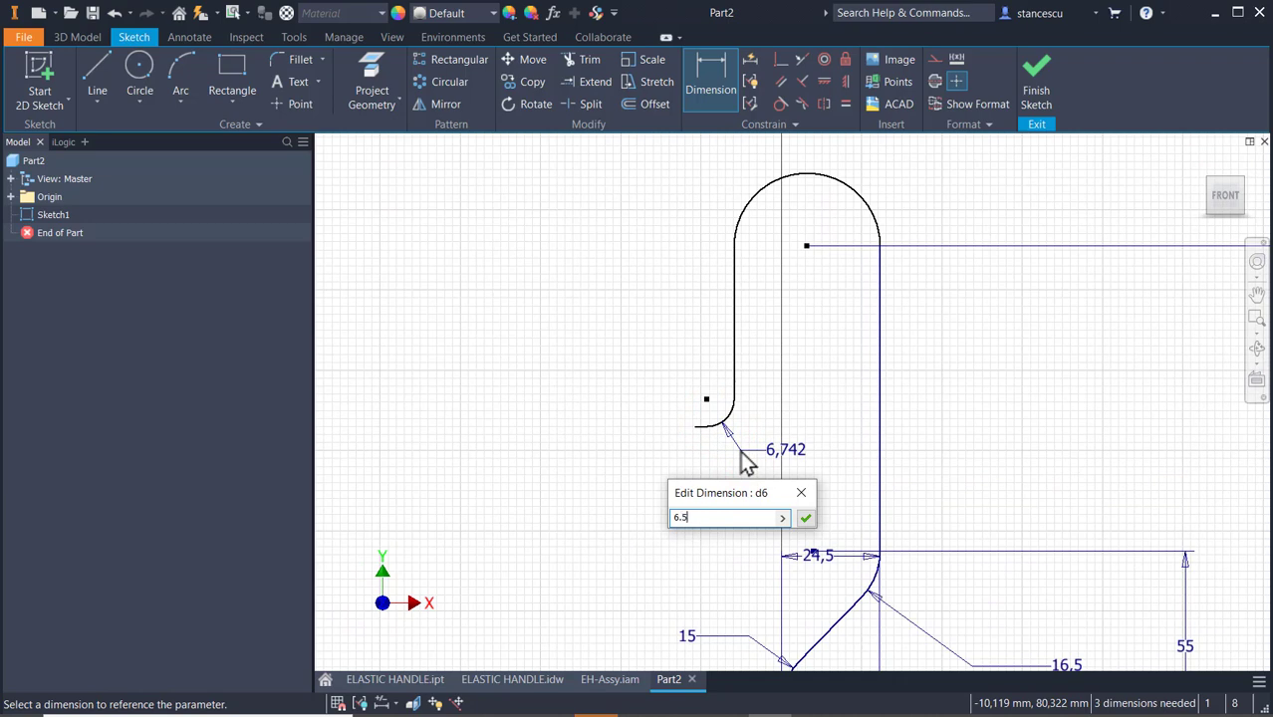
text(.5)
key(Return)
- Dimension the short horizontal line at the end of the 6.5 mm hook arc to 1 mm long
scroll(732, 460, down, 4)
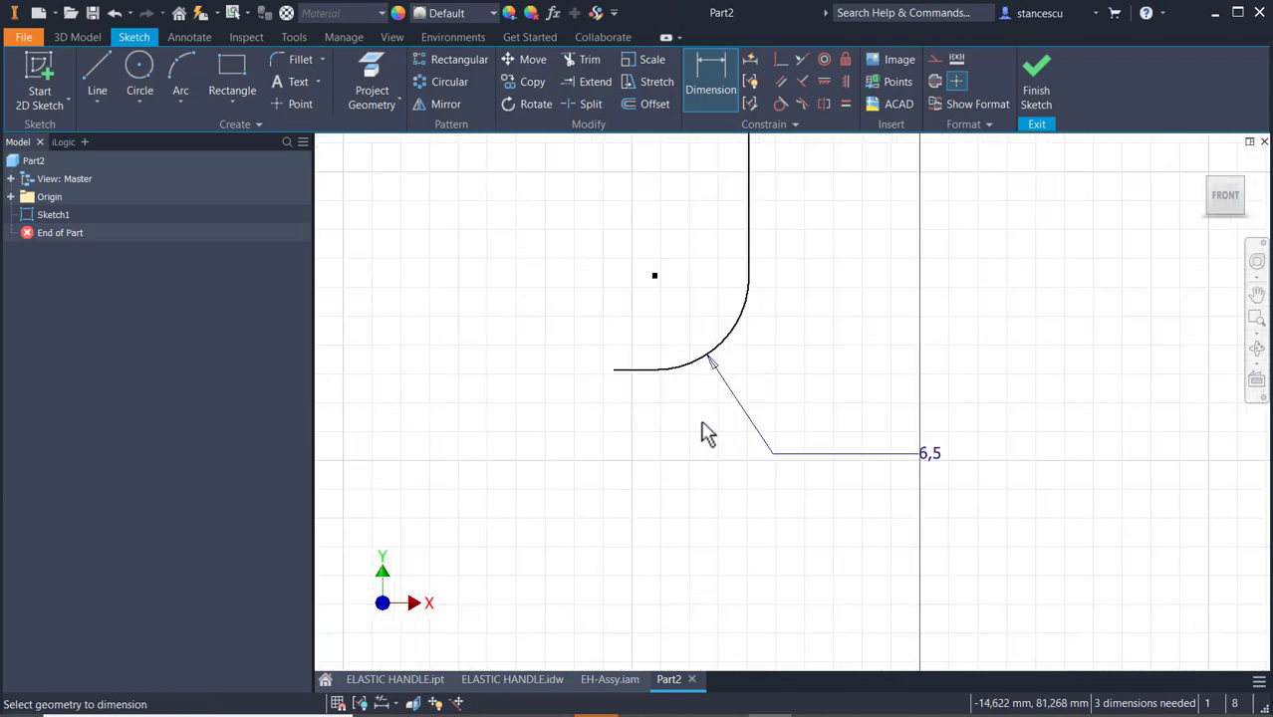
click(621, 371)
click(604, 466)
text(1)
key(Return)
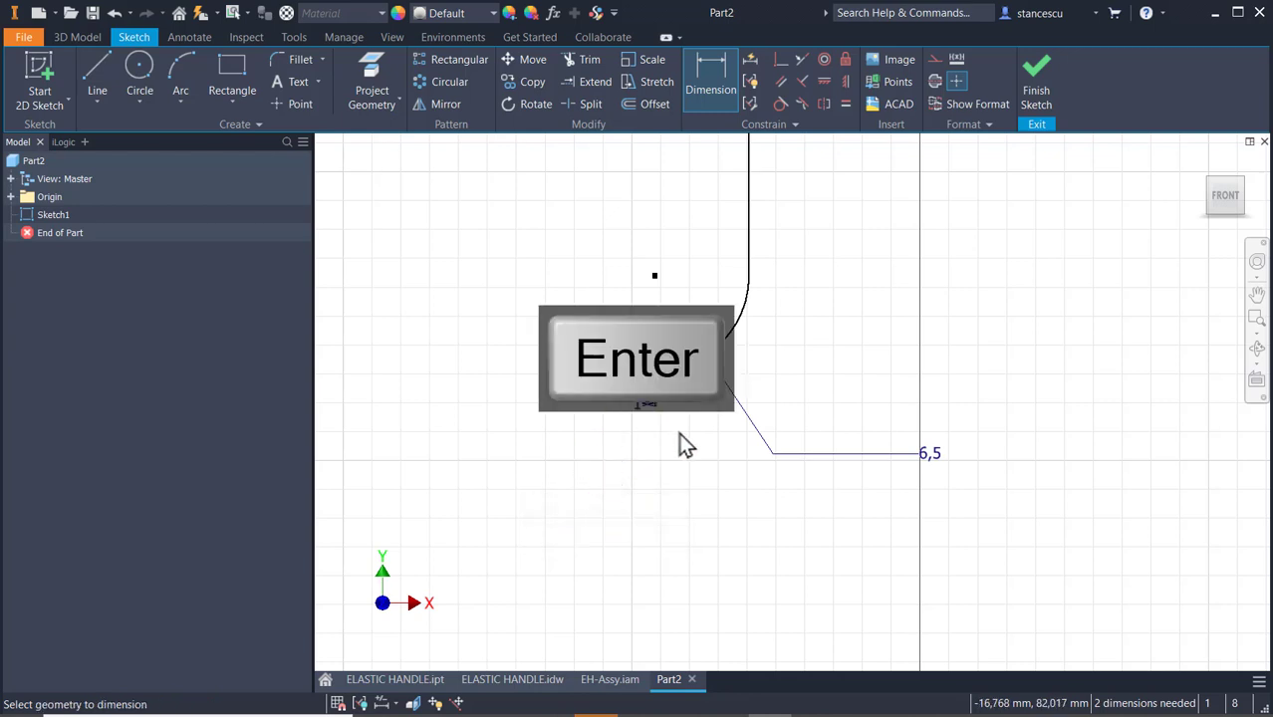
- Dimension the vertical distance from the origin to the centre of the 6.5 mm hook arc as 38 mm
click(654, 279)
scroll(669, 348, down, 4)
middle_drag(646, 487, 727, 316)
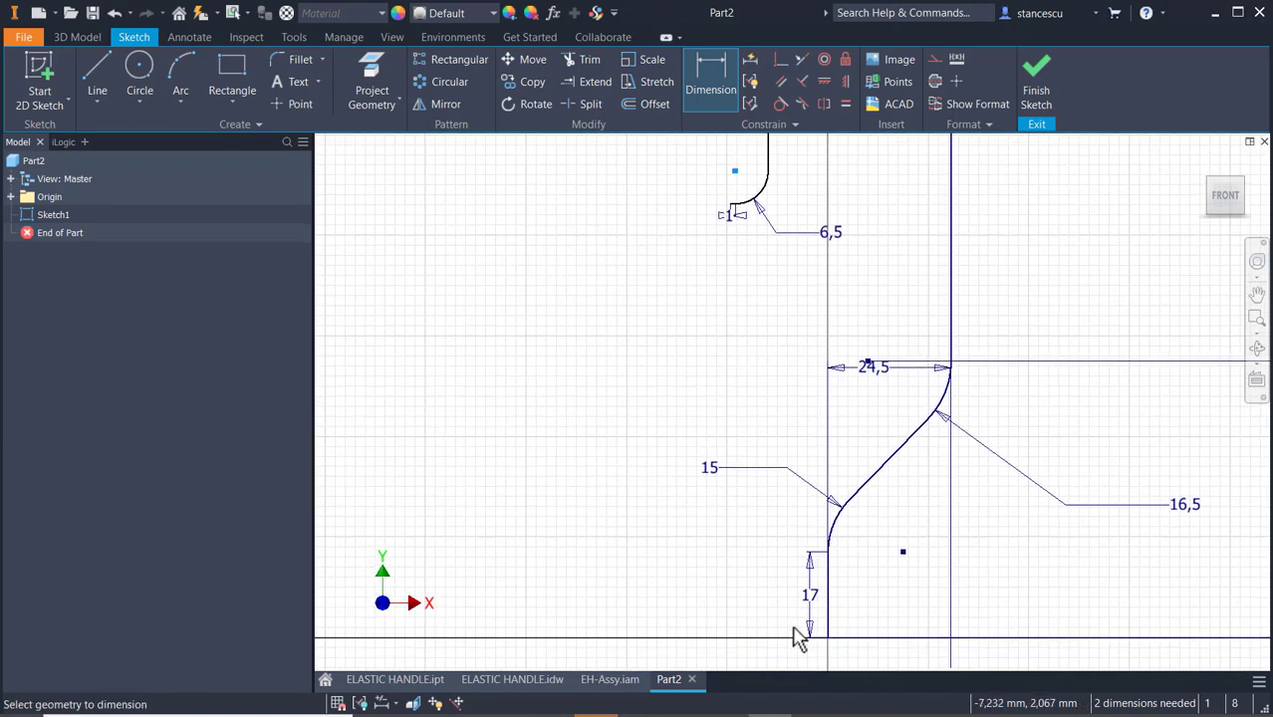
click(827, 638)
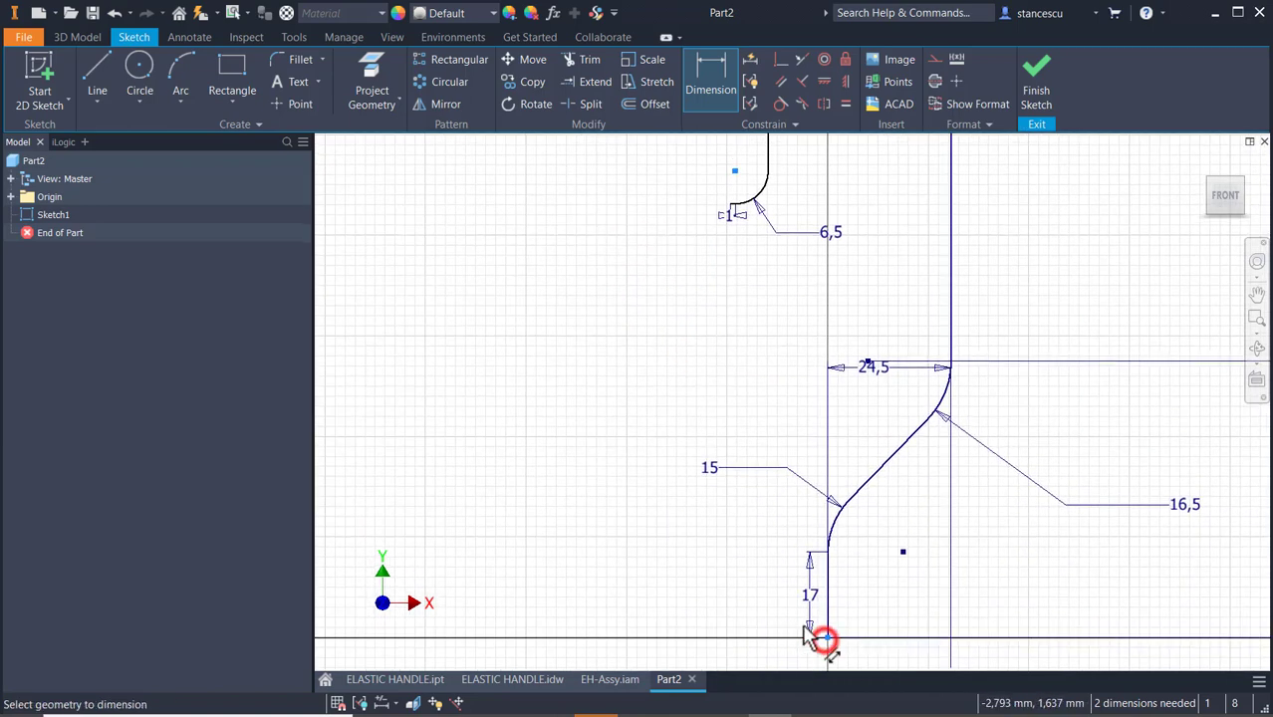
click(635, 438)
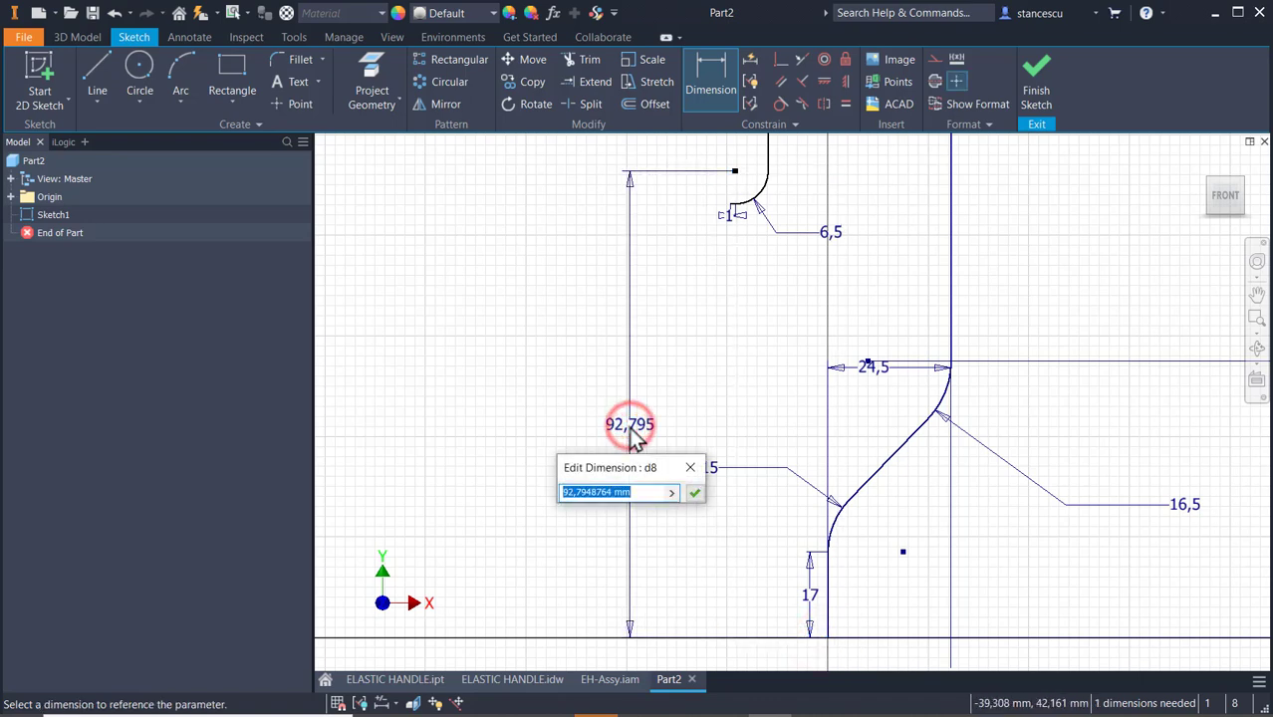
text(3)
key(Return)
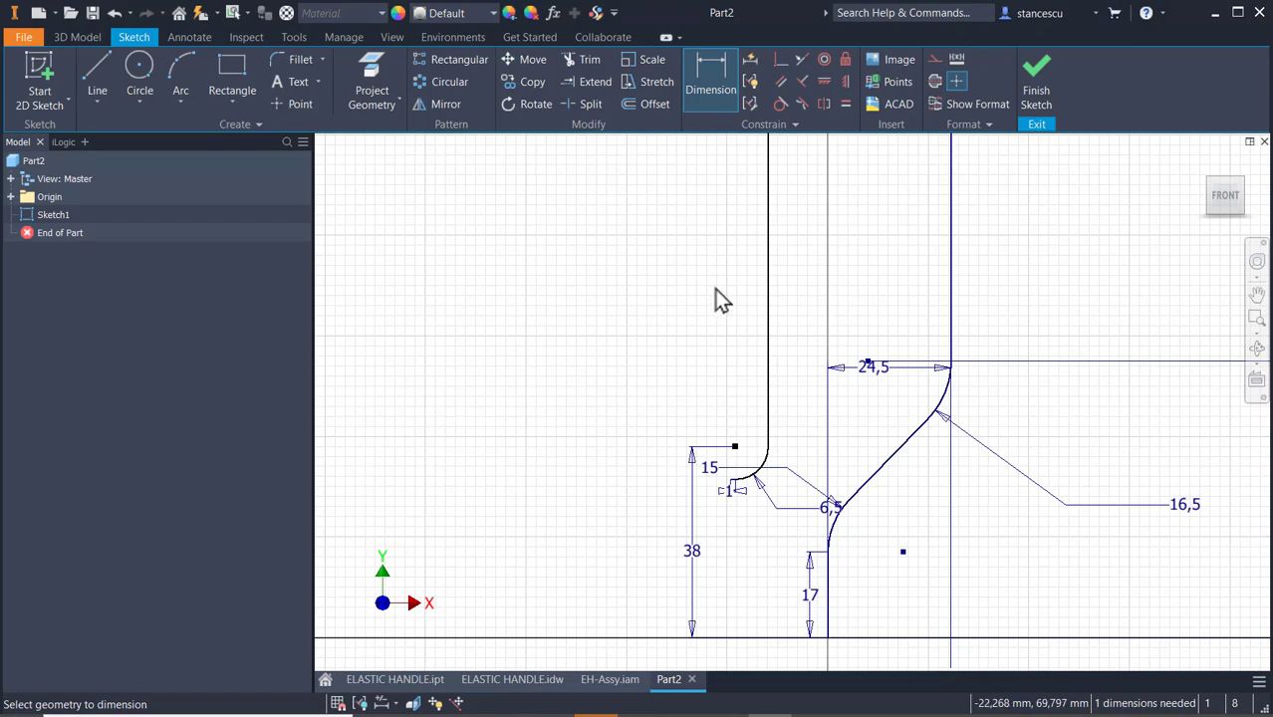
- Dimension the top arc of the loop to a radius of 16 mm
scroll(716, 296, down, 3)
middle_drag(716, 296, 665, 572)
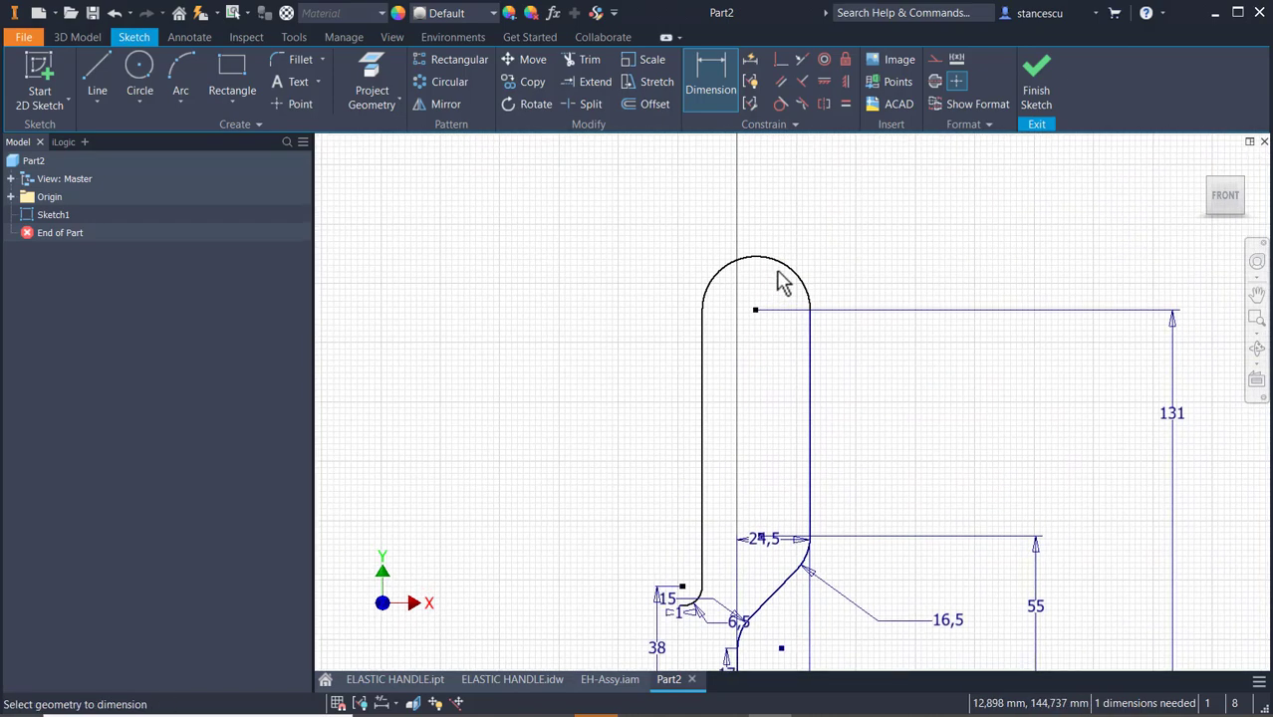
click(778, 267)
click(815, 225)
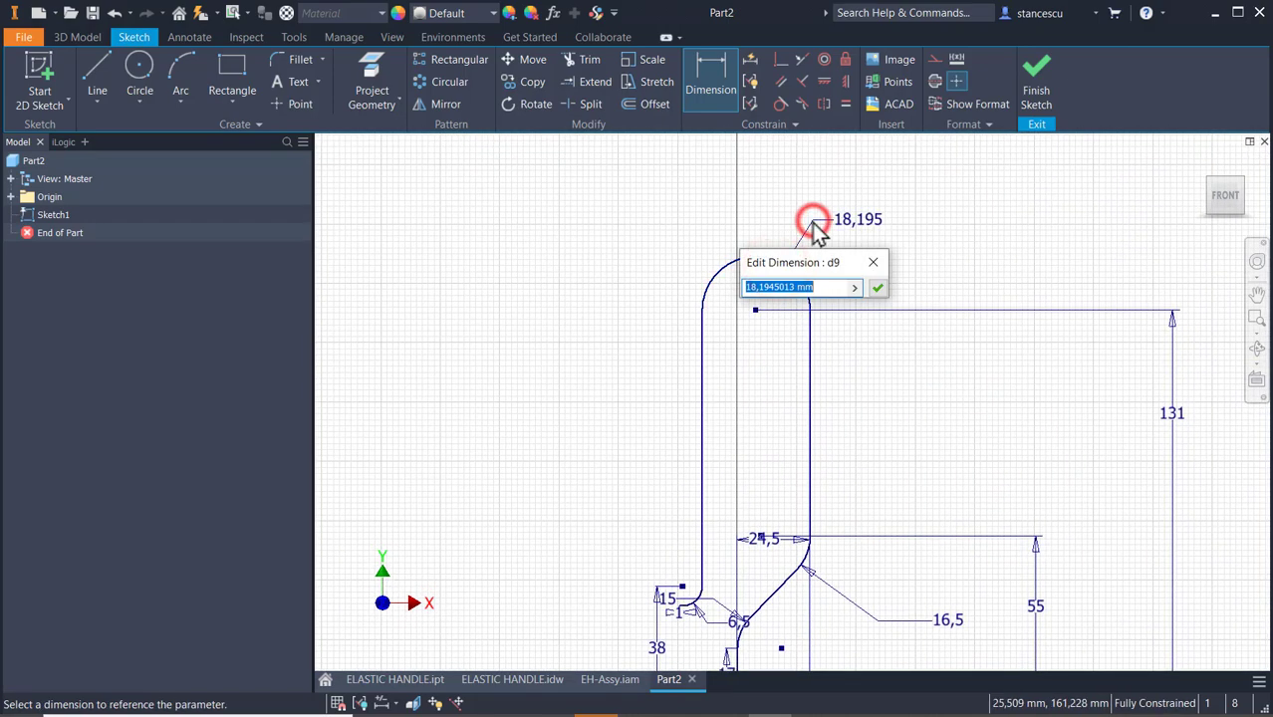
text(16)
key(Return)
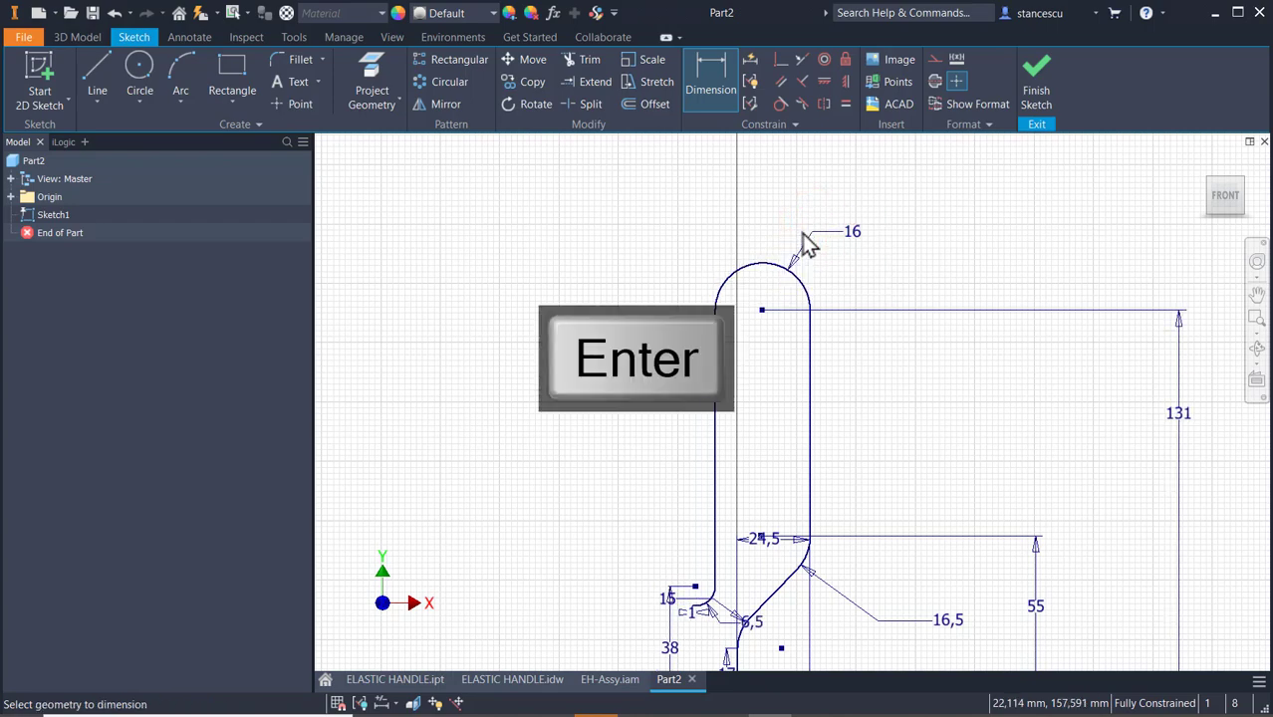
- Convert the 17 mm vertical base line to construction geometry, then finish the path sketch and show it in the home view
middle_drag(875, 451, 938, 287)
scroll(807, 513, down, 3)
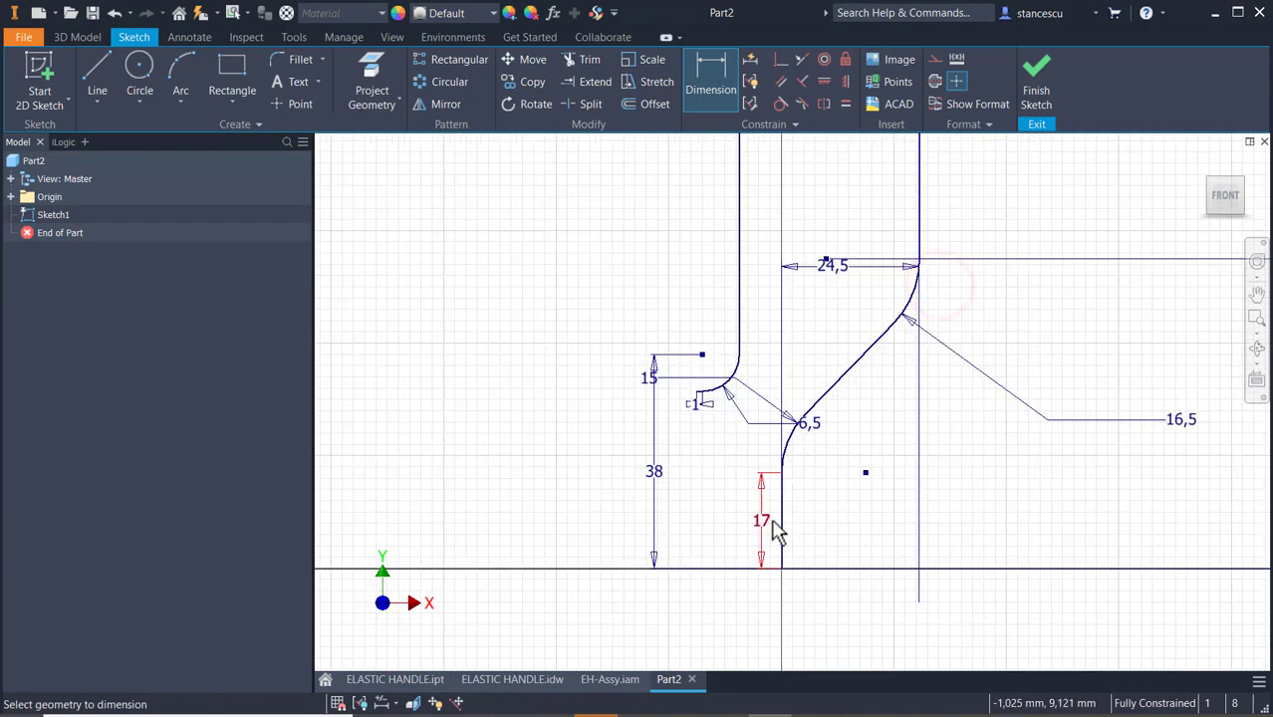
key(Escape)
click(782, 516)
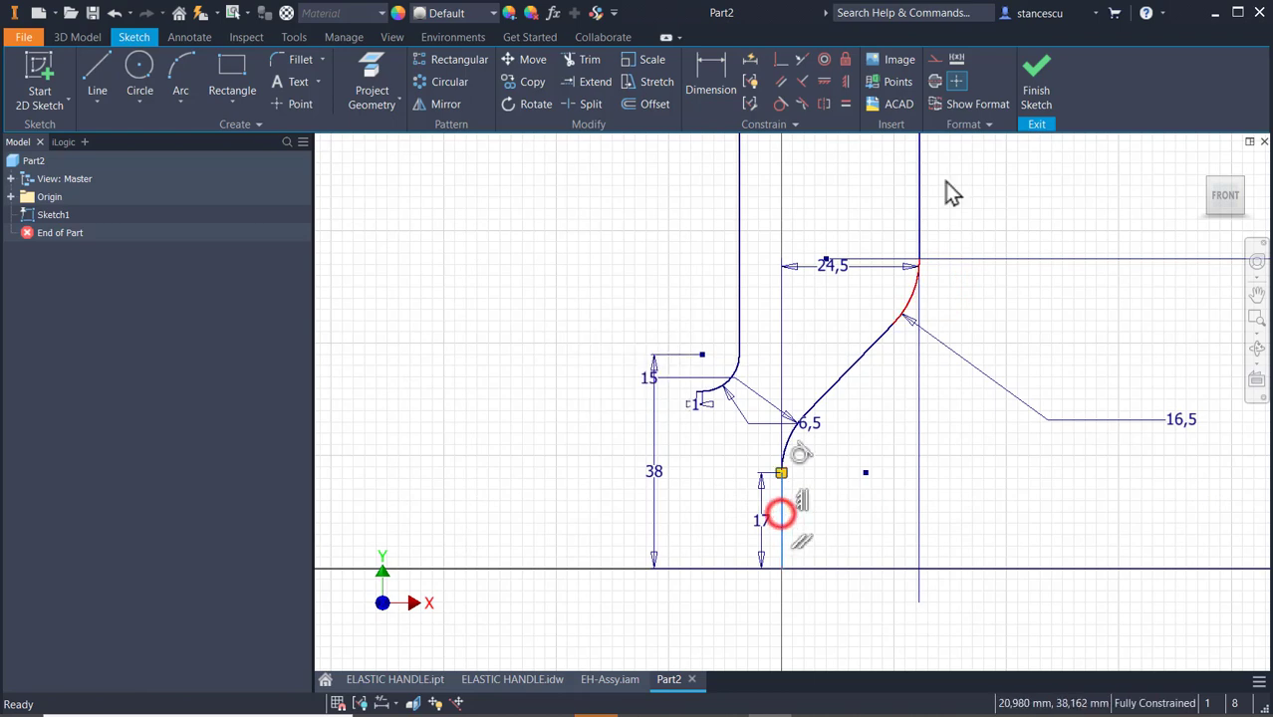
click(937, 61)
click(995, 212)
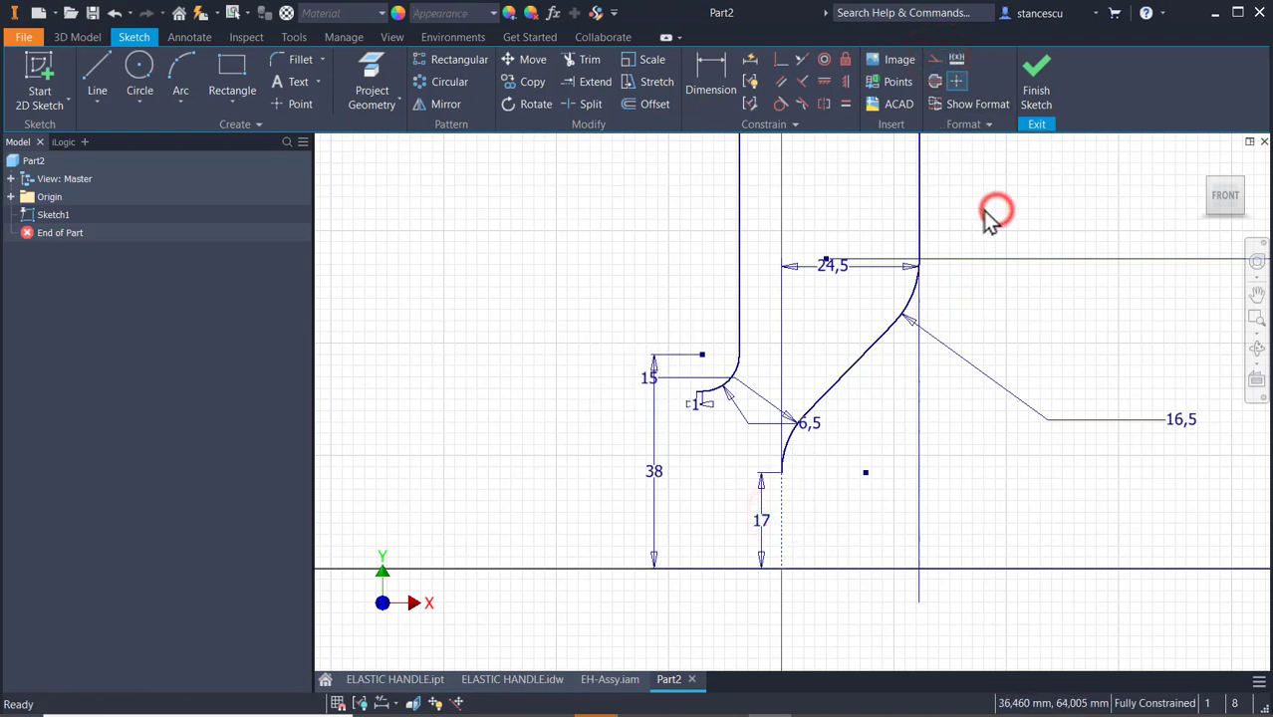
click(1036, 75)
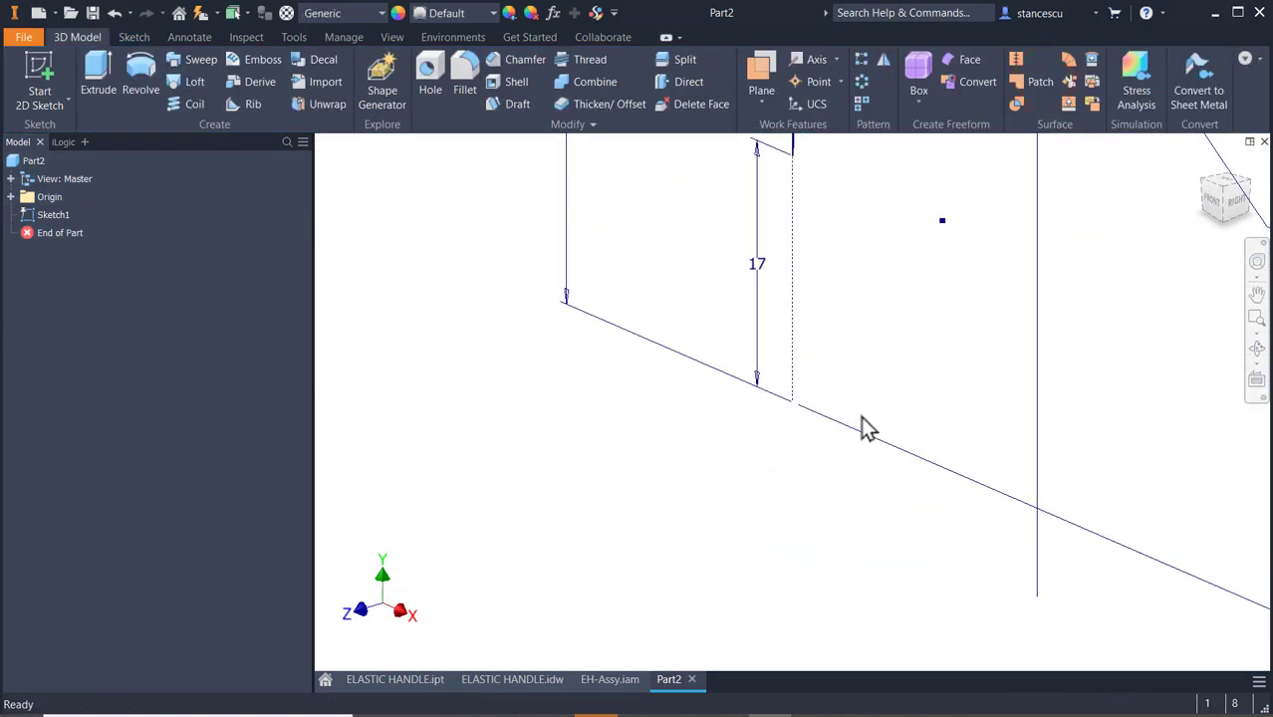
key(F6)
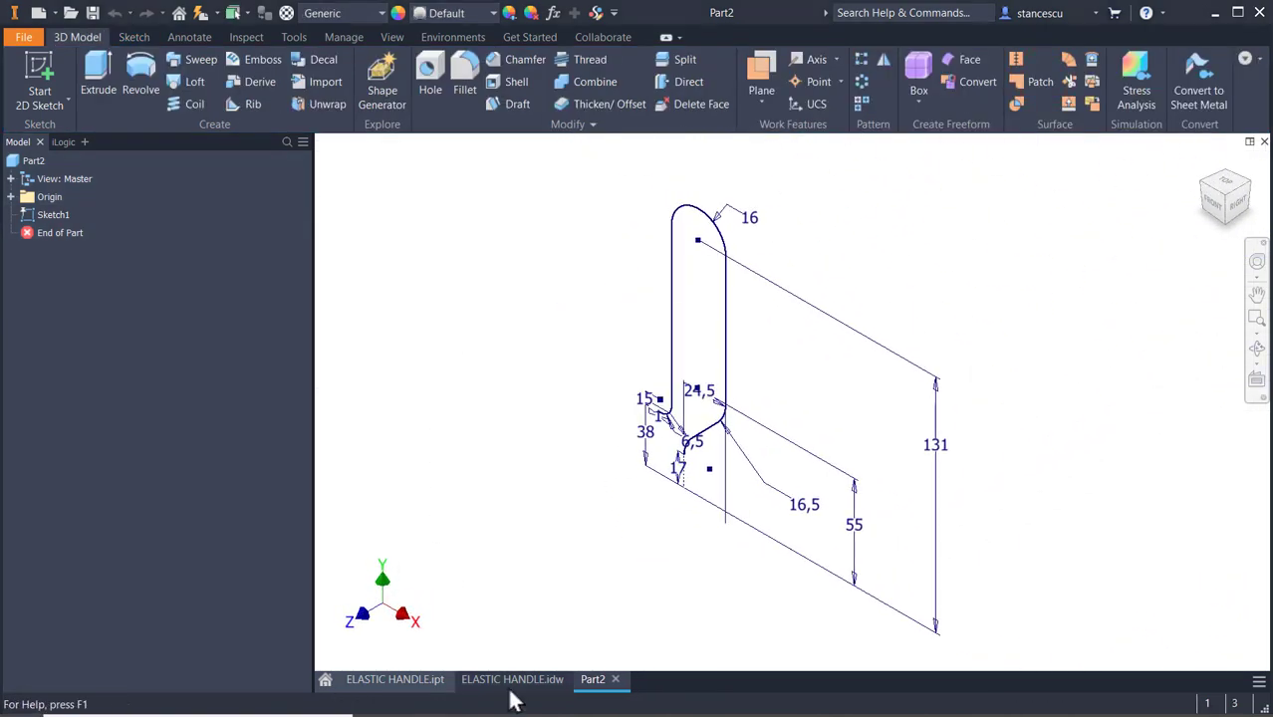
- Switch to the ELASTIC HANDLE.idw drawing and examine the dimensions and levels of the elliptical sections along the handle
click(512, 682)
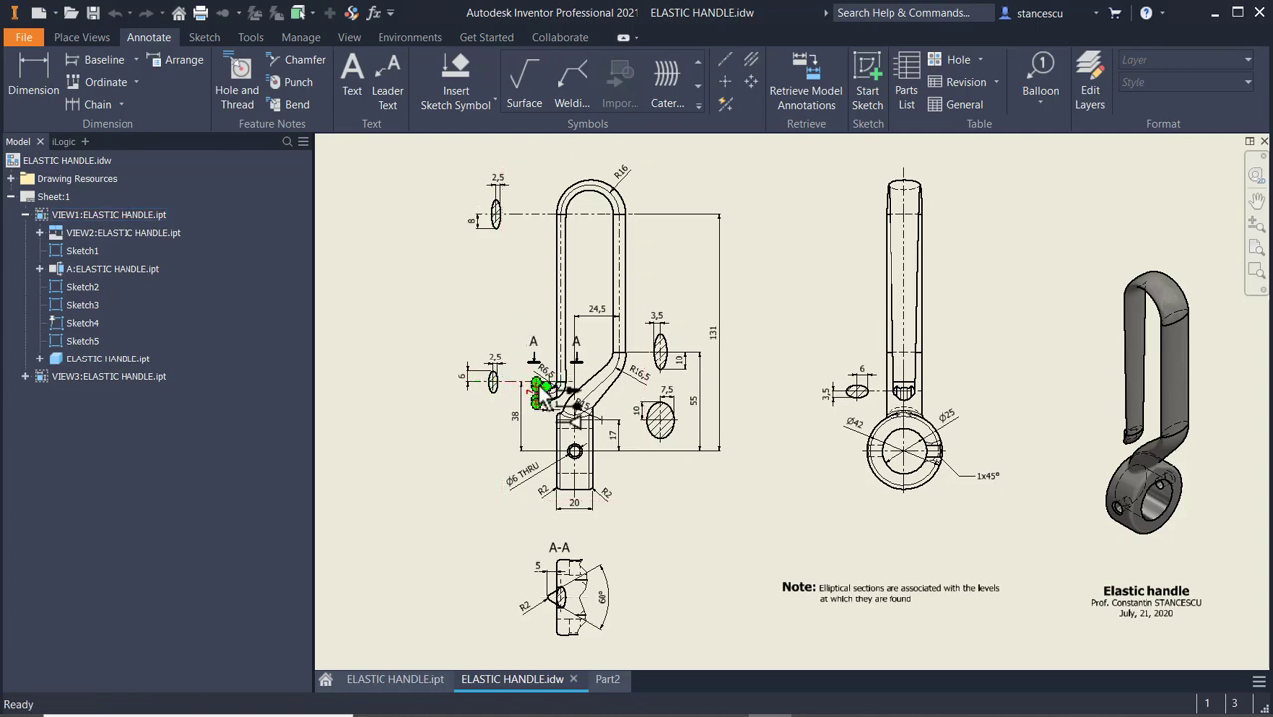
scroll(539, 383, up, 3)
middle_drag(697, 280, 837, 425)
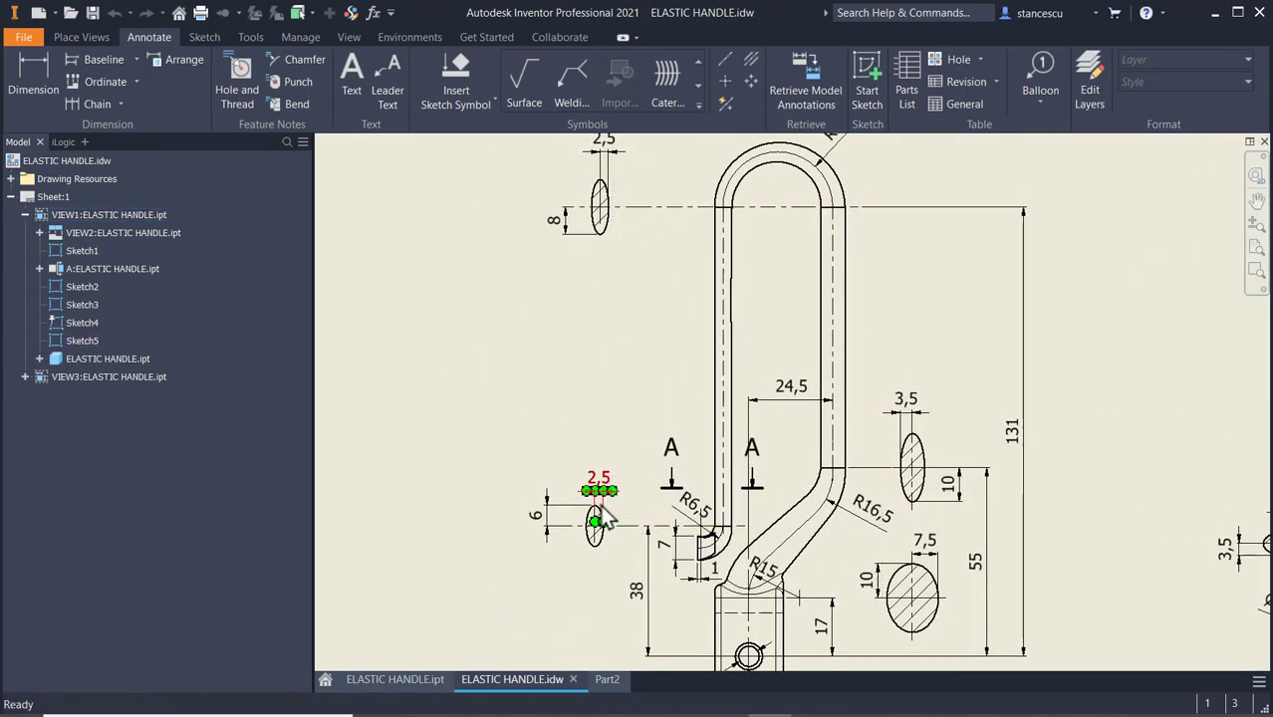
middle_drag(626, 387, 449, 259)
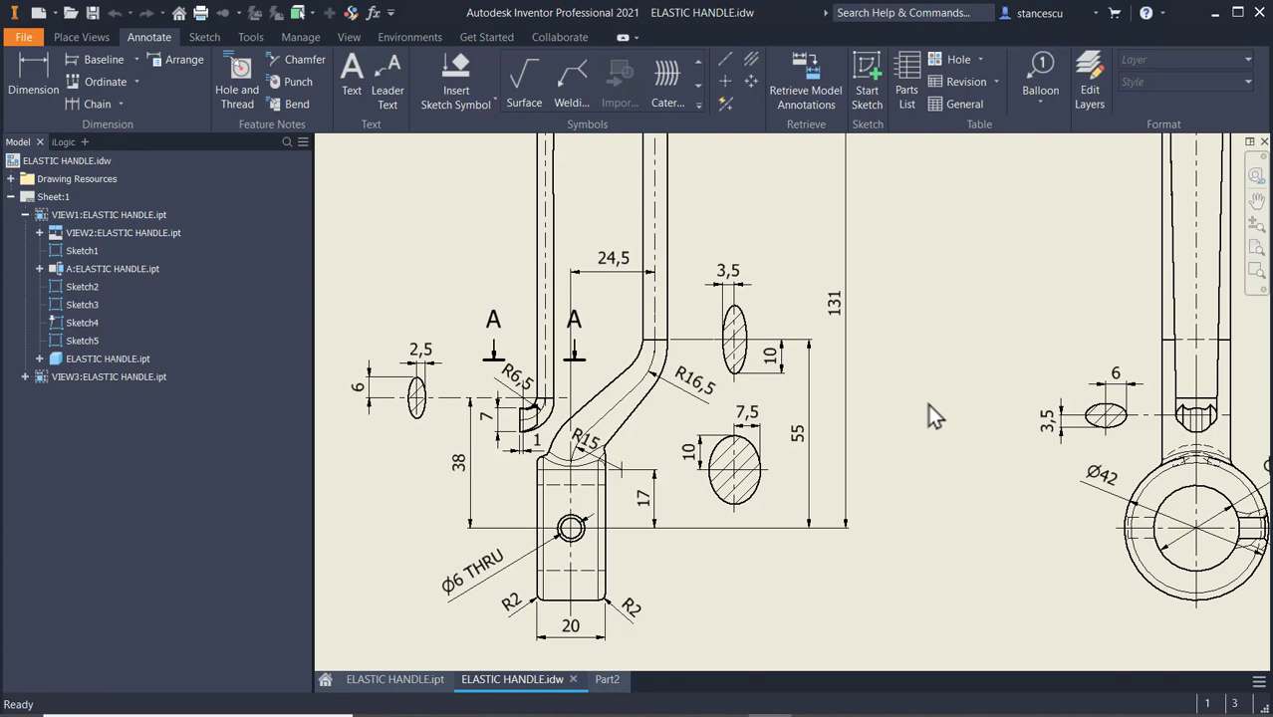
key(Home)
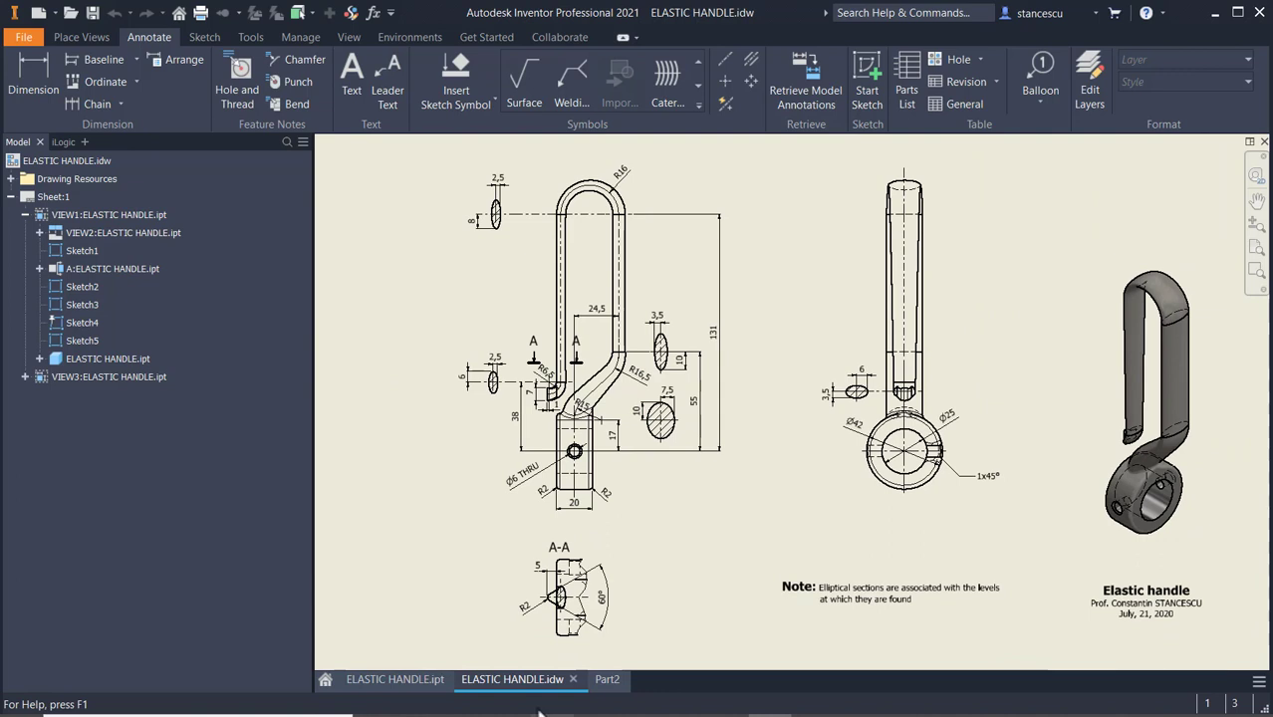
- Return to Part2 and create a work plane parallel to the XZ plane through the centre point of the 15 mm arc
click(606, 681)
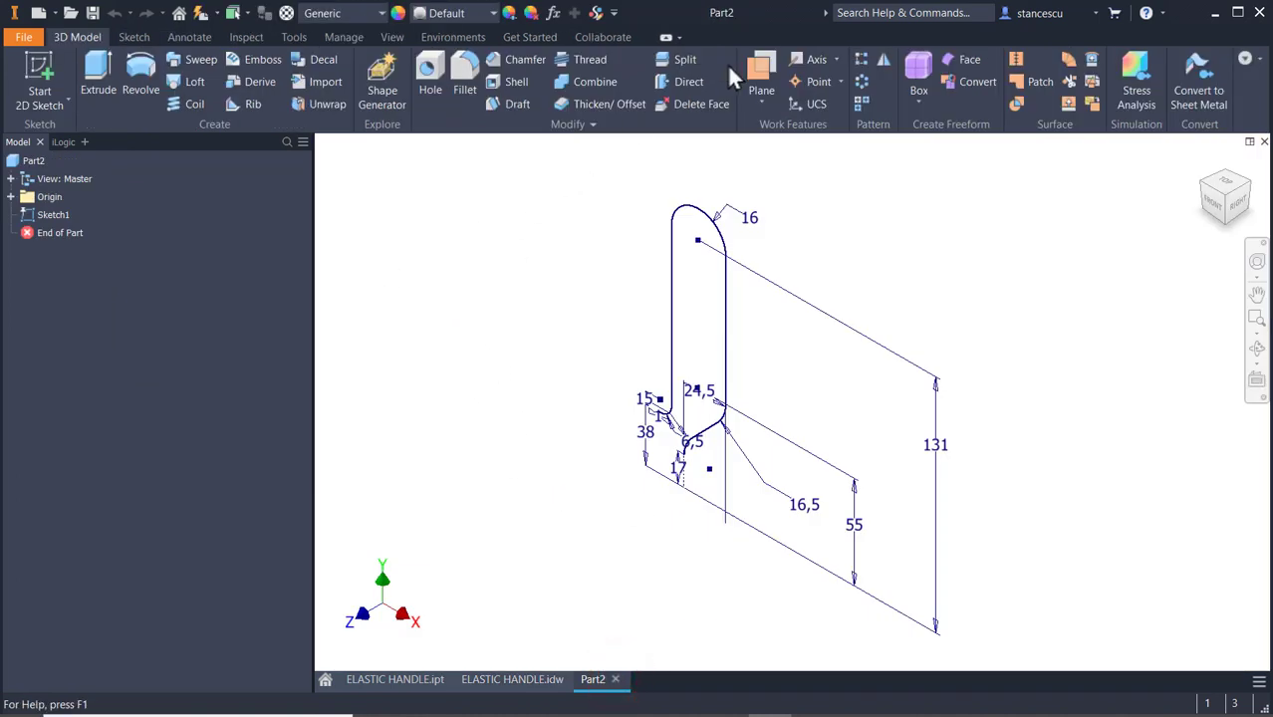
click(759, 74)
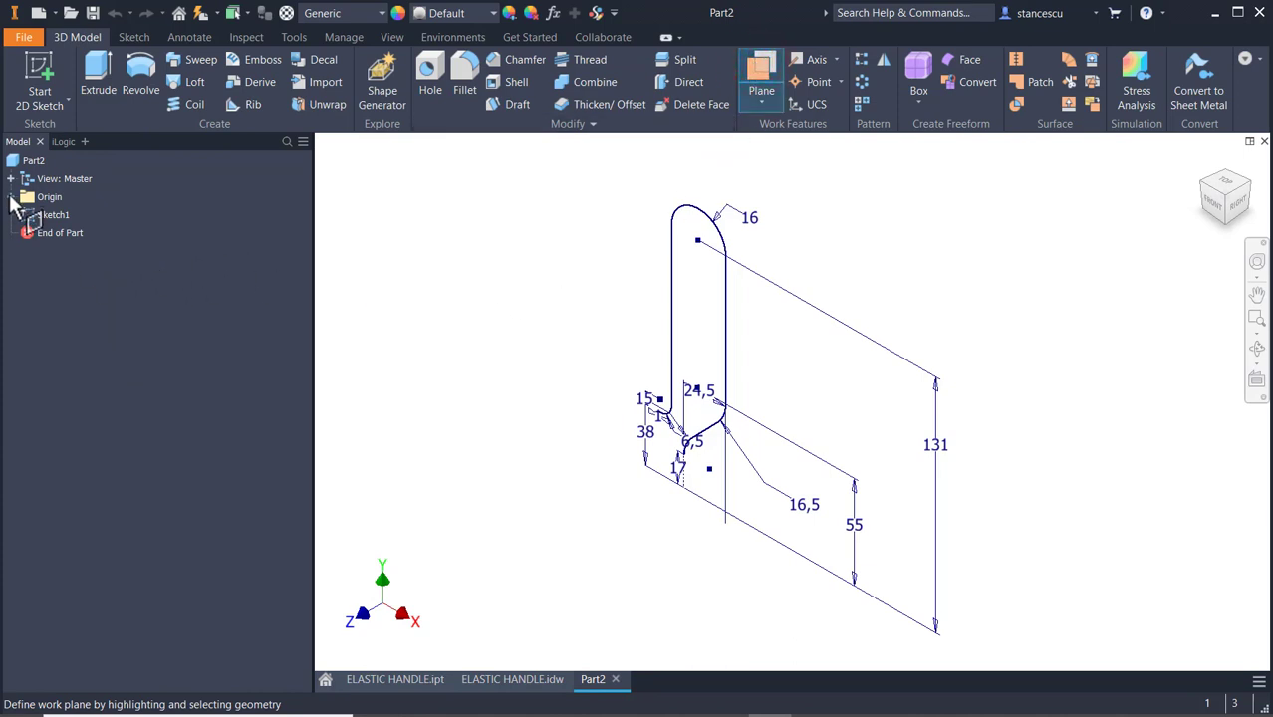
click(11, 197)
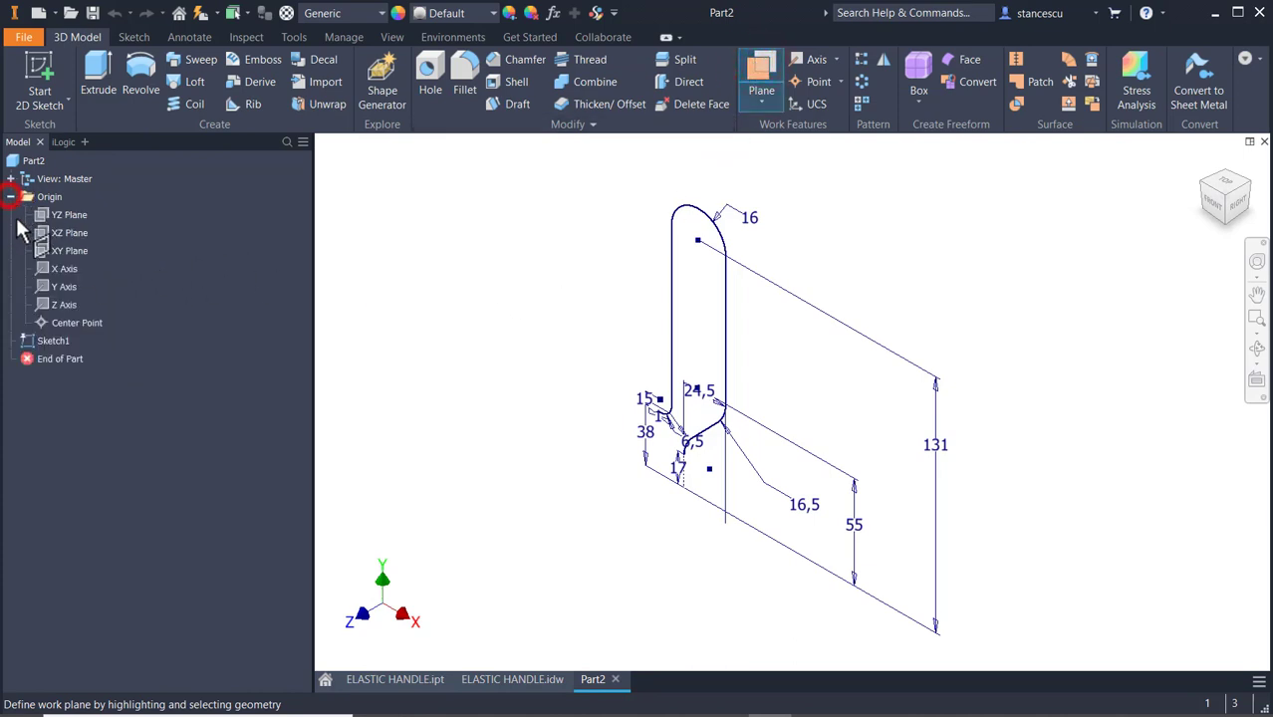
click(68, 235)
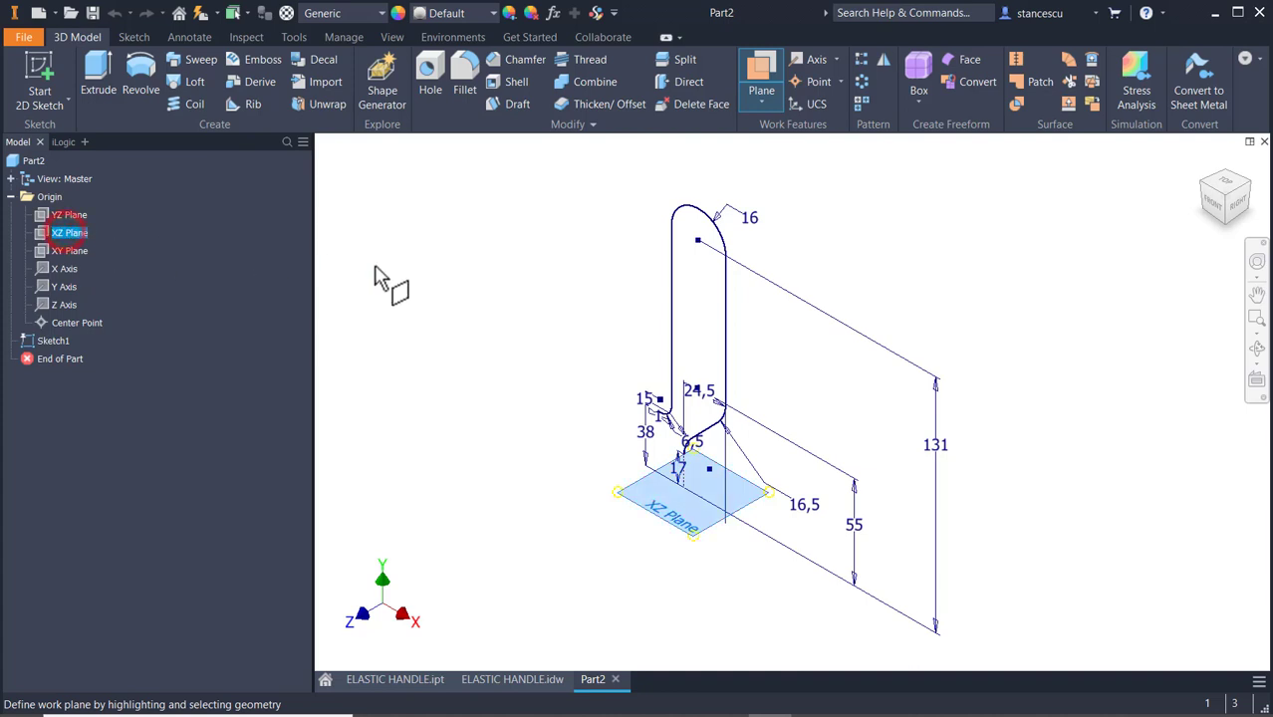
scroll(657, 523, up, 2)
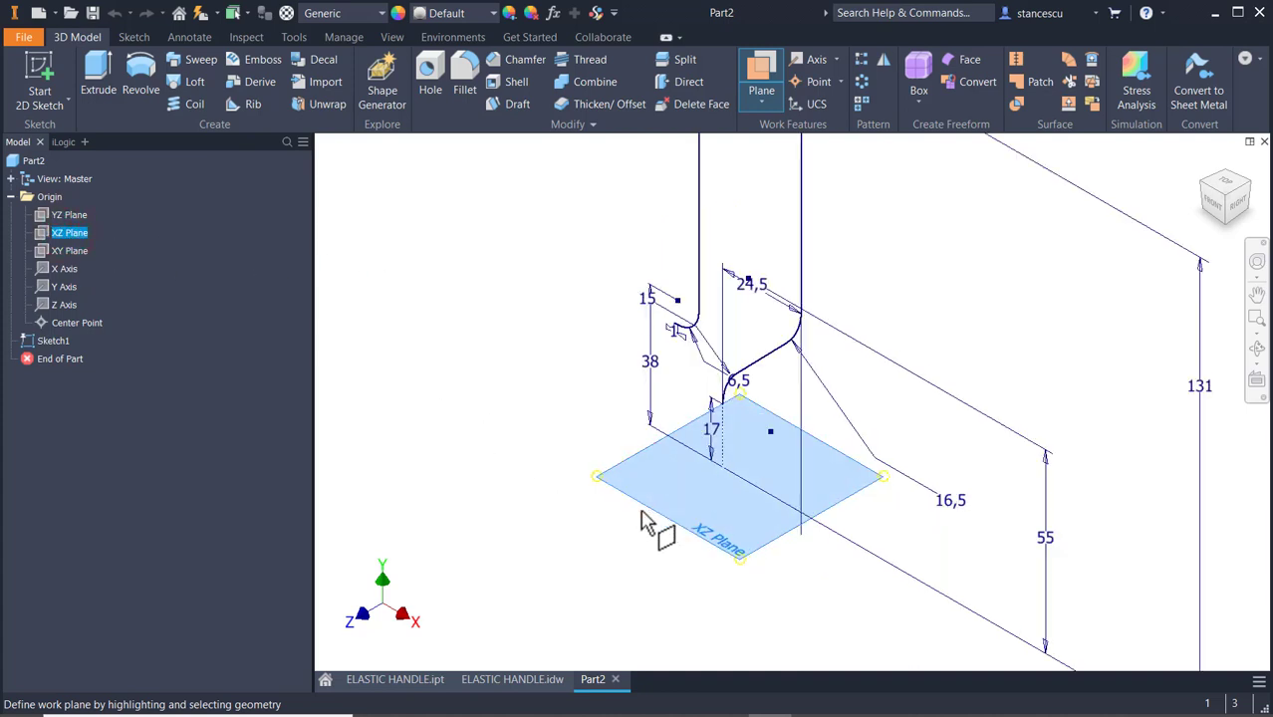
click(769, 434)
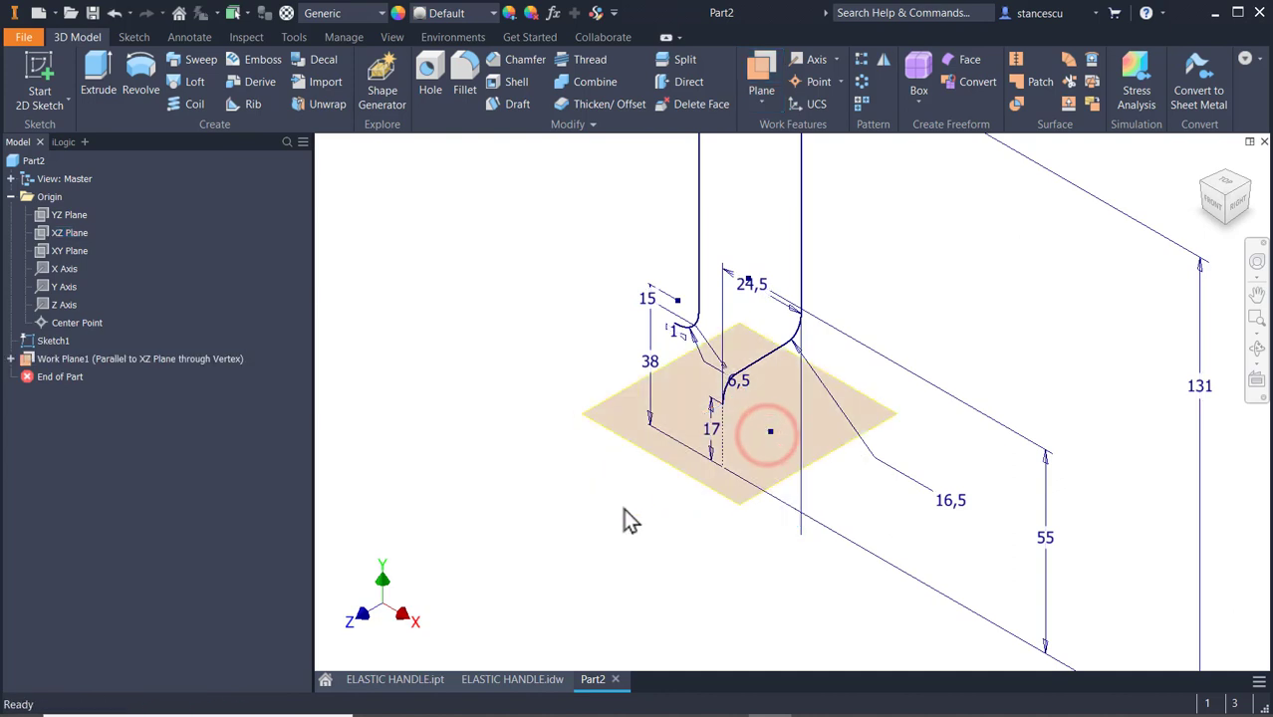
- Start a new 2D sketch on the work plane at the lower end of the path and view it isometrically
click(638, 438)
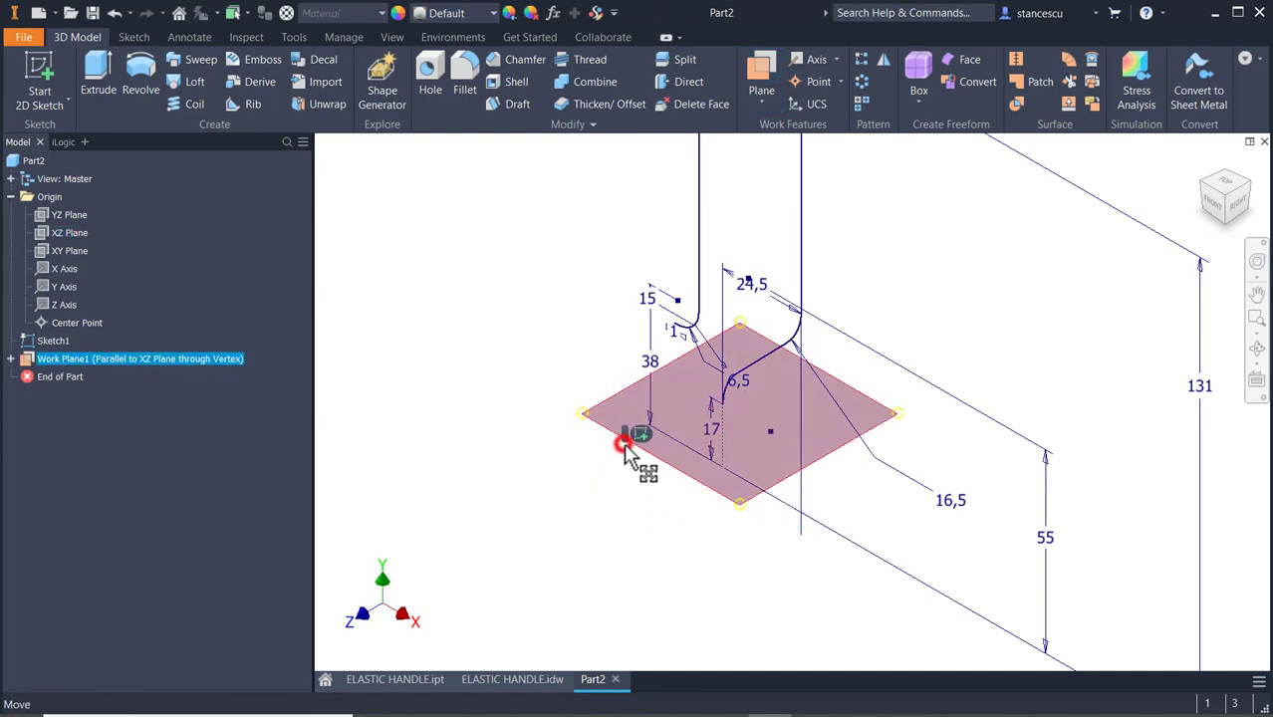
click(624, 445)
click(638, 432)
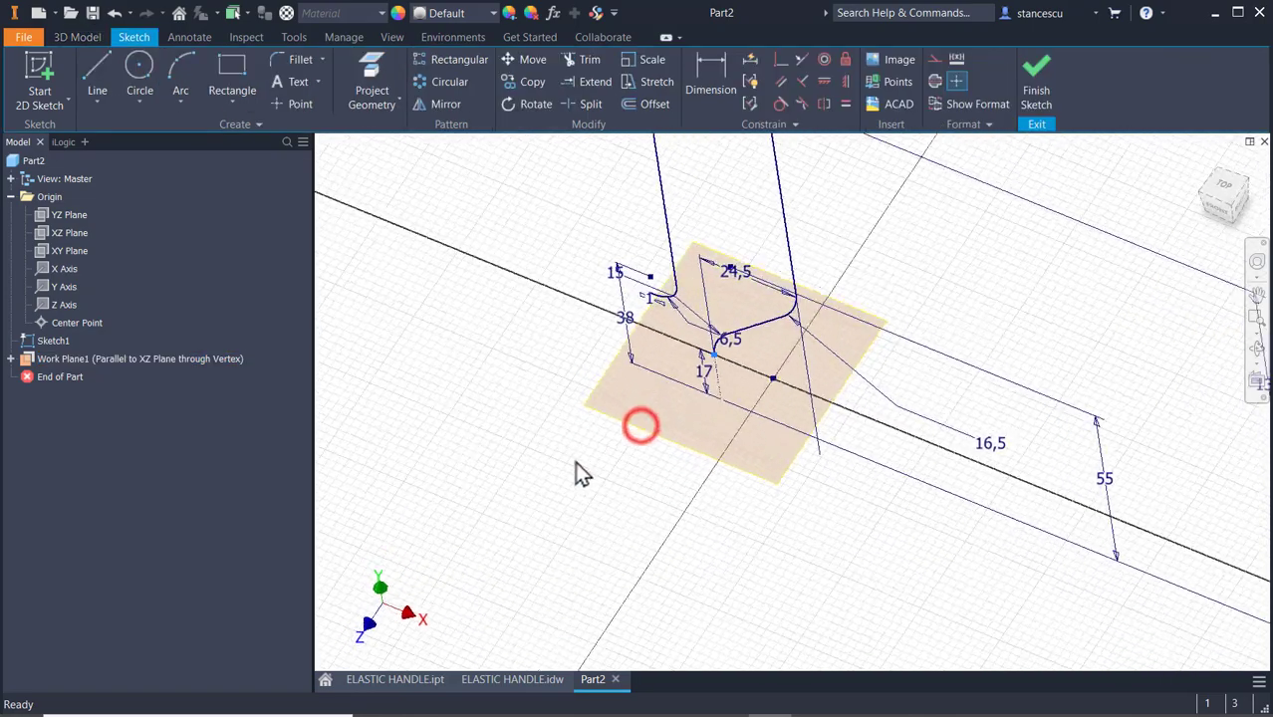
key(F5)
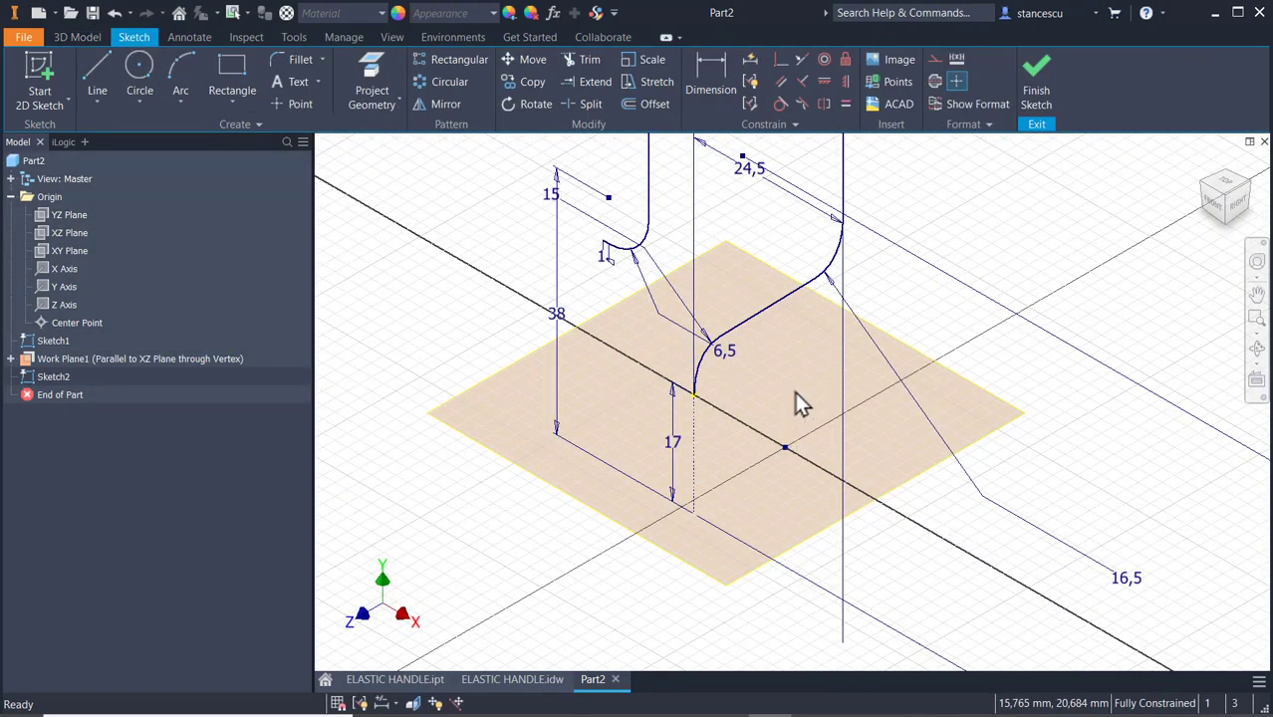
- Draw an ellipse centred on the lower endpoint of the path, with a half-width of about 6 mm along X
click(153, 90)
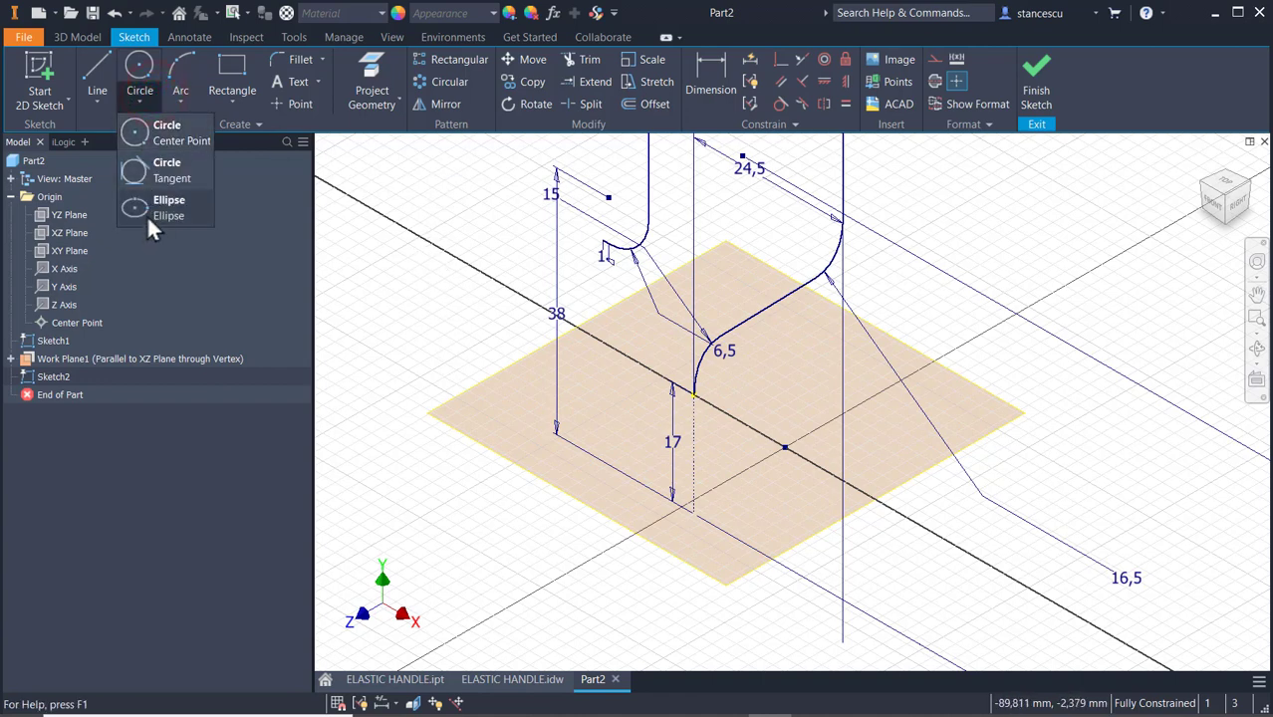
click(147, 209)
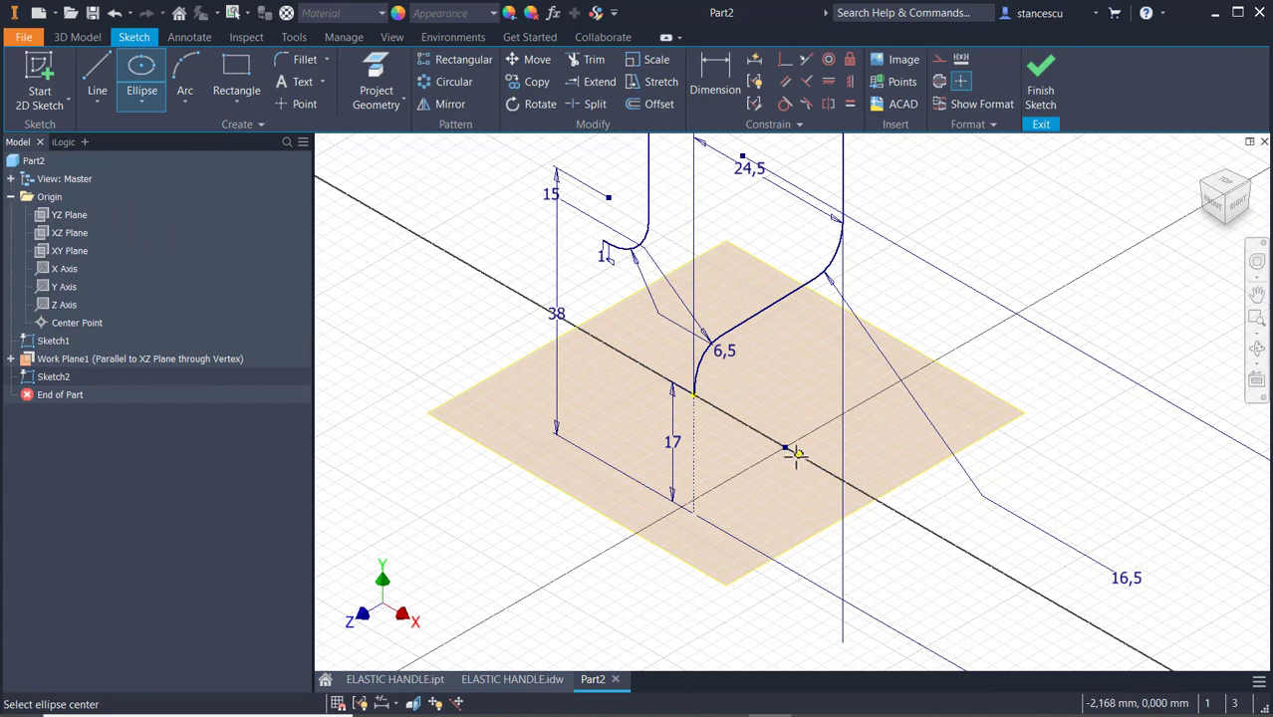
click(694, 394)
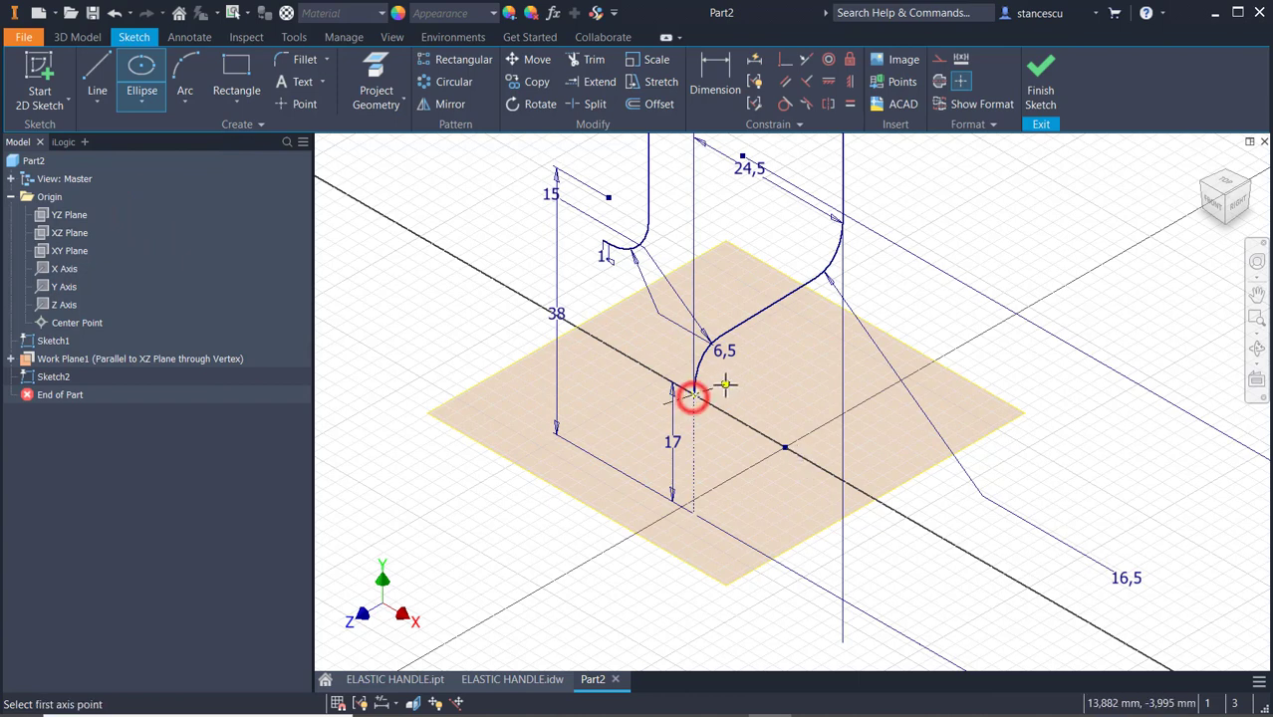
click(758, 355)
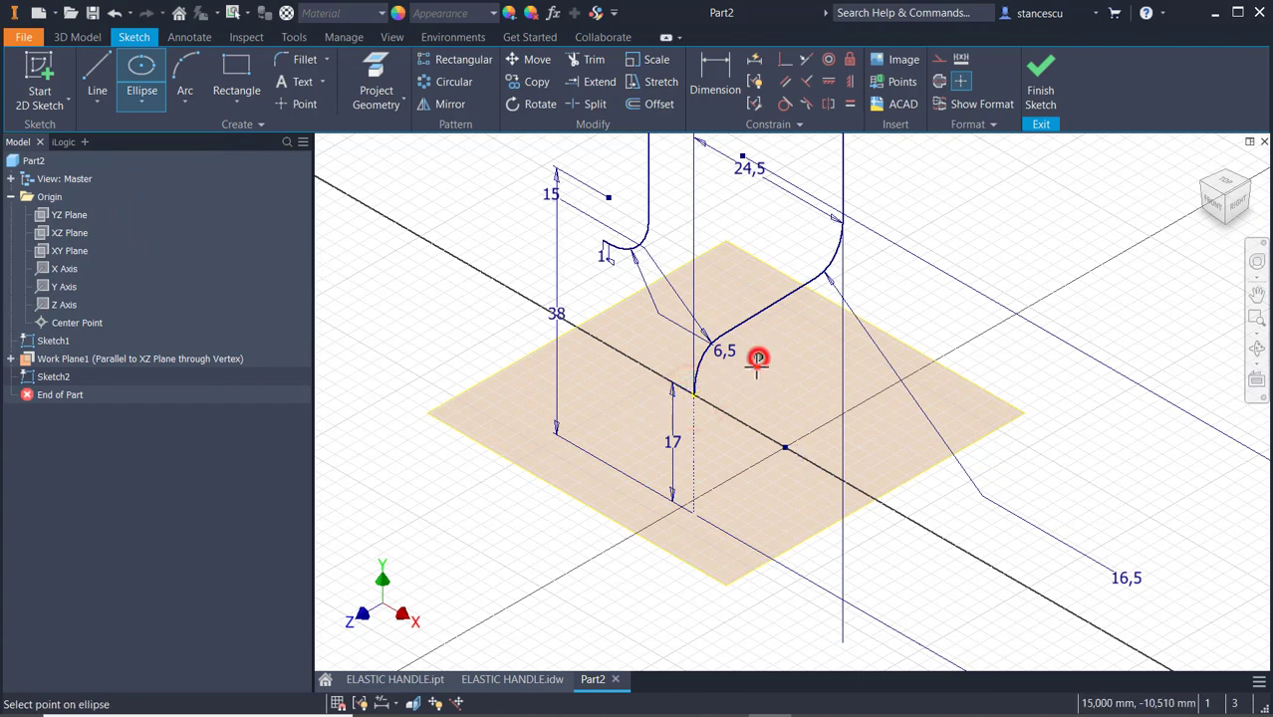
click(754, 399)
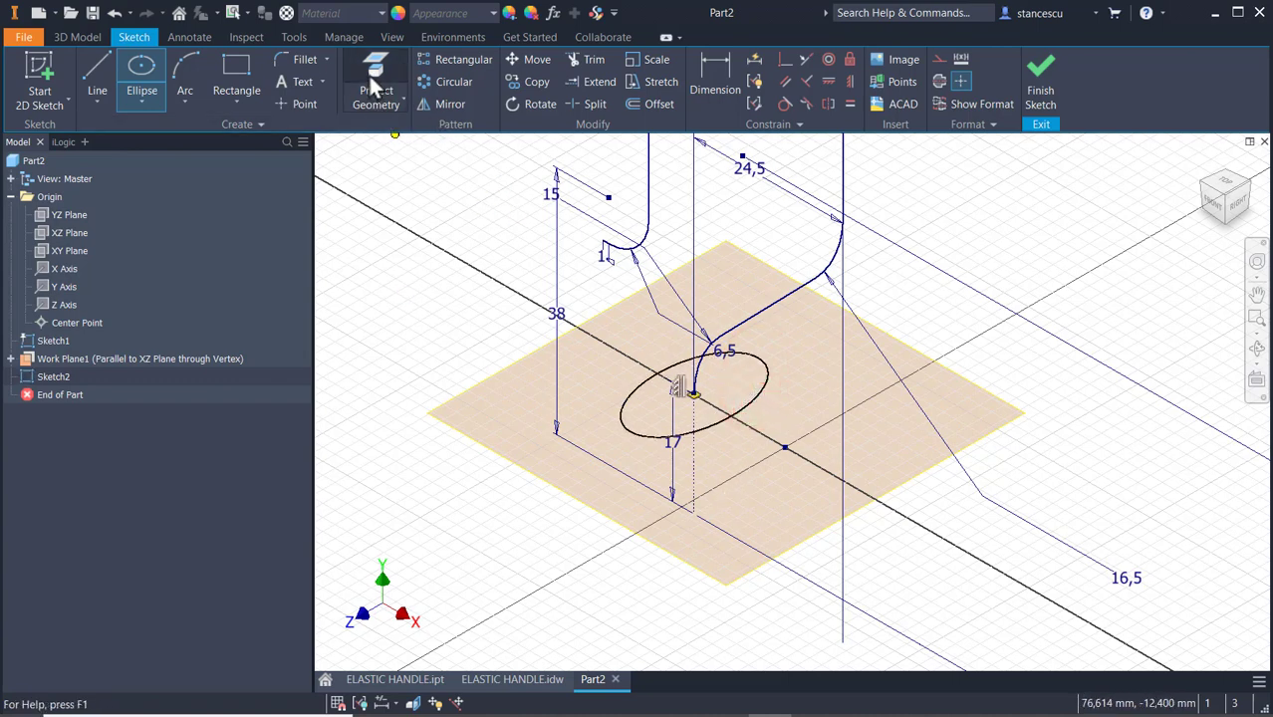
- Dimension the ellipse's half-axes at the path's lower end as 7.5 mm along X and 10 mm along Z
click(719, 64)
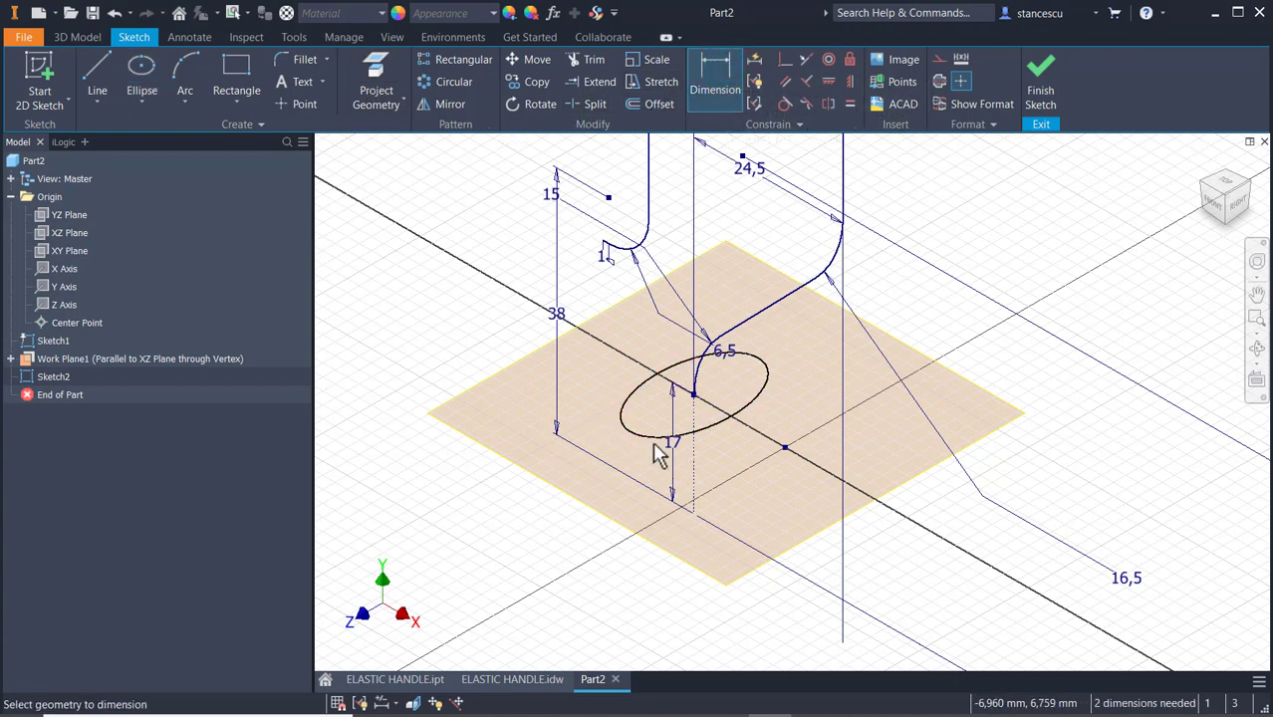
click(762, 385)
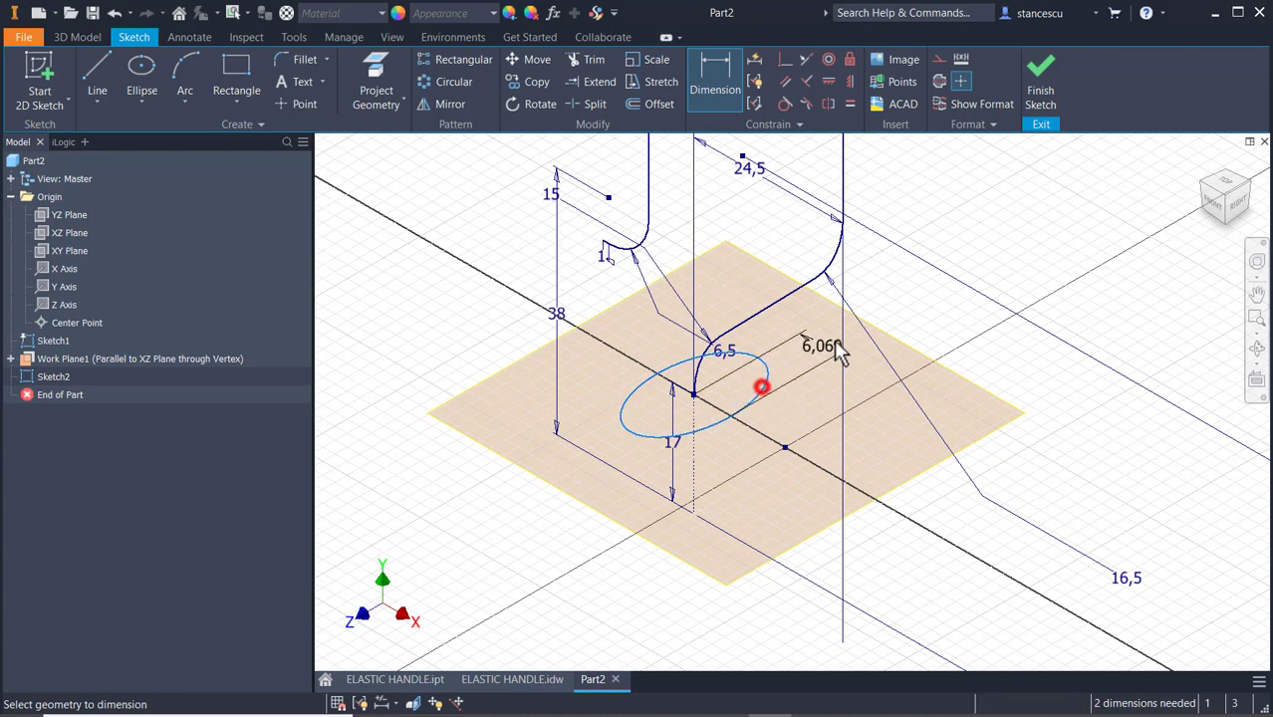
click(824, 344)
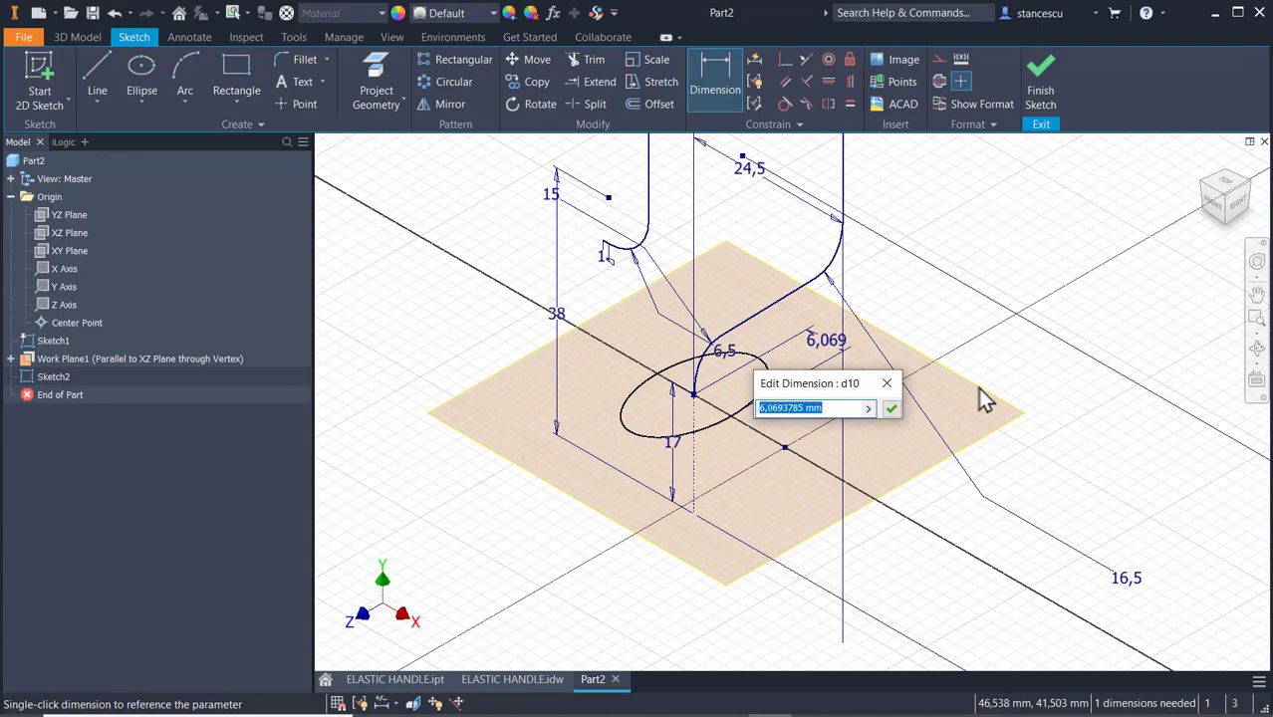
text(7.5)
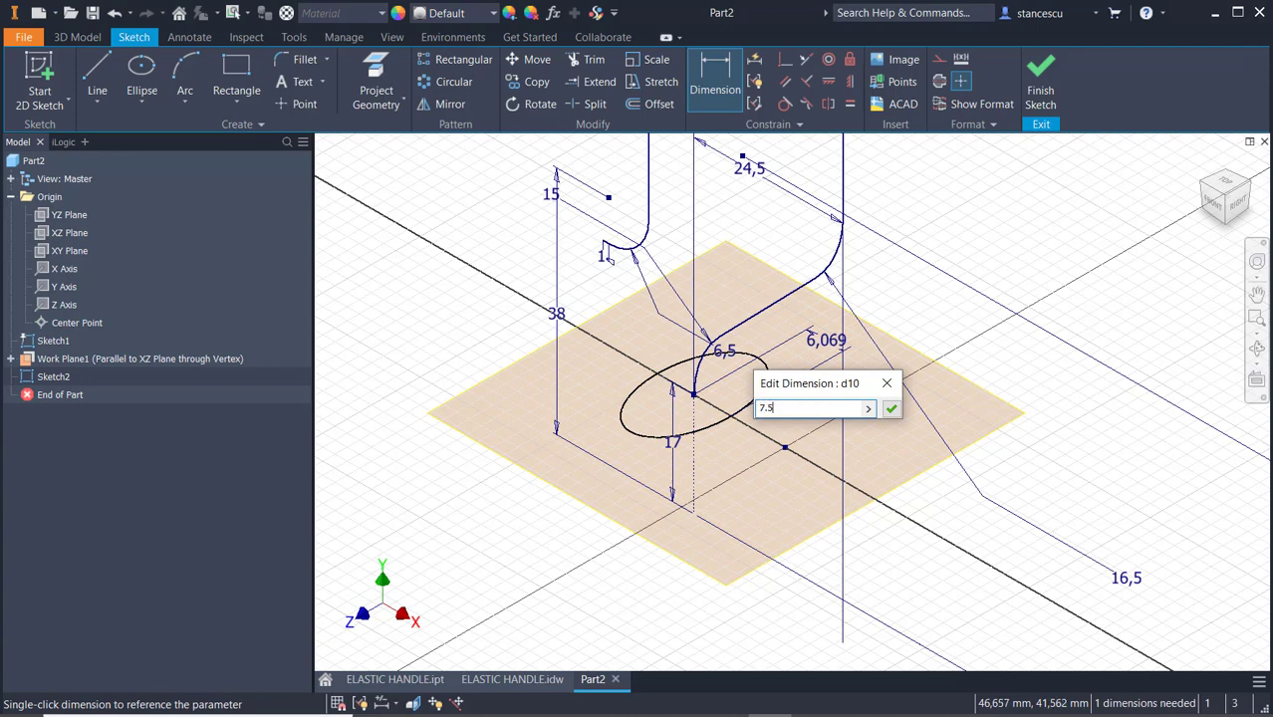
key(Return)
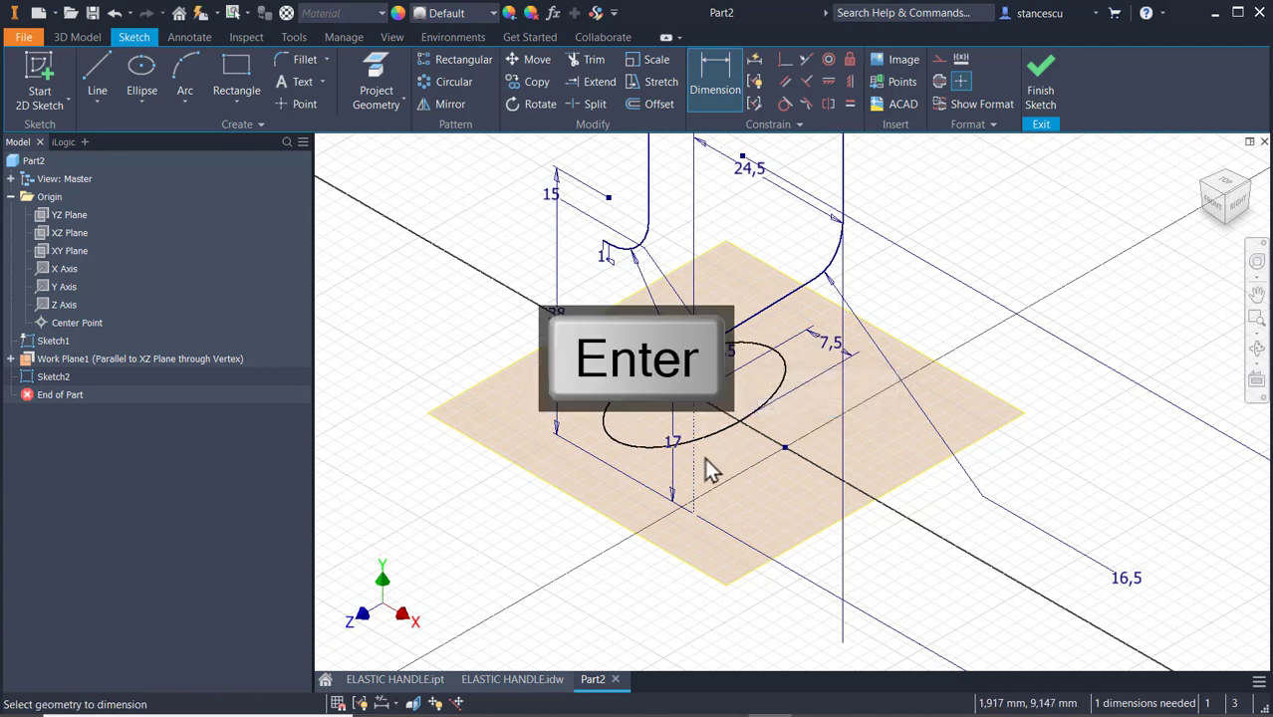
click(613, 402)
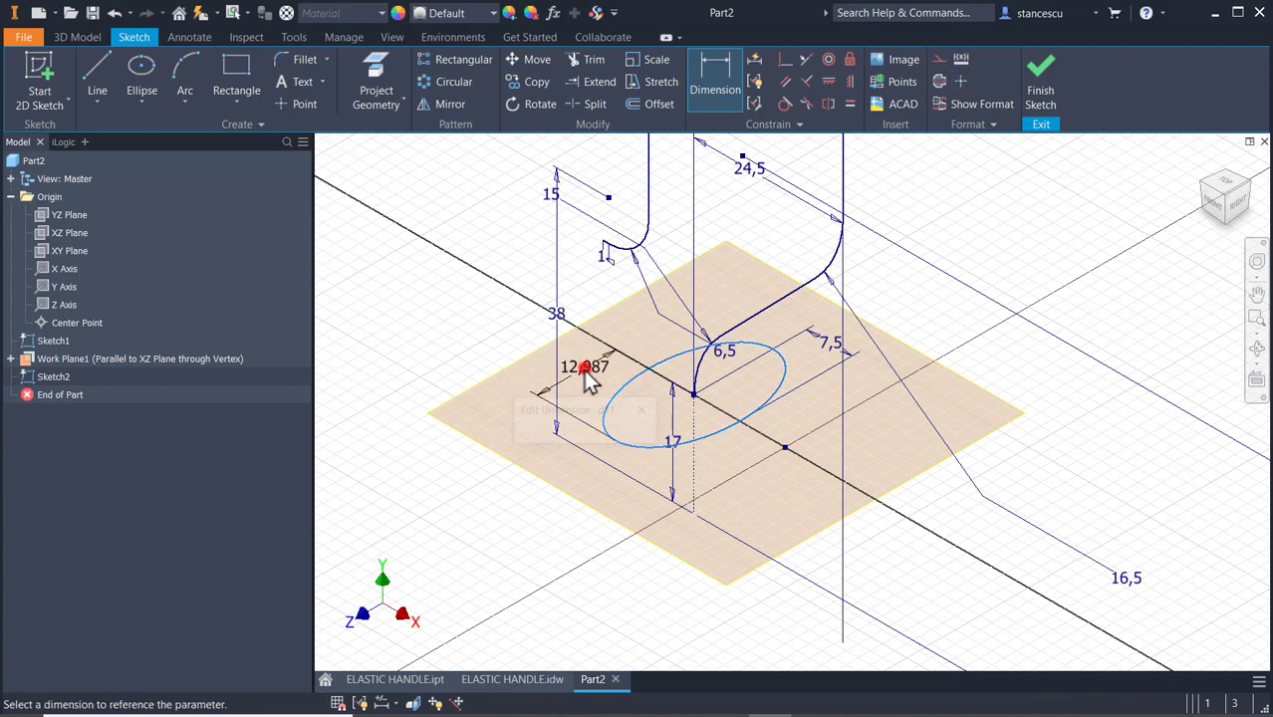
click(589, 379)
text(10)
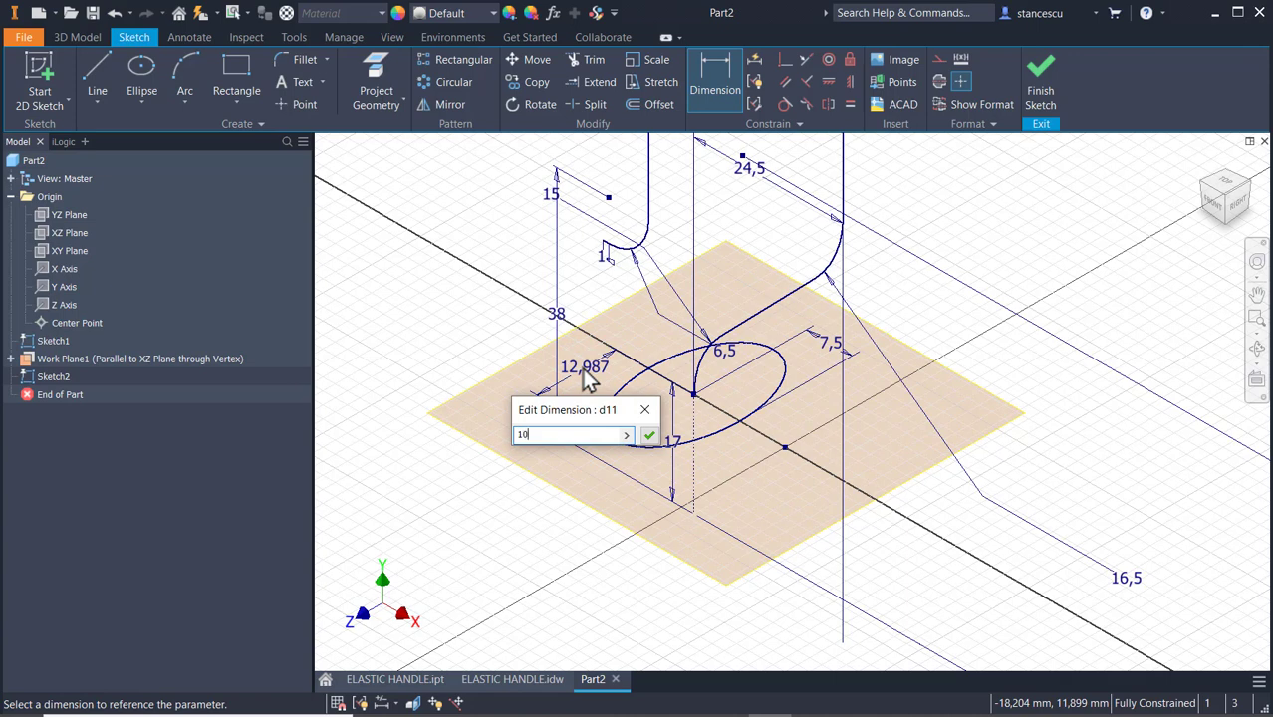
key(Return)
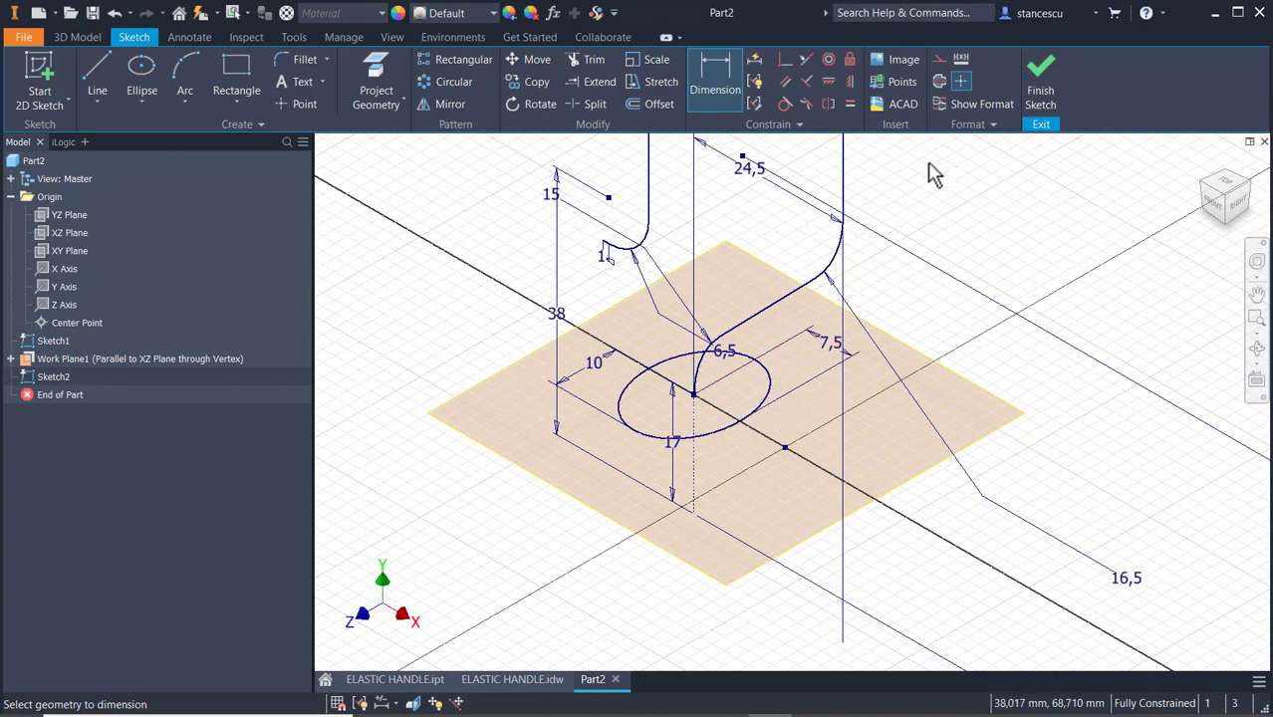
- Finish the lower ellipse sketch and hide its work plane
click(1041, 80)
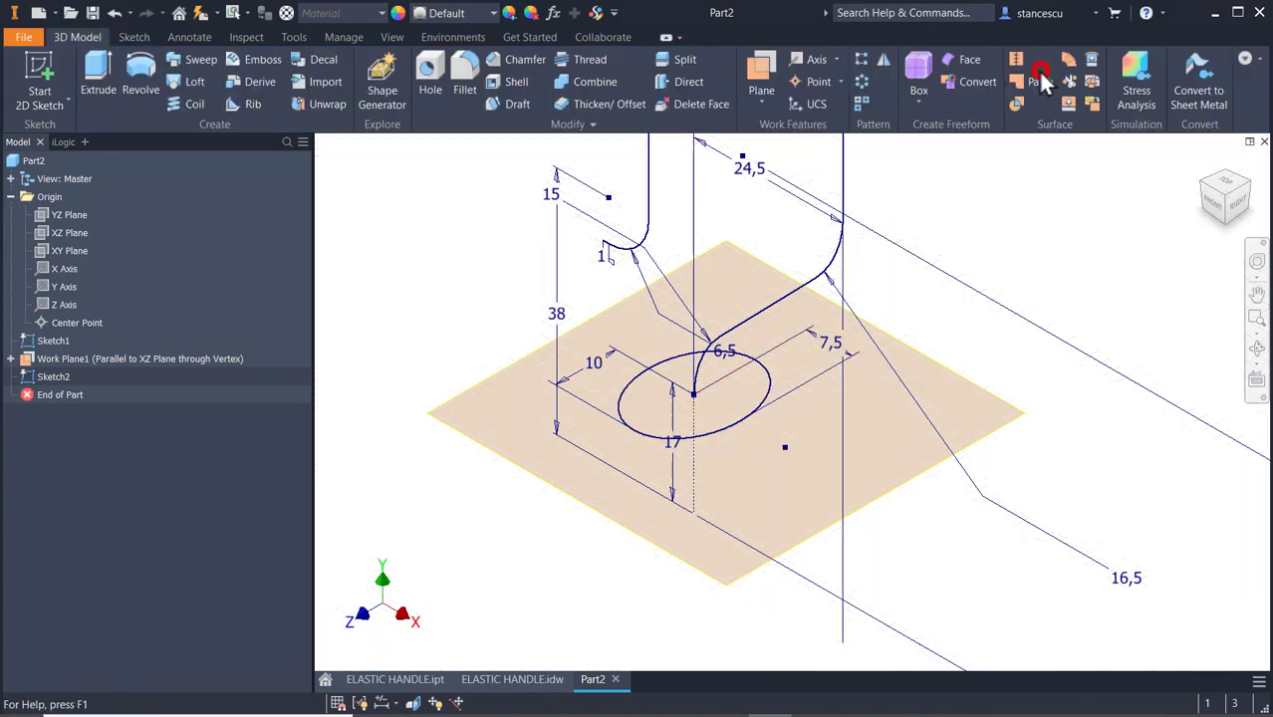
right_click(987, 391)
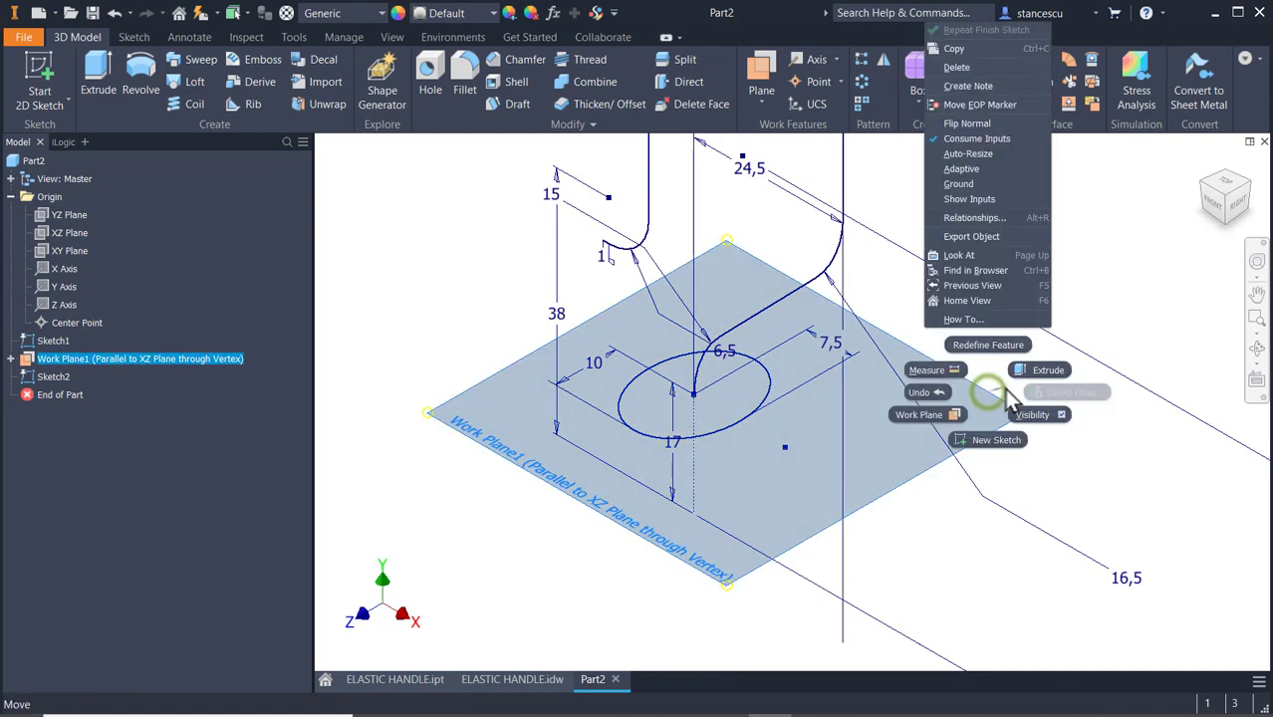
click(1023, 424)
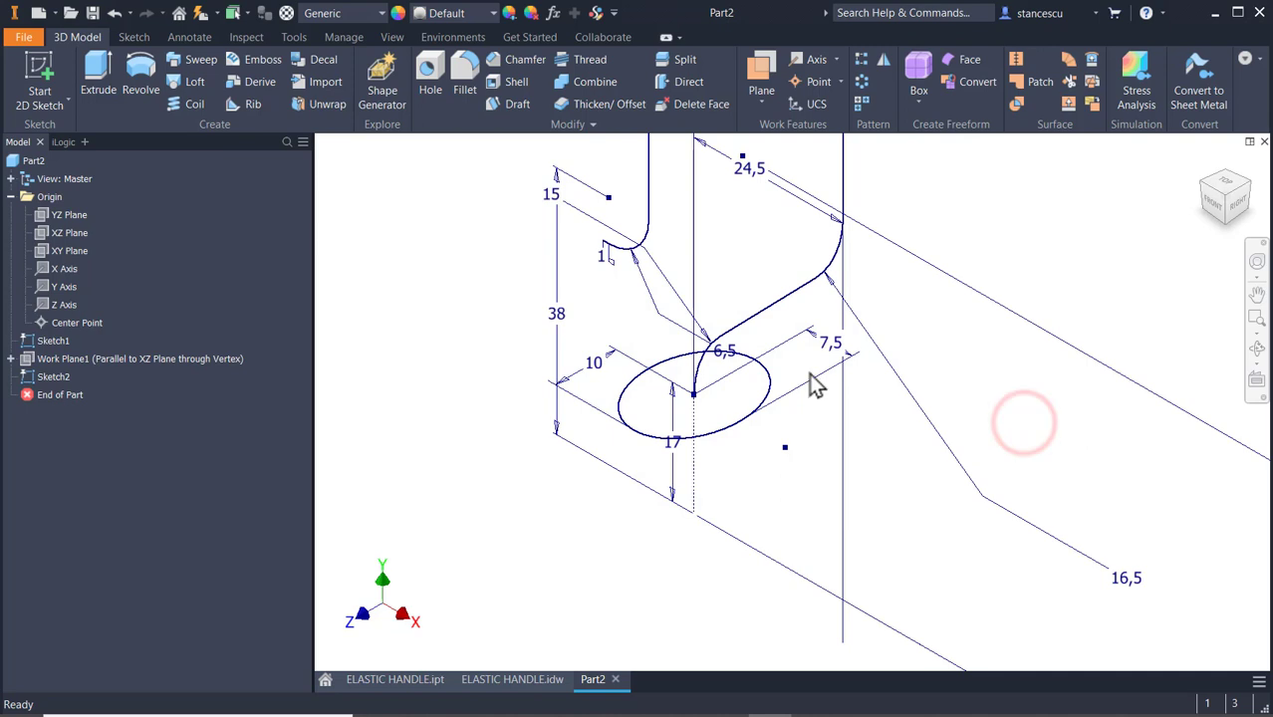
- Create a work plane parallel to the XZ plane through the upper endpoint of the 16.5 mm arc
middle_drag(810, 378, 762, 526)
click(759, 64)
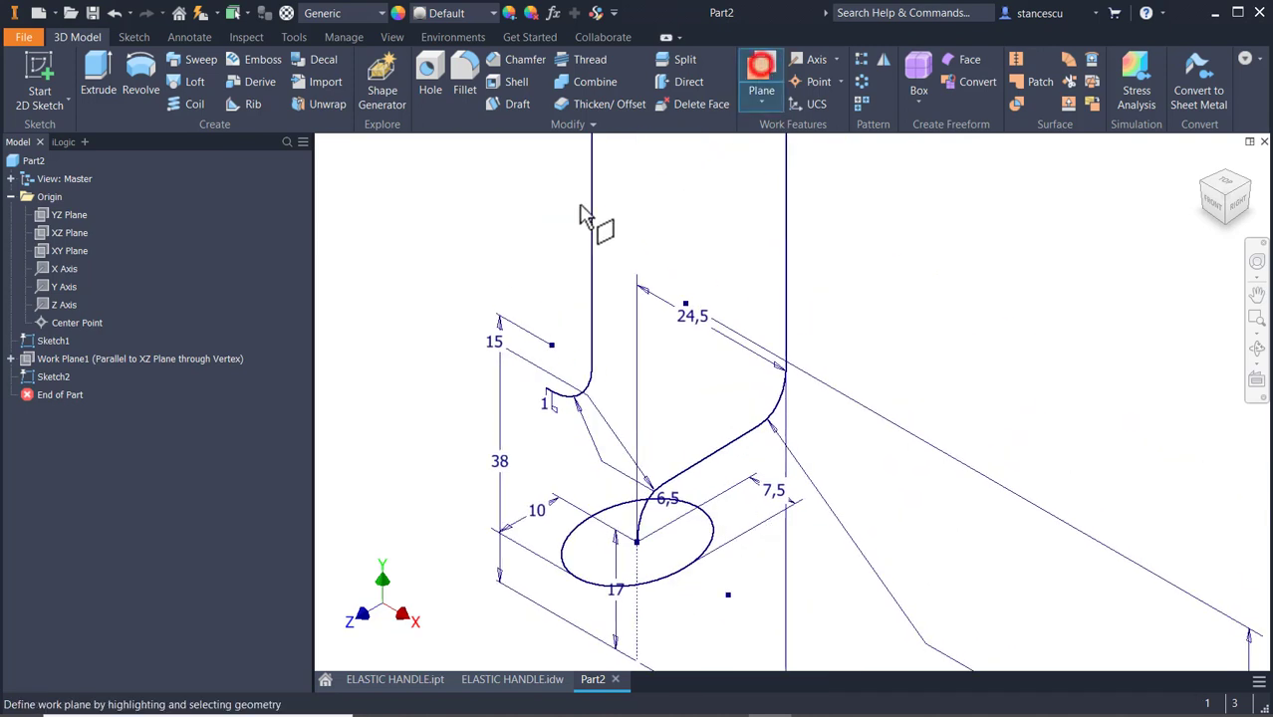
click(74, 236)
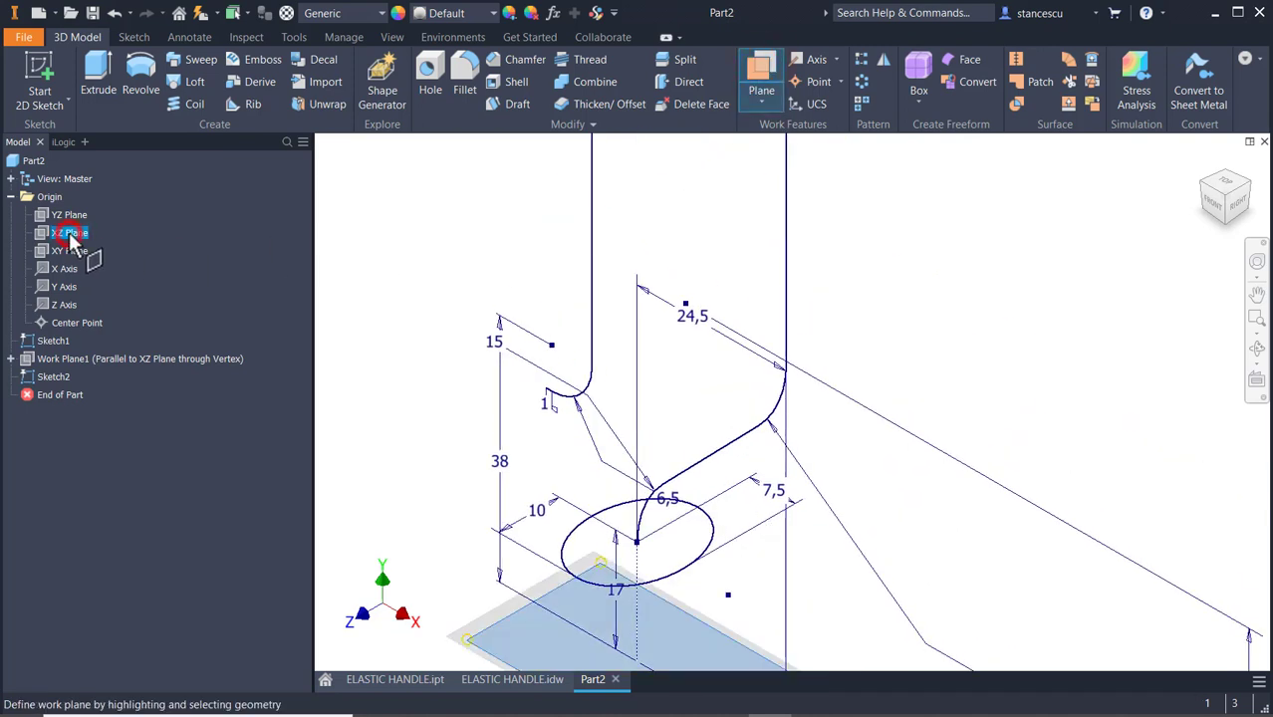
click(786, 366)
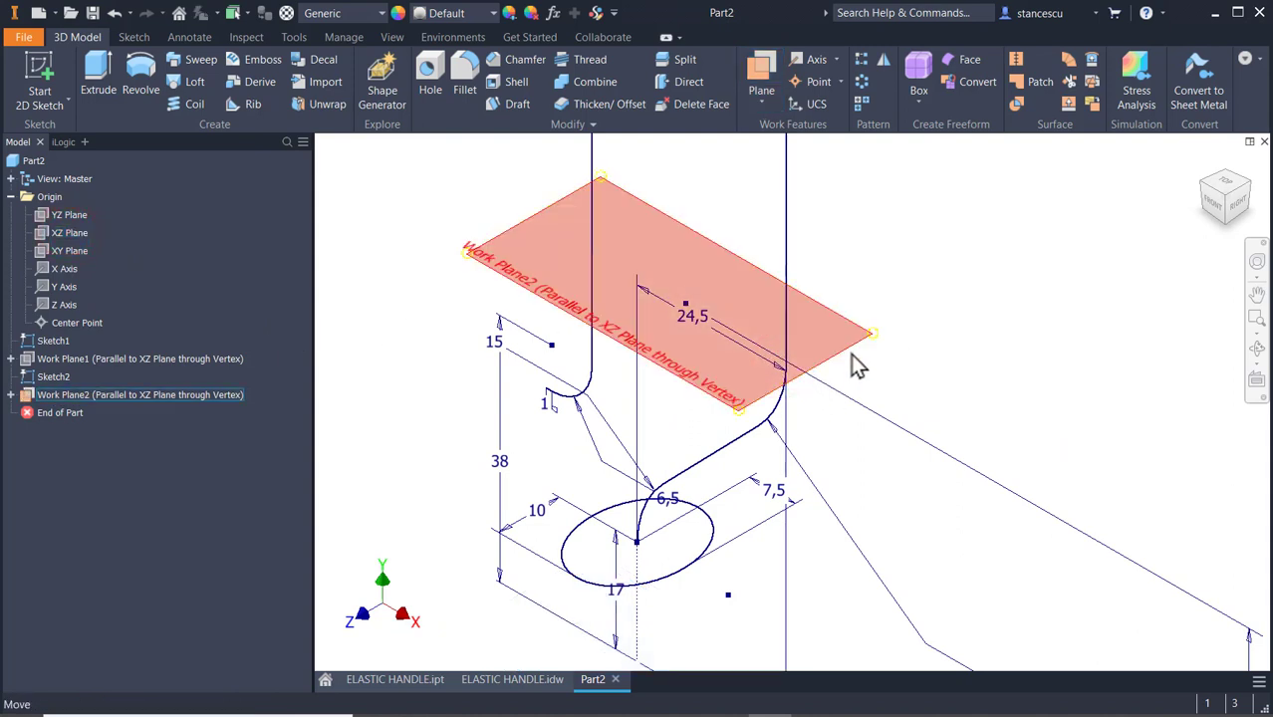
- Start a new 2D sketch on the work plane at the top of the 16.5 mm arc and restore the isometric view
click(850, 354)
key(s)
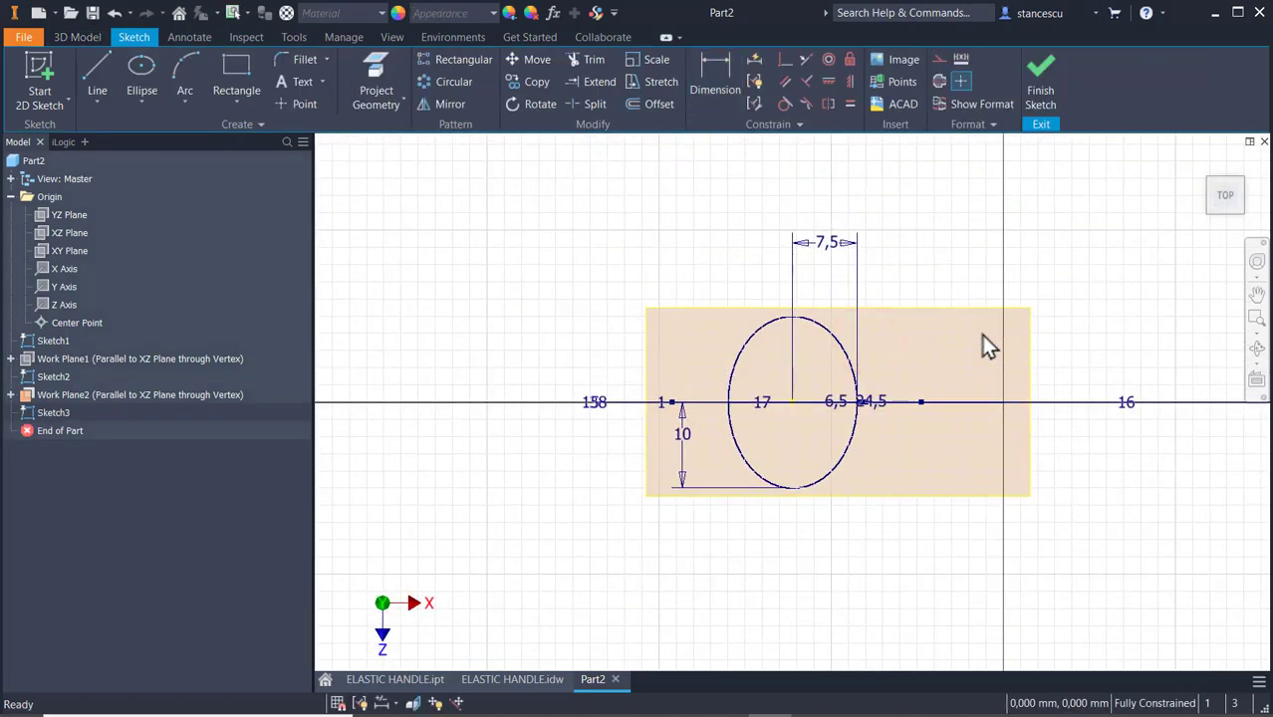
key(F5)
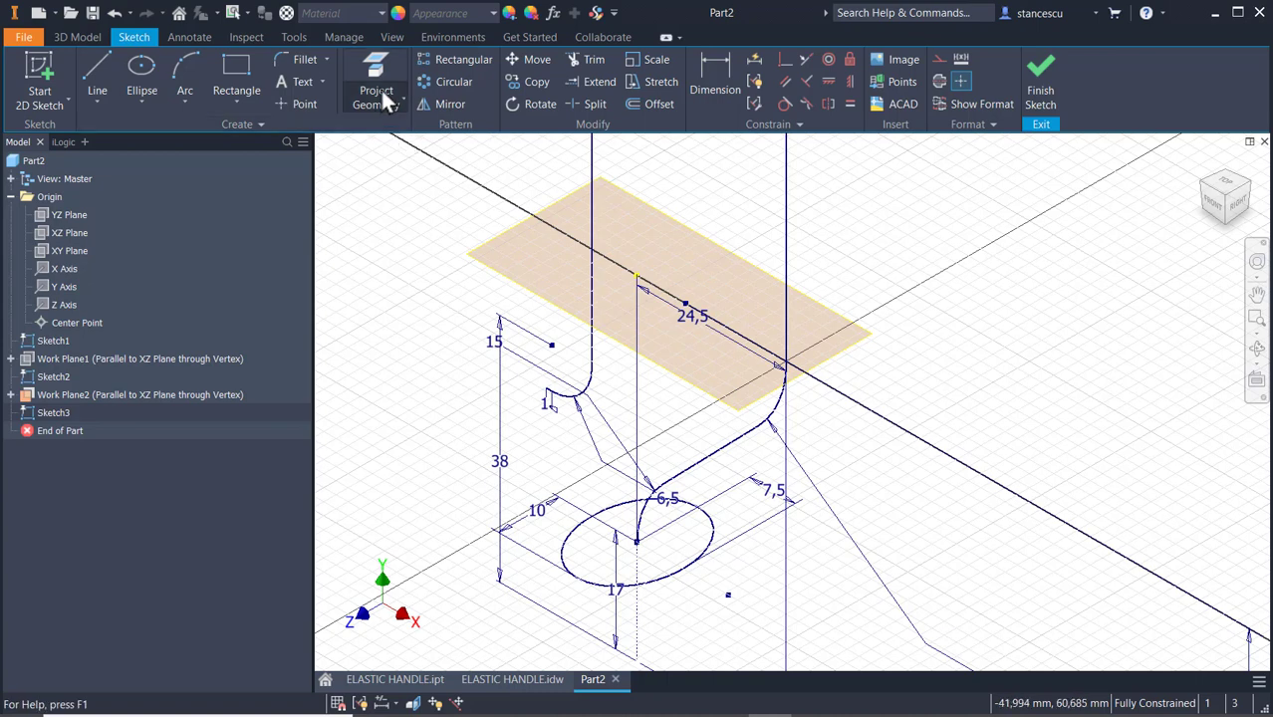
- Project the vertical path line above the 16.5 mm arc and draw an ellipse centred on its point, about 3.9 mm in half-width along X
click(377, 88)
click(786, 329)
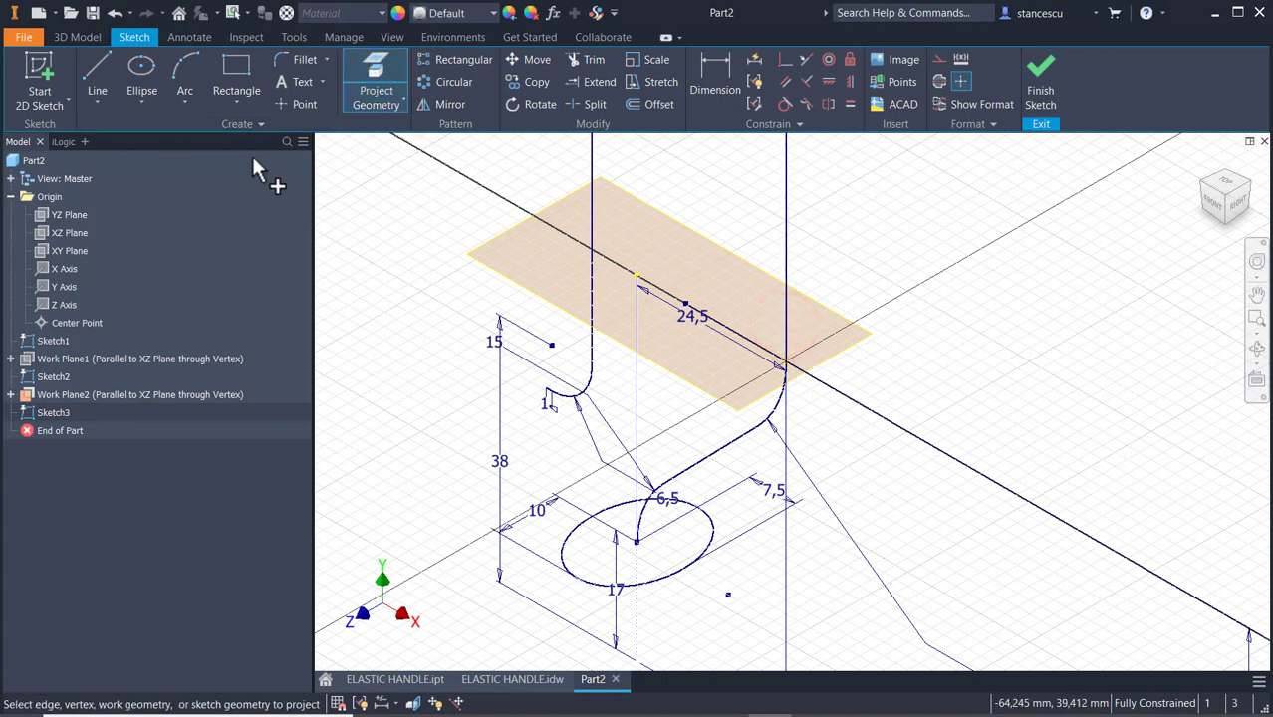
click(142, 72)
click(786, 361)
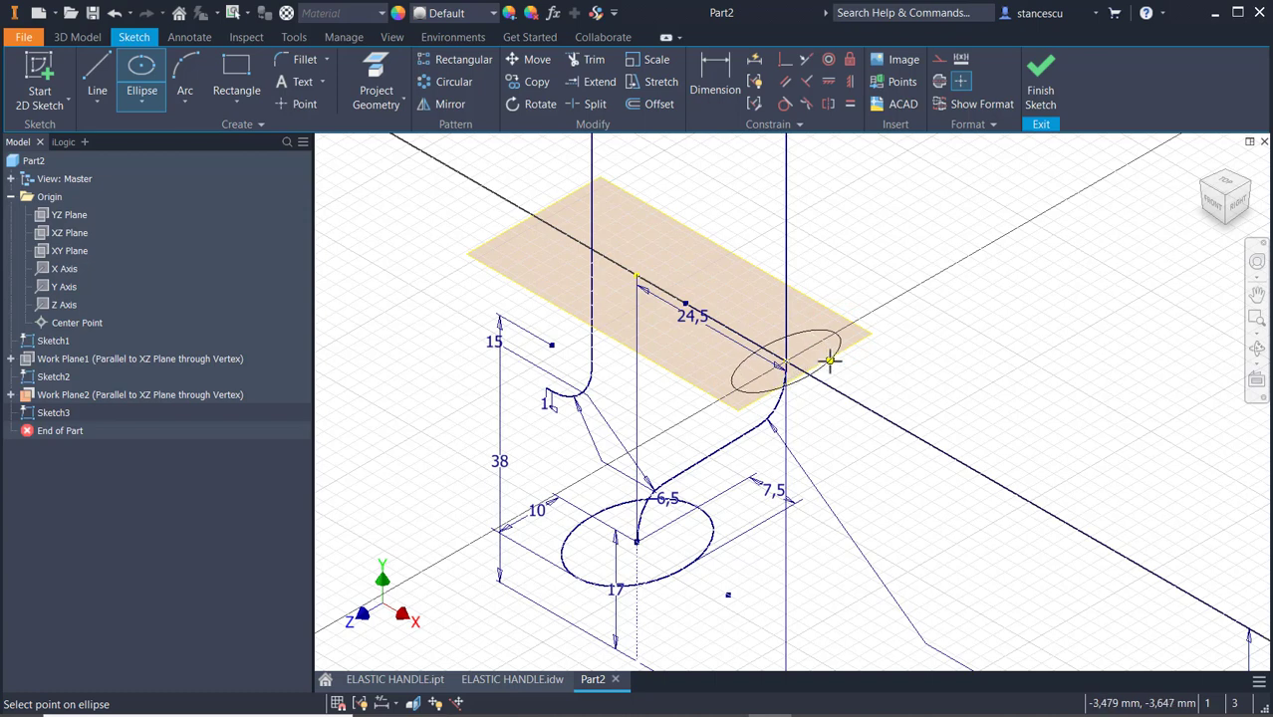
click(830, 360)
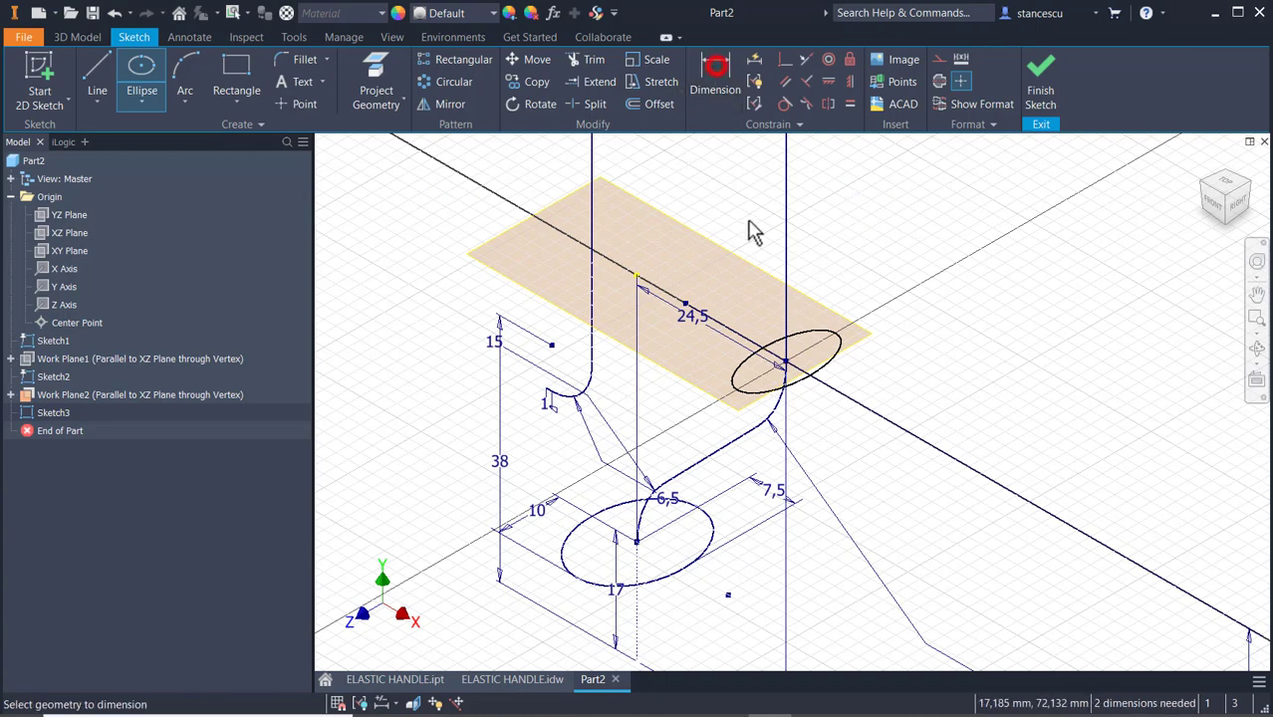
- Dimension the second ellipse's half-axes as 3.5 mm along X and 10 mm along Z
click(837, 354)
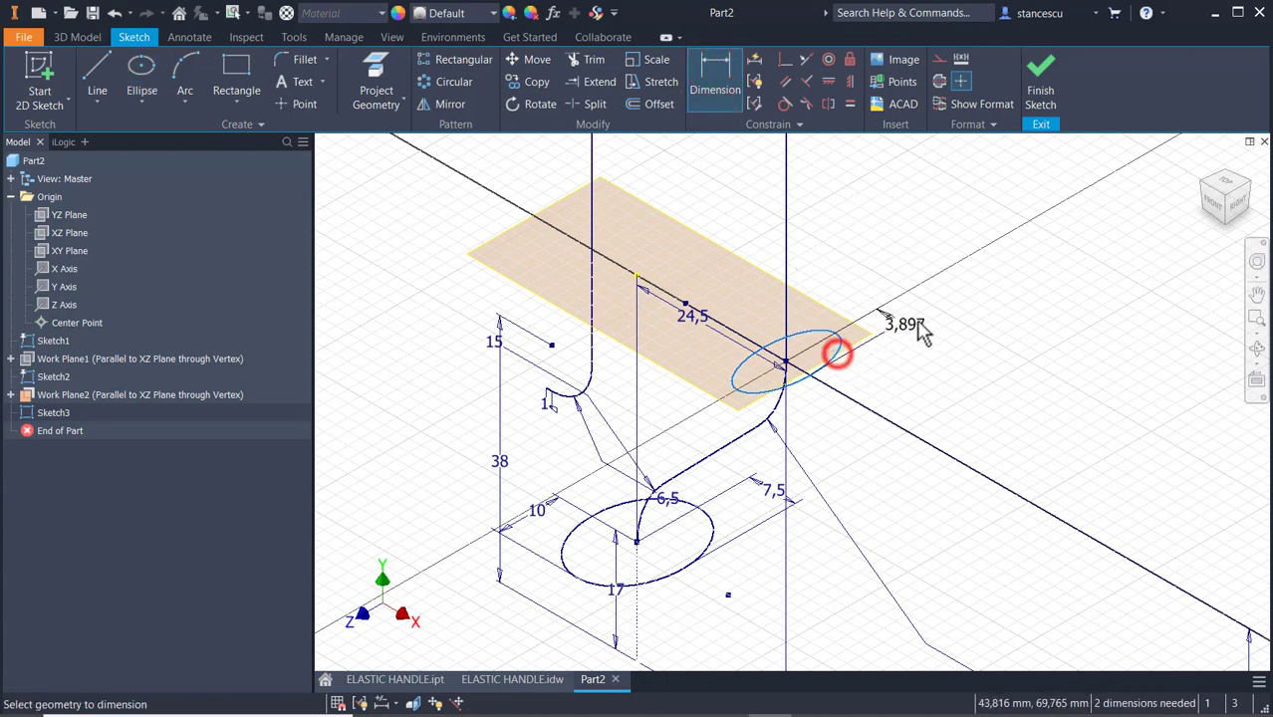
click(915, 319)
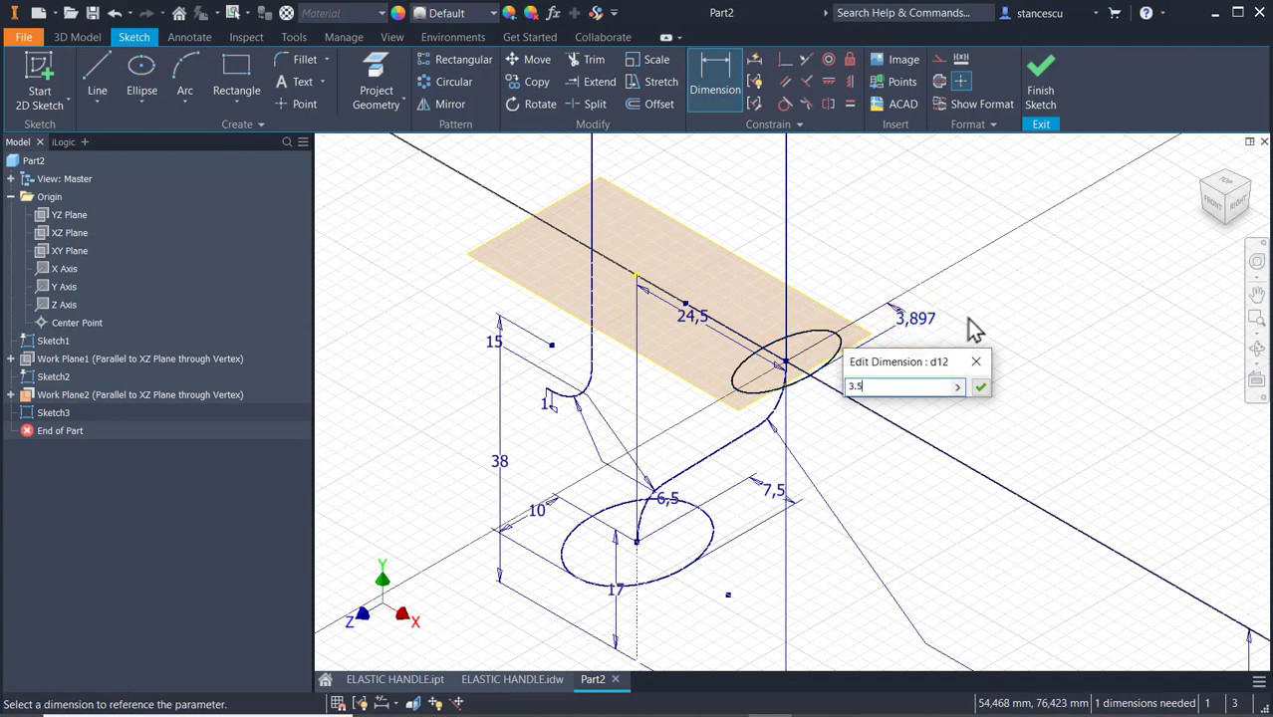
key(Return)
click(836, 361)
click(858, 384)
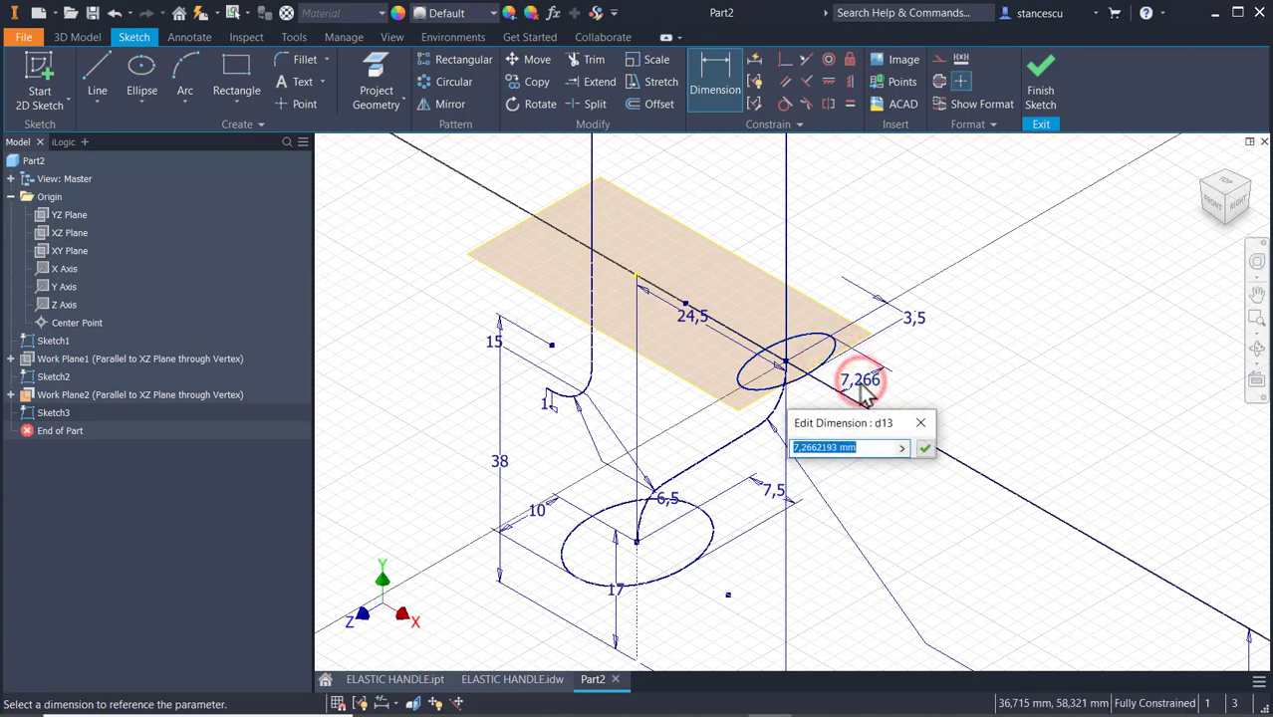
text(10)
key(Return)
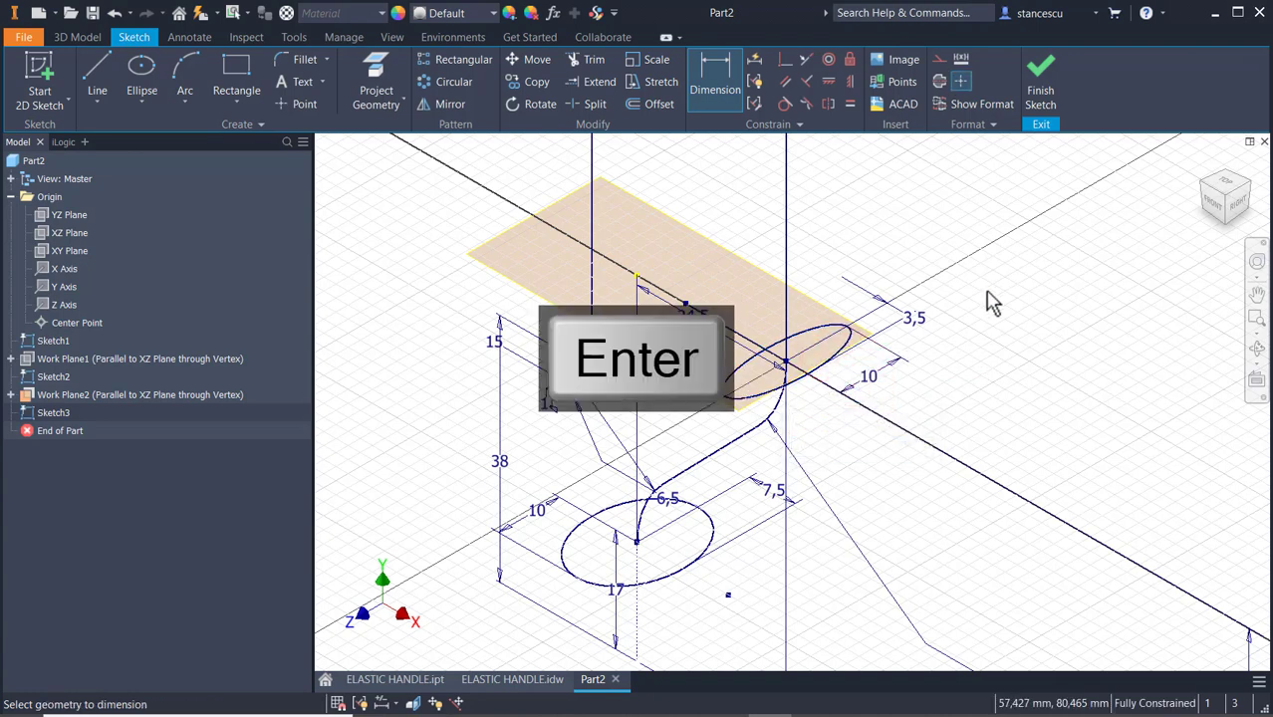
- Finish the second ellipse sketch and hide the work plane at the top of the 16.5 mm arc
click(1042, 80)
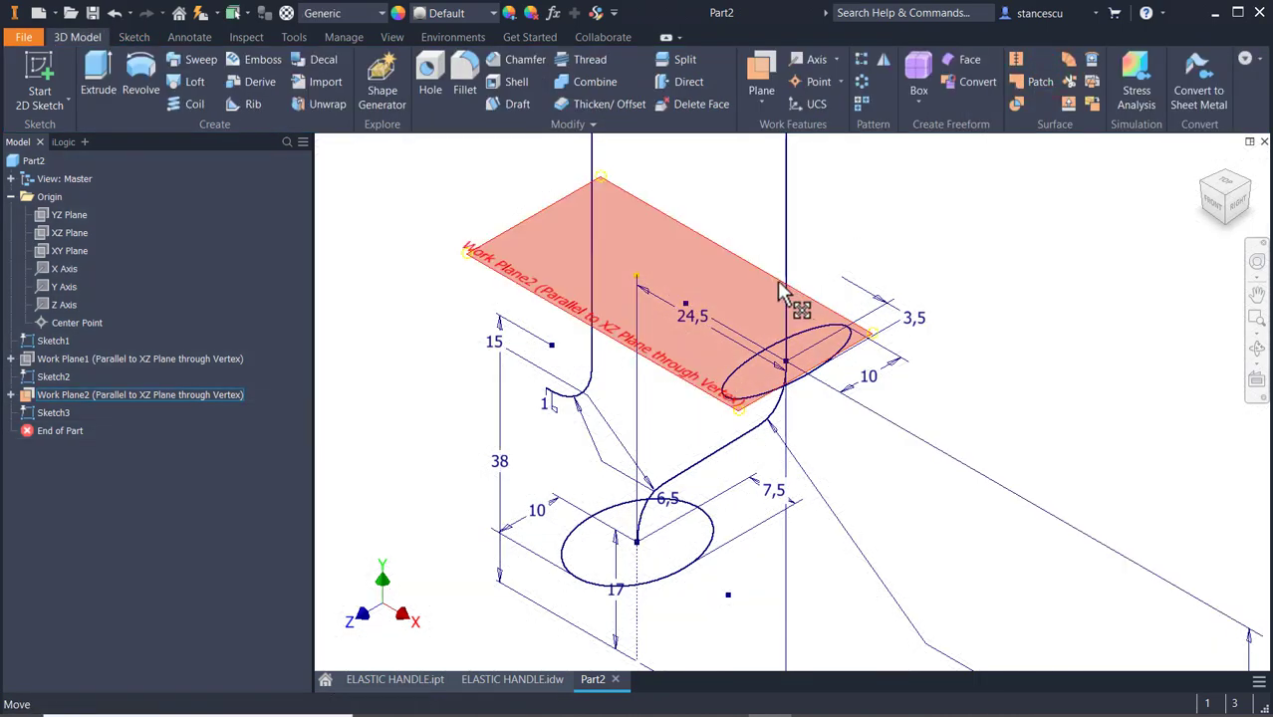
right_click(777, 283)
click(817, 299)
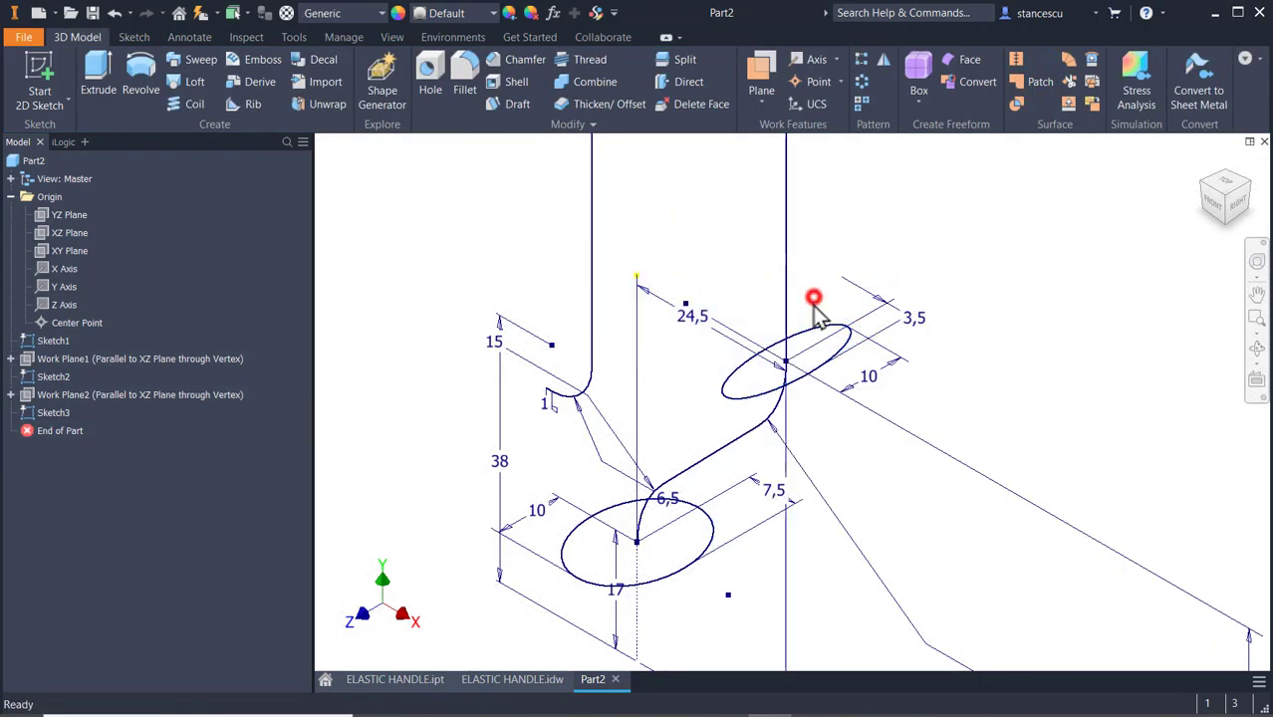
- Create a work plane parallel to the XZ plane through the centre point of the 16 mm arc near the handle's top
middle_drag(864, 254, 906, 633)
middle_drag(911, 438, 878, 548)
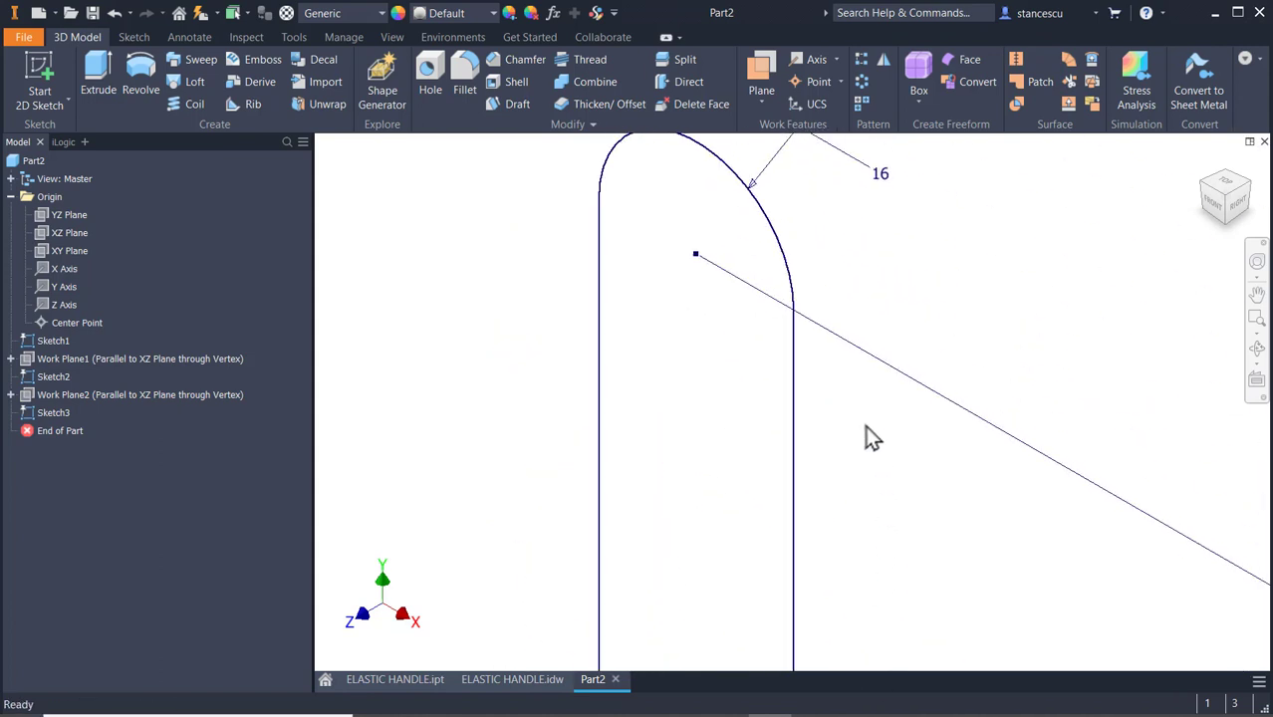
click(760, 68)
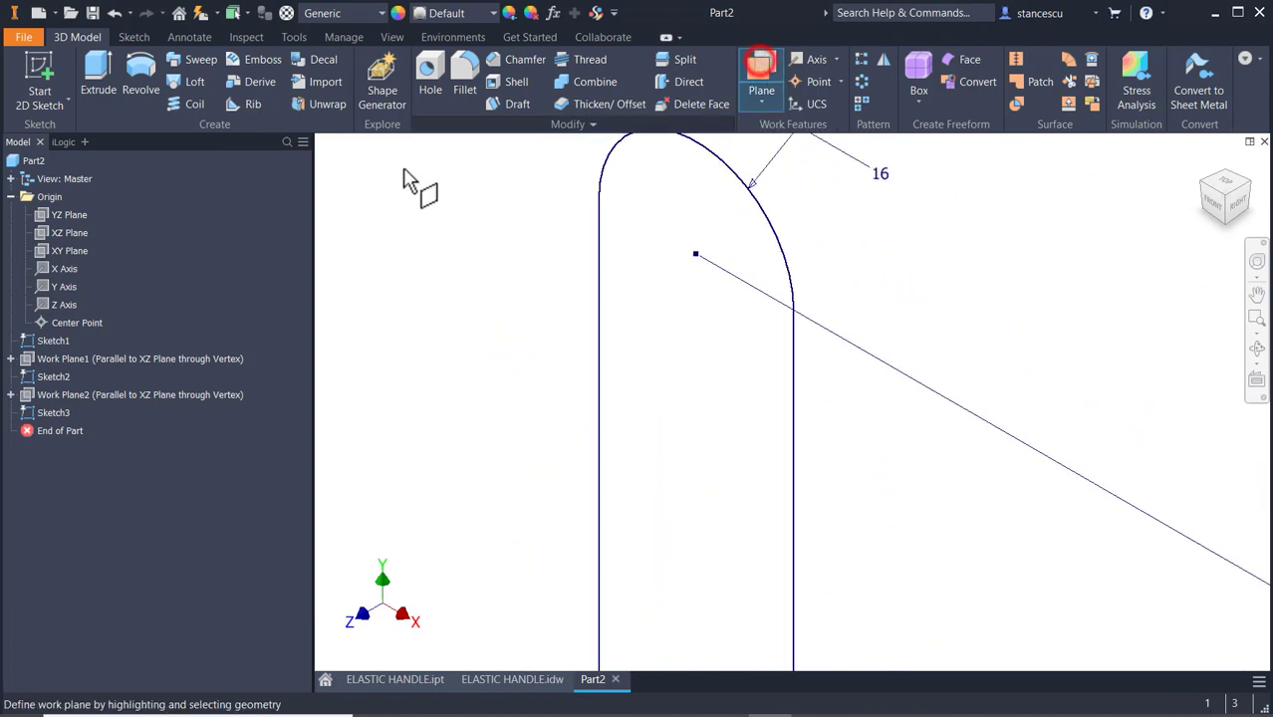
click(64, 237)
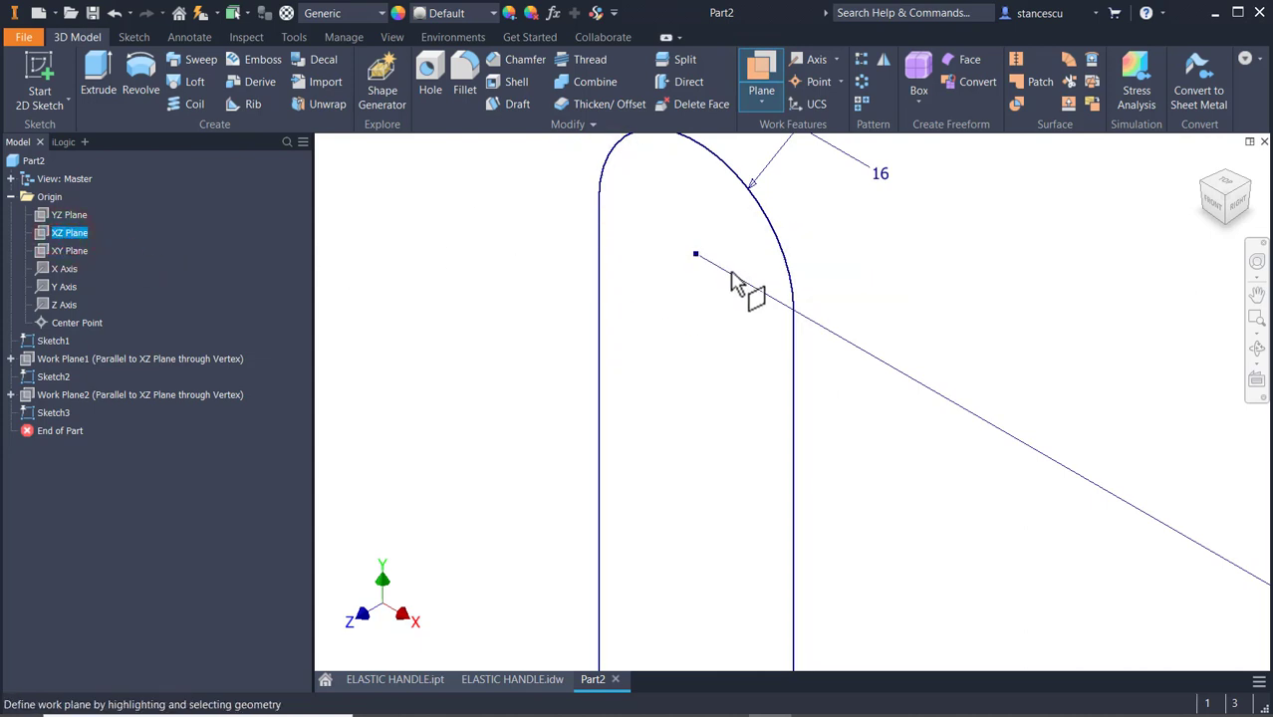
click(695, 255)
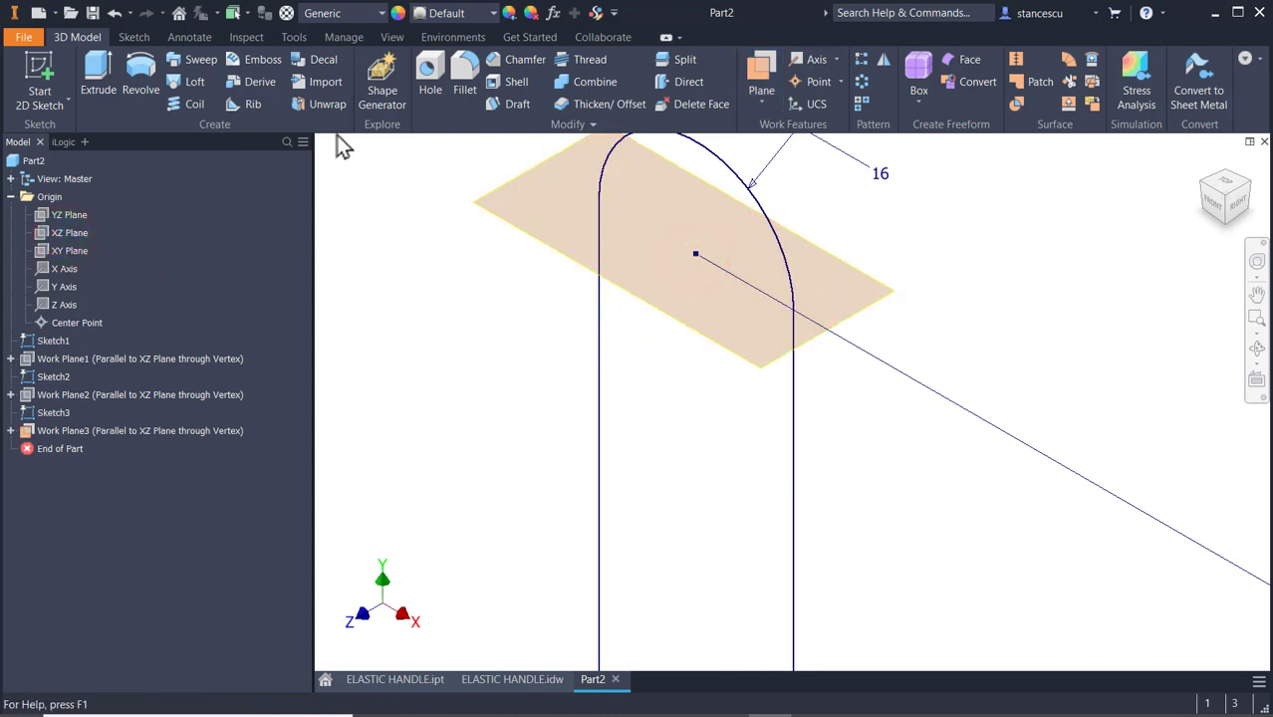
- Start a sketch on the work plane at the 16 mm arc's centre and project the hook-side vertical path line onto it
click(513, 219)
click(531, 211)
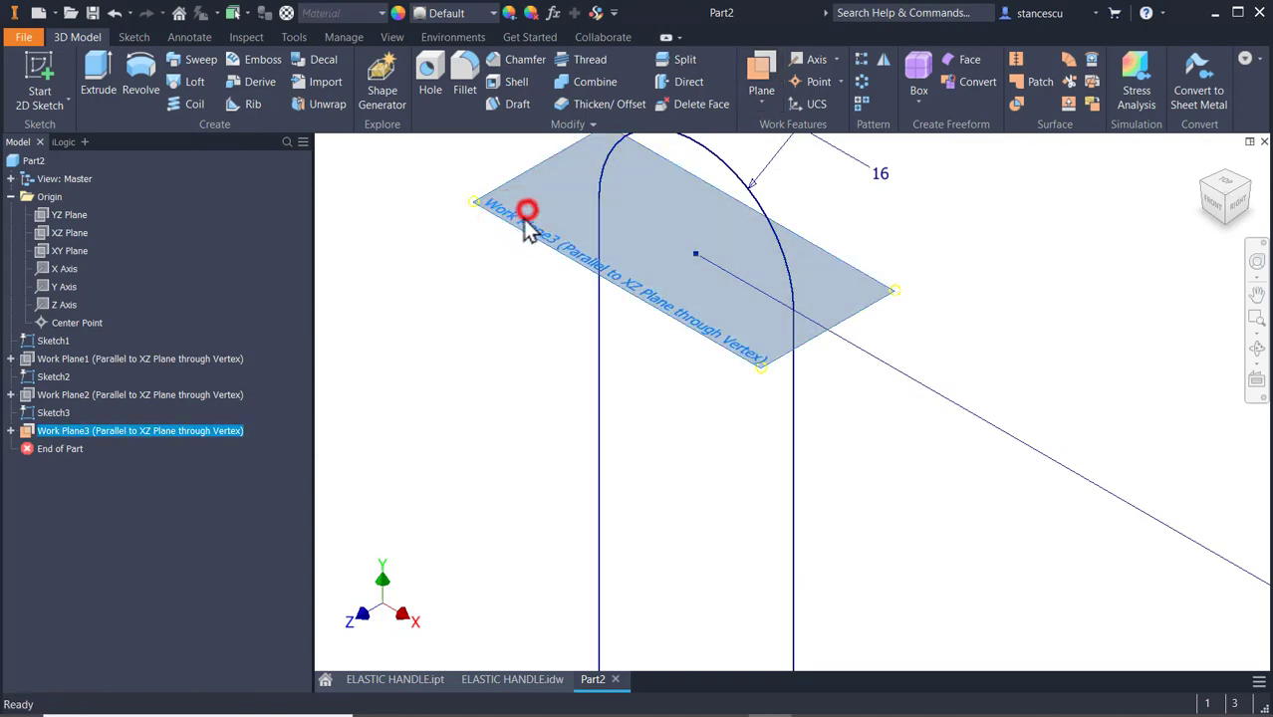
key(F5)
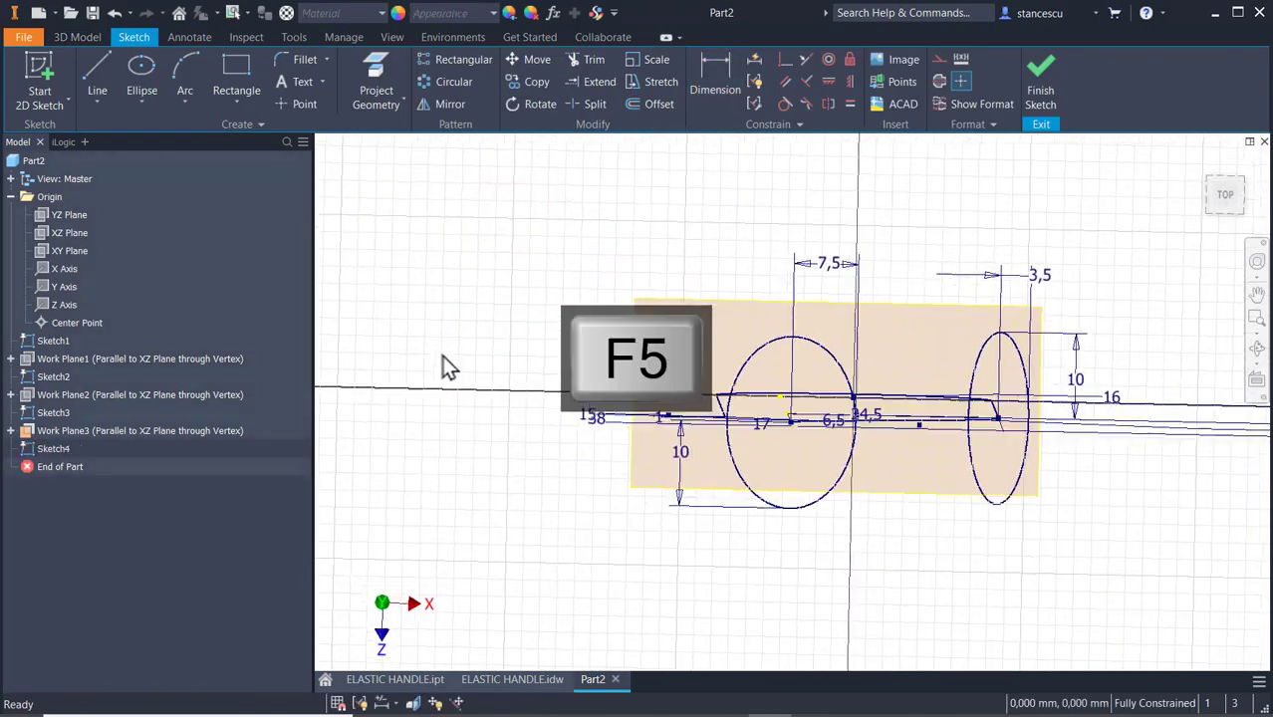
middle_drag(511, 216, 565, 617)
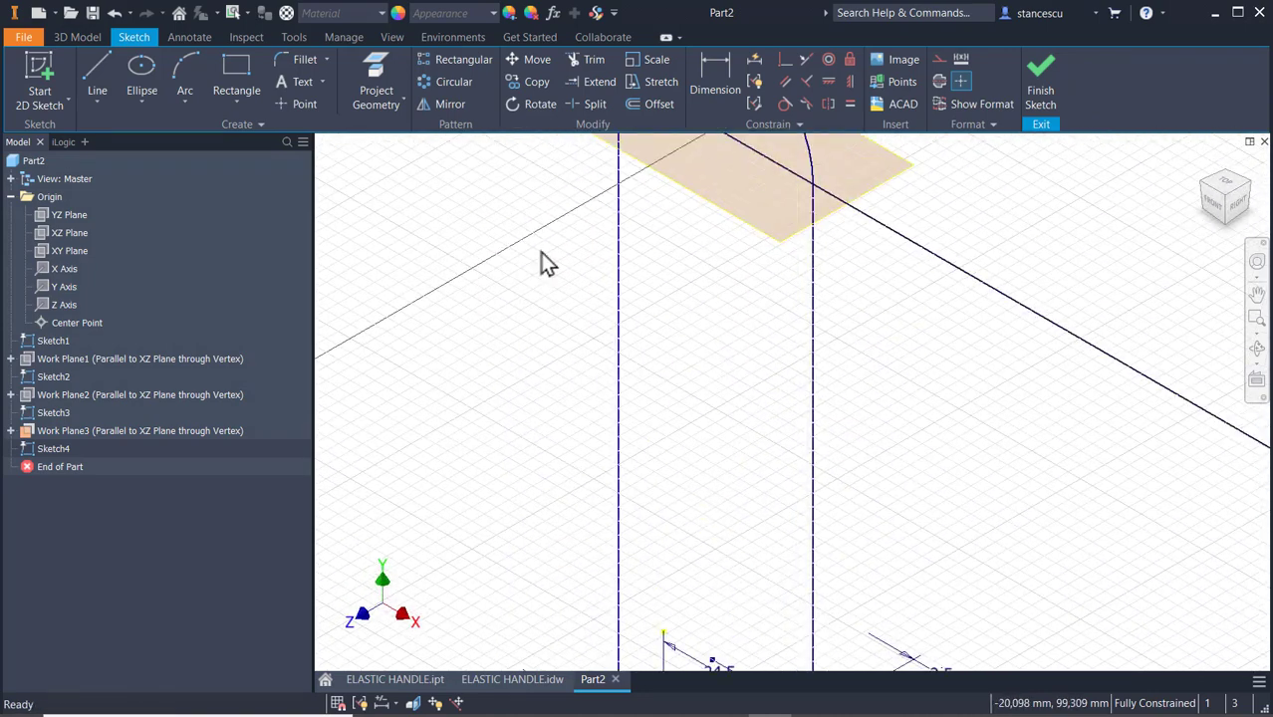
middle_drag(541, 239, 559, 458)
click(367, 78)
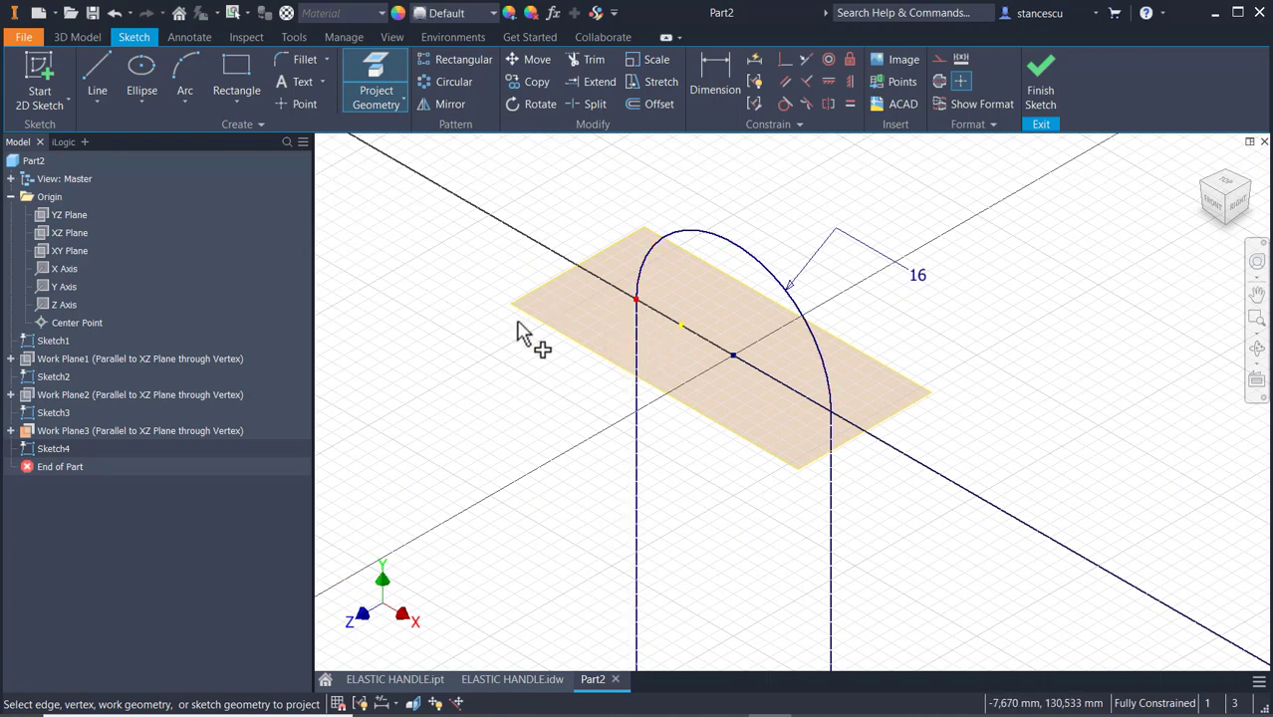
- Draw an ellipse centred on the projected point, about 4.3 mm in half-width along X and 9.3 mm along Z
click(141, 74)
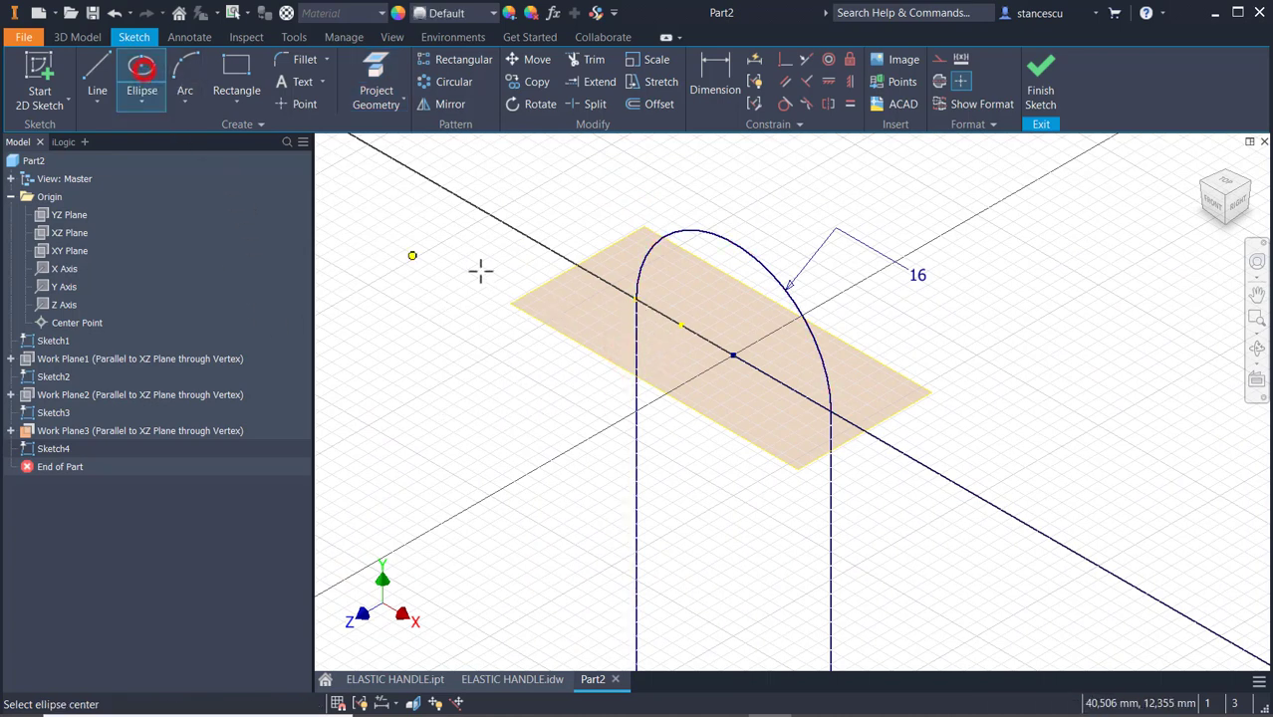
click(638, 298)
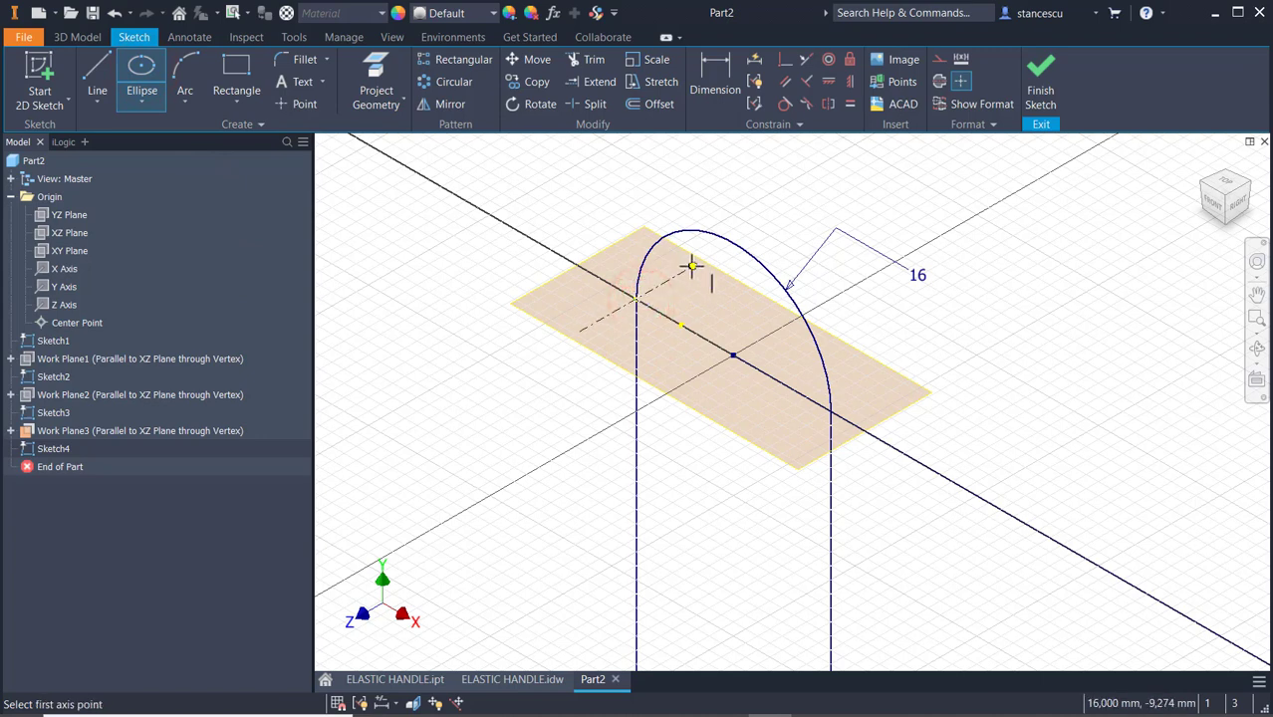
click(691, 267)
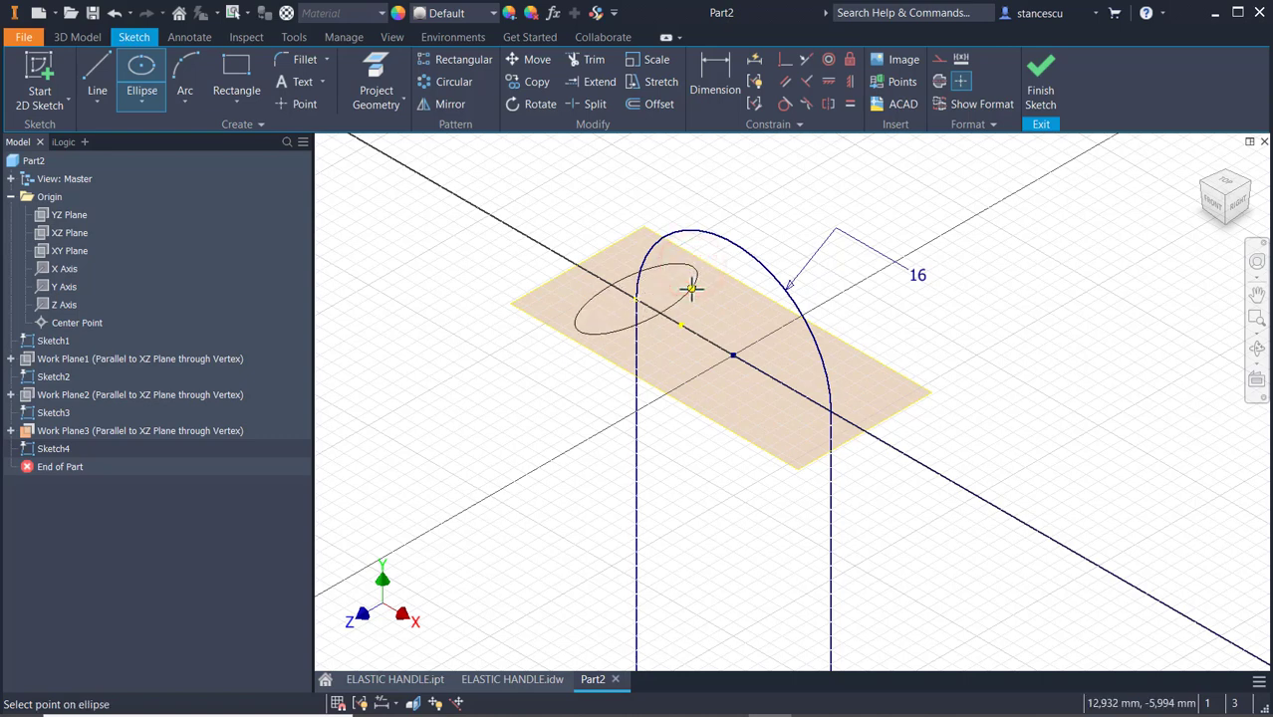
click(691, 290)
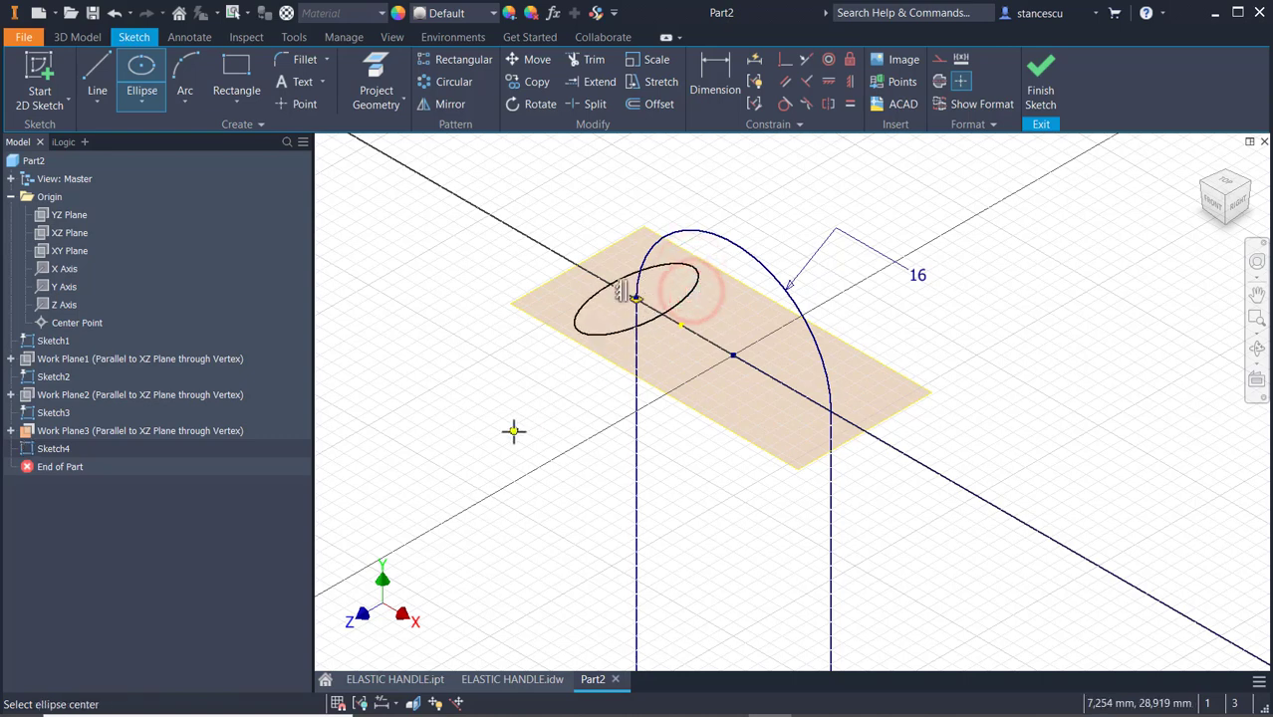
- Dimension the third ellipse's half-axes as 2.5 mm along X and 8 mm along Z
click(716, 77)
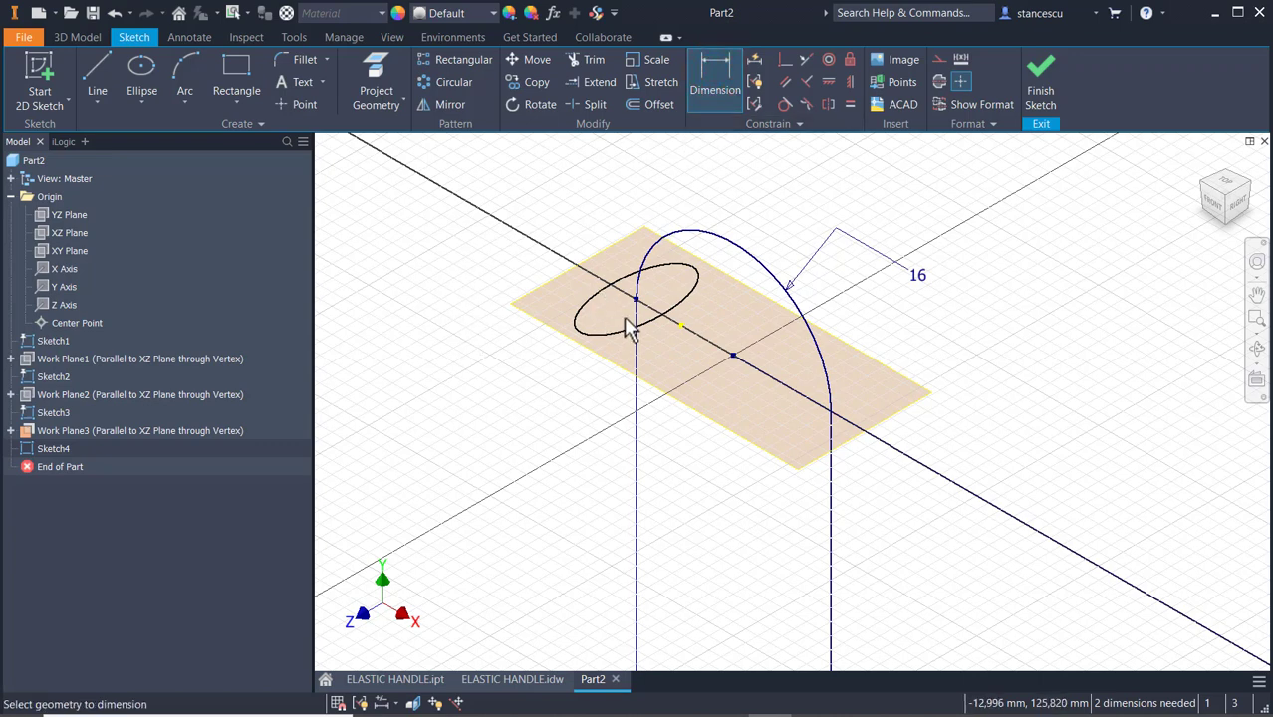
click(573, 329)
click(528, 362)
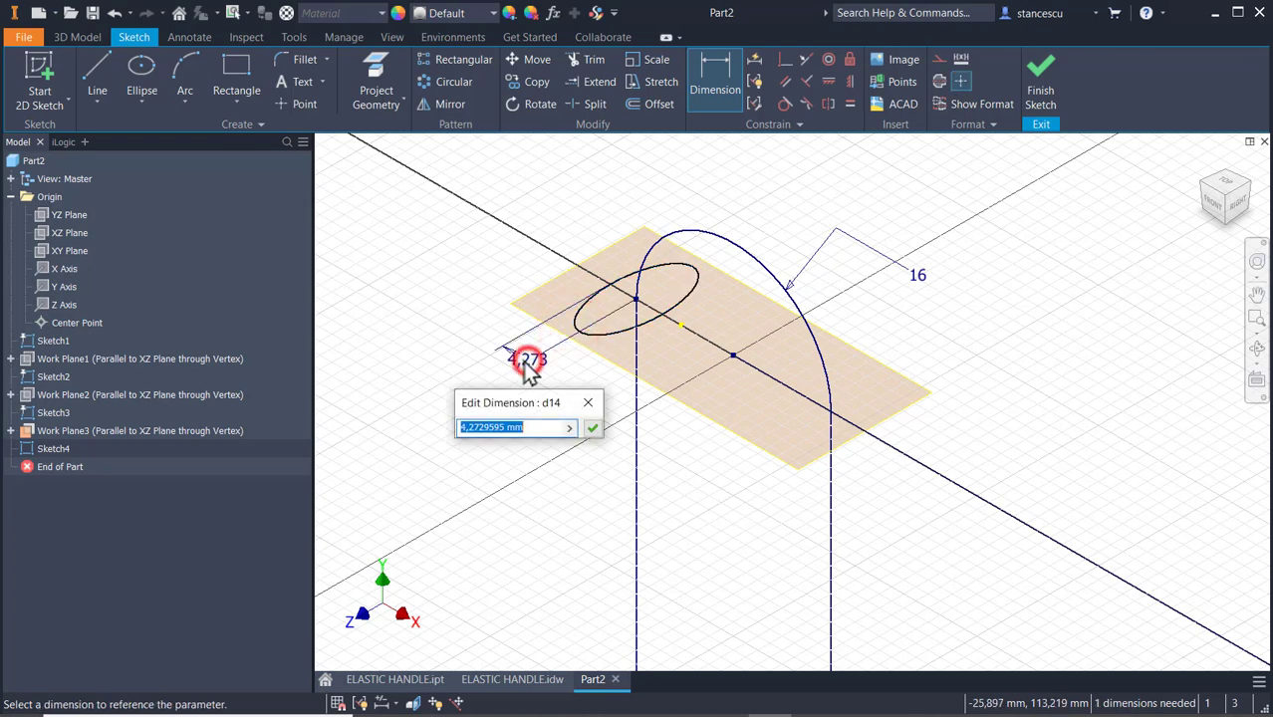
text(2.5)
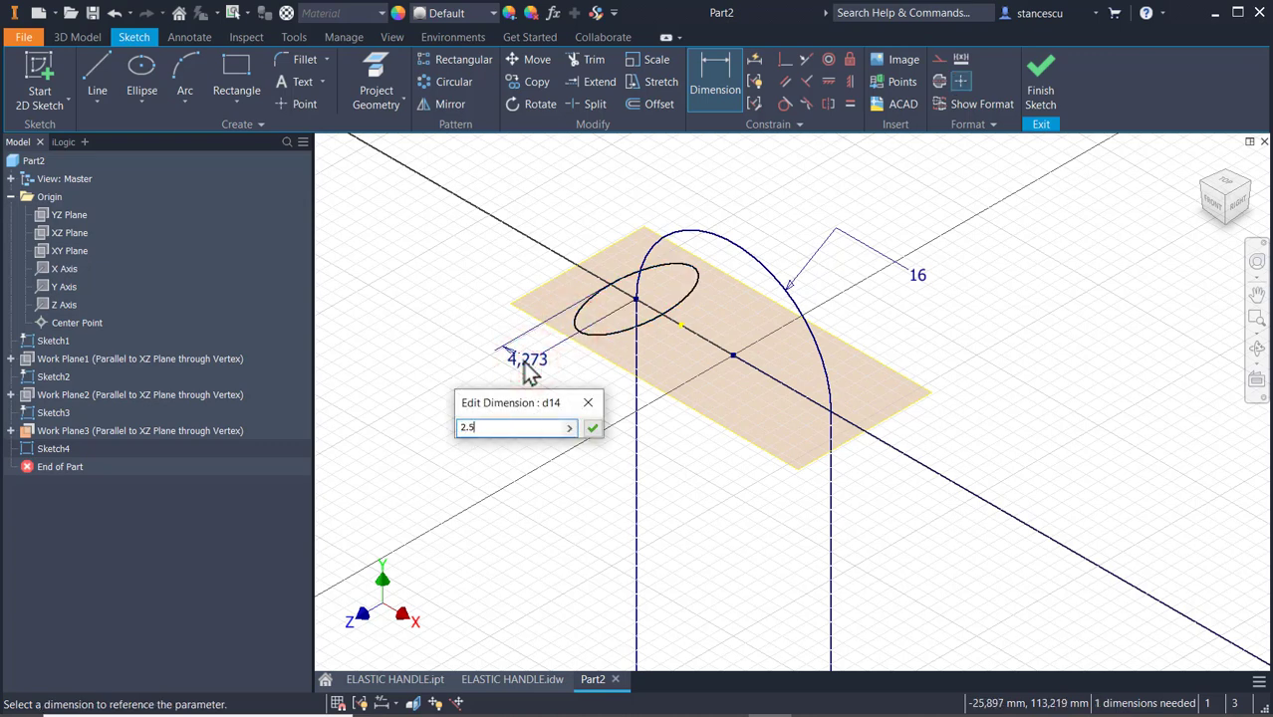
key(Return)
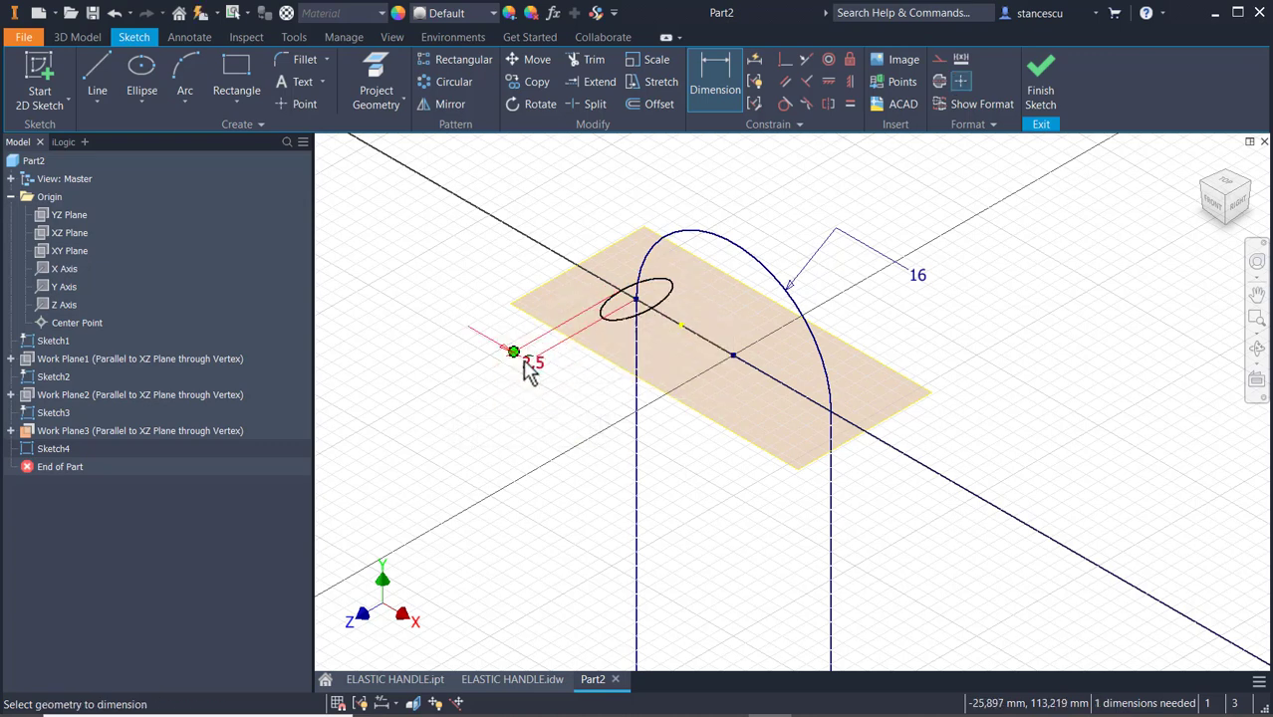
click(654, 286)
click(577, 239)
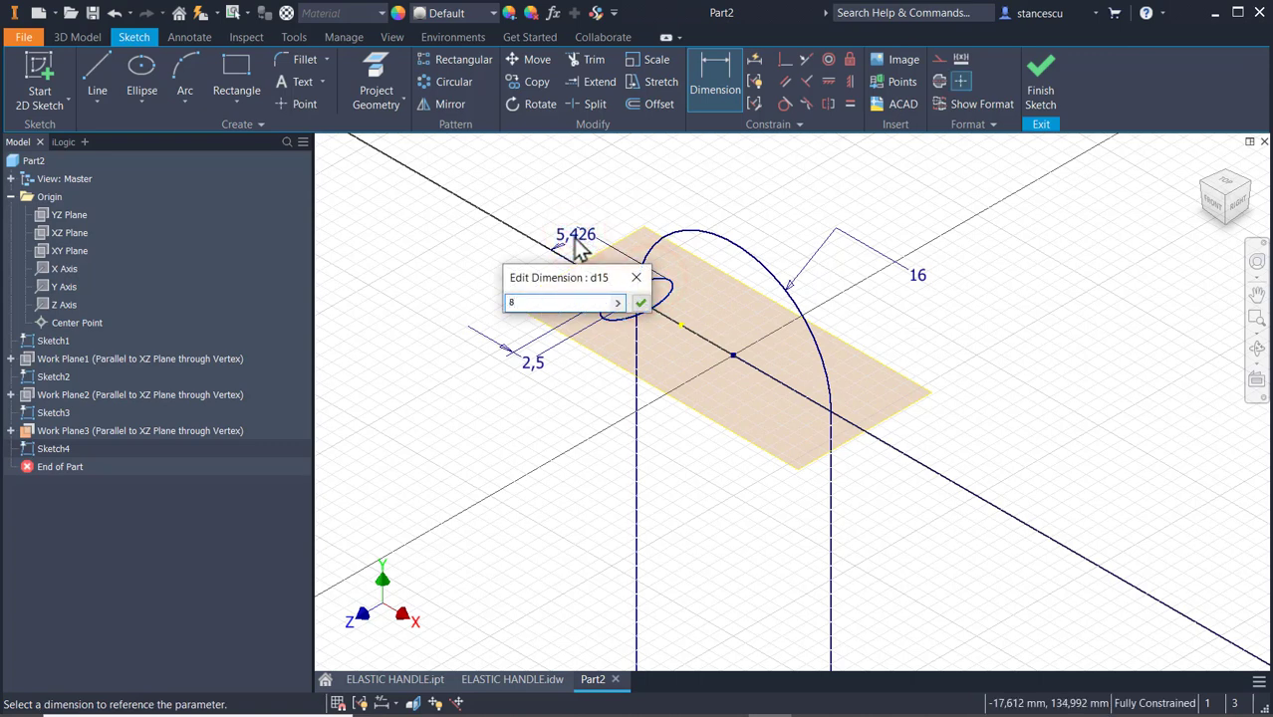
key(Return)
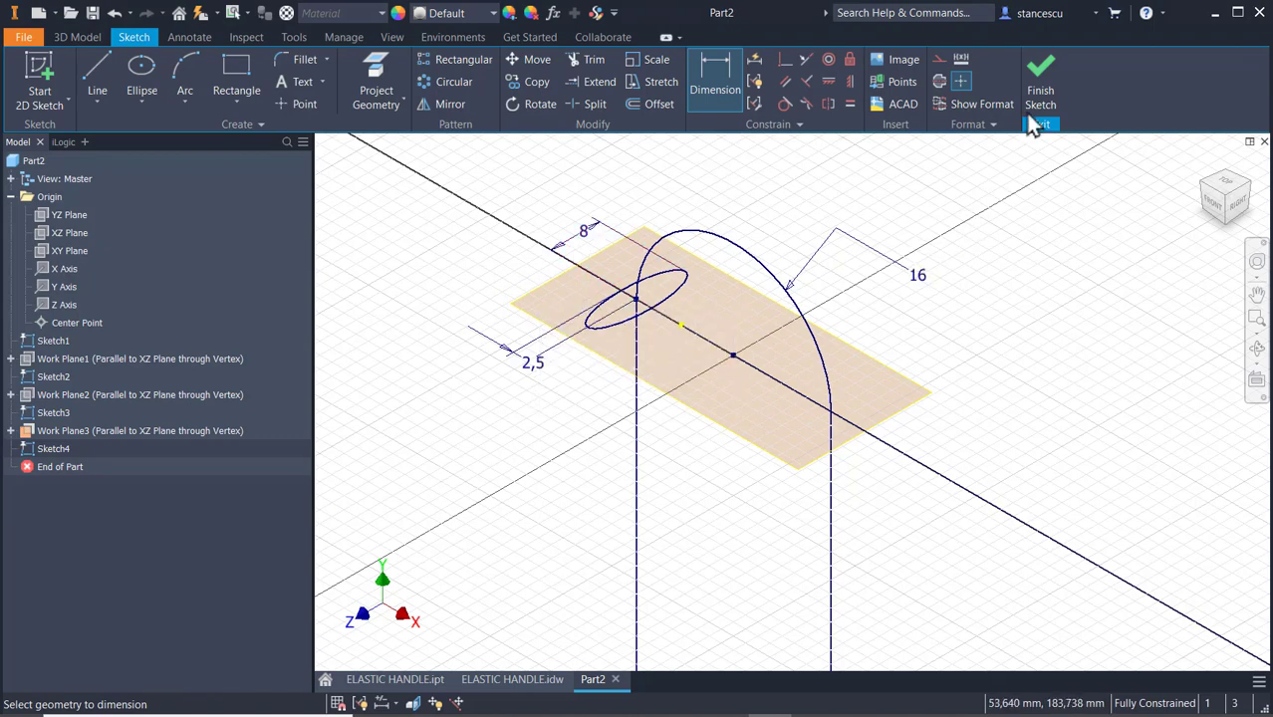
- Finish the third ellipse sketch and hide the work plane through the 16 mm arc's centre
click(1040, 80)
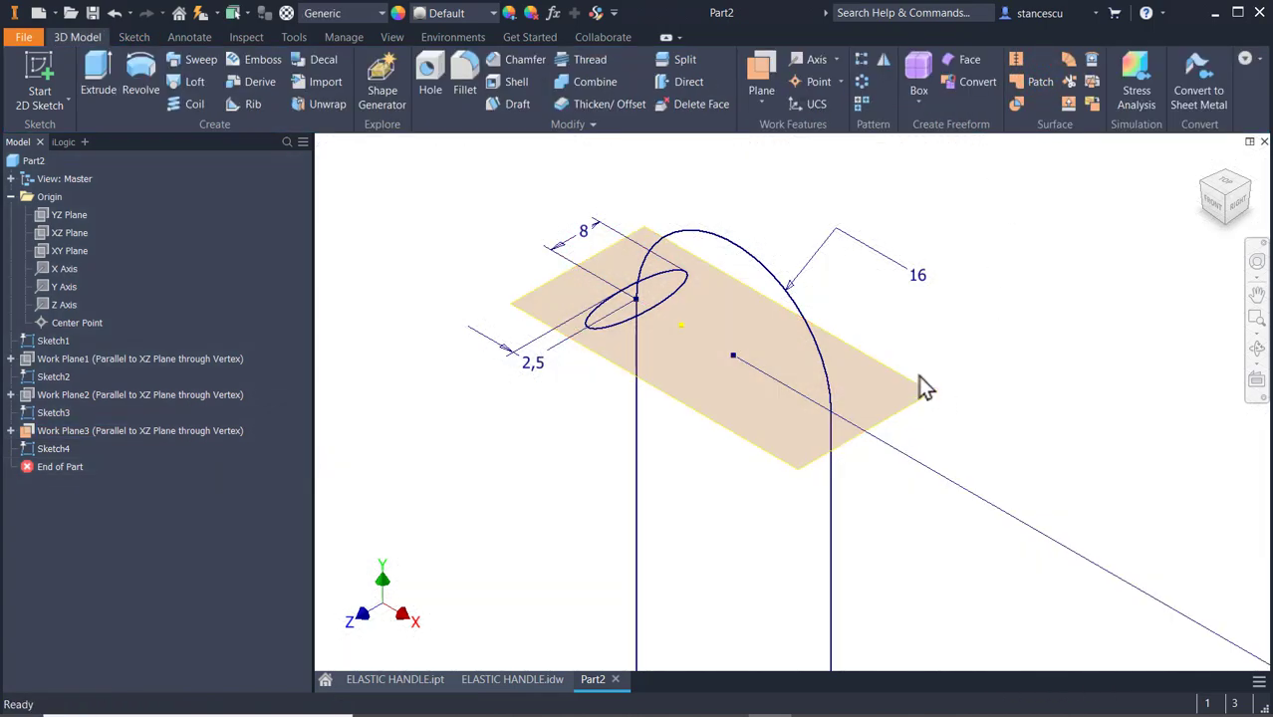
click(922, 403)
right_click(927, 396)
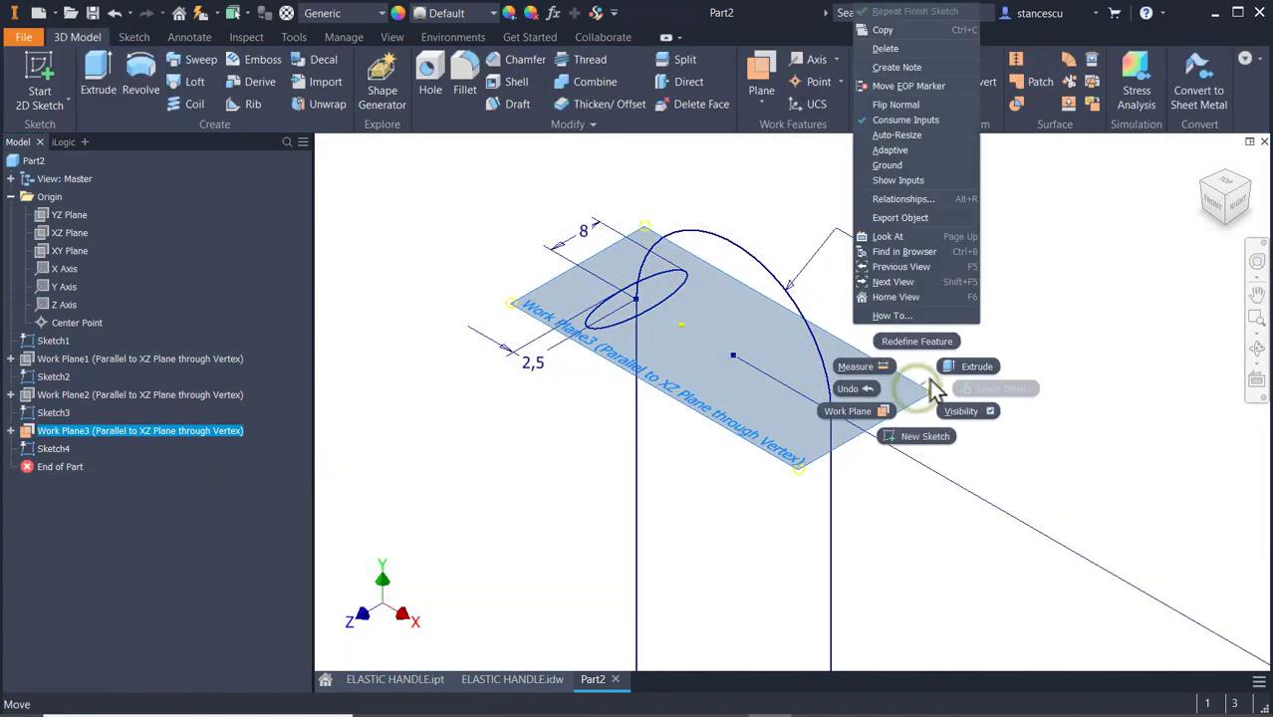
click(963, 411)
- Create a work plane parallel to the XZ plane through the centre point of the 6.5 mm hook arc
middle_drag(662, 429, 795, 55)
mouse_move(730, 458)
middle_down()
mouse_move(671, 209)
mouse_move(678, 225)
middle_up()
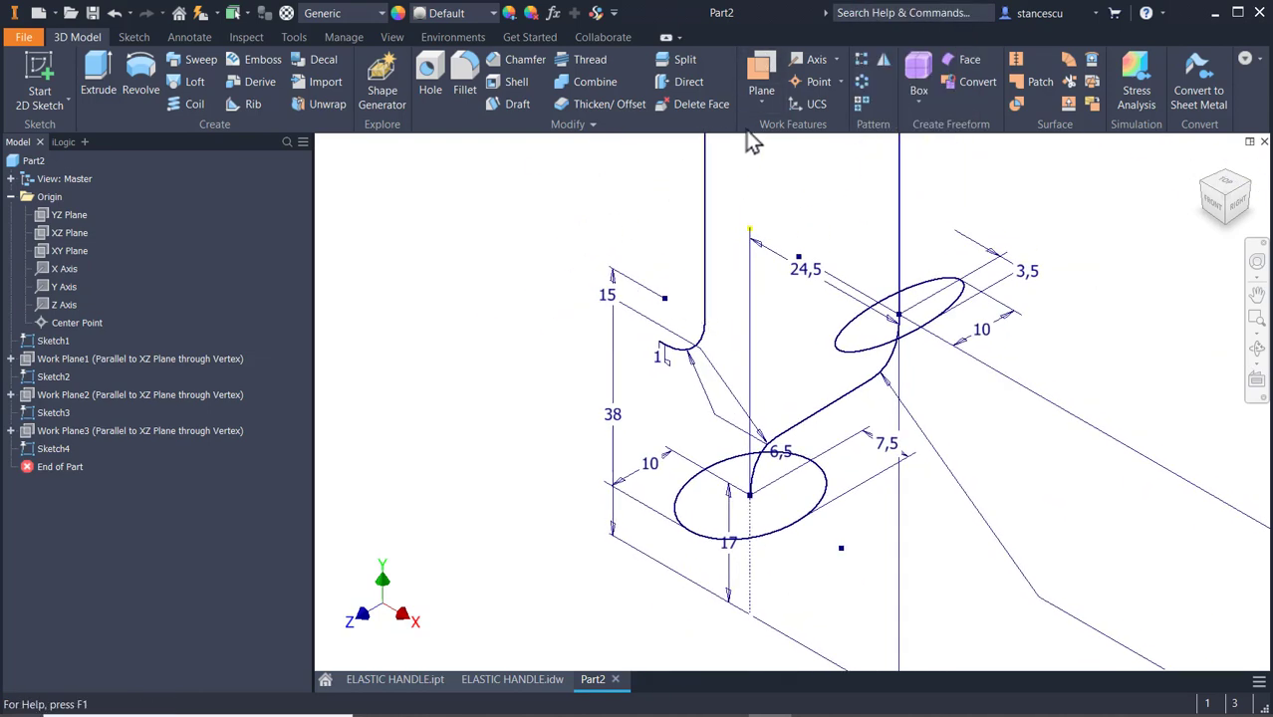
click(759, 72)
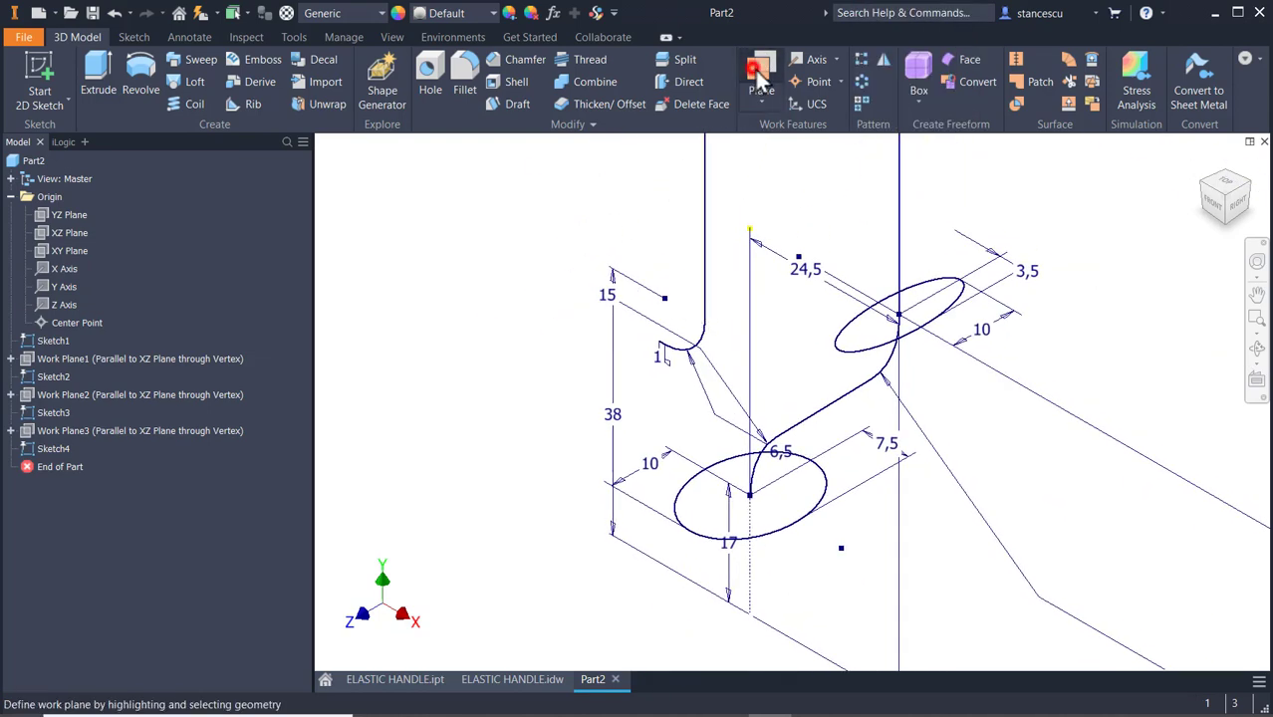
click(66, 233)
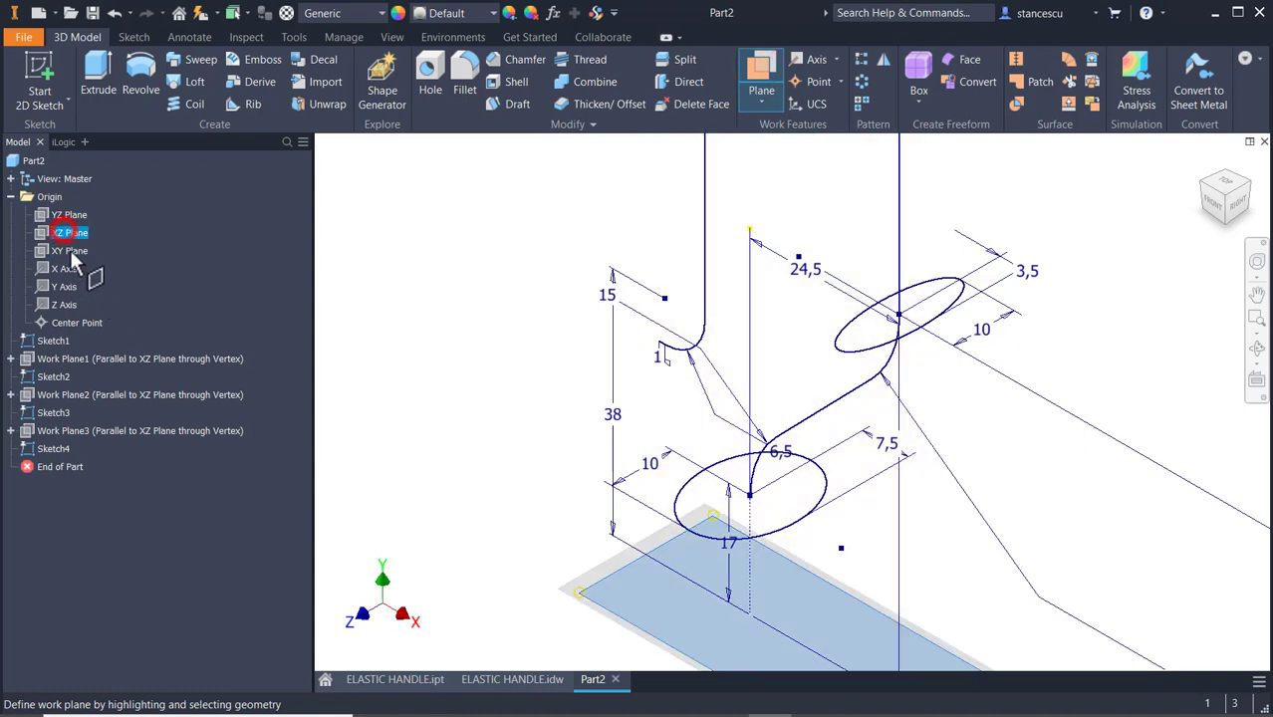
click(667, 301)
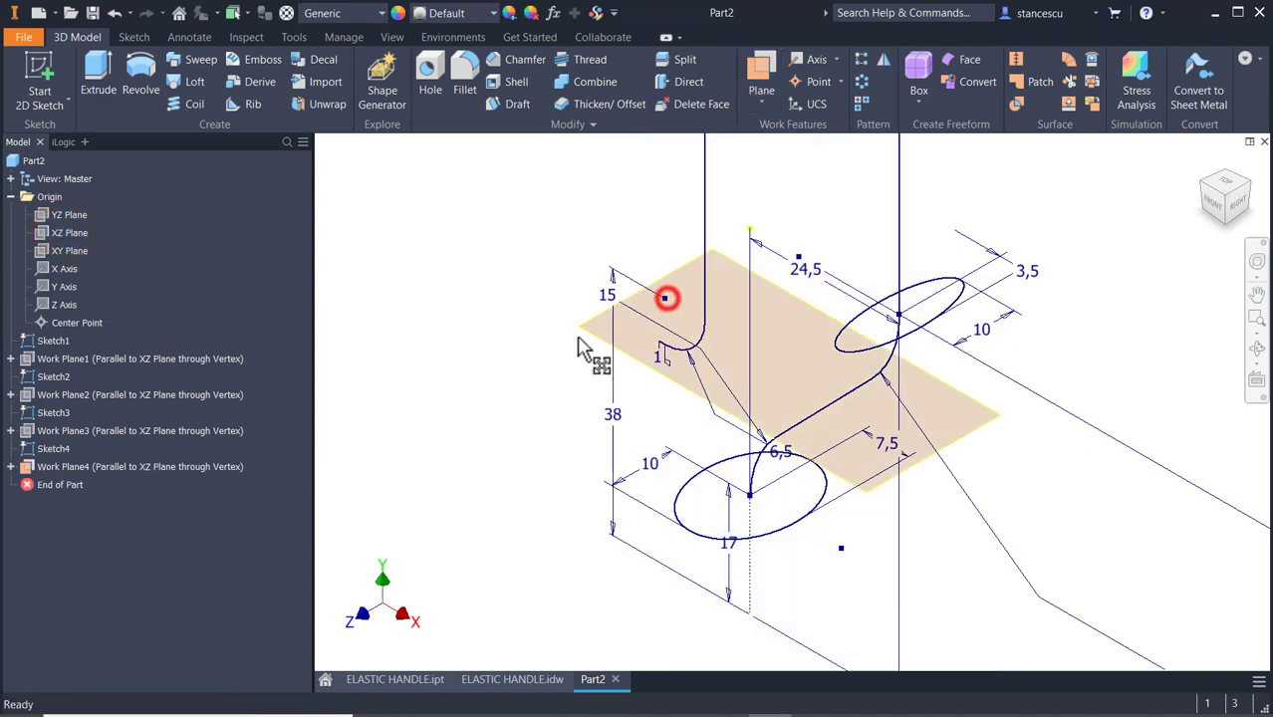
- Start a sketch on the work plane at the 6.5 mm arc's centre and project the vertical path line above the hook
click(991, 413)
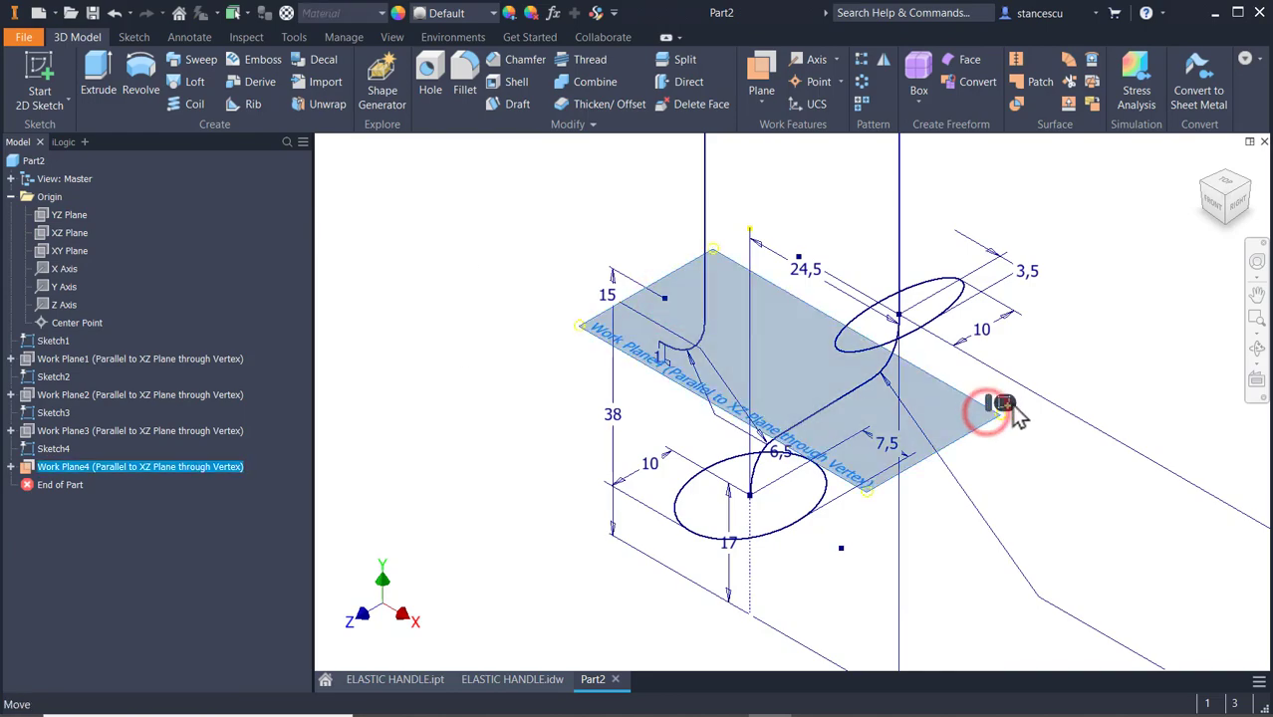
click(1004, 403)
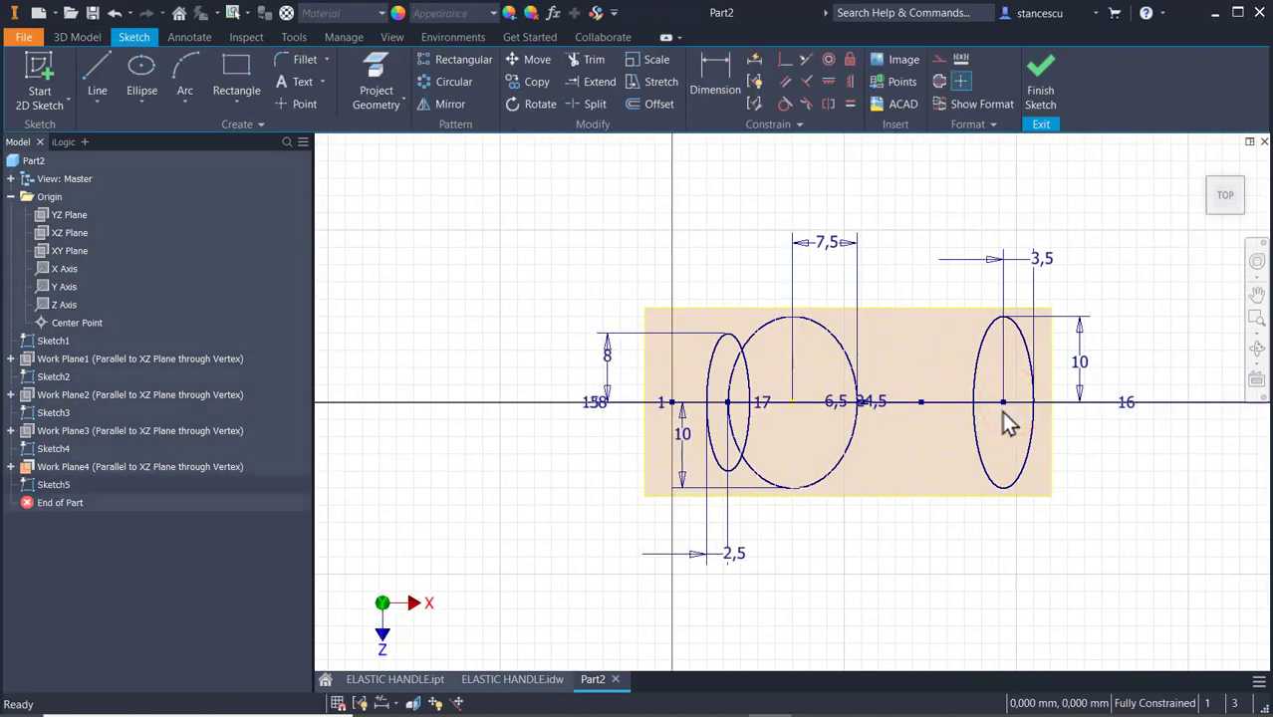
key(F5)
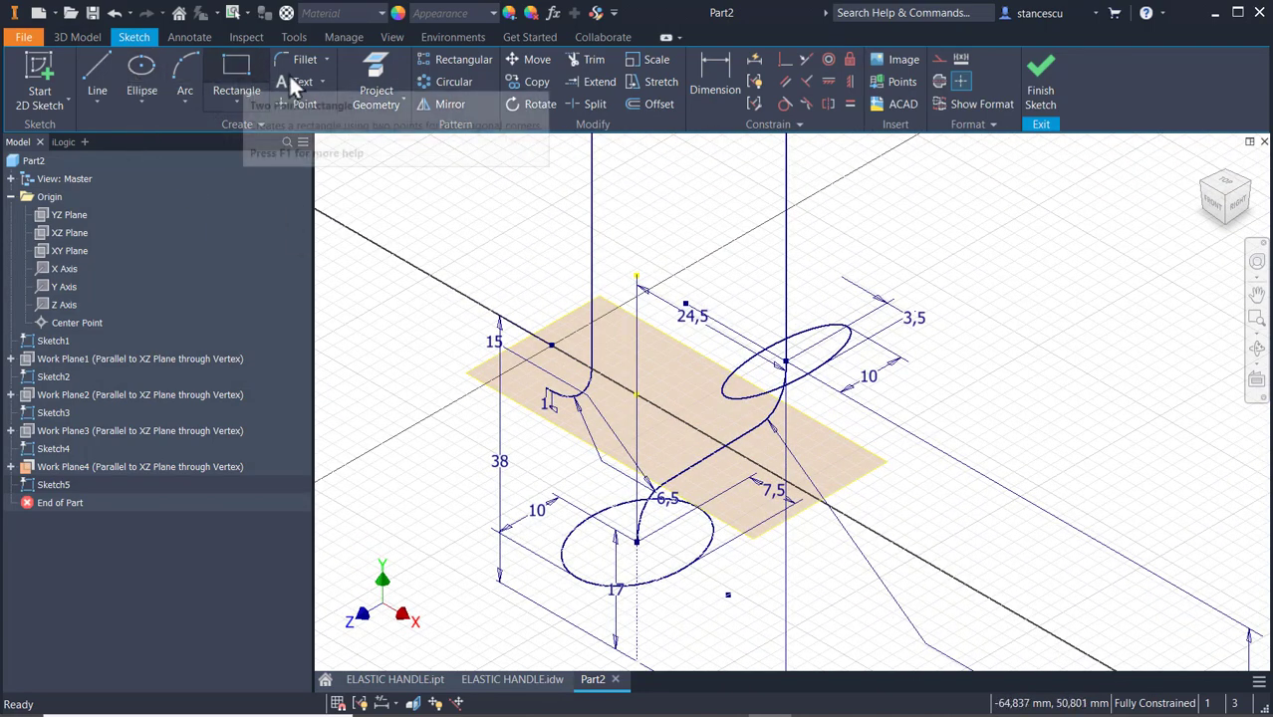
click(360, 71)
click(593, 262)
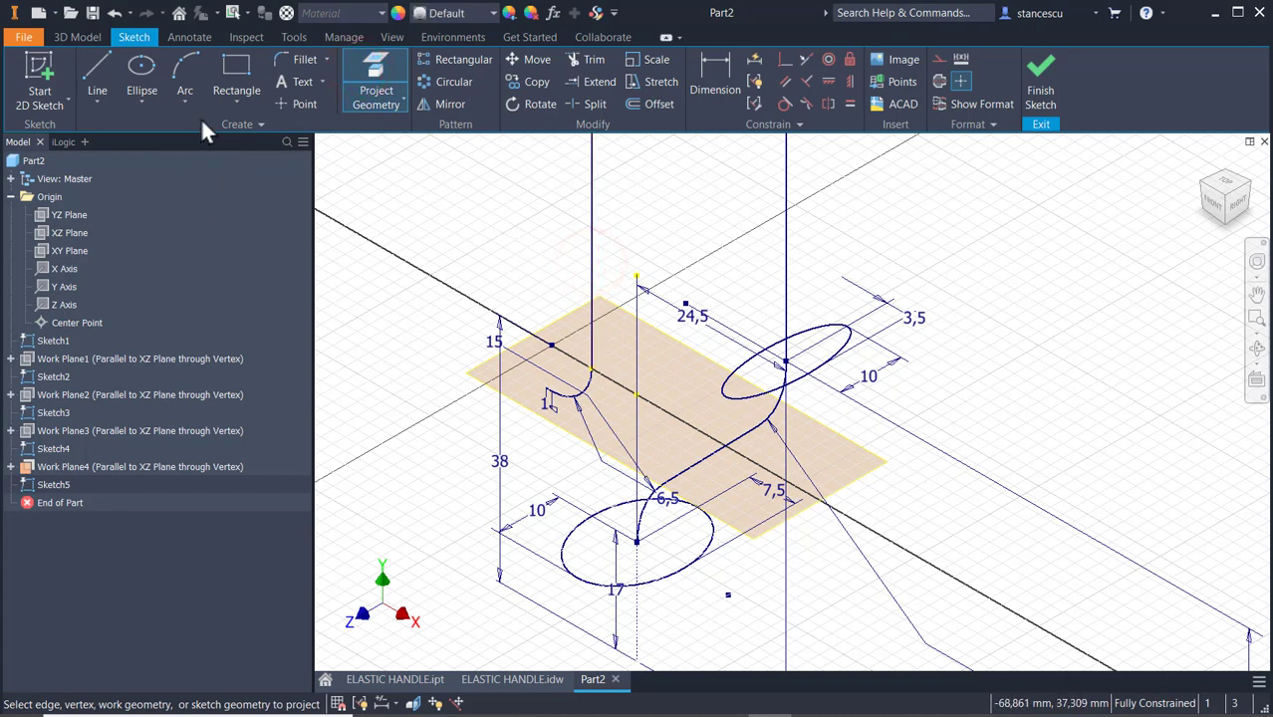
- Draw an ellipse centred on the projected point above the hook arc, about 3.8 mm in half-width along X
click(153, 73)
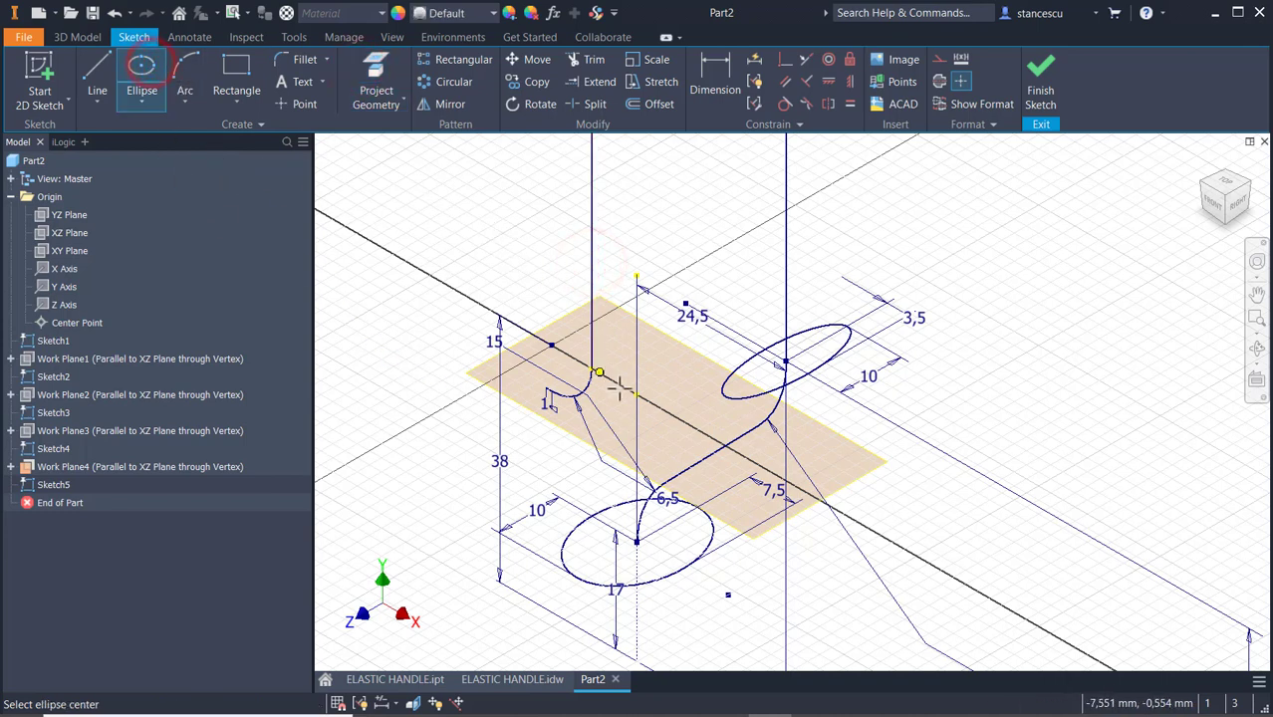
click(590, 369)
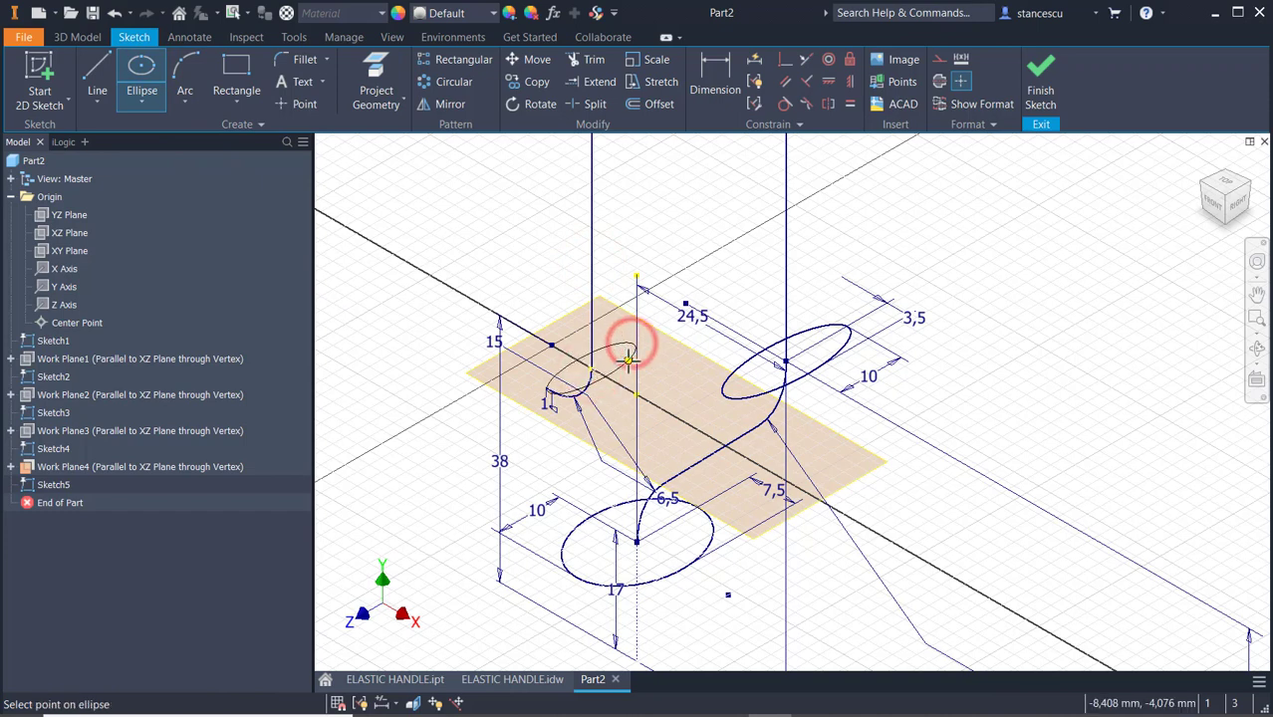
click(624, 375)
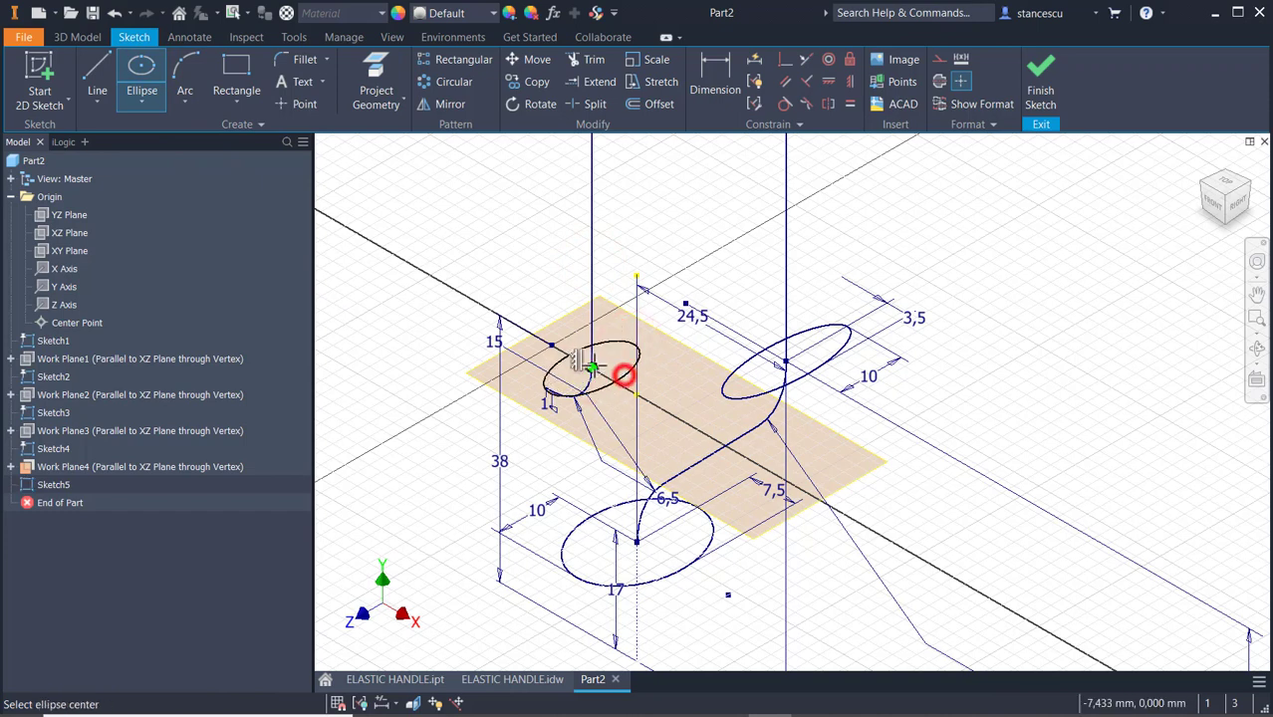
- Dimension the fourth ellipse's half-axes as 2.5 mm along X and 6 mm along Z
click(721, 62)
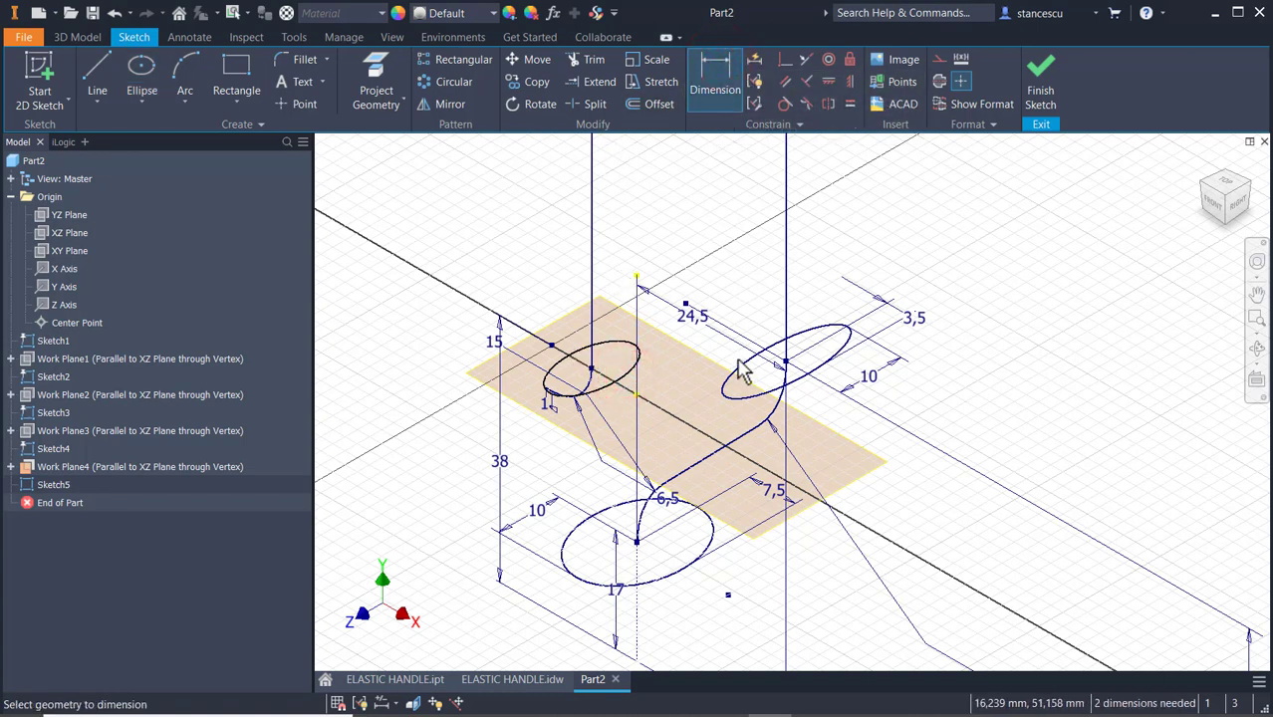
click(614, 369)
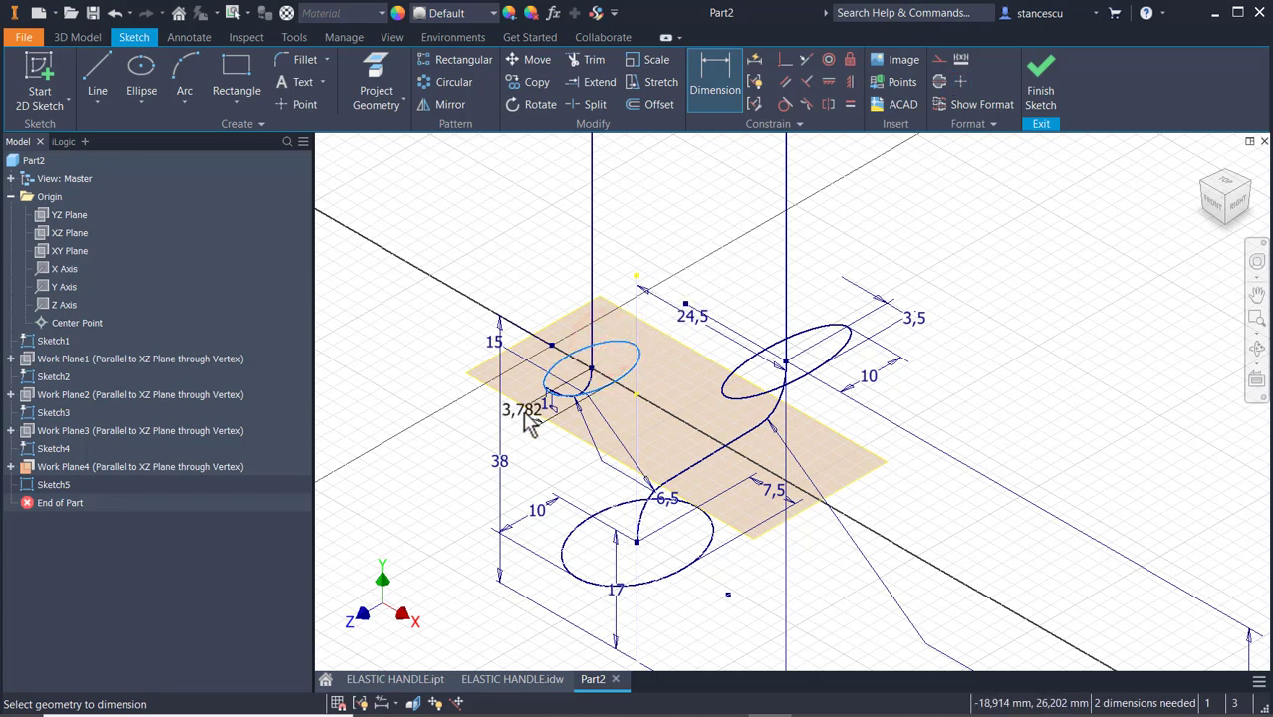
click(468, 438)
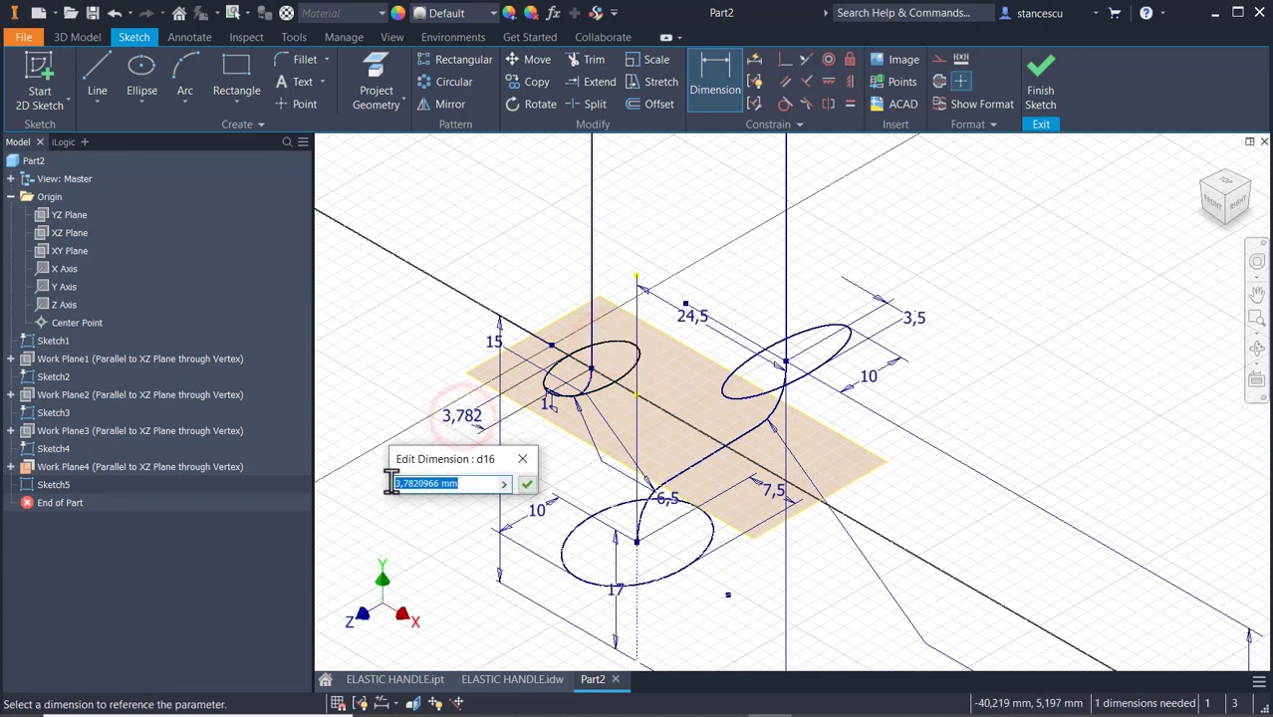
text(2,5)
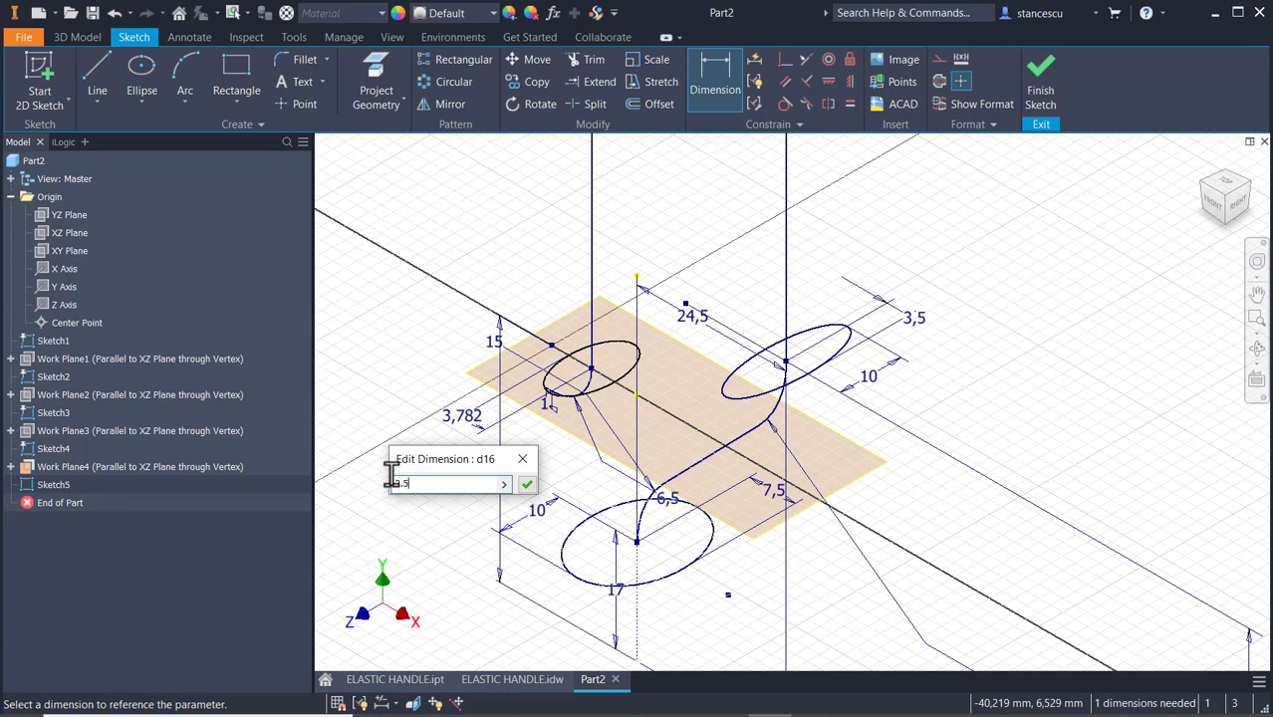
key(Return)
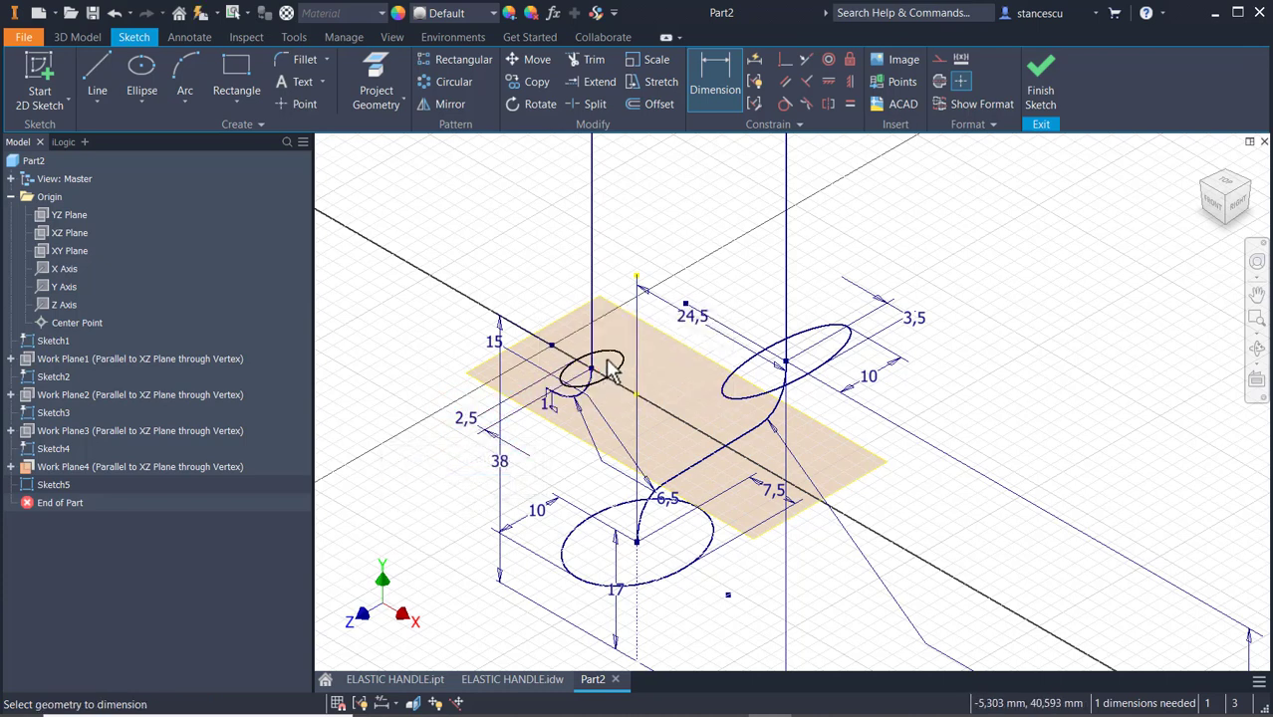
click(611, 364)
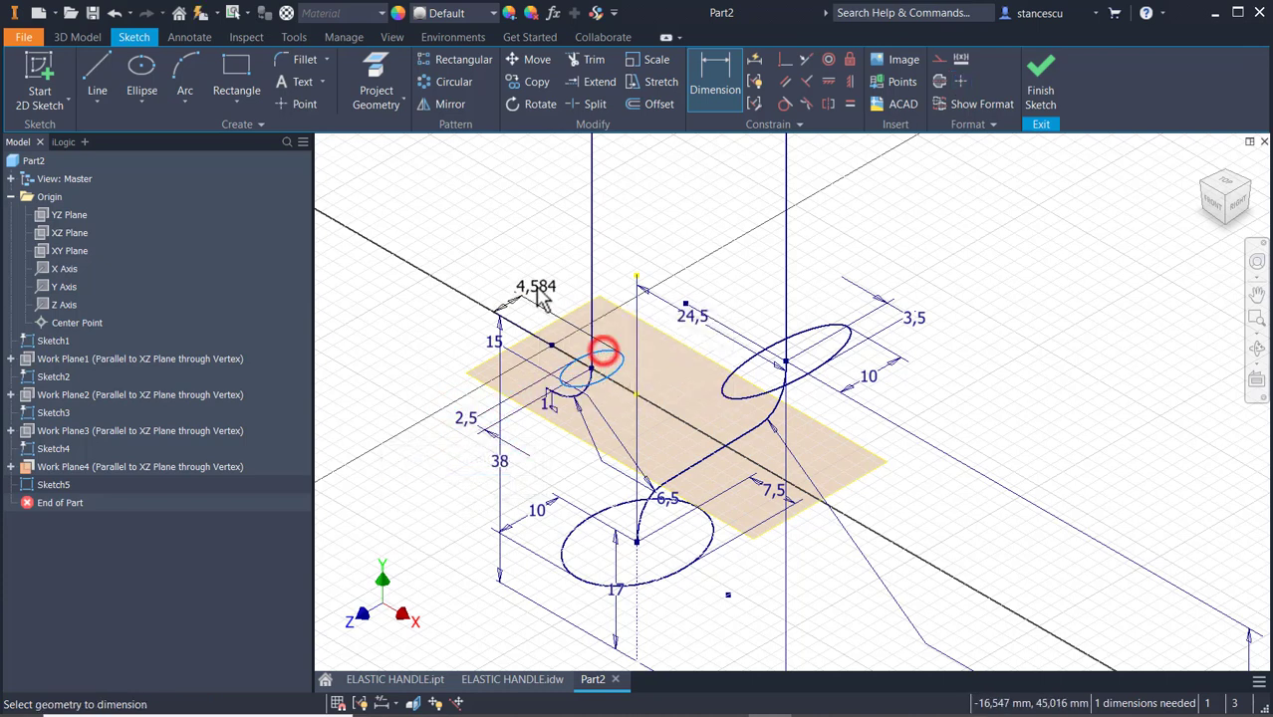
click(511, 291)
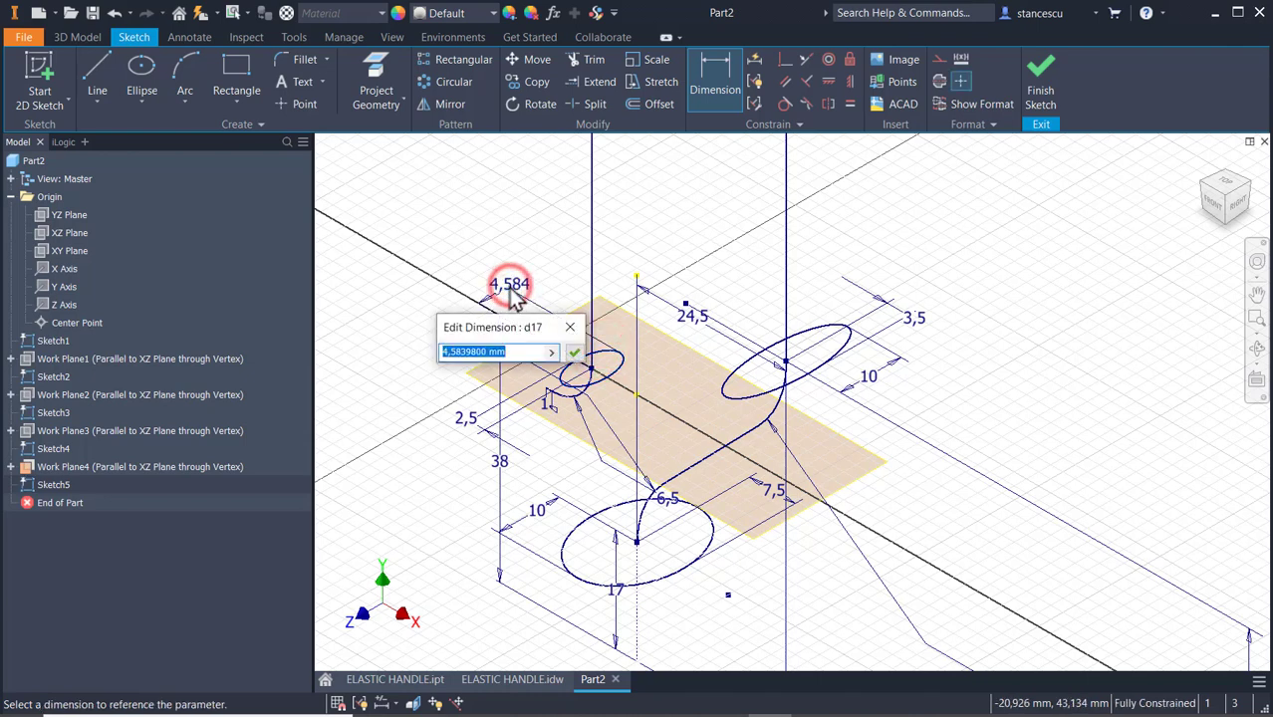
text(6)
key(Return)
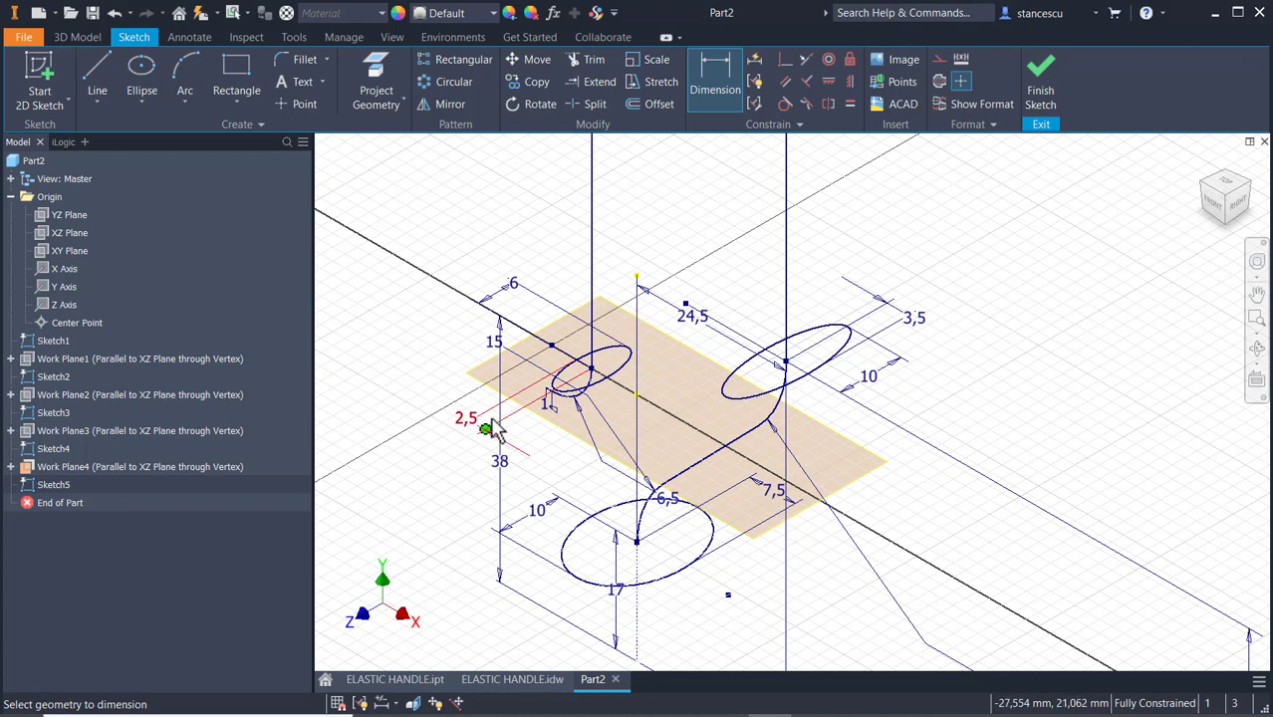
- Finish the fourth ellipse's sketch and hide the work plane it lies on
click(1041, 79)
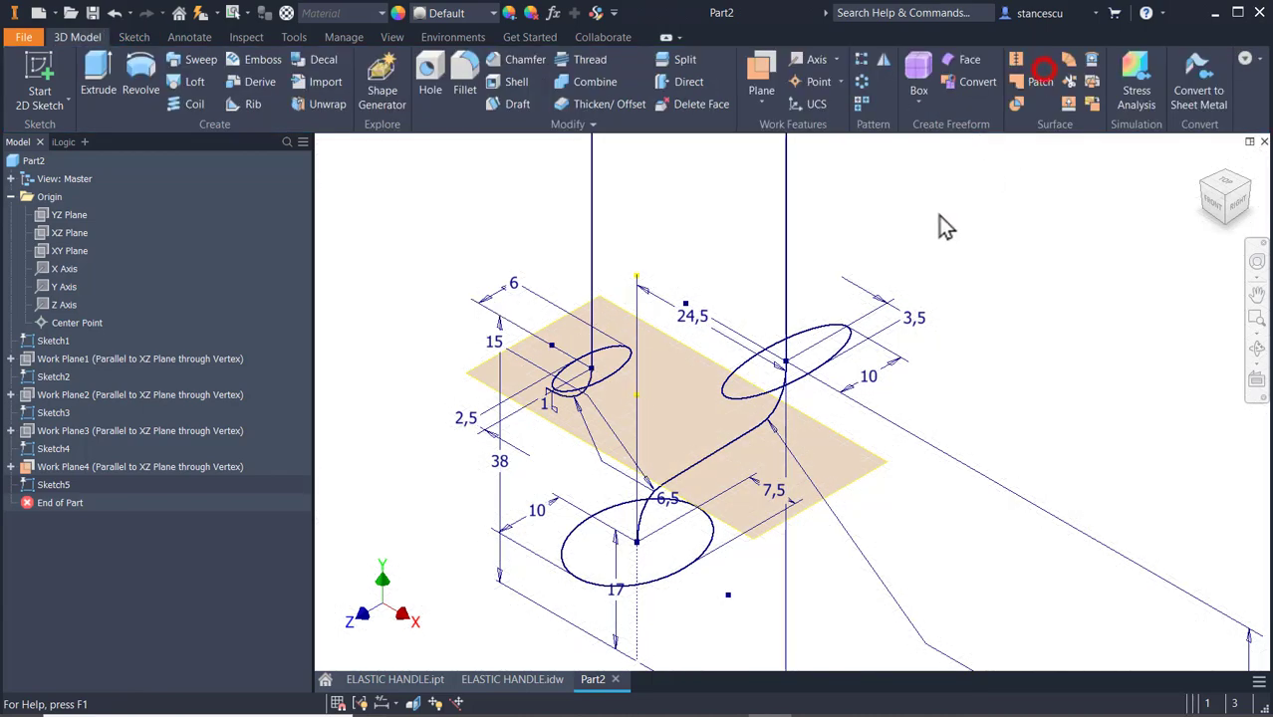
click(881, 458)
right_click(881, 458)
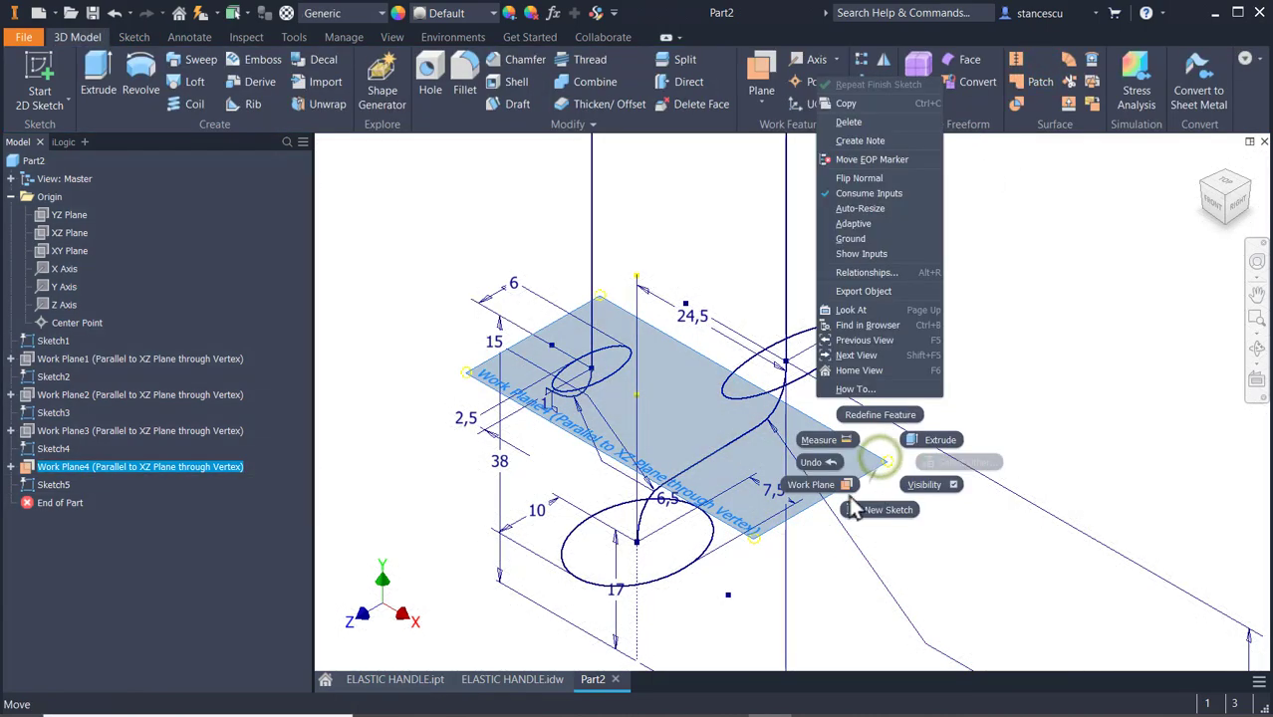
click(933, 489)
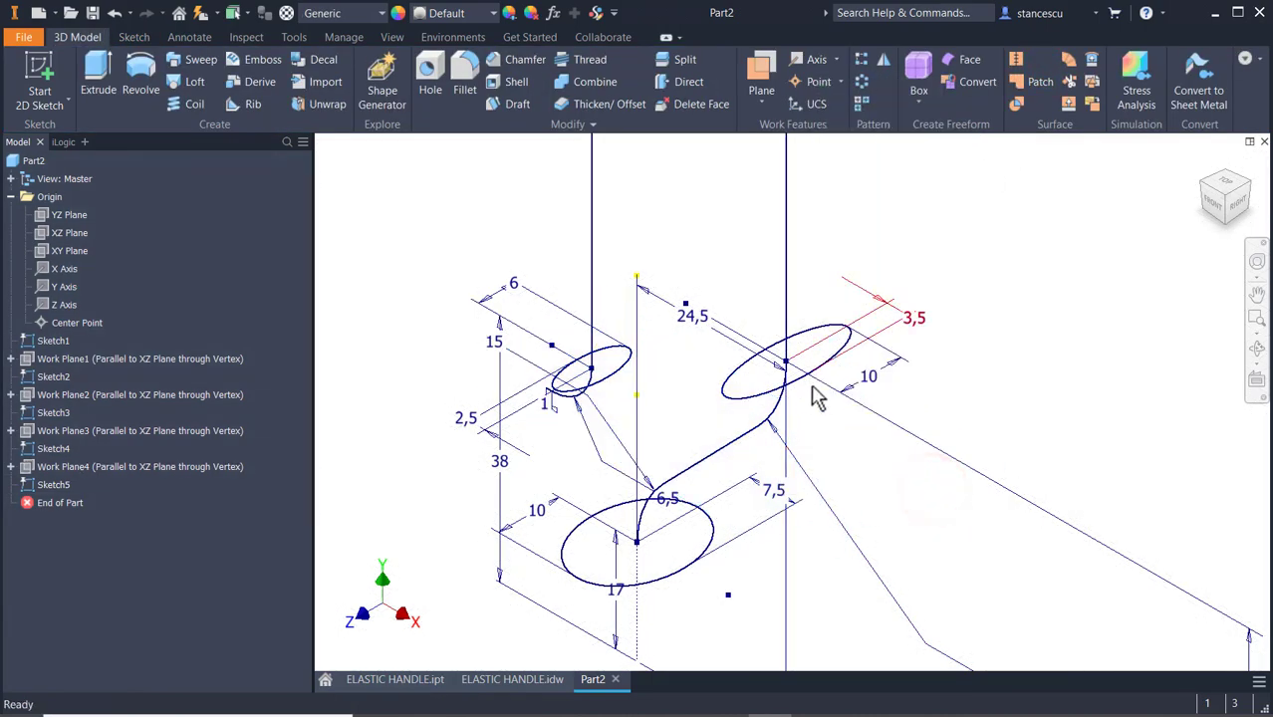
- Create a work plane normal to the 1 mm line at the hook's free end, passing through that line's endpoint
click(1202, 188)
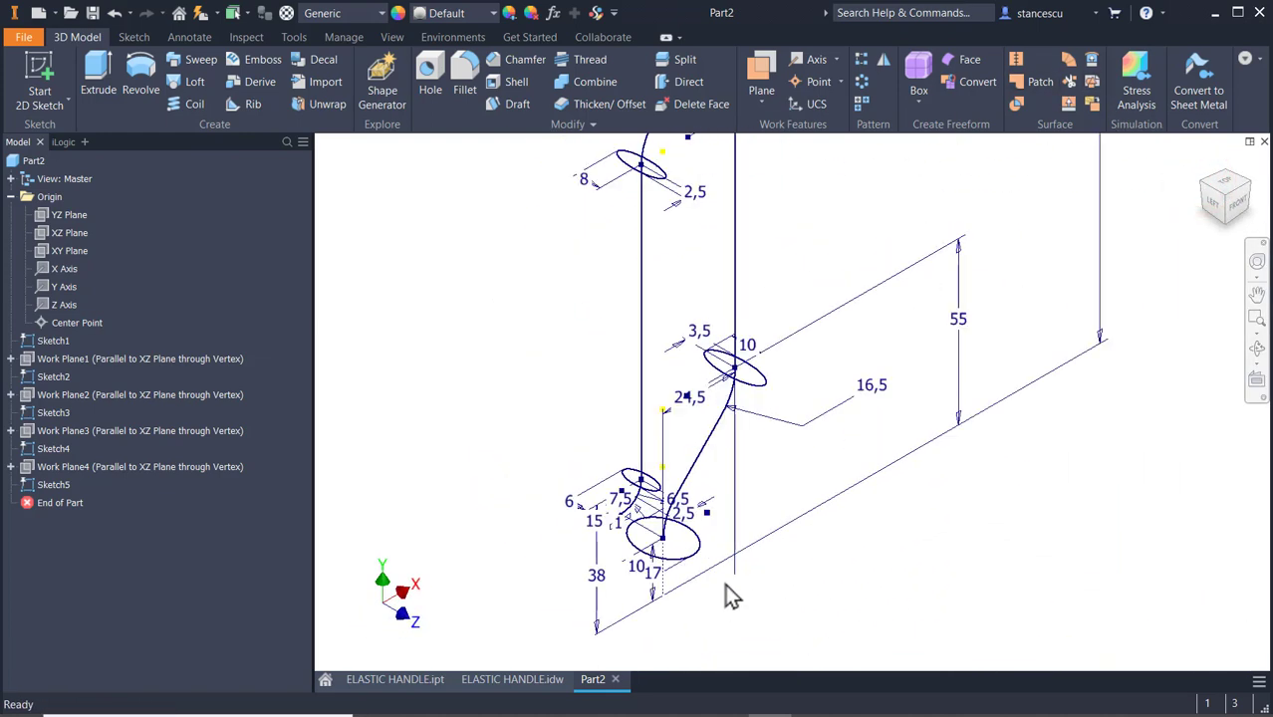
scroll(610, 463, up, 5)
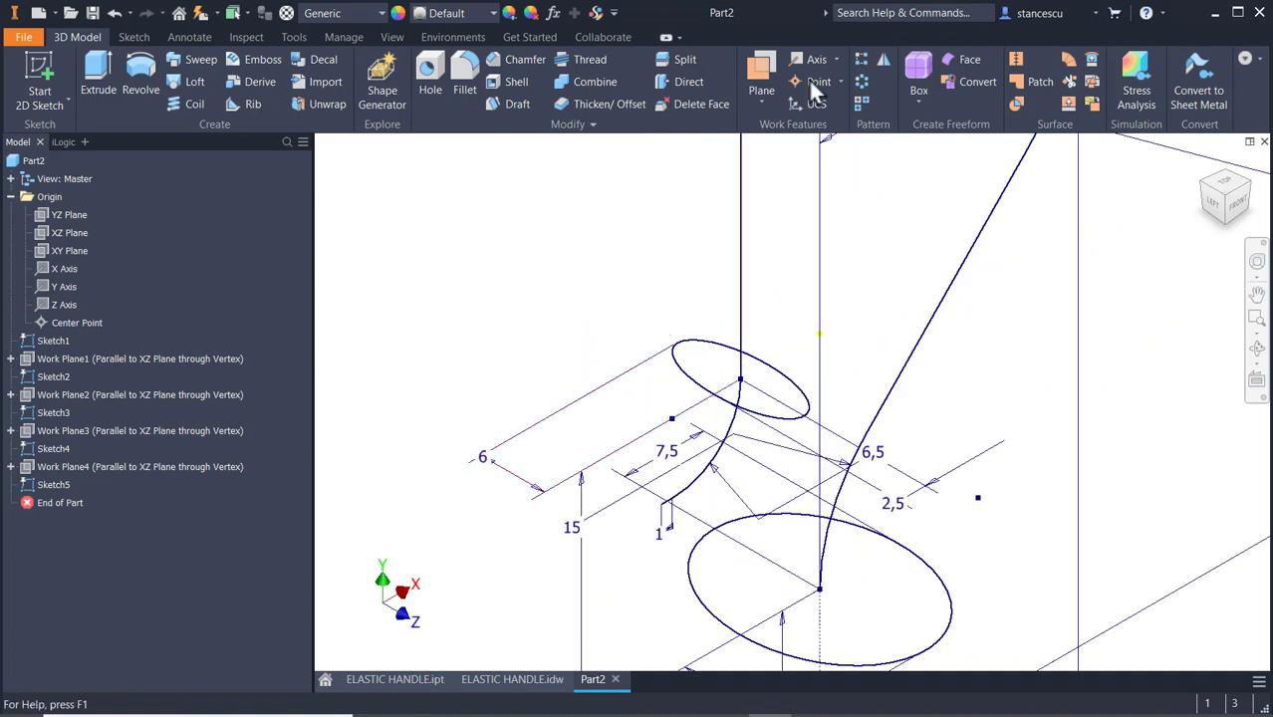
click(749, 76)
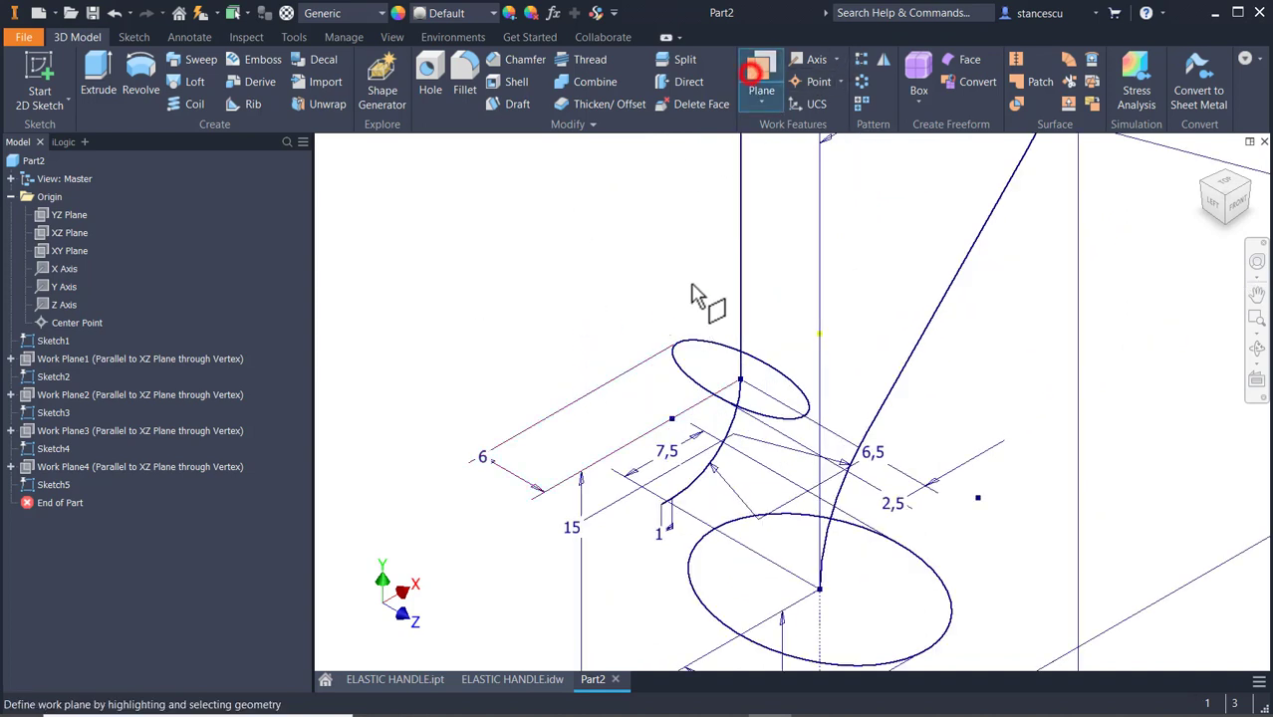
click(661, 505)
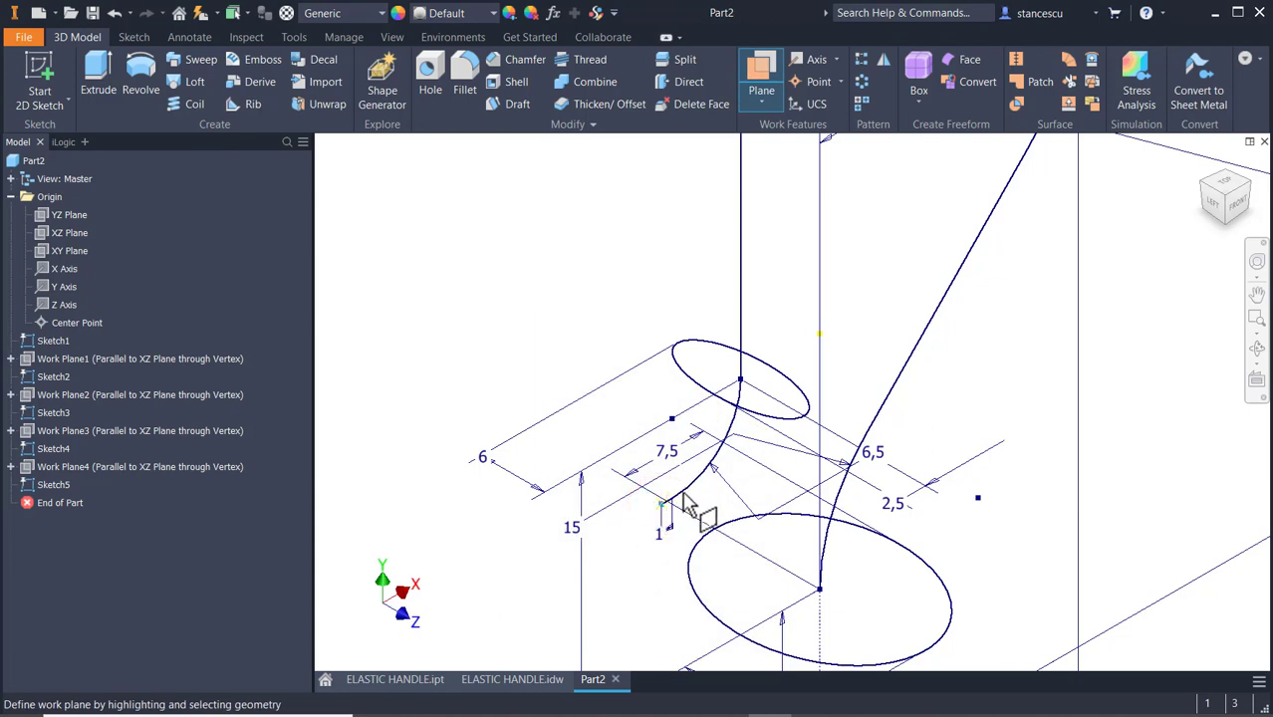
scroll(683, 508, up, 5)
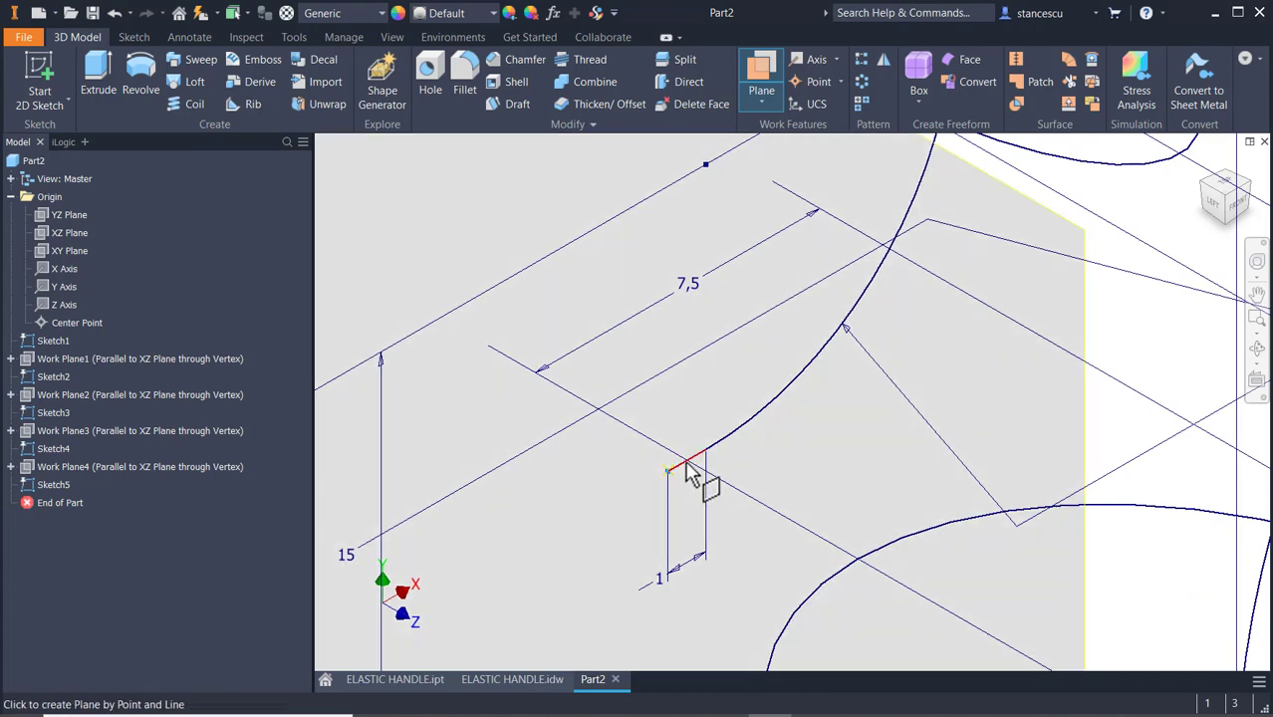
click(687, 462)
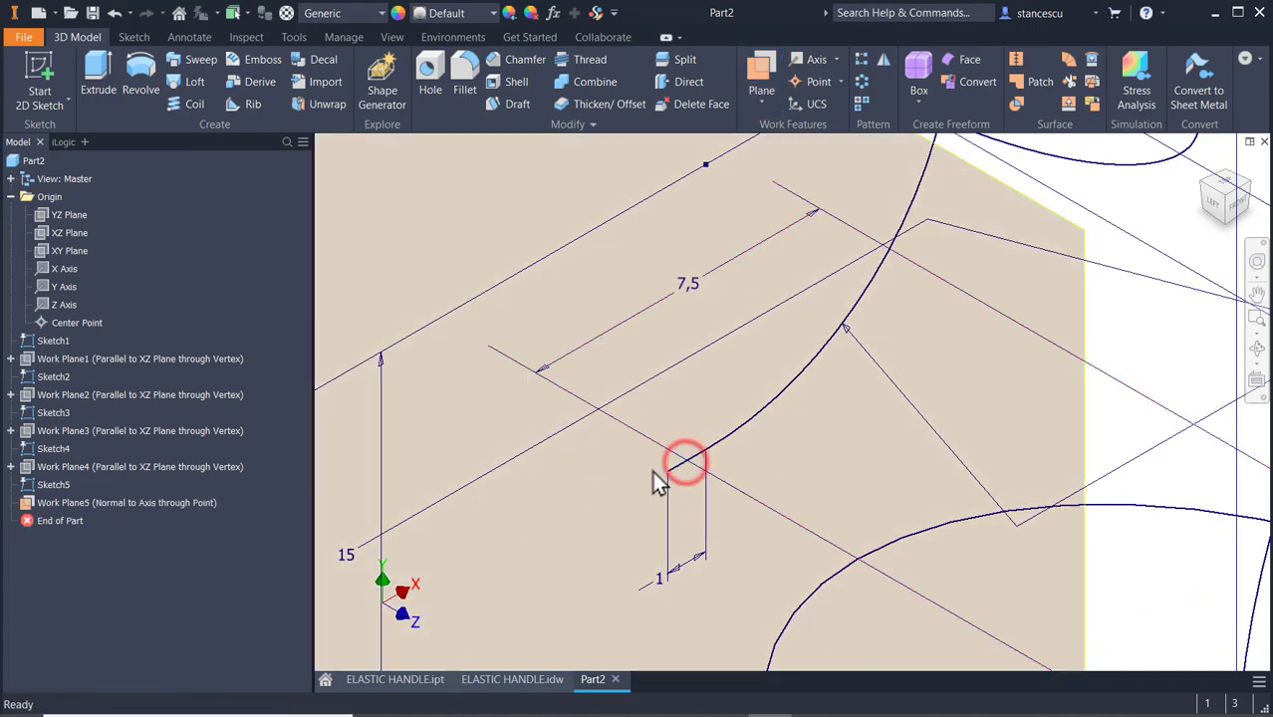
- Start a sketch on the work plane at the hook's free end and project the endpoint of the 1 mm line
scroll(881, 393, down, 4)
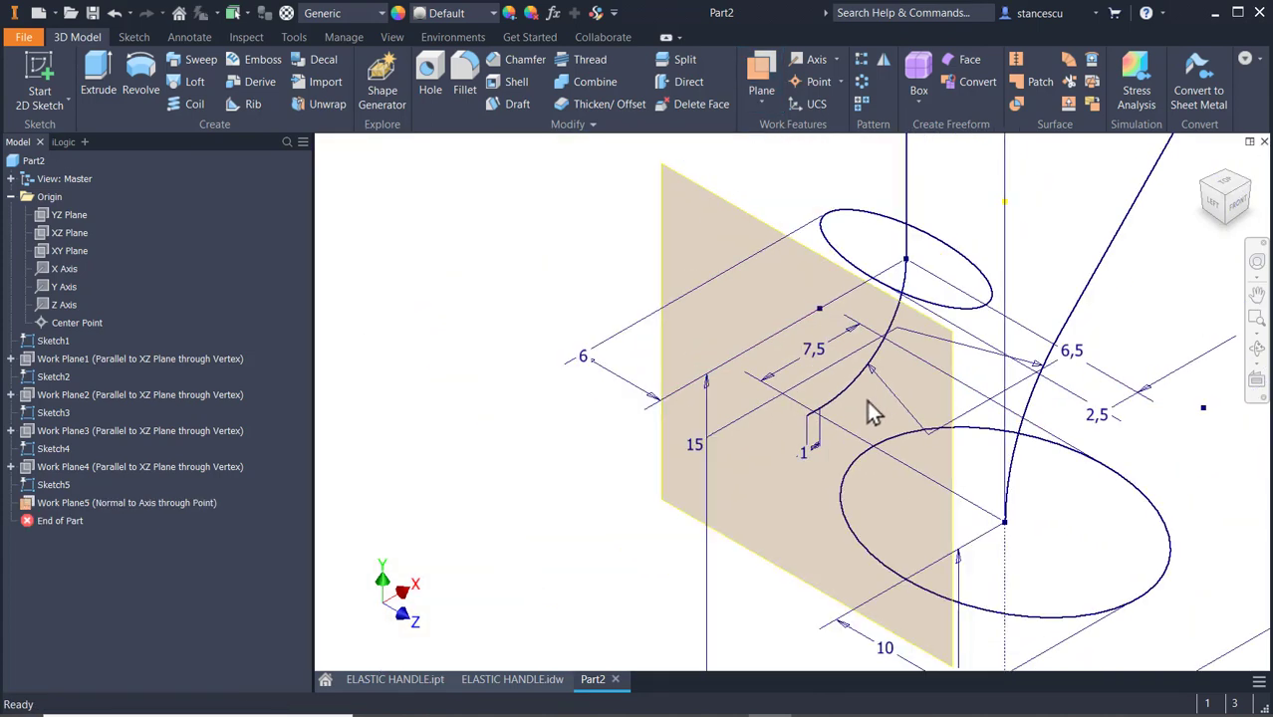
click(735, 204)
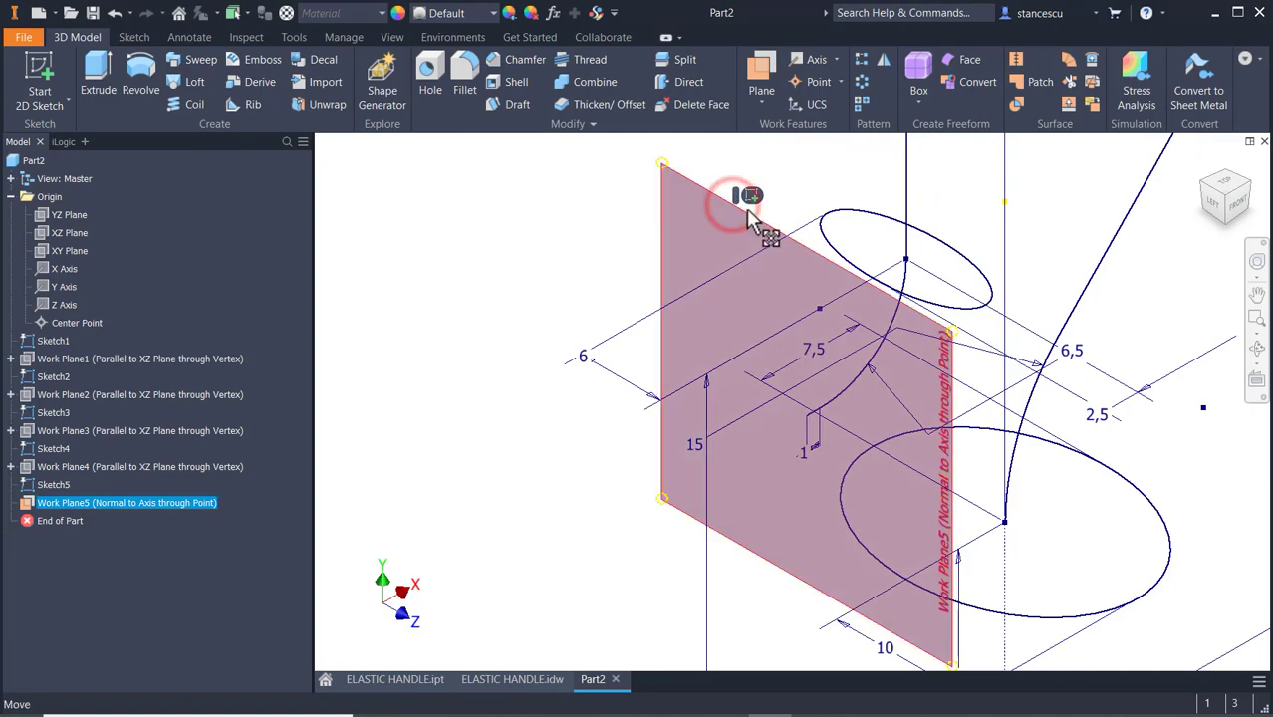
click(749, 196)
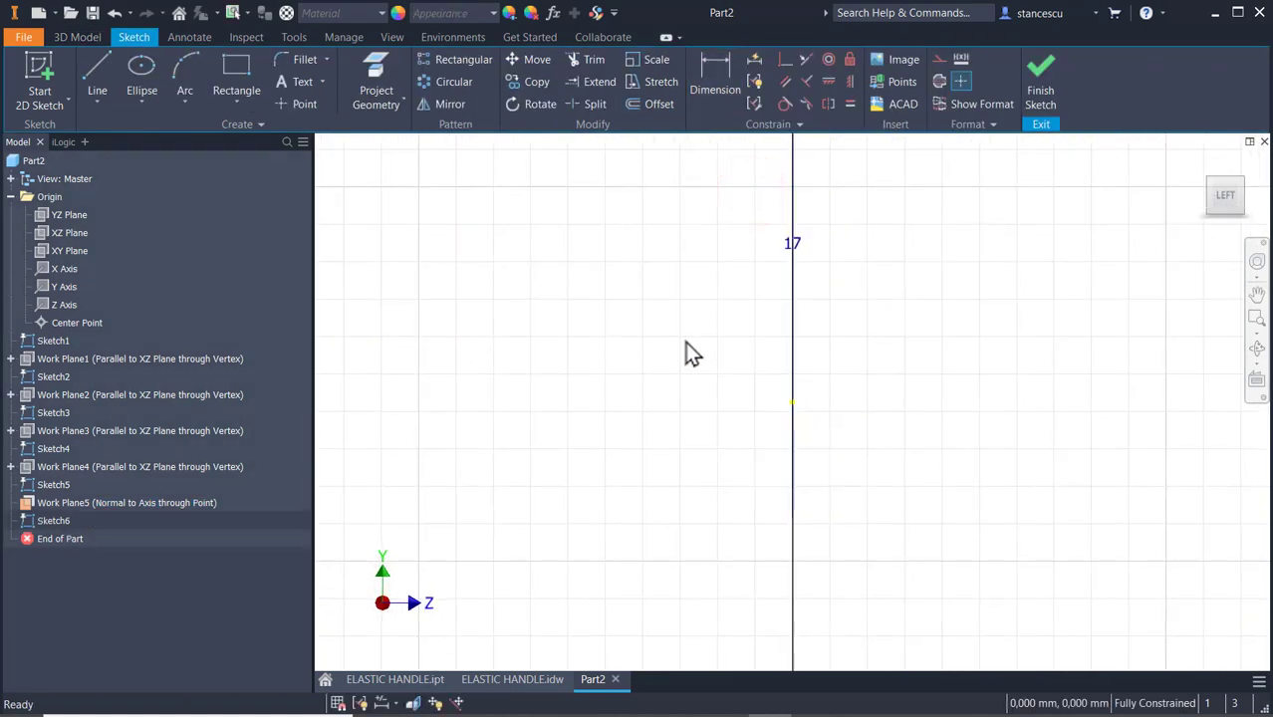
key(F5)
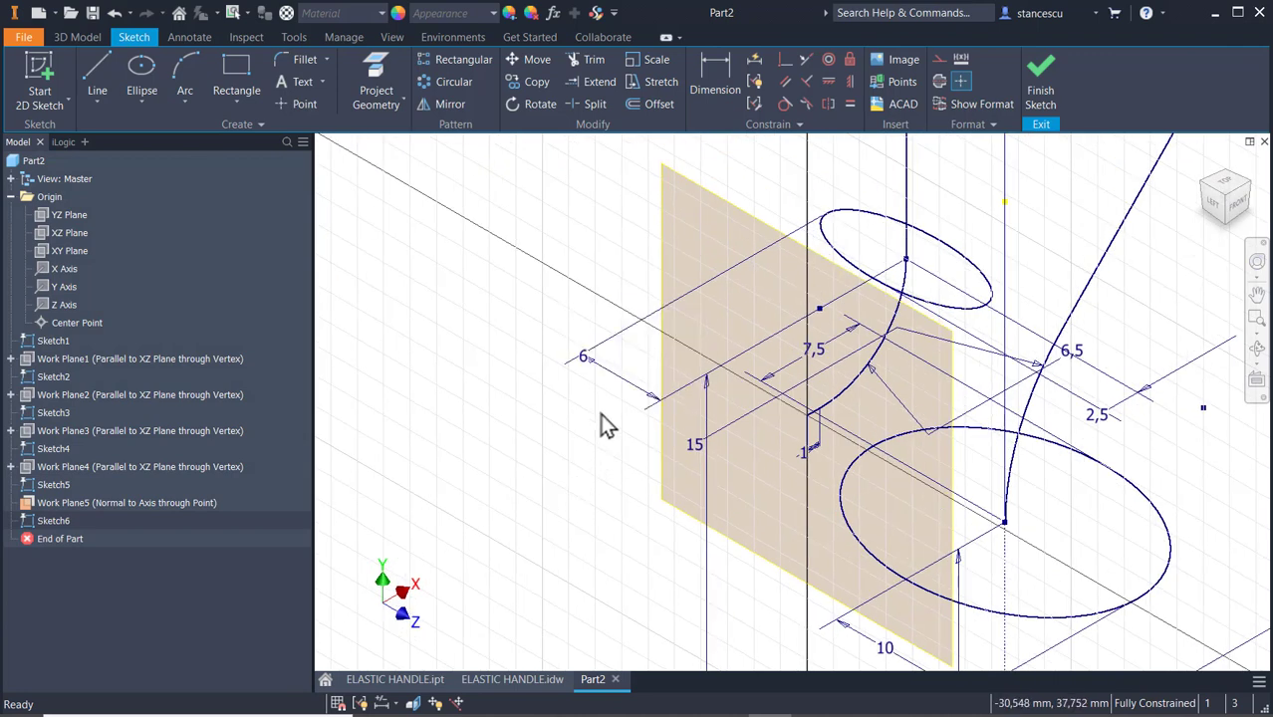
click(370, 66)
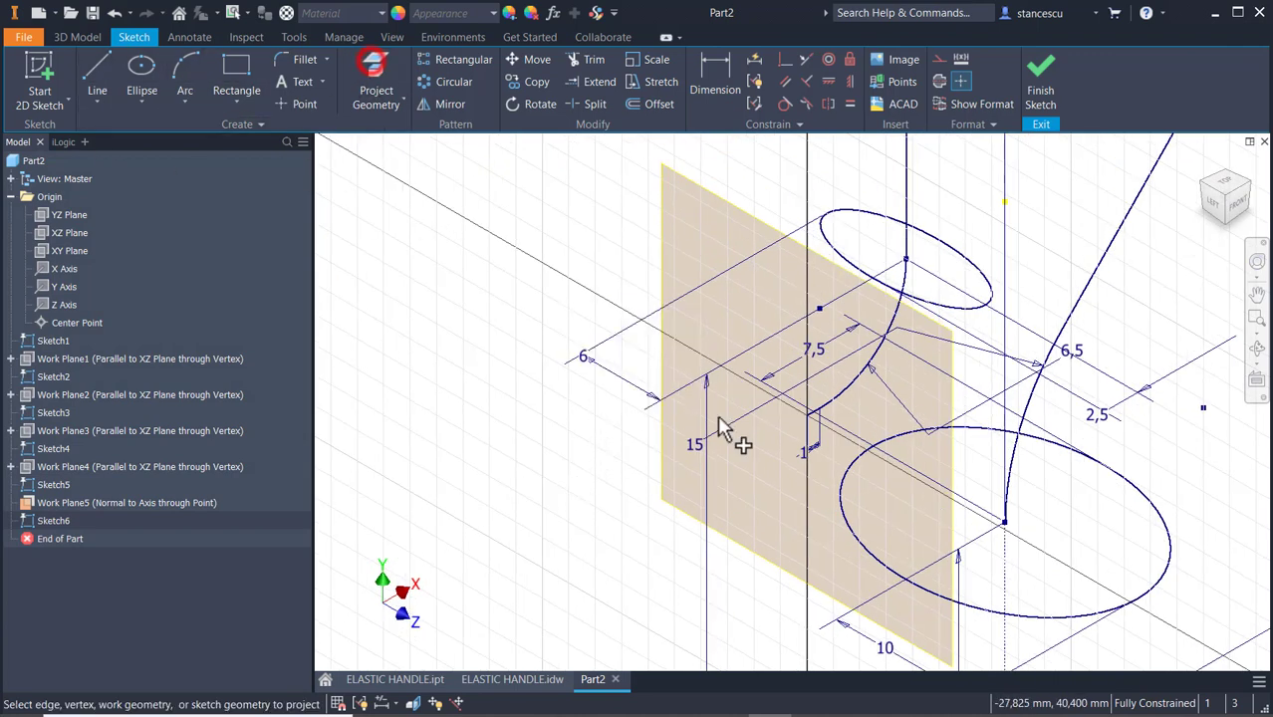
click(808, 416)
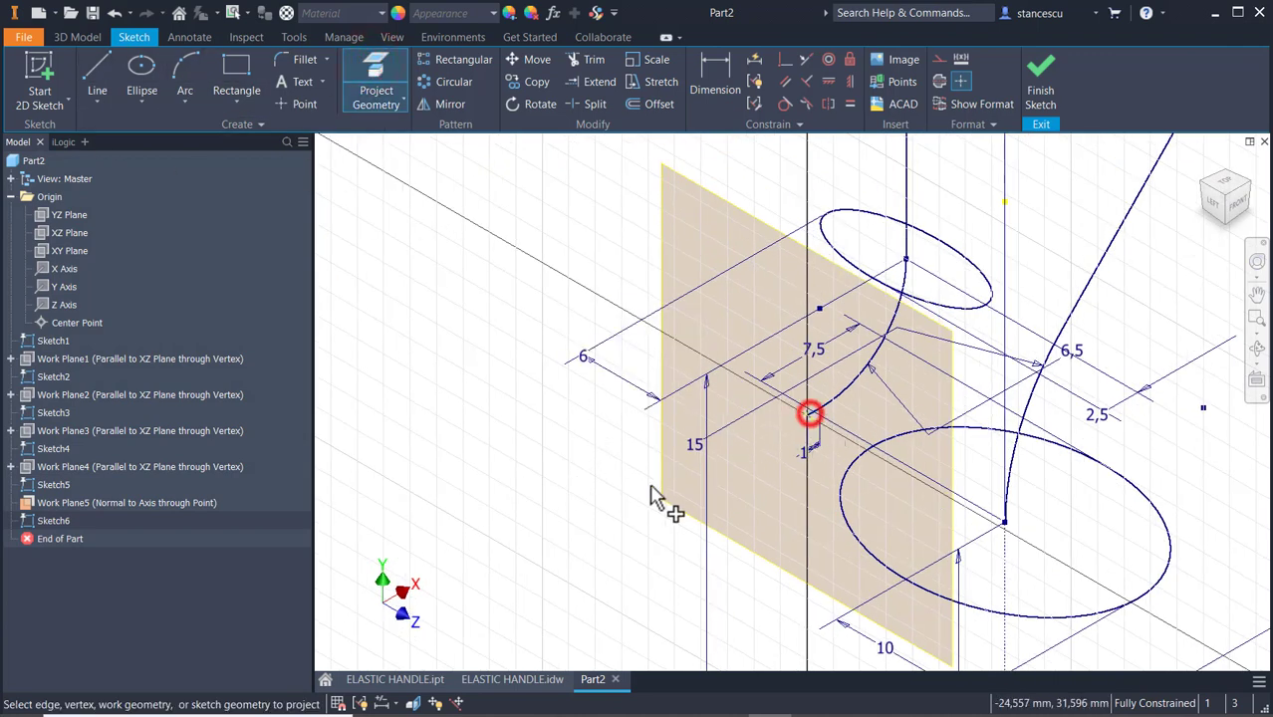
- Draw an ellipse centred on the projected hook endpoint, with half-axes of about 6.5 mm along Y and 9 mm along Z
click(149, 76)
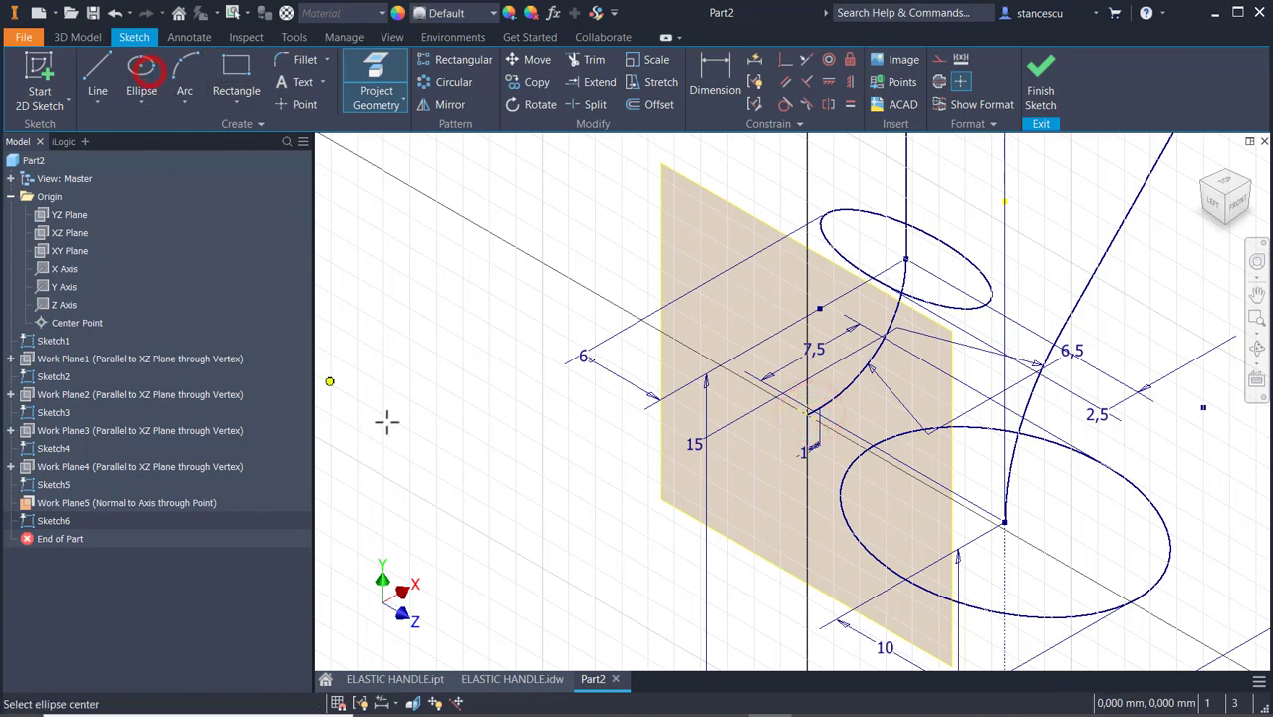
click(808, 415)
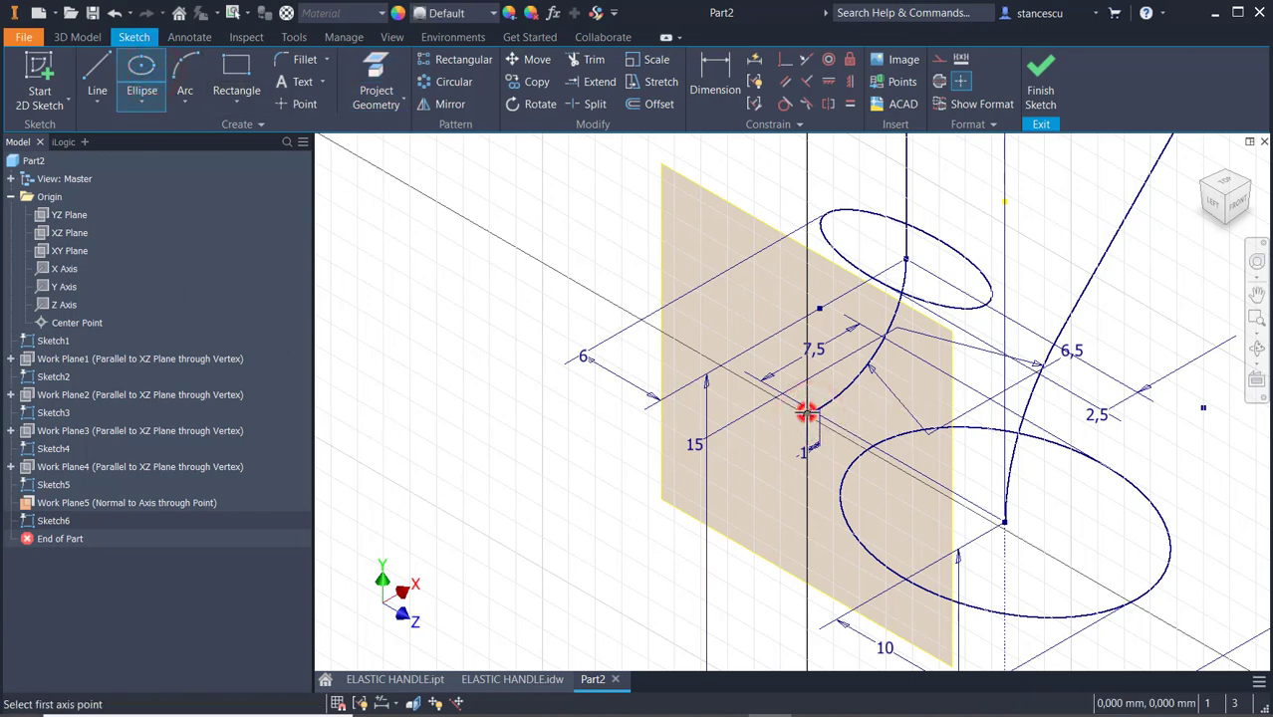
click(808, 515)
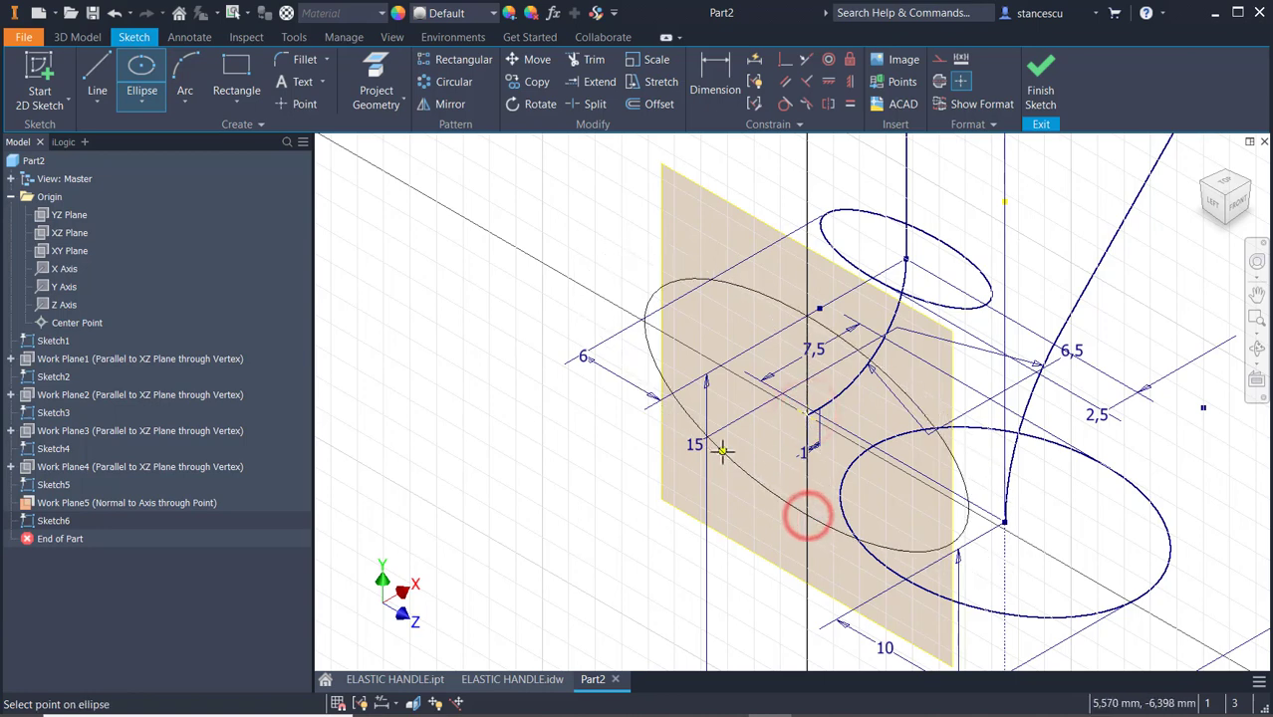
click(731, 447)
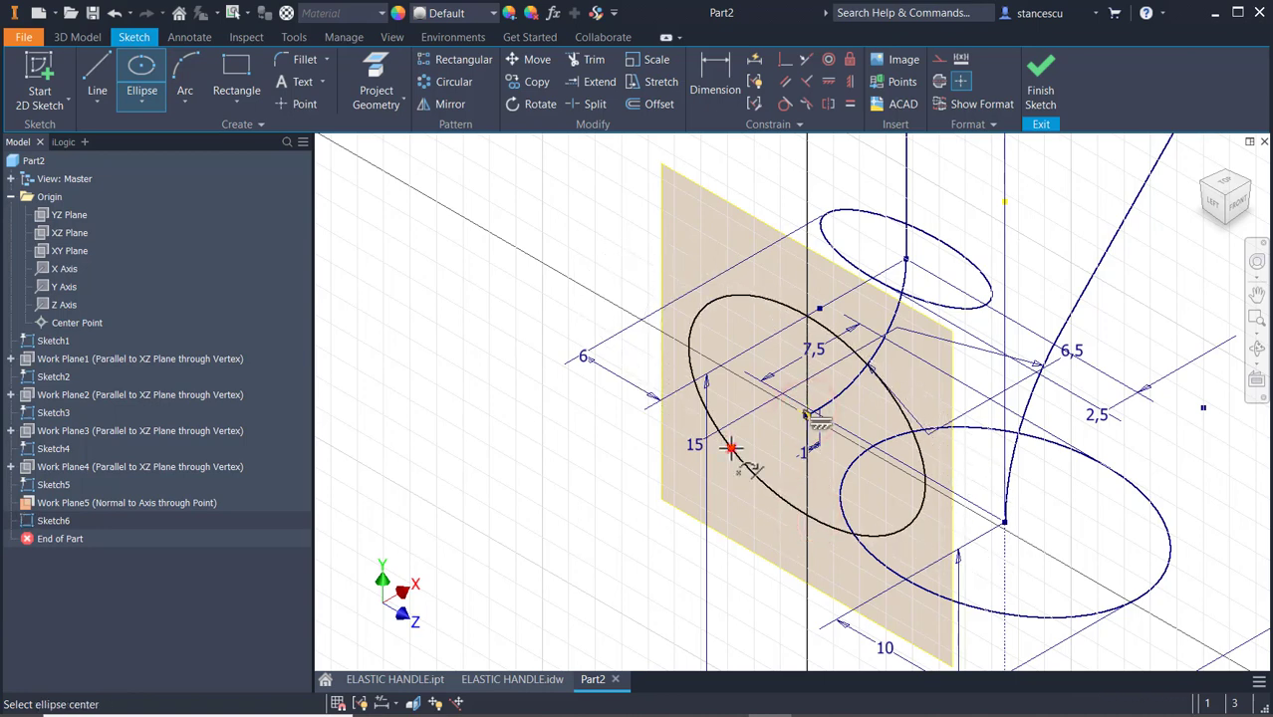
- Dimension the hook-end ellipse's half-axes as 3.5 mm along Y and 6 mm along Z
click(713, 82)
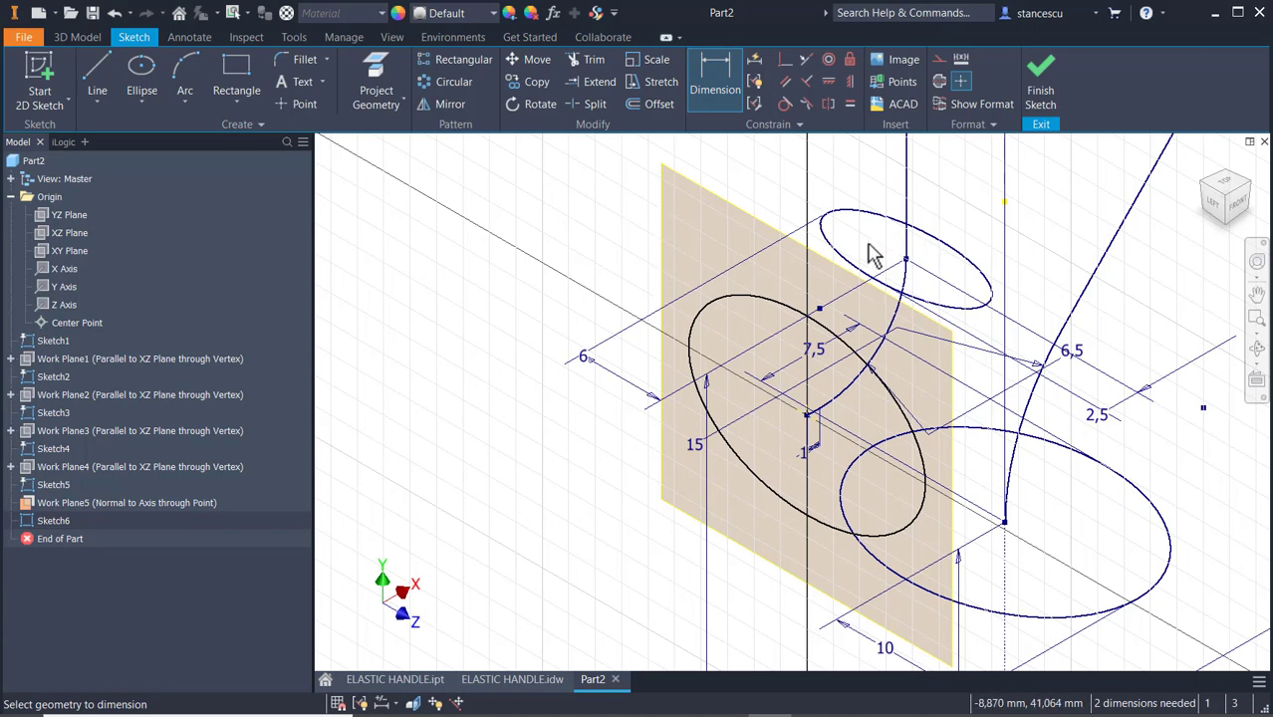
click(761, 302)
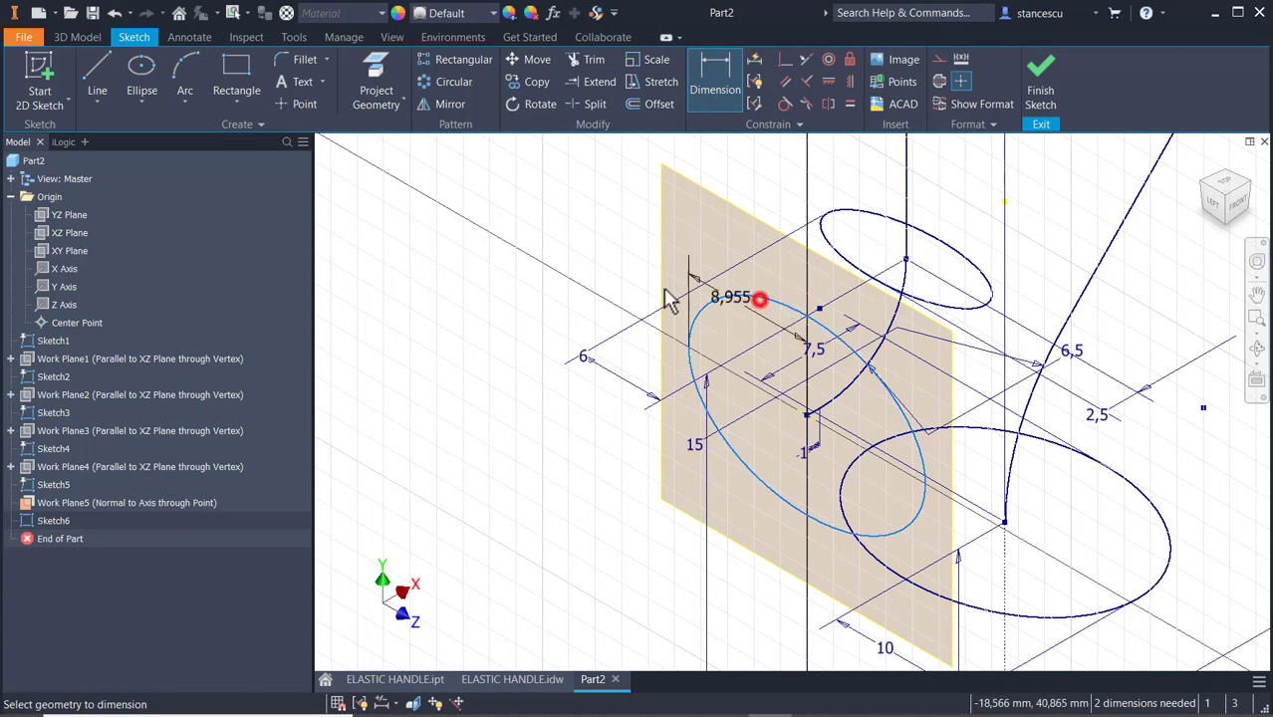
click(601, 279)
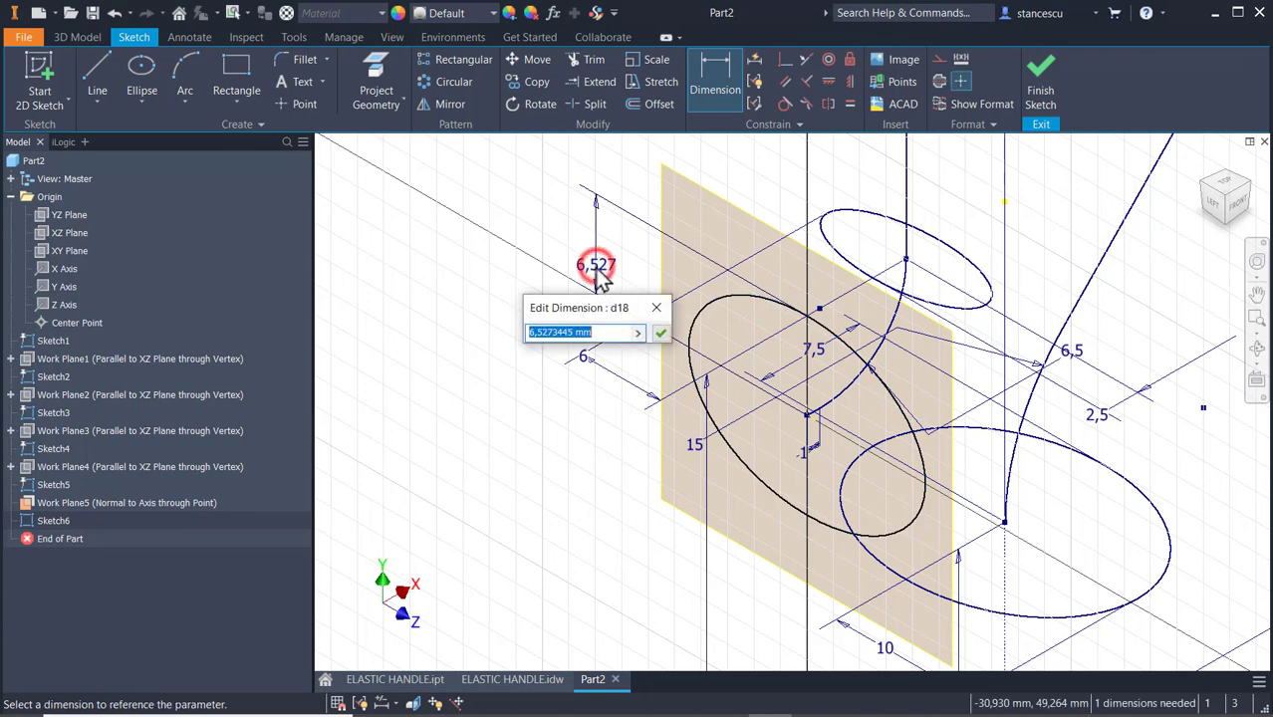
text(3)
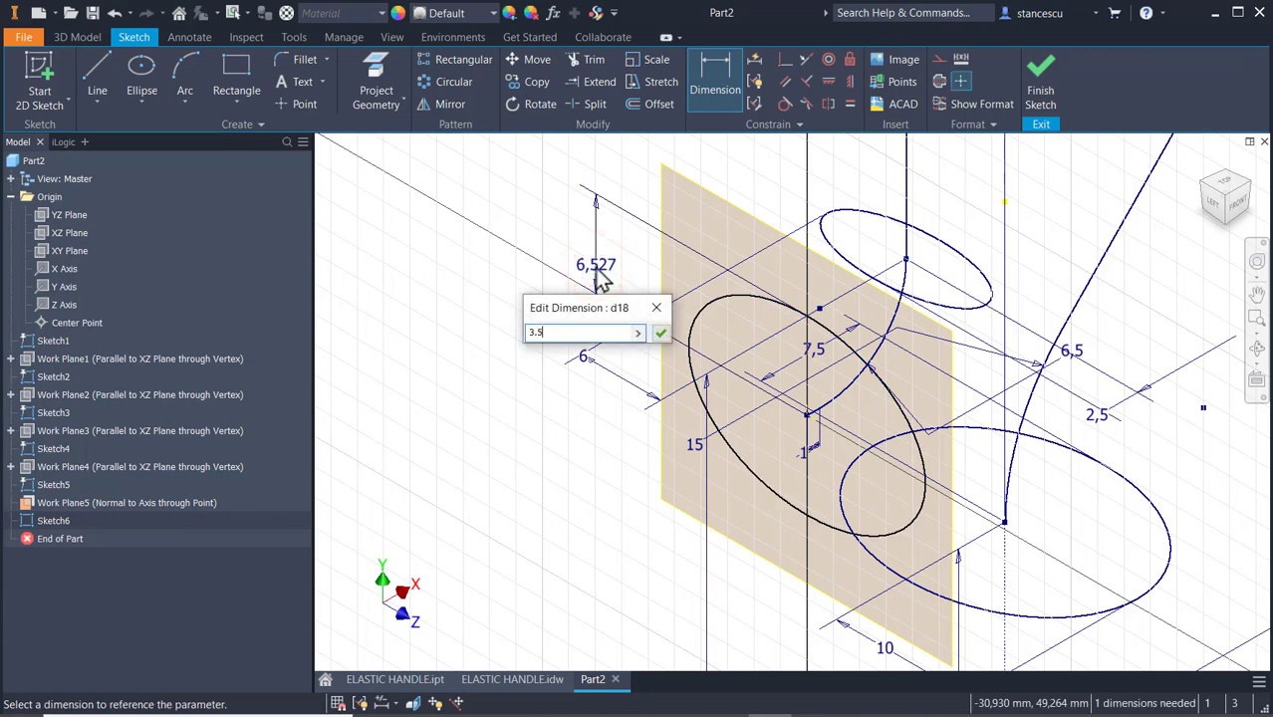
text(.5)
key(Return)
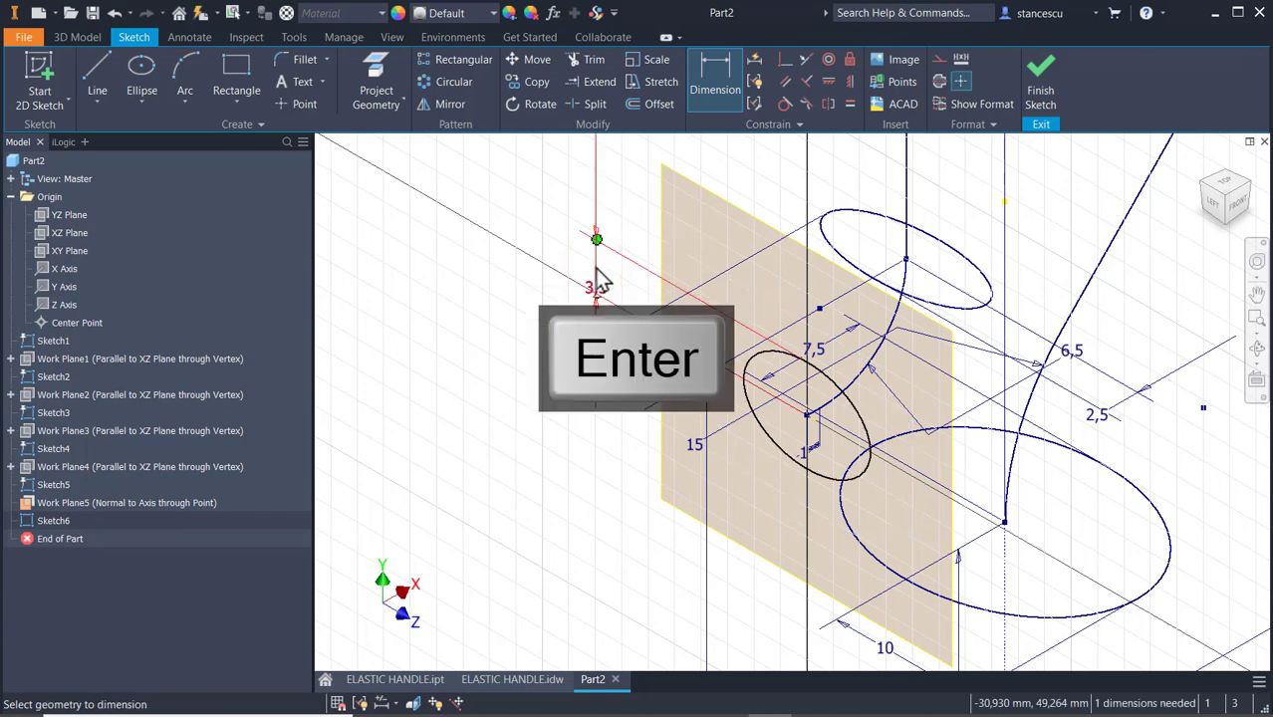
click(769, 366)
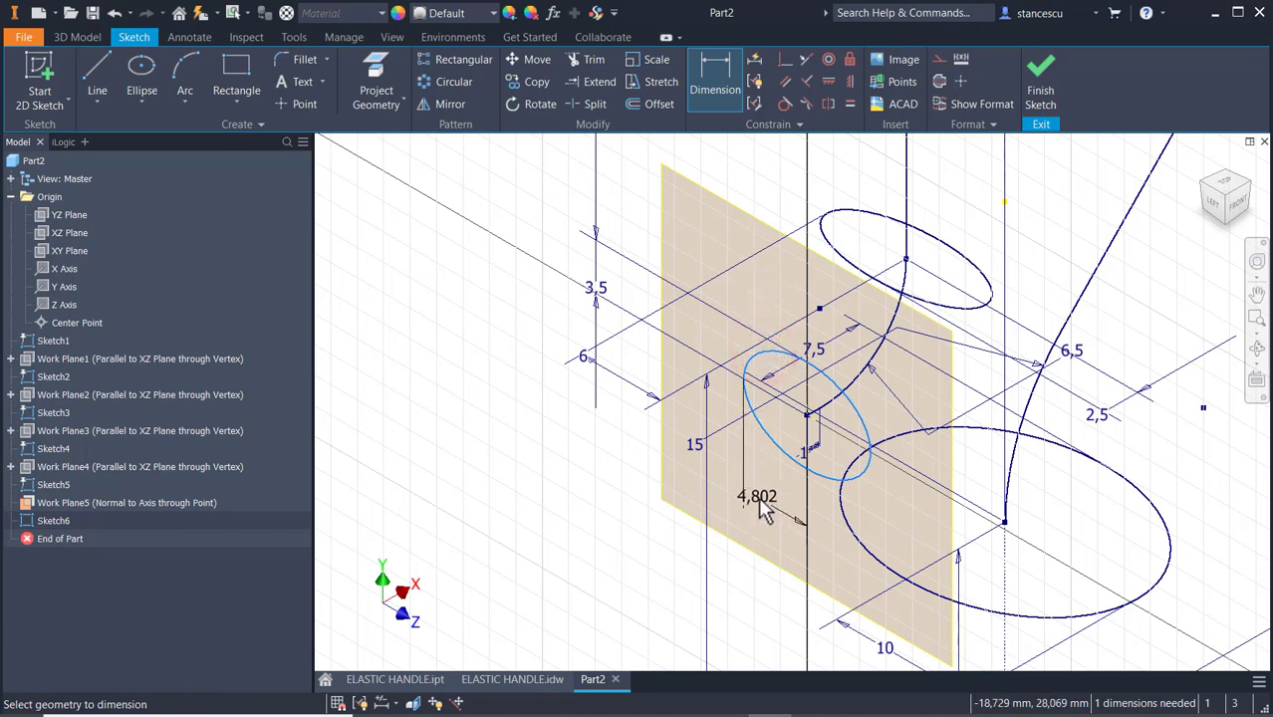
click(782, 544)
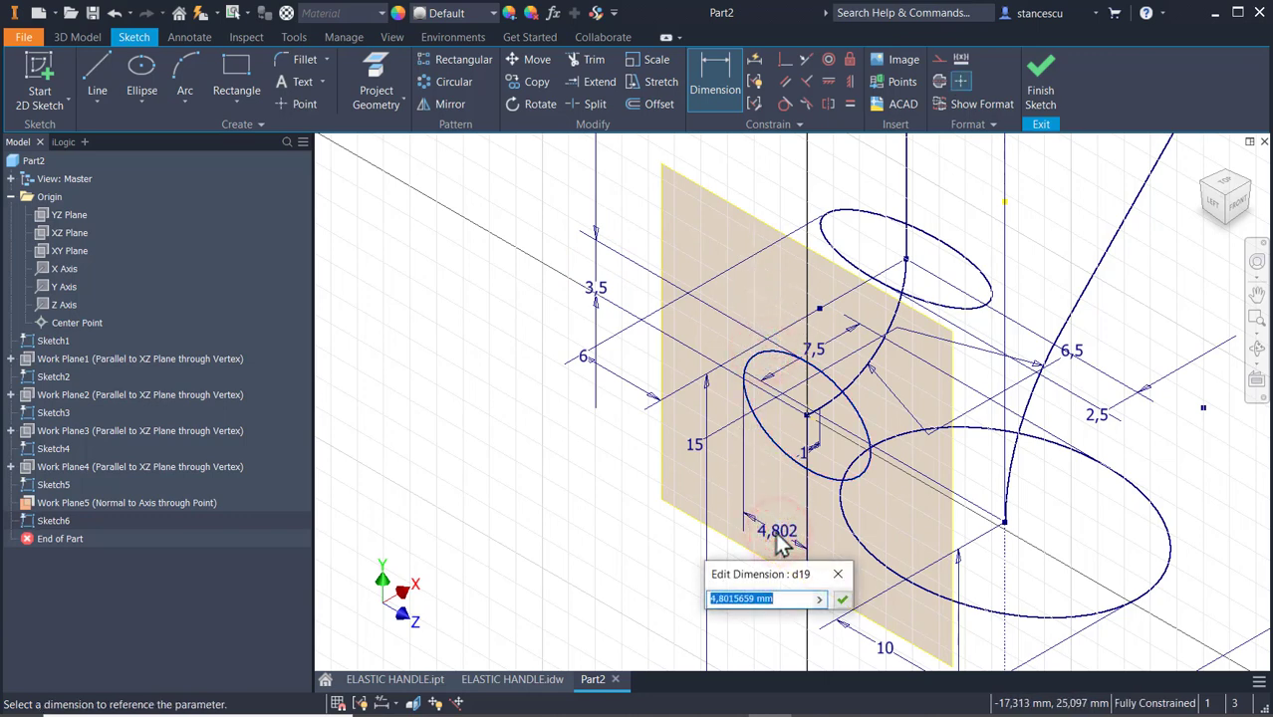
key(Return)
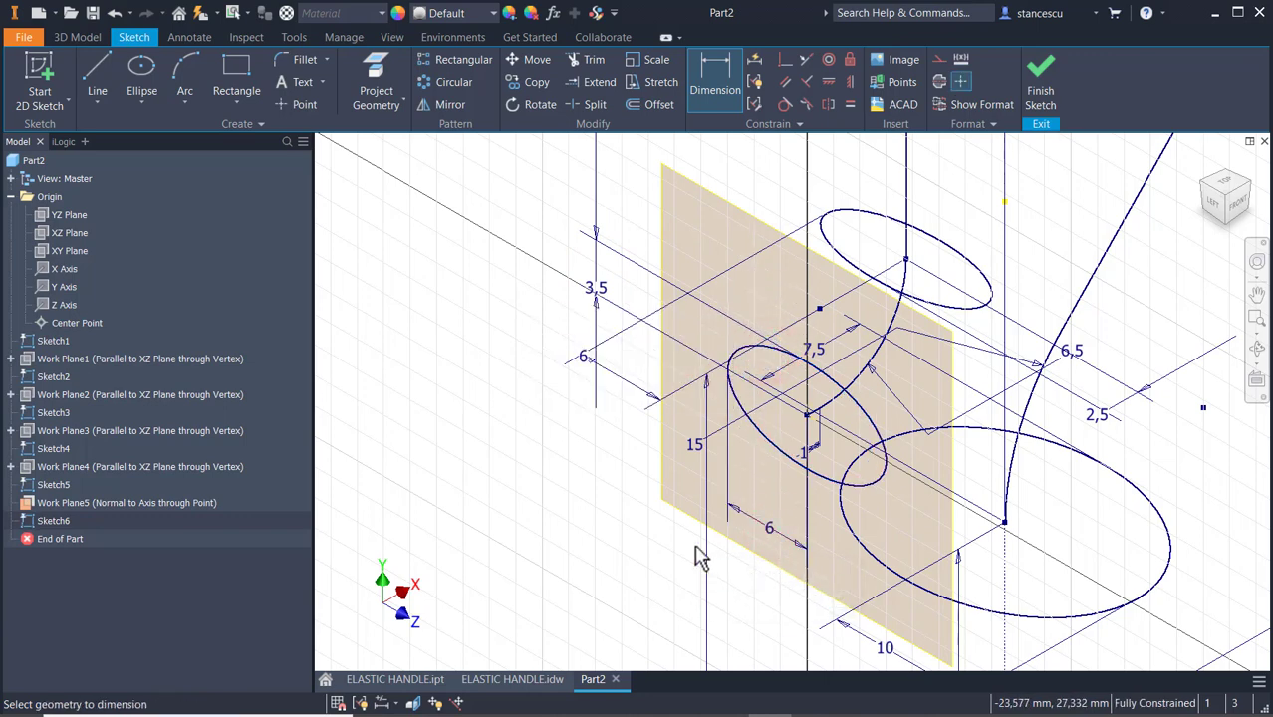
- Finish the hook-end ellipse sketch and hide the work plane normal to the path's end
click(1041, 90)
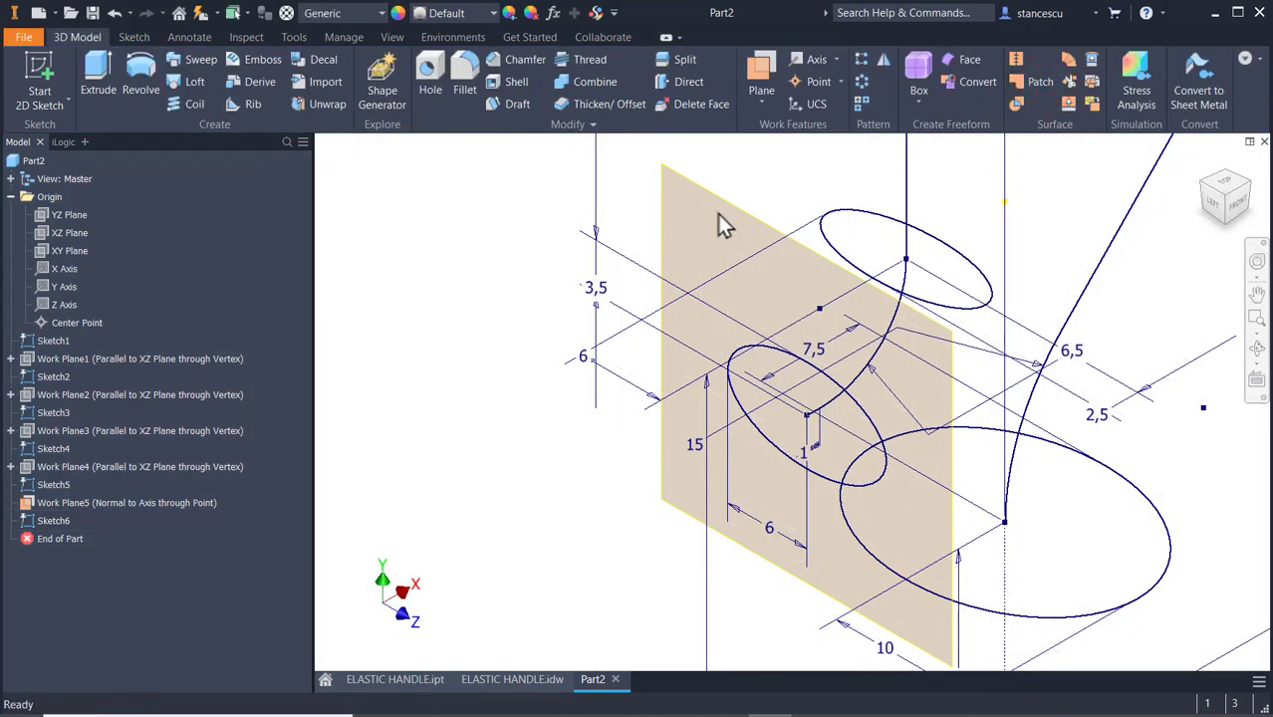
right_click(747, 213)
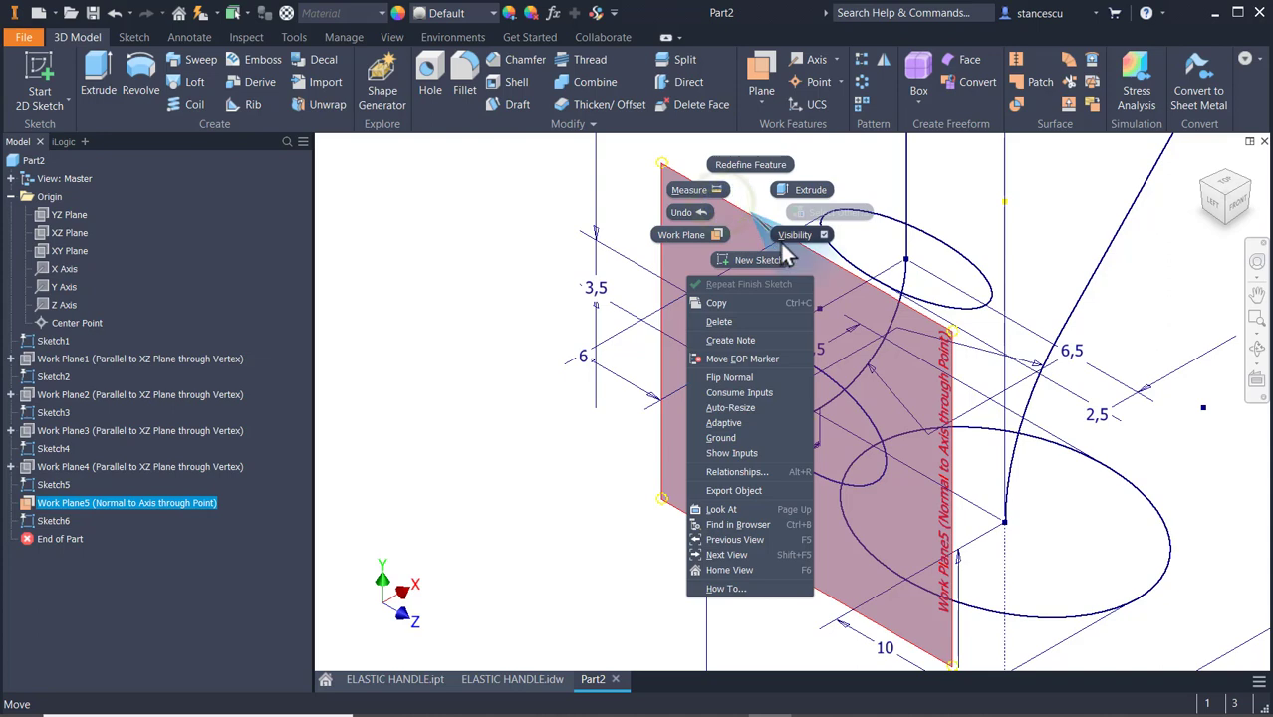
click(787, 243)
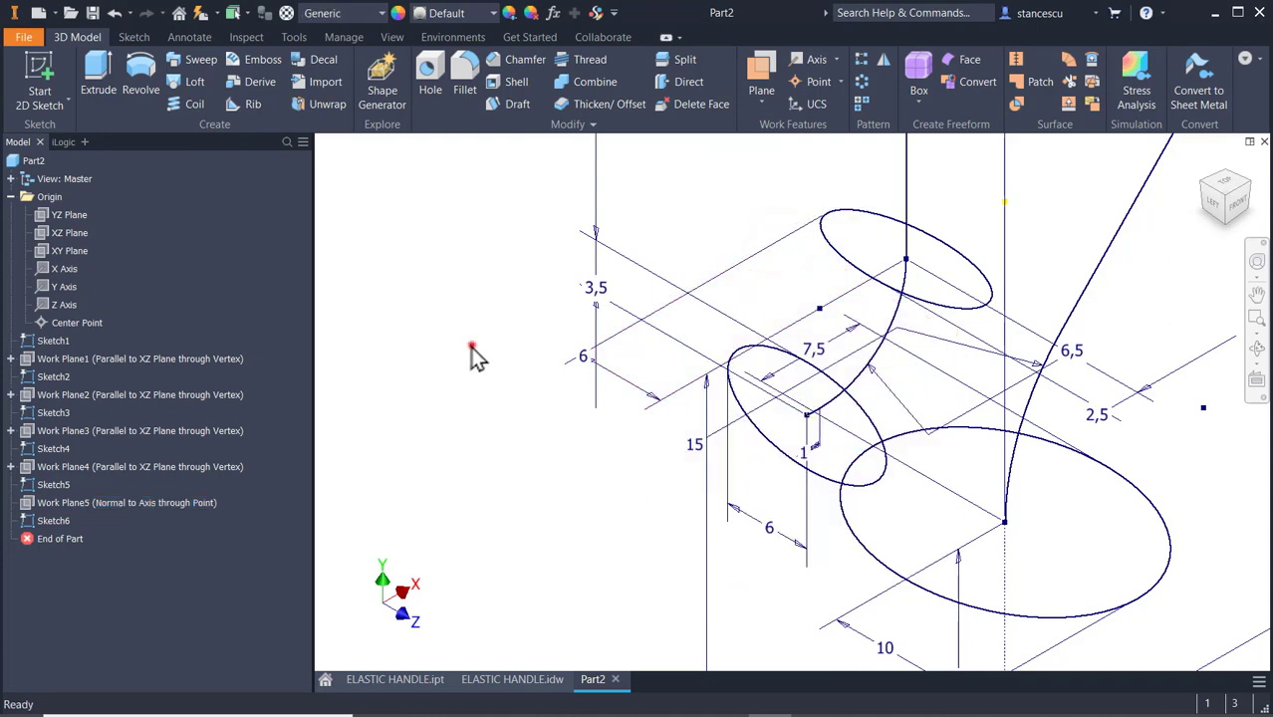
- Start a Loft and add the five elliptical sections in path order, from the base ellipse (Sketch2) to the hook-end ellipse (Sketch6)
key(F6)
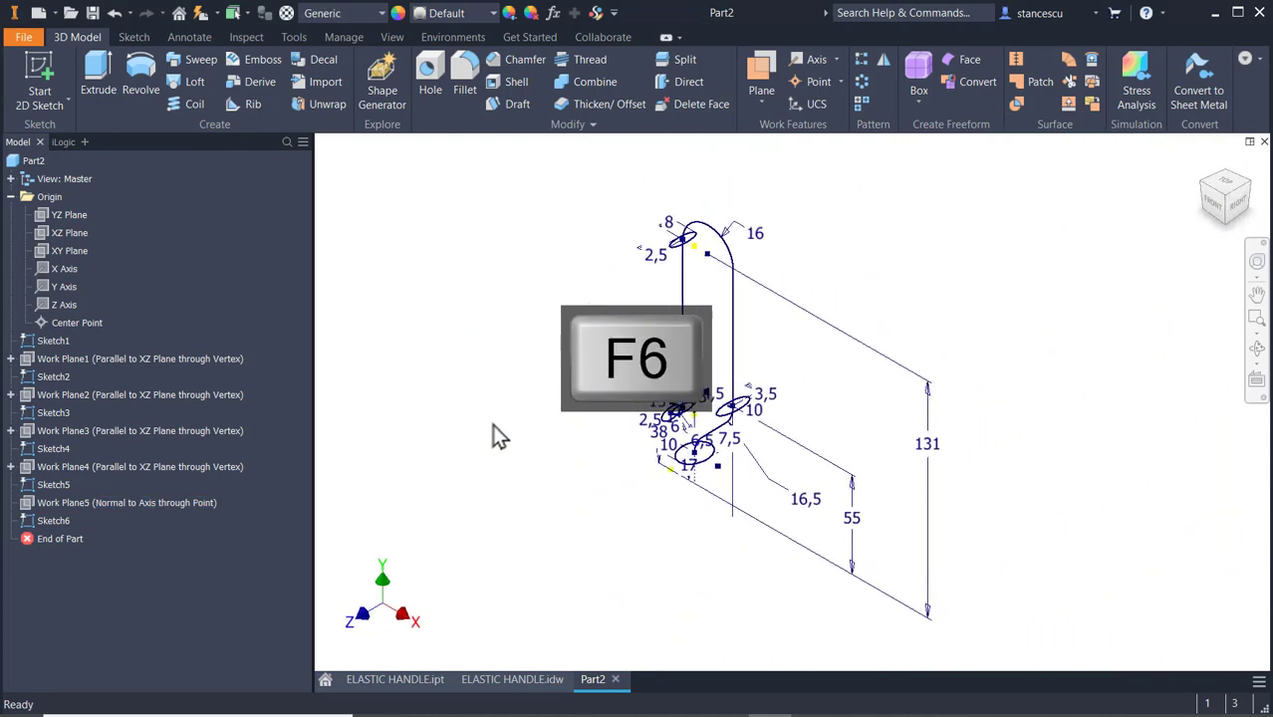
click(195, 83)
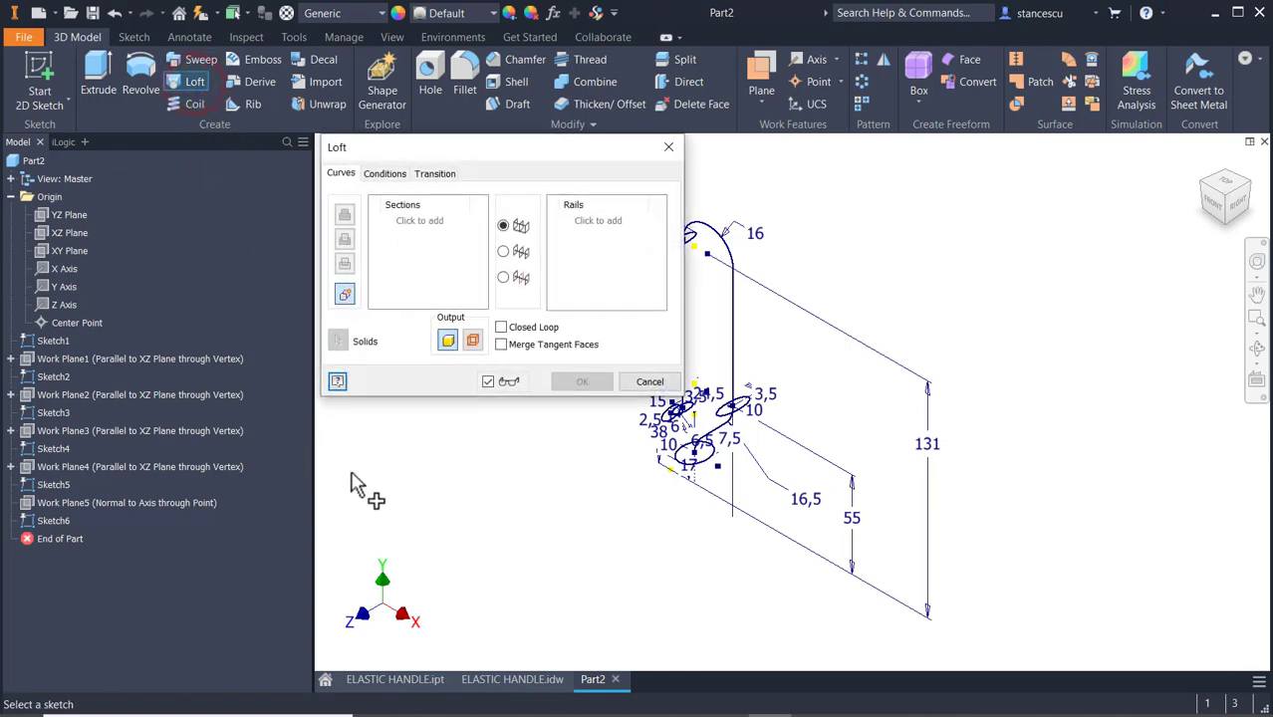
scroll(638, 528, down, 5)
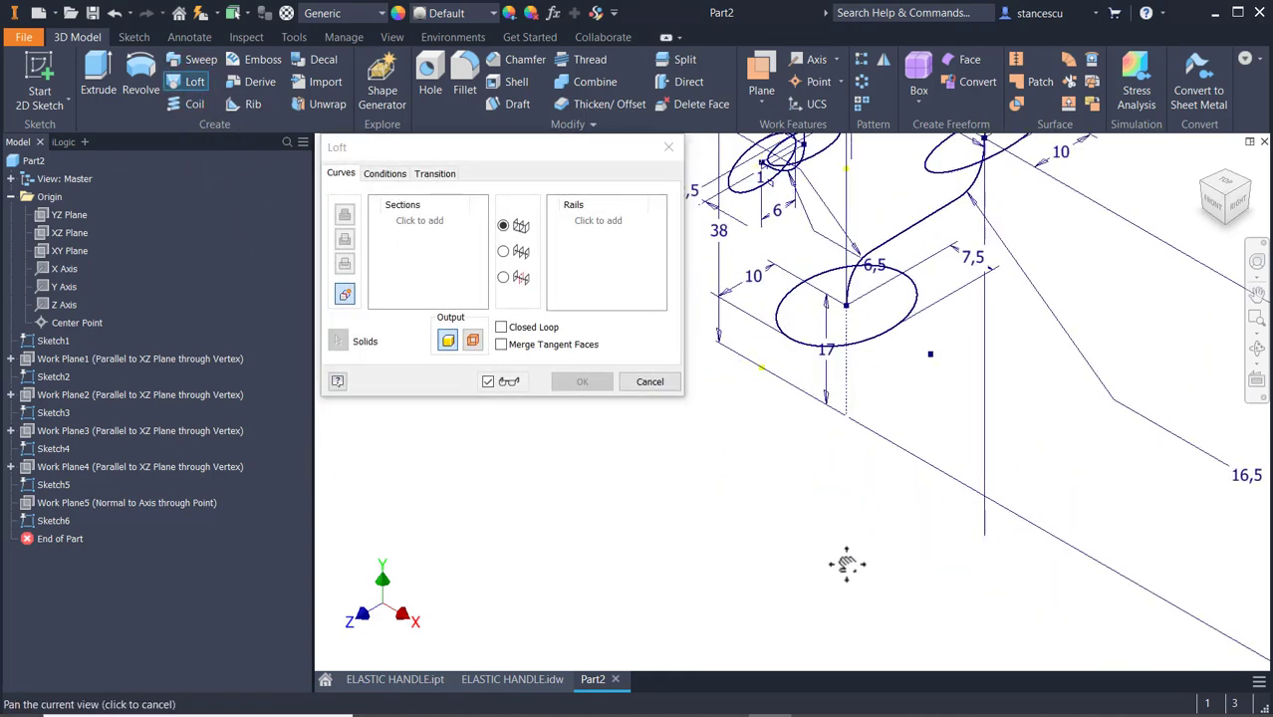
middle_drag(747, 559, 685, 584)
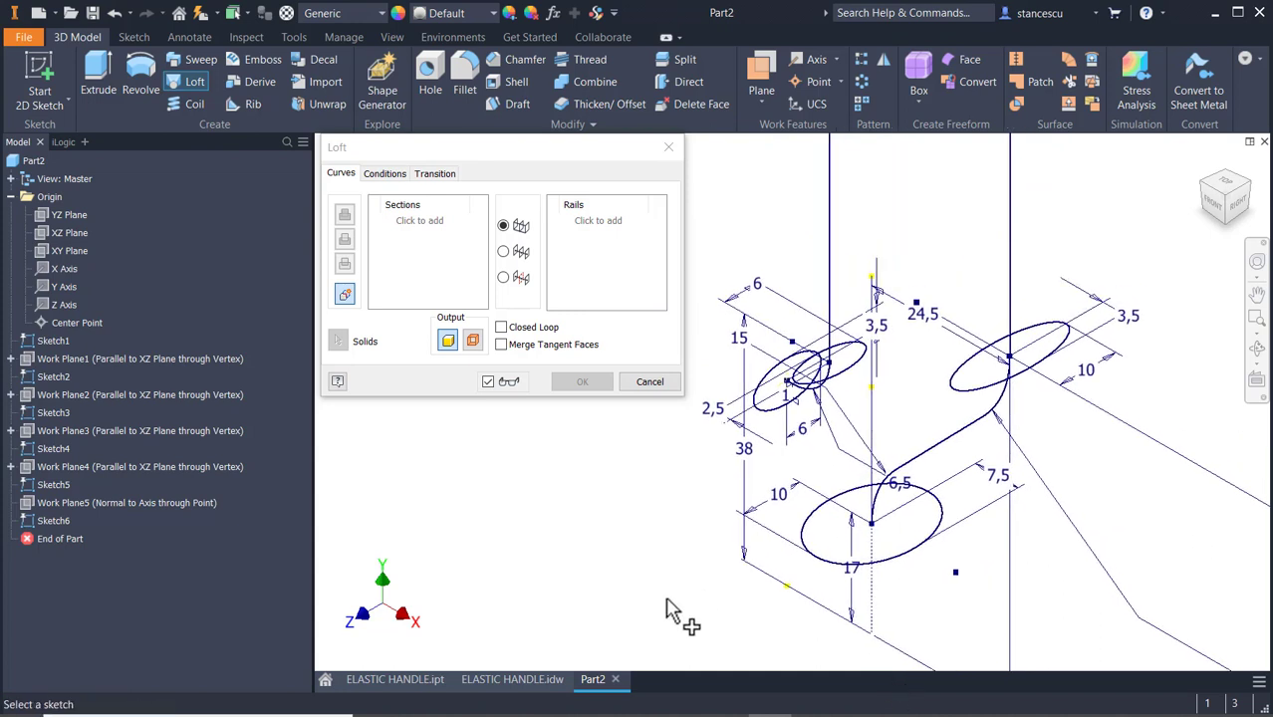
click(913, 556)
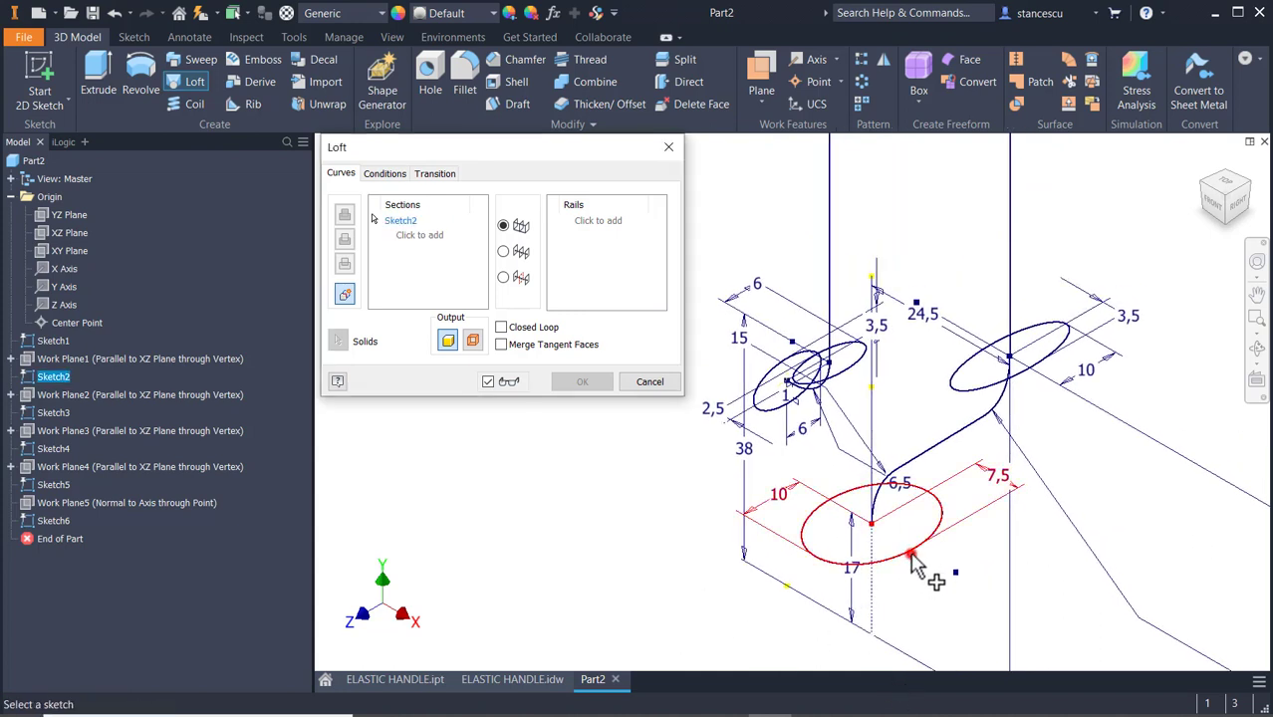
click(949, 388)
middle_drag(935, 269, 913, 716)
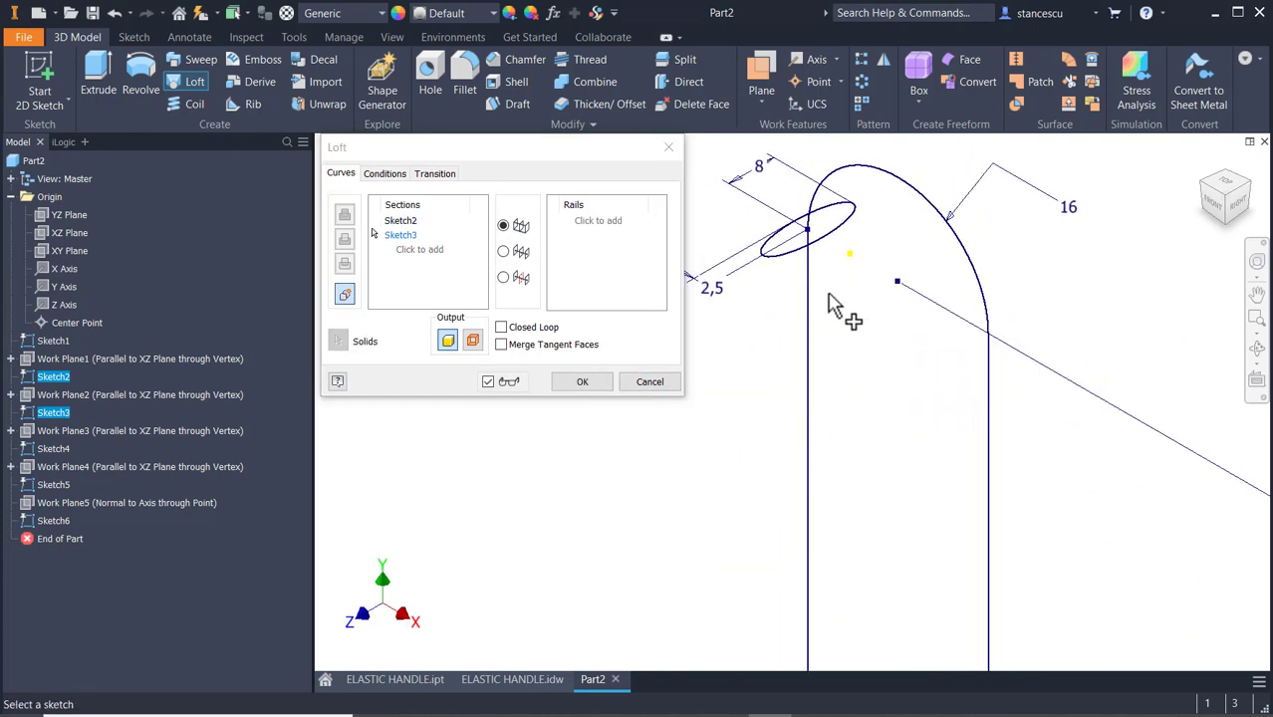
click(837, 235)
middle_drag(847, 492, 953, 130)
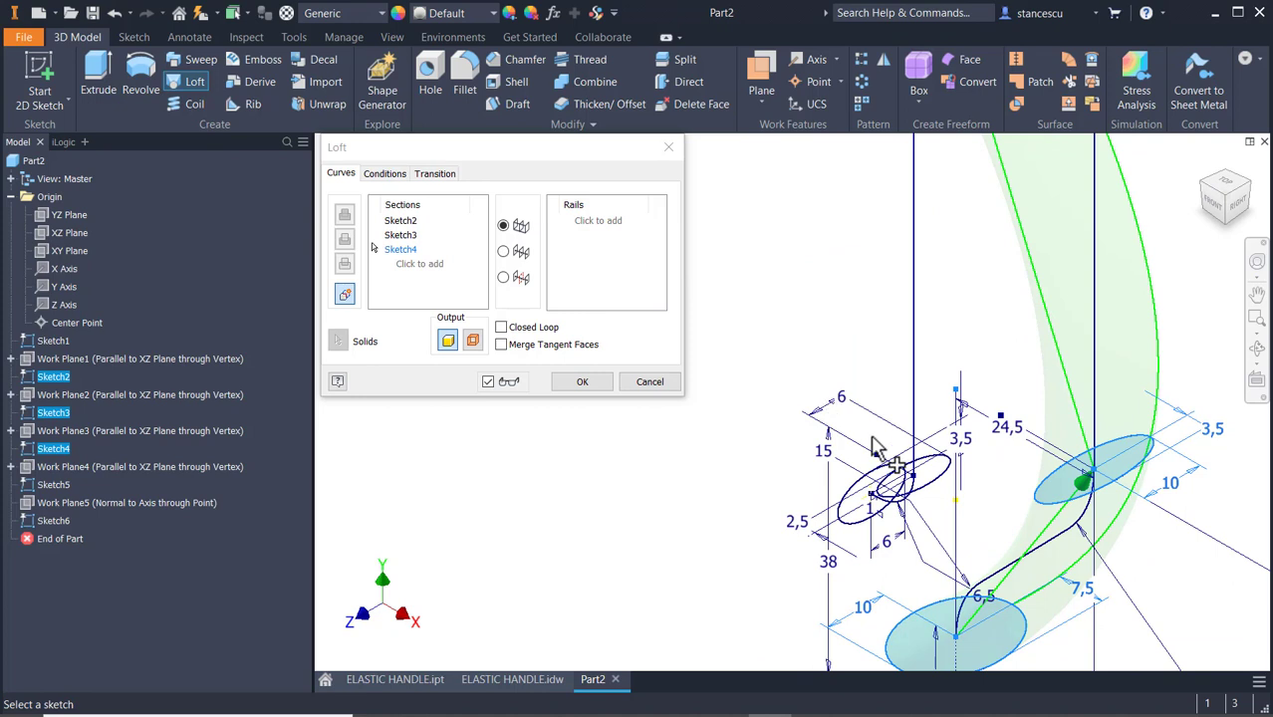
click(949, 485)
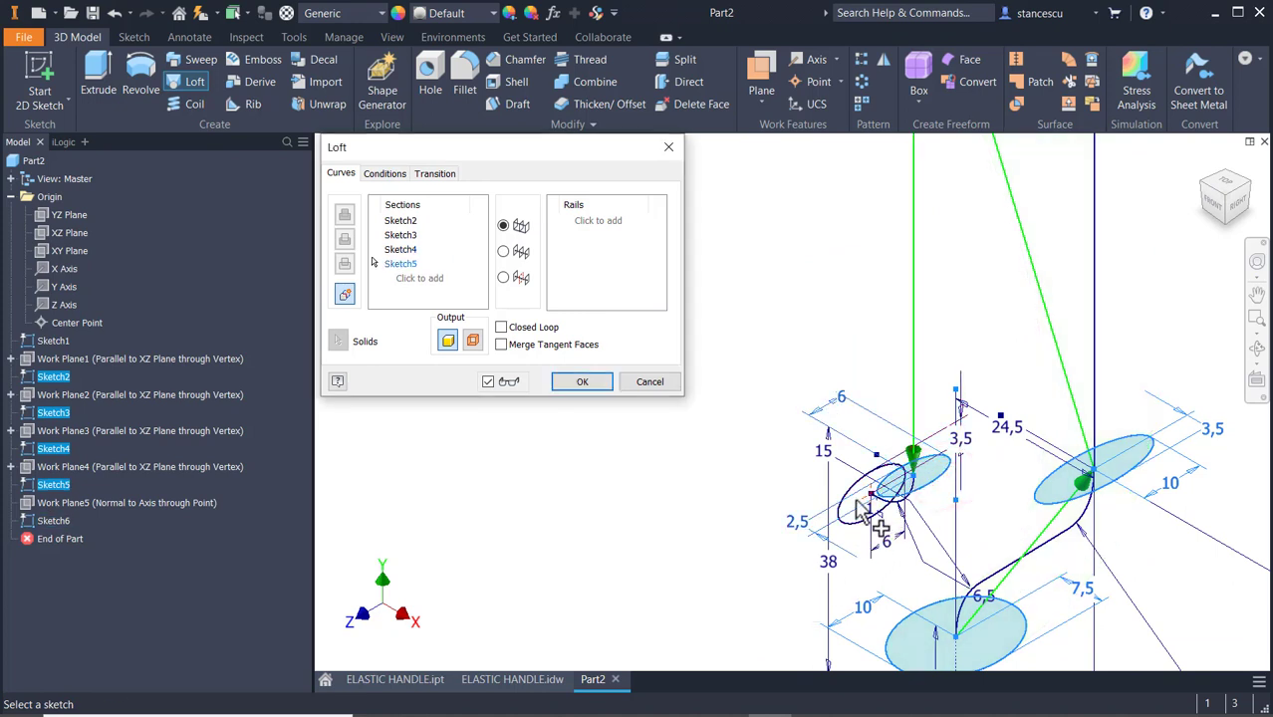
click(849, 530)
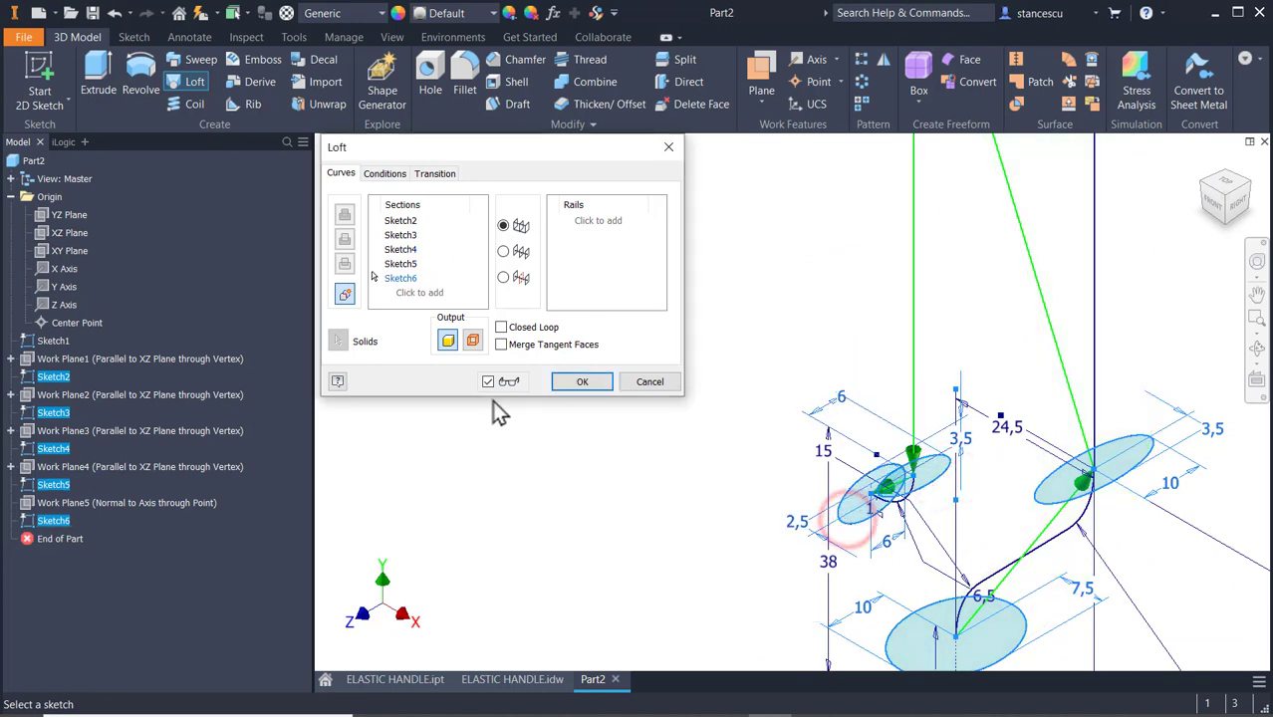
- Make it a centre line loft guided by the Sketch1 path, and create the handle as a new solid
click(504, 251)
click(1098, 329)
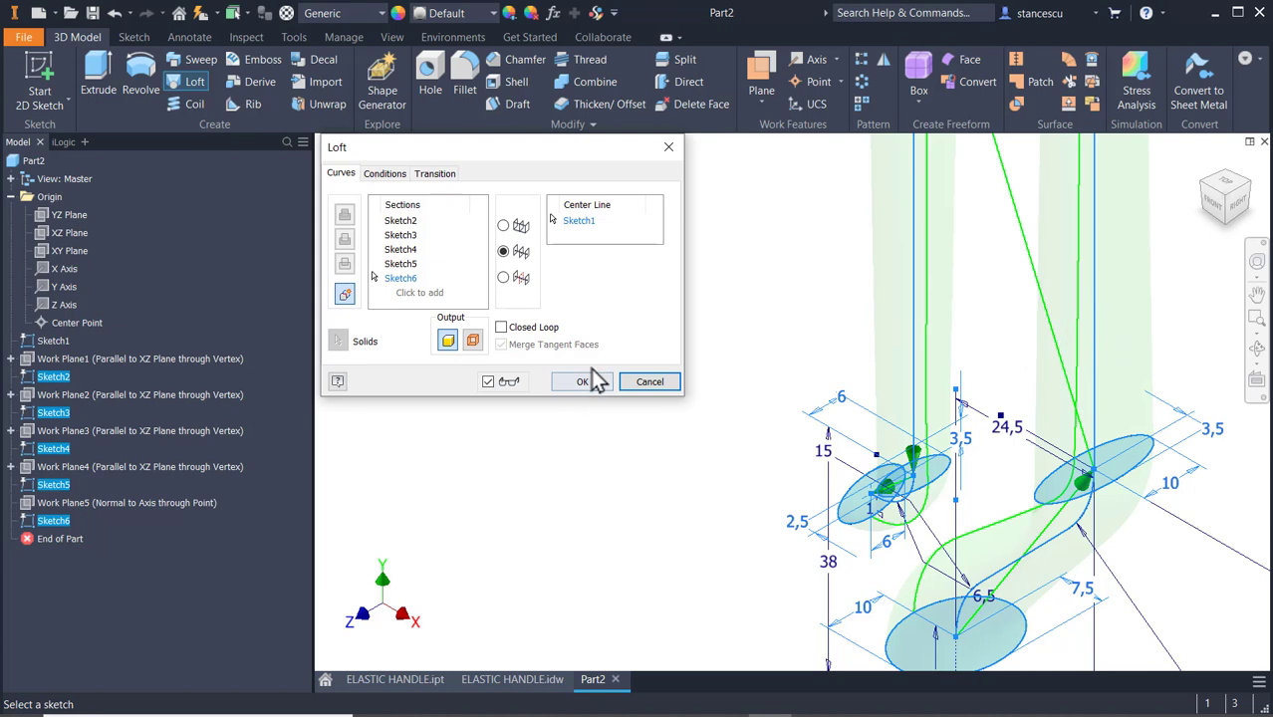
click(595, 382)
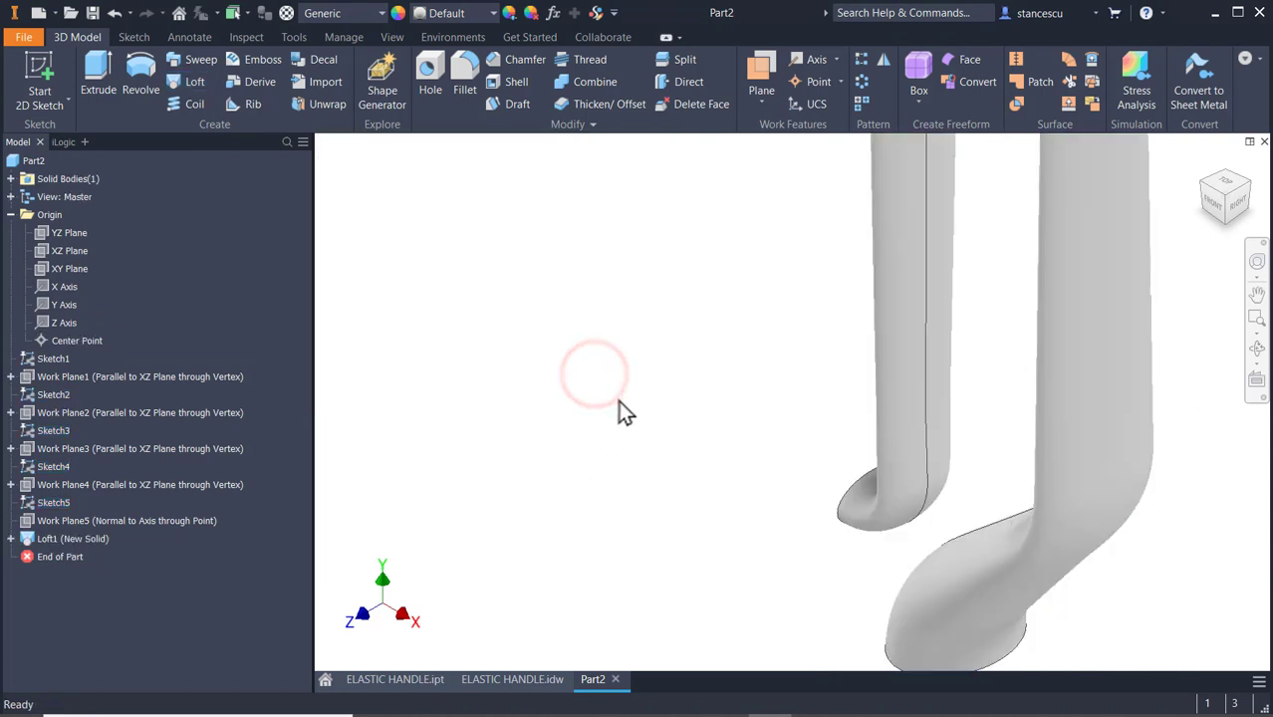
key(F6)
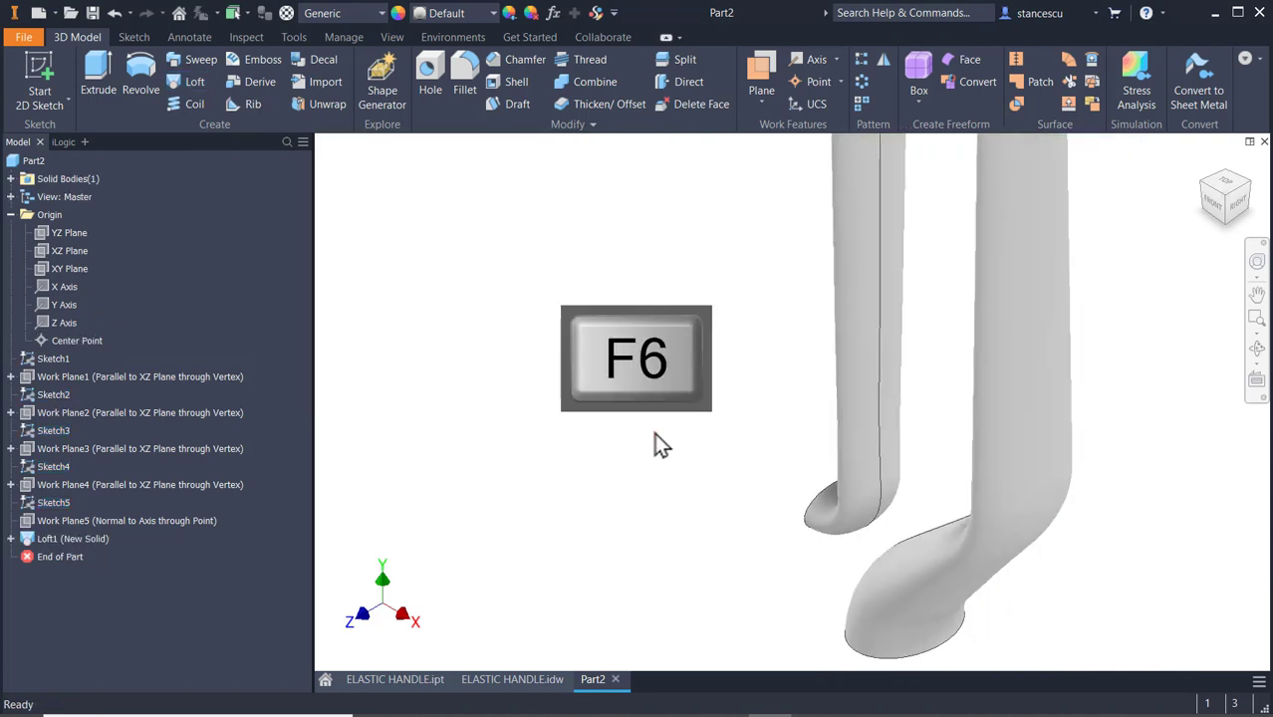
shift+middle_drag(963, 518, 1057, 443)
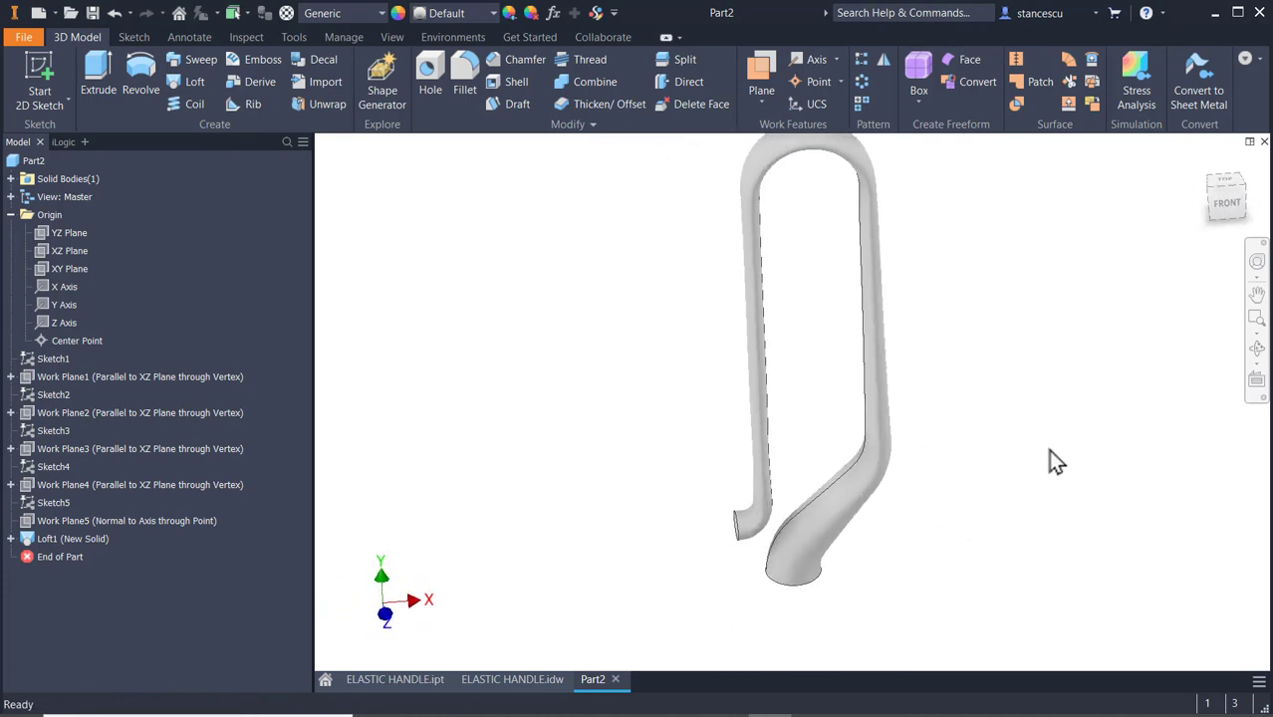
- Check the hub's width, diameters and centre position in the ELASTIC HANDLE.idw drawing, and return to Part2
key(F6)
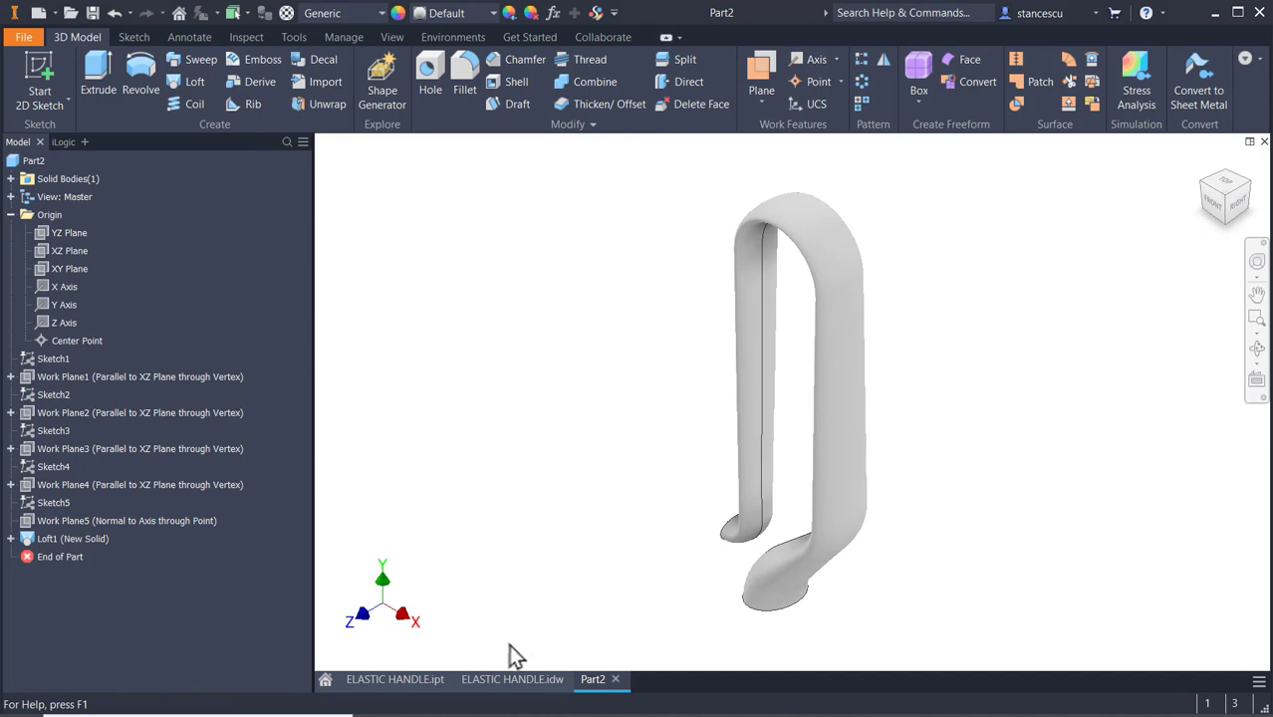
click(510, 681)
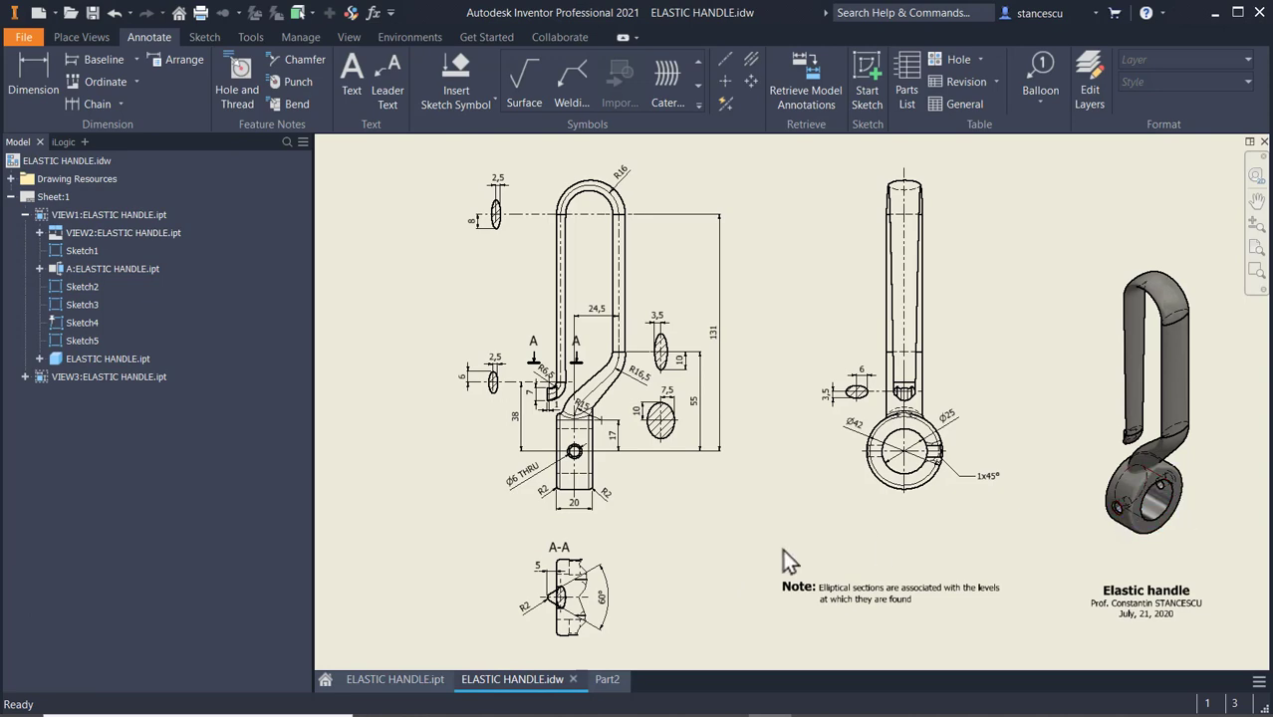
scroll(611, 387, up, 3)
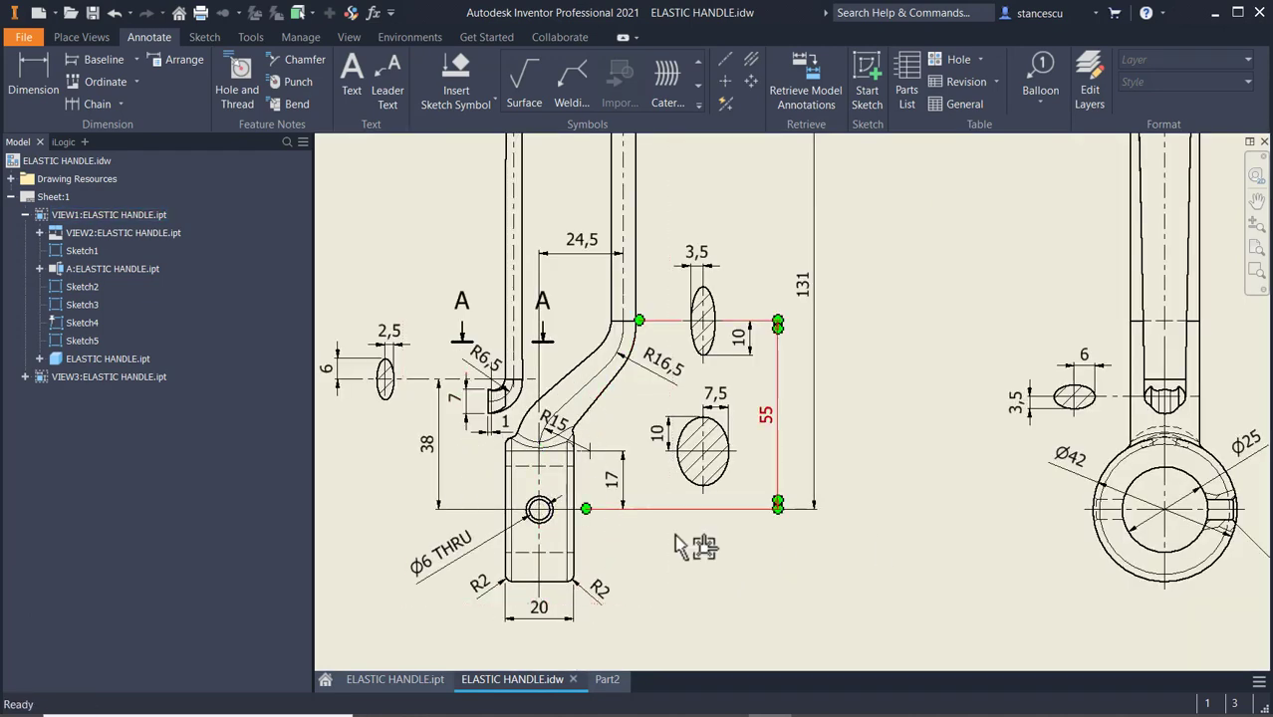
scroll(745, 543, down, 2)
scroll(865, 428, down, 2)
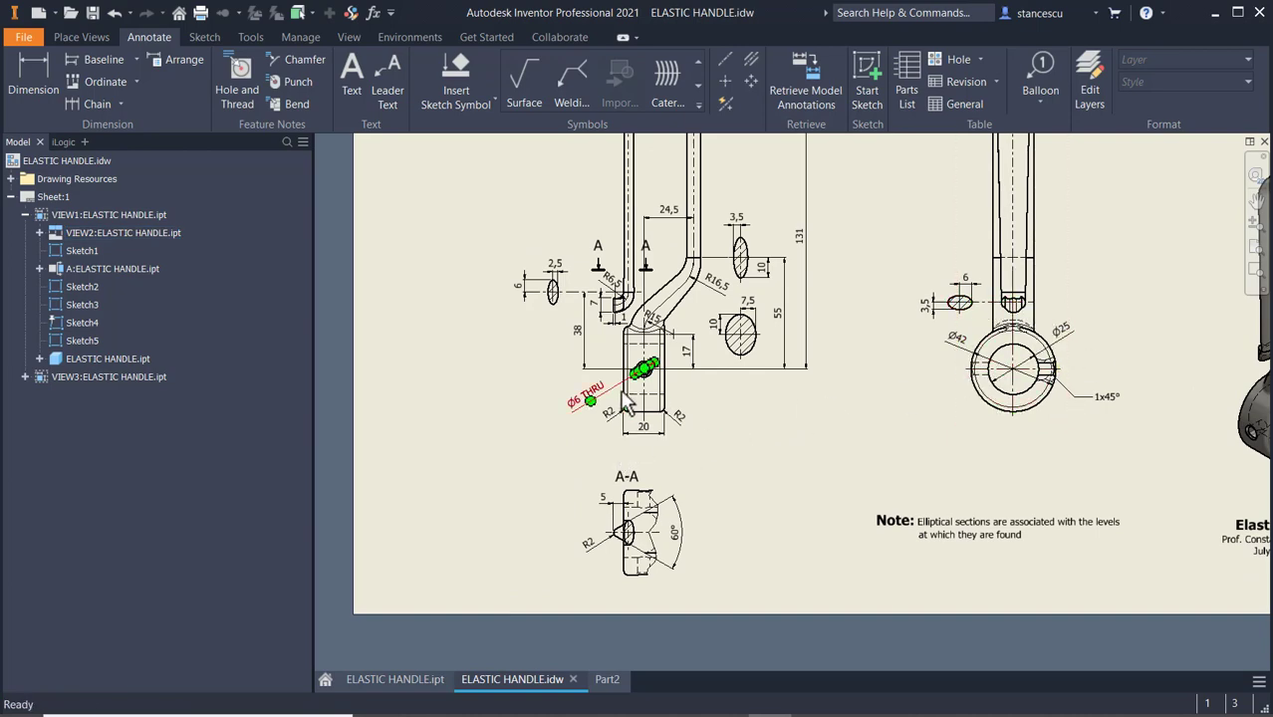
scroll(626, 401, up, 2)
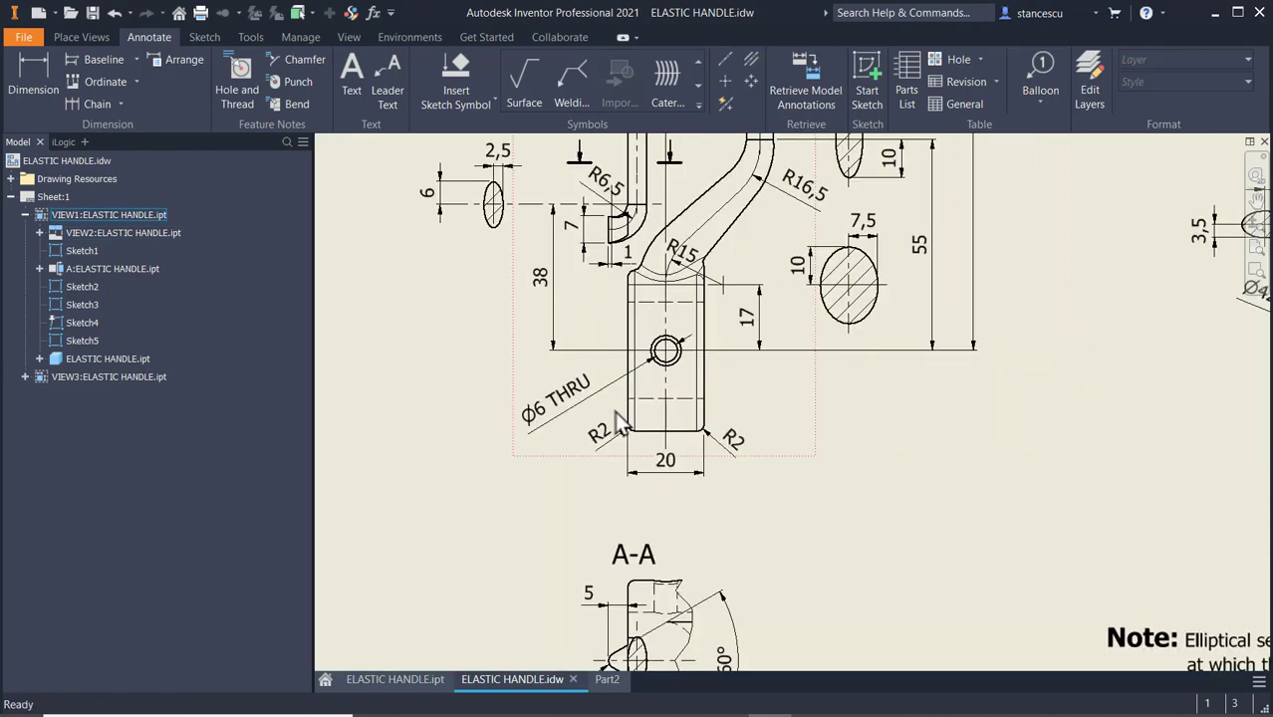
mouse_move(851, 496)
middle_down()
mouse_move(659, 497)
mouse_move(616, 523)
middle_up()
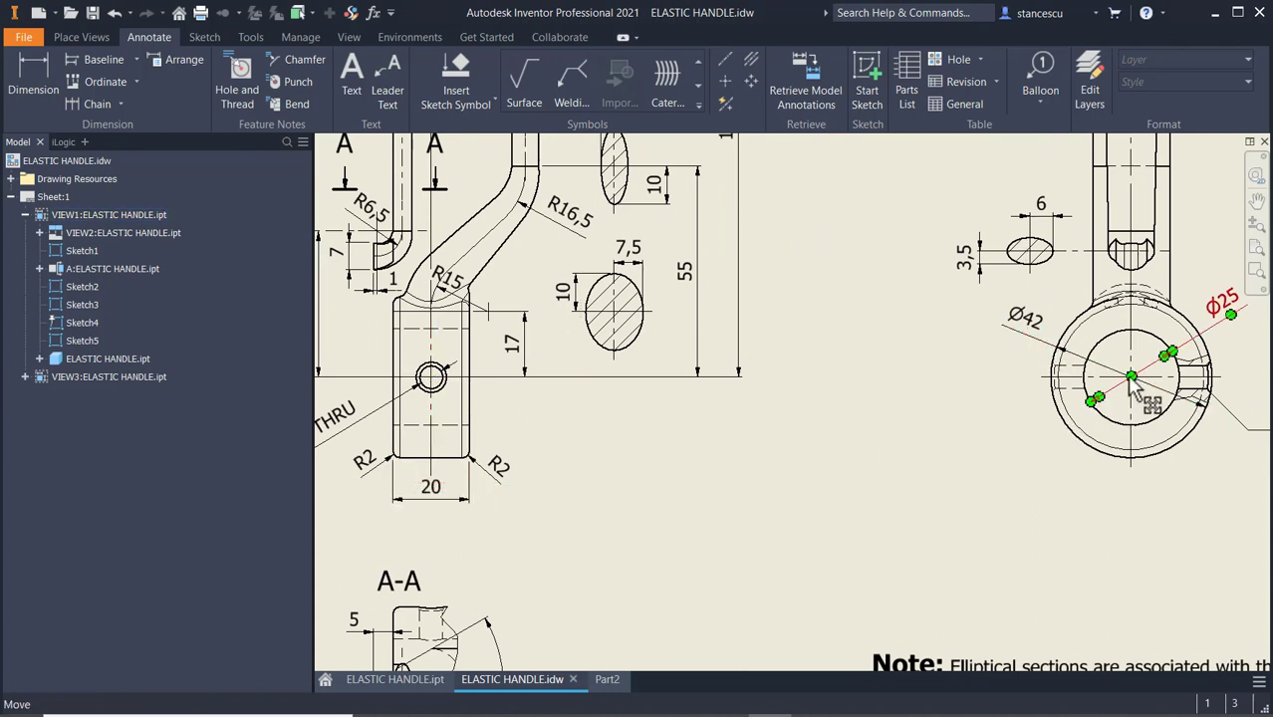
click(620, 685)
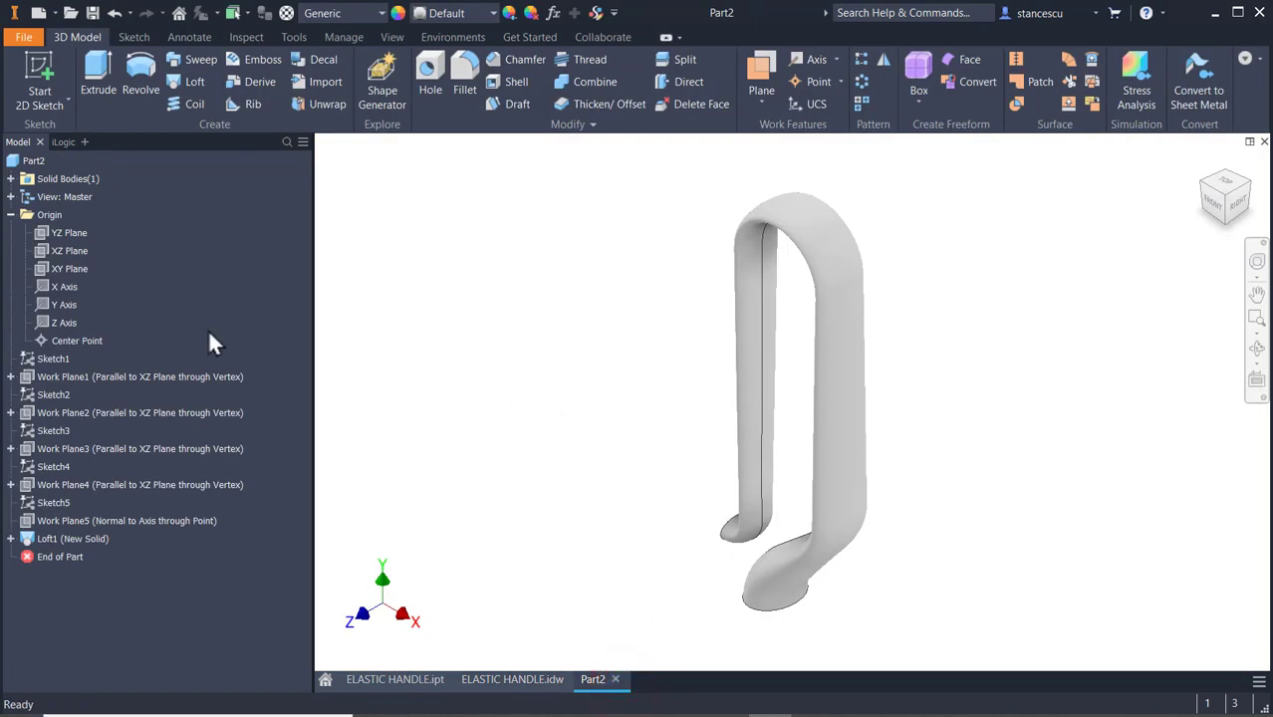
- Start a sketch on the XY plane and draw a rectangle just above the origin, overlapping the handle's lower end
click(56, 269)
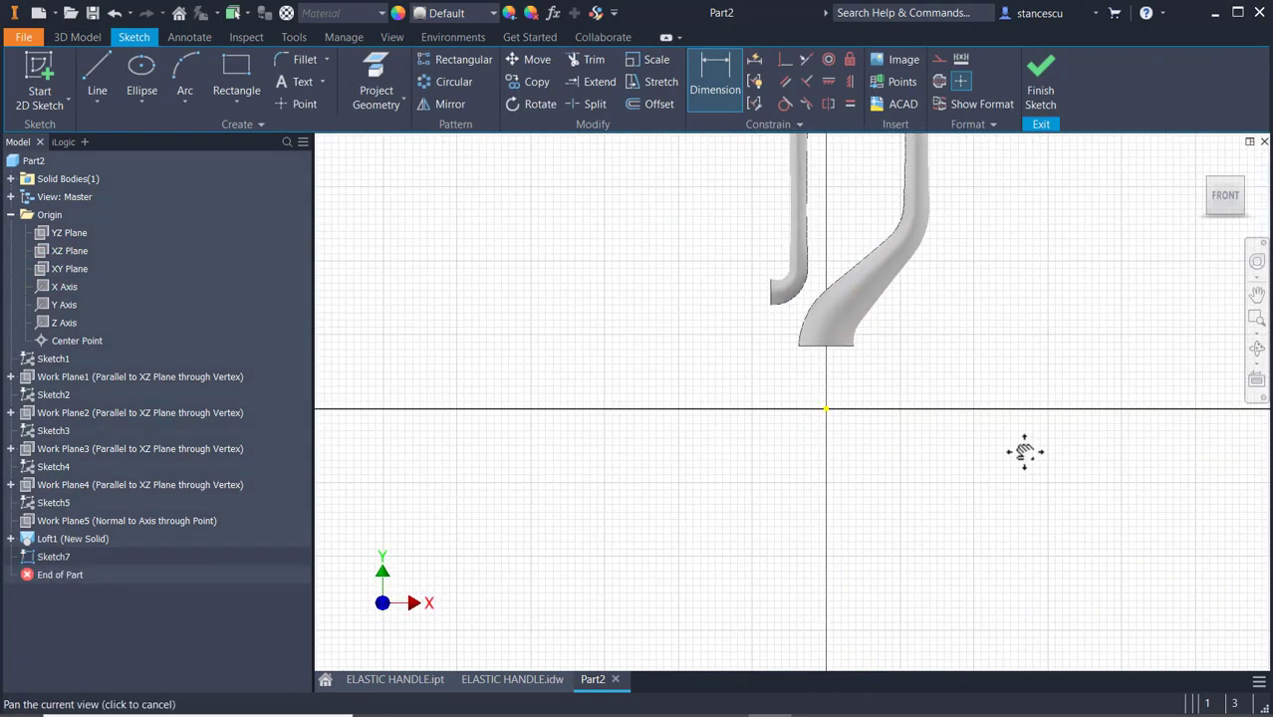
click(237, 75)
click(736, 334)
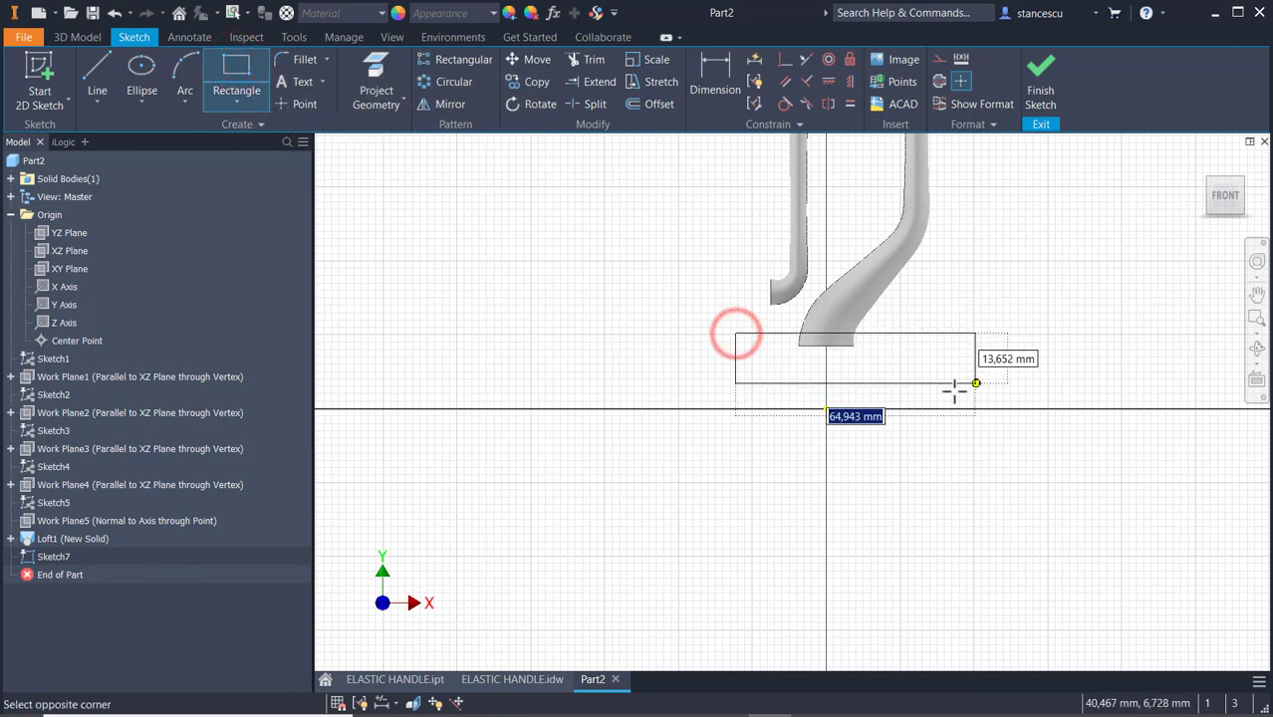
click(900, 393)
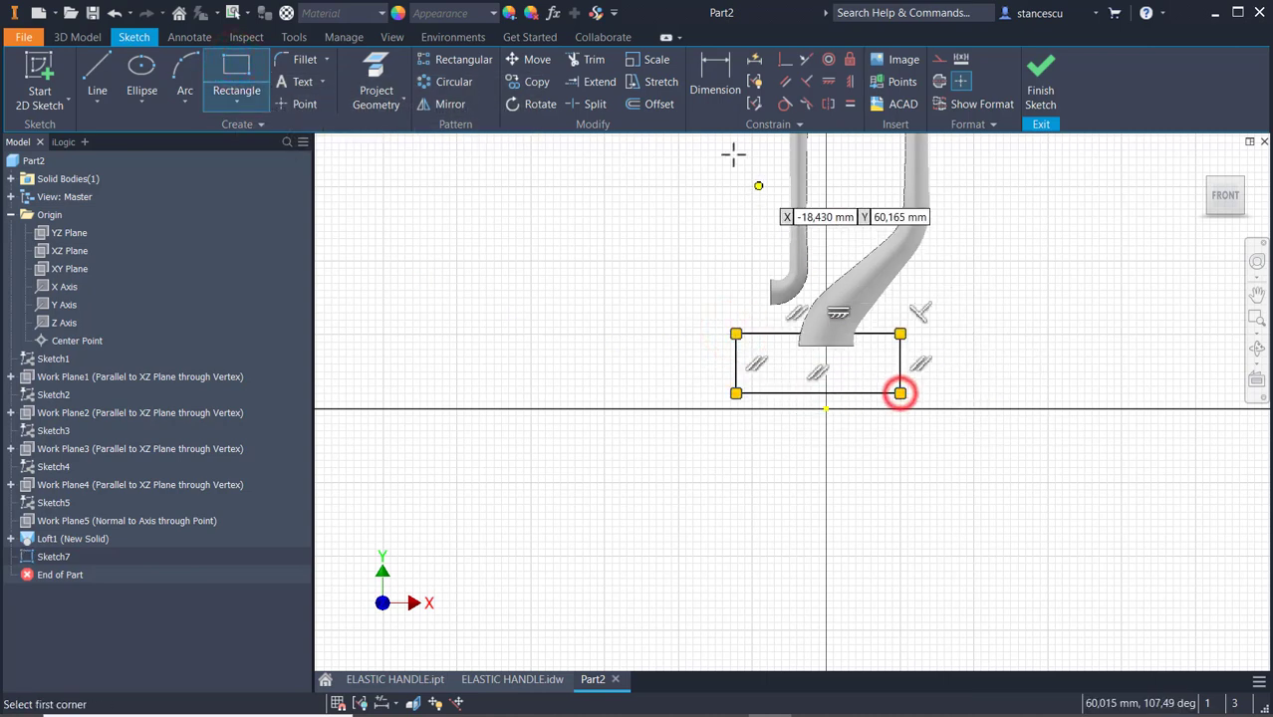
- Constrain the midpoint of the rectangle's bottom edge coincident with the origin
click(785, 60)
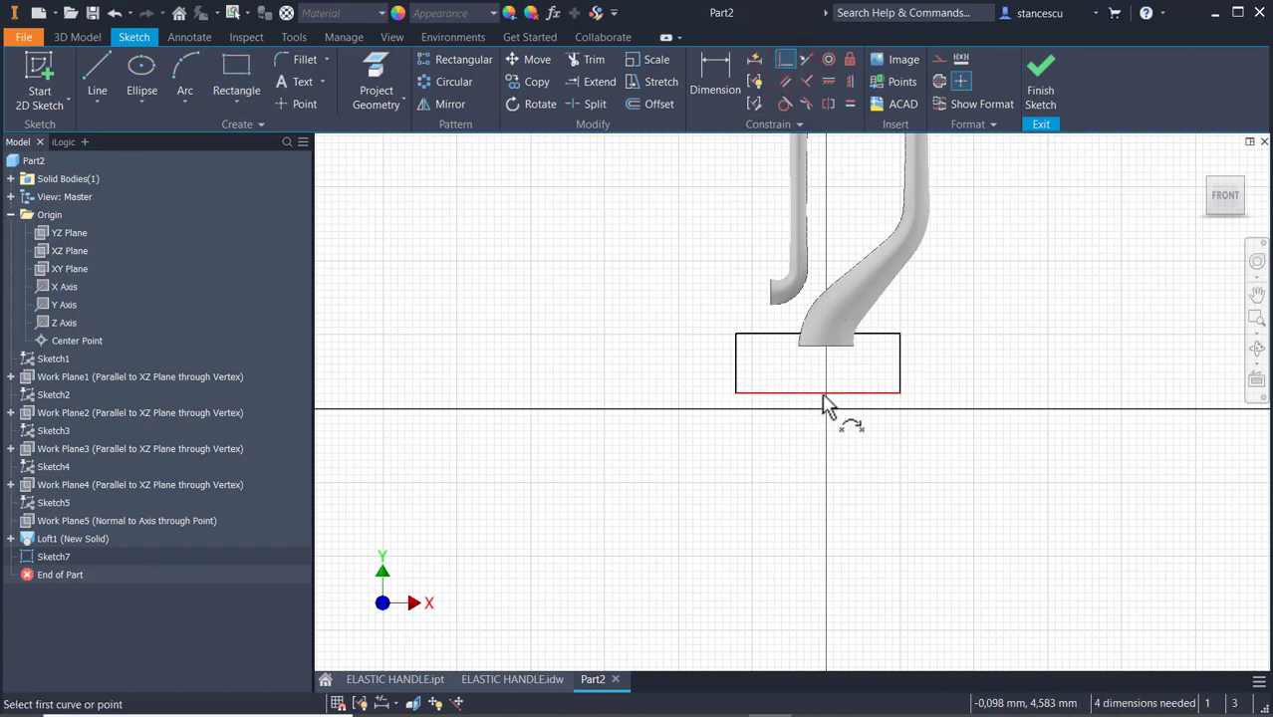
click(820, 395)
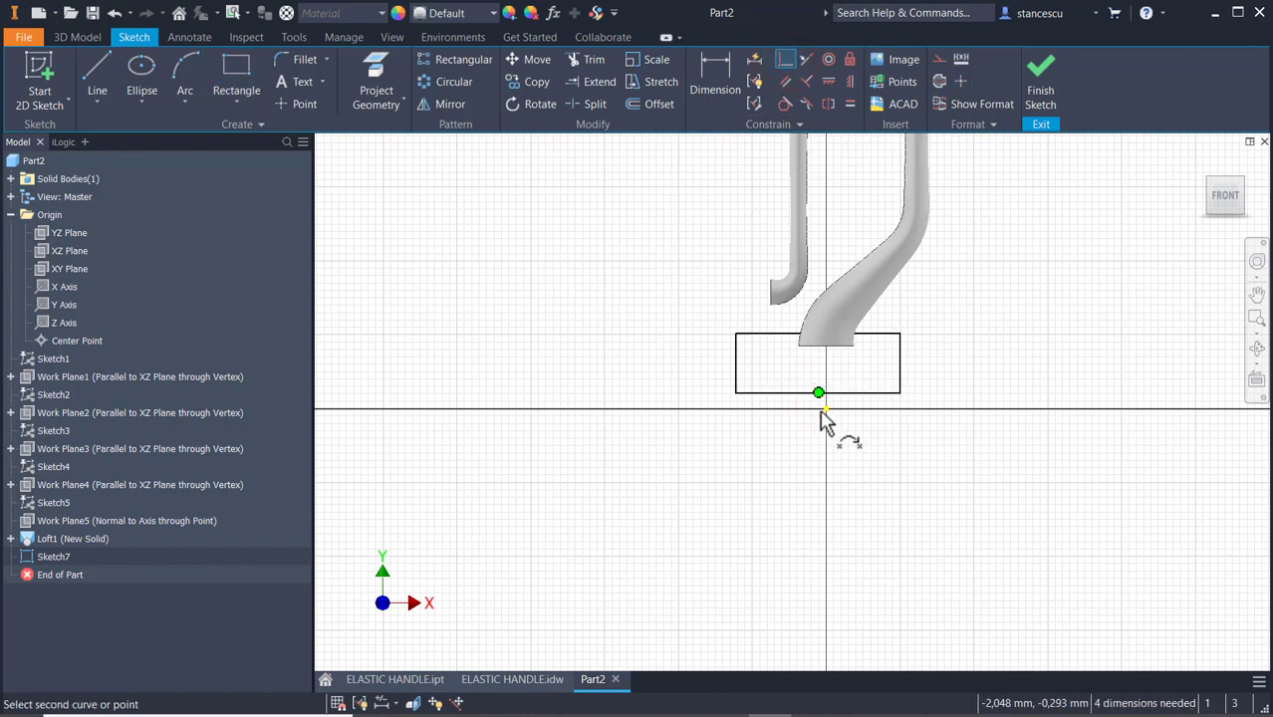
click(826, 410)
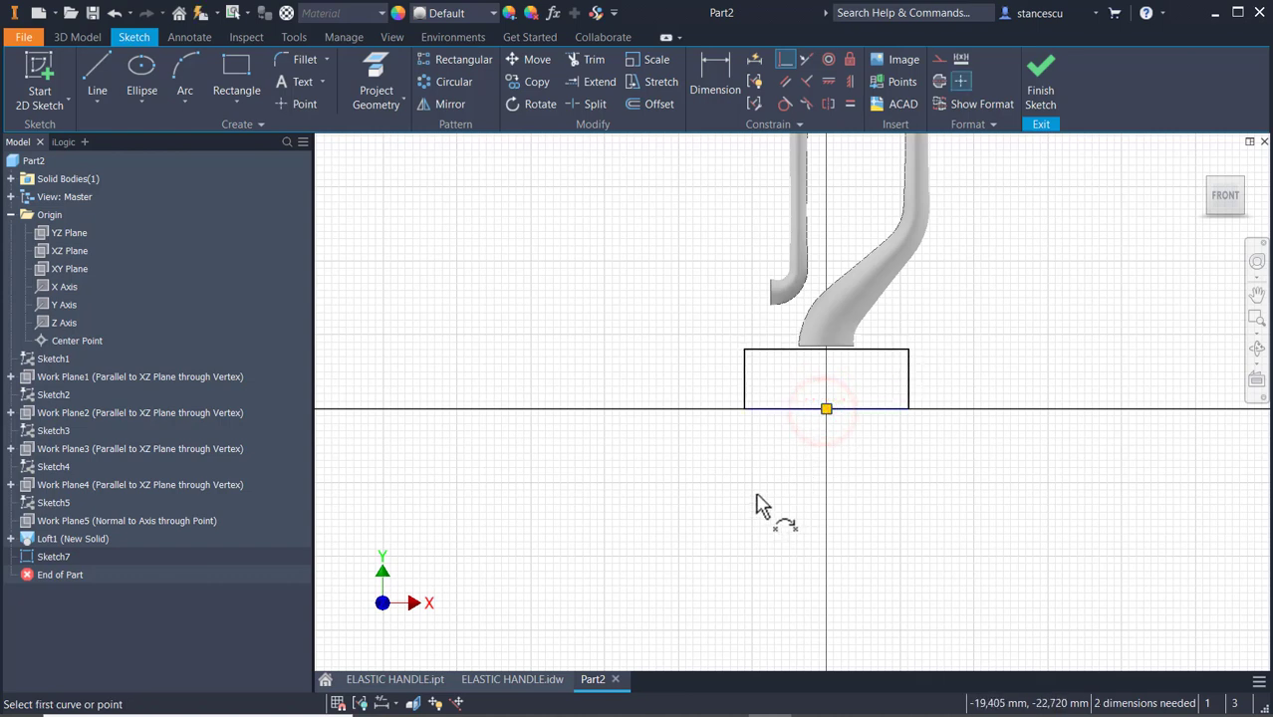
- Convert the rectangle's bottom edge to a centerline
click(807, 391)
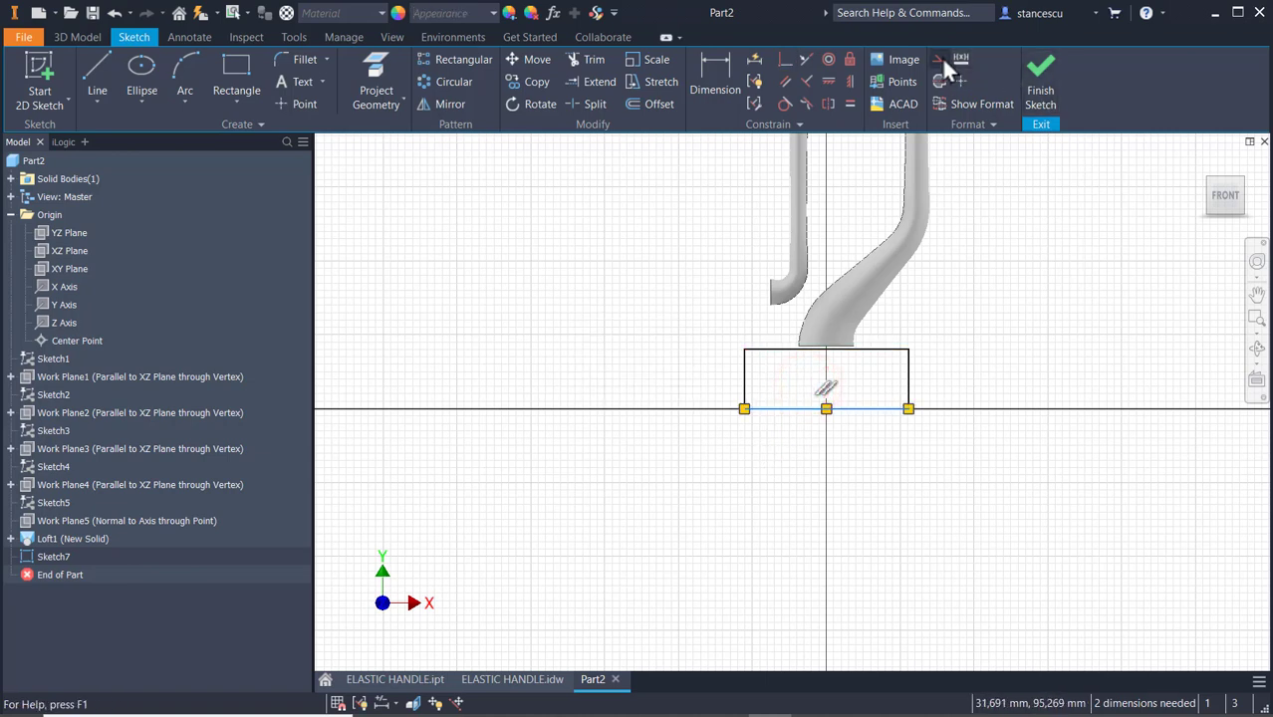
click(938, 81)
click(614, 215)
- Dimension the rectangle's top edge from the centerline as a 42 mm diameter
click(716, 63)
click(787, 408)
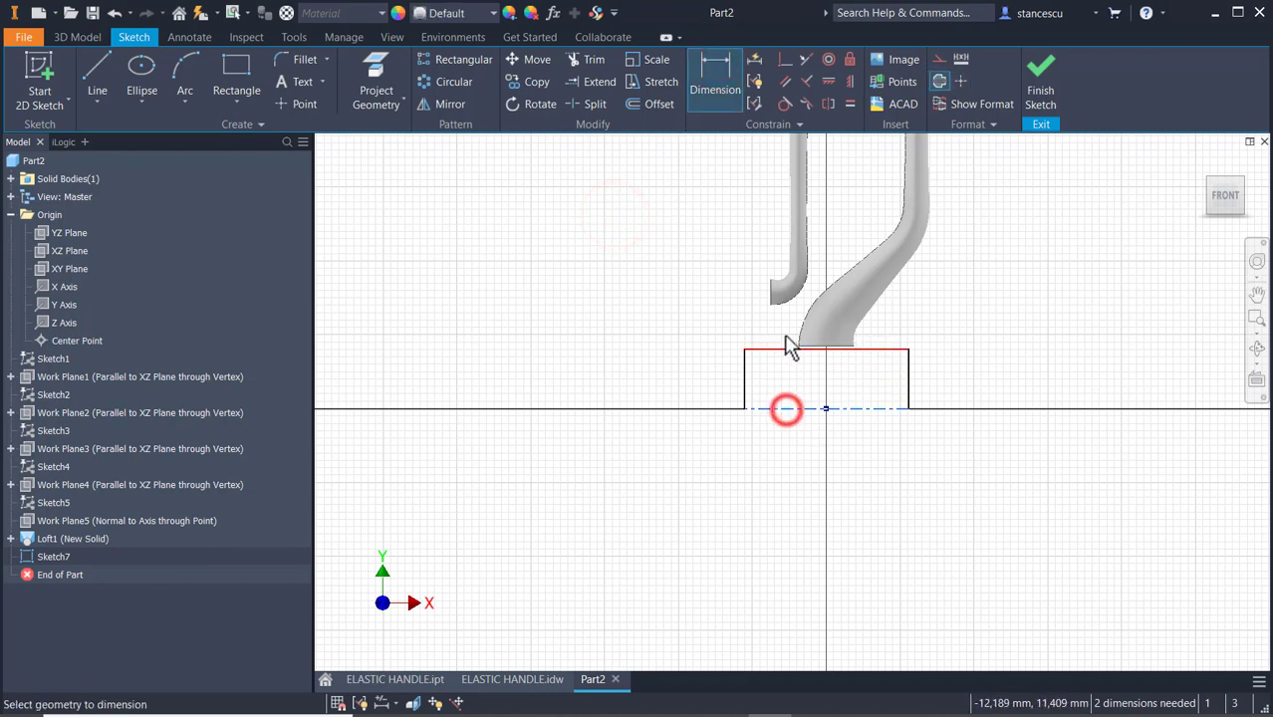
click(783, 351)
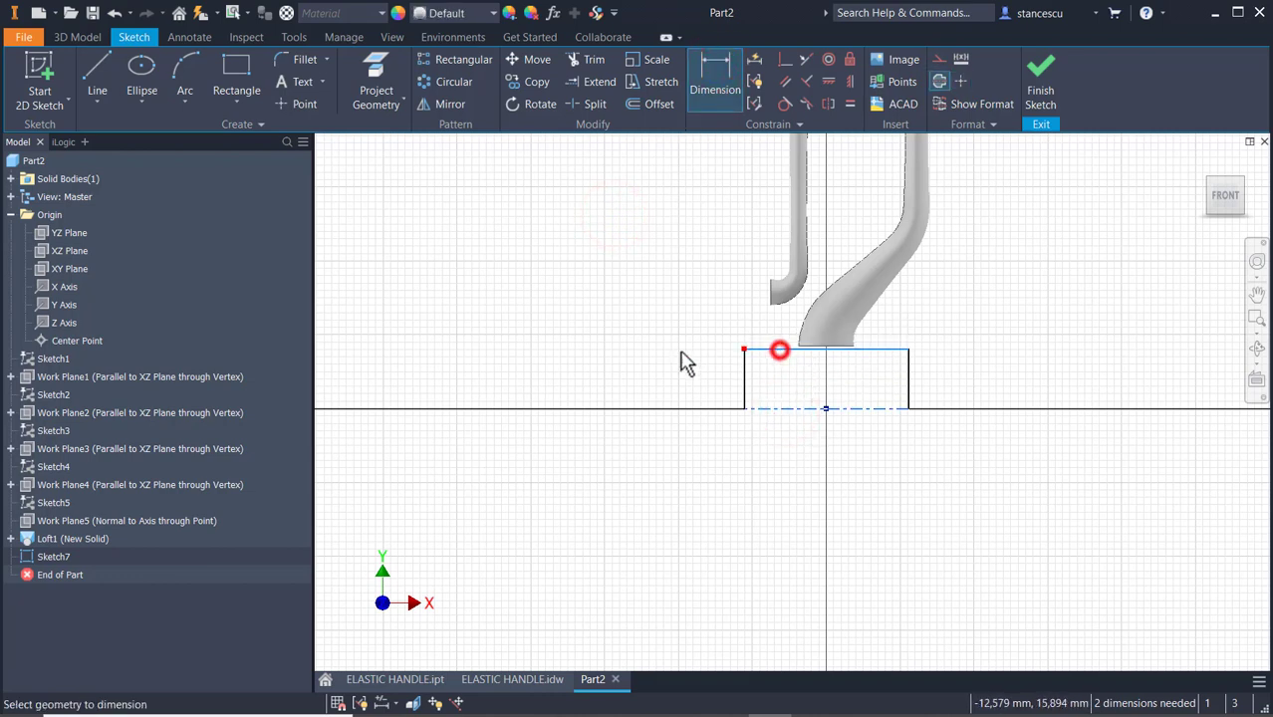
click(663, 387)
text(4)
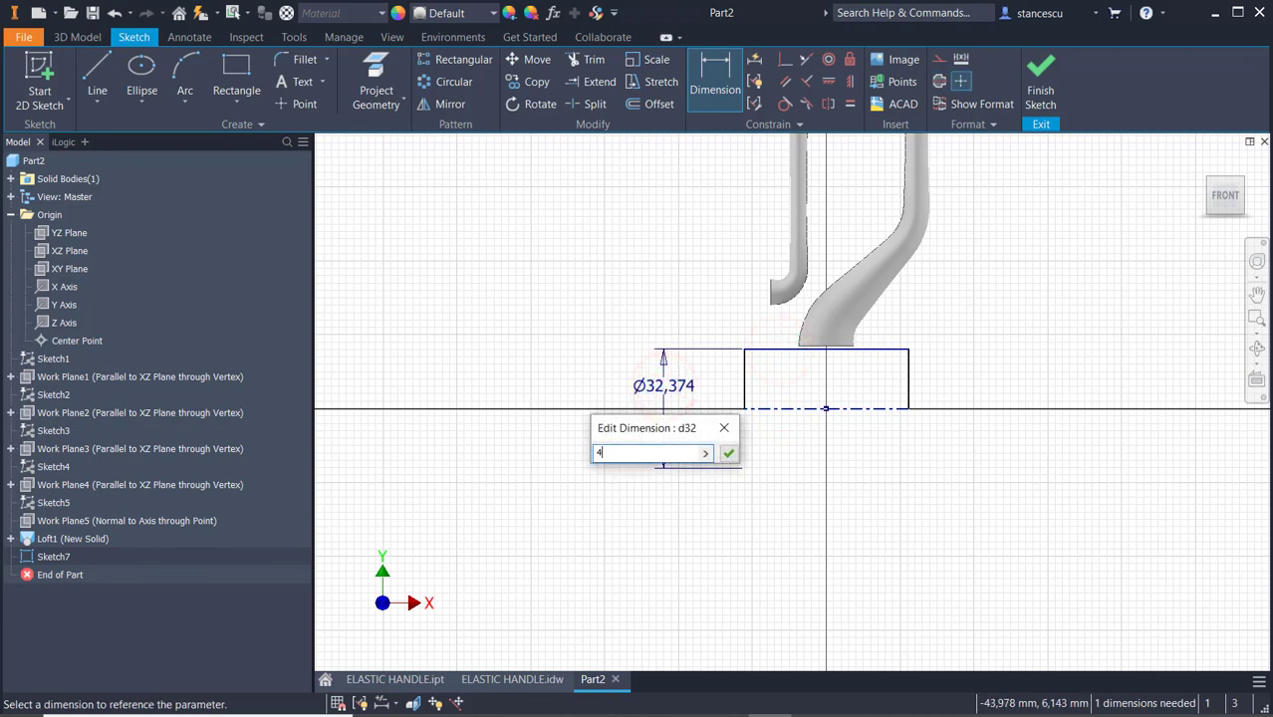
text(2)
key(Return)
- Dimension the rectangle's width as 20 mm between its two vertical edges and finish the sketch
click(719, 380)
click(934, 361)
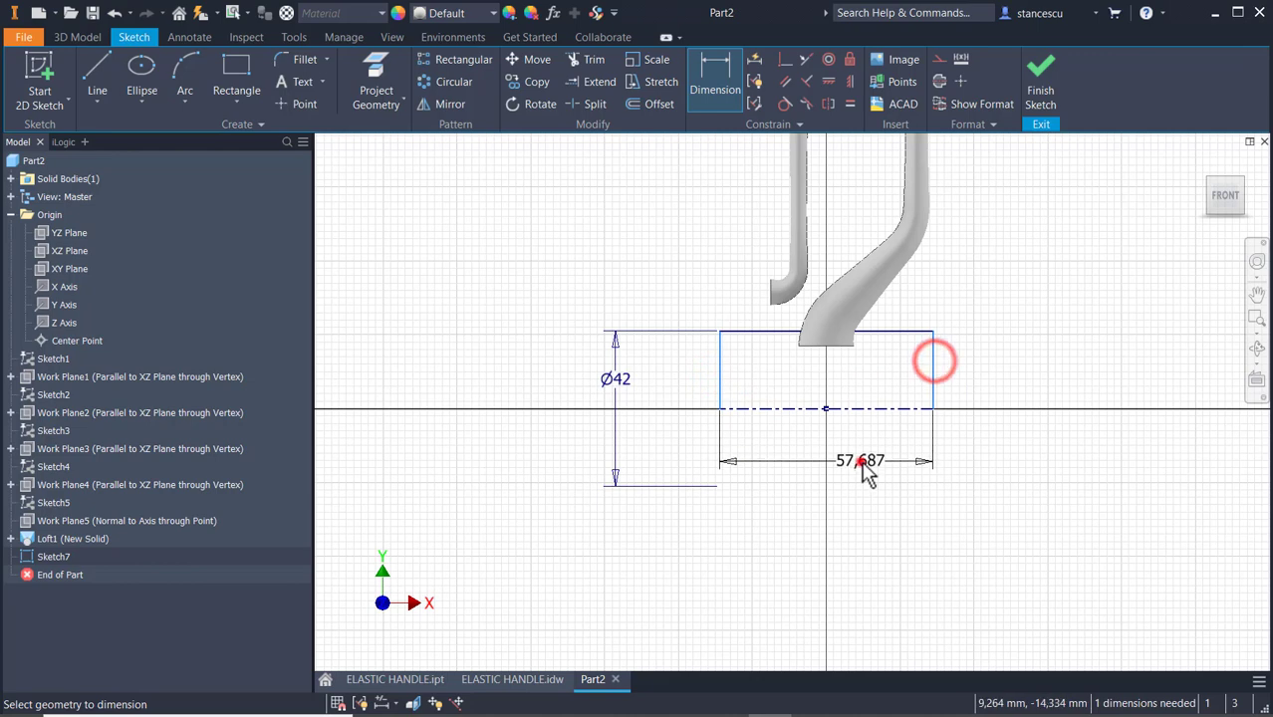
click(863, 468)
text(20)
key(Return)
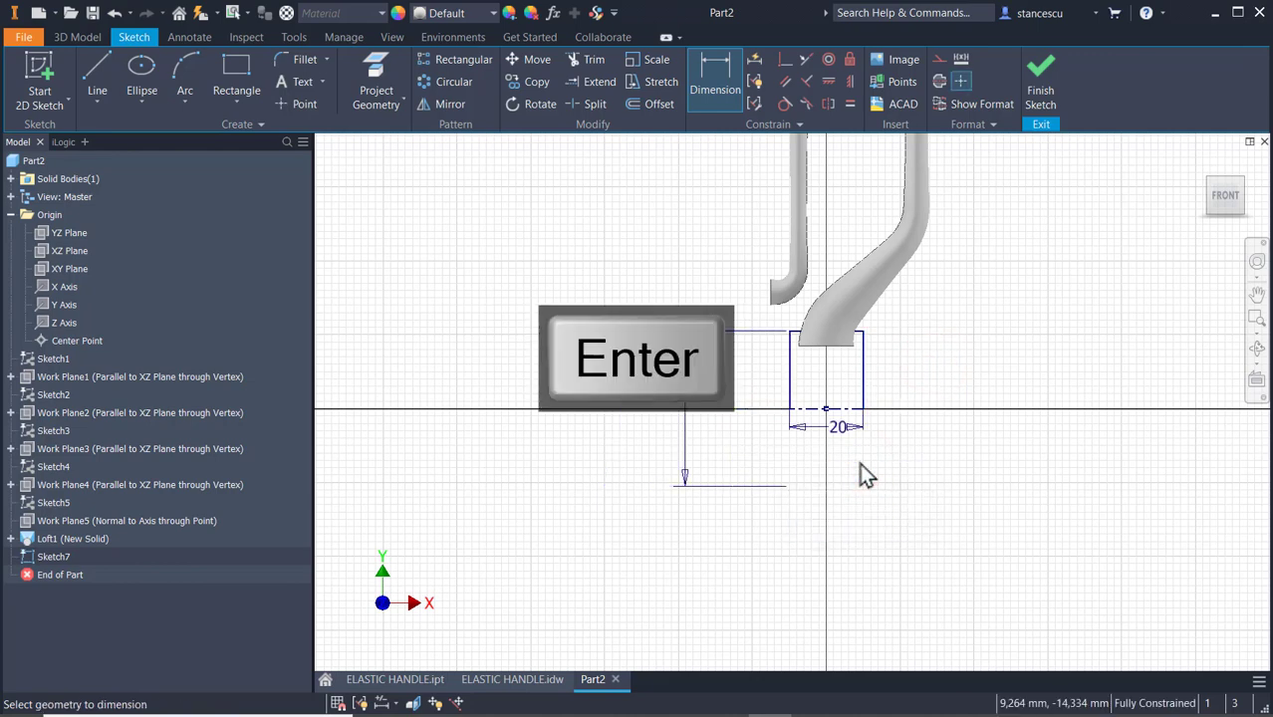
click(1038, 78)
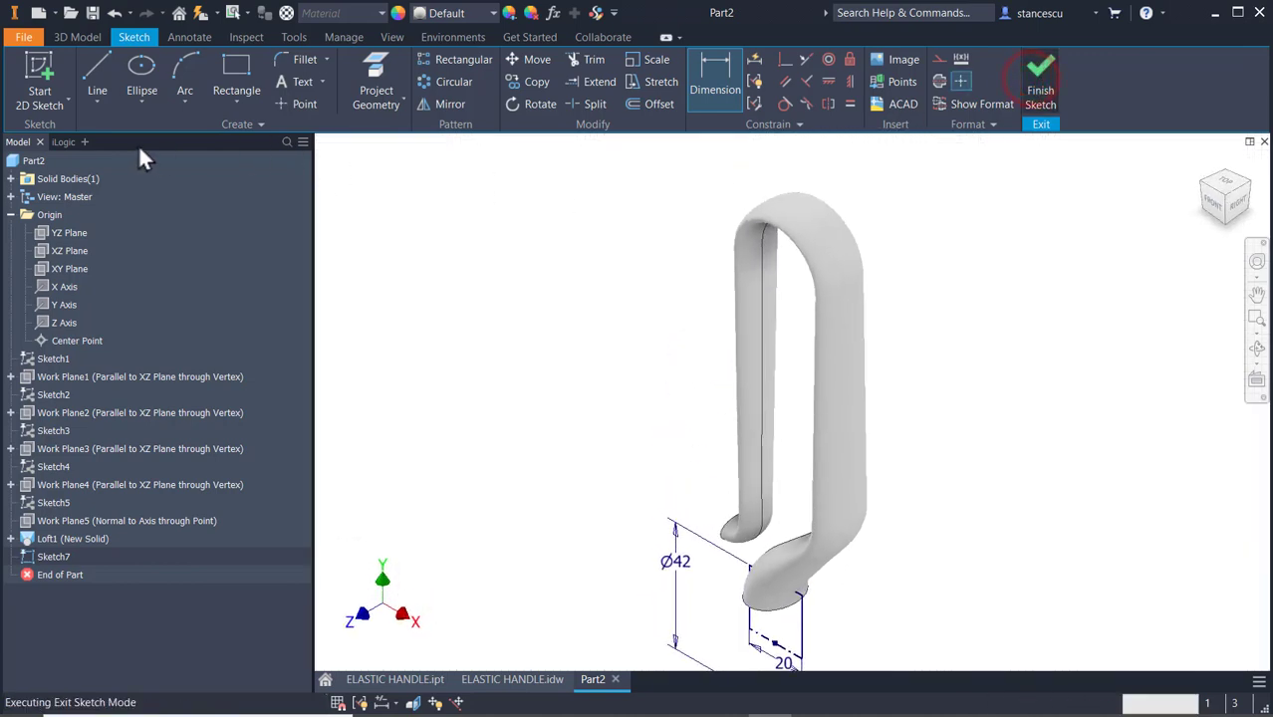
- Revolve the rectangle a full 360° about its centerline, joining the hub to the handle
click(141, 88)
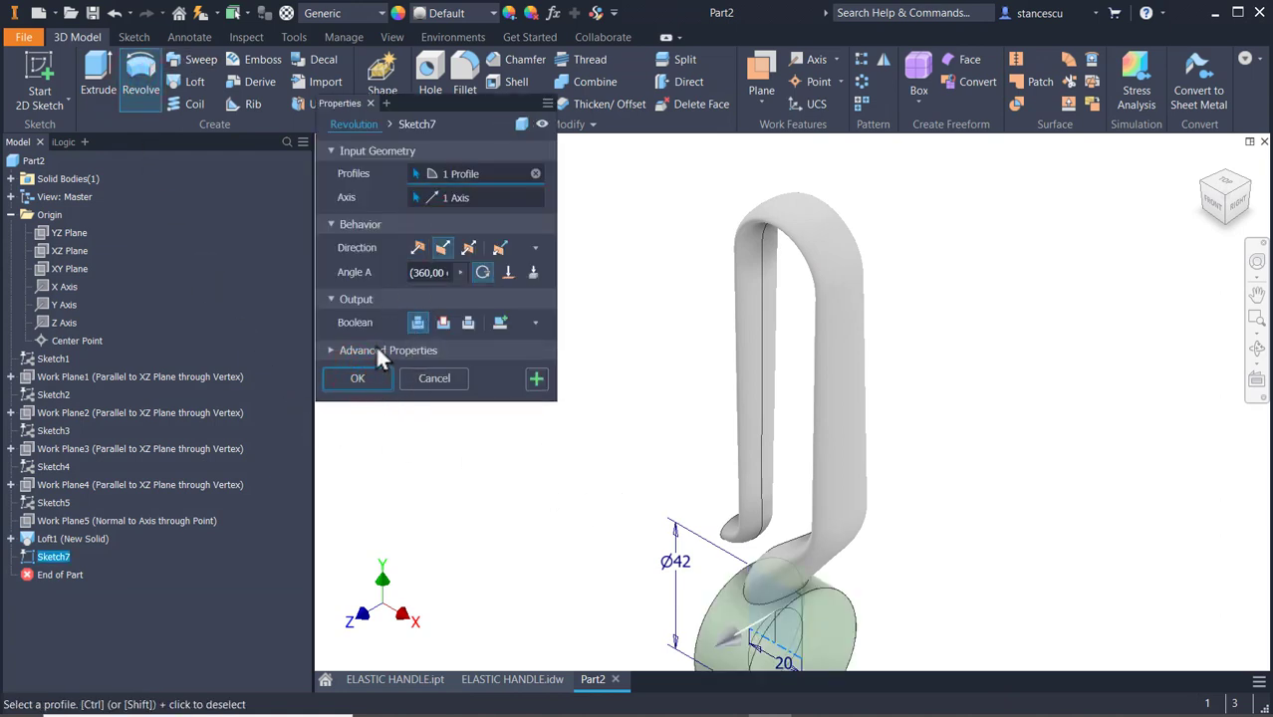
click(365, 379)
middle_drag(662, 455, 770, 288)
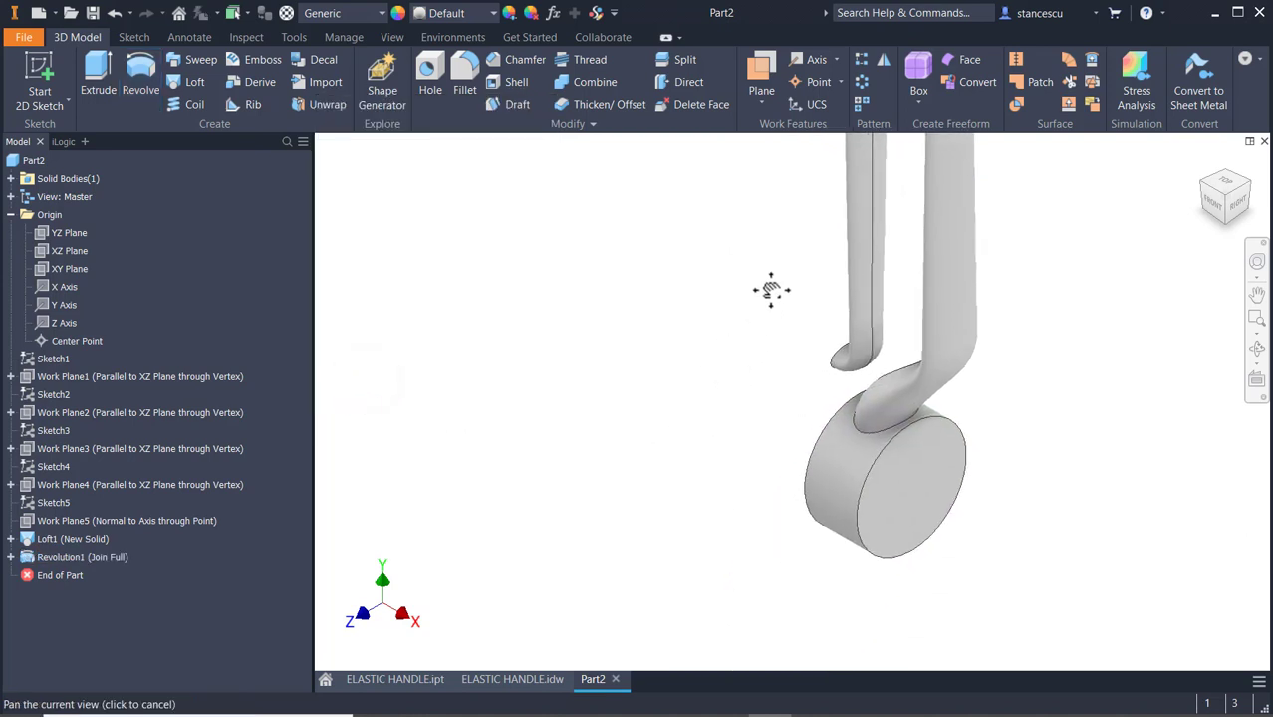
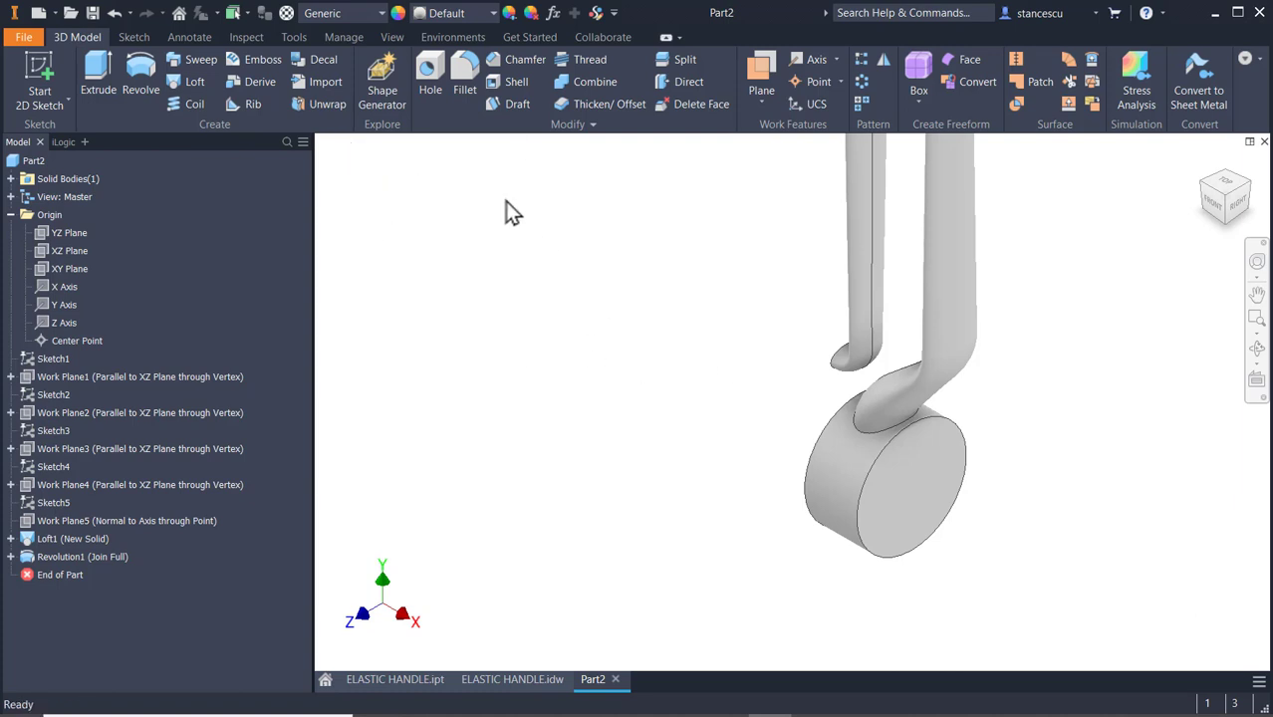
- Create a simple 25 mm through-all hole on the hub's flat face, concentric with its outer edge, checking the diameter against the drawing
click(438, 75)
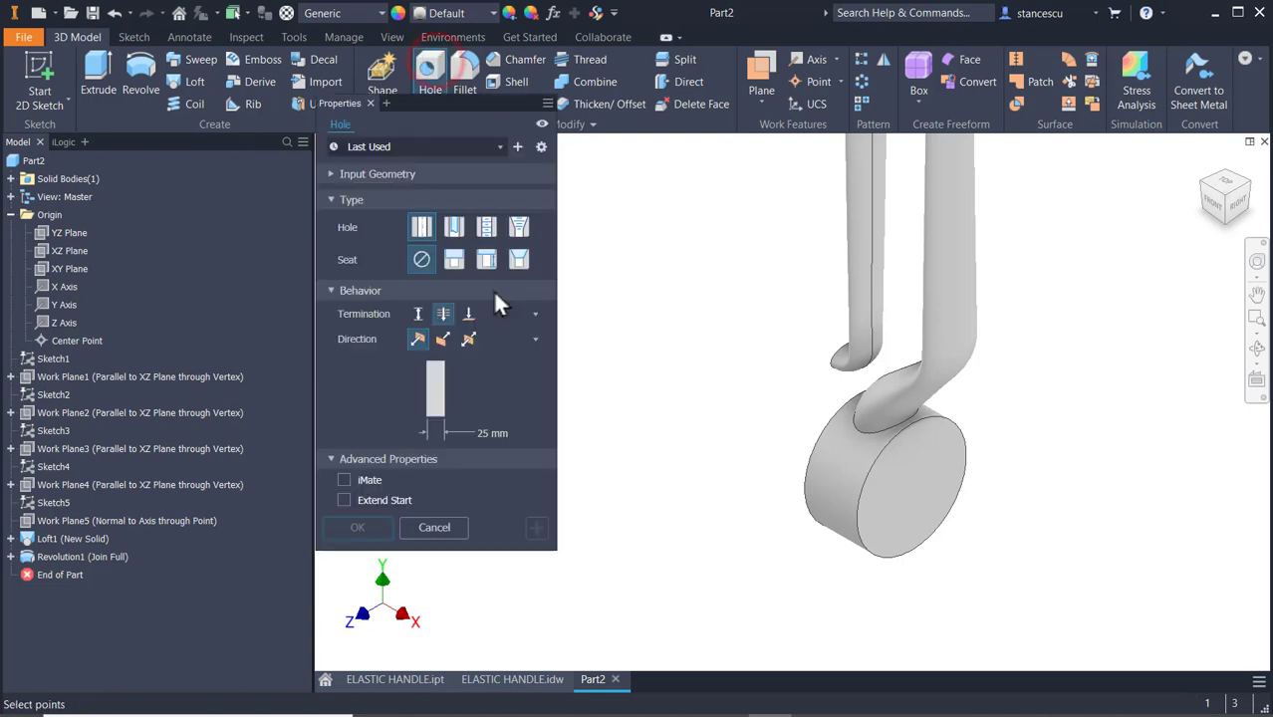
click(541, 681)
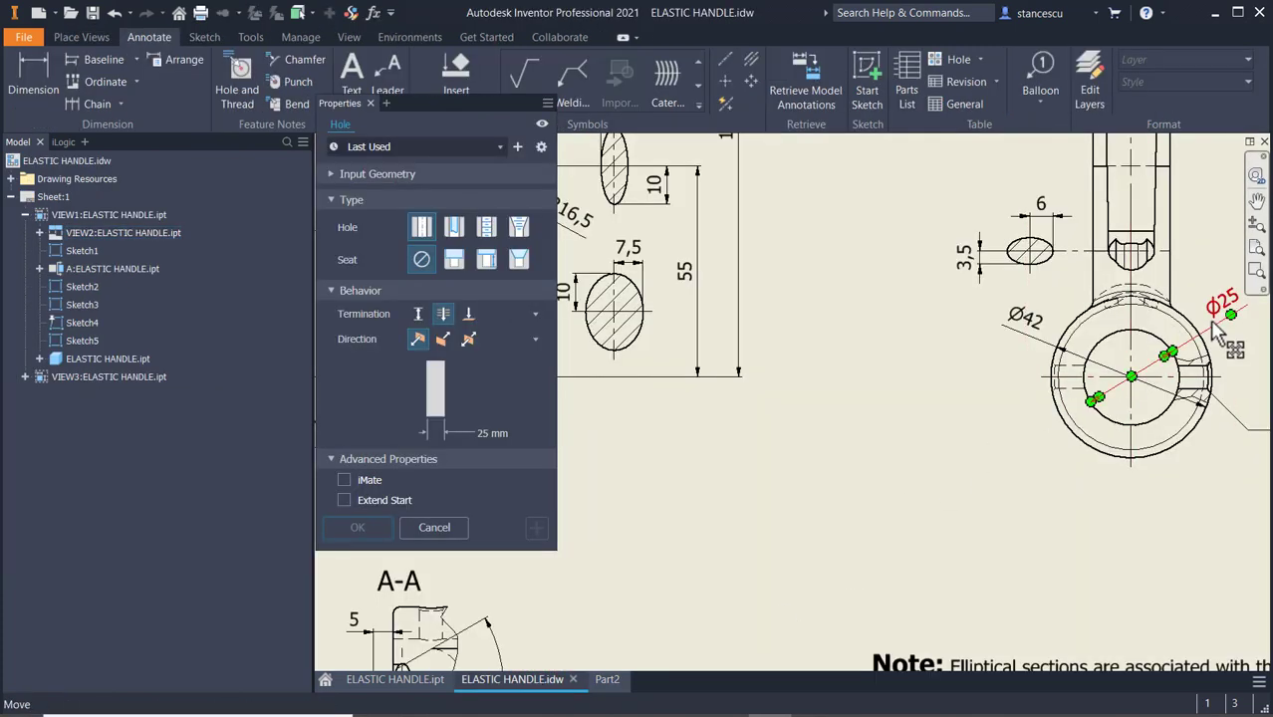
click(607, 680)
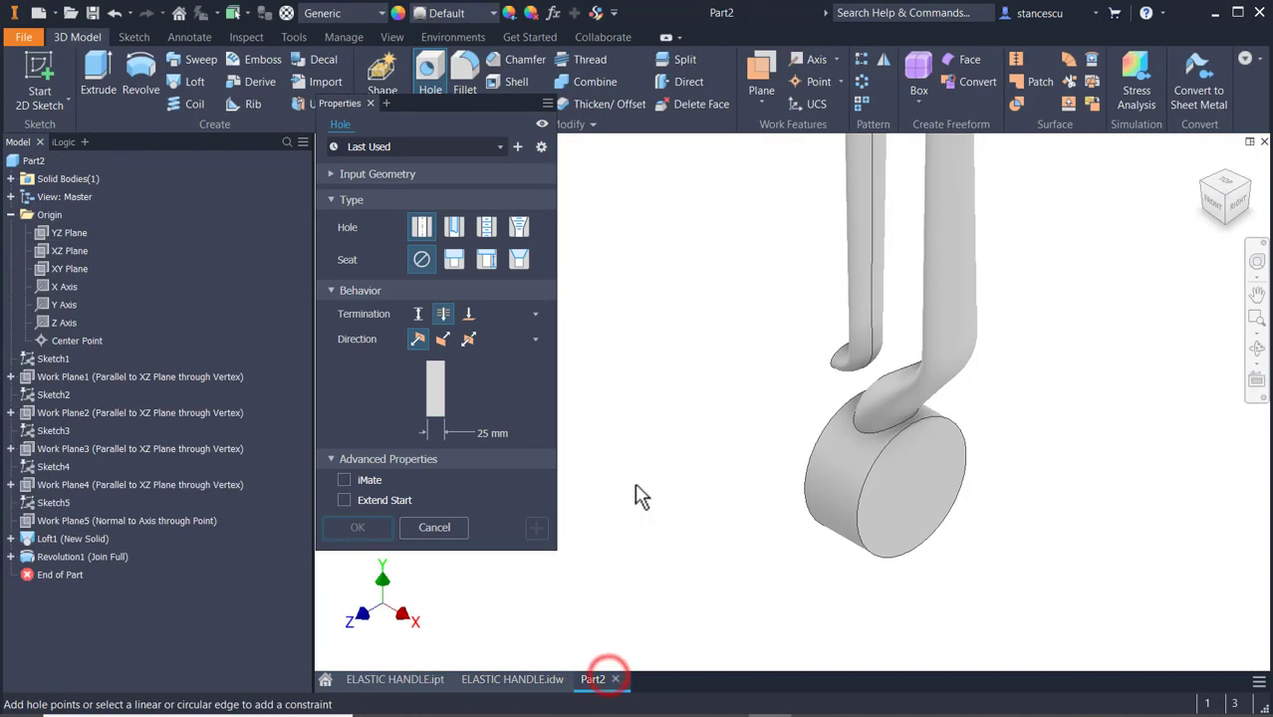
click(902, 498)
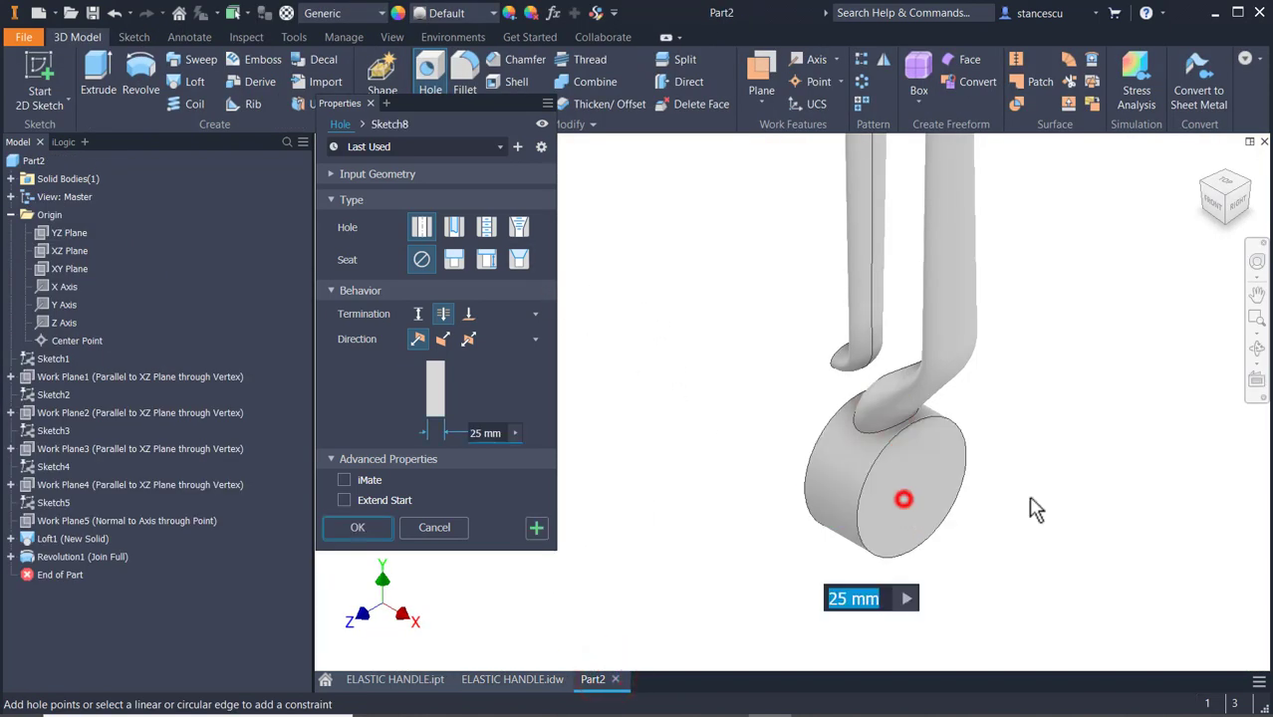
click(963, 439)
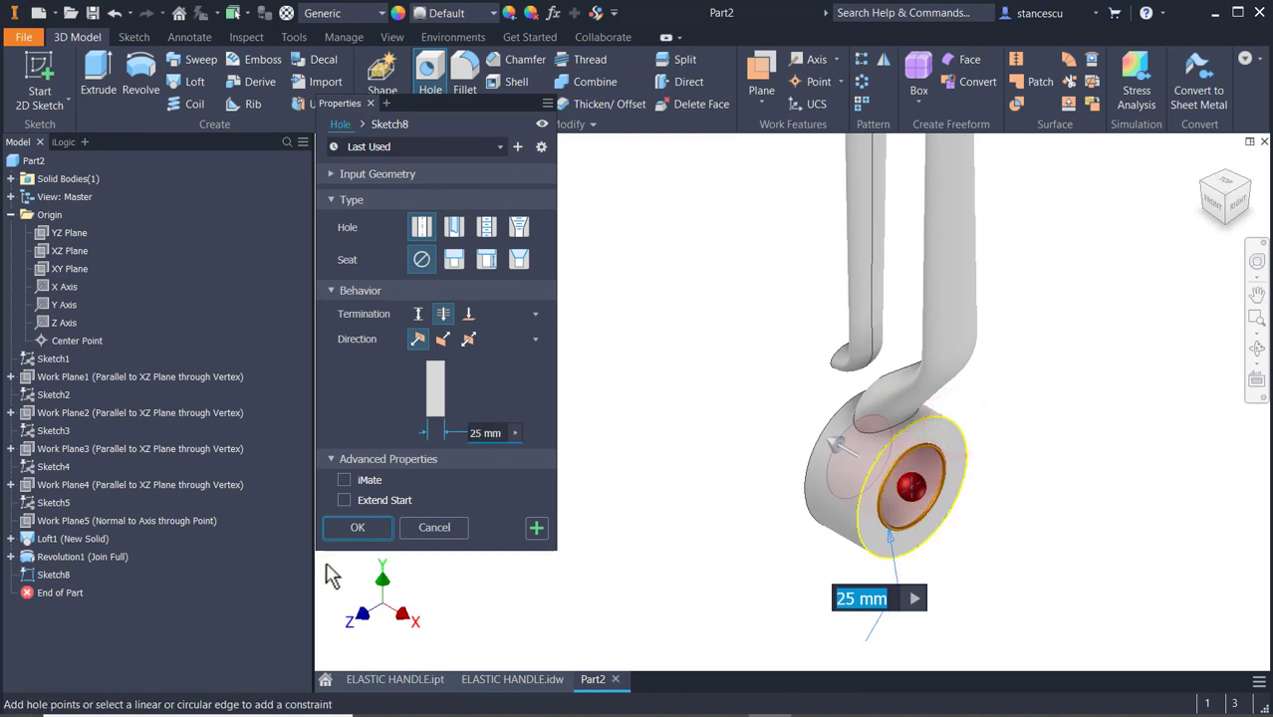
click(349, 527)
click(554, 464)
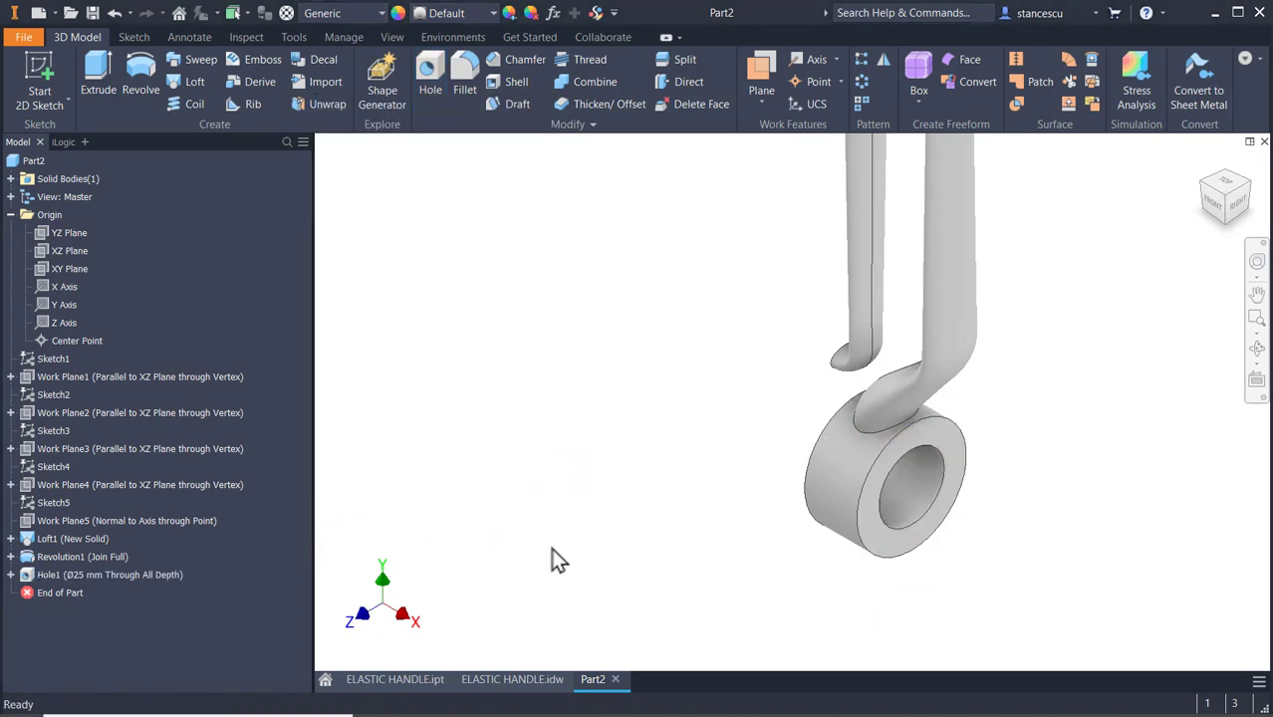
- Check the fillet radii at the hub's edges and at the handle-to-hub junction in ELASTIC HANDLE.idw, and return to Part2
click(516, 684)
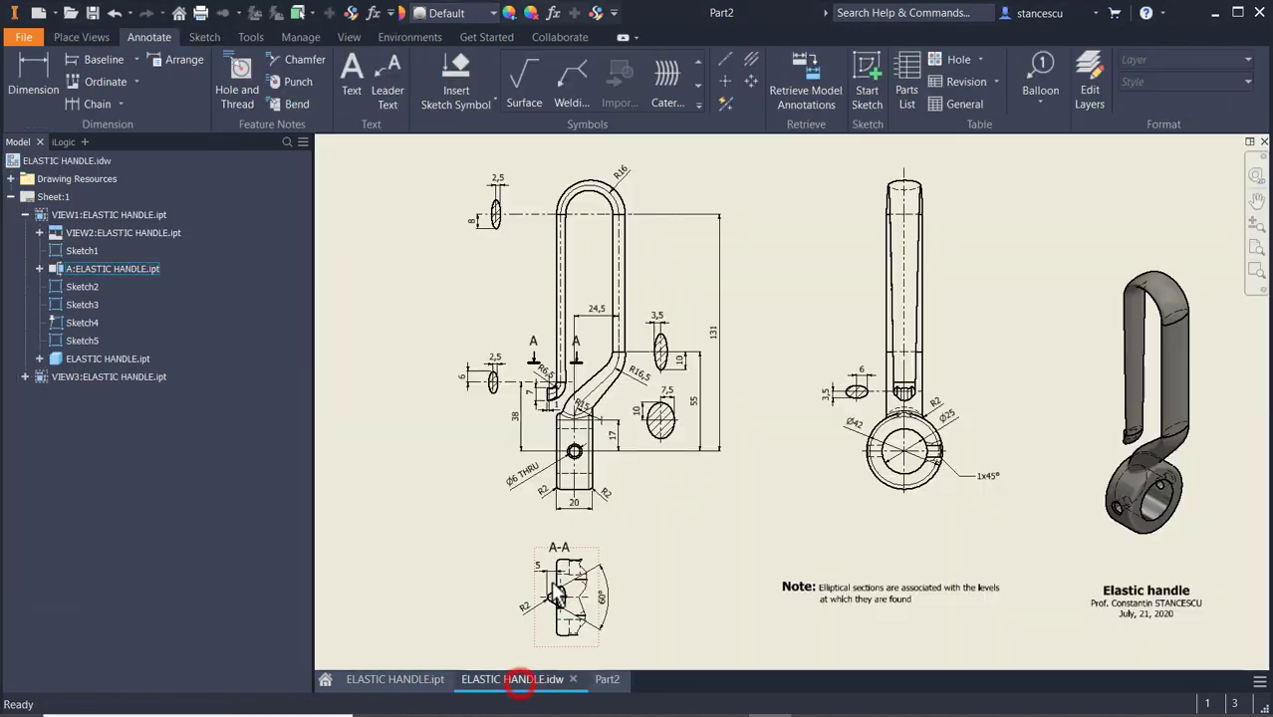
scroll(537, 443, up, 5)
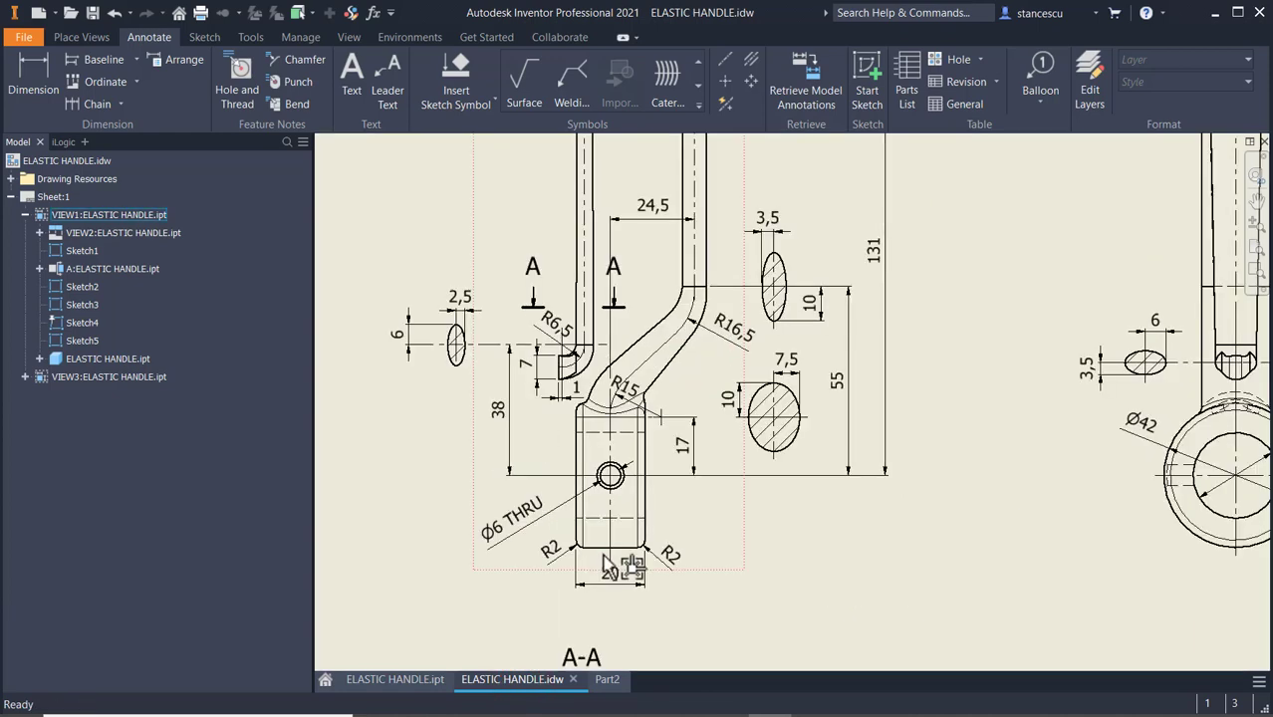
scroll(608, 567, up, 3)
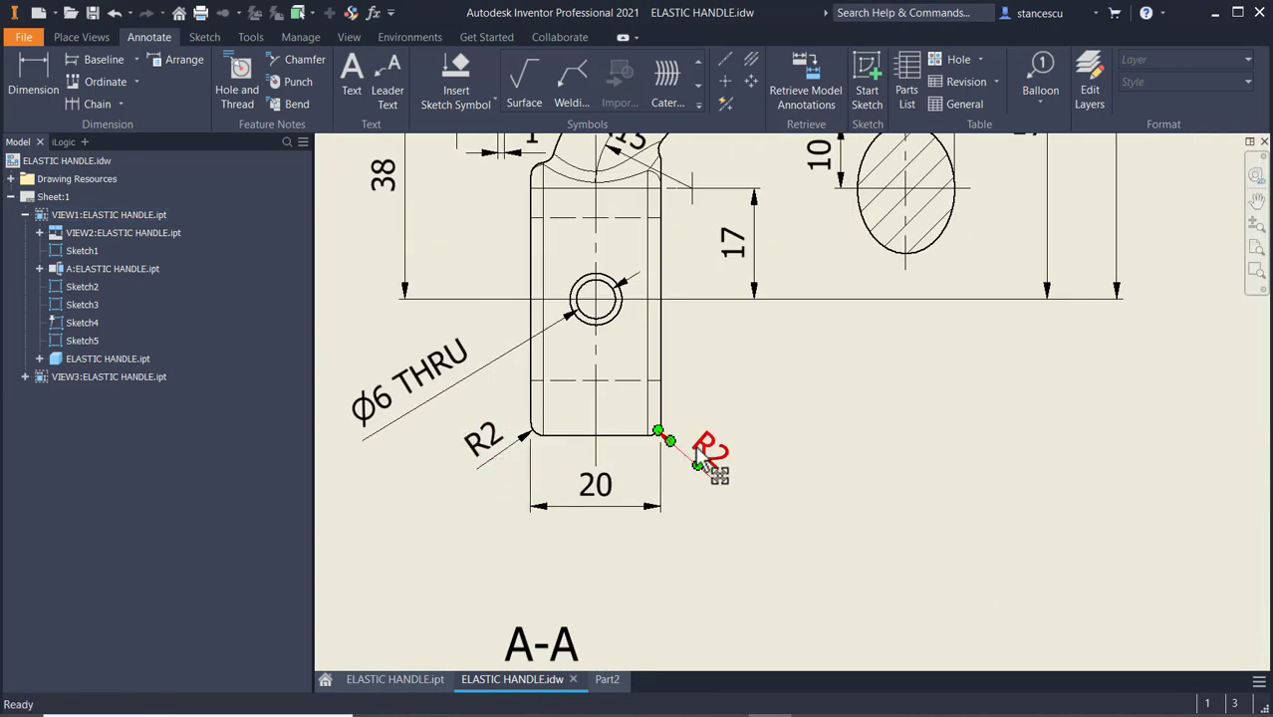
scroll(842, 417, down, 2)
middle_drag(1010, 334, 539, 563)
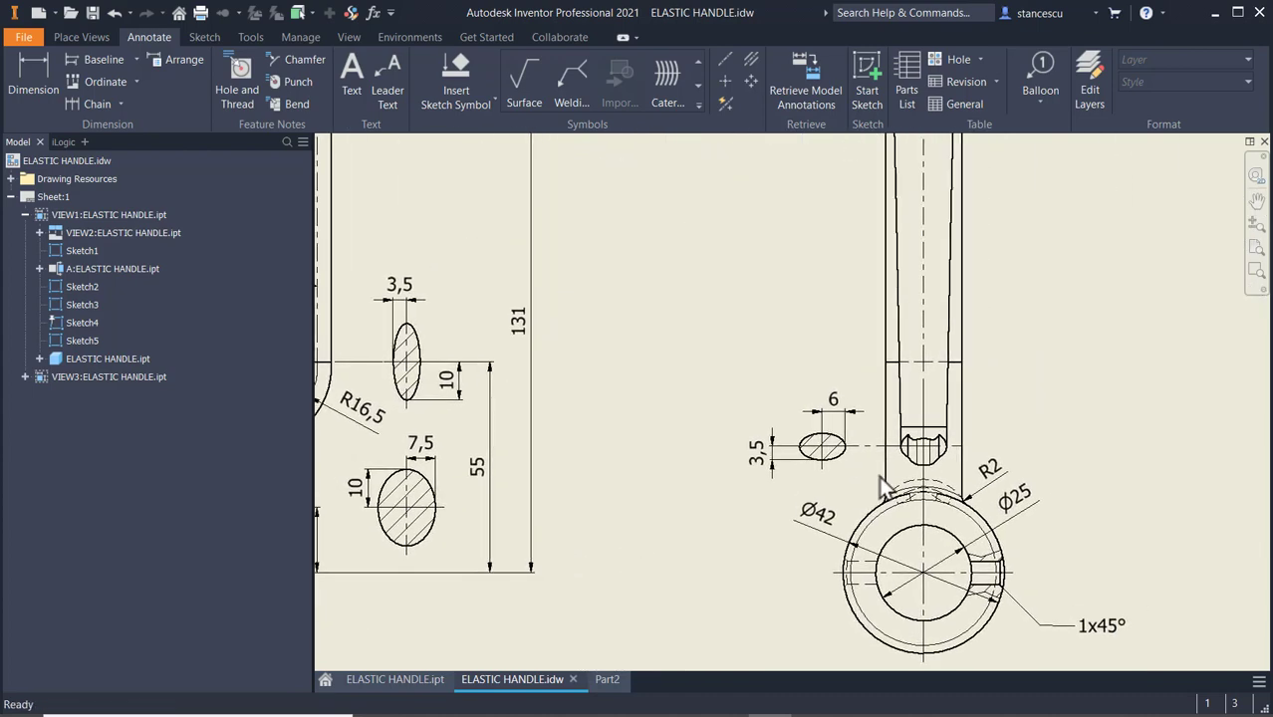
scroll(953, 486, up, 3)
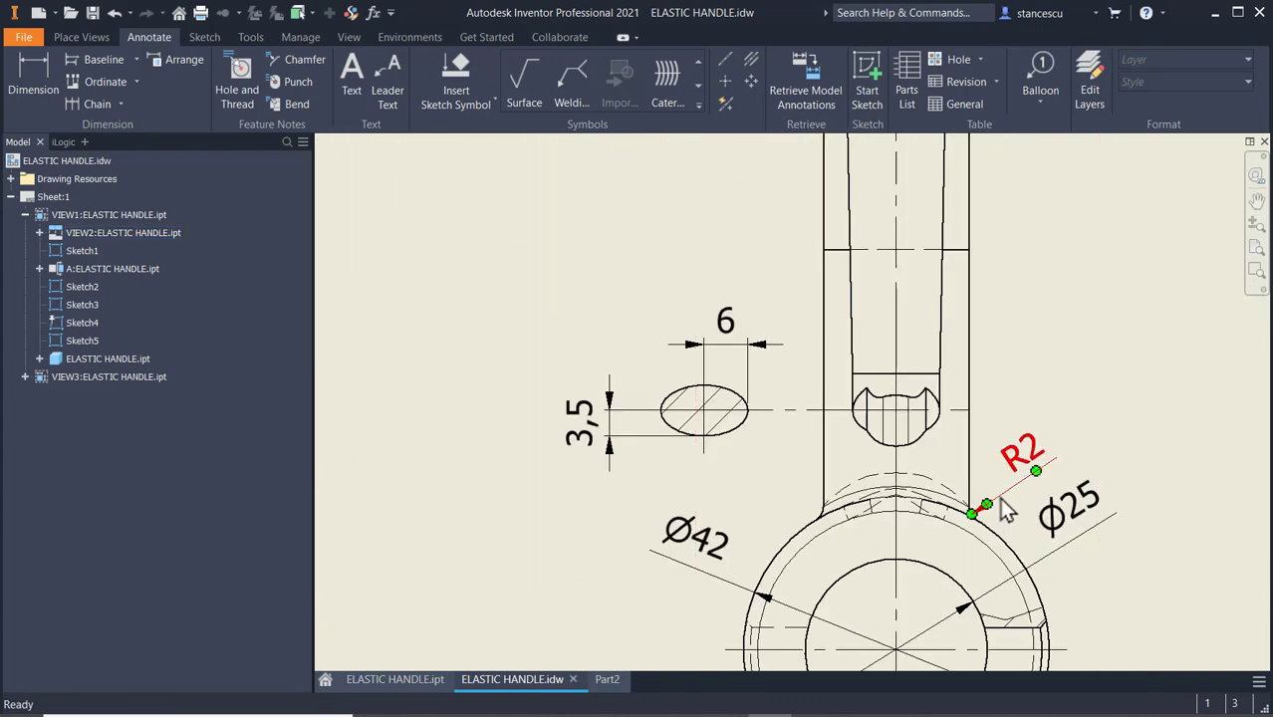
click(602, 683)
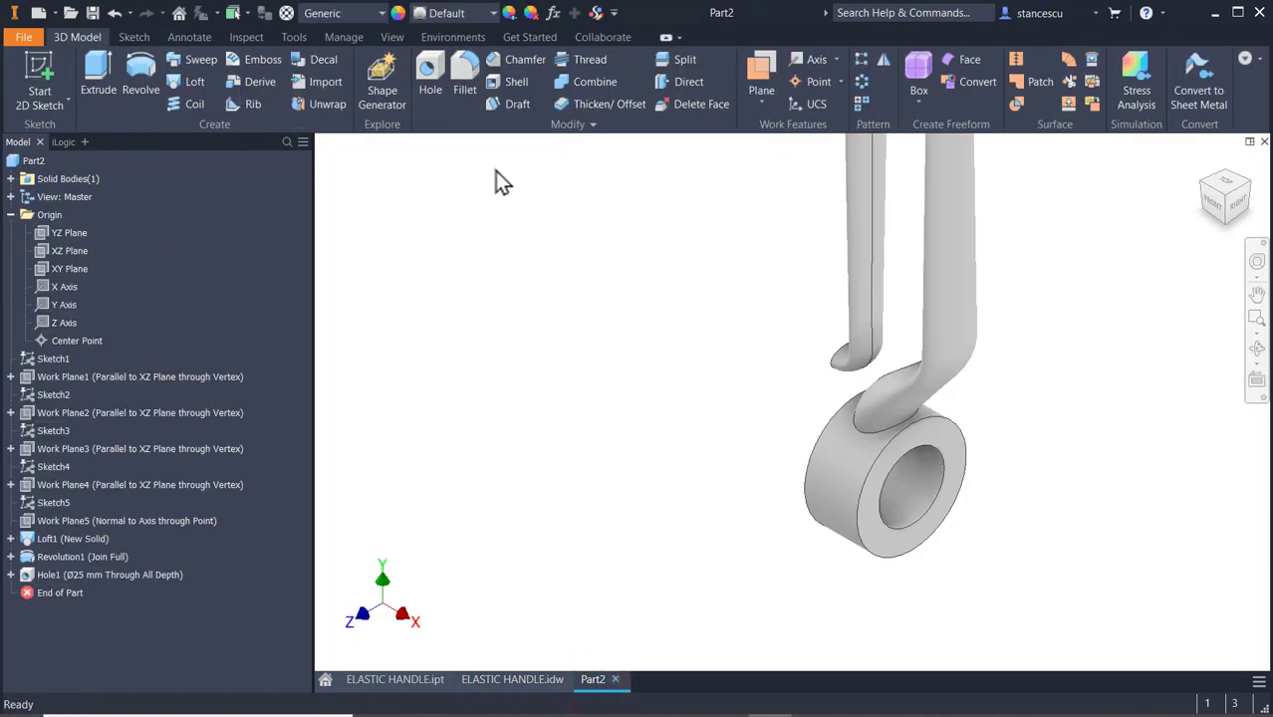
- Fillet the hub's two outer circular edges and the handle-to-hub junction edge with a 2 mm radius
scroll(842, 484, up, 3)
click(899, 479)
click(912, 472)
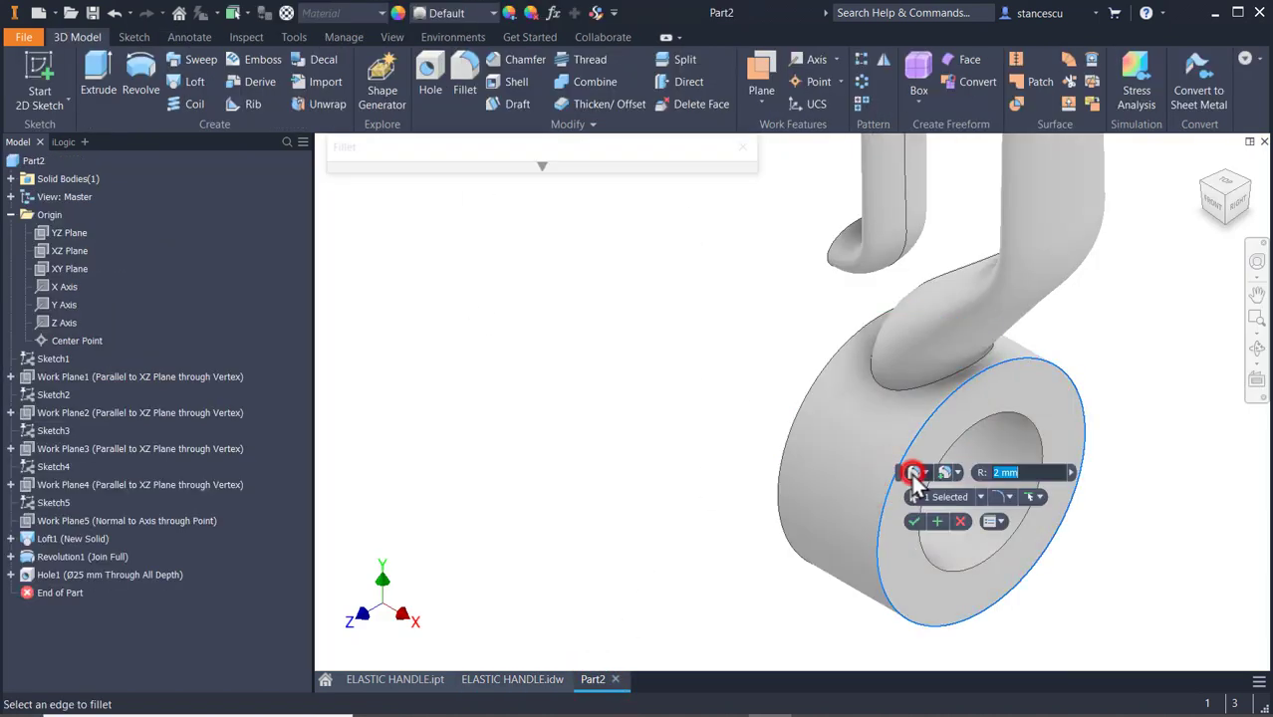
click(798, 433)
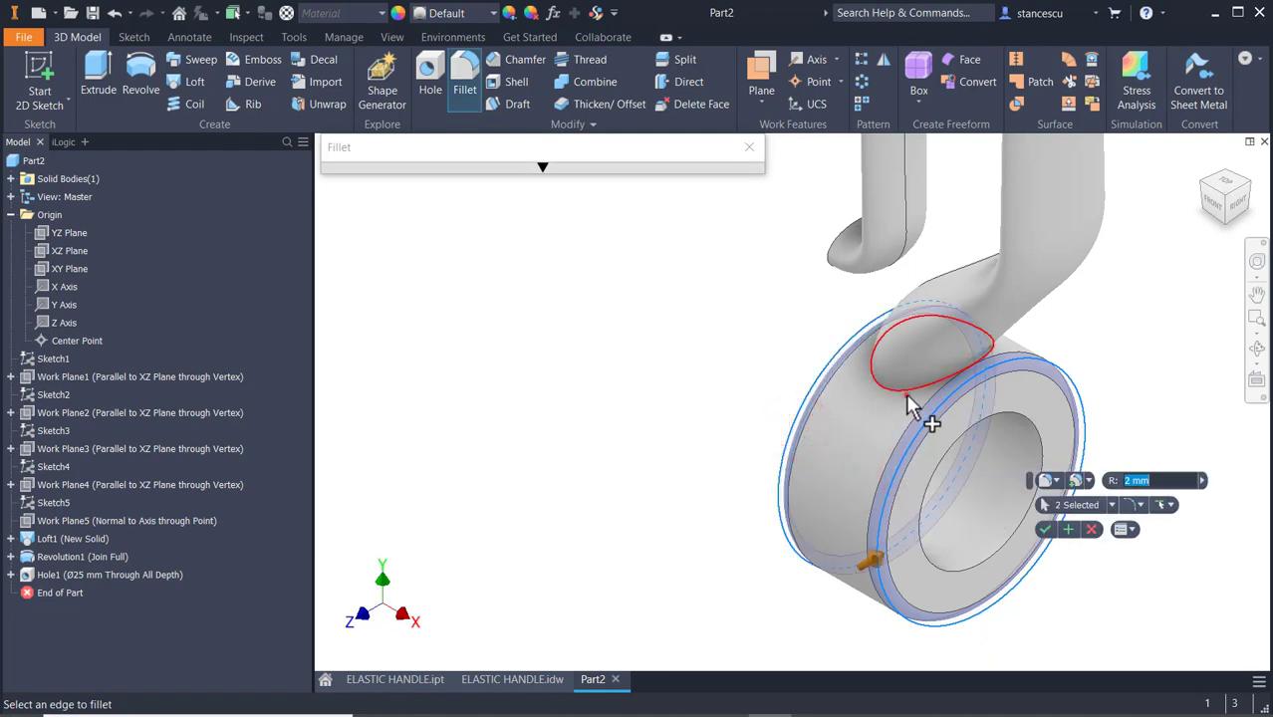
click(906, 394)
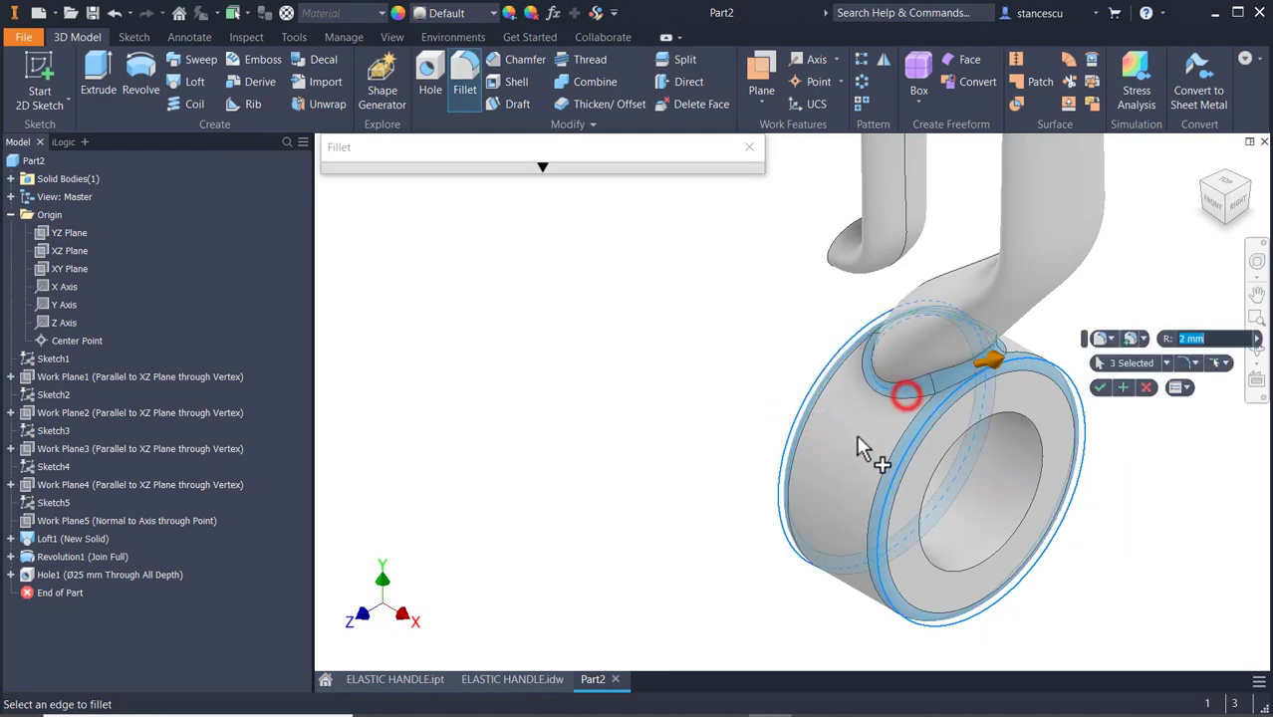
click(1100, 389)
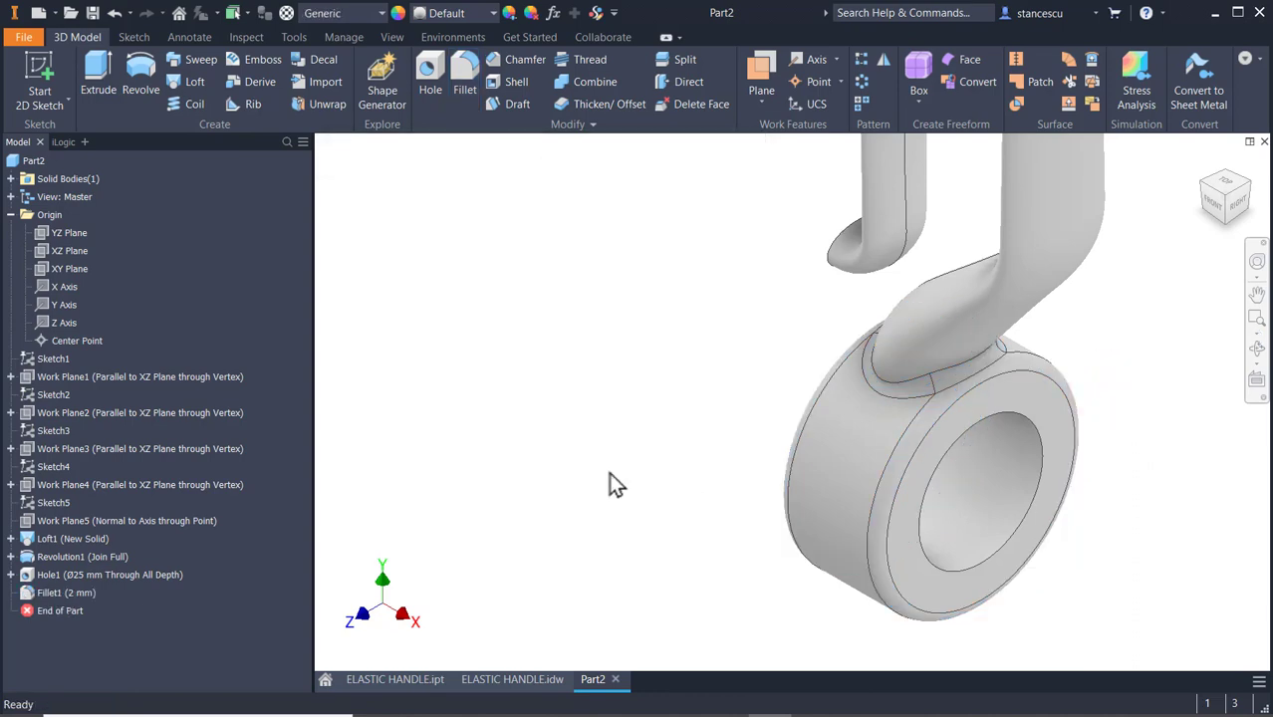
- Check the hub's cross-hole diameter and chamfer callouts in ELASTIC HANDLE.idw, and return to Part2
click(492, 676)
middle_drag(757, 424, 753, 201)
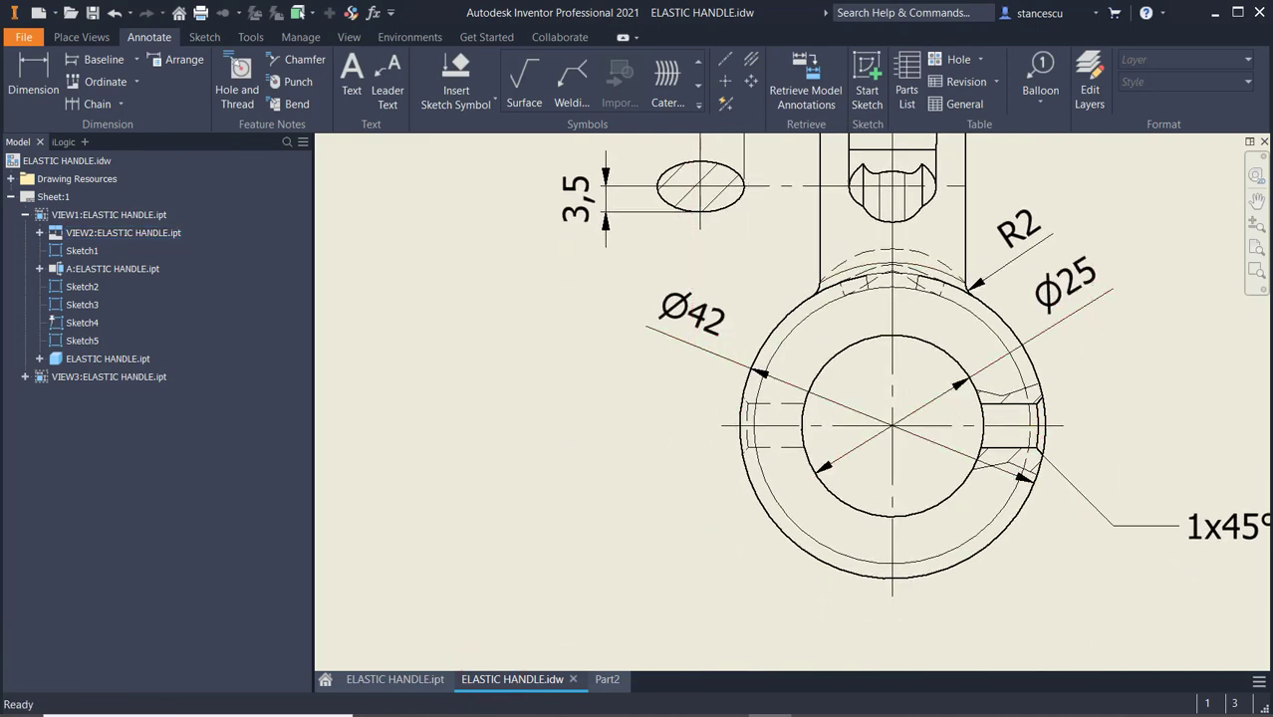
scroll(842, 489, down, 5)
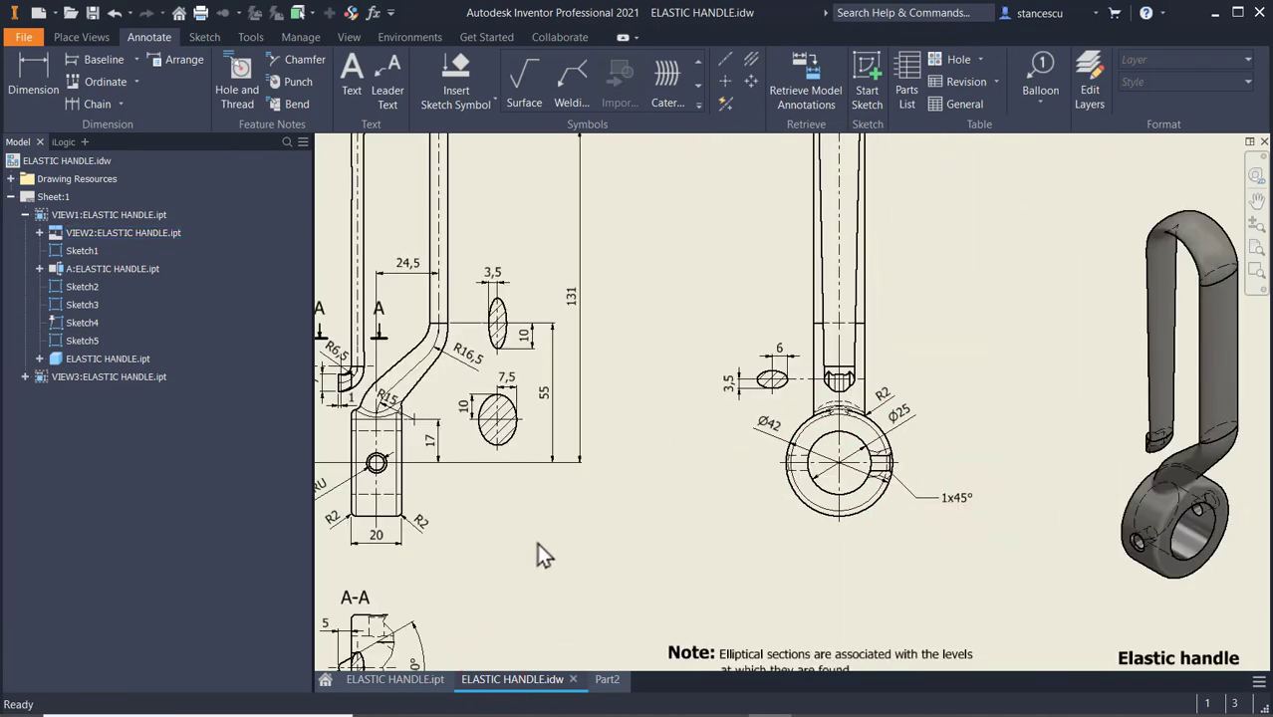
middle_drag(539, 550, 694, 507)
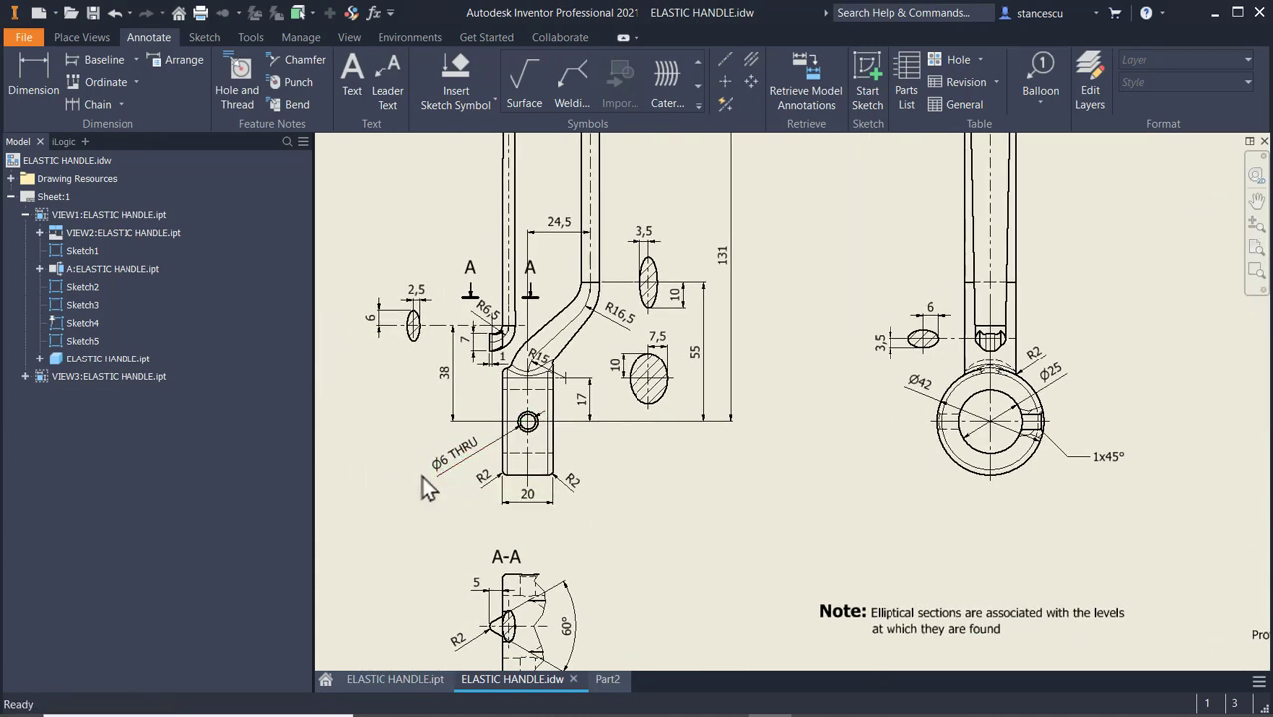
click(606, 680)
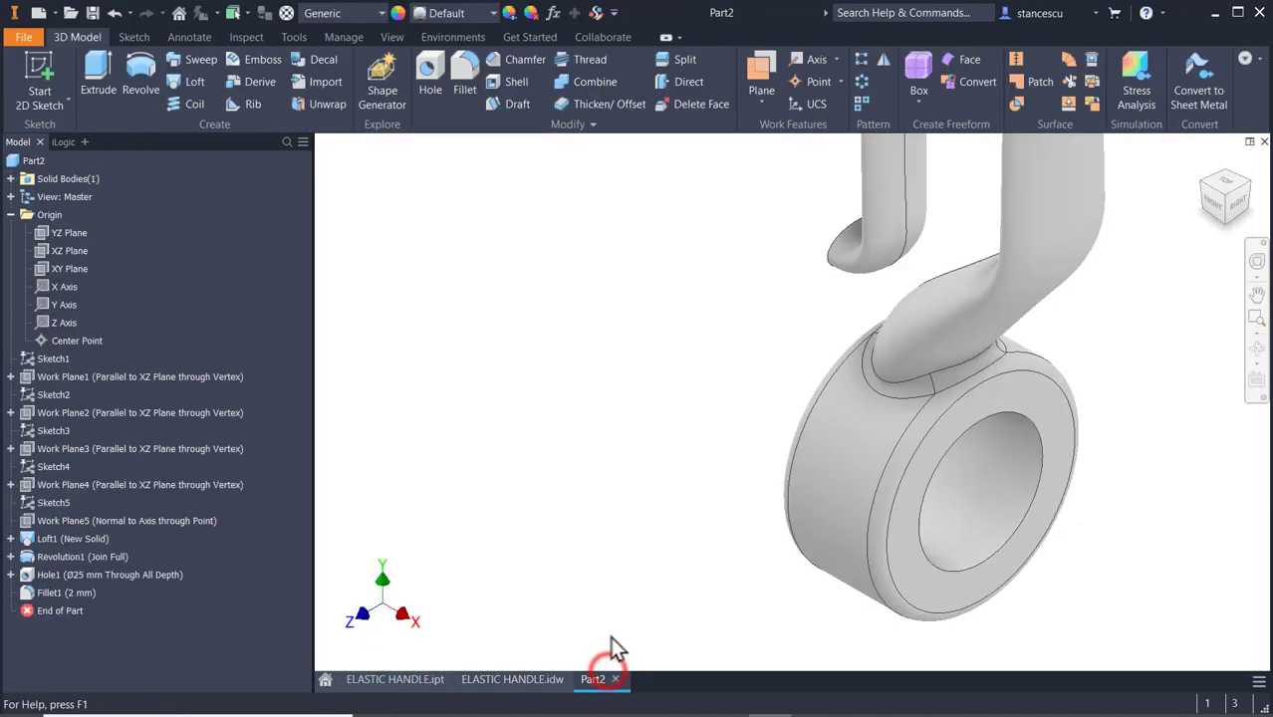
- Sketch a 6 mm diameter circle centered on the origin on the XY plane, with the graphics sliced, and finish the sketch
click(69, 269)
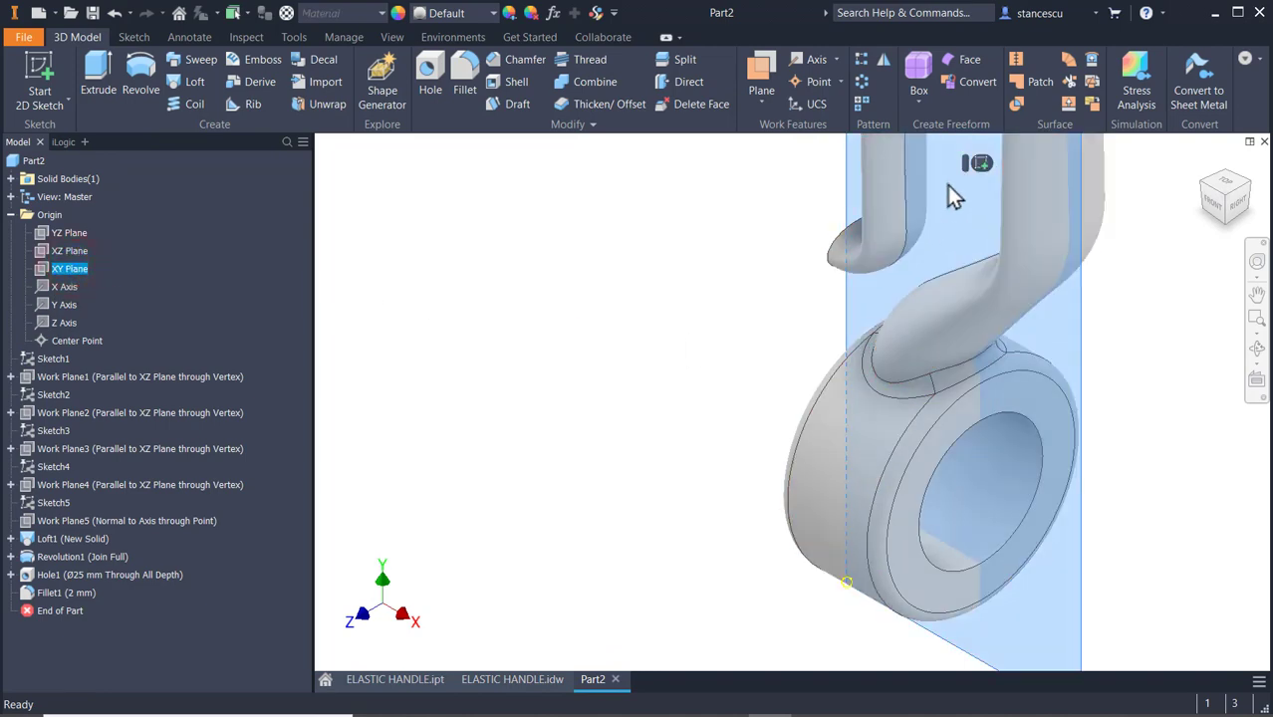
click(981, 164)
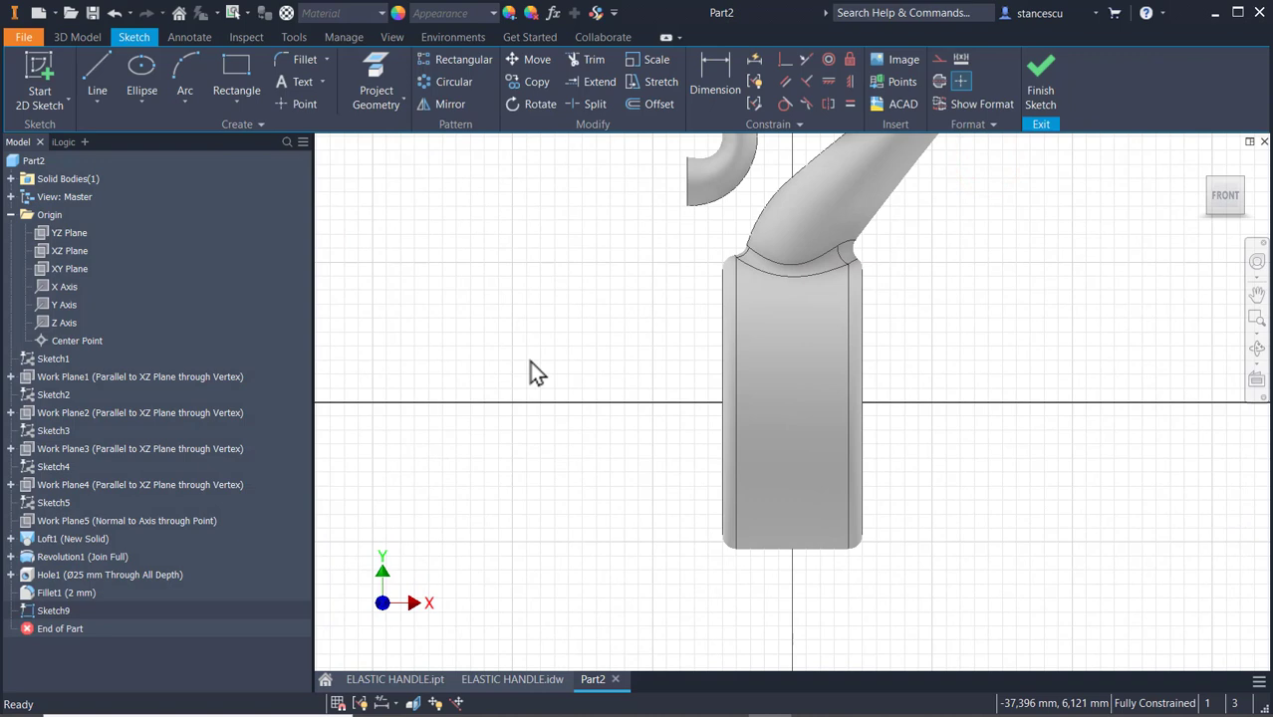
key(F7)
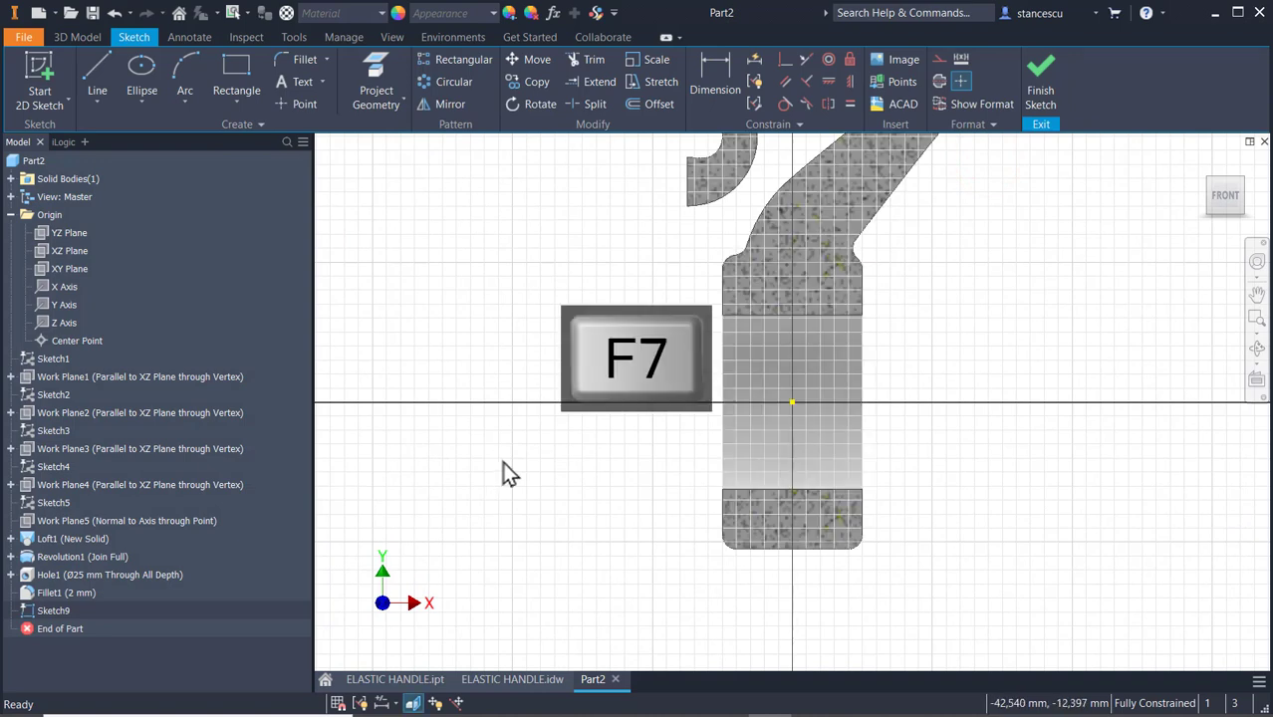
click(143, 101)
click(136, 131)
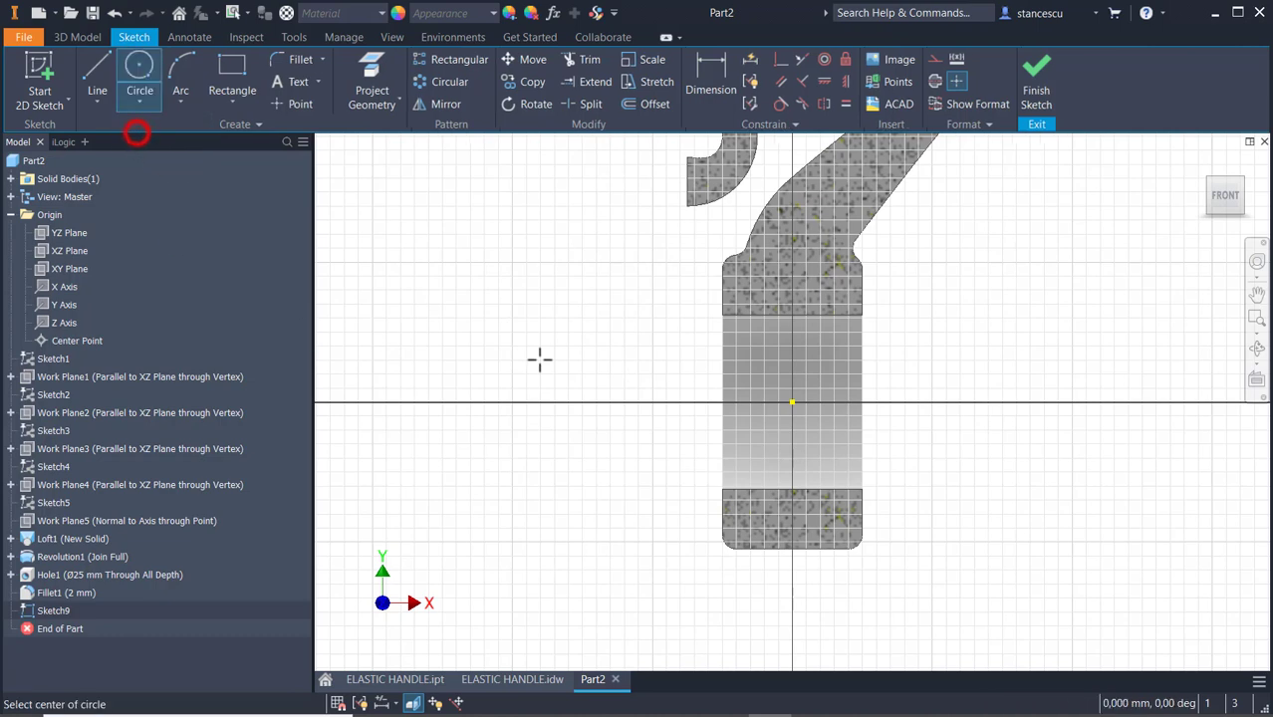
click(792, 401)
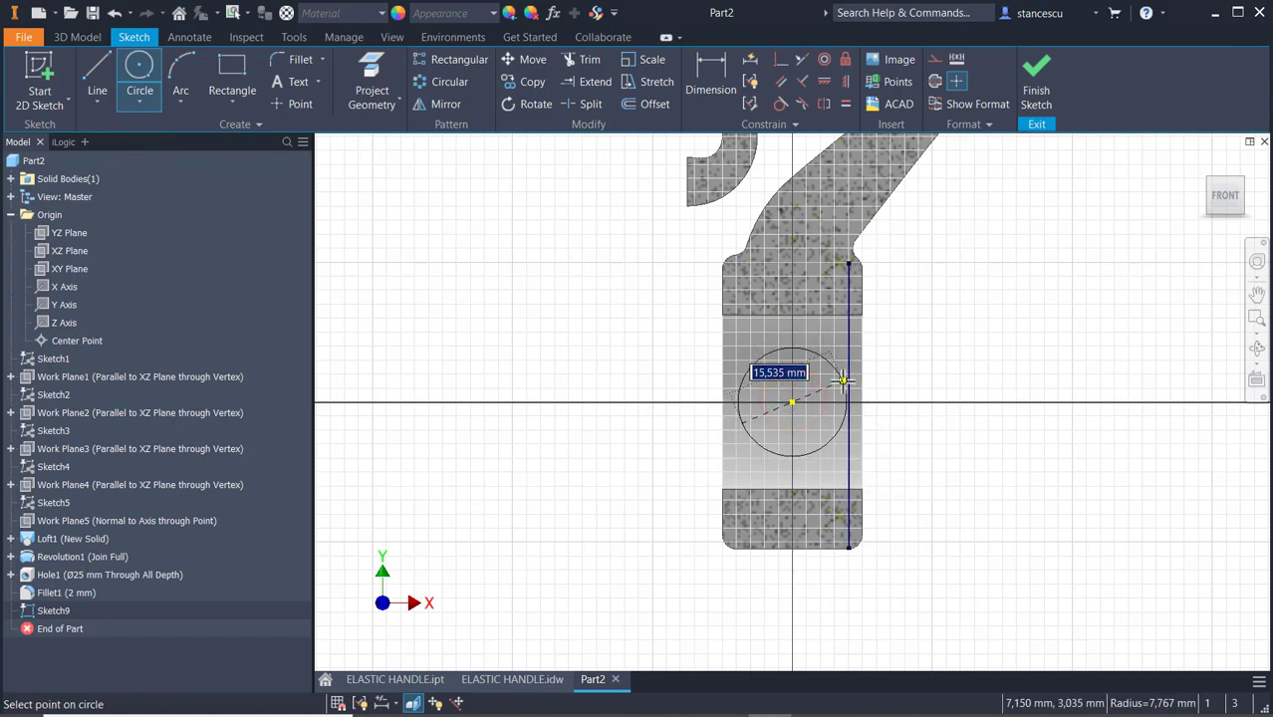
text(6)
key(Return)
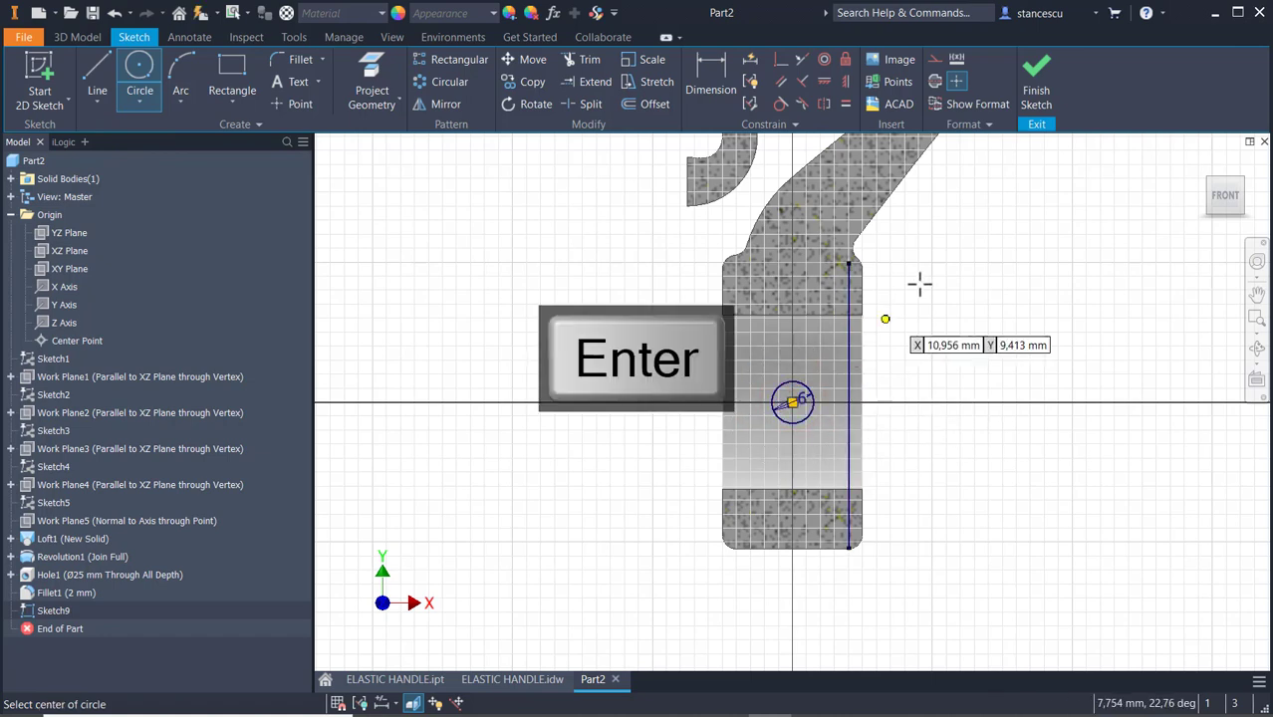
click(1033, 95)
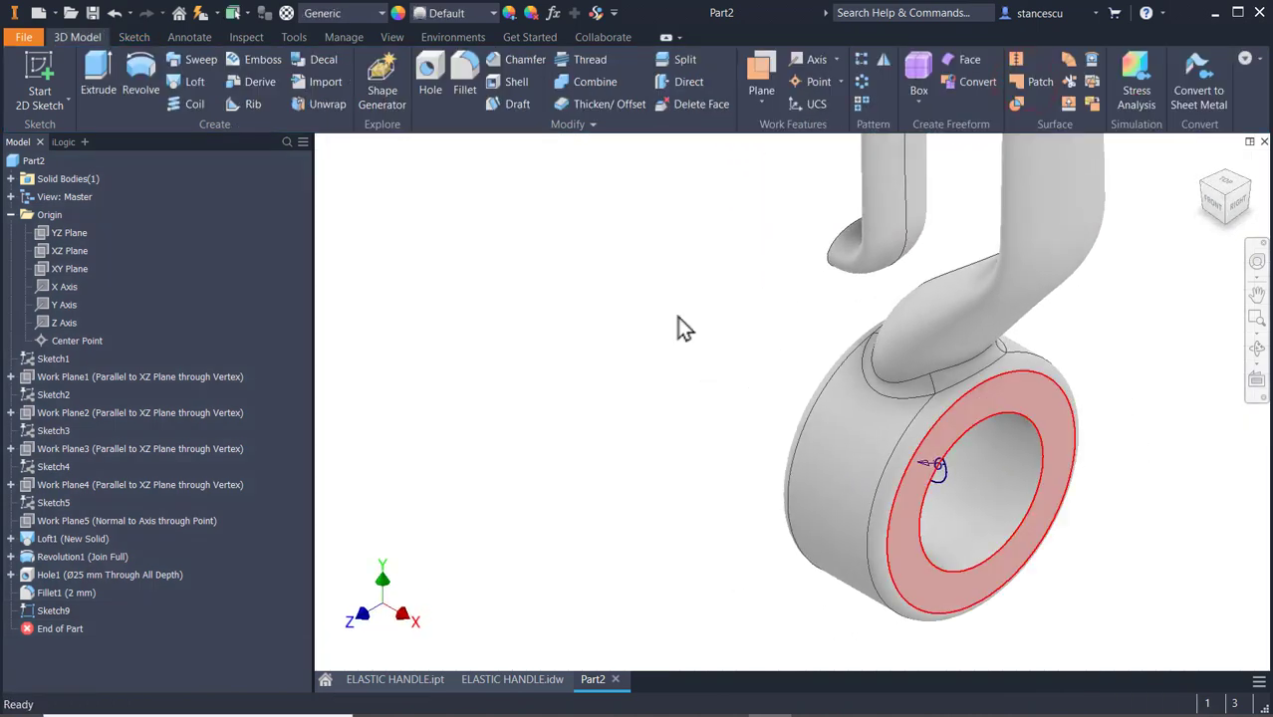
- Extrude the 6 mm circle as a symmetric through-all cut to make the cross hole in the hub
click(90, 60)
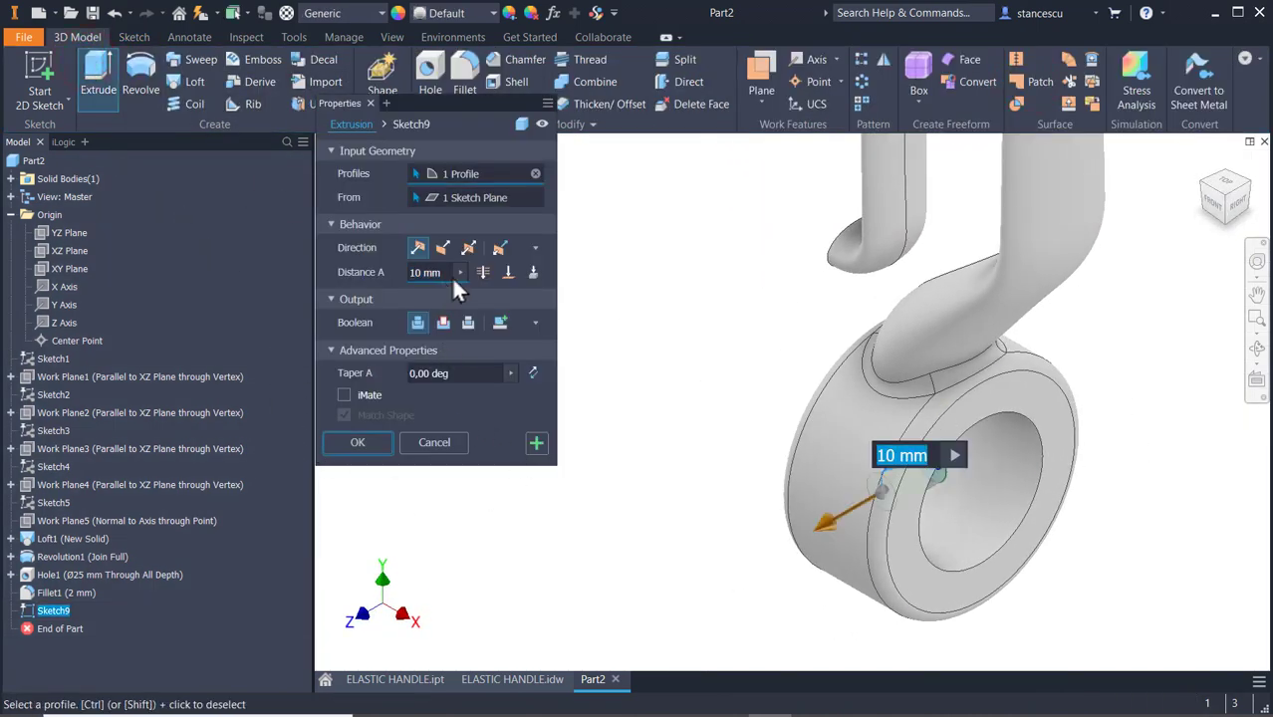
click(469, 248)
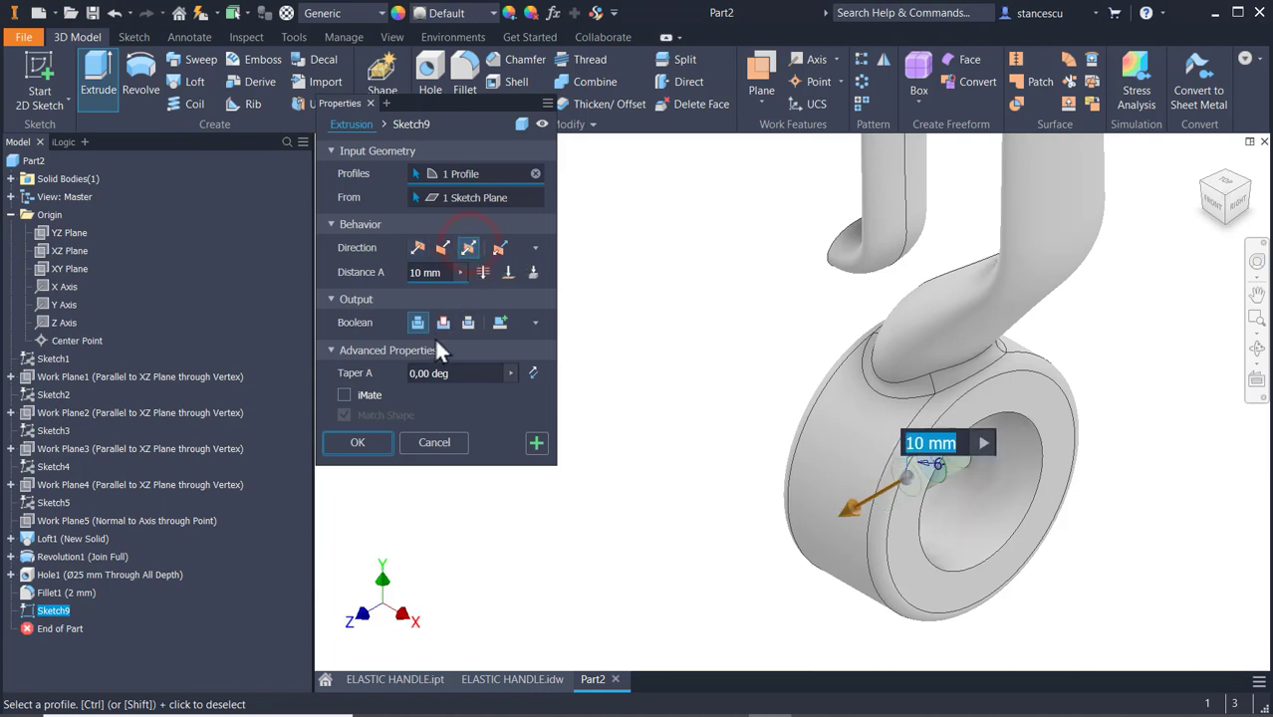
click(482, 272)
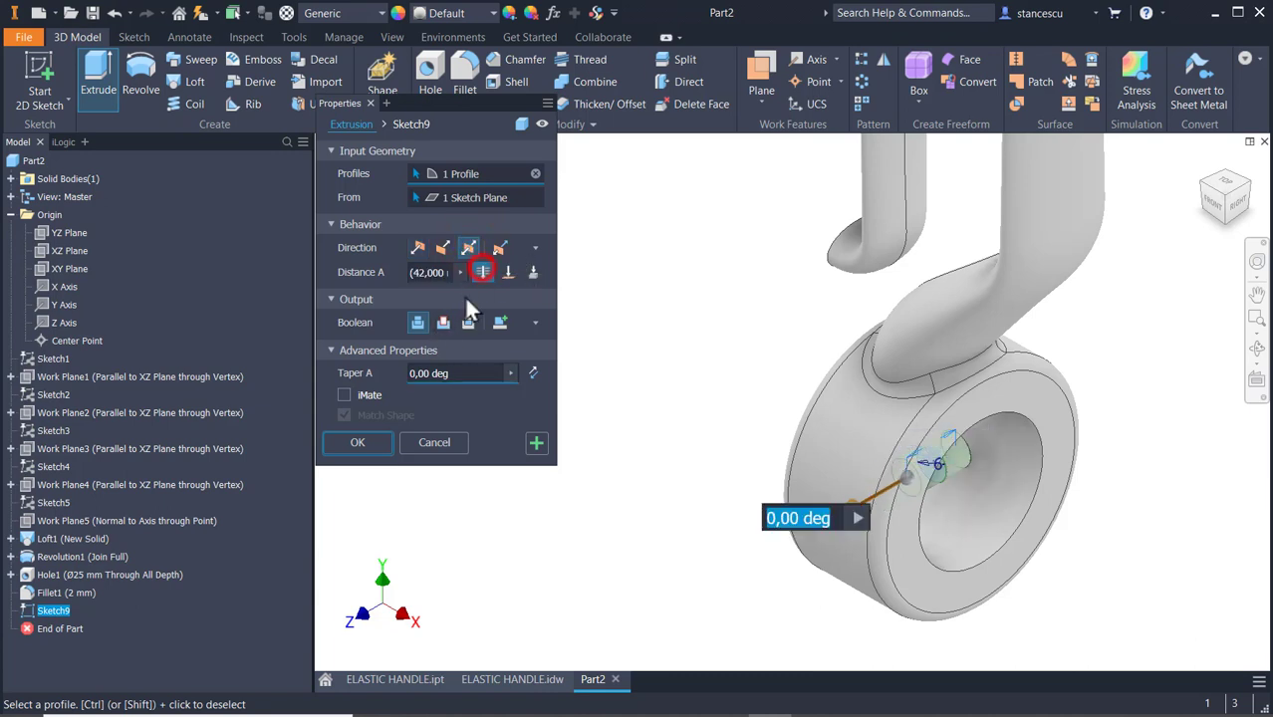
click(445, 322)
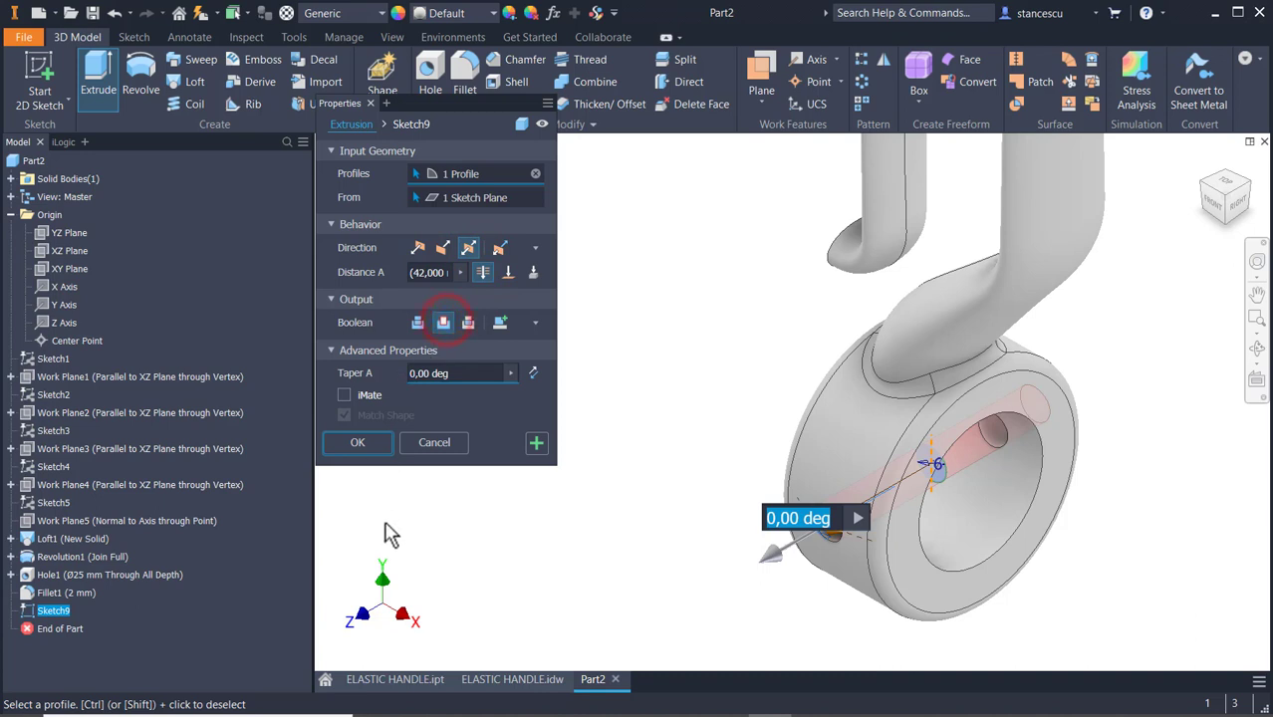
click(369, 450)
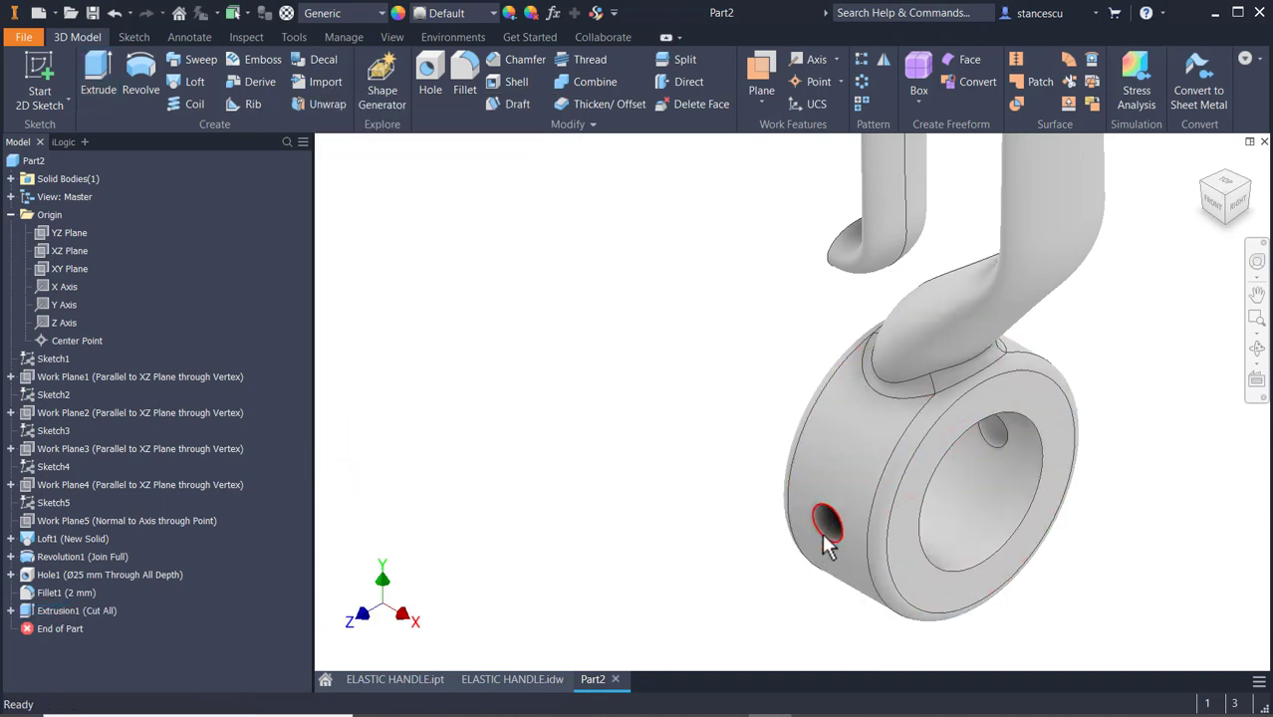
- Chamfer the outer edges at both ends of the hub's cross hole by 1 mm
click(862, 524)
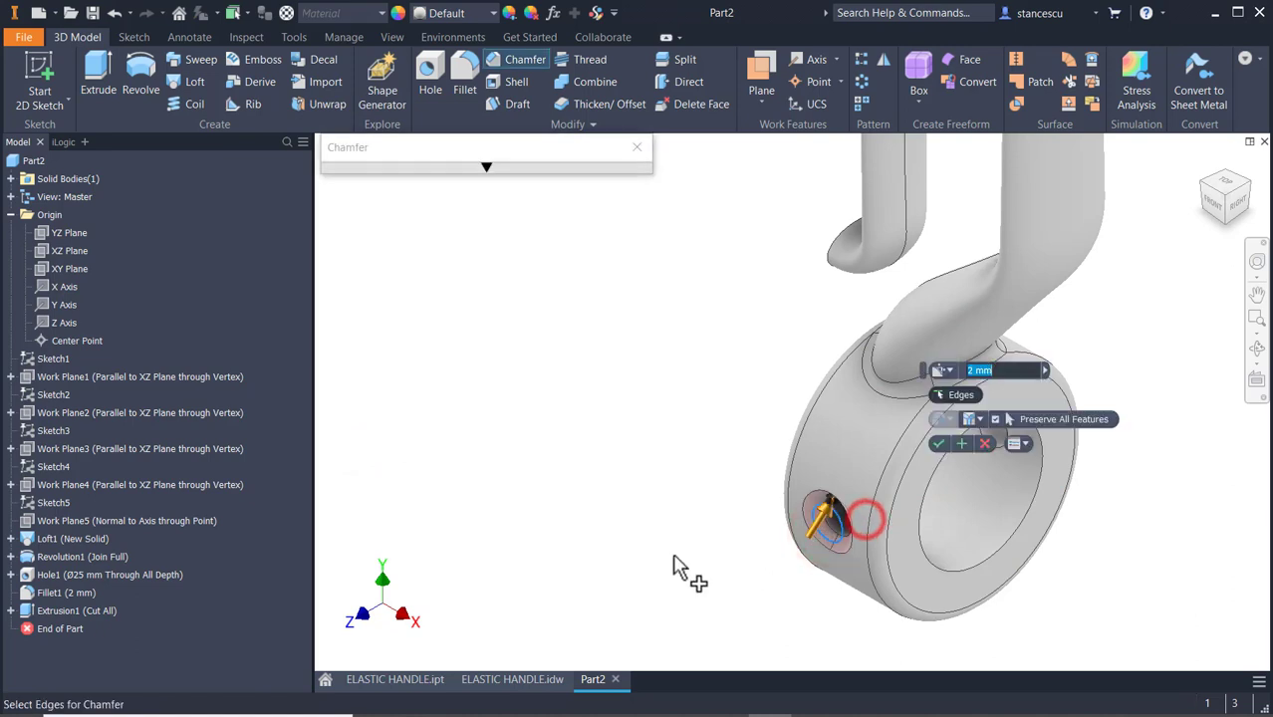
shift+middle_drag(1137, 546, 1062, 592)
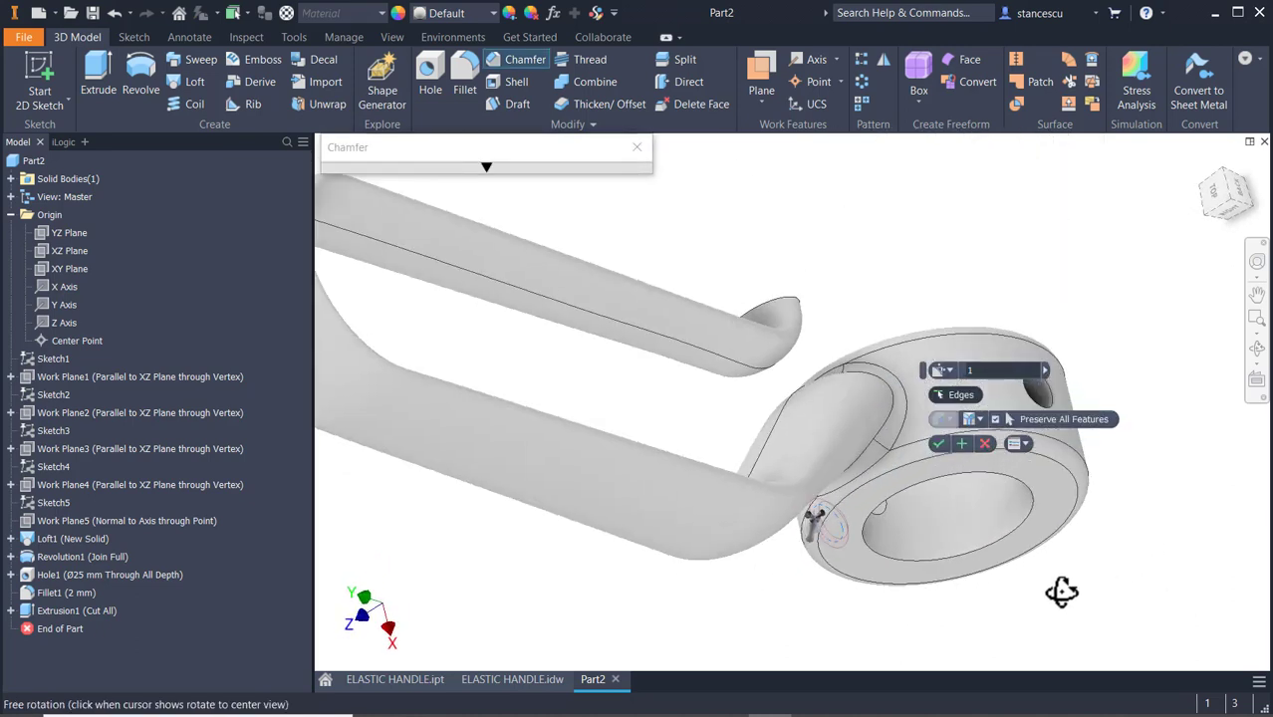
click(1037, 395)
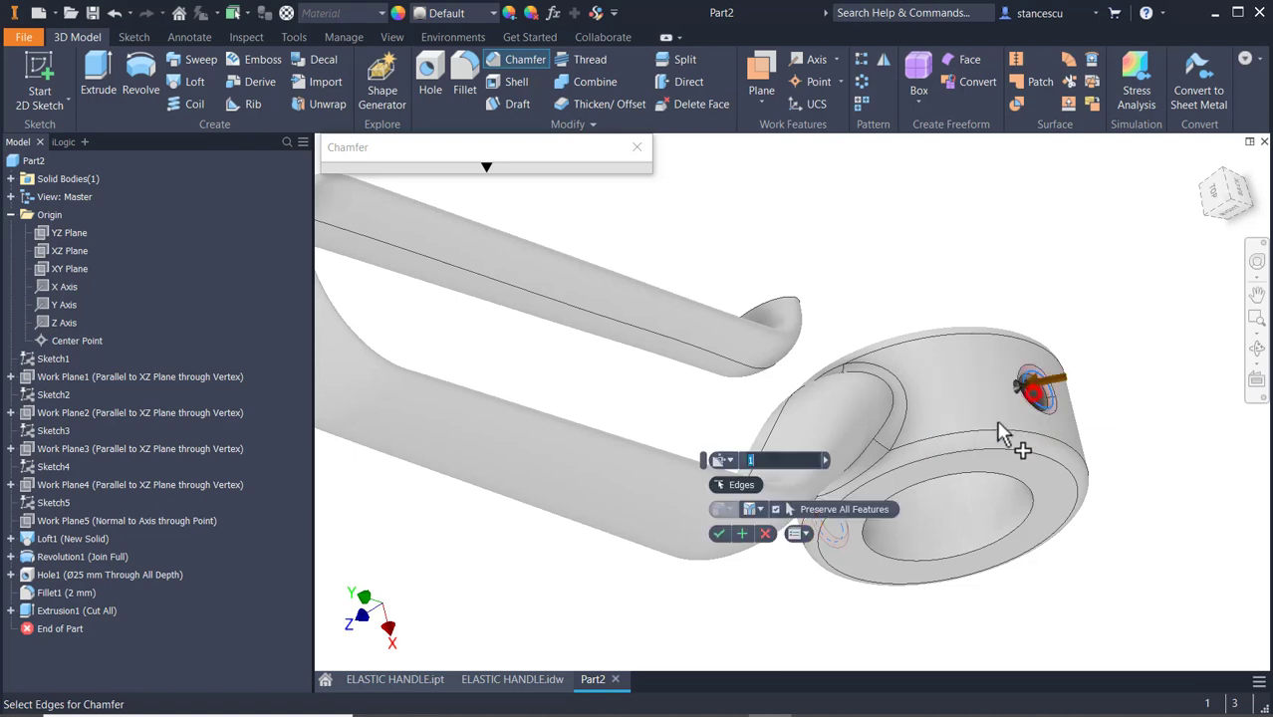
click(719, 534)
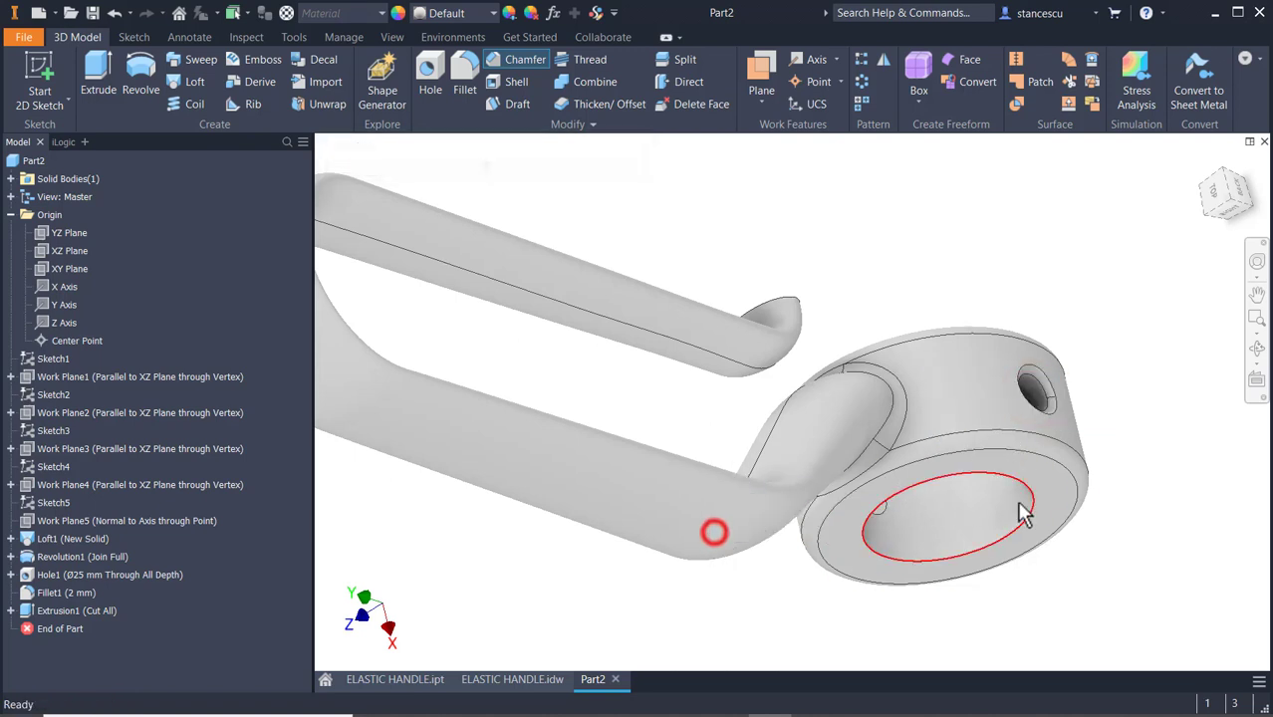
key(F6)
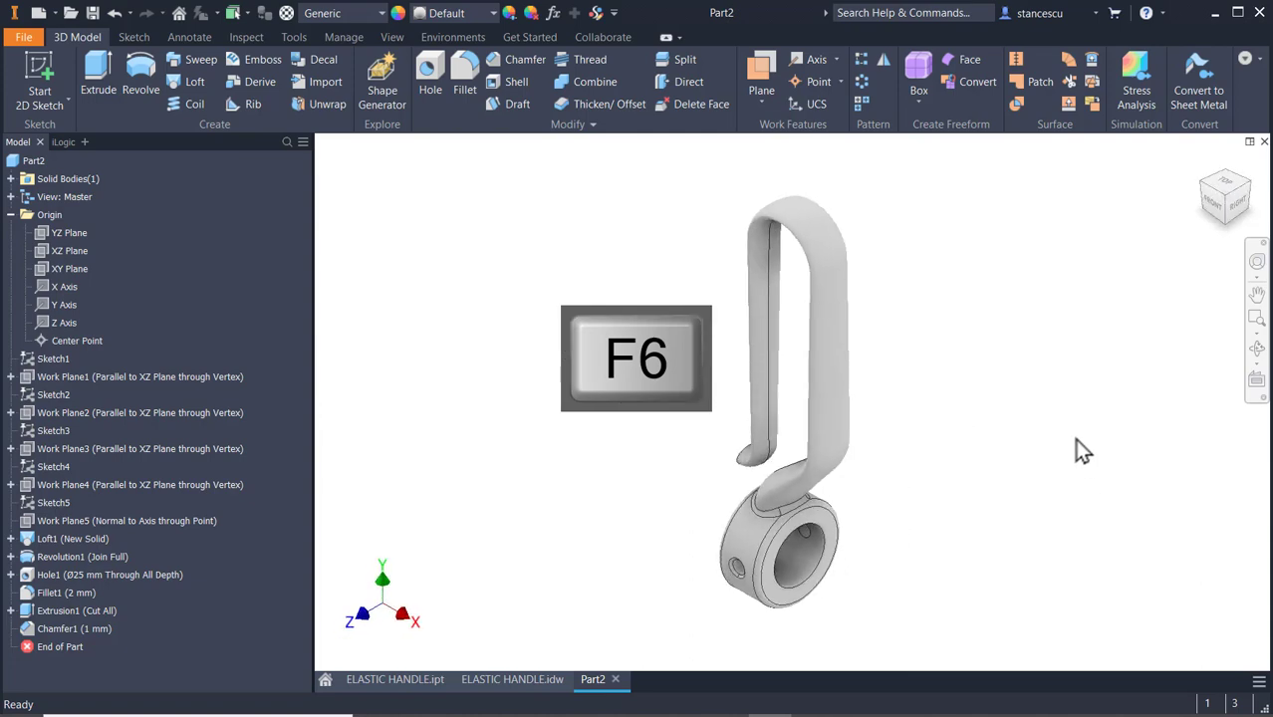
- Examine the dimensions of the pointed handle tip in section A-A of ELASTIC HANDLE.idw, and return to Part2
click(508, 681)
scroll(458, 322, down, 3)
mouse_move(572, 348)
middle_down()
mouse_move(760, 212)
mouse_move(792, 140)
middle_up()
middle_drag(725, 516, 725, 294)
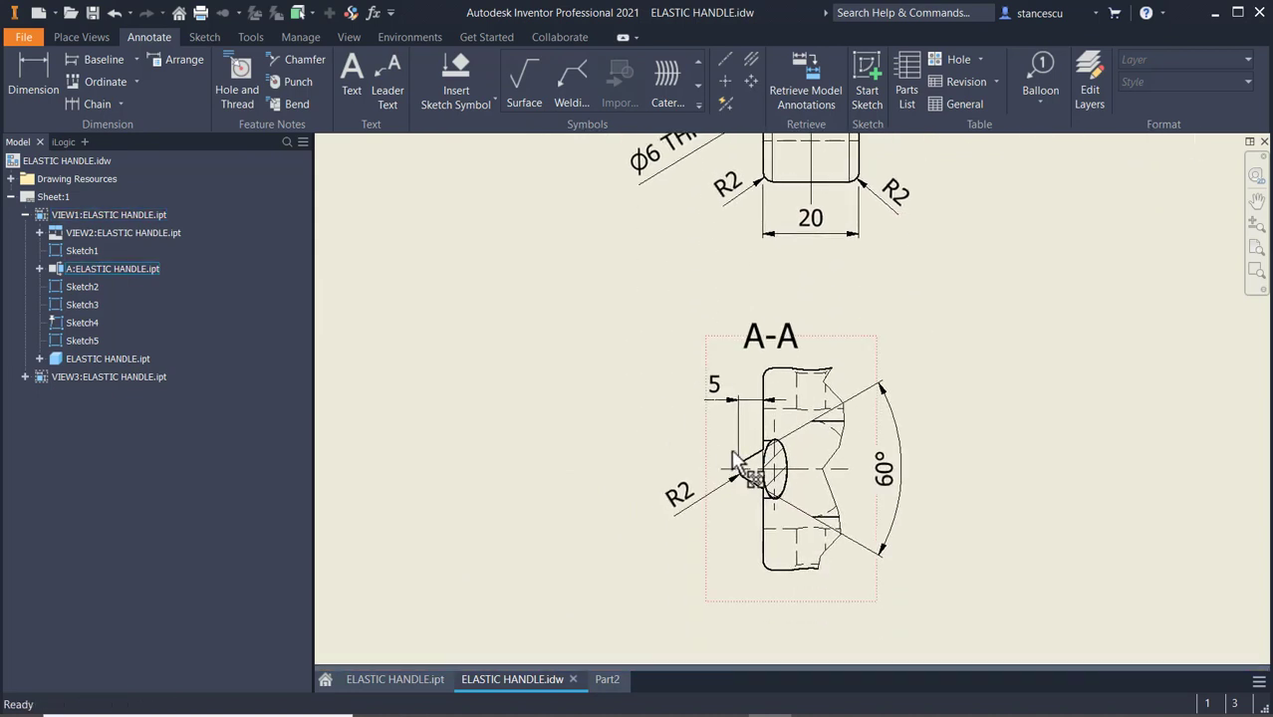
scroll(735, 438, down, 3)
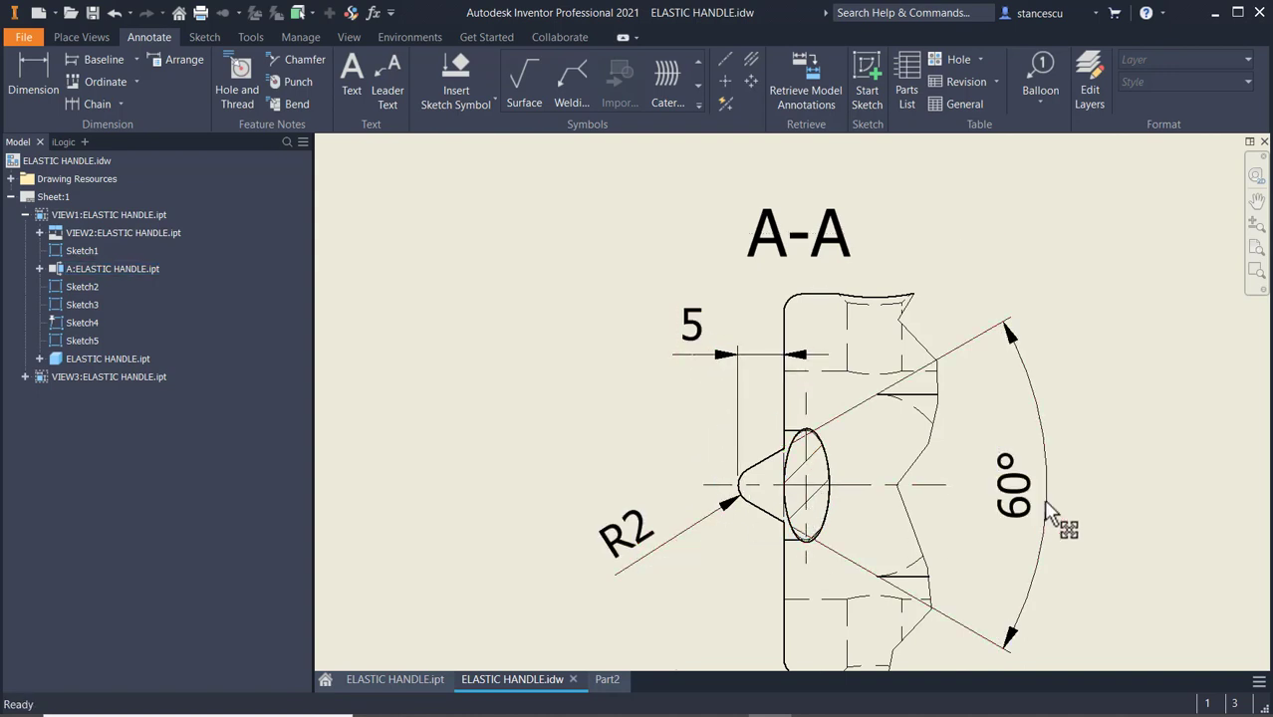
middle_drag(1083, 417, 1083, 365)
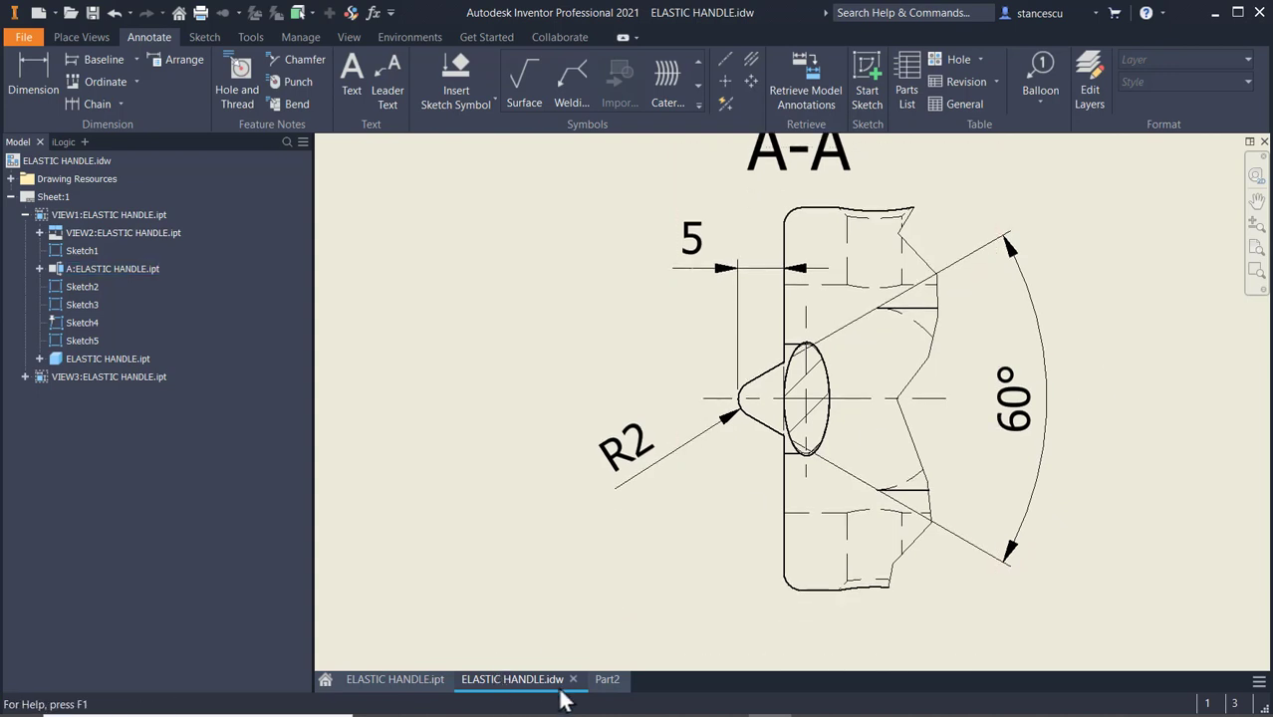
click(606, 682)
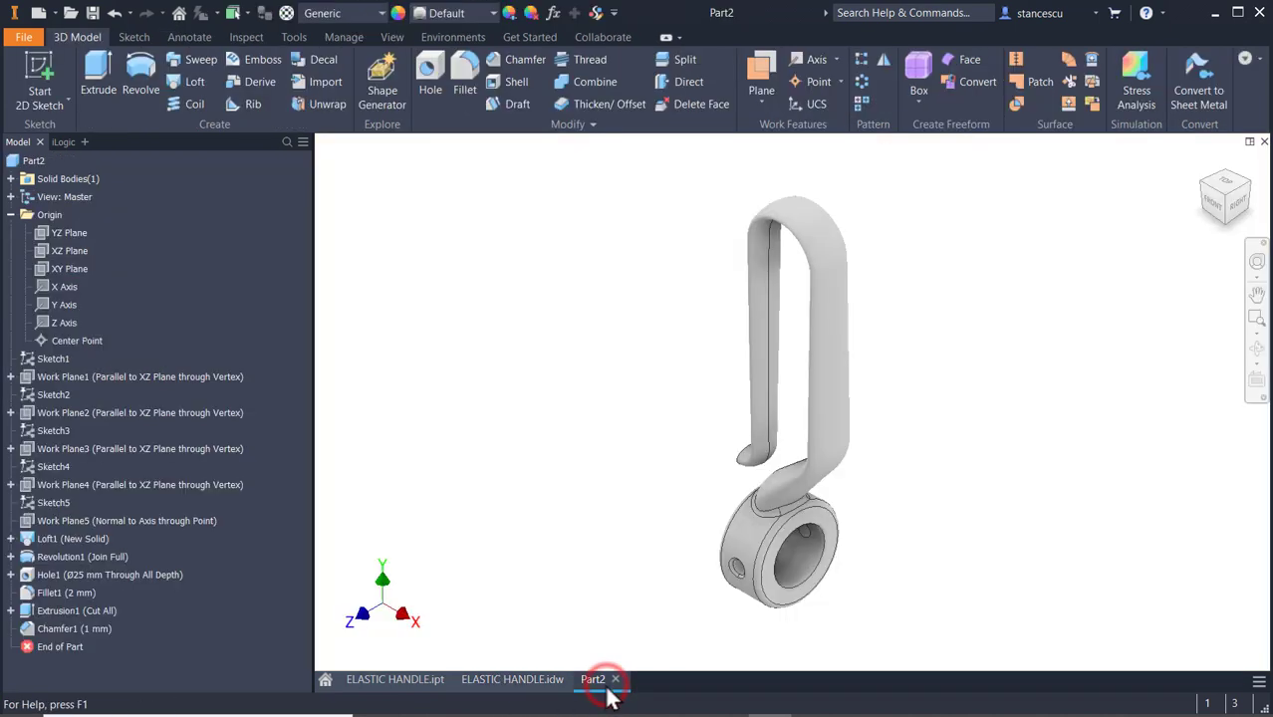
- Create a sketch on the elliptical end face of the handle's free tip, keeping only its projected outline and center, and finish it
click(1192, 194)
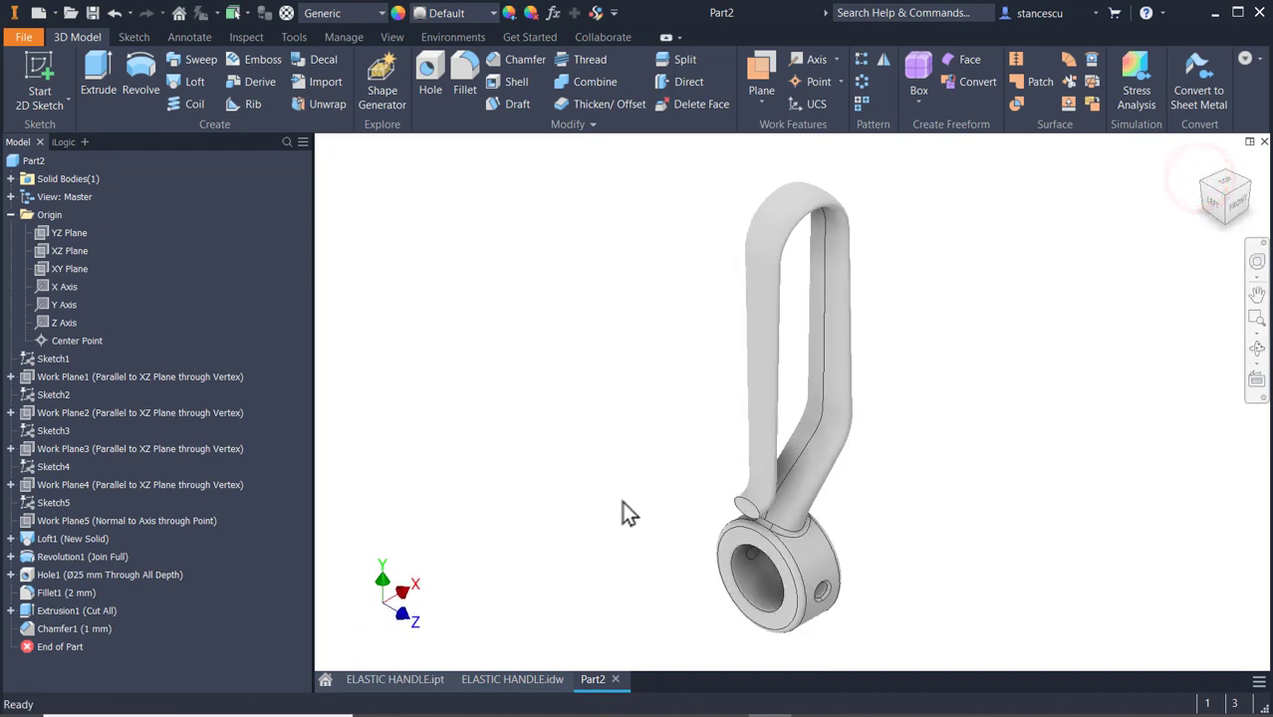
scroll(621, 501, down, 5)
click(855, 528)
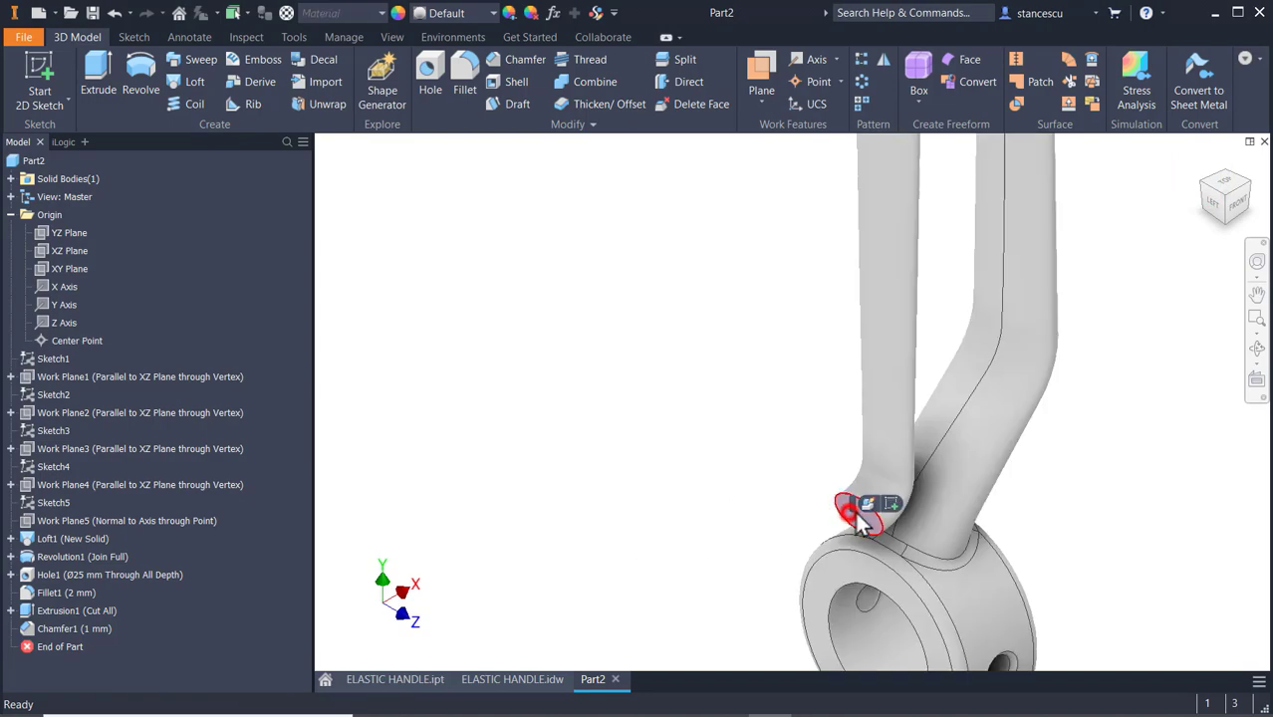
click(889, 498)
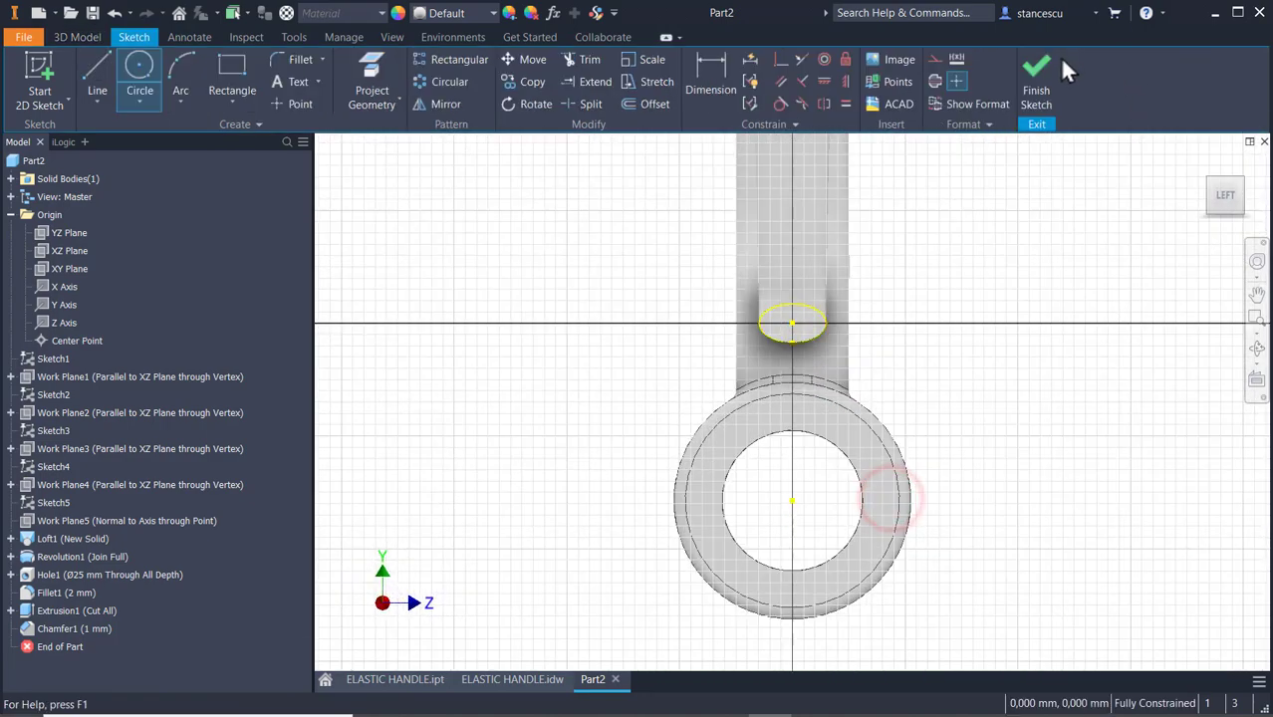
click(1041, 69)
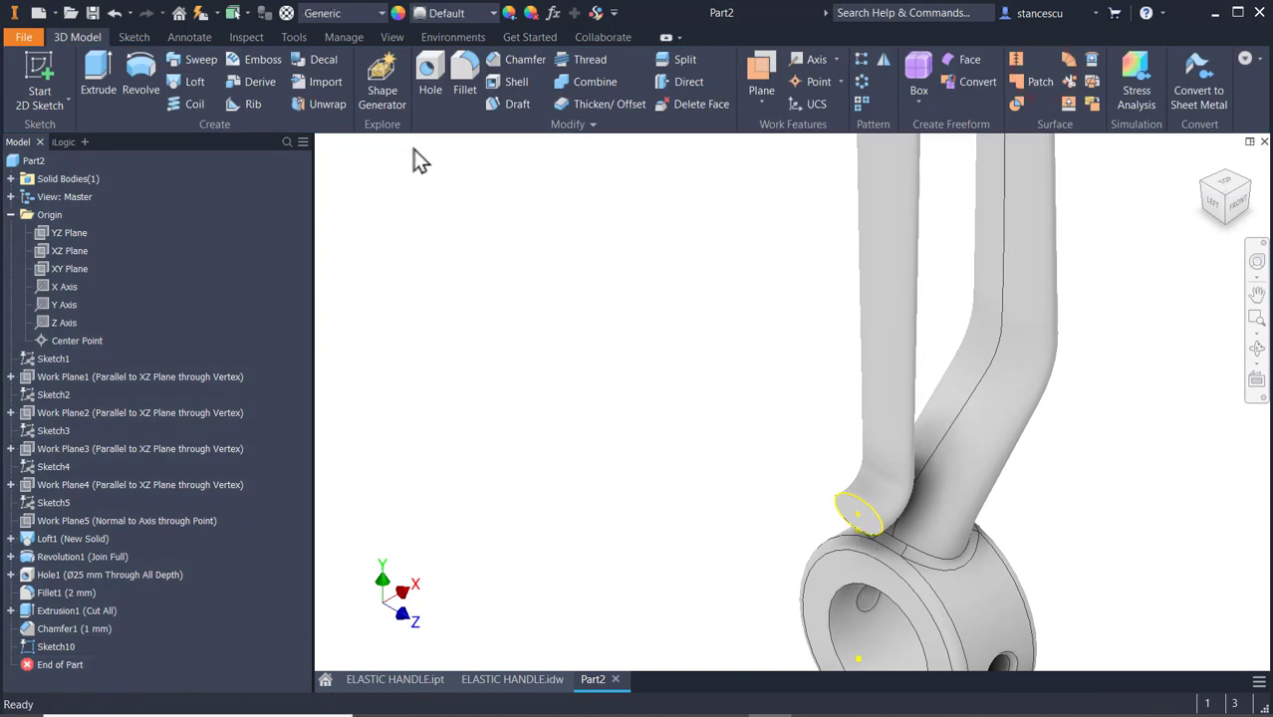
- Create a work plane parallel to the XZ plane through the center point of the handle tip's elliptical end face
click(760, 81)
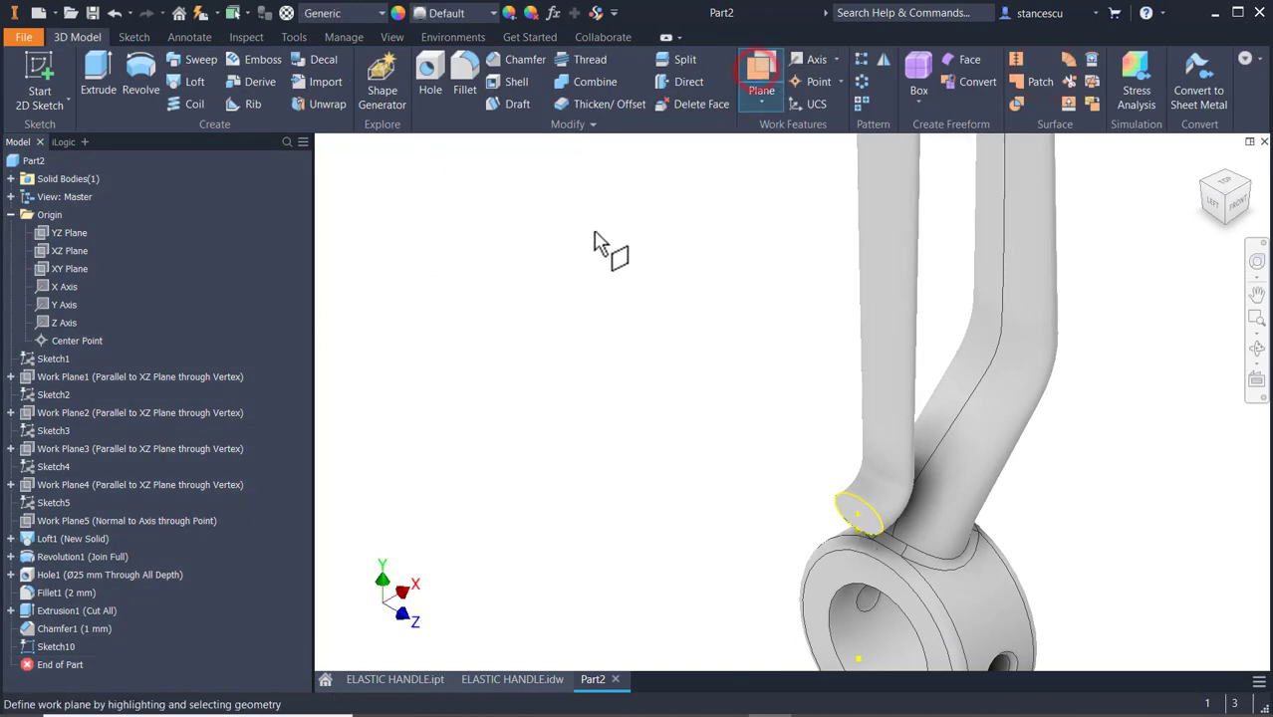
click(60, 251)
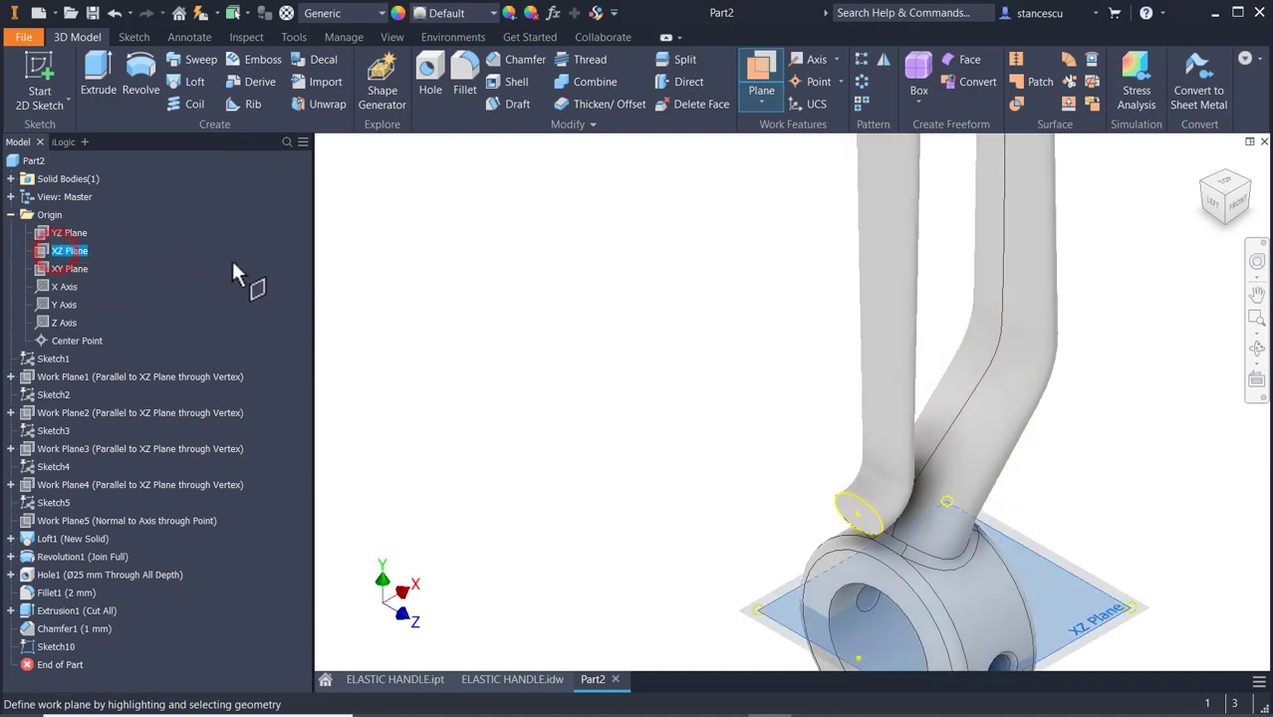
click(860, 522)
click(787, 441)
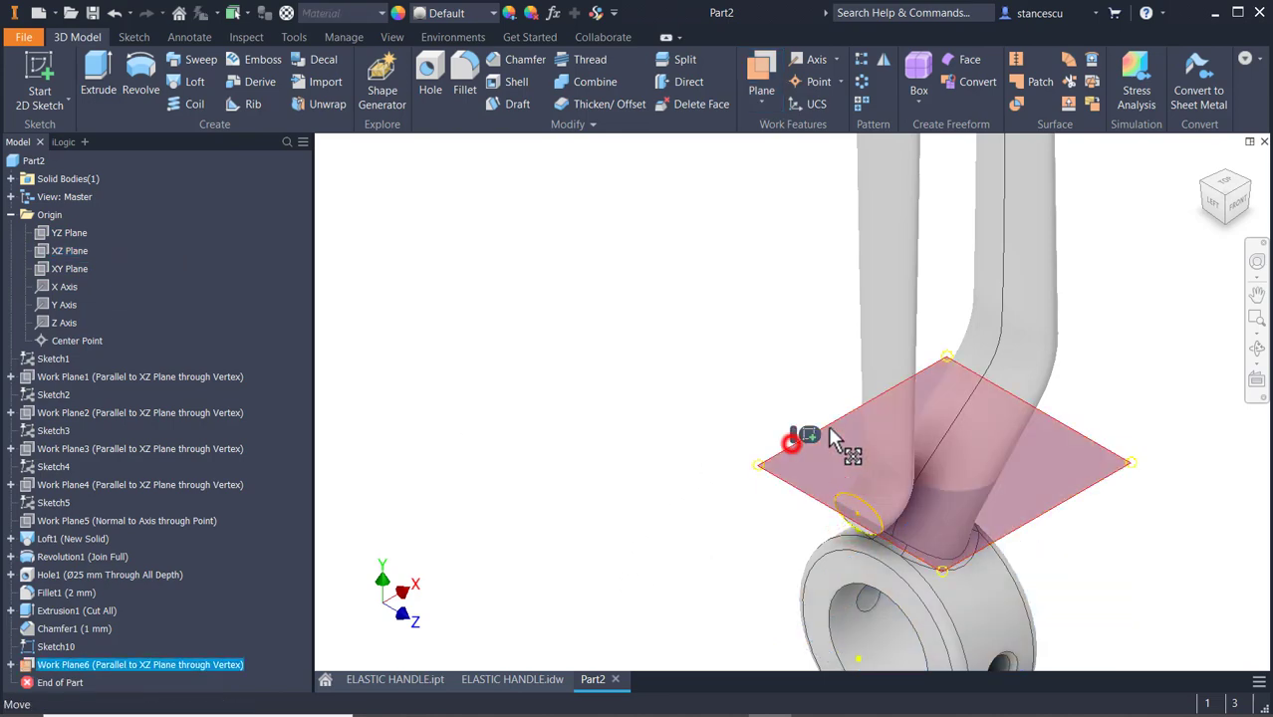
- Start a sketch on the new work plane, rotate the view a quarter turn and slice the graphics at the sketch plane
click(807, 434)
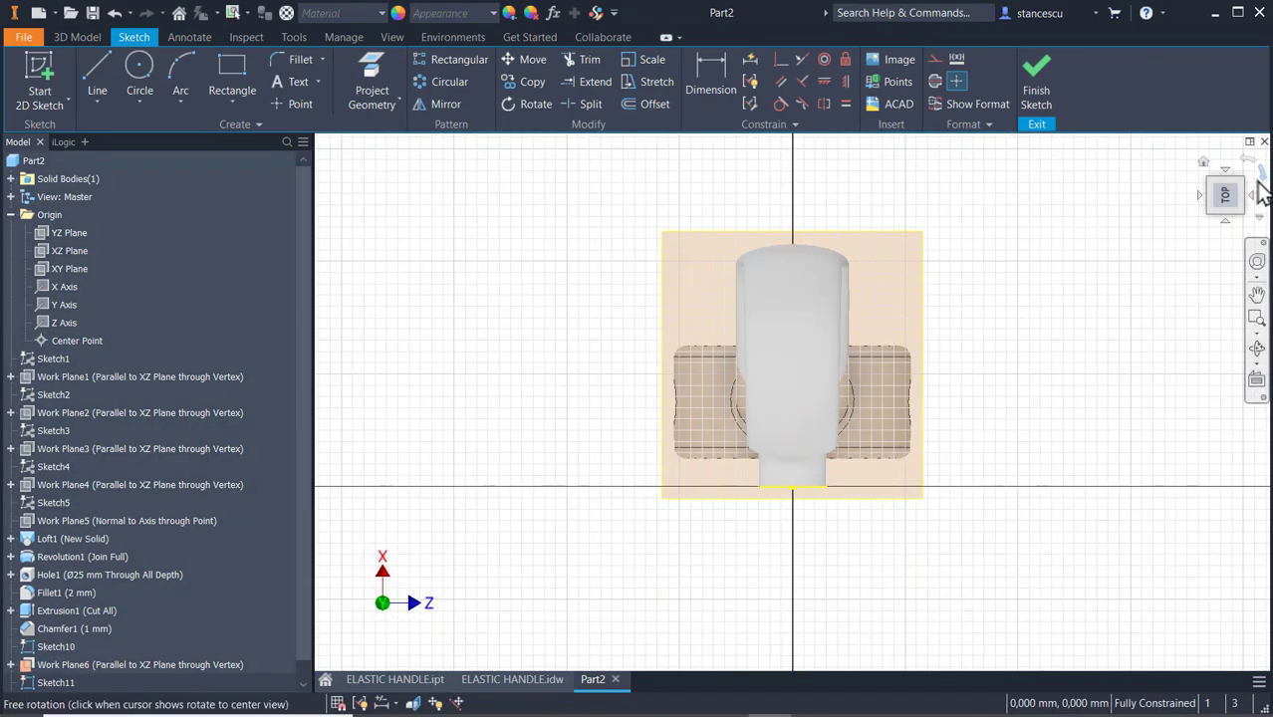
click(1262, 174)
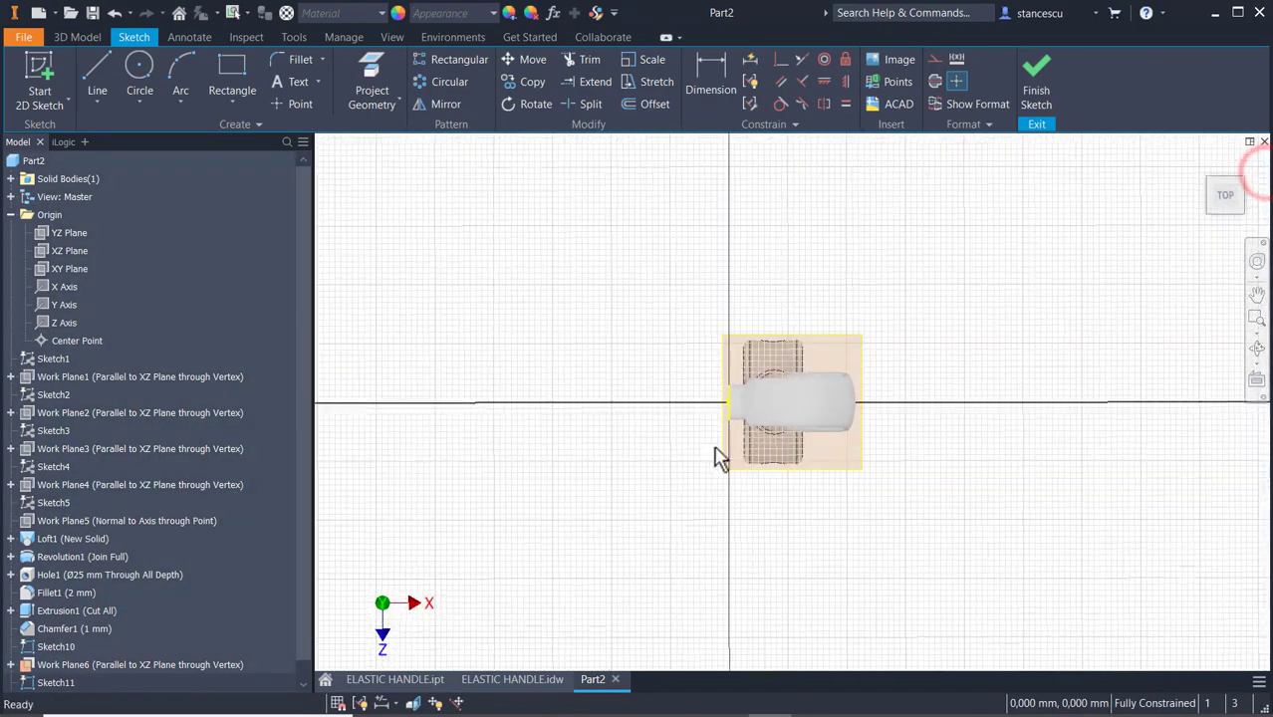
key(F7)
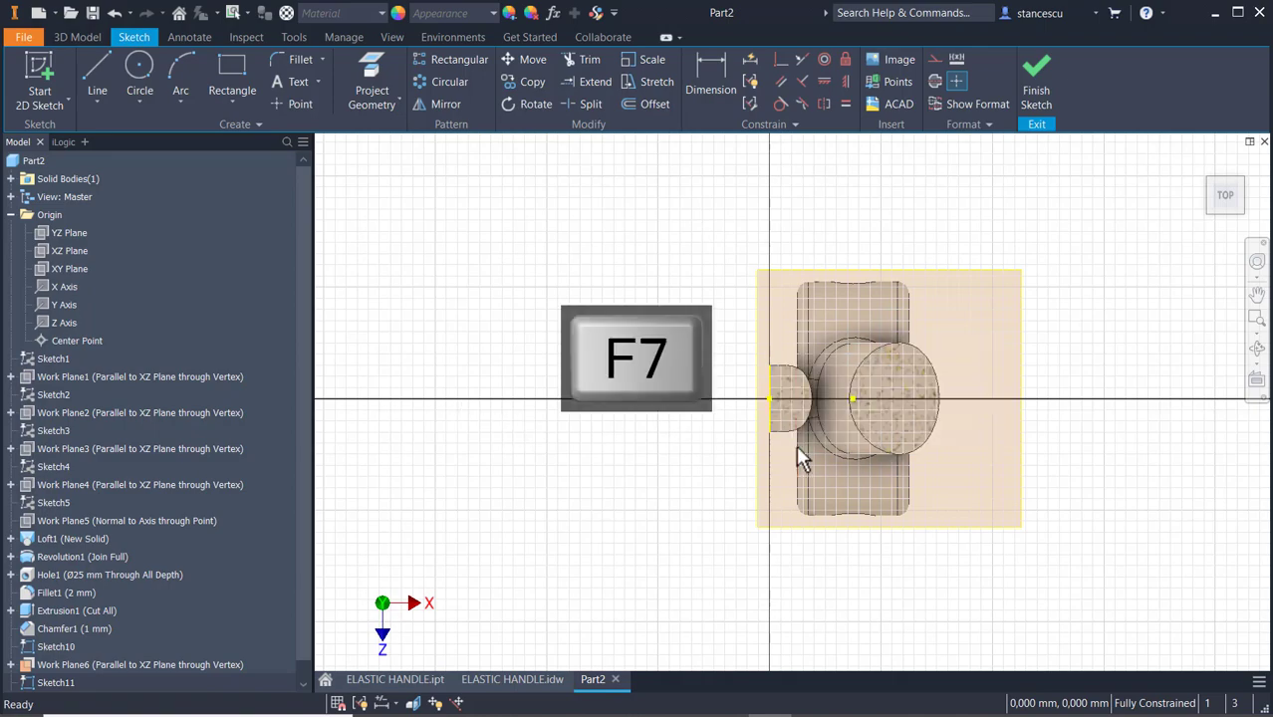
scroll(707, 446, down, 5)
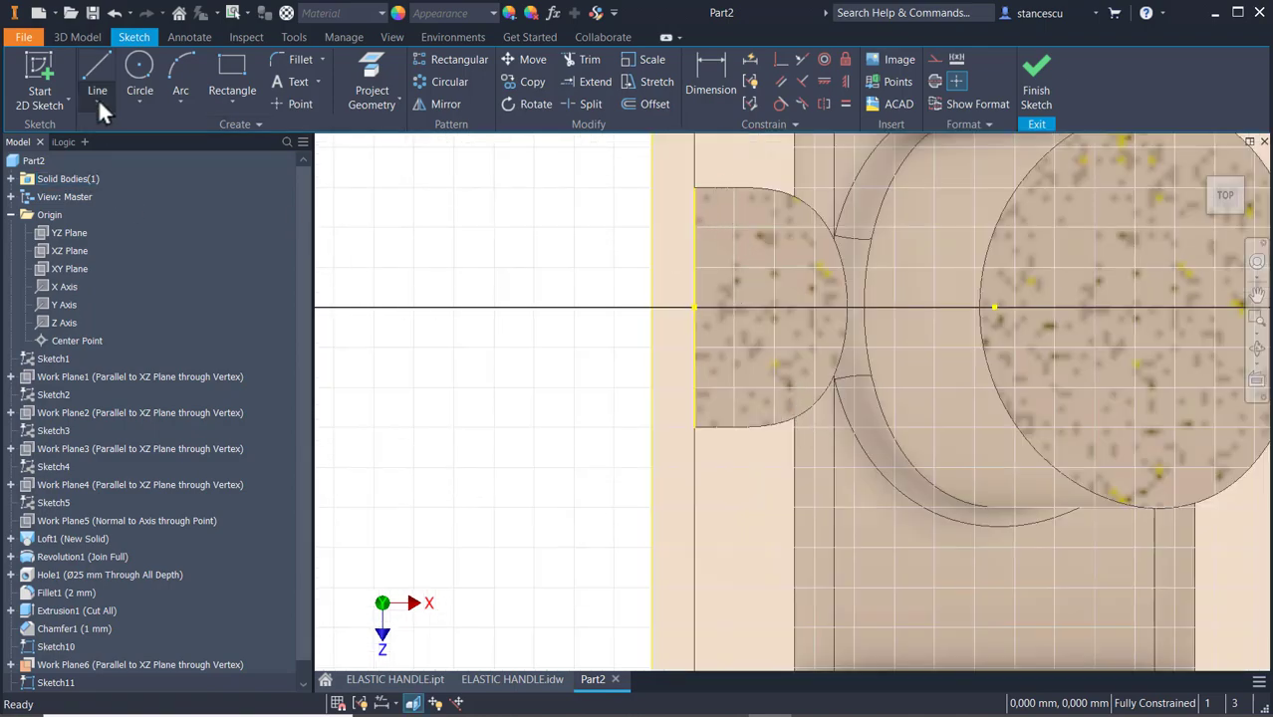
click(97, 66)
scroll(668, 191, up, 2)
click(675, 192)
mouse_move(637, 188)
middle_down()
mouse_move(554, 227)
mouse_move(520, 190)
middle_up()
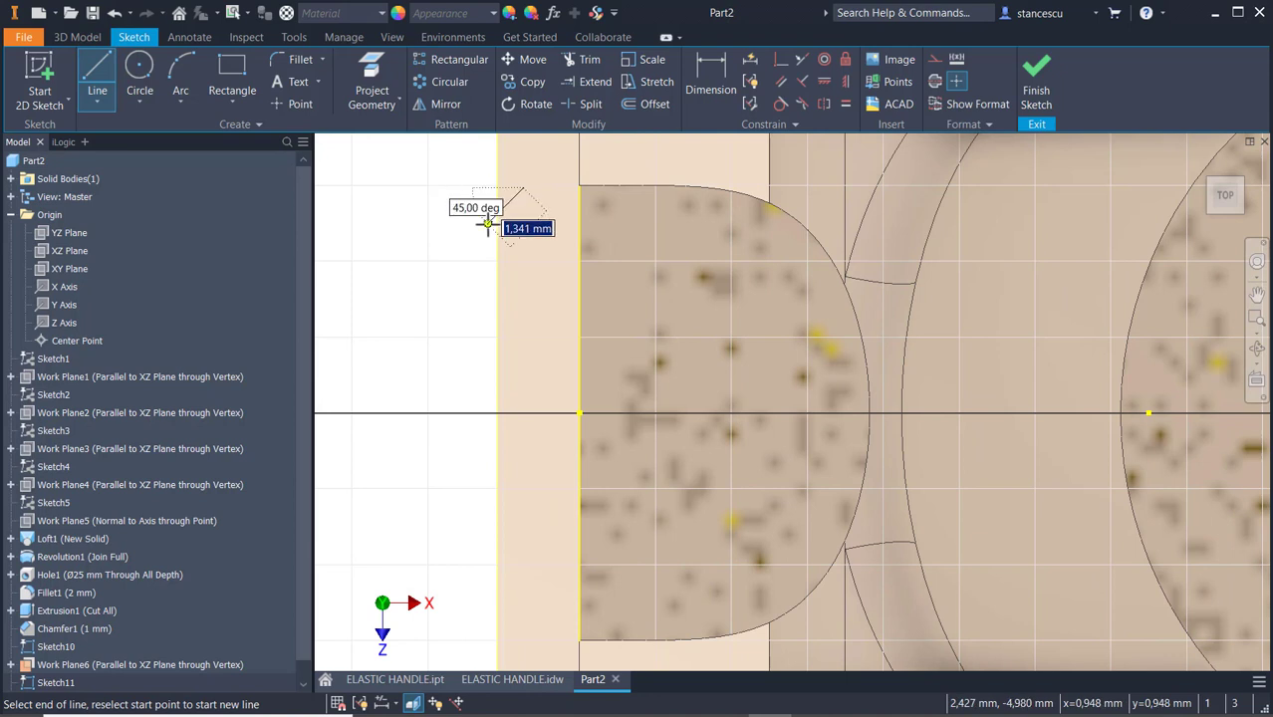
key(Escape)
- From the end face edge's upper corner, draw a horizontal line, a vertical line about 3.2 mm, an inward slope about 4.7 mm and a tangent arc
click(104, 71)
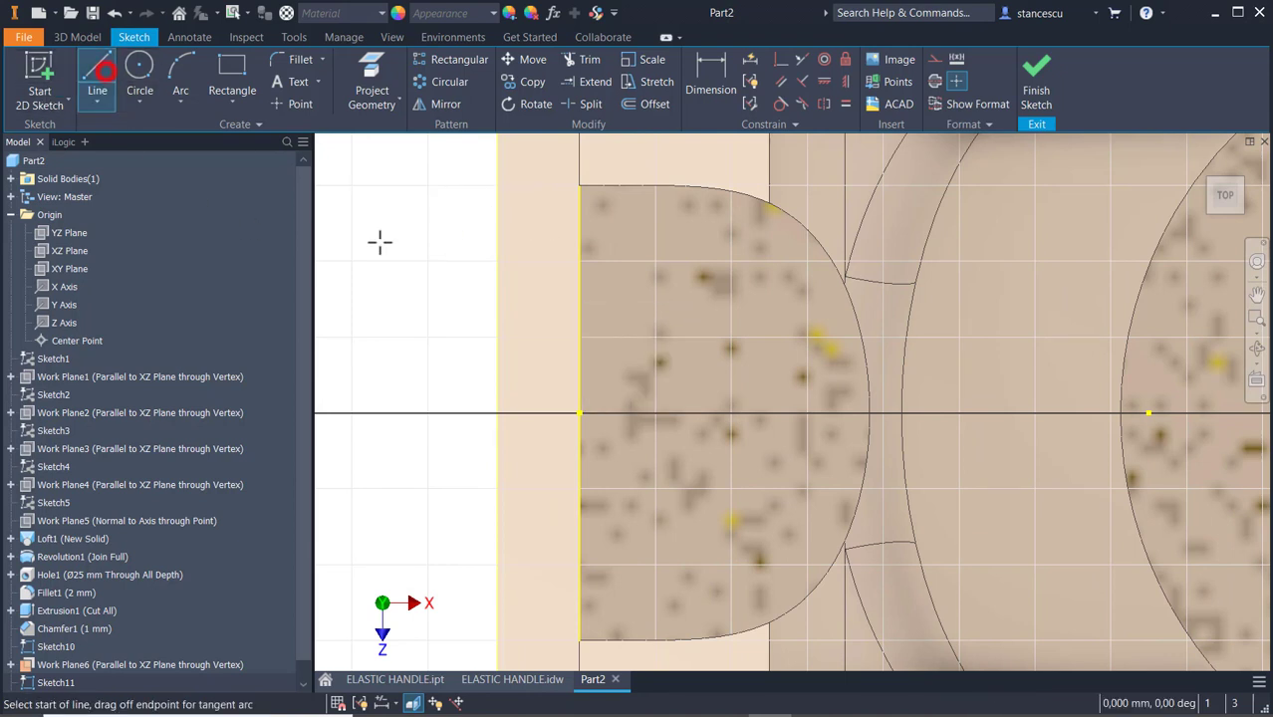
click(578, 186)
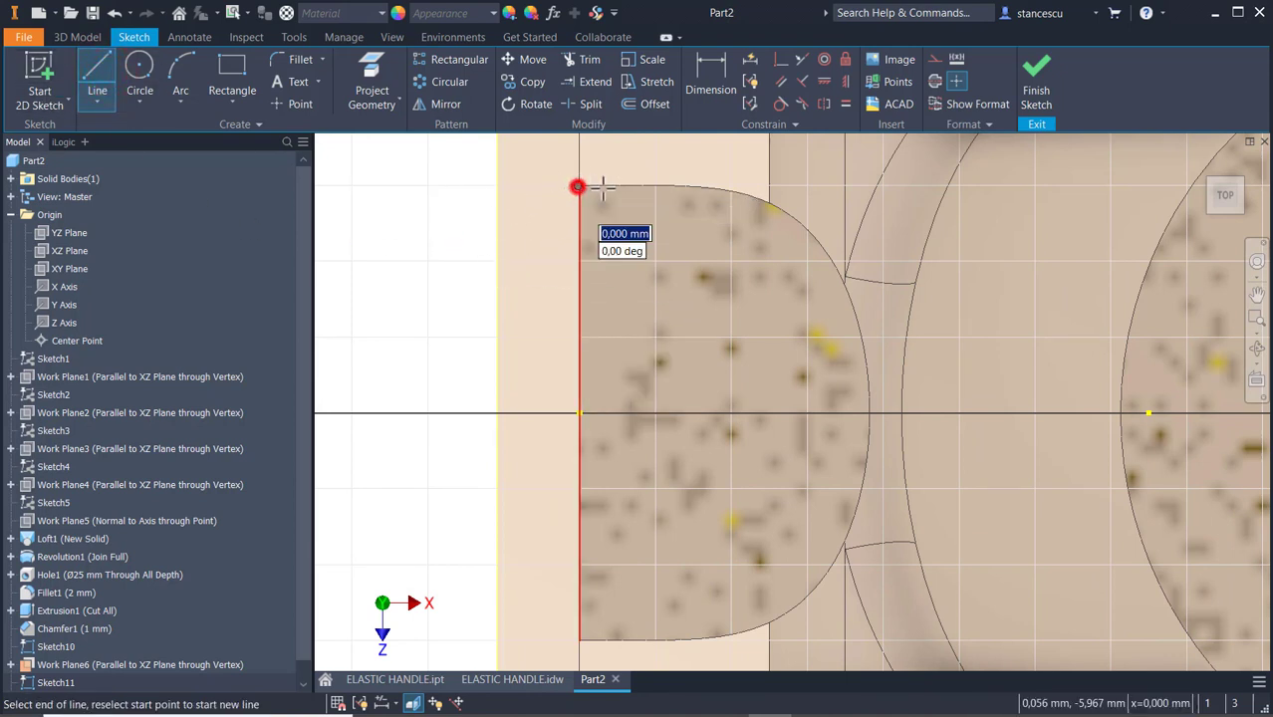
click(812, 187)
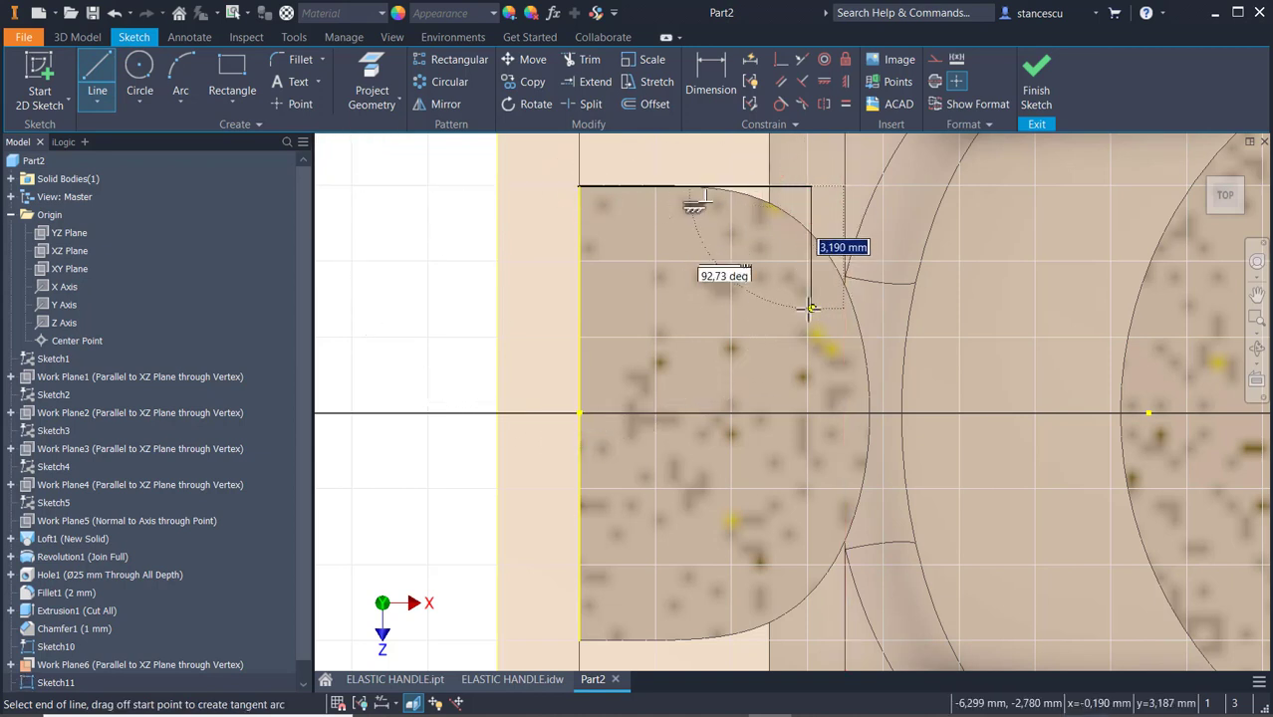
click(812, 310)
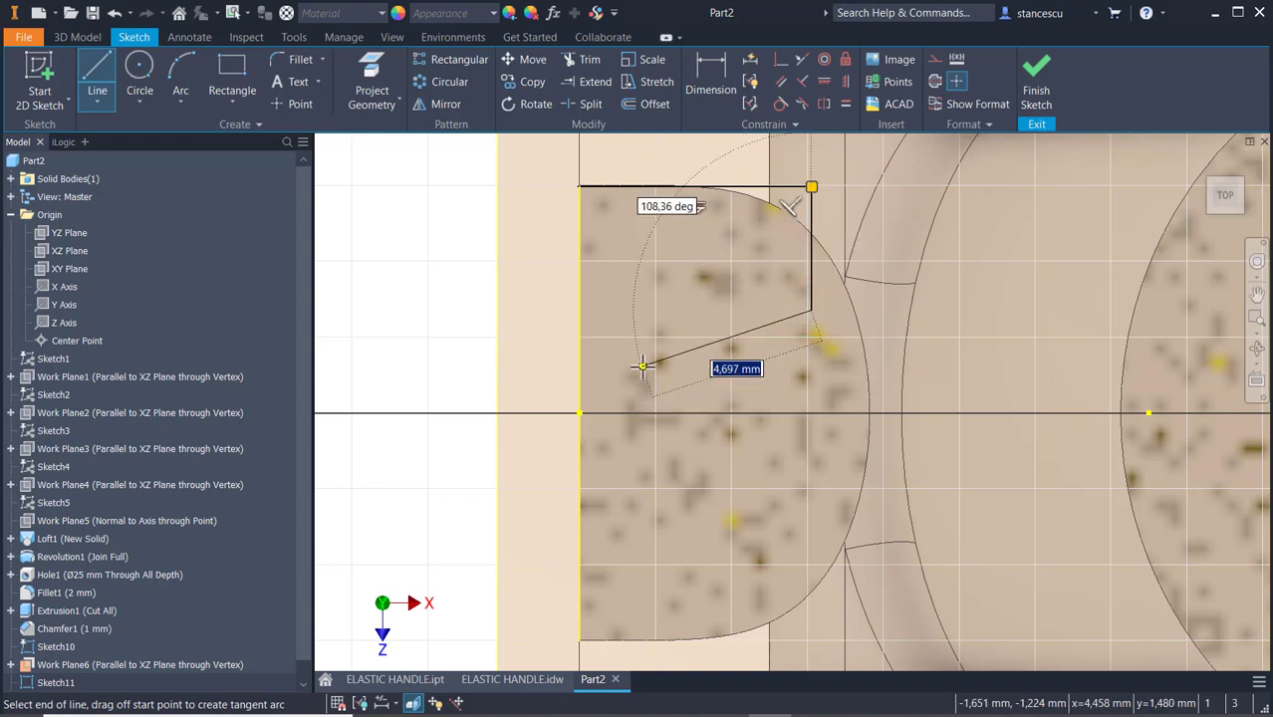
click(644, 363)
drag(644, 364, 644, 445)
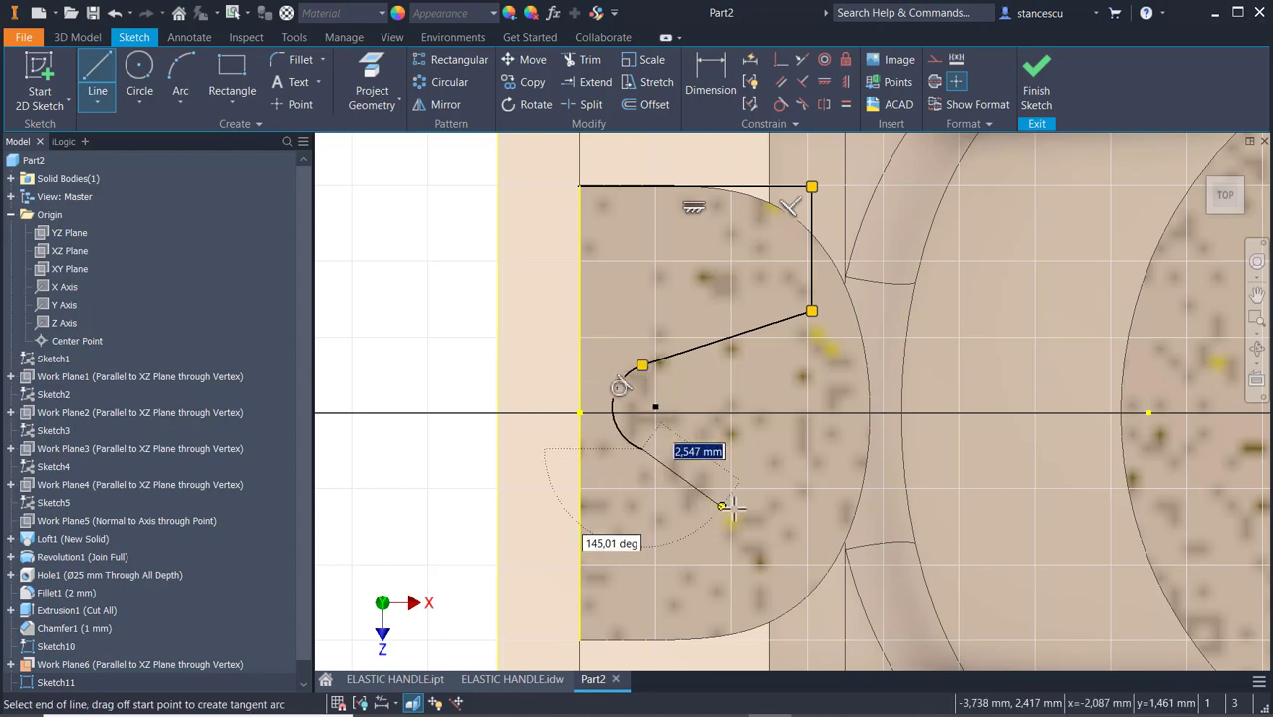
- Complete the profile's lower half with an outward sloping line, a vertical line about 3.6 mm and a horizontal line to the end face edge's lower corner
click(811, 503)
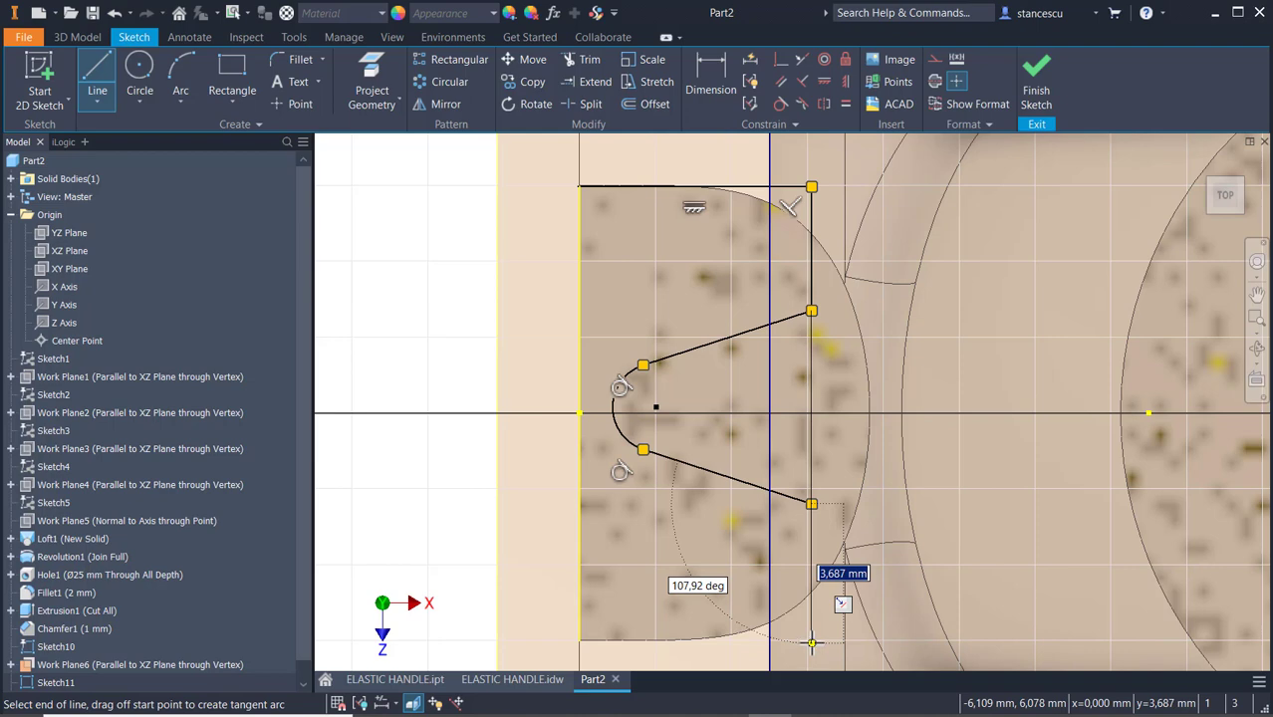
scroll(812, 643, down, 2)
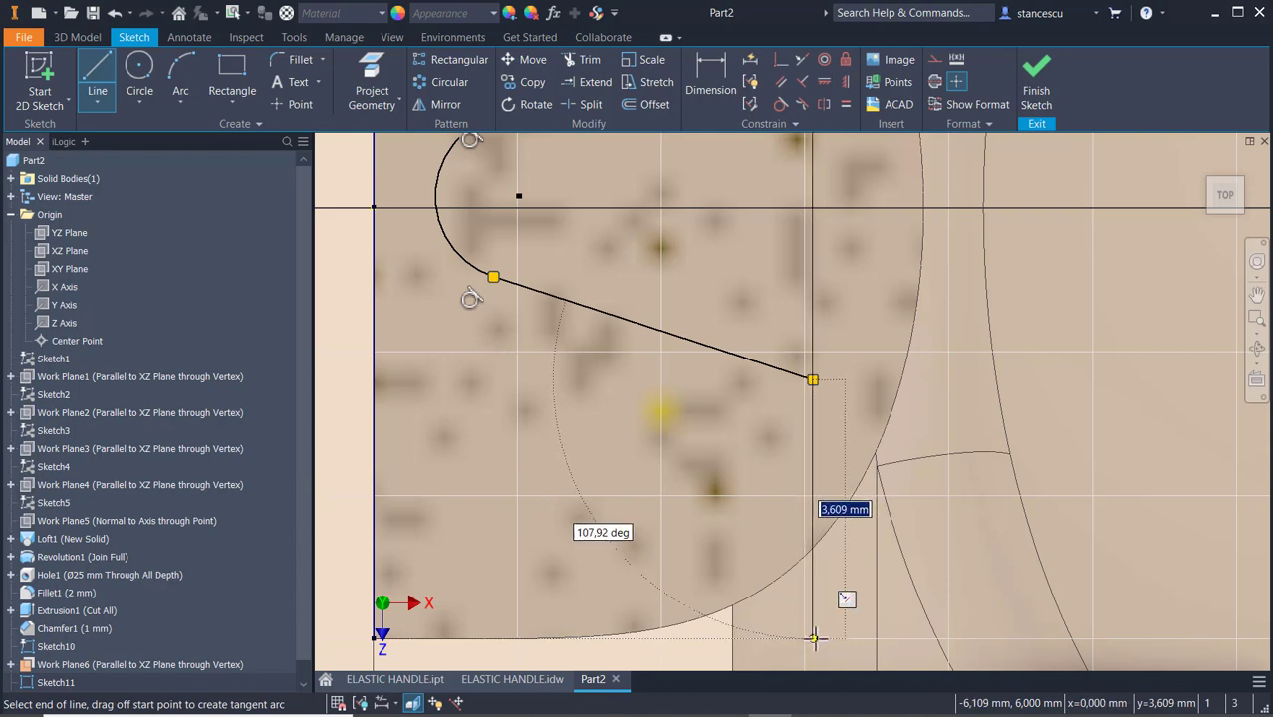
click(814, 638)
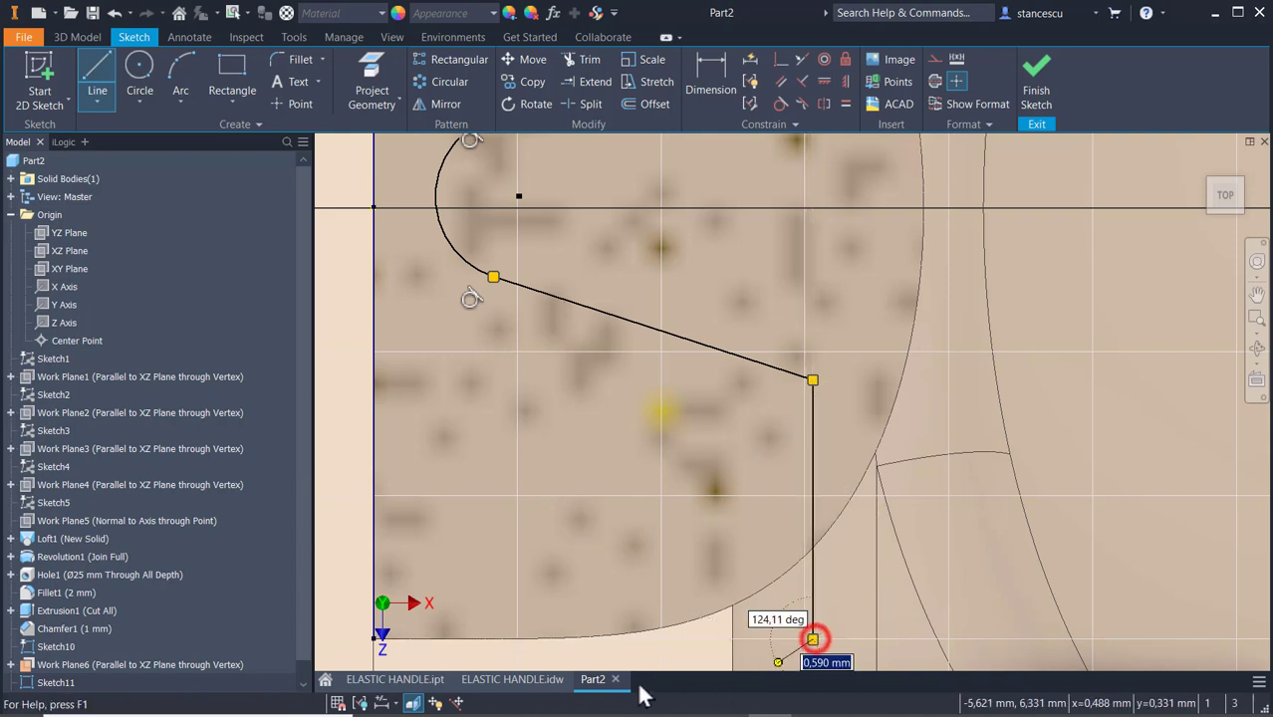
click(371, 639)
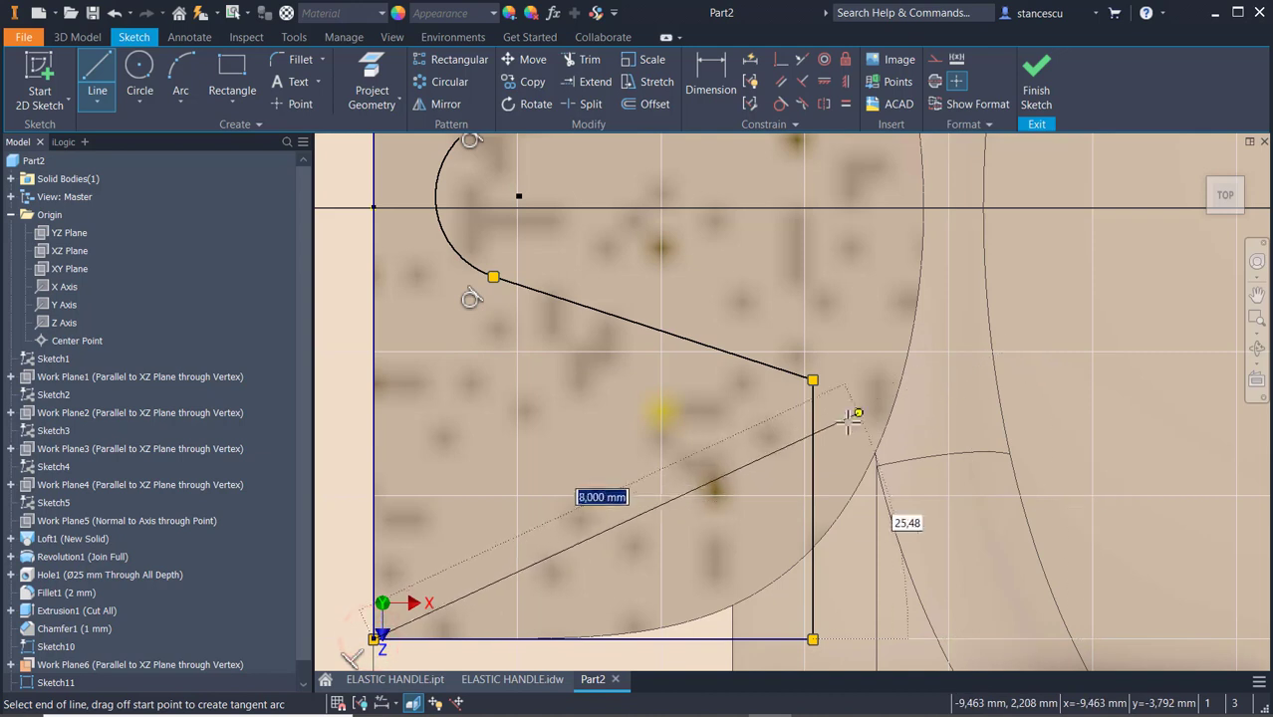
key(Escape)
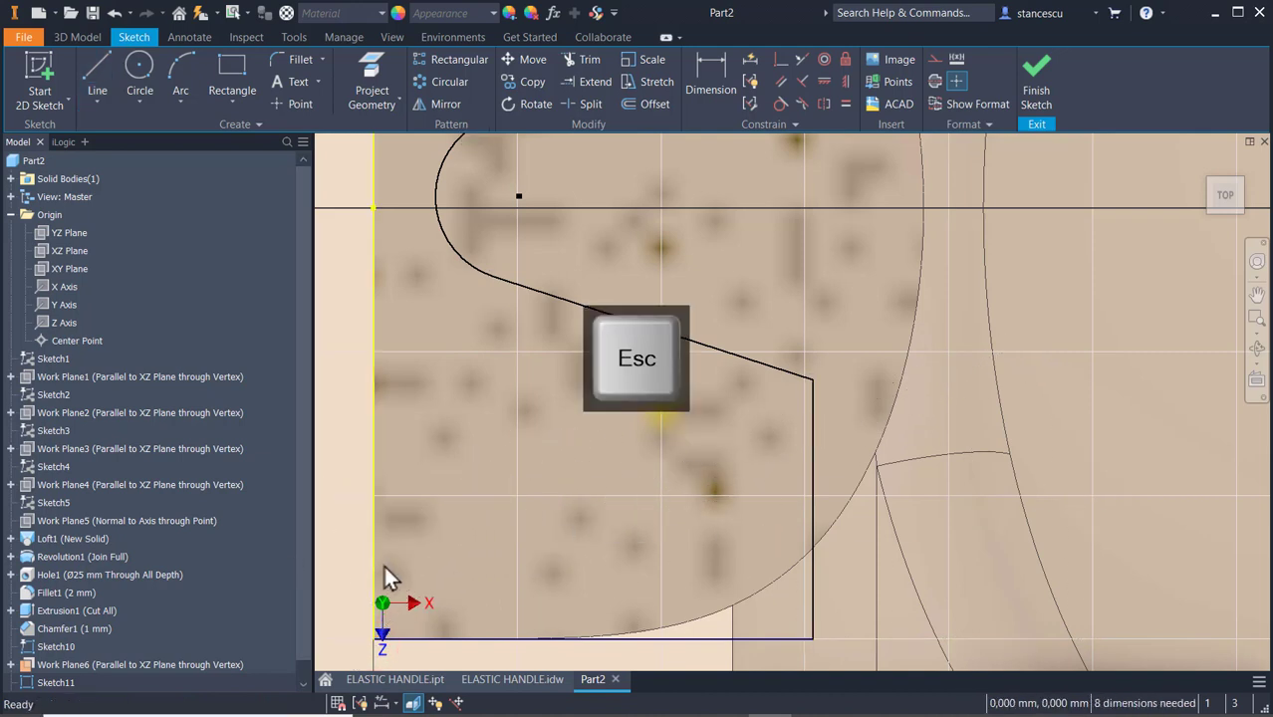
- Constrain the two sloping lines on either side of the arc to equal length
scroll(382, 565, up, 3)
middle_drag(517, 517, 591, 326)
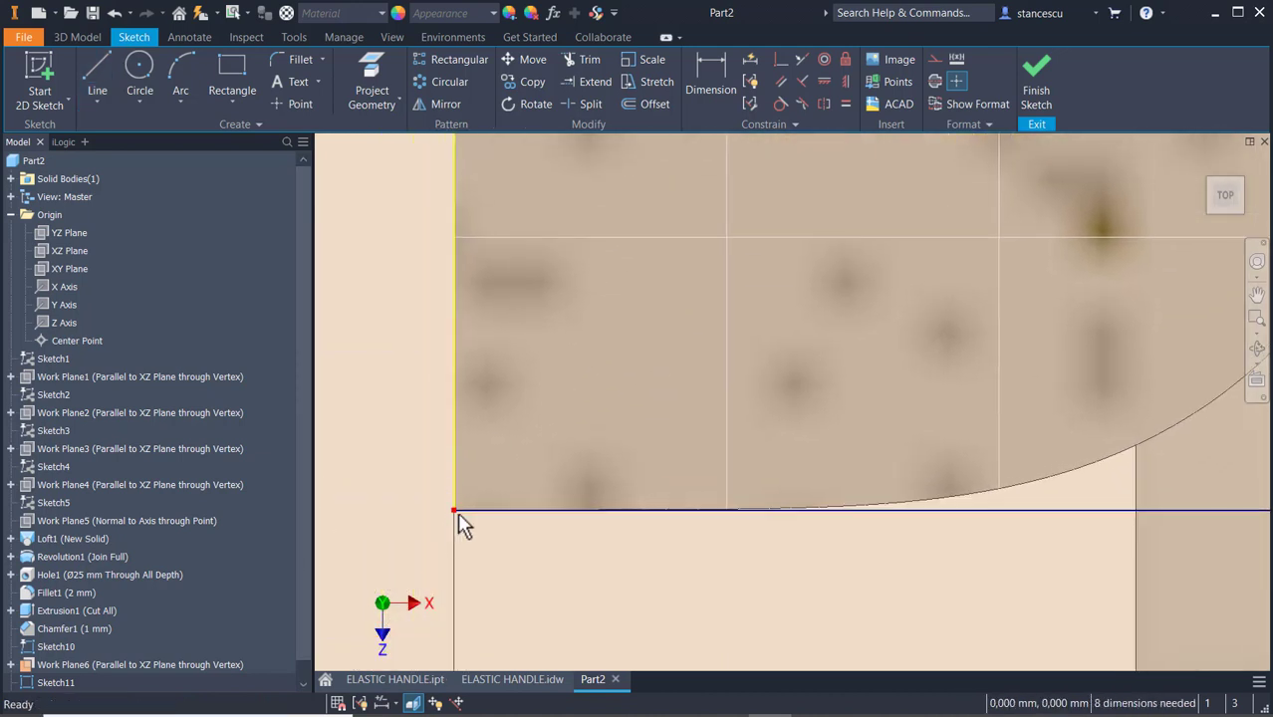
scroll(801, 267, down, 4)
mouse_move(755, 334)
middle_down()
mouse_move(704, 617)
mouse_move(671, 689)
middle_up()
scroll(695, 465, down, 2)
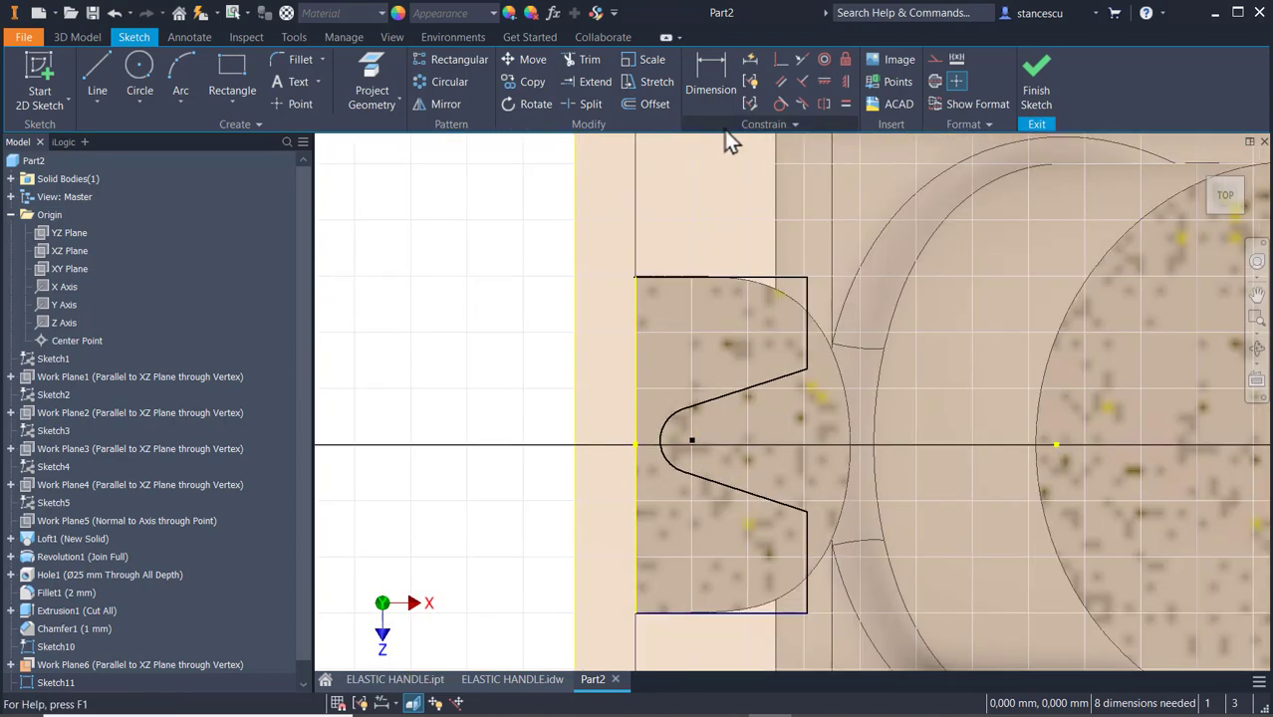
click(847, 101)
click(739, 389)
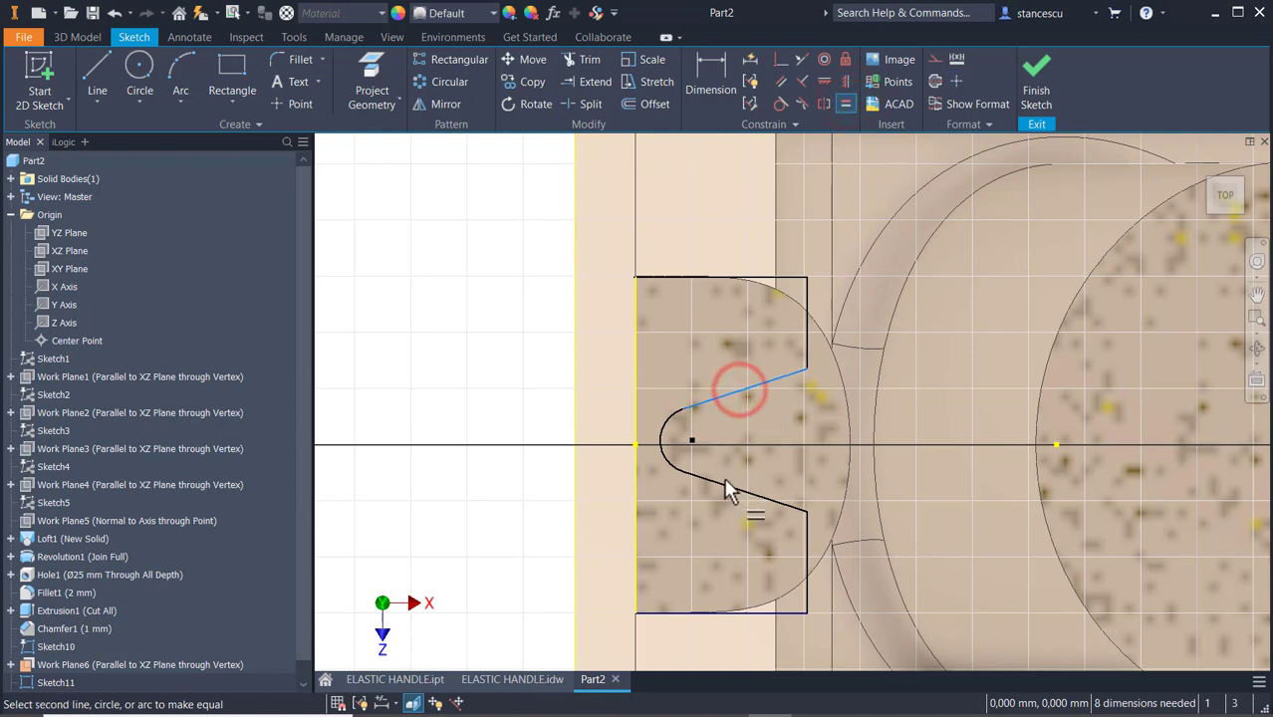
click(727, 482)
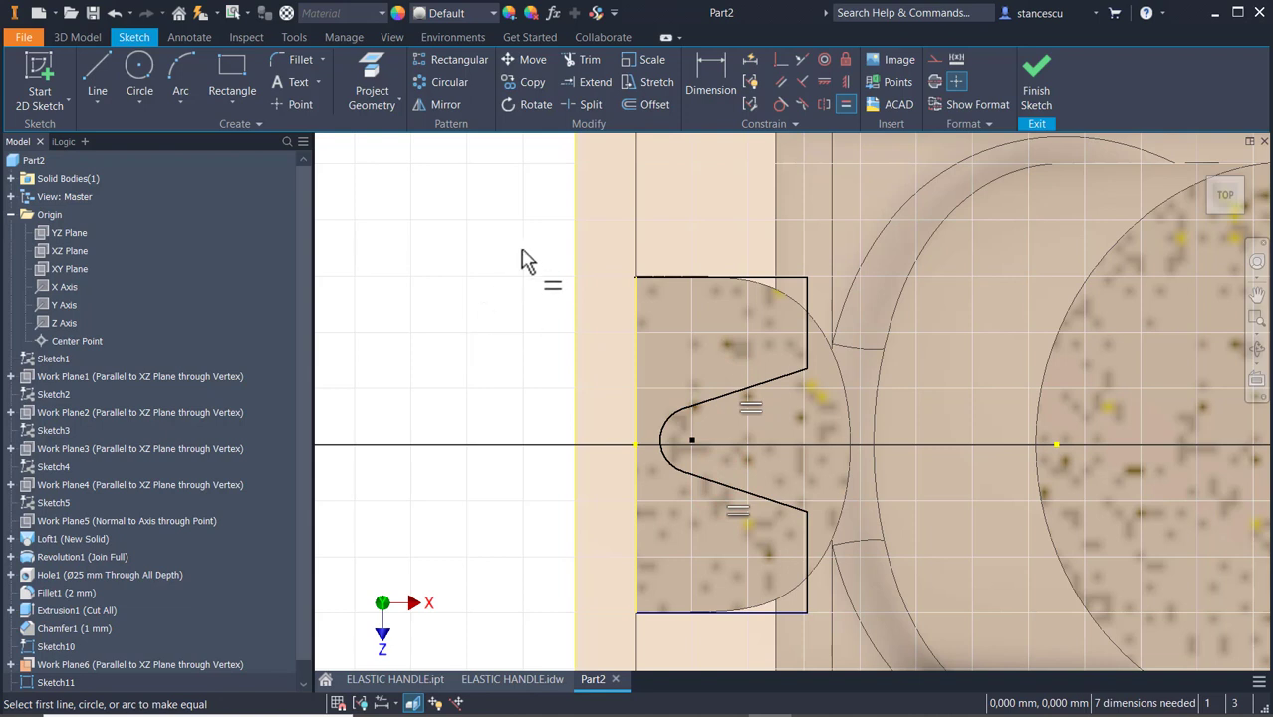
- Dimension the distance from the end face edge to the profile's upper vertical line as 5 mm
click(717, 65)
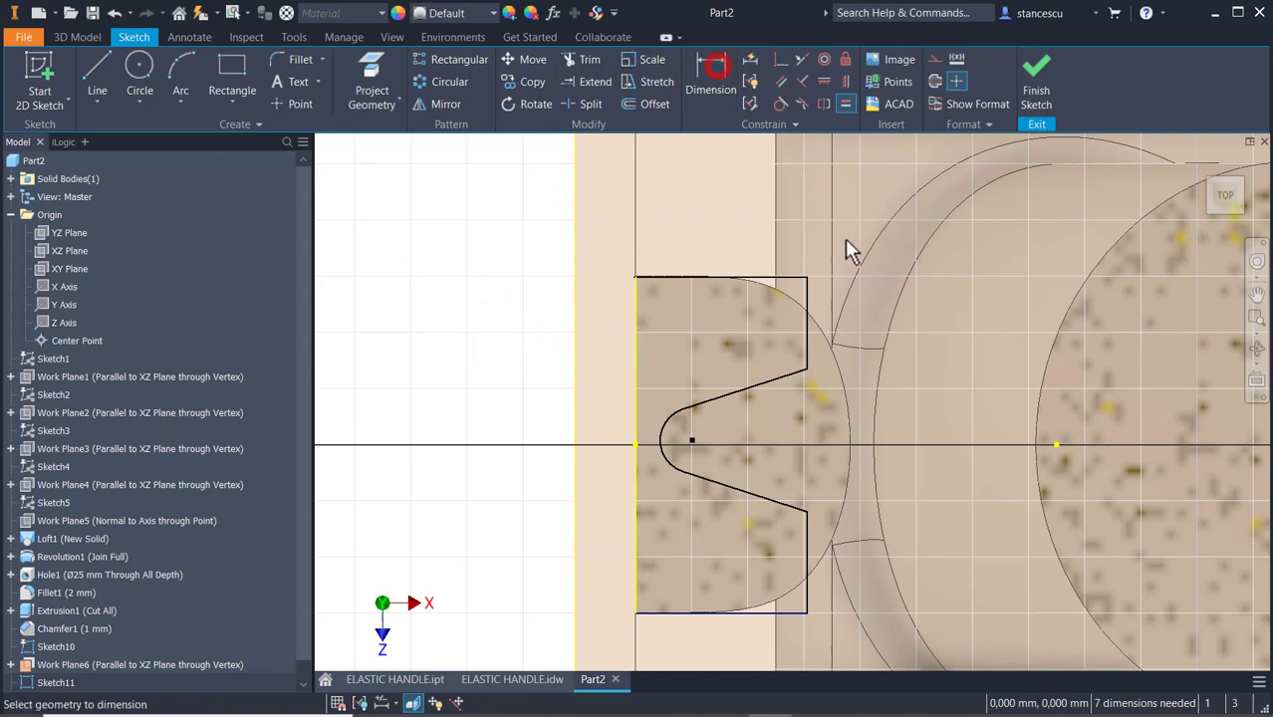
click(806, 295)
click(629, 333)
click(704, 198)
text(5)
key(Return)
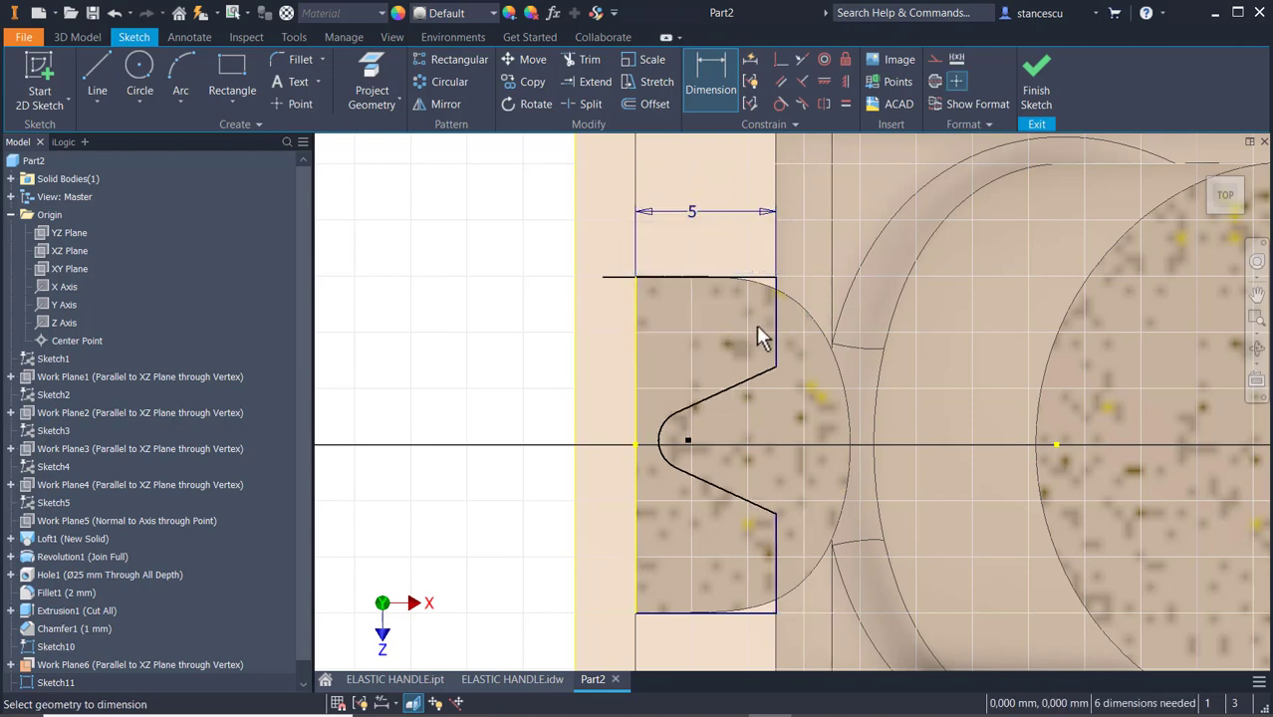
- Make the arc tangent to the end face edge and align its center horizontally with the edge's projected center point
click(779, 105)
click(661, 435)
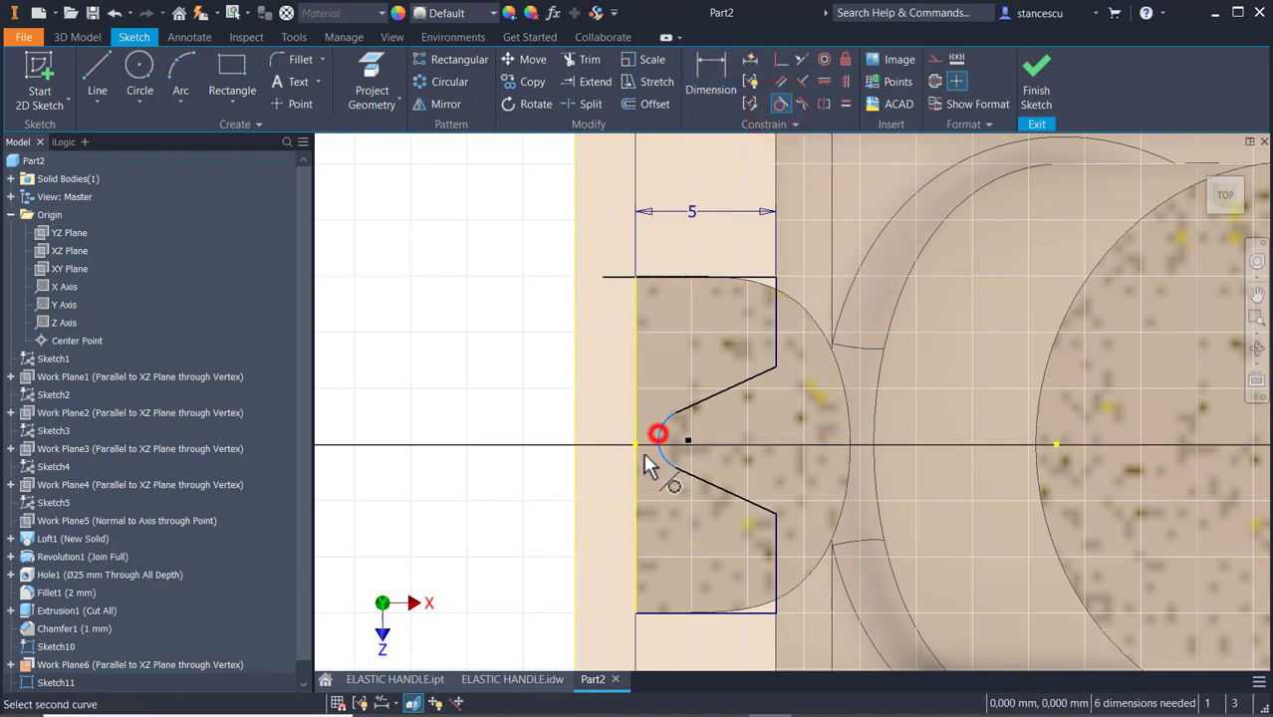
click(639, 414)
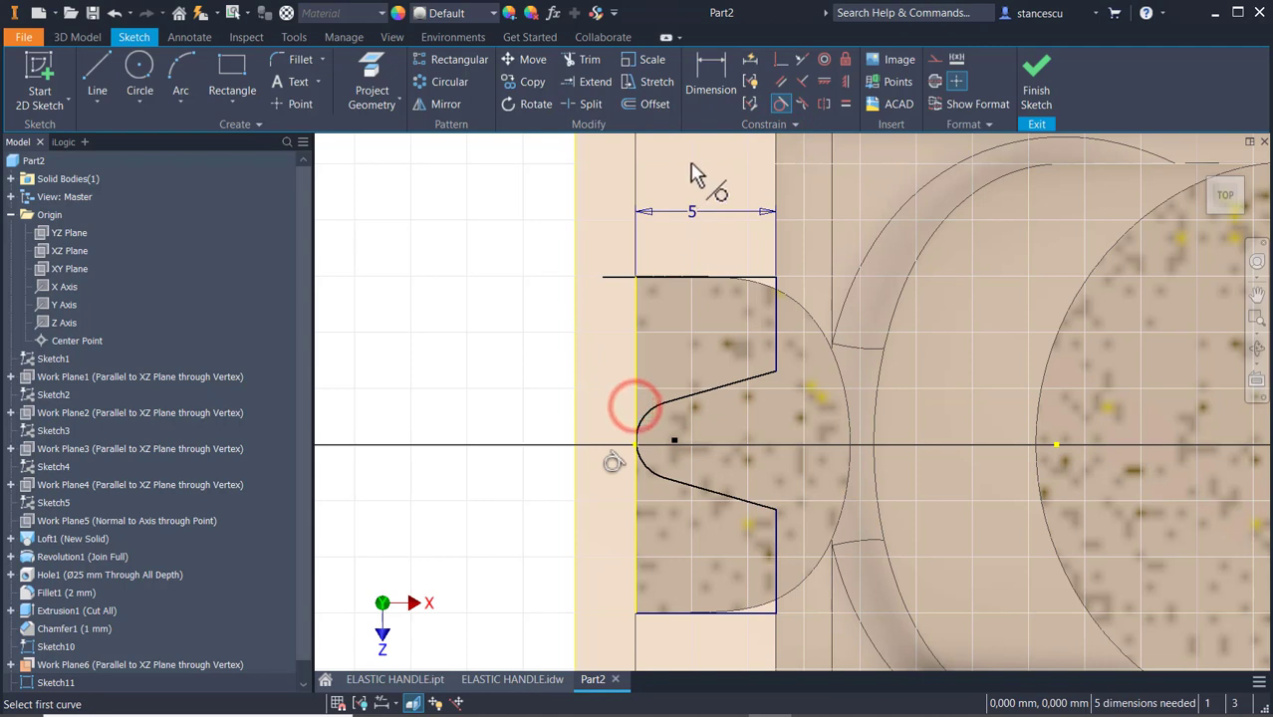
click(823, 82)
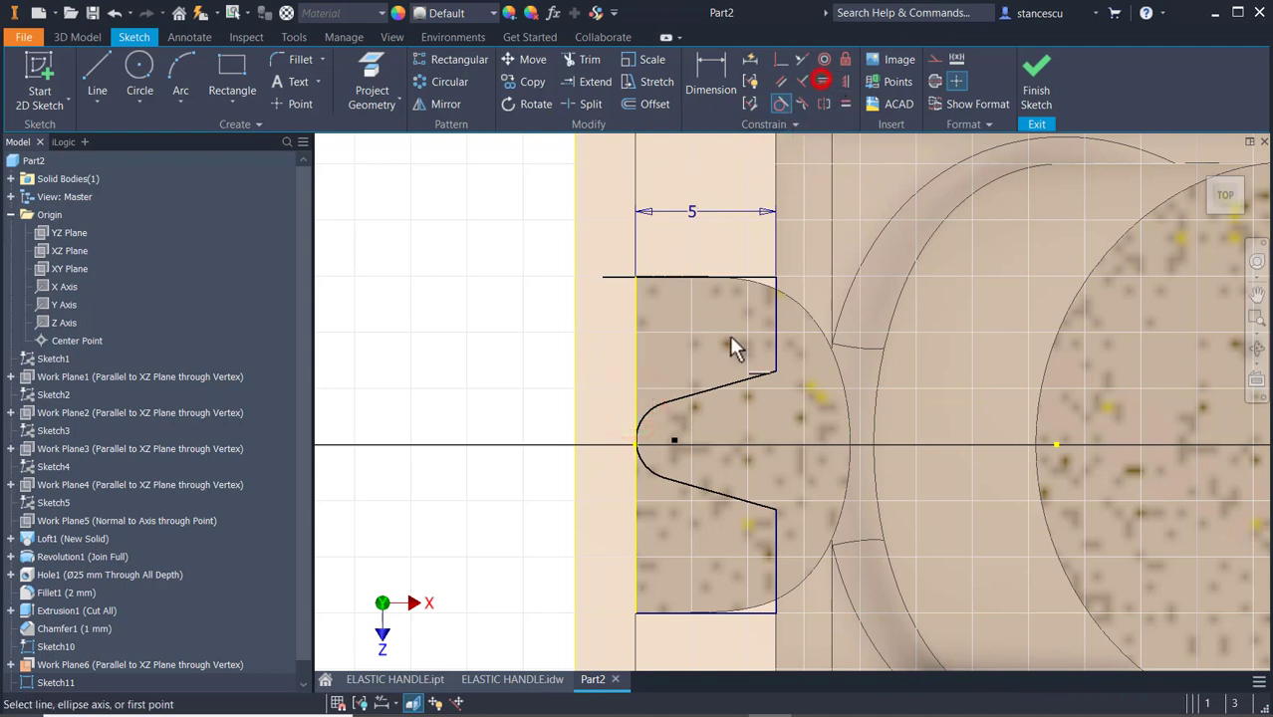
click(674, 441)
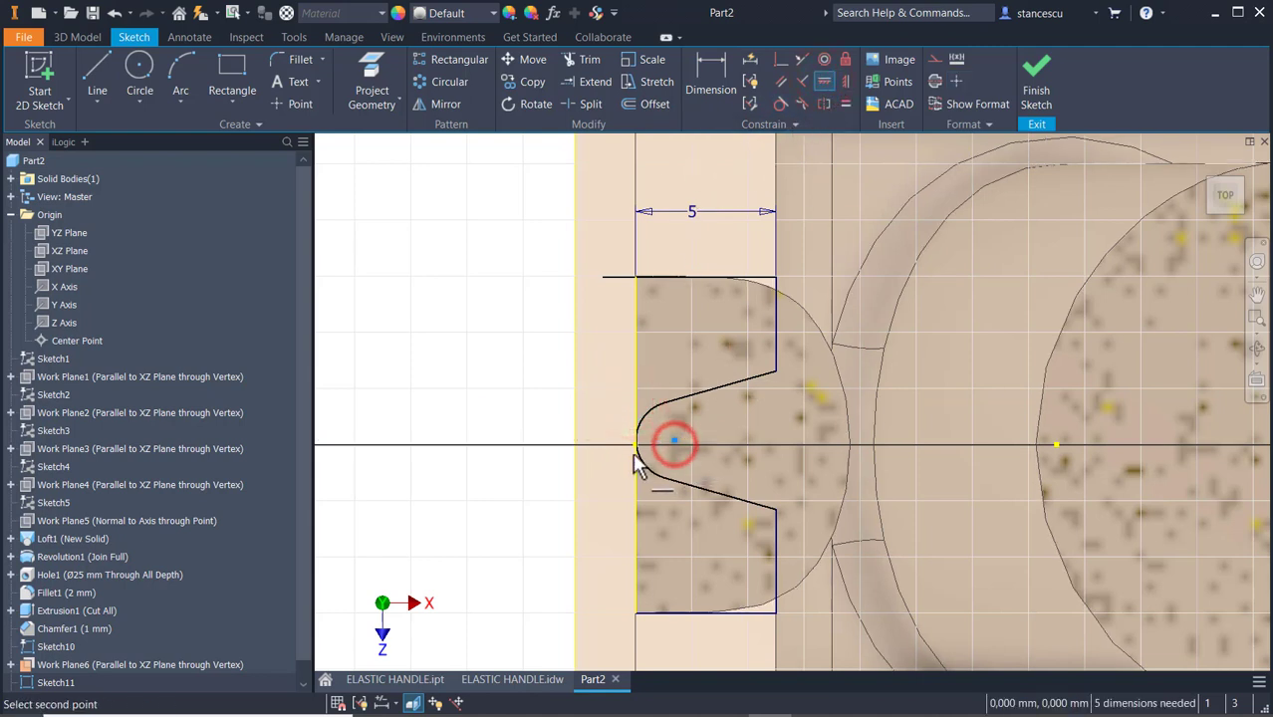
click(635, 445)
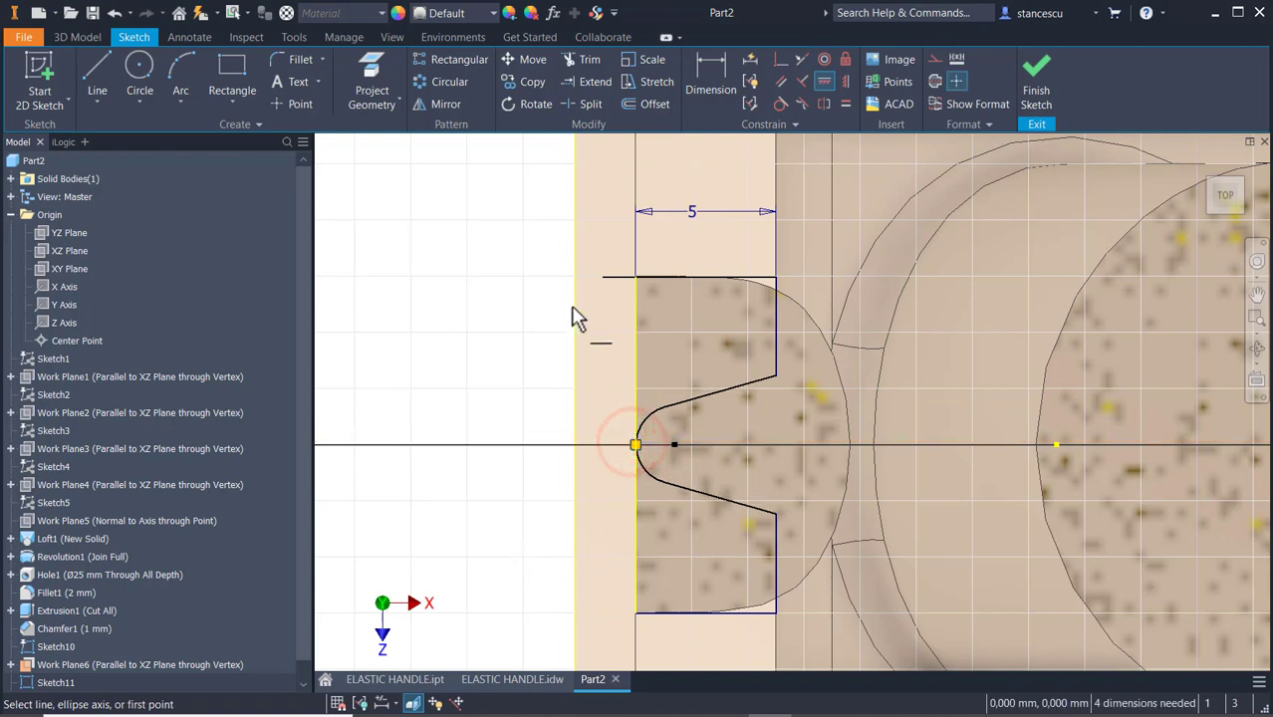
- Dimension the arc between the two sloping lines with a 2 mm radius
click(710, 77)
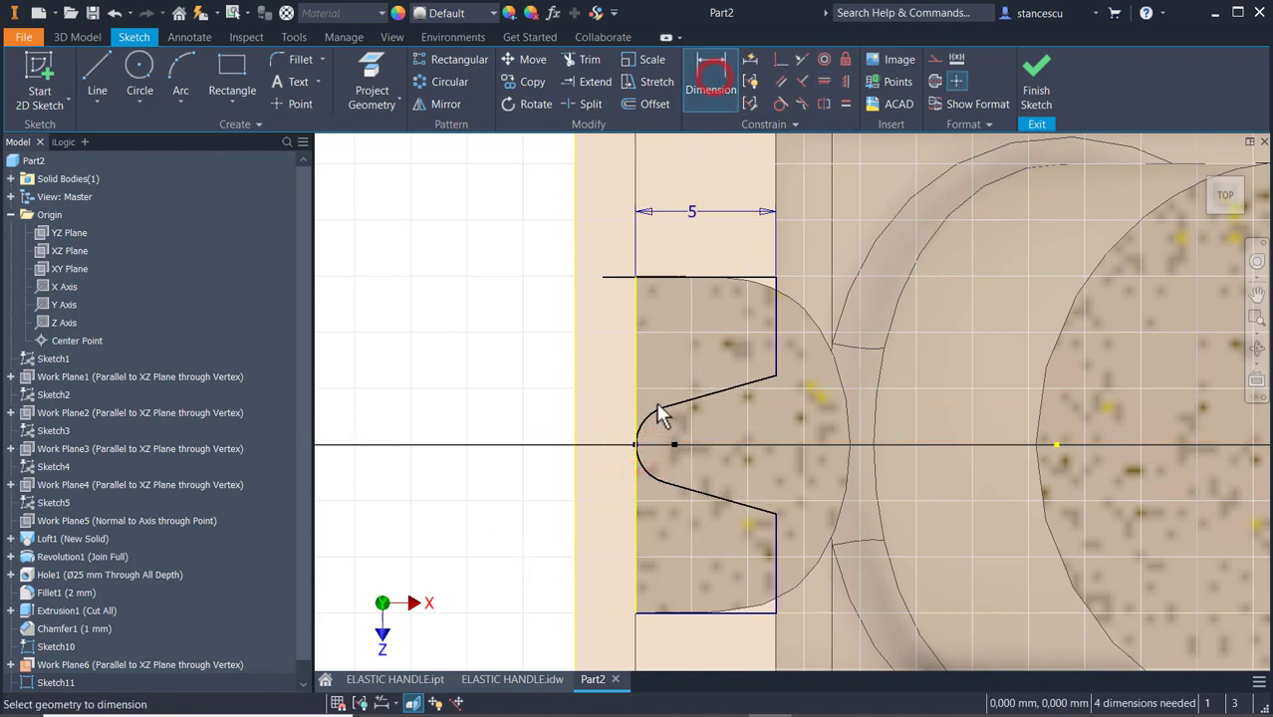
click(653, 410)
click(577, 368)
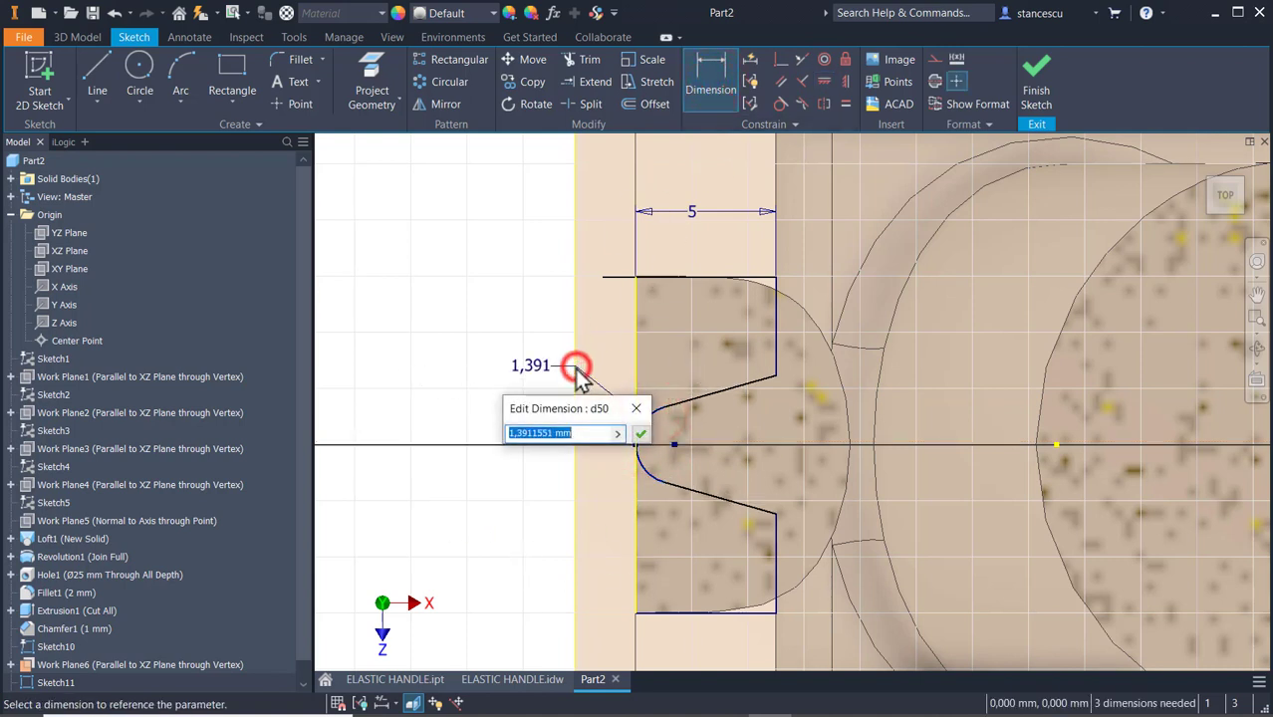
text(2)
key(Return)
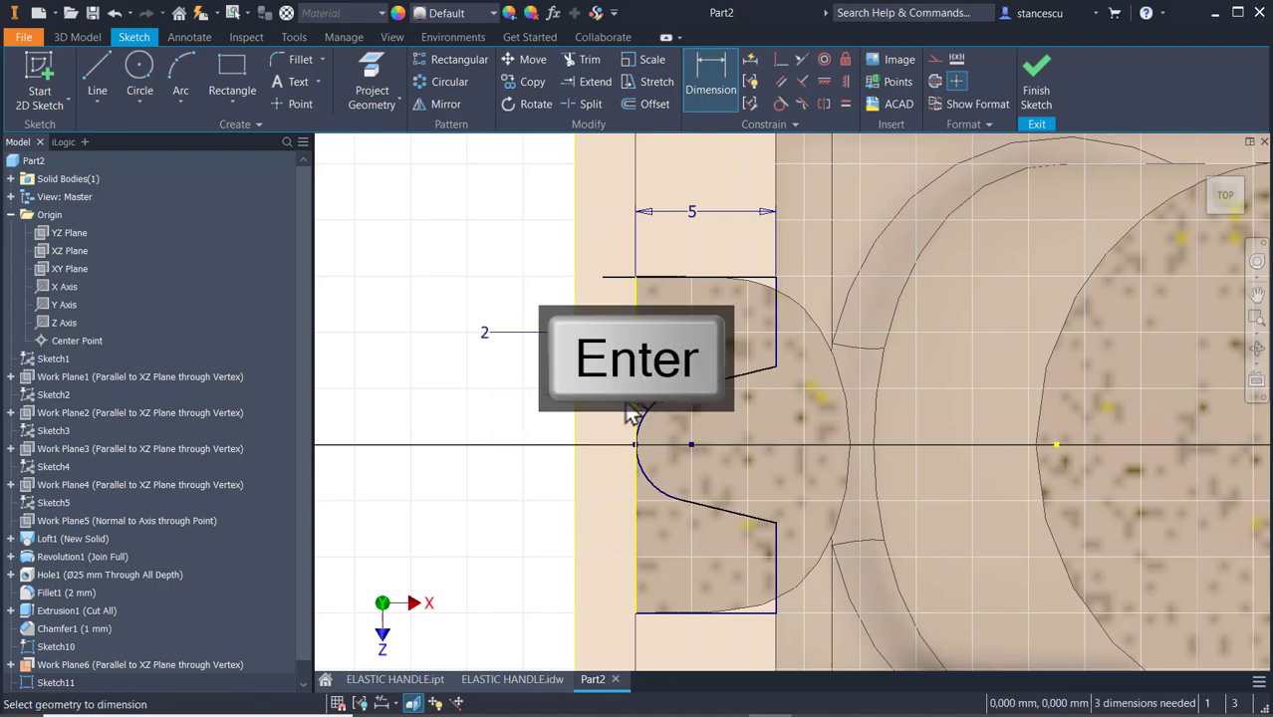
- Dimension the angle between the two sloping lines as 60 degrees
click(710, 383)
click(716, 512)
click(933, 439)
text(6)
key(Return)
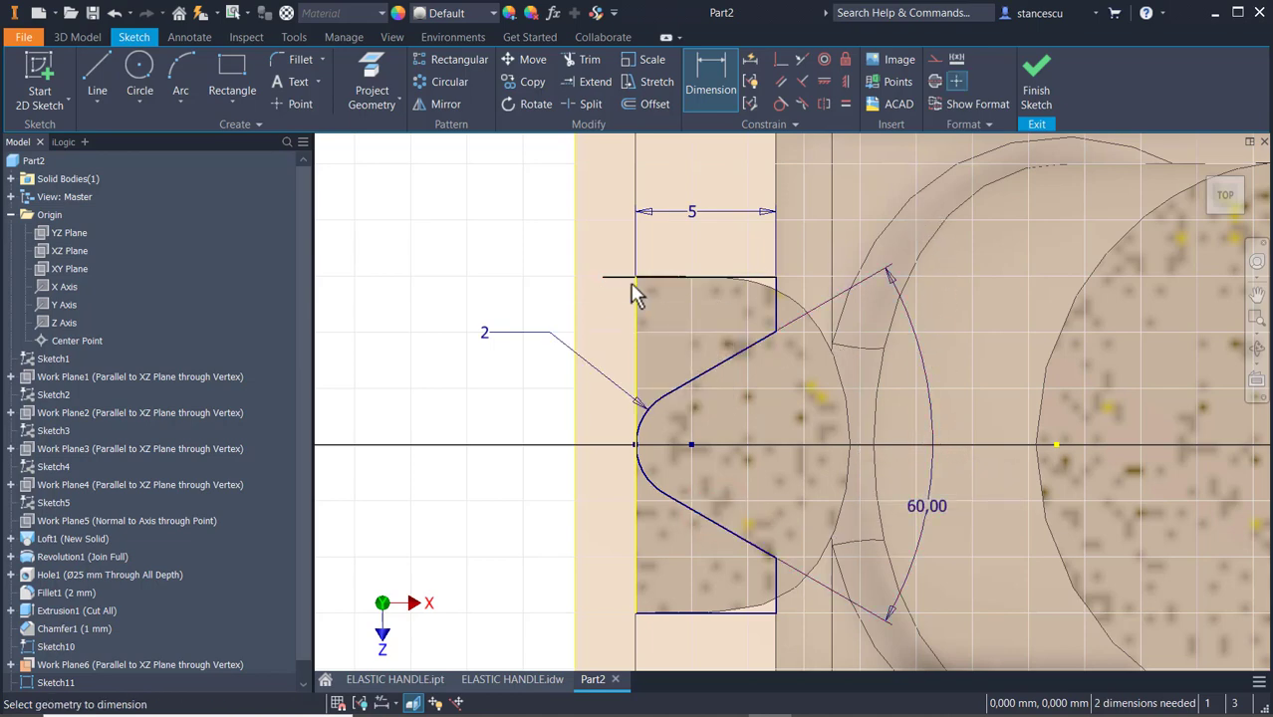
- Make the free end of the profile's upper horizontal line coincident with the upper endpoint of the end face edge
scroll(628, 295, up, 3)
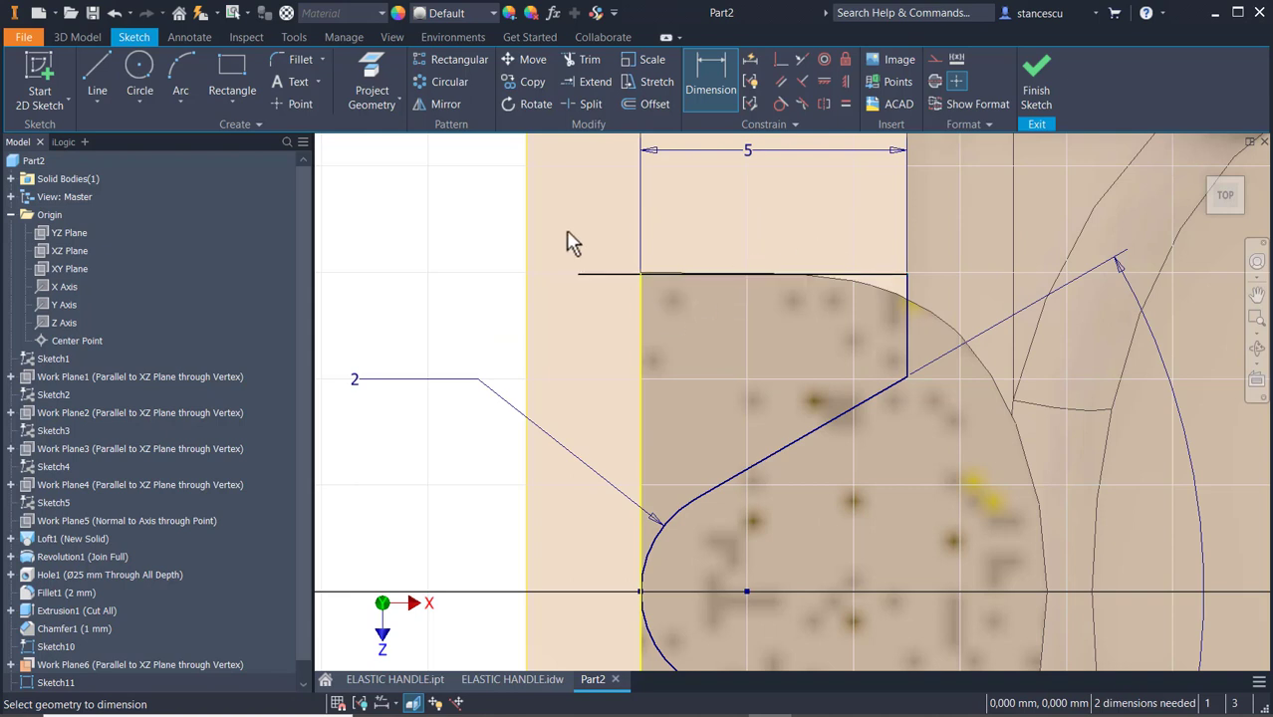
click(780, 60)
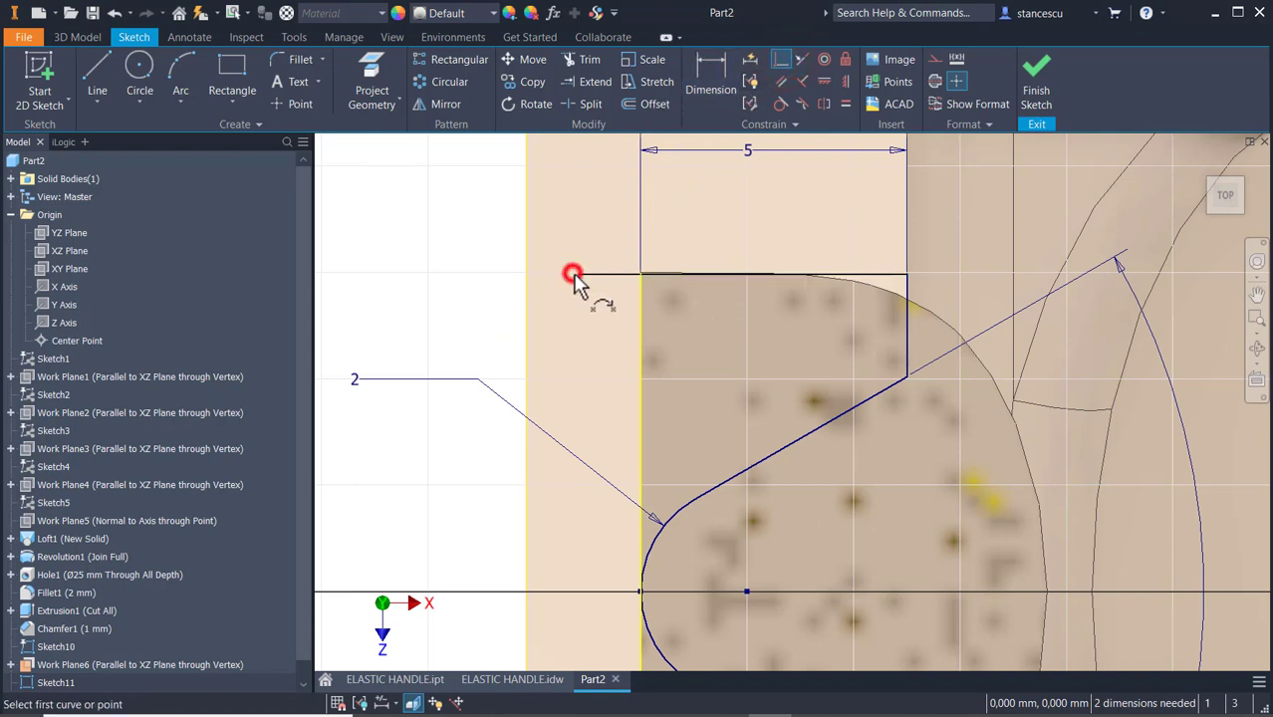
click(578, 274)
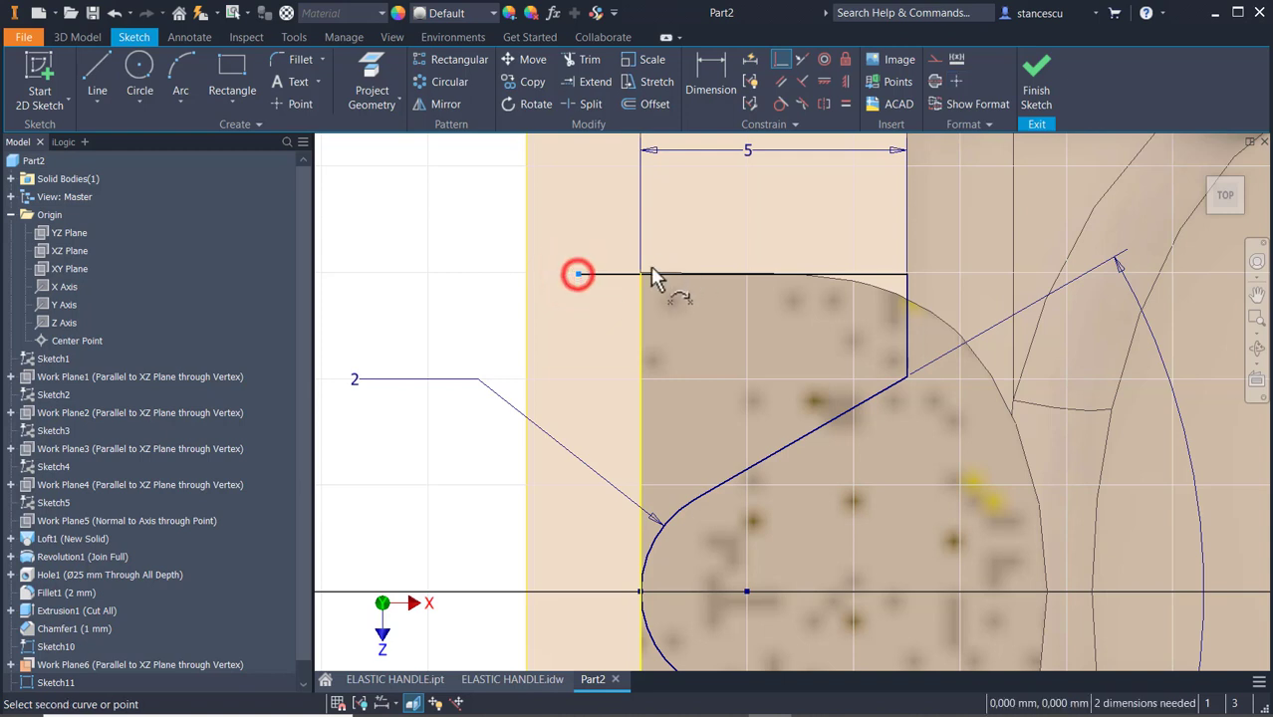
click(641, 273)
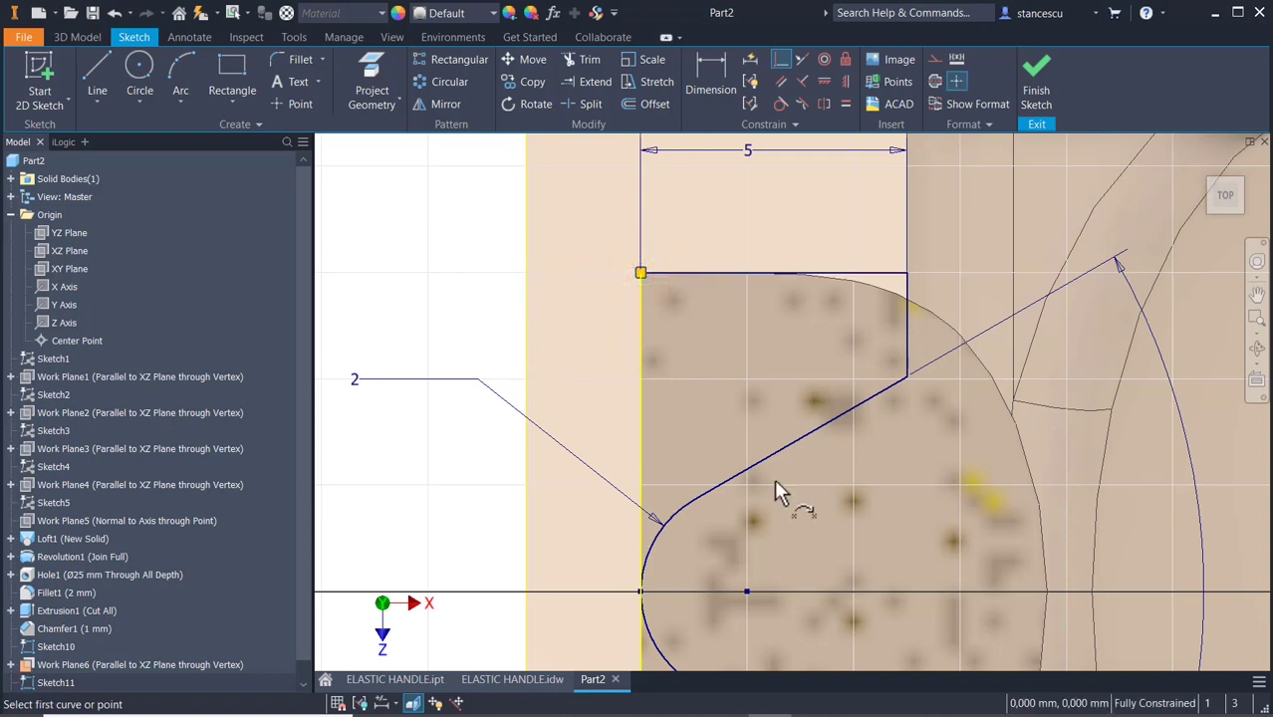
- Finish the tip profile sketch and hide the work plane it lies on
click(1036, 79)
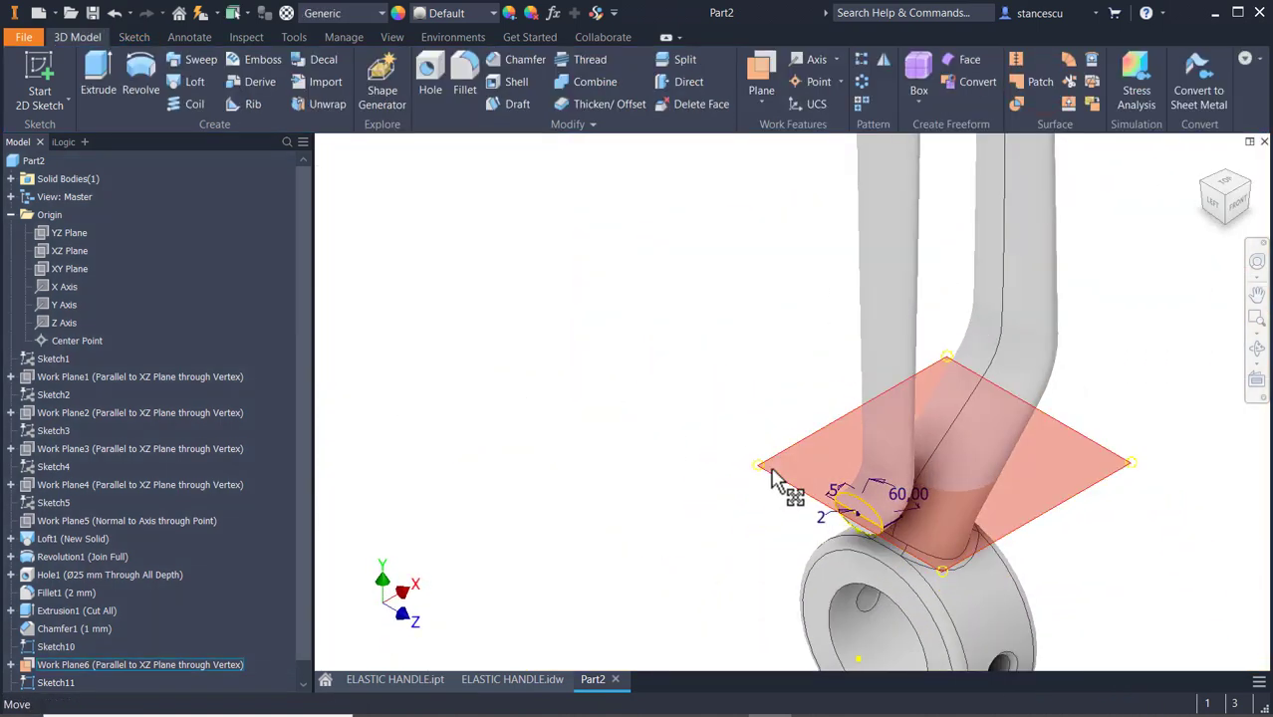
right_click(775, 478)
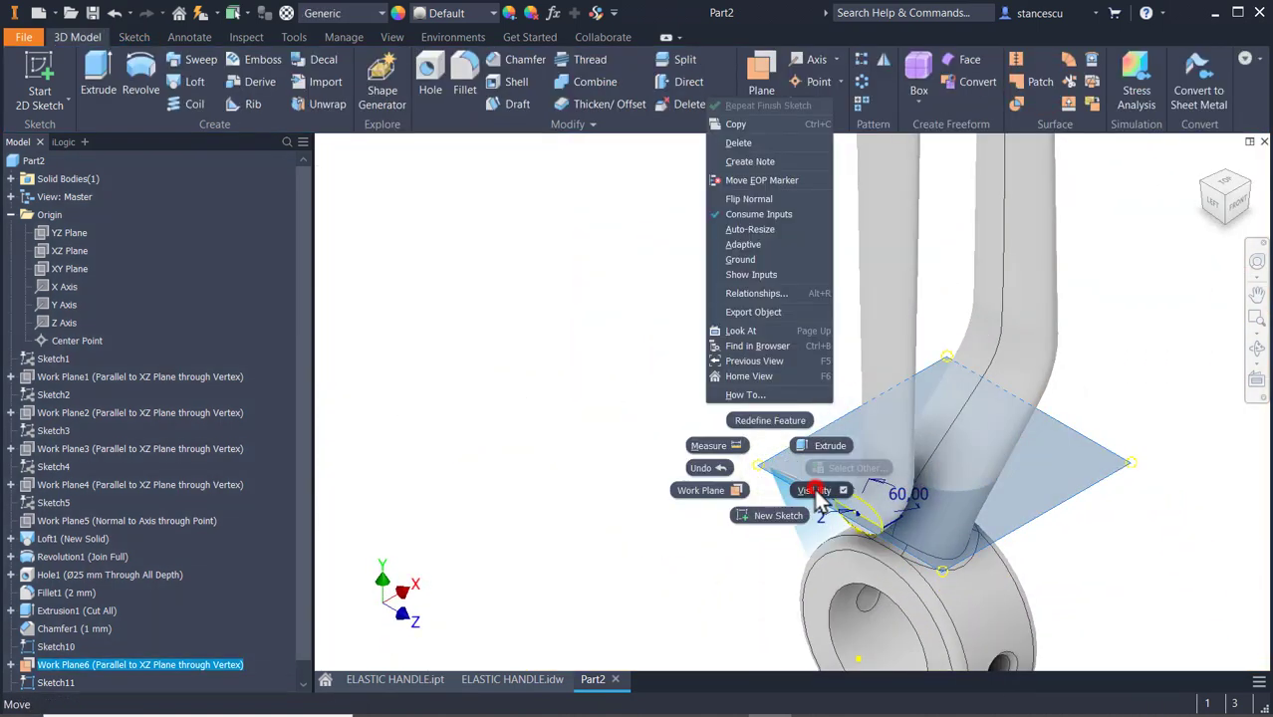
click(814, 490)
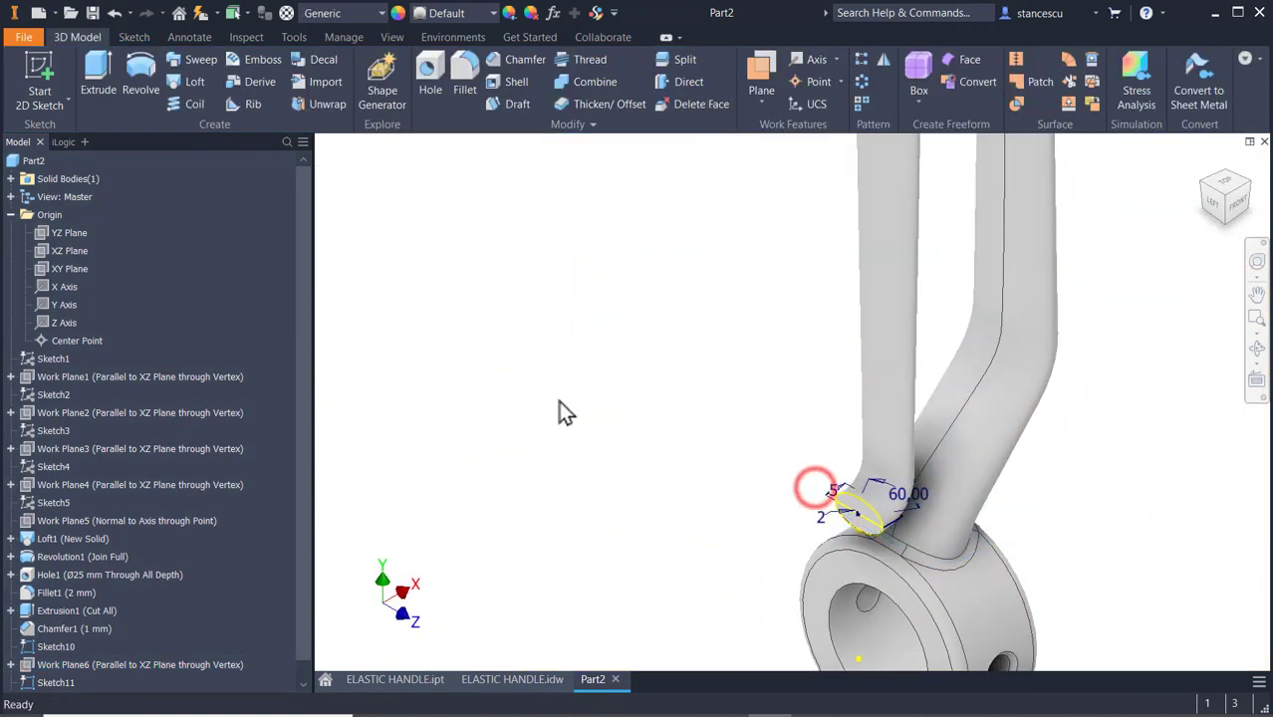
- Extrude the two tip profiles as a symmetric cut through all to shape the pointed handle tip
click(92, 80)
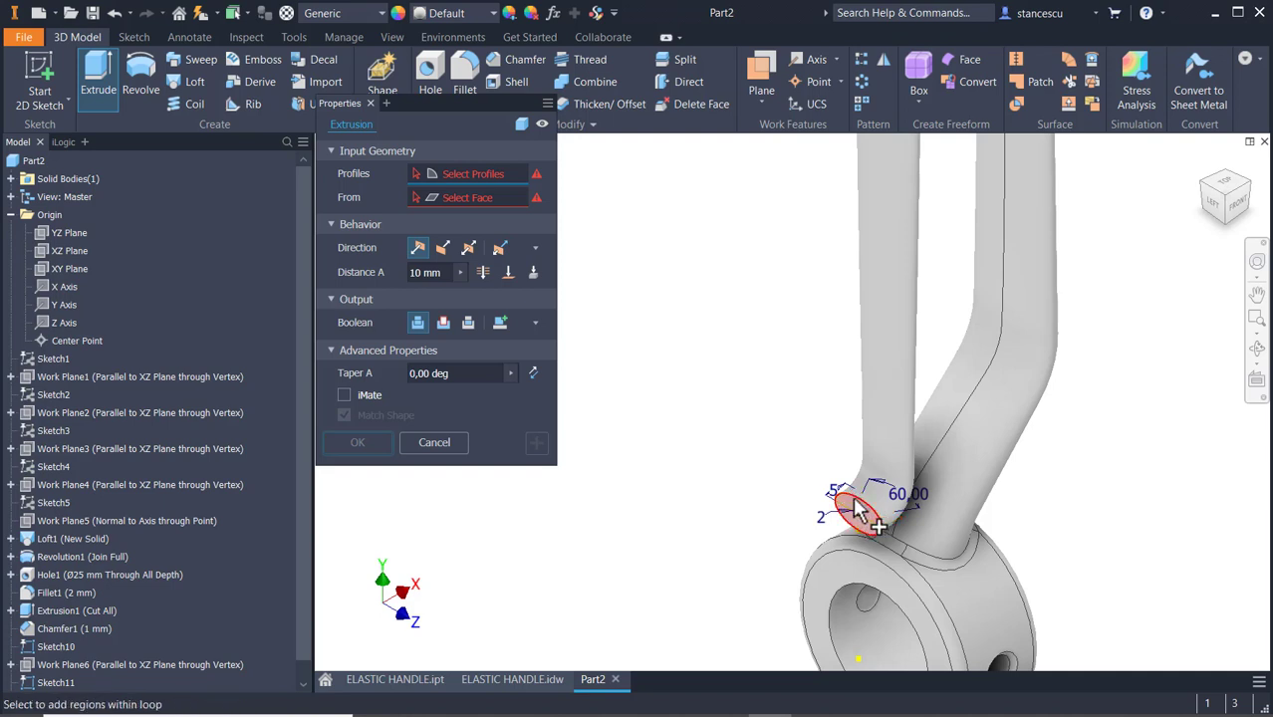
scroll(860, 506, up, 3)
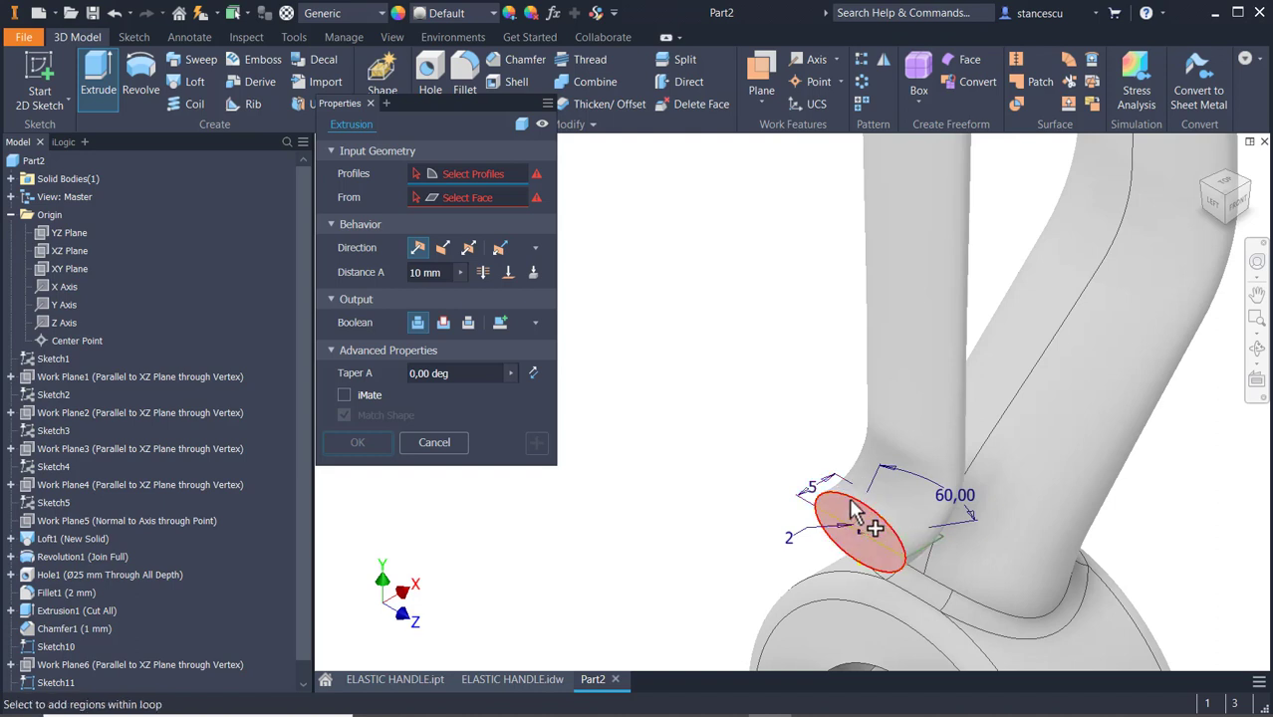
click(861, 493)
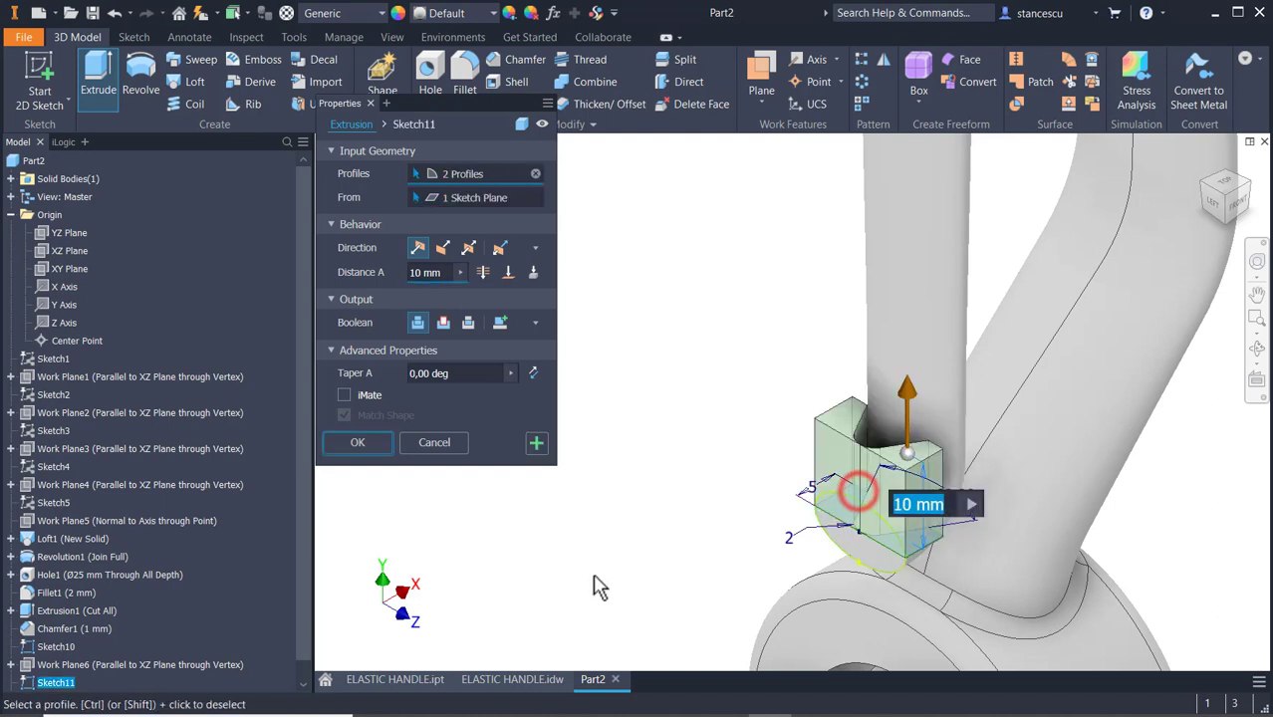
click(443, 322)
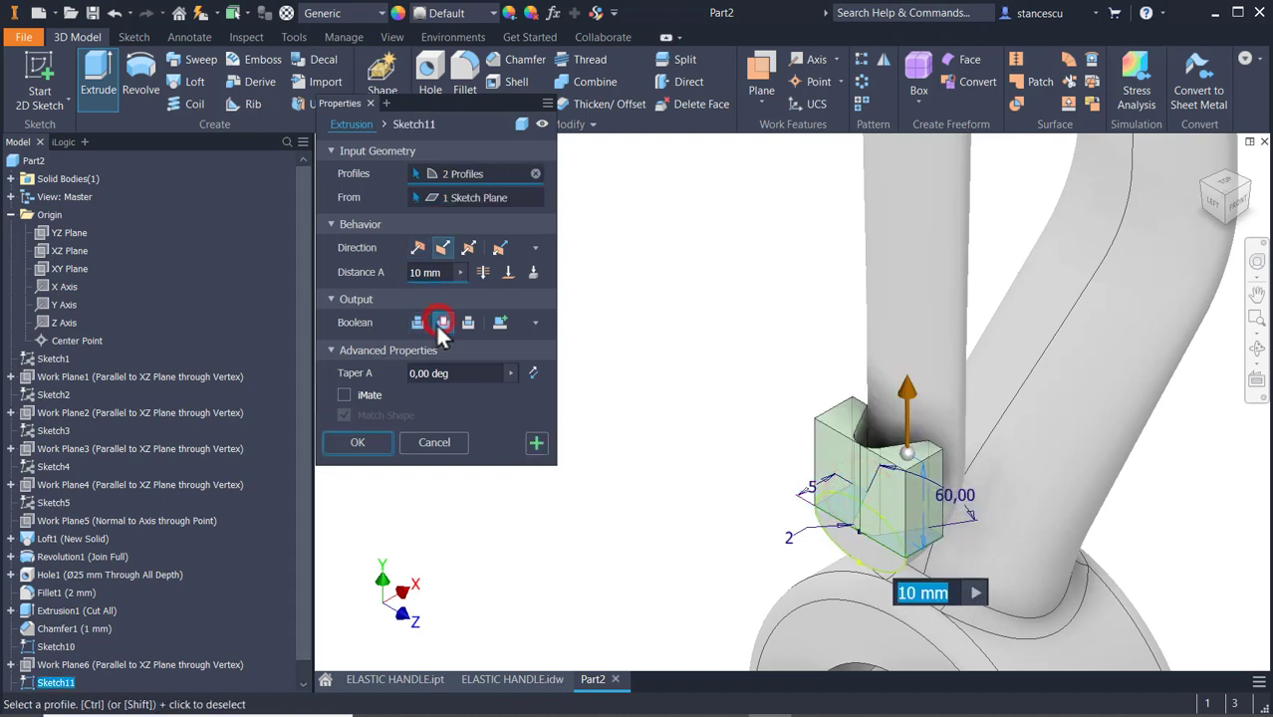
click(468, 247)
click(482, 273)
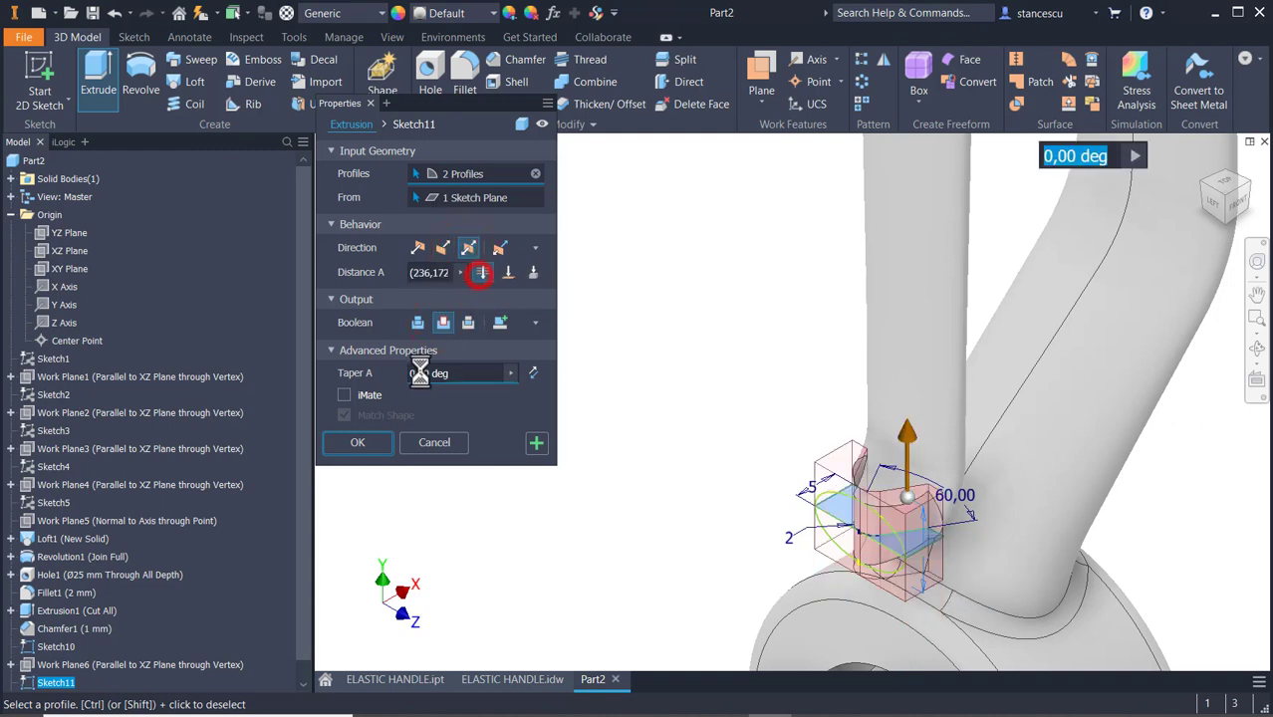
click(367, 436)
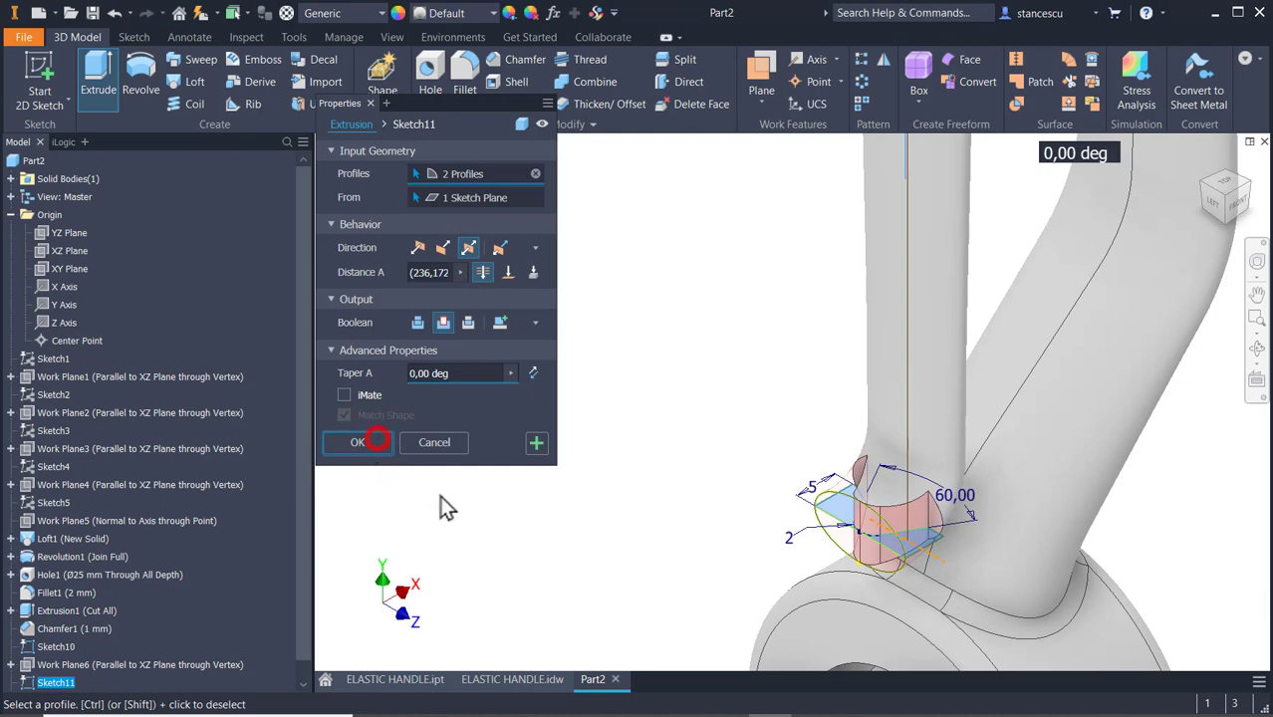
- Hide the leftover ellipse sketch, Sketch10, and return the model to its home view
scroll(243, 510, down, 1)
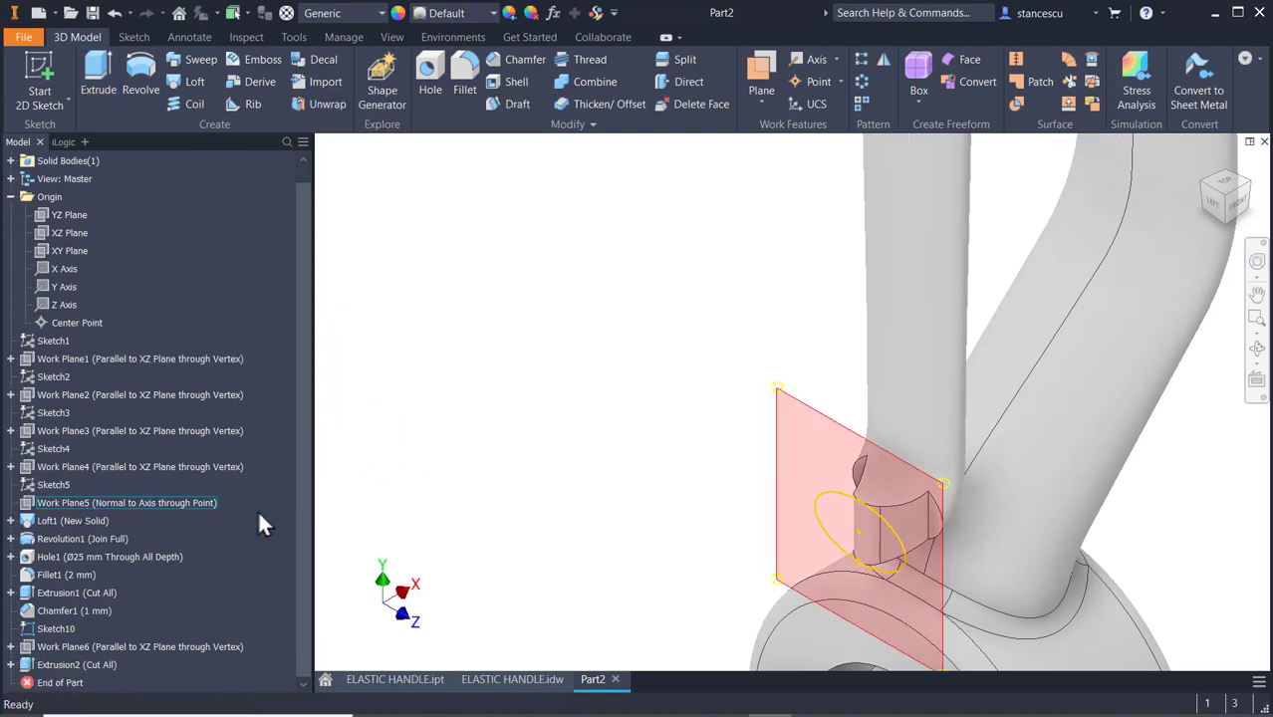
right_click(25, 628)
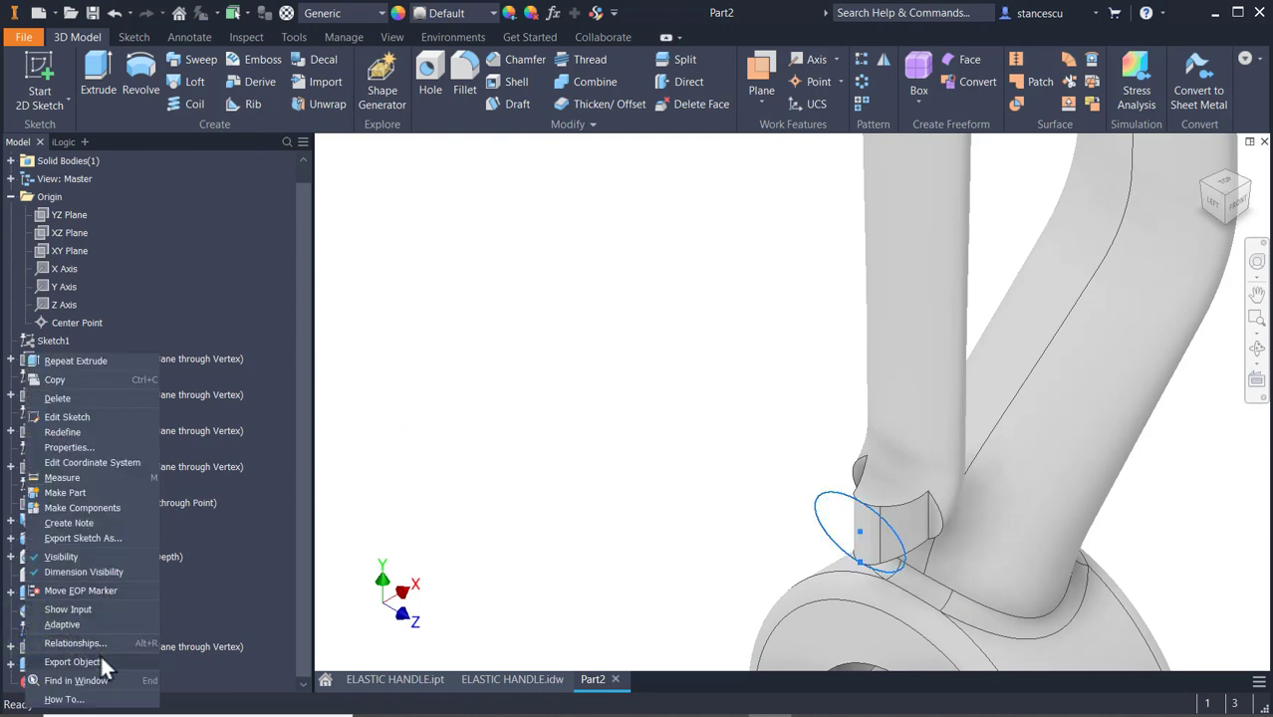
click(86, 558)
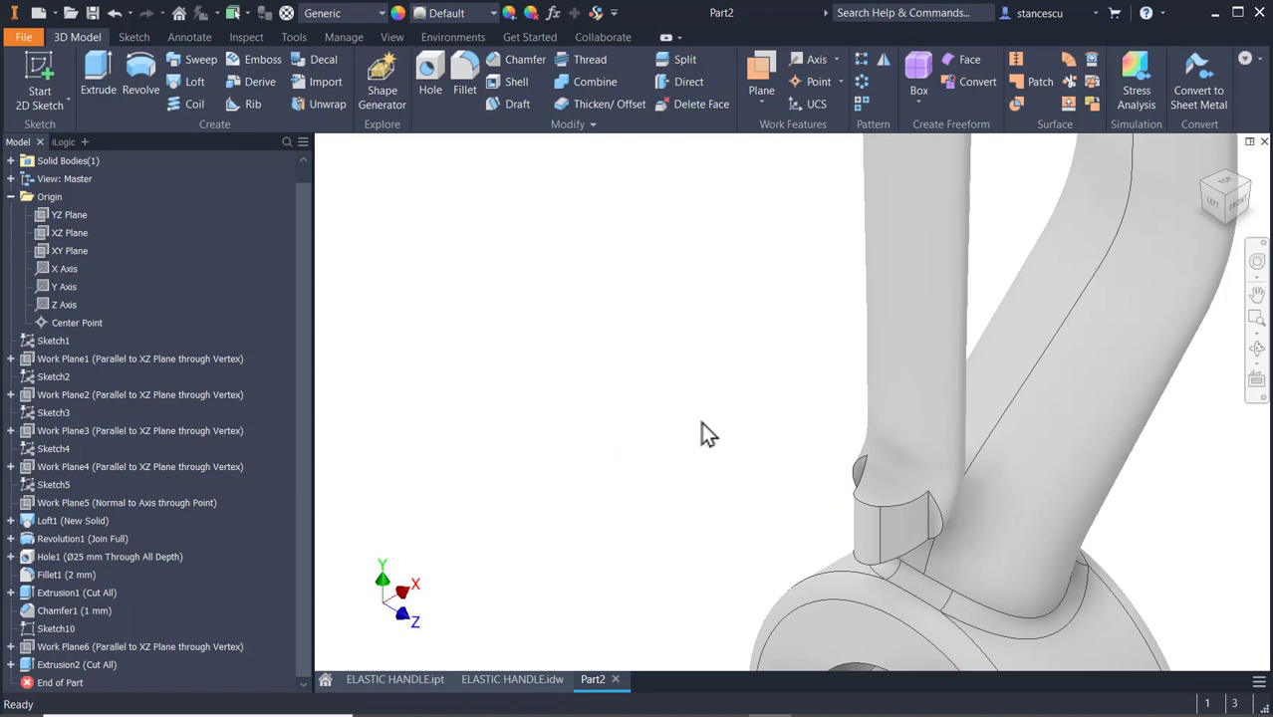
key(F6)
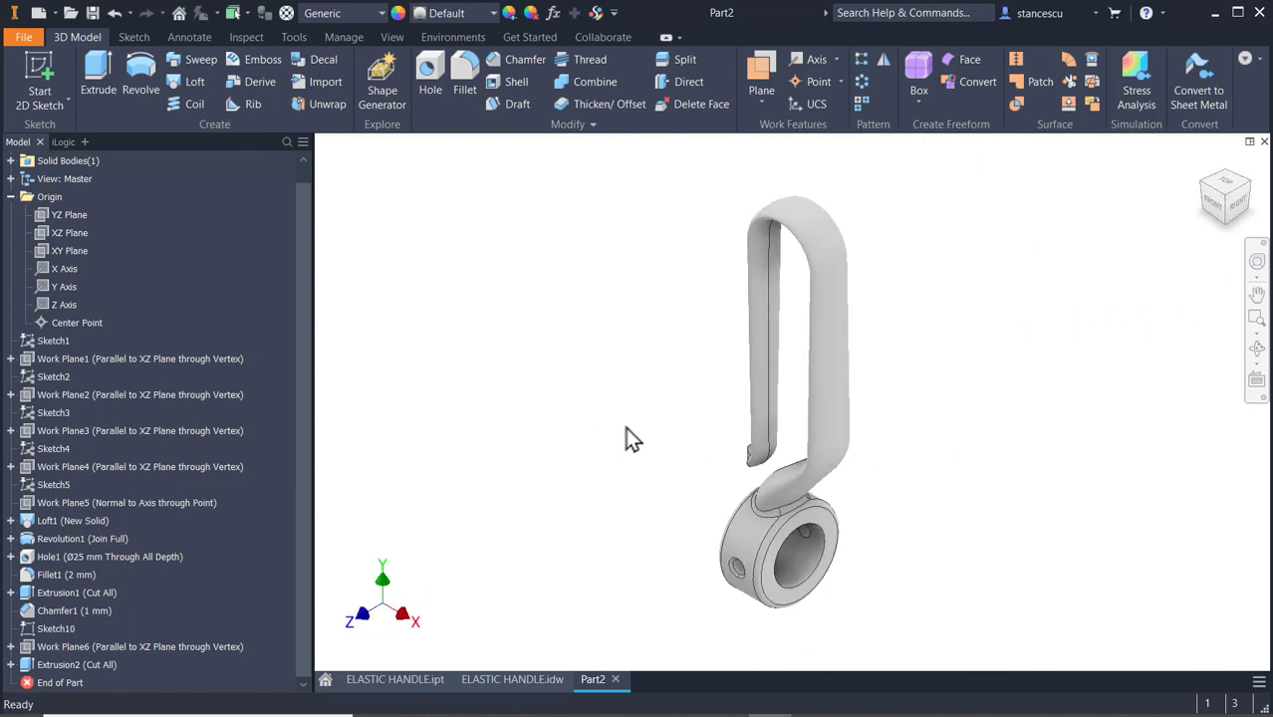
- Assign the Steel, Cast material to the part
click(320, 11)
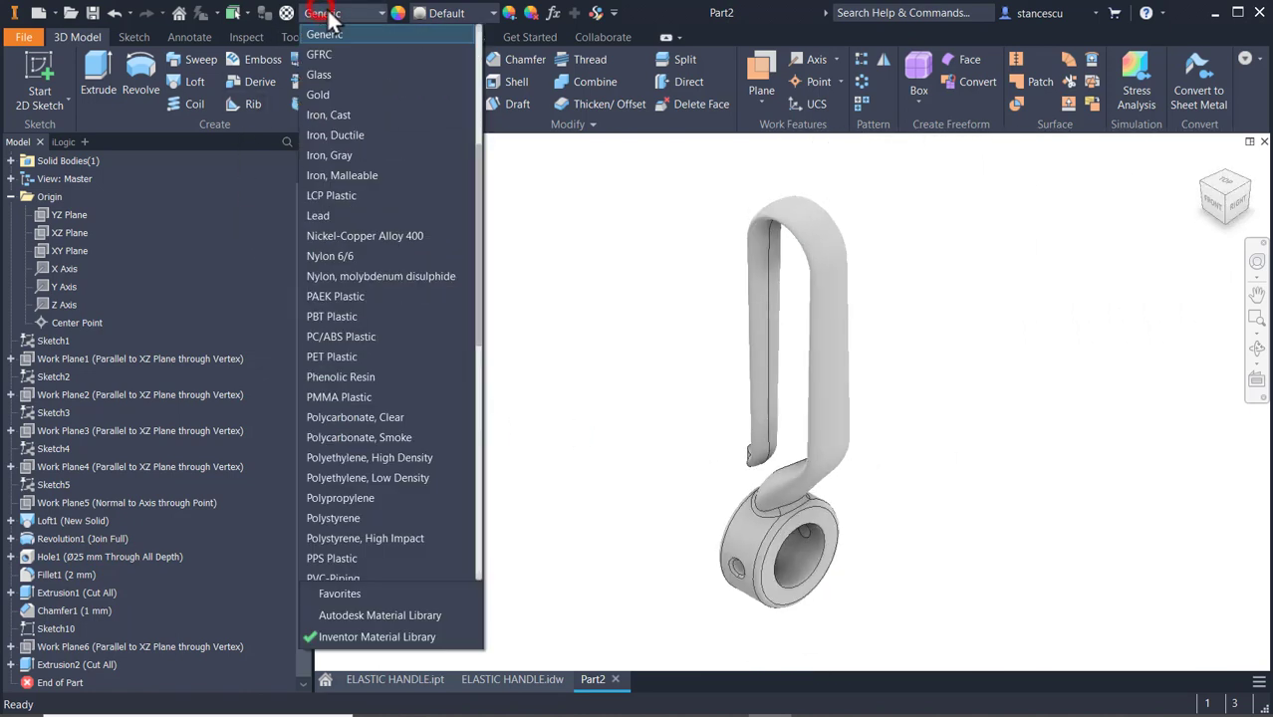
scroll(378, 338, down, 1)
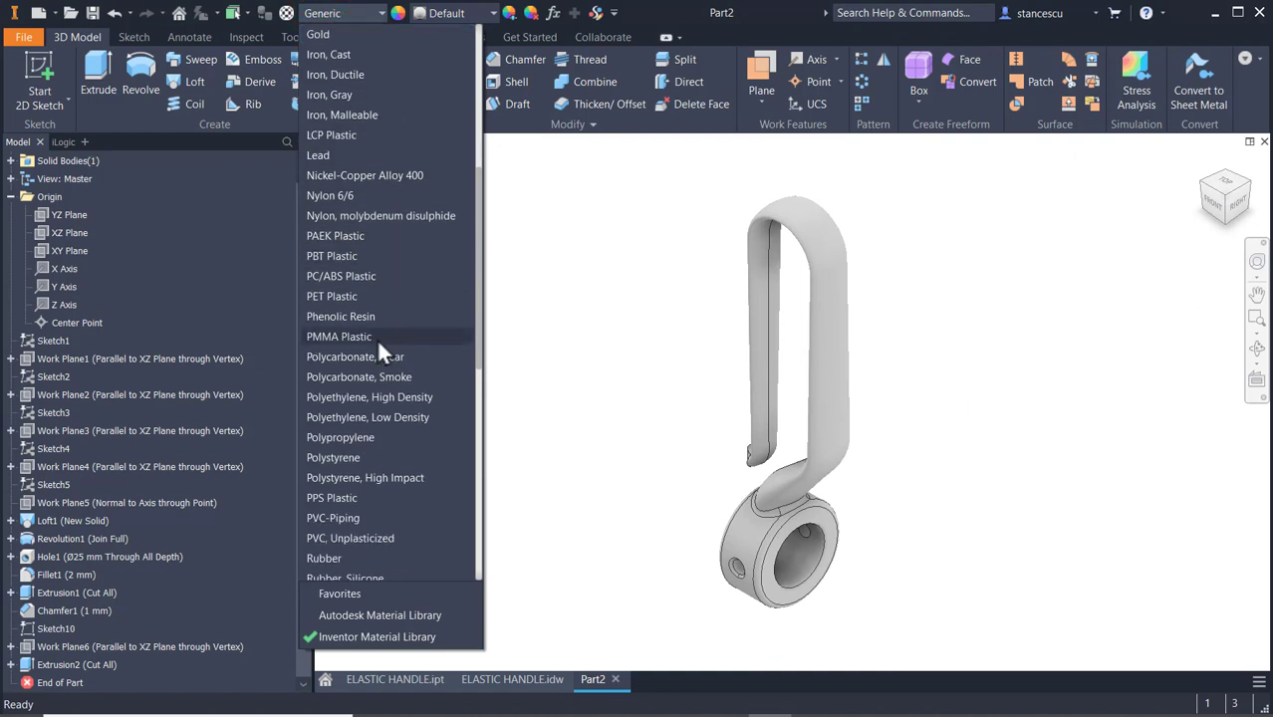
scroll(375, 333, down, 6)
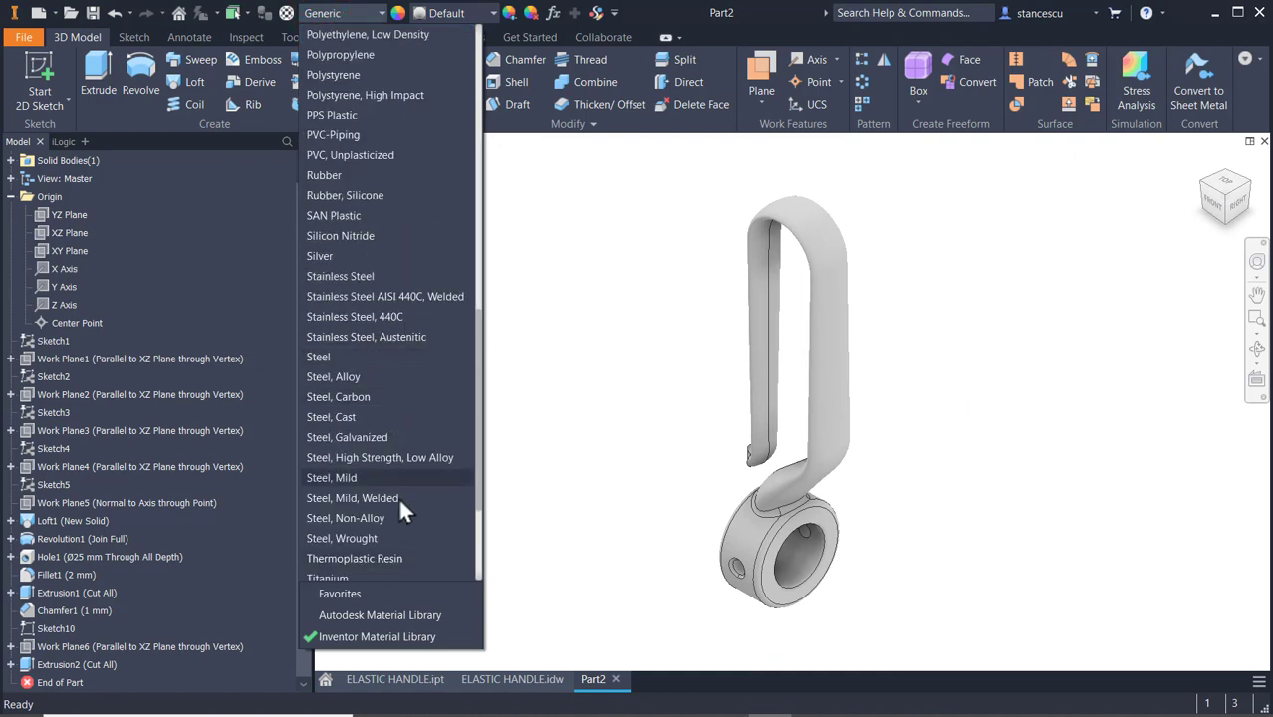
click(337, 416)
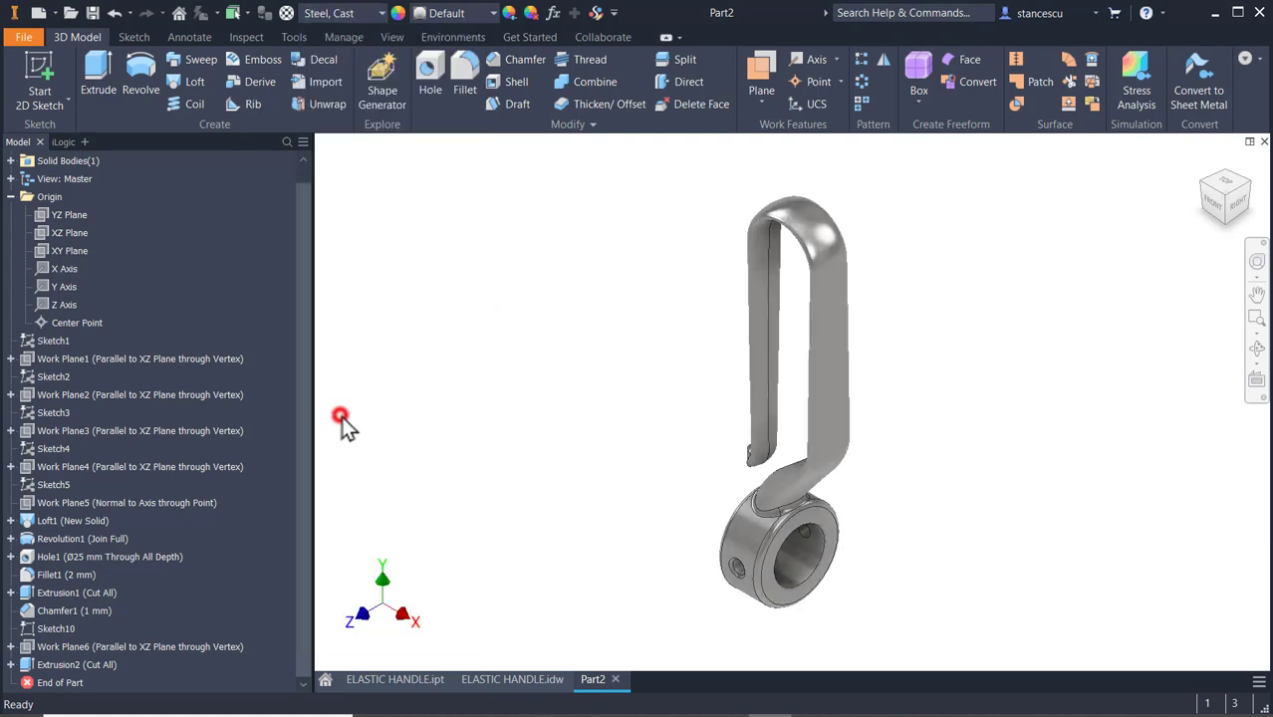
- Set the part's appearance to Steel - Cast
click(439, 15)
scroll(585, 369, down, 3)
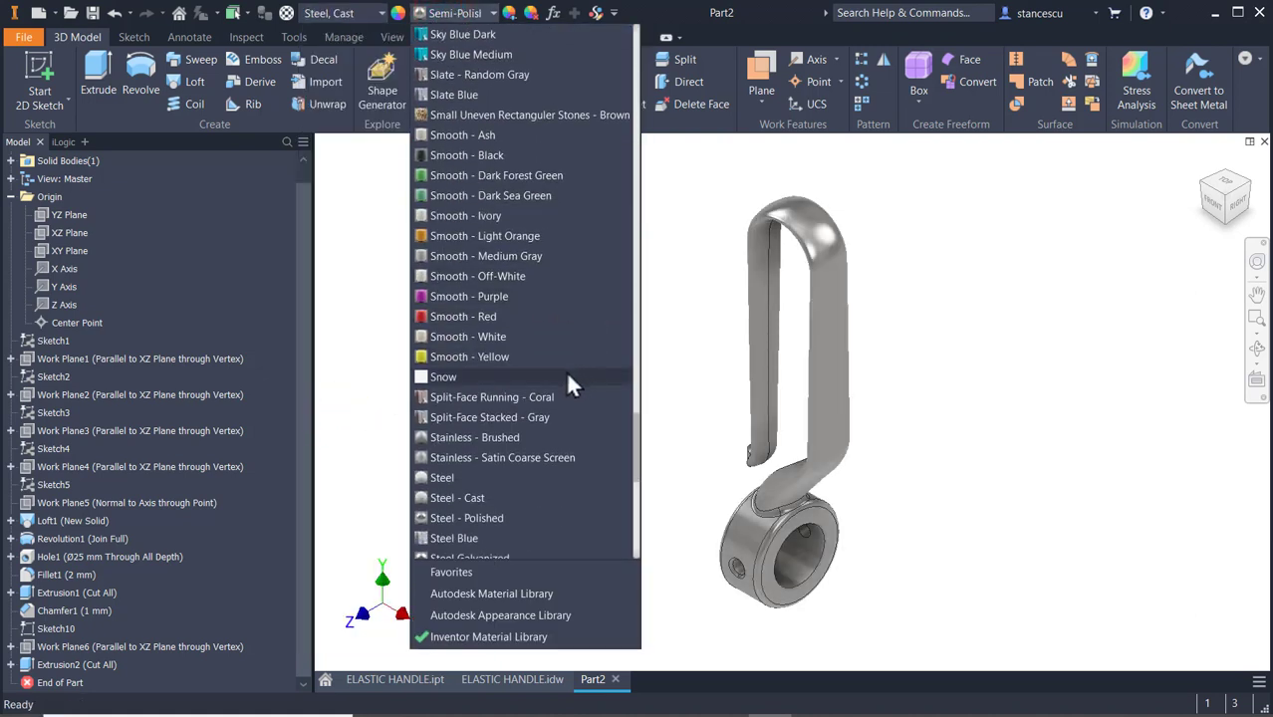
click(473, 491)
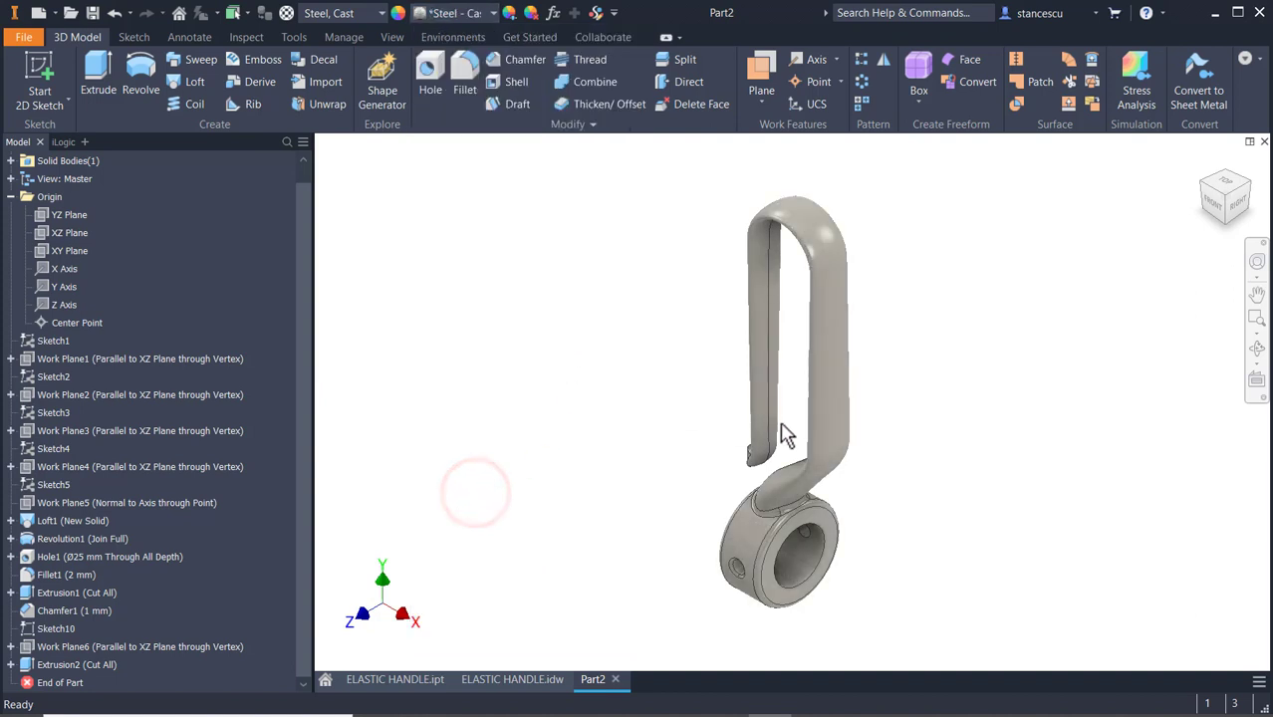
- Apply the Steel - Polished appearance to the collar's bore and end face, the cross hole, and the handle tip's cut faces
scroll(840, 353, down, 5)
scroll(839, 369, down, 3)
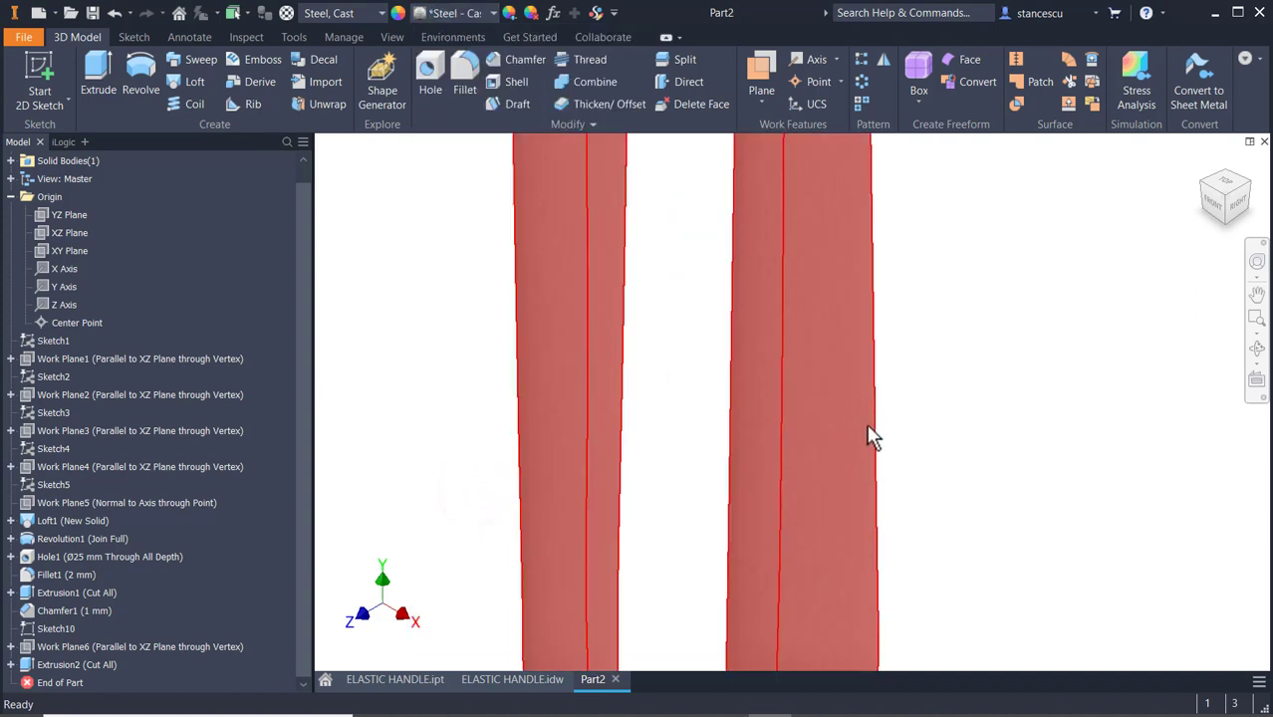
scroll(870, 432, up, 3)
middle_drag(898, 448, 993, 314)
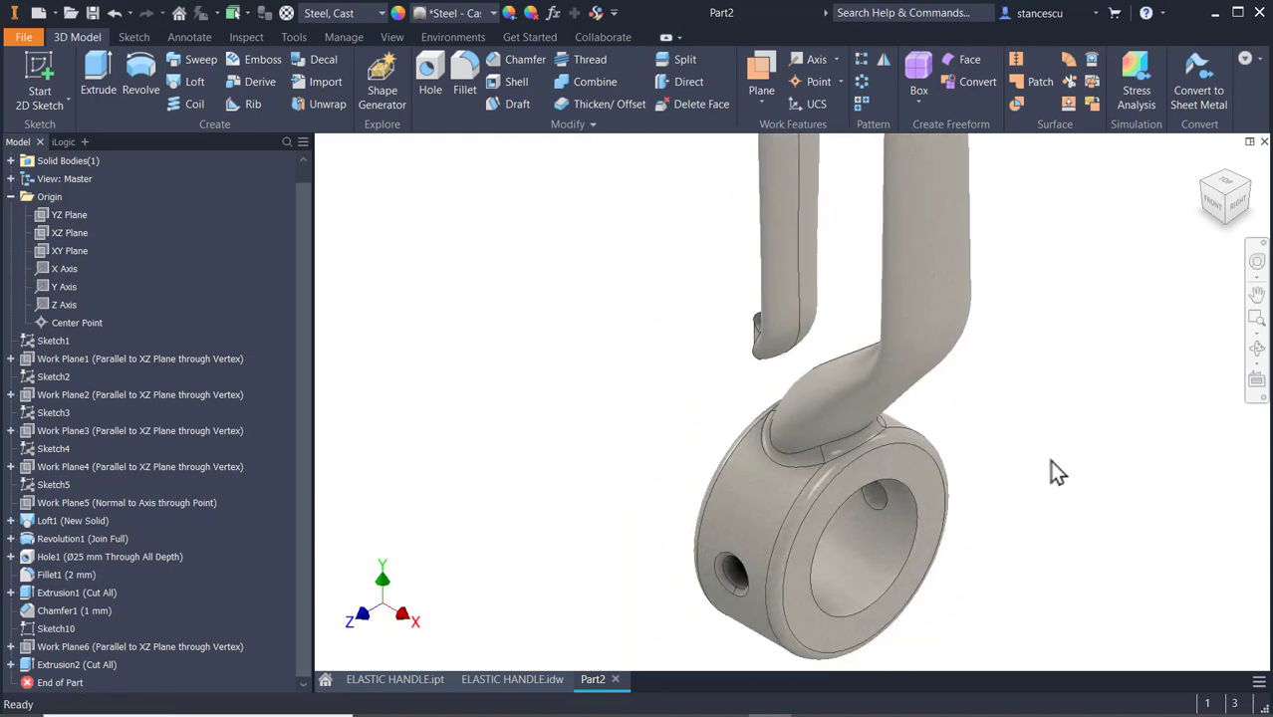
click(885, 532)
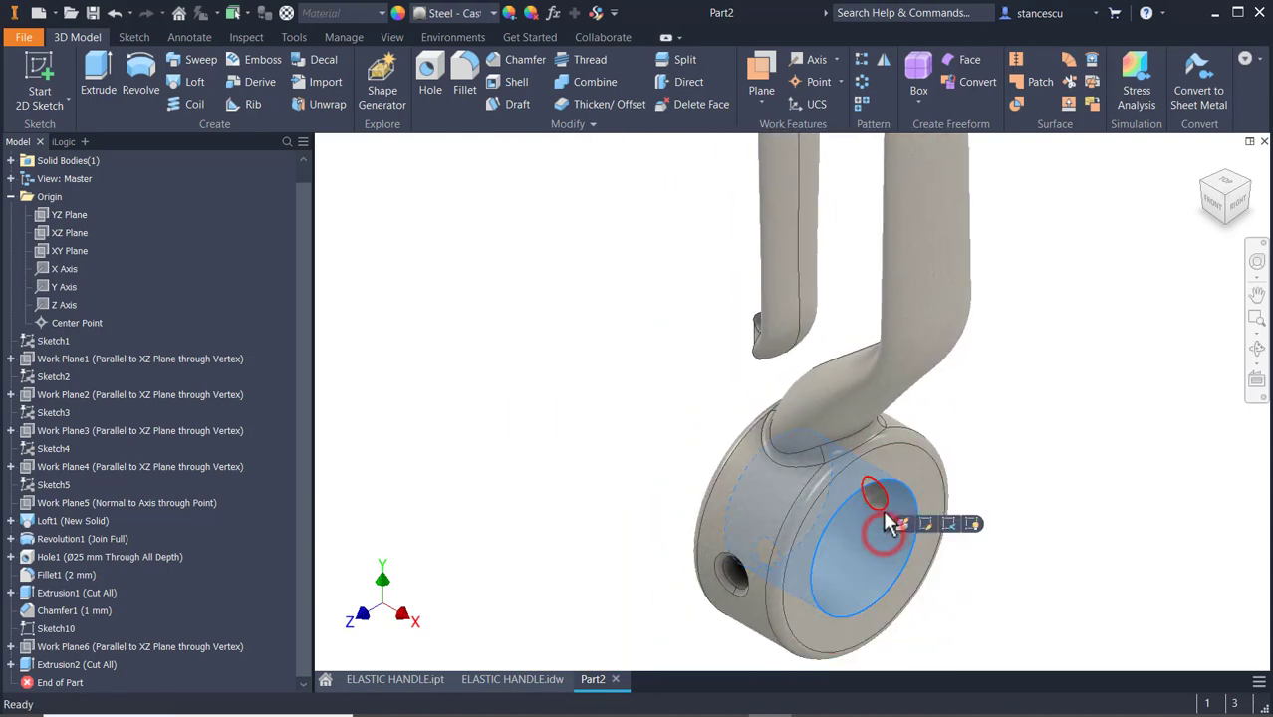
click(916, 476)
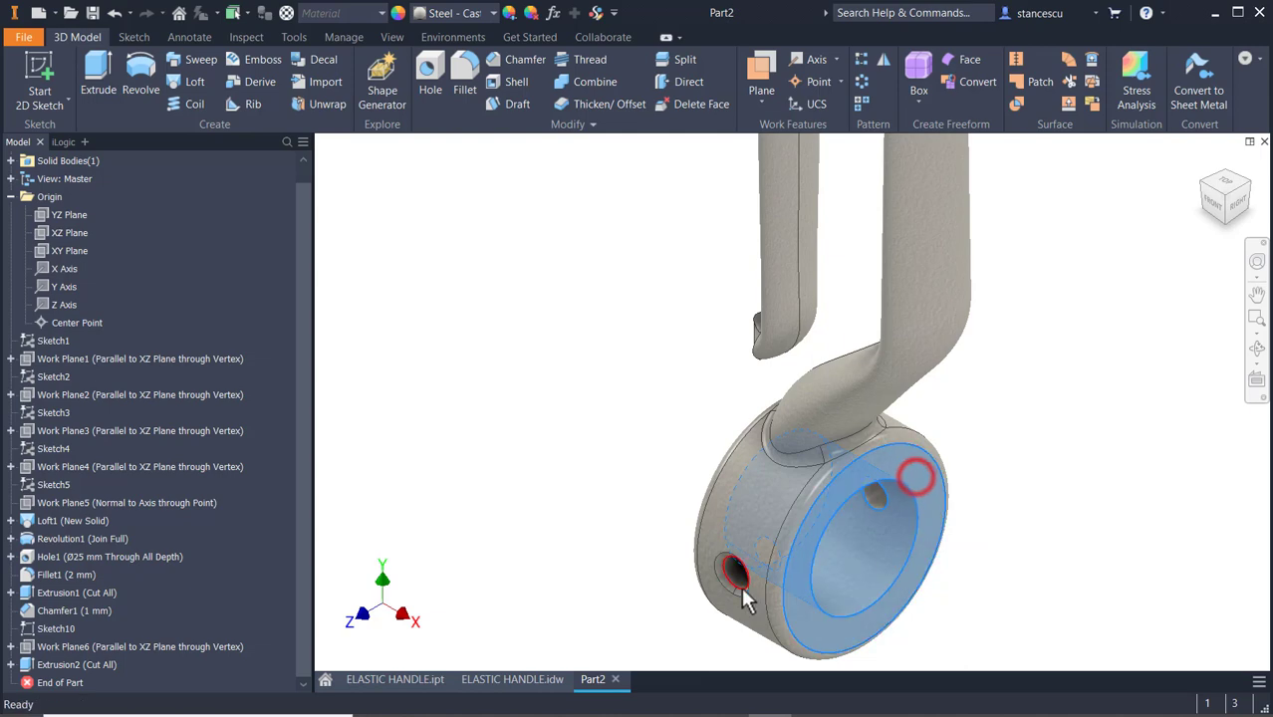
scroll(742, 585, down, 5)
scroll(677, 575, up, 2)
scroll(1086, 430, up, 3)
shift+middle_drag(1086, 431, 977, 464)
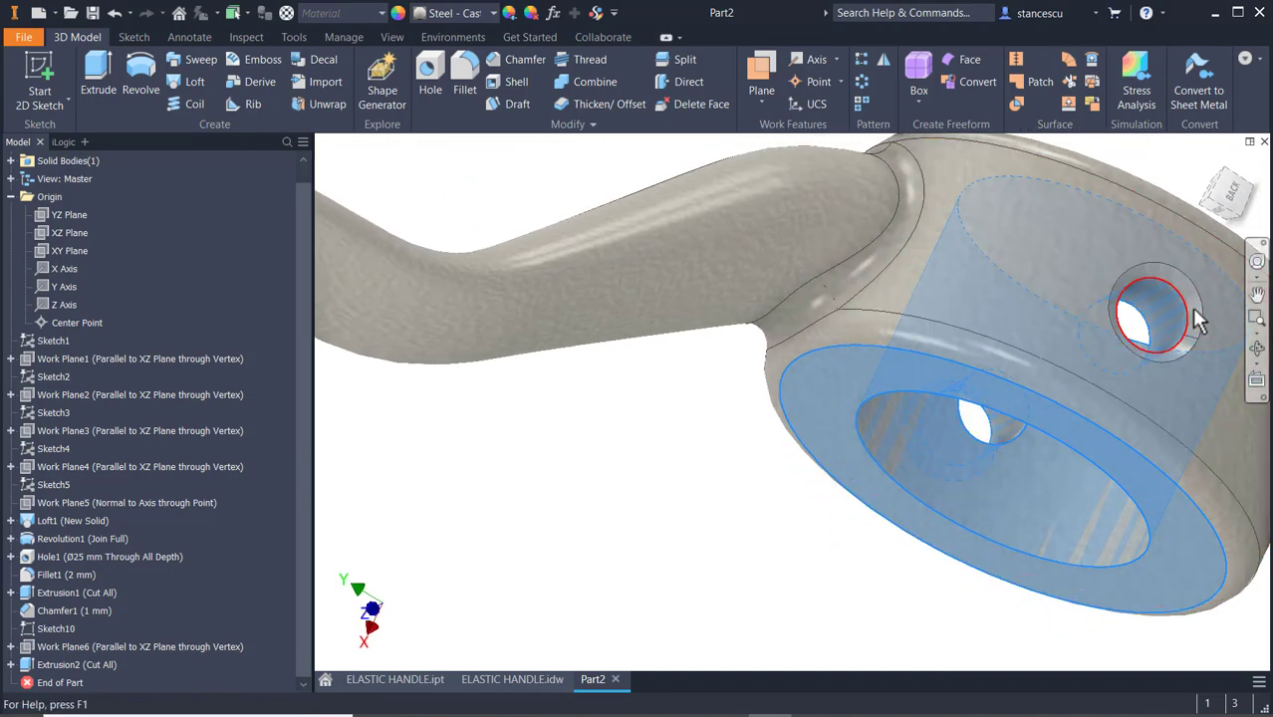
shift+middle_drag(606, 492, 779, 517)
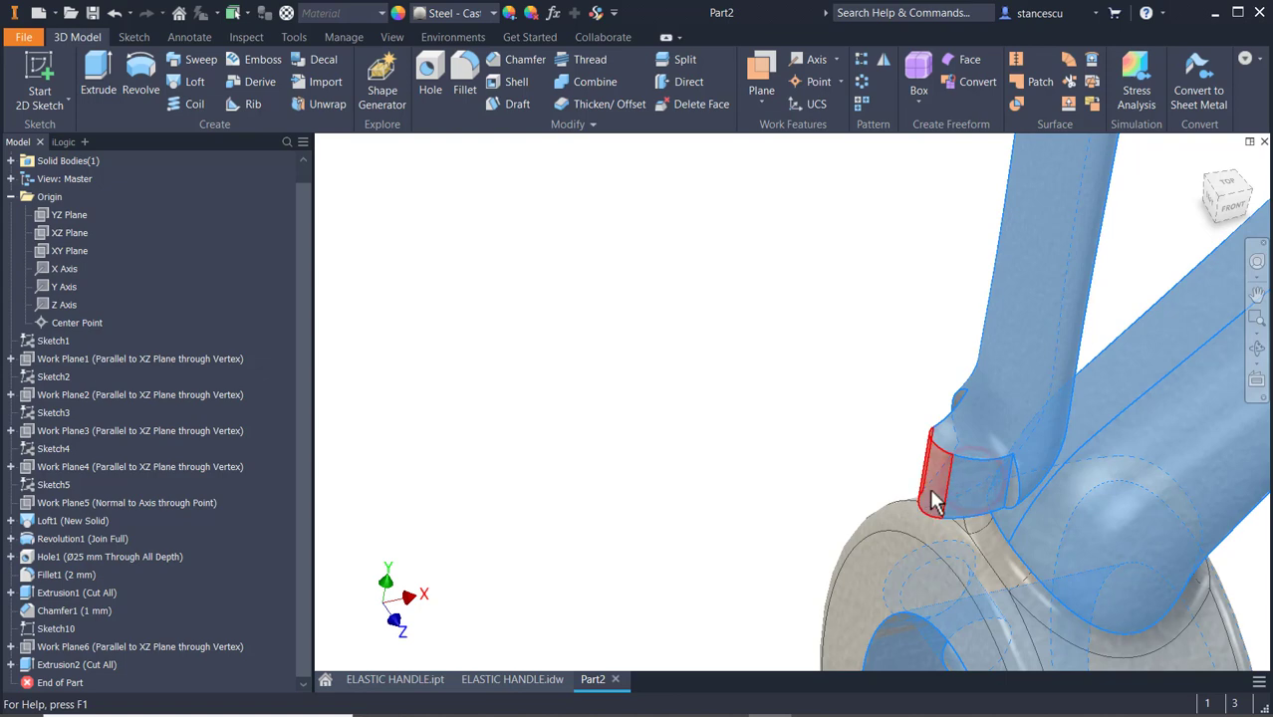
scroll(917, 523, up, 2)
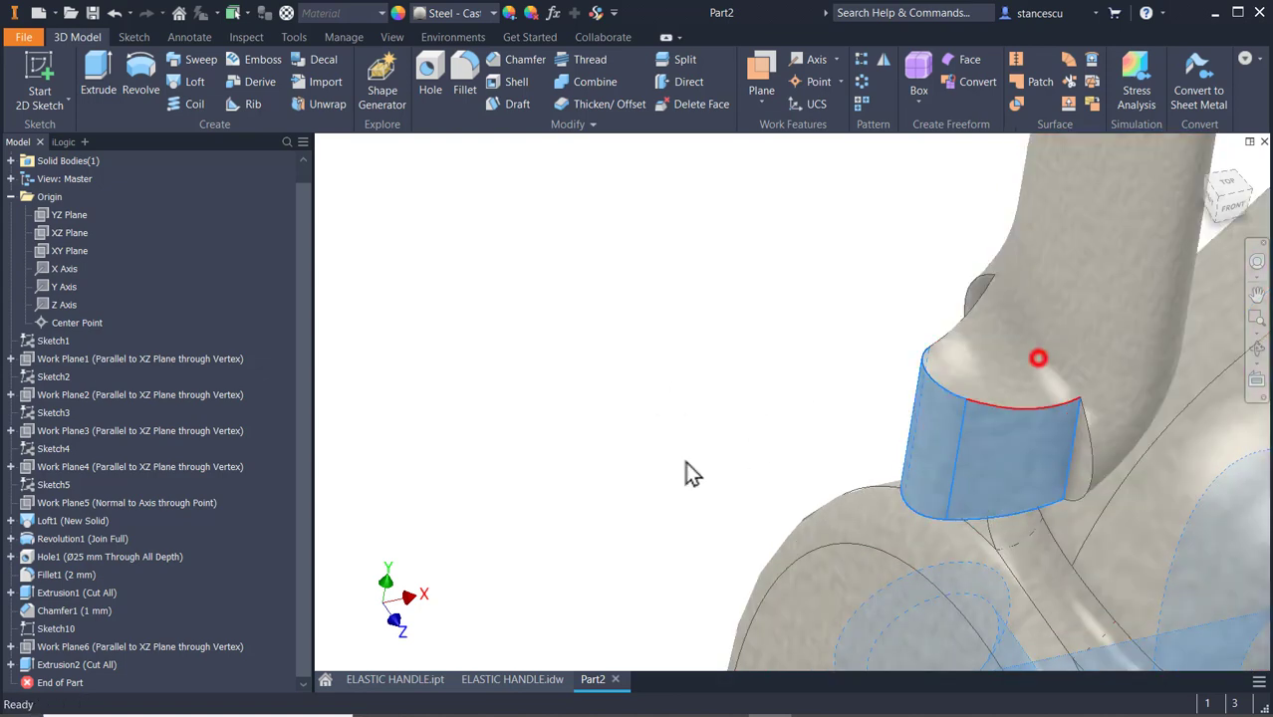
ctrl+click(1080, 471)
shift+middle_drag(771, 414, 827, 444)
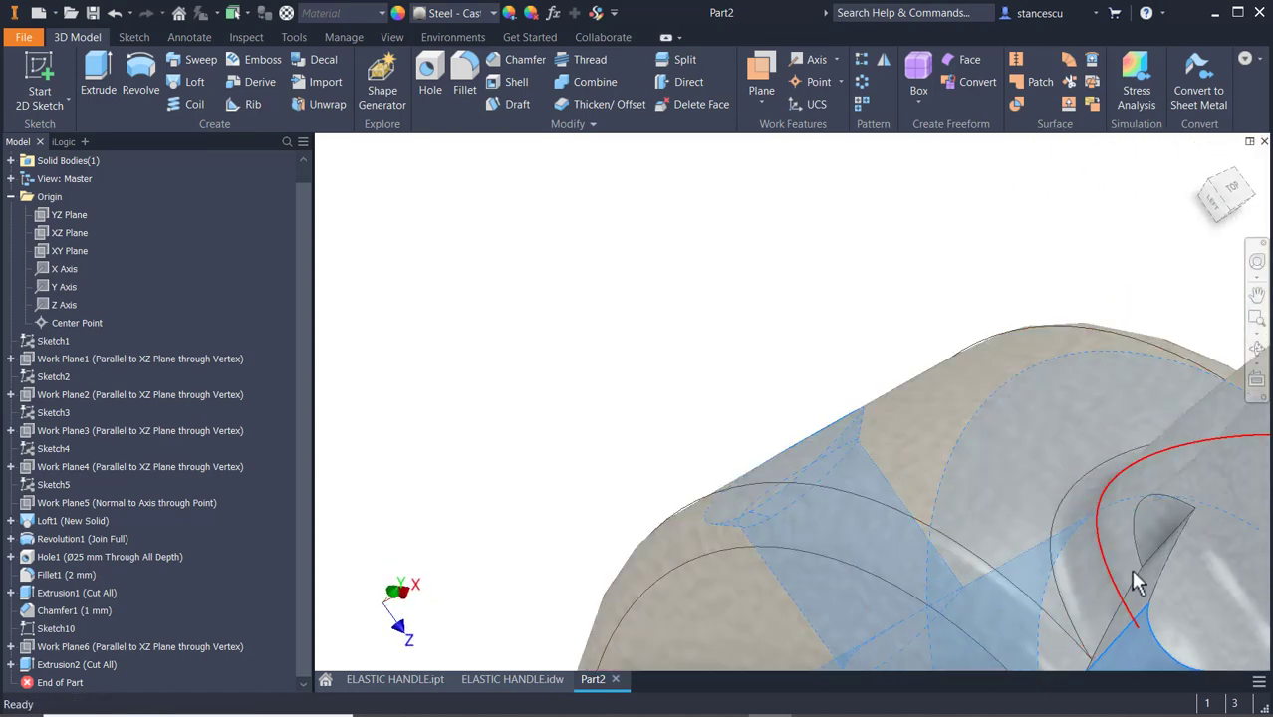
ctrl+click(1152, 528)
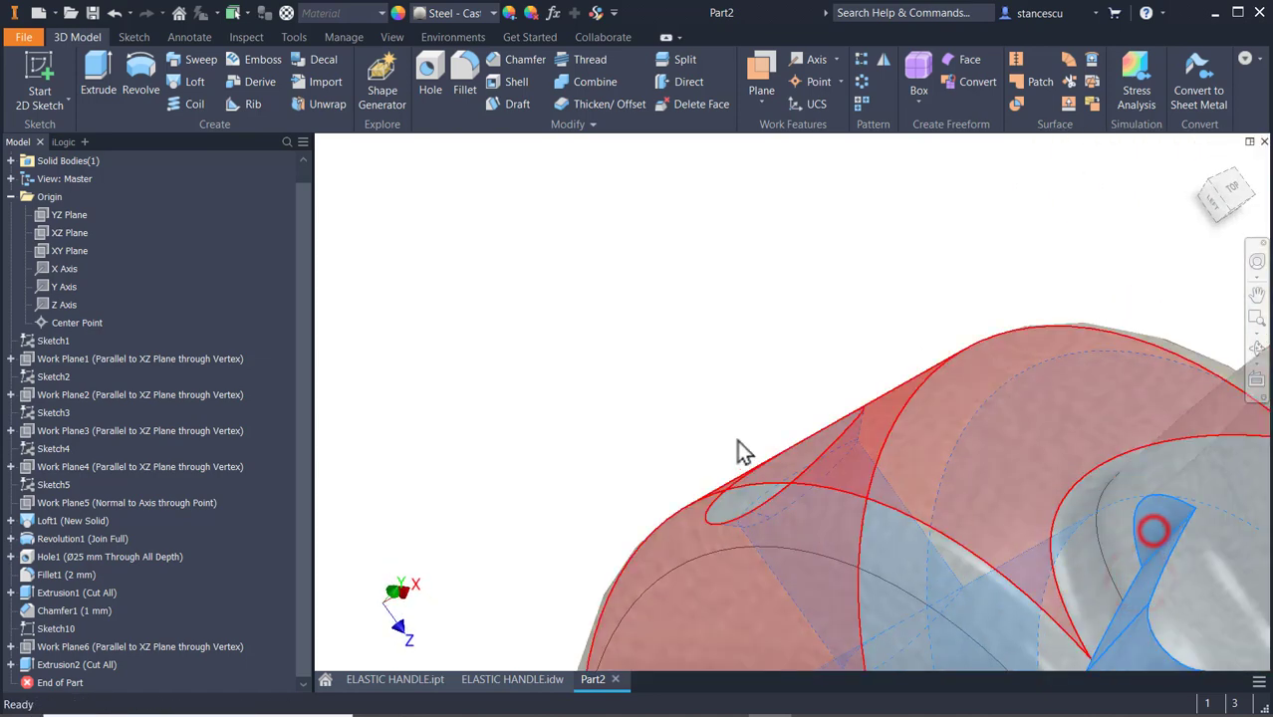
click(438, 15)
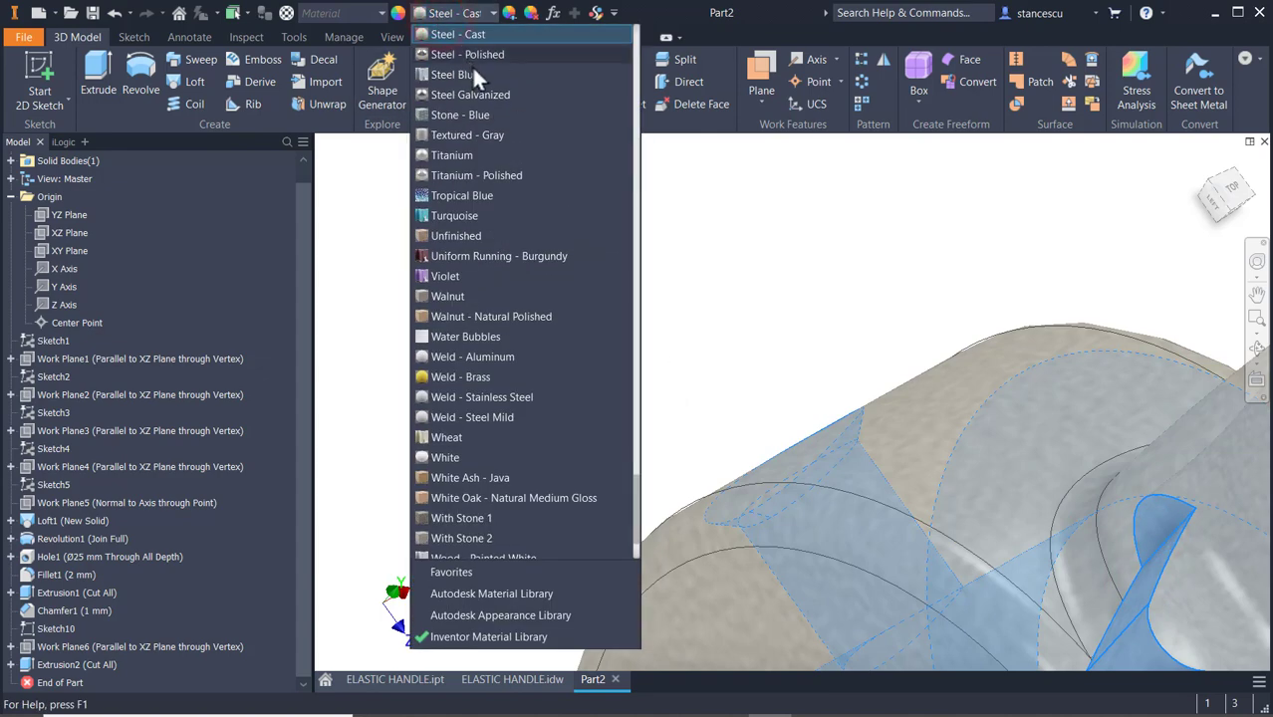
click(470, 59)
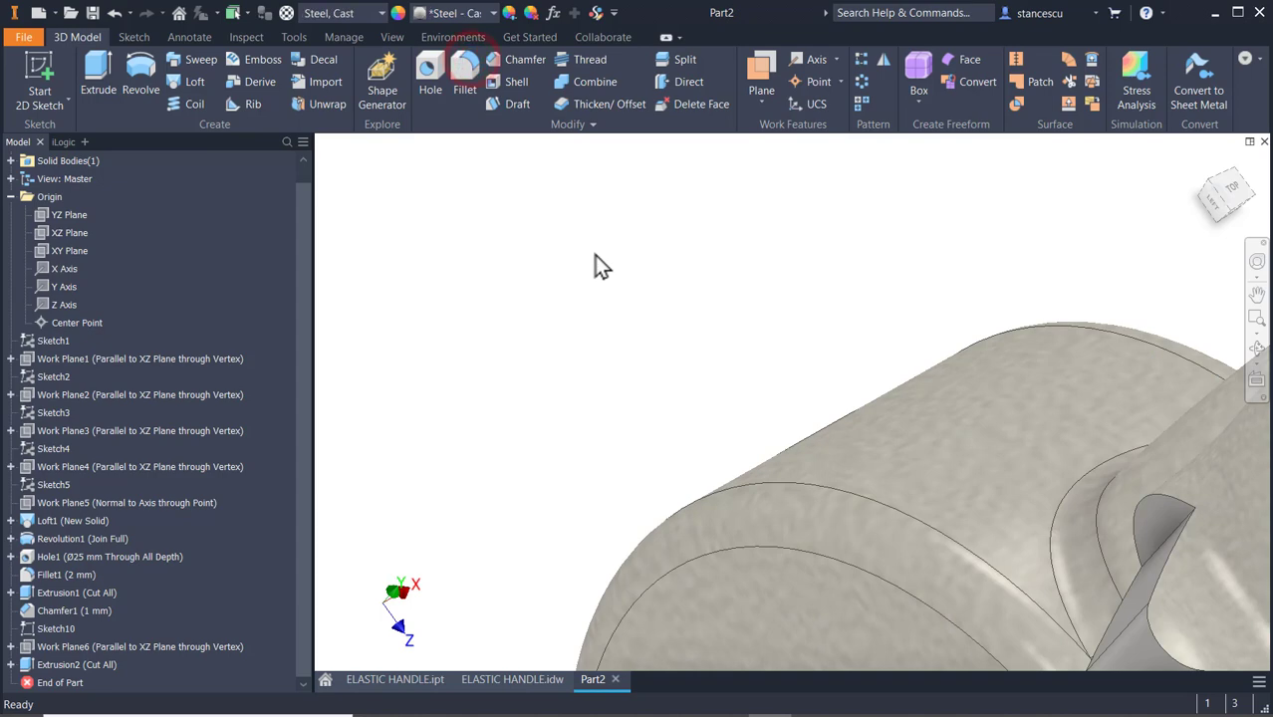
key(F6)
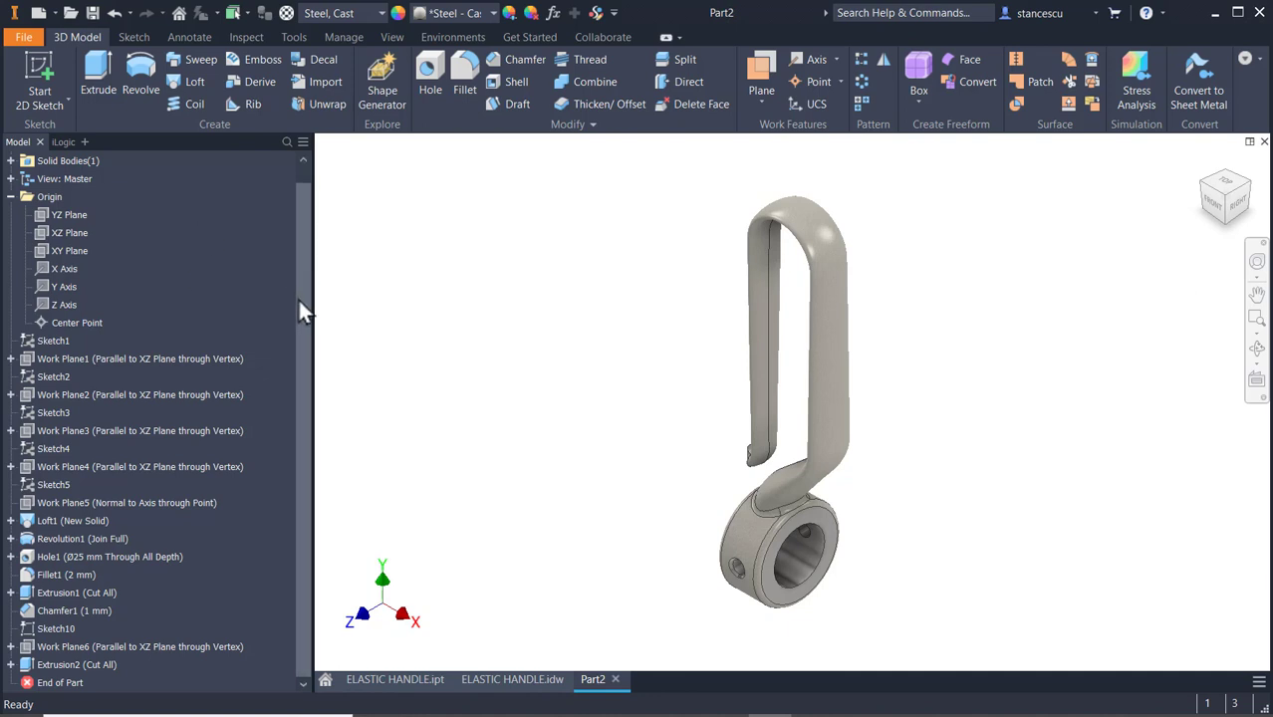
- Calculate the part's physical properties in its iProperties, check the mass for Steel, Cast, and close the properties
drag(298, 298, 300, 237)
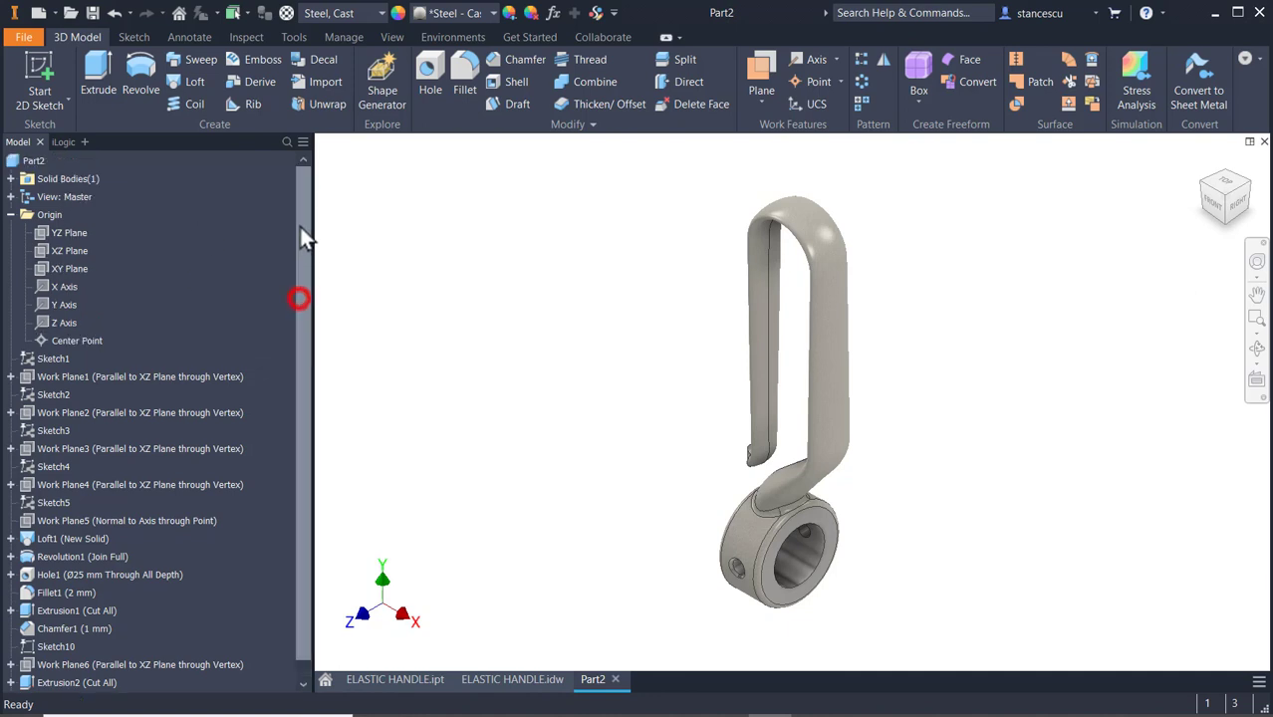
click(16, 163)
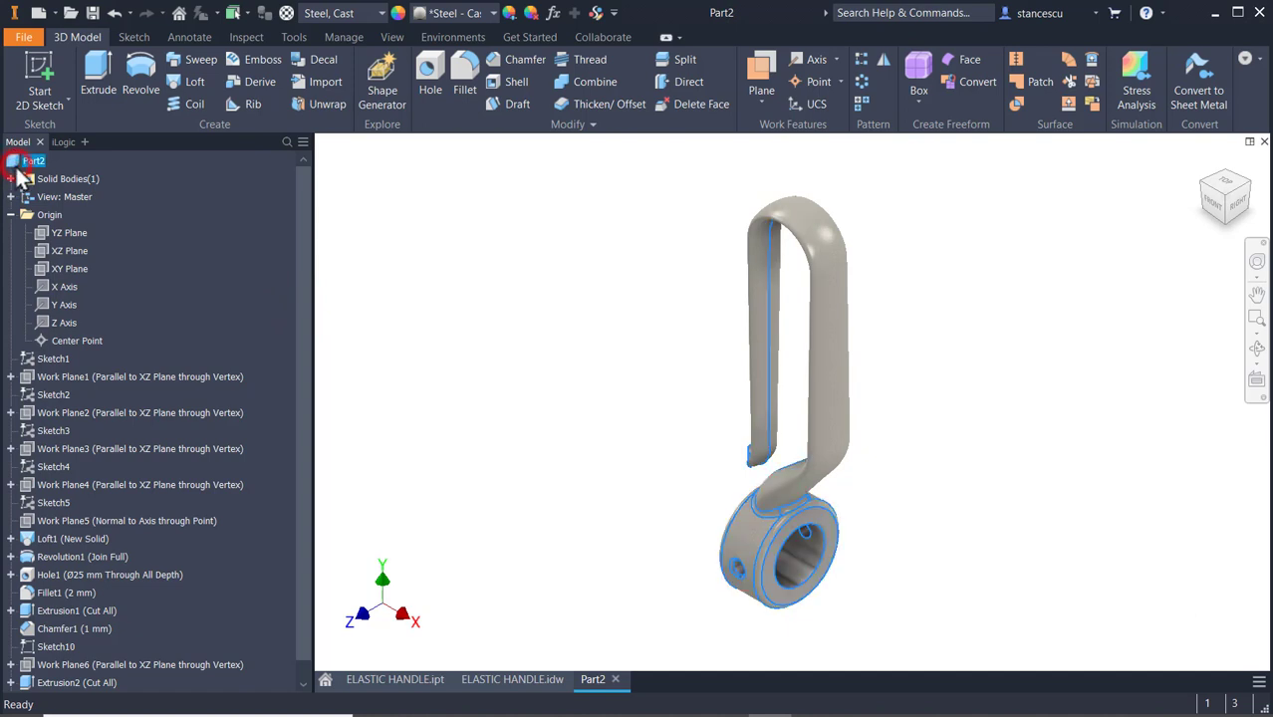
right_click(18, 167)
click(79, 340)
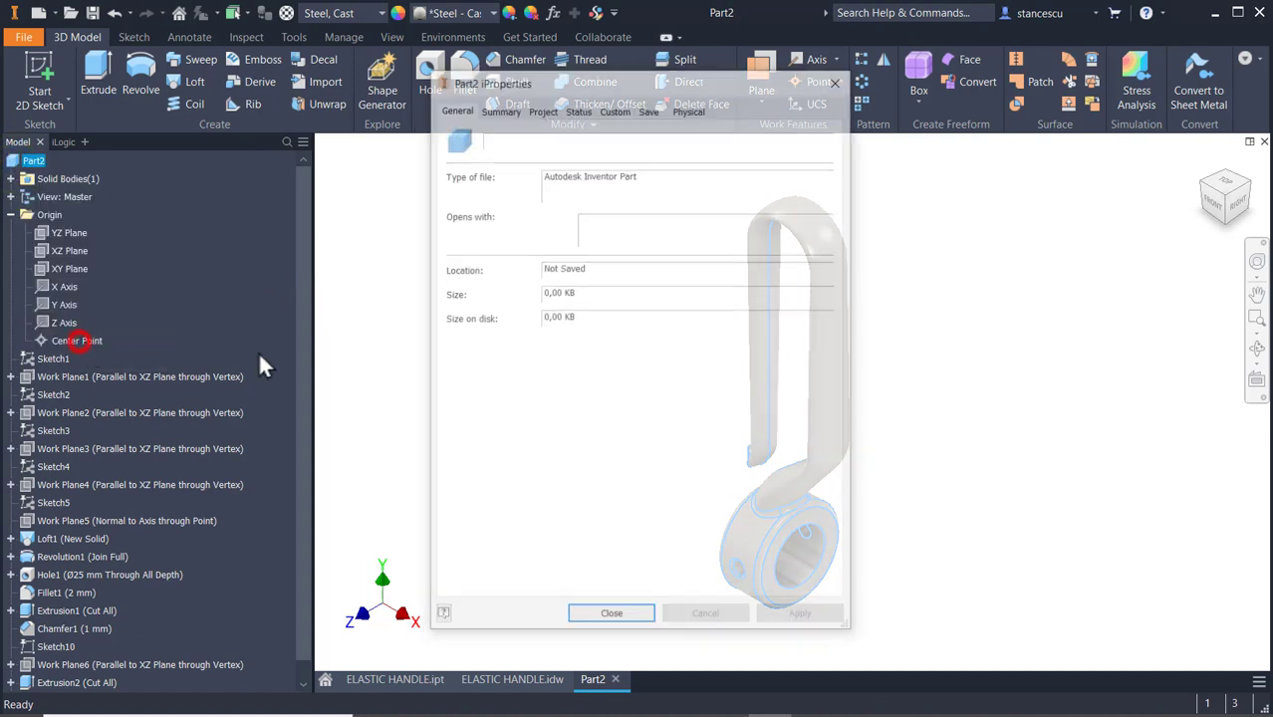
click(690, 108)
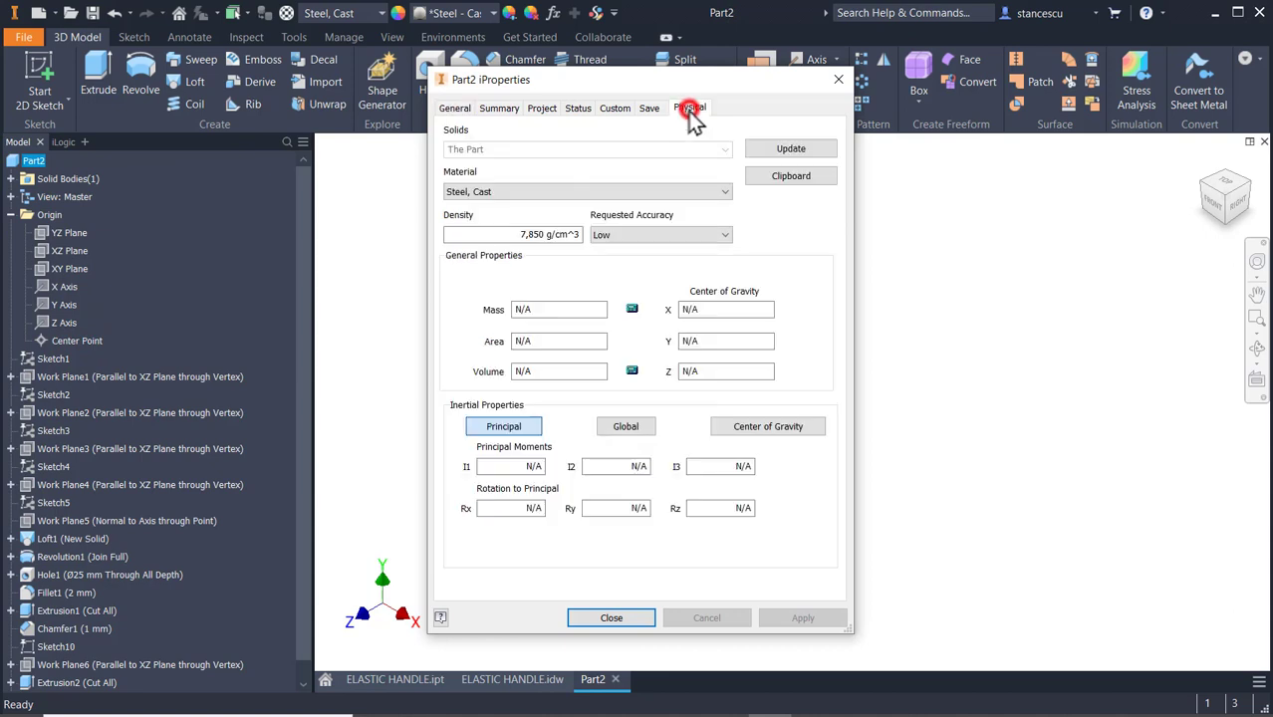
click(788, 149)
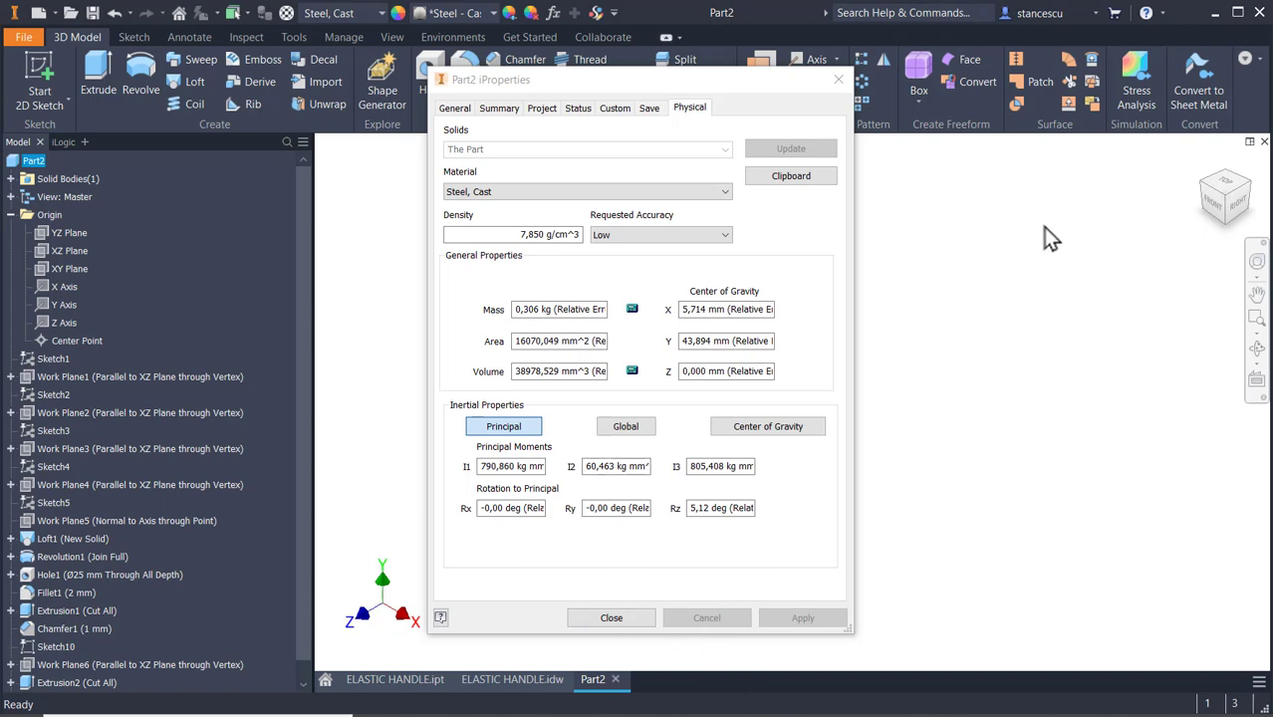
click(618, 618)
click(989, 361)
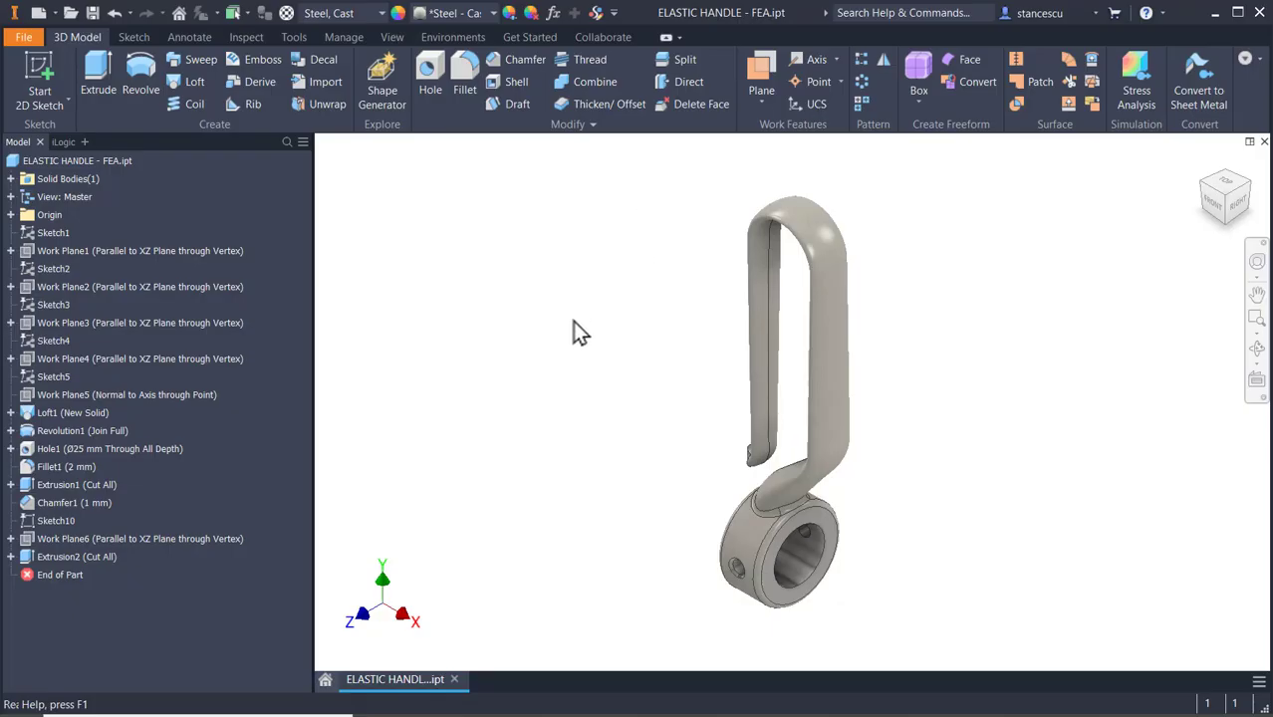
- Examine the handle's free arm, hooked tip and collar from the front, and return to the home view
click(1207, 211)
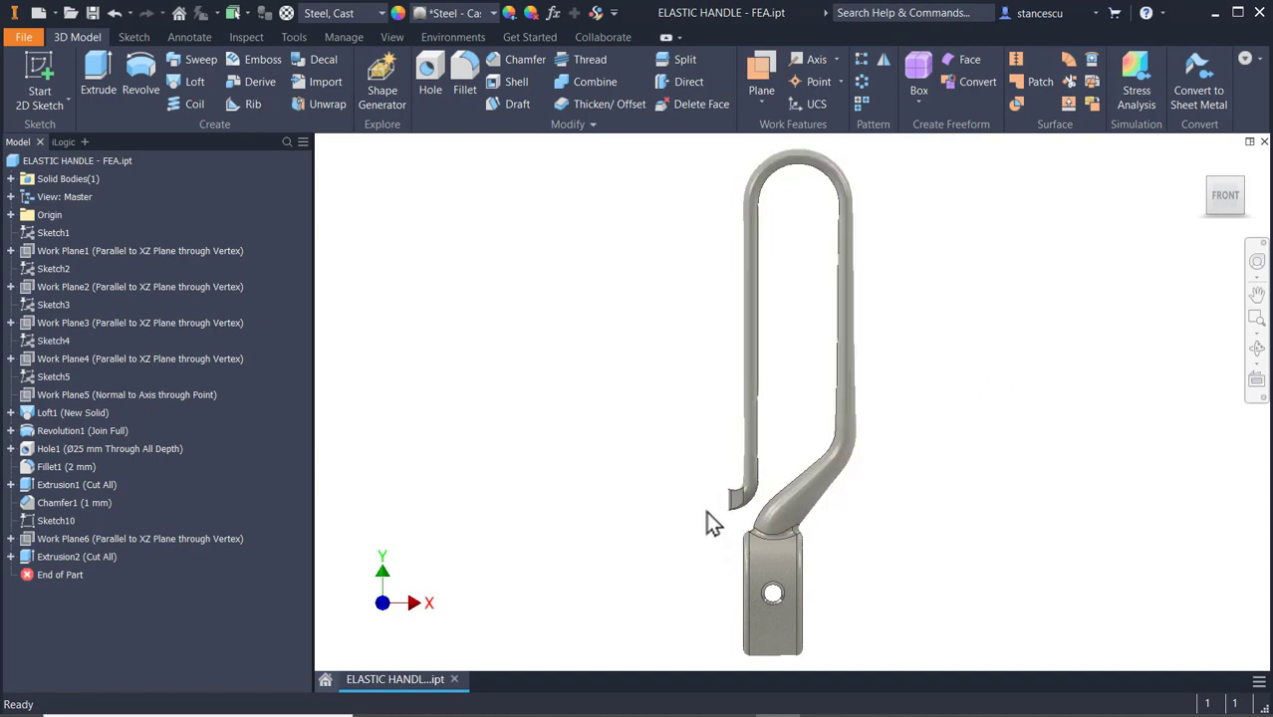
scroll(735, 469, up, 3)
middle_drag(745, 437, 792, 315)
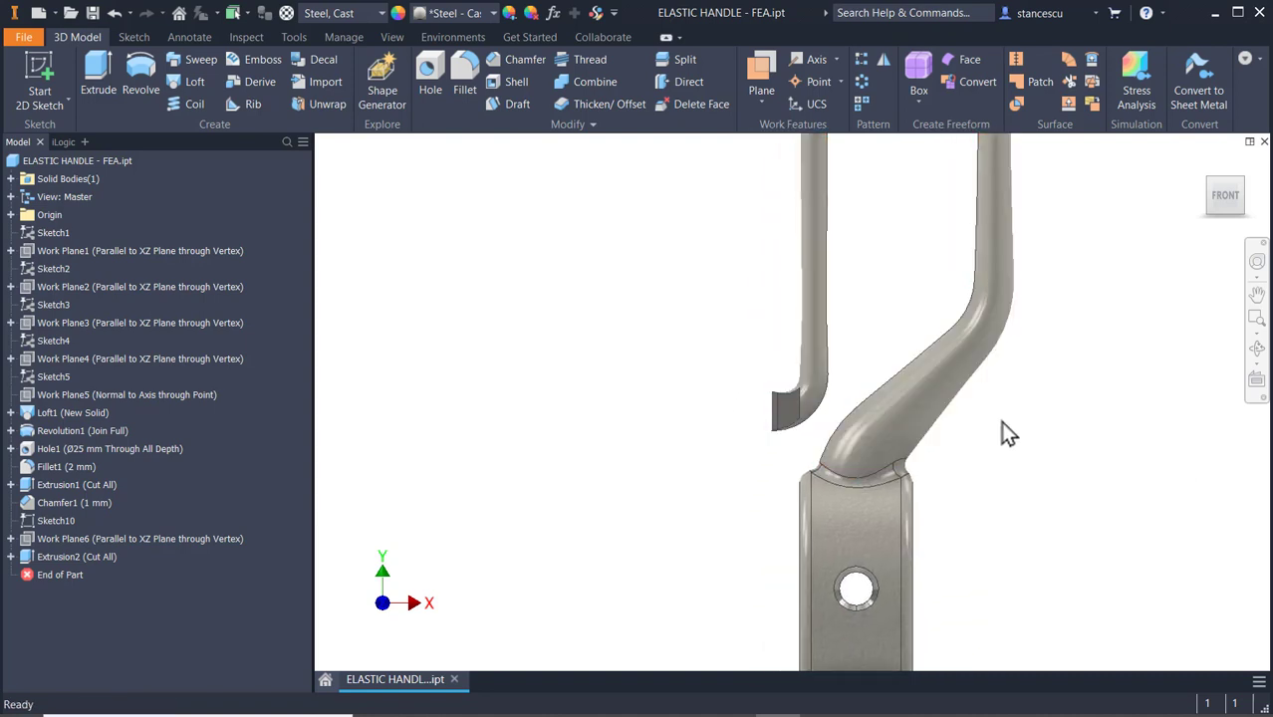
scroll(1009, 416, down, 3)
scroll(1086, 408, down, 2)
middle_drag(1093, 392, 908, 426)
scroll(954, 404, up, 2)
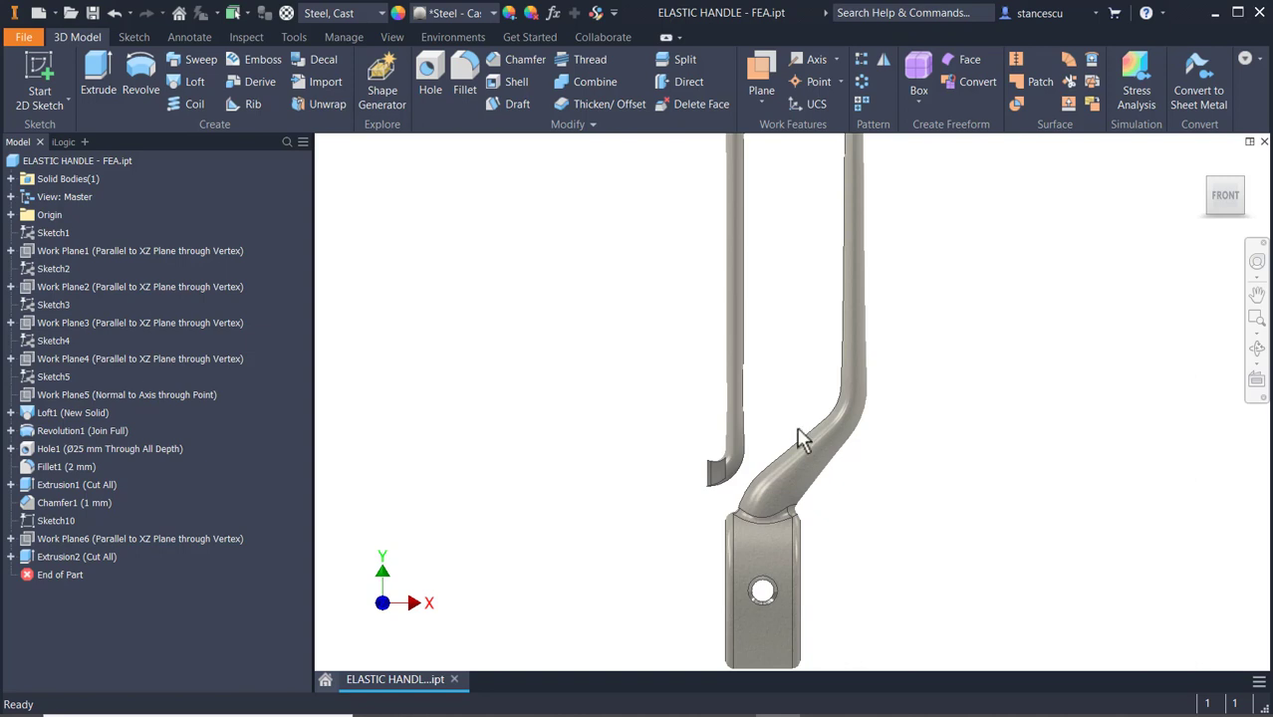
key(F6)
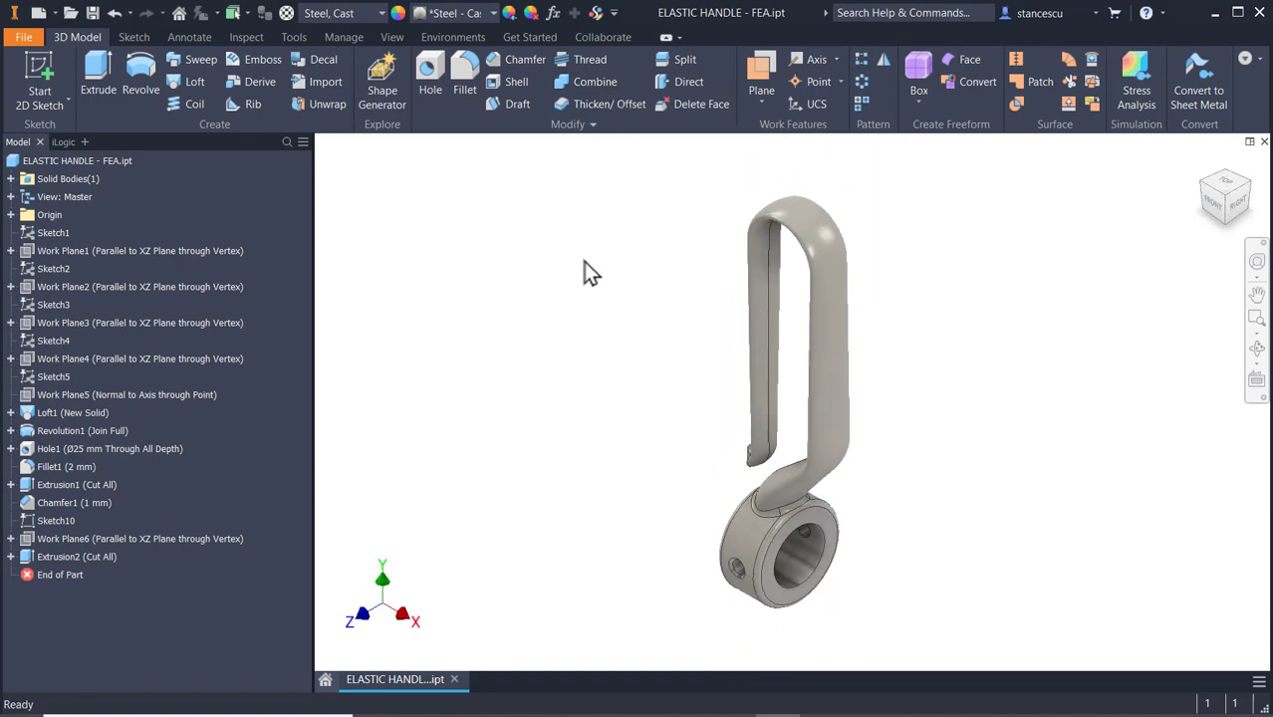
- Create a work plane offset 0 mm from the collar's flat end face on the hooked tip's side
click(1205, 183)
scroll(741, 387, up, 4)
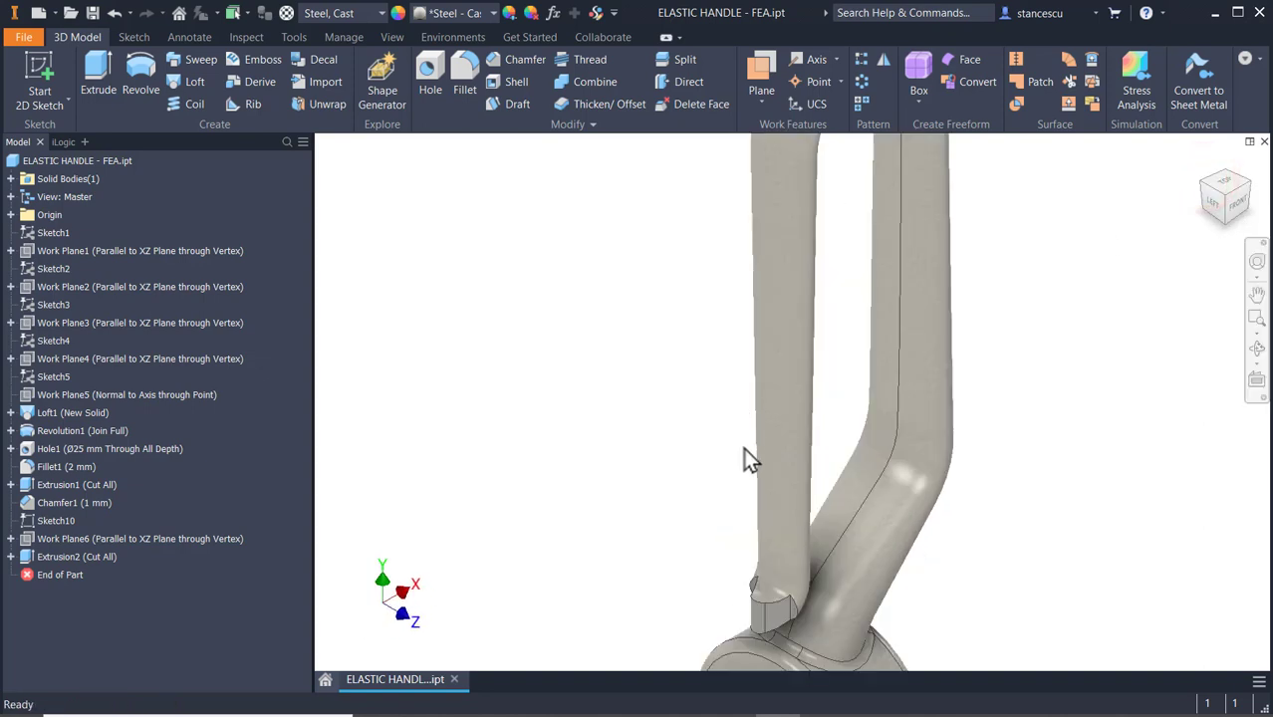
middle_drag(743, 446, 756, 322)
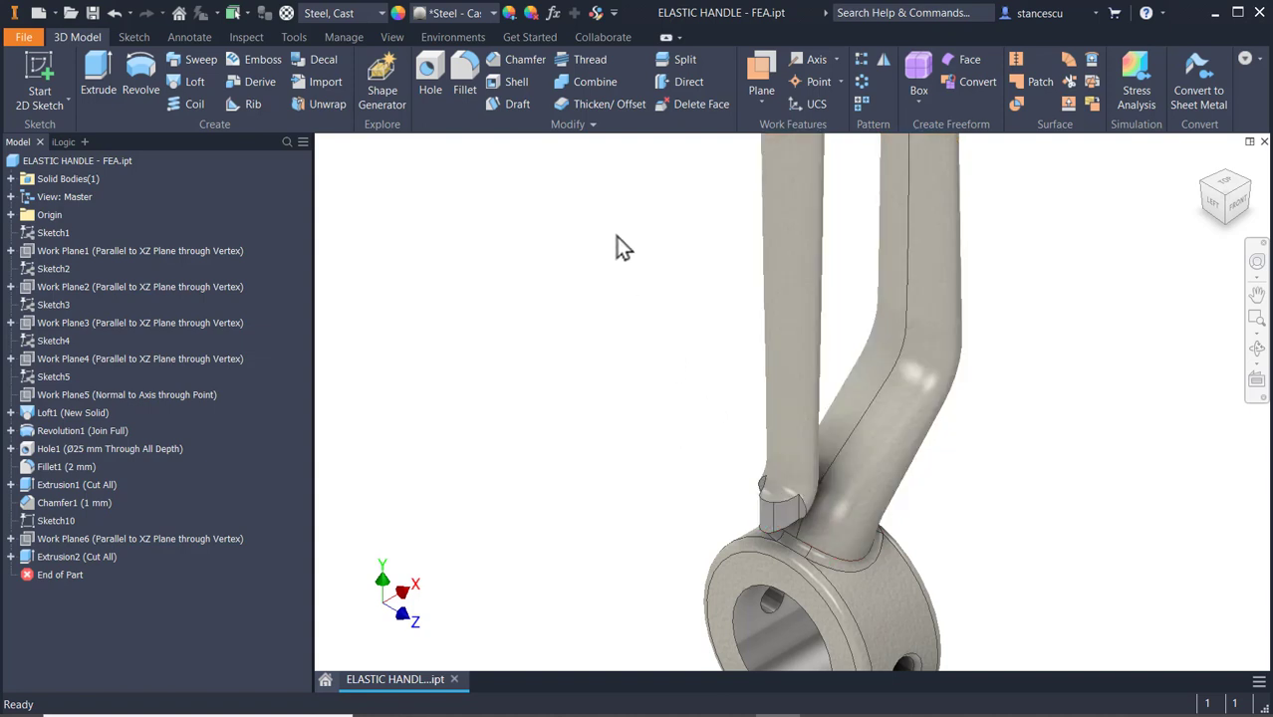
click(762, 72)
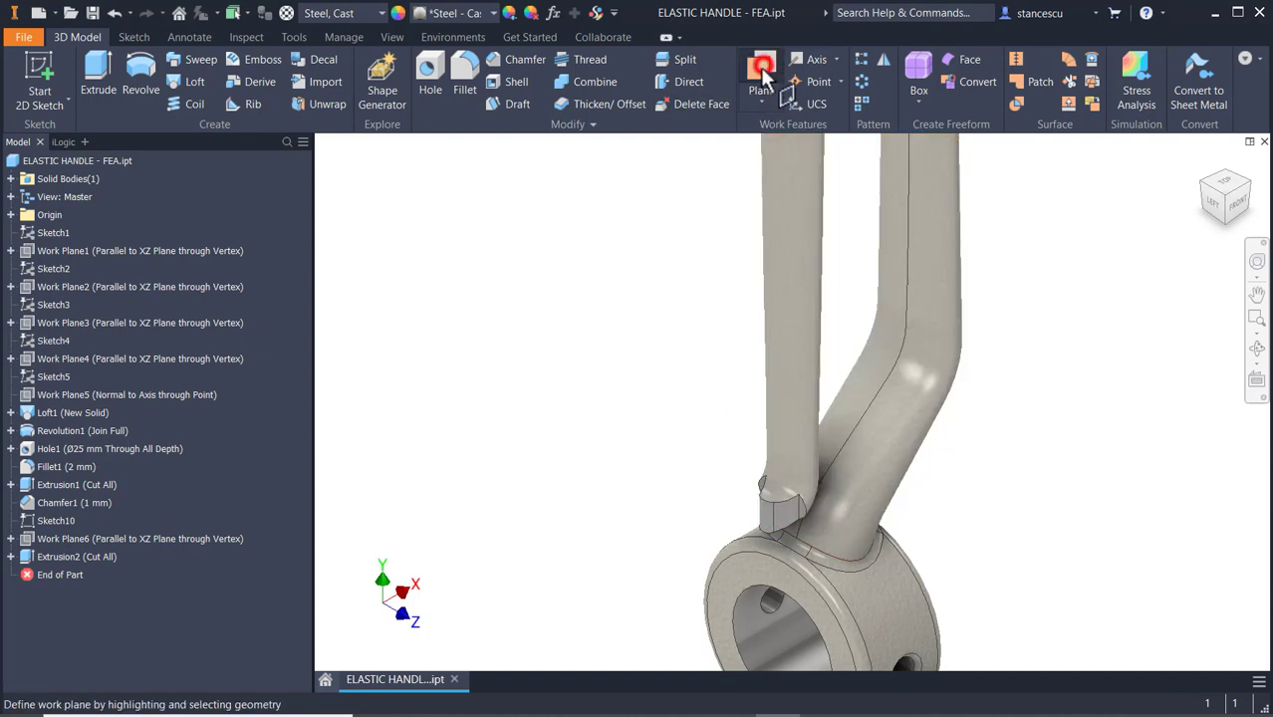
click(759, 578)
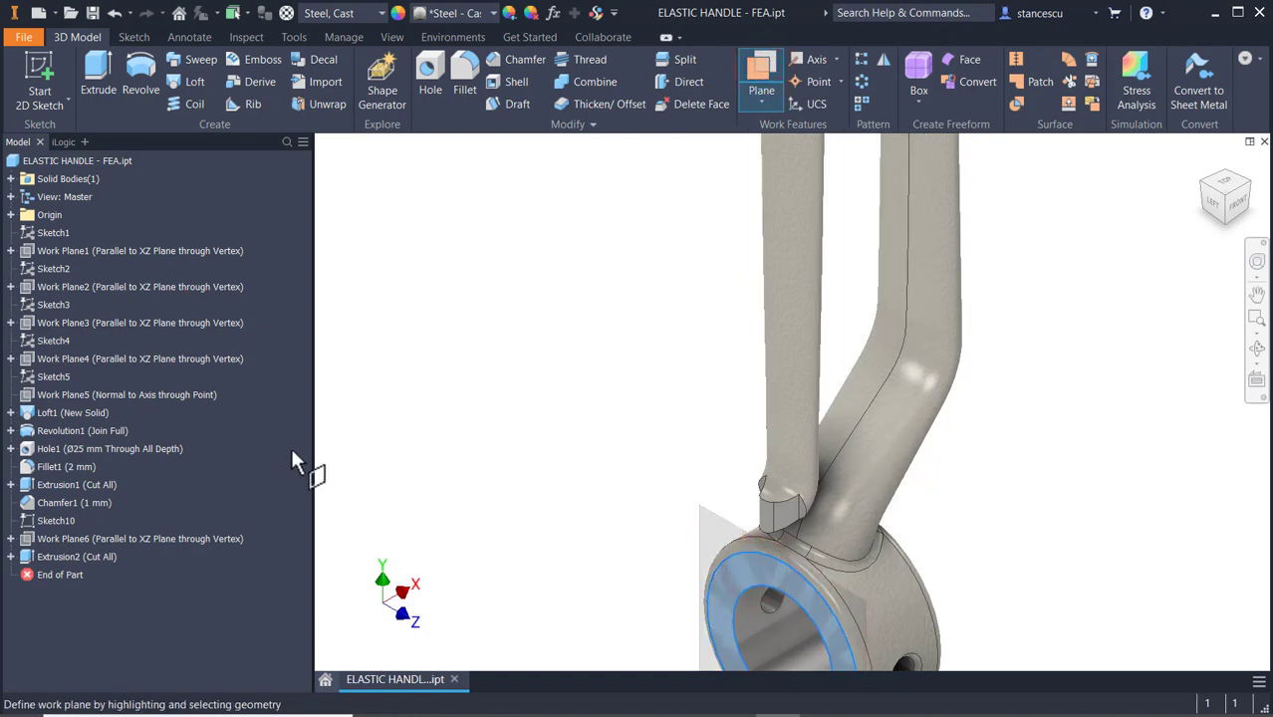
click(734, 509)
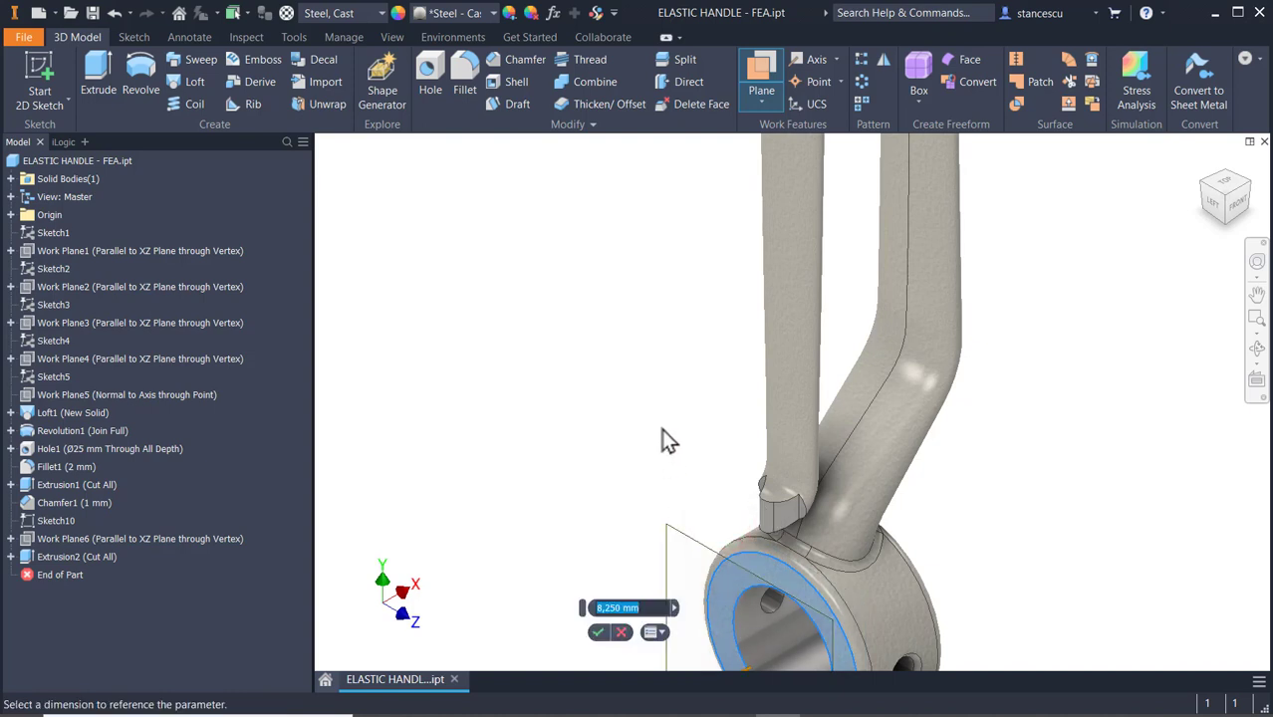
text(0)
key(Return)
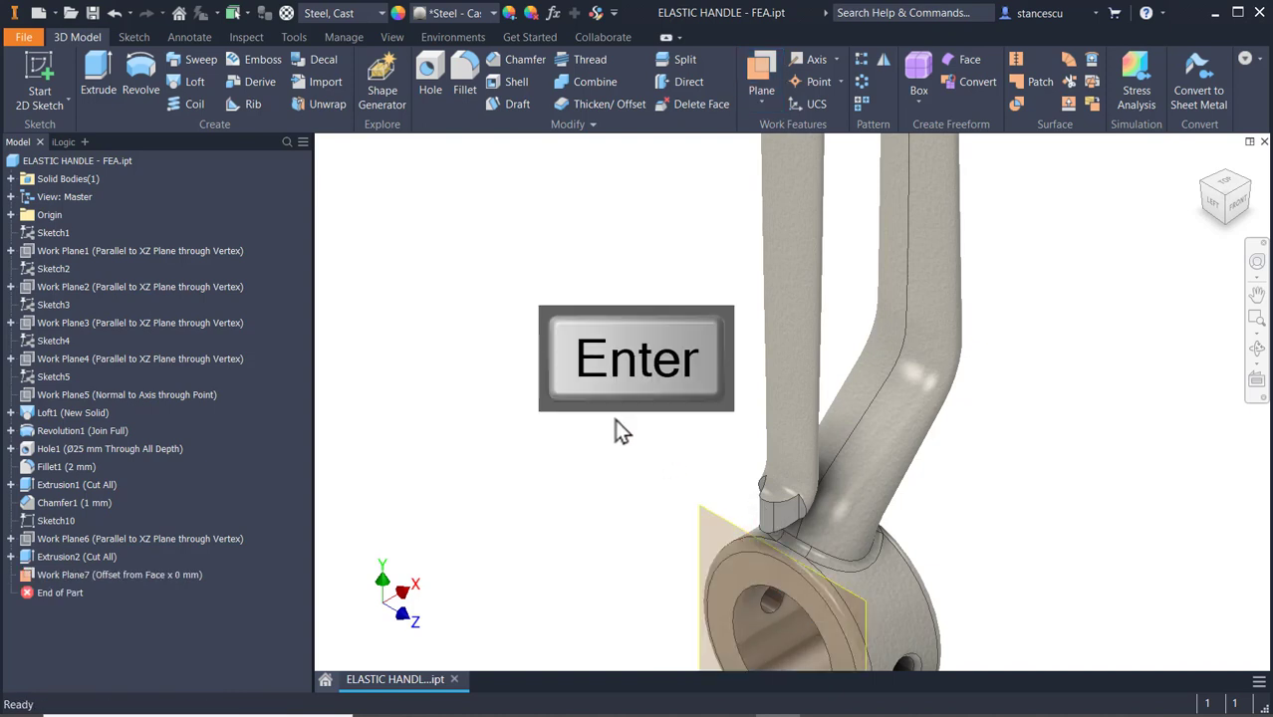
- Start a sketch on the new work plane and place a point on the free arm, constrained vertically to the origin
click(734, 528)
click(773, 514)
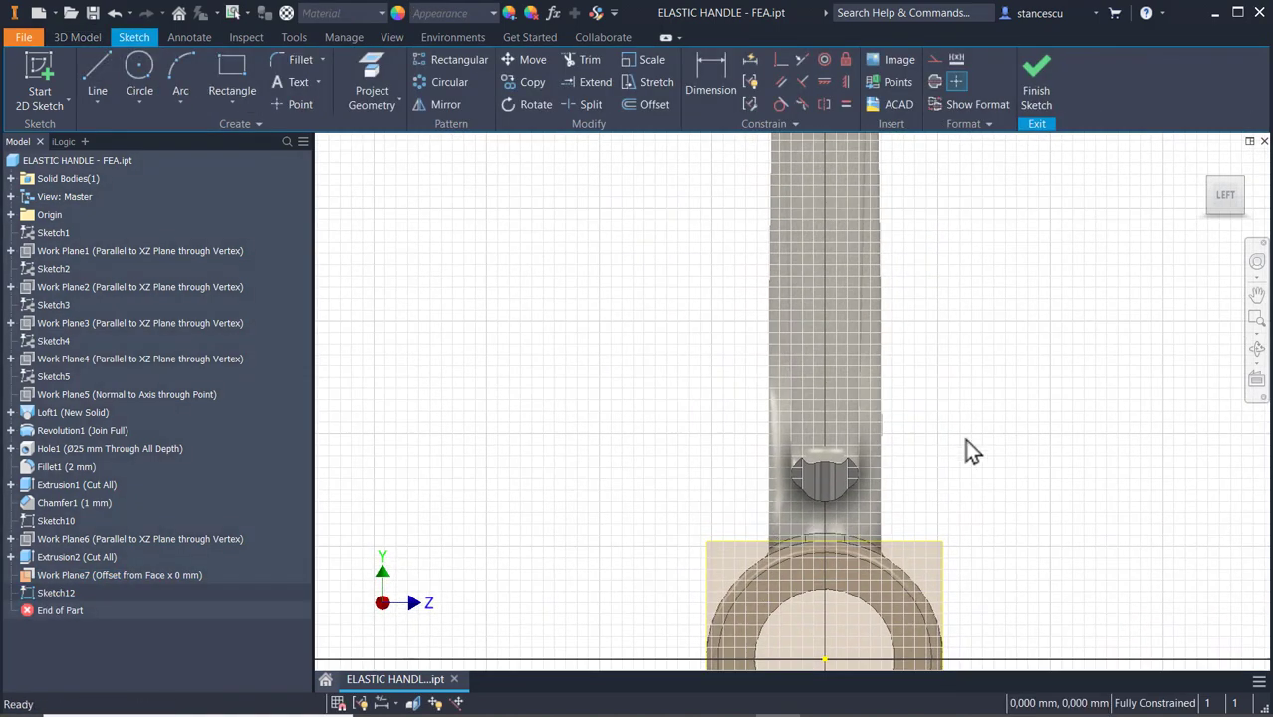
click(298, 104)
click(815, 276)
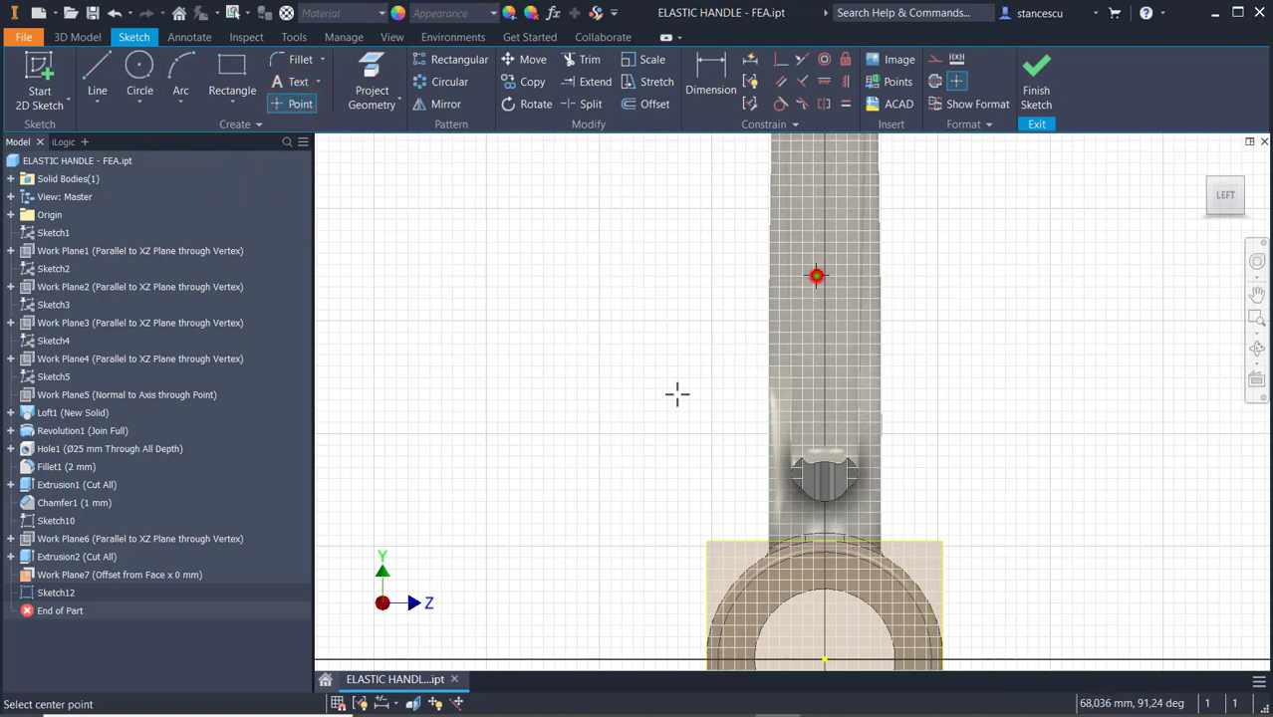
click(846, 79)
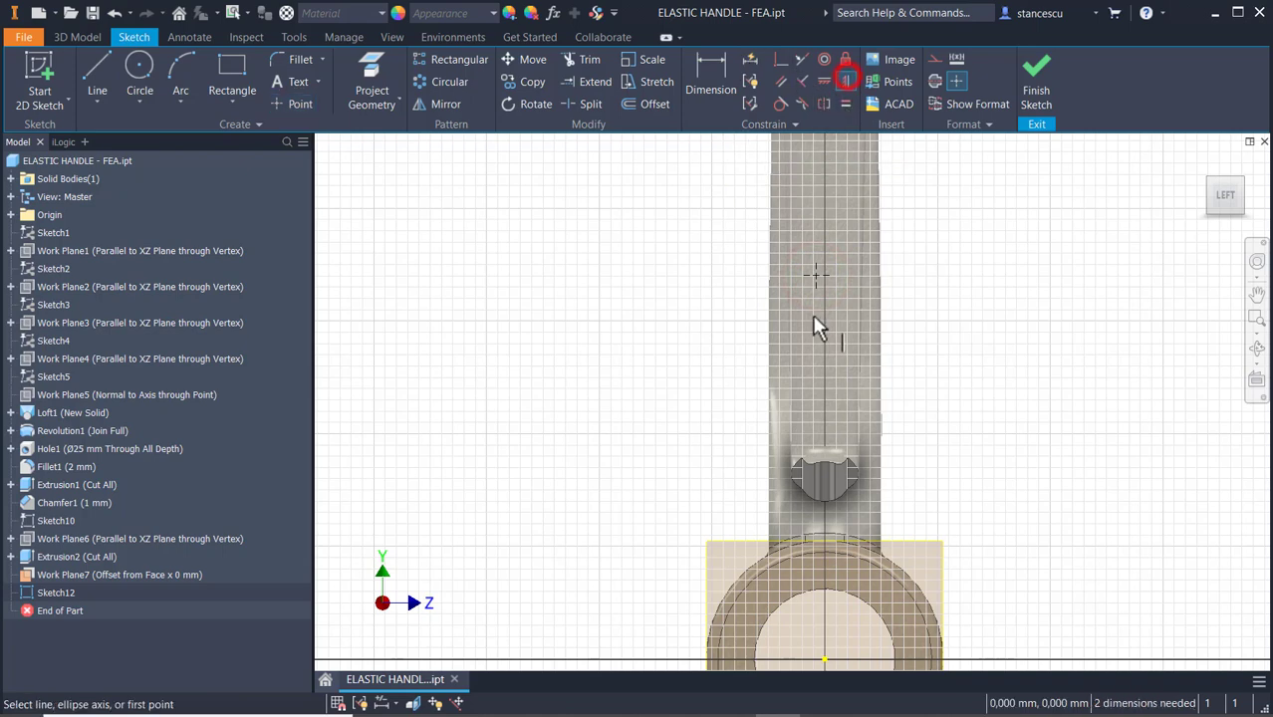
click(827, 660)
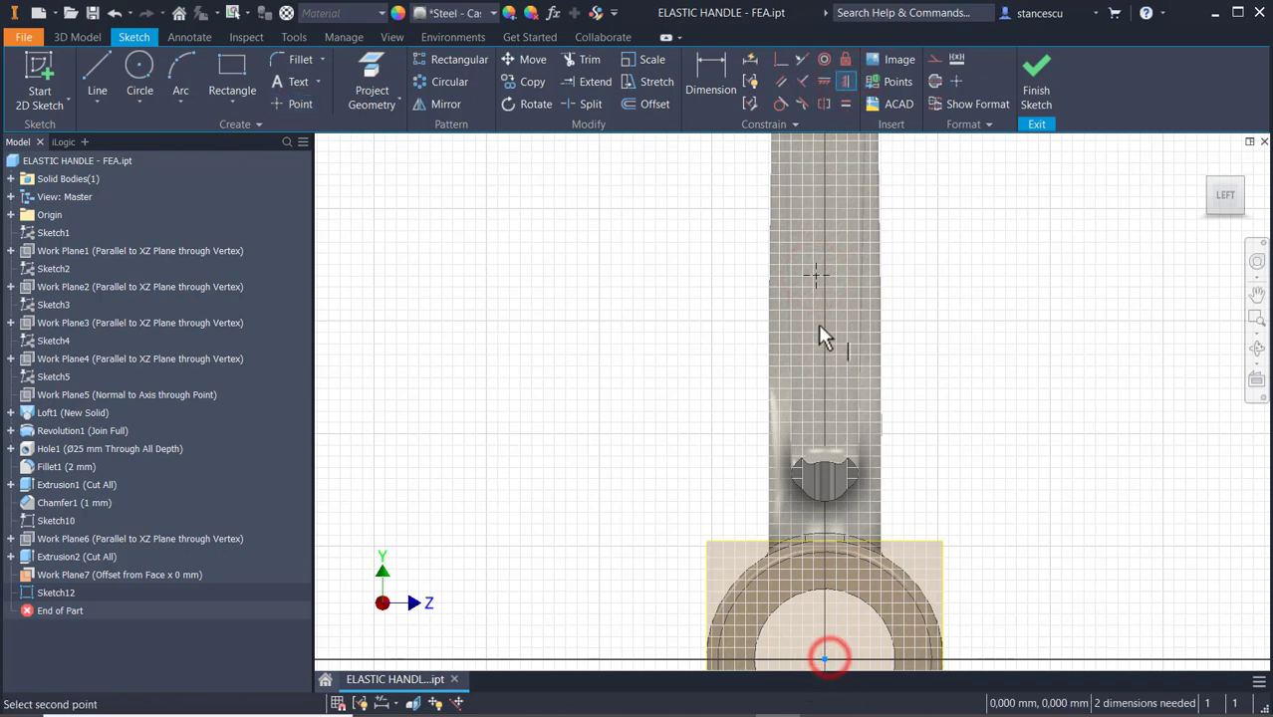
click(816, 274)
- Dimension the sketch point 70 mm above the collar's center and finish the sketch
scroll(1010, 370, down, 3)
mouse_move(1016, 372)
middle_down()
mouse_move(881, 446)
mouse_move(877, 465)
mouse_move(887, 431)
middle_up()
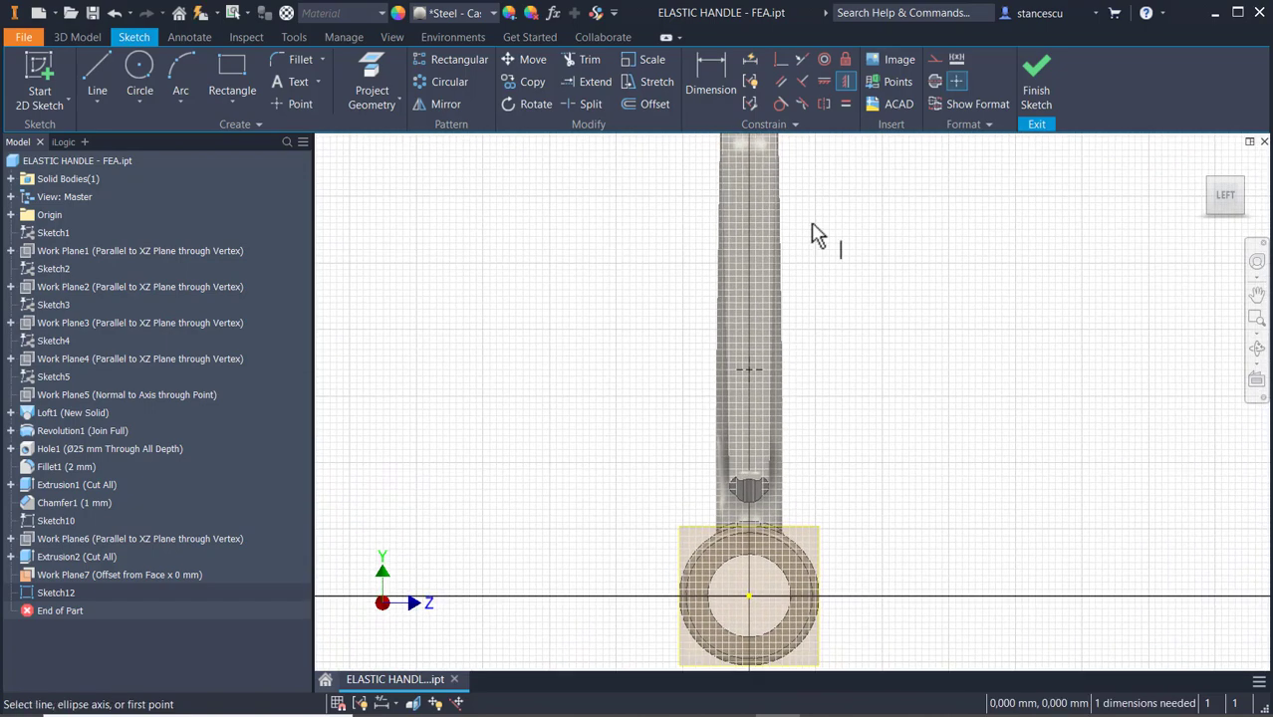
click(711, 83)
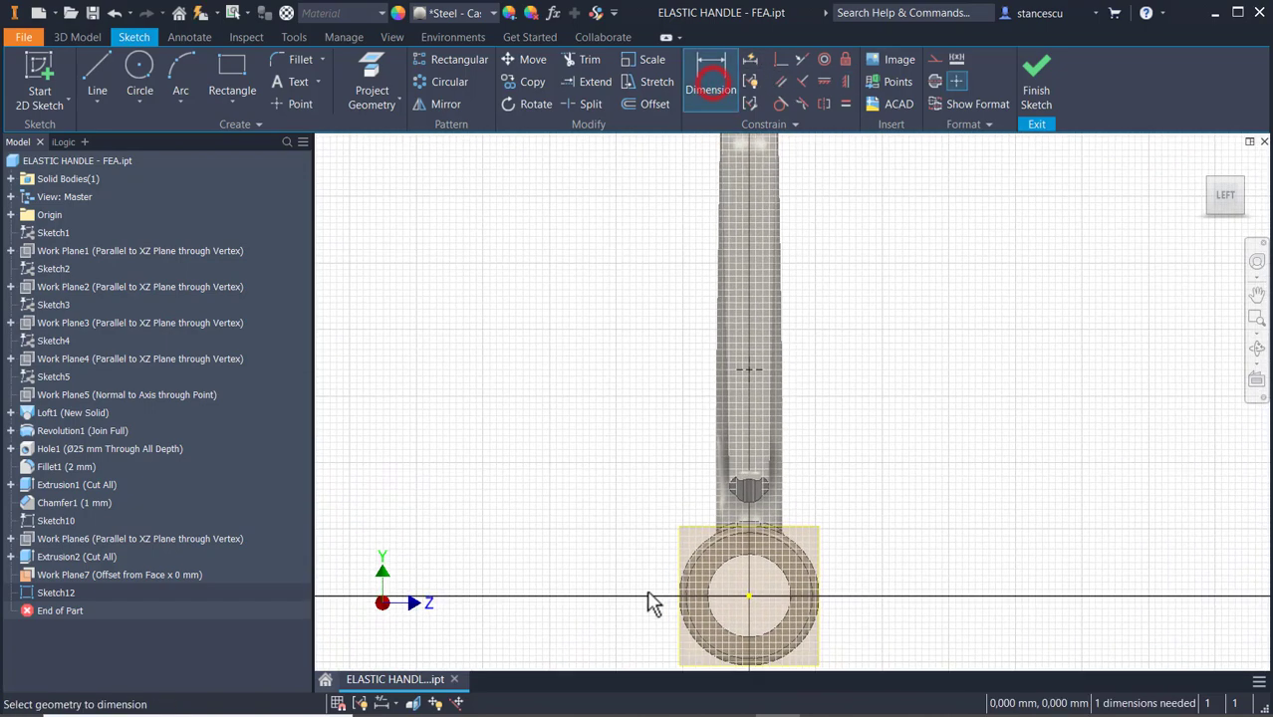
click(749, 599)
click(755, 370)
click(862, 489)
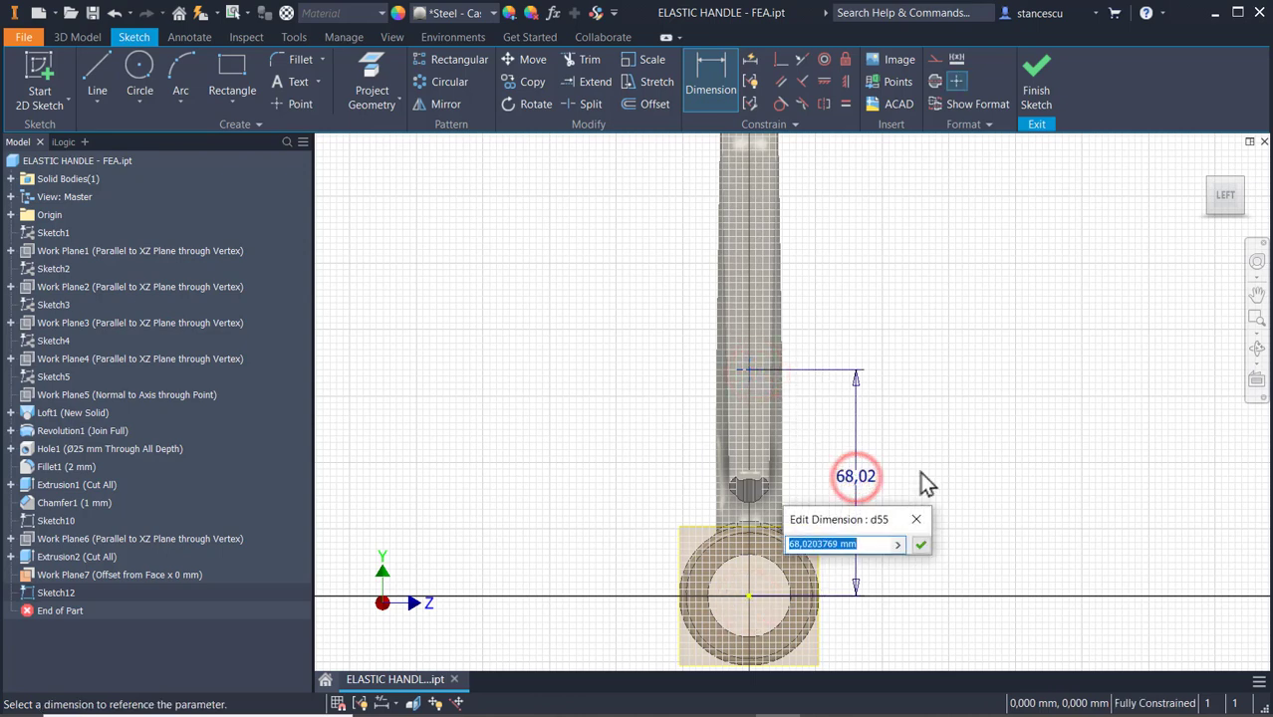
text(70)
key(Return)
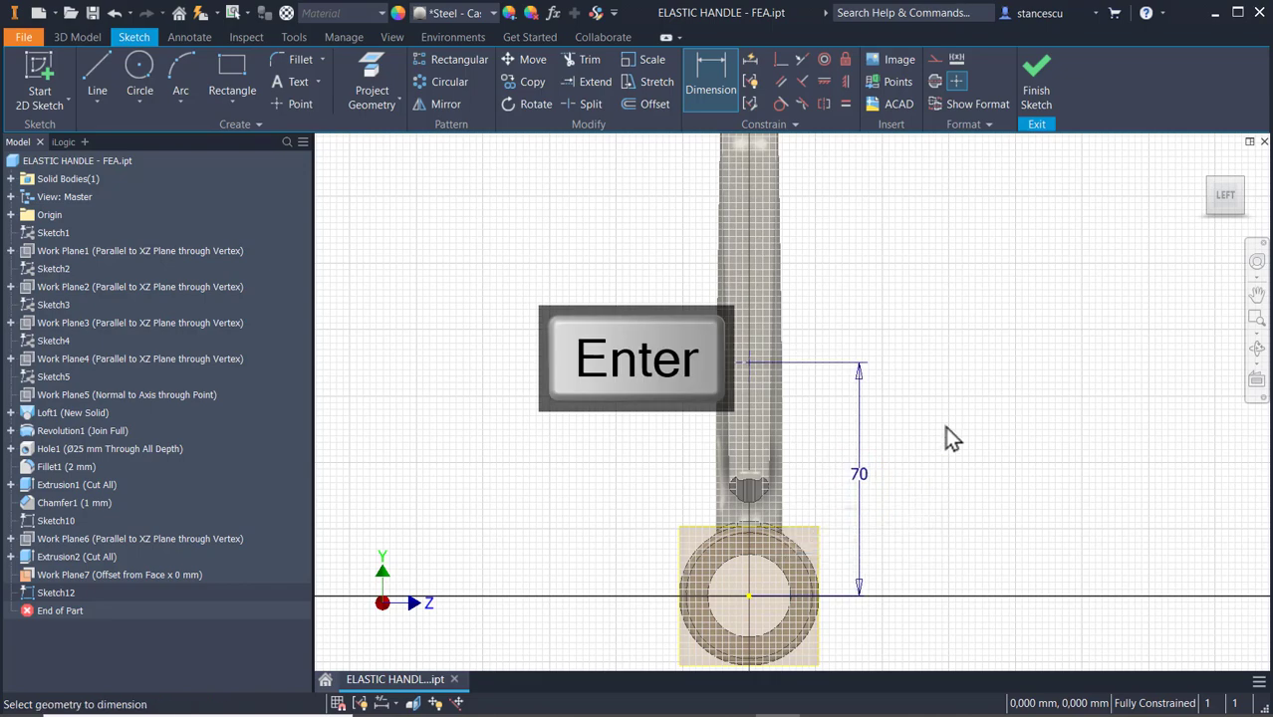
click(1038, 90)
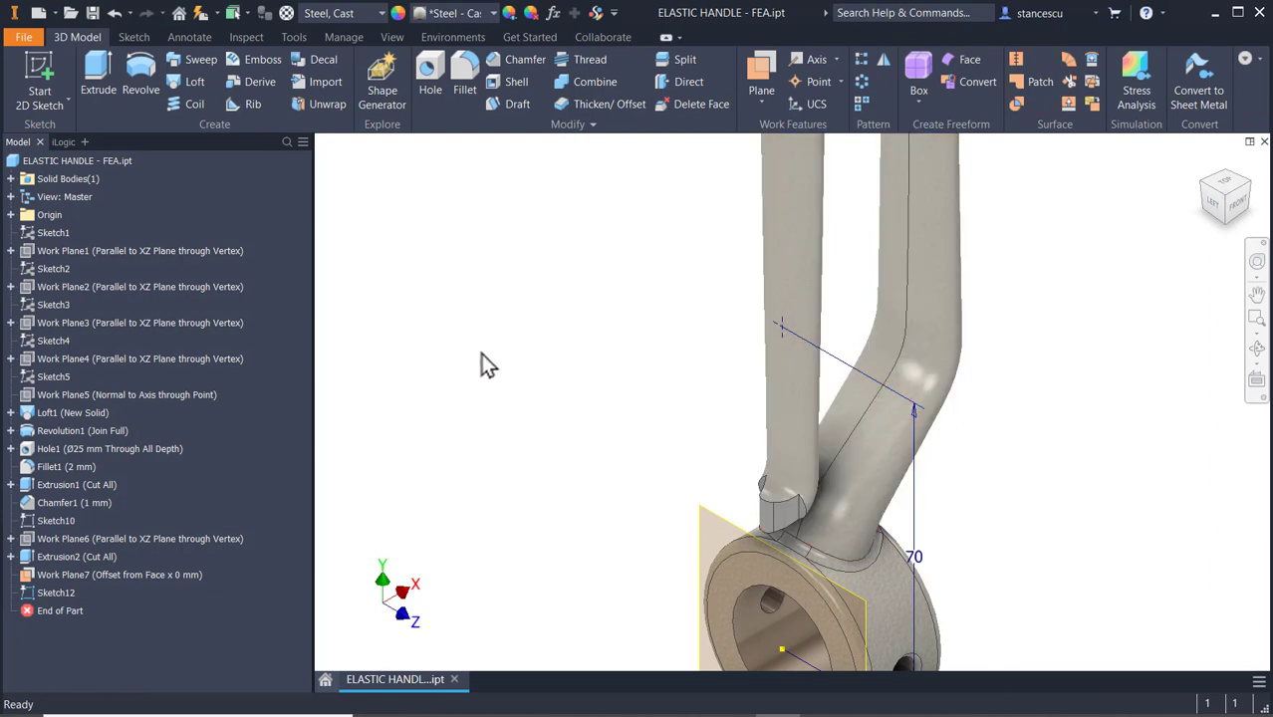
- Create a 1 mm diameter hole with 1 mm distance depth at the sketch point on the free arm
click(431, 72)
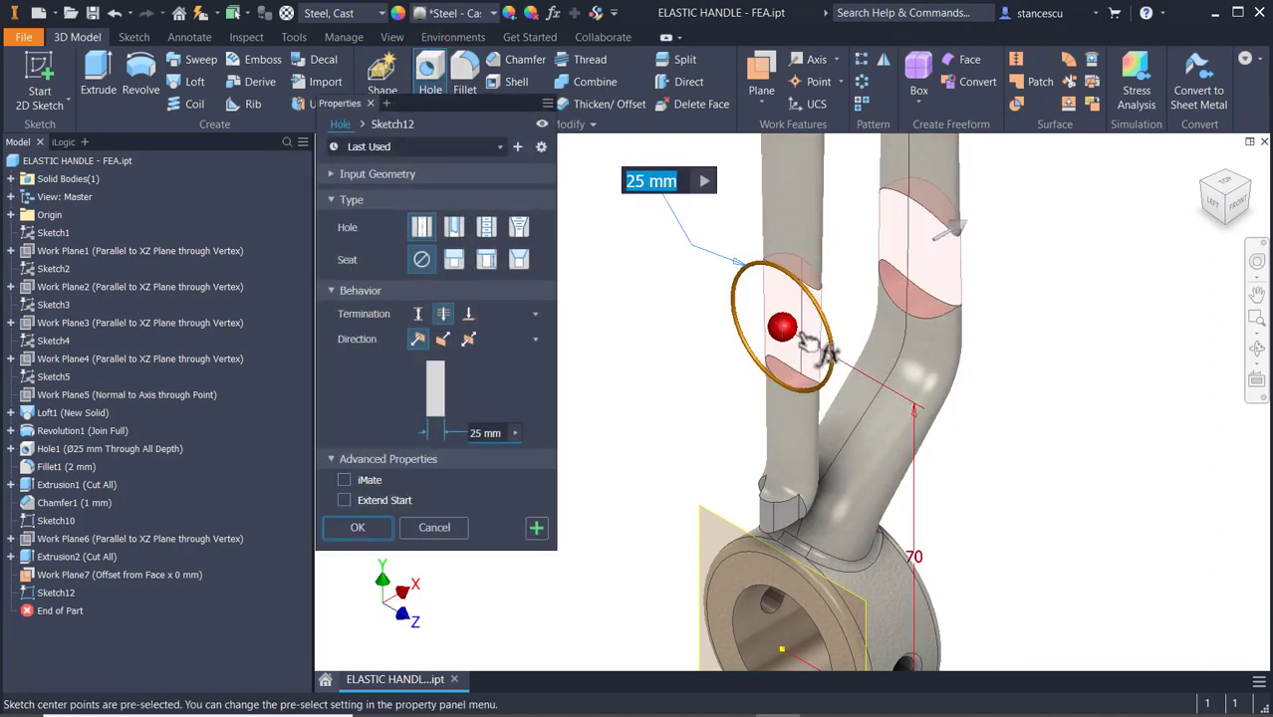
click(490, 435)
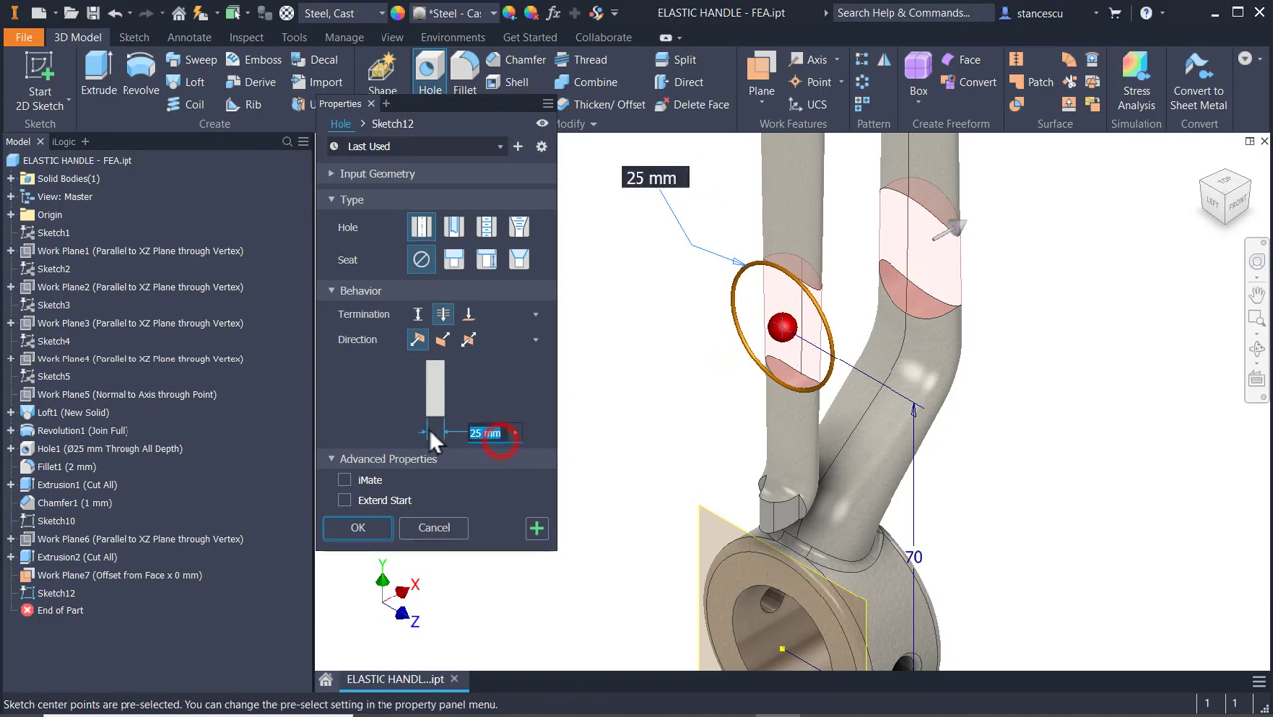
text(1)
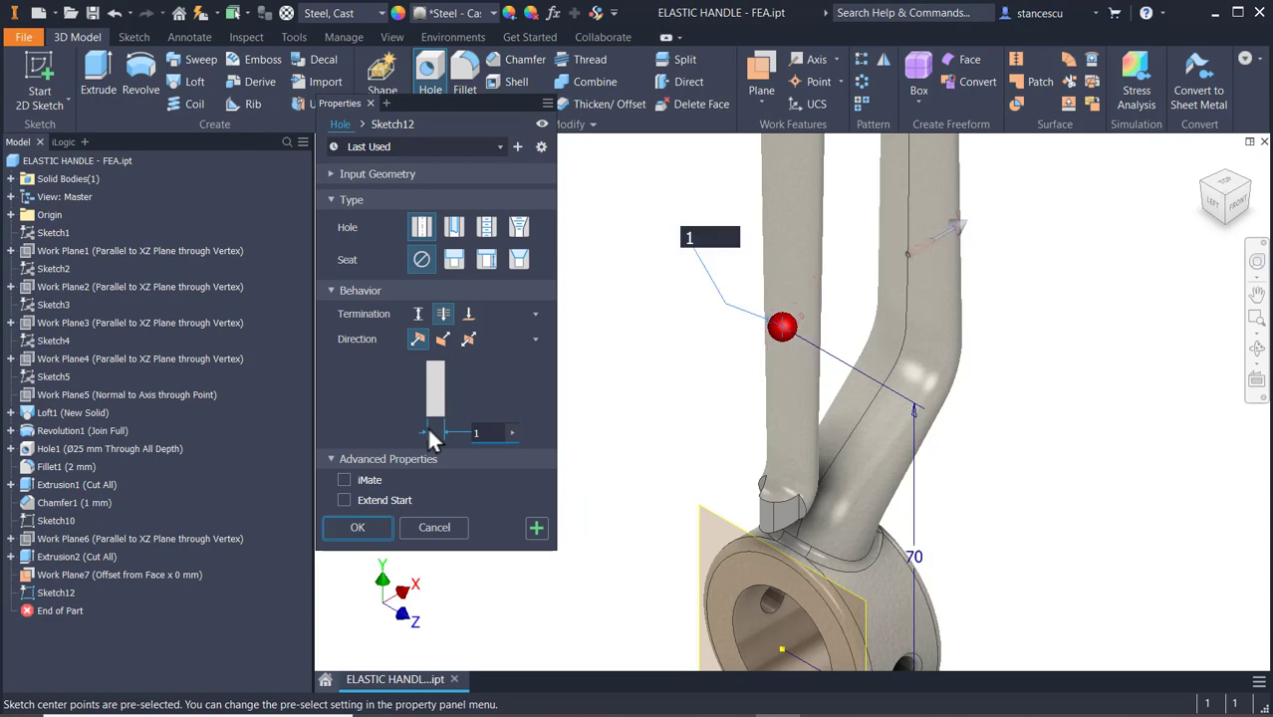
click(417, 314)
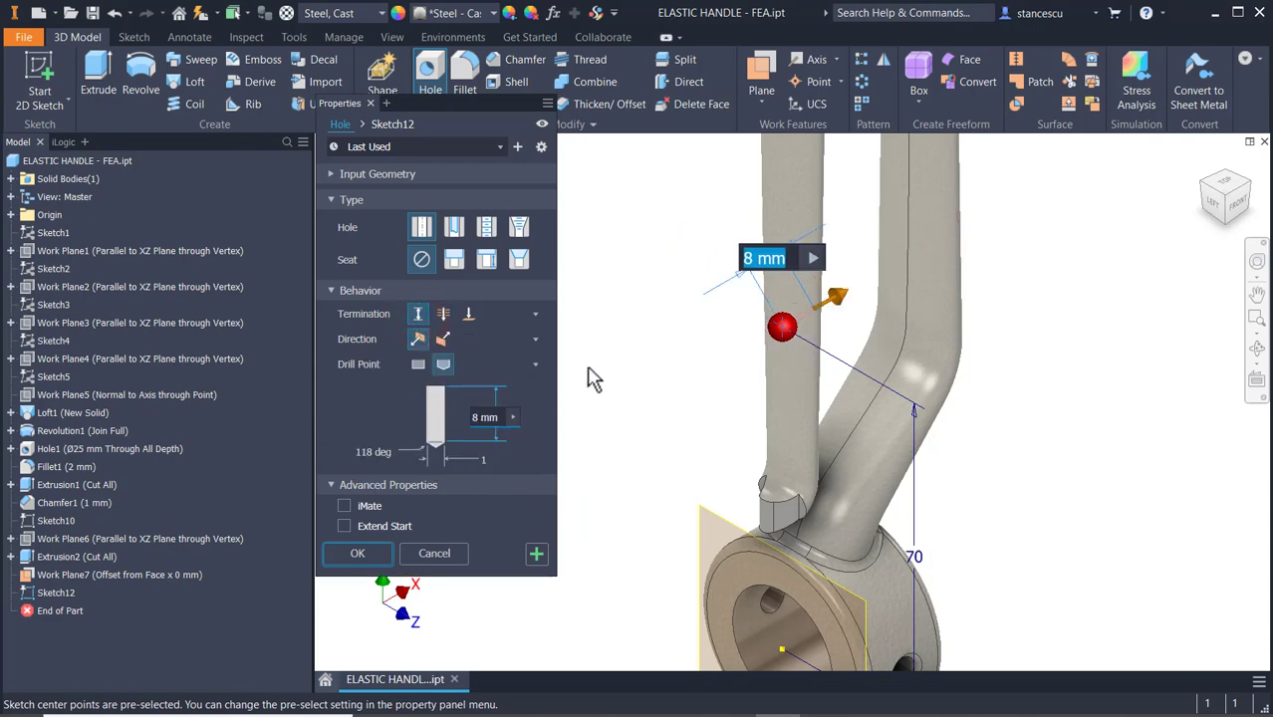
text(1)
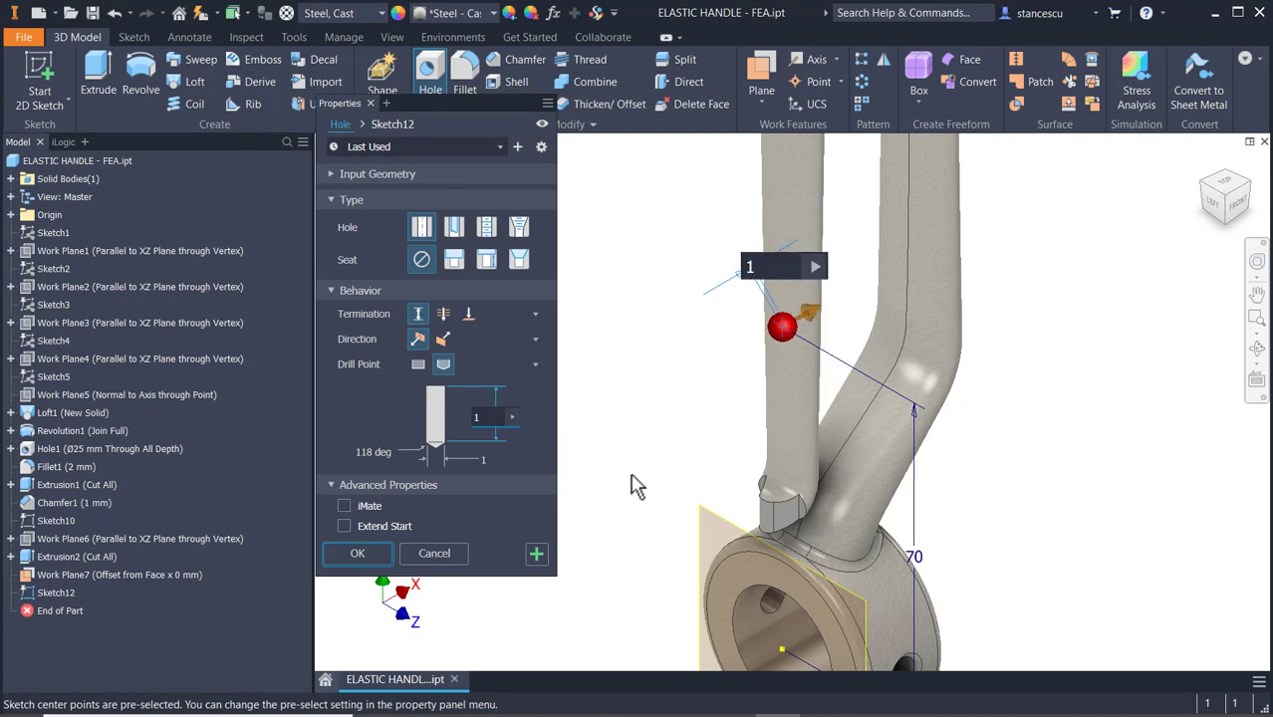
click(1232, 202)
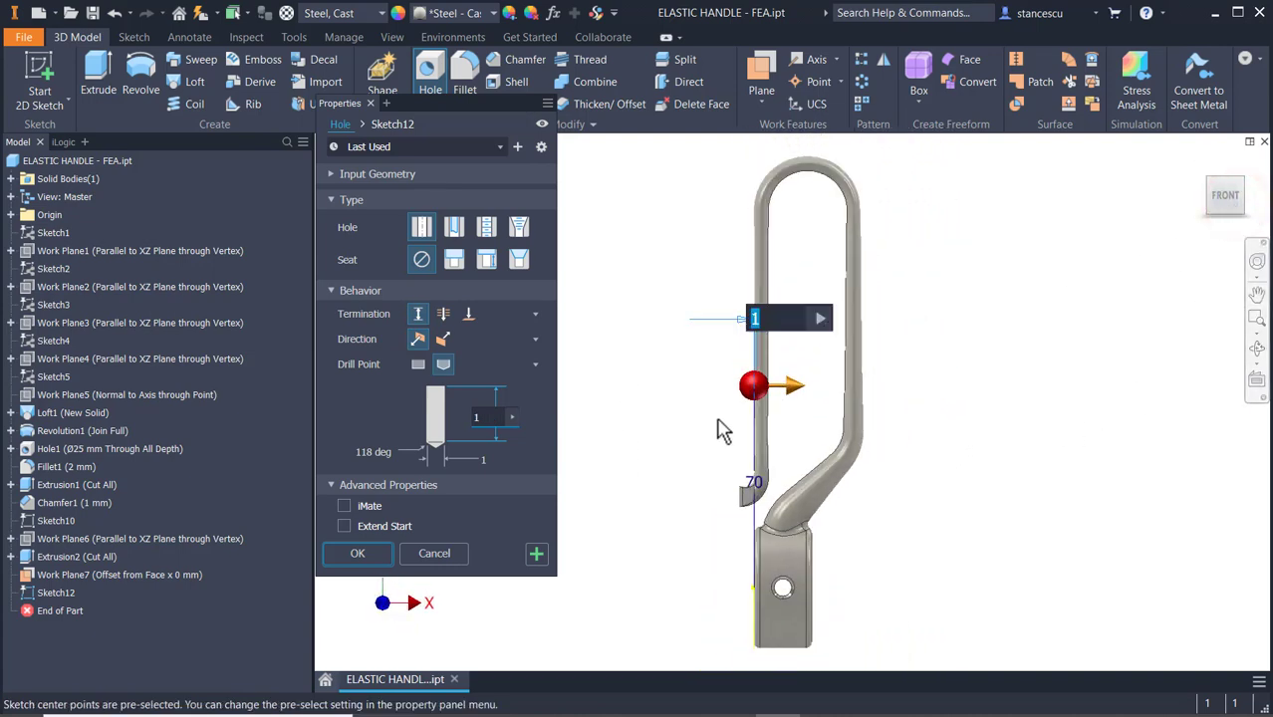
scroll(717, 426, down, 4)
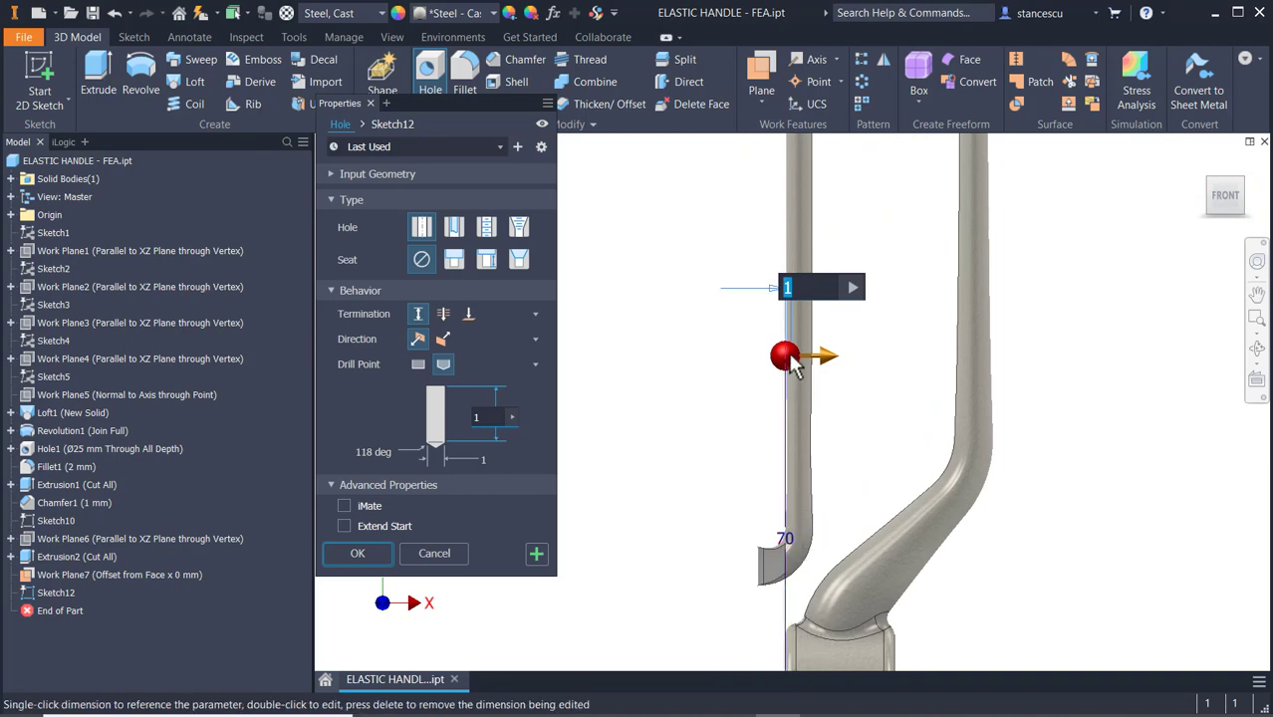
scroll(738, 446, up, 3)
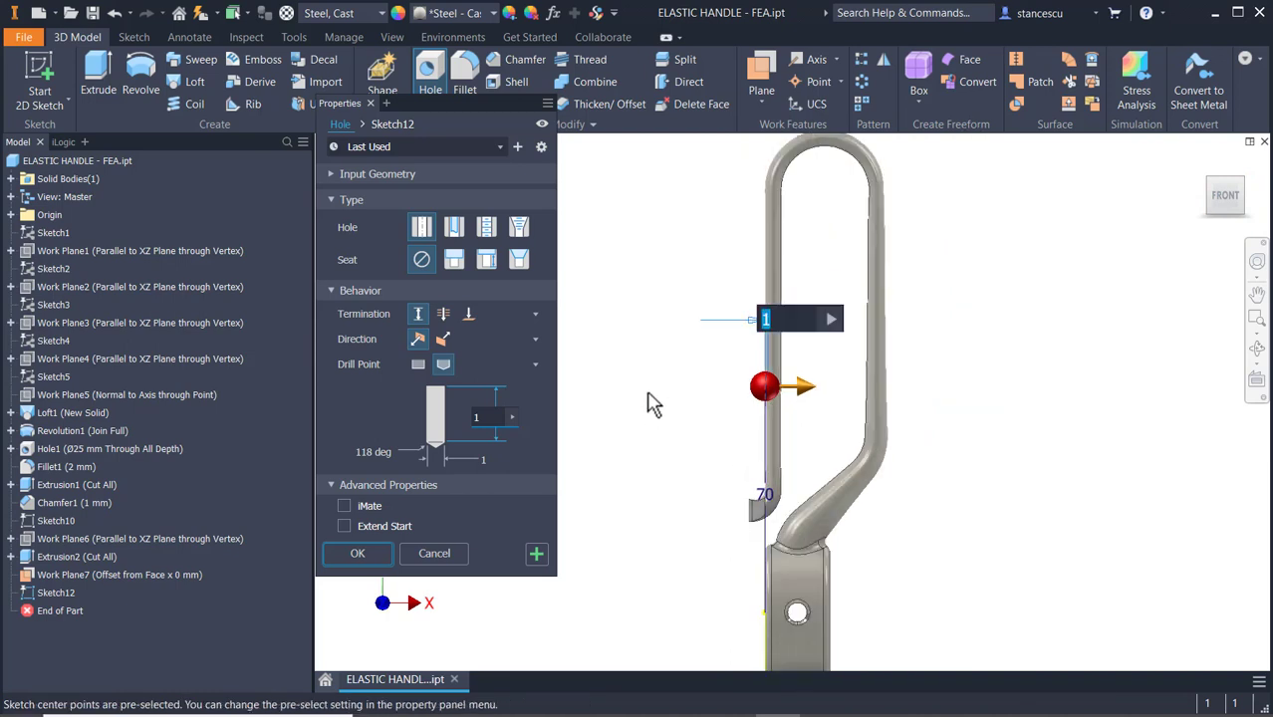
key(F6)
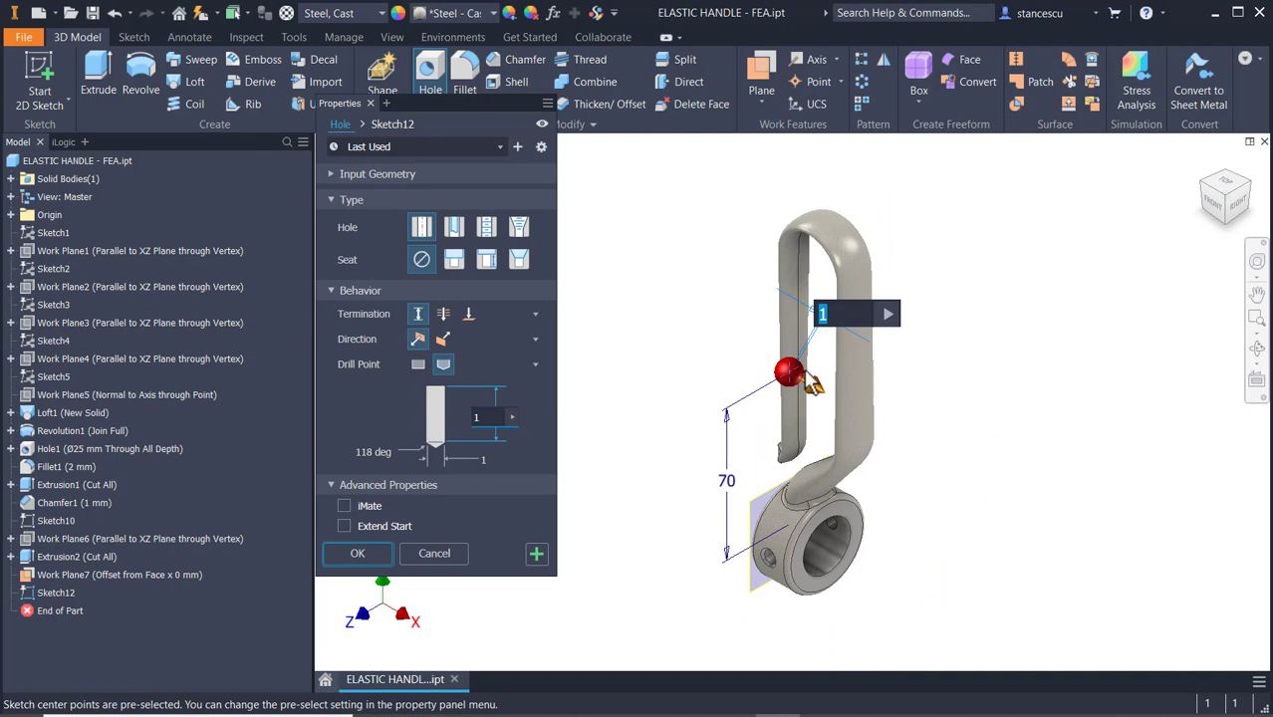
key(F2)
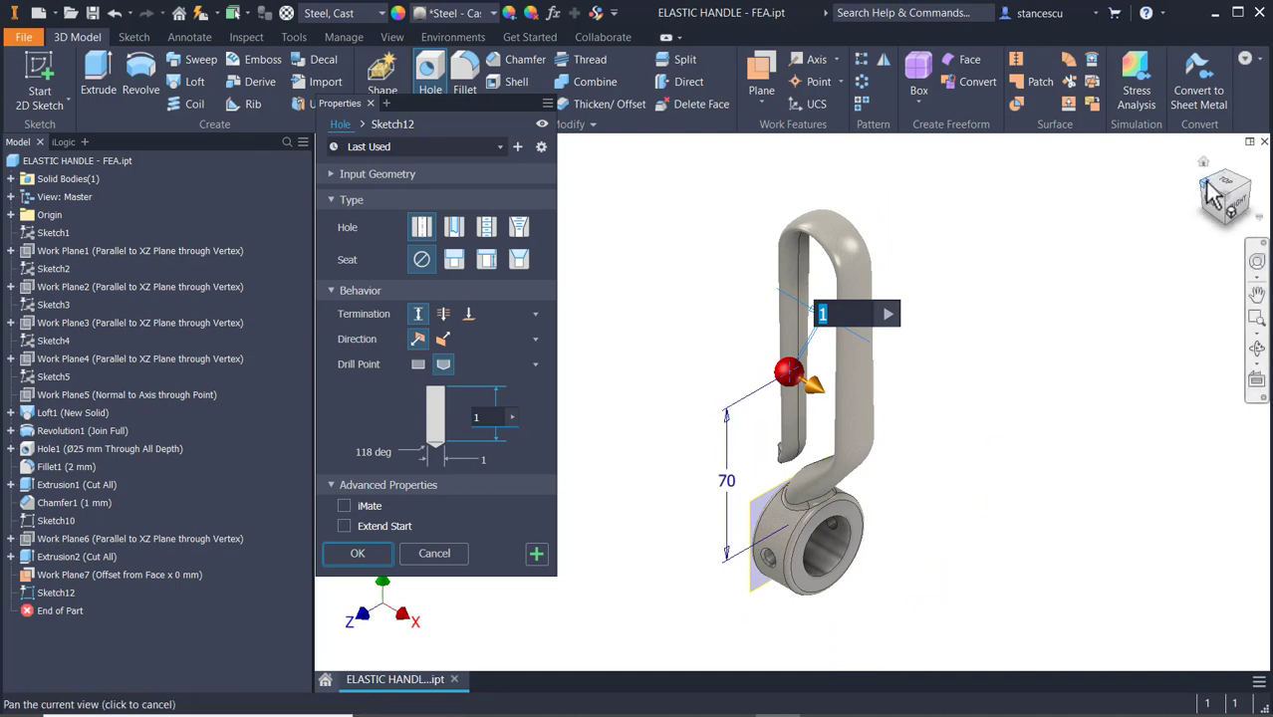
click(1213, 196)
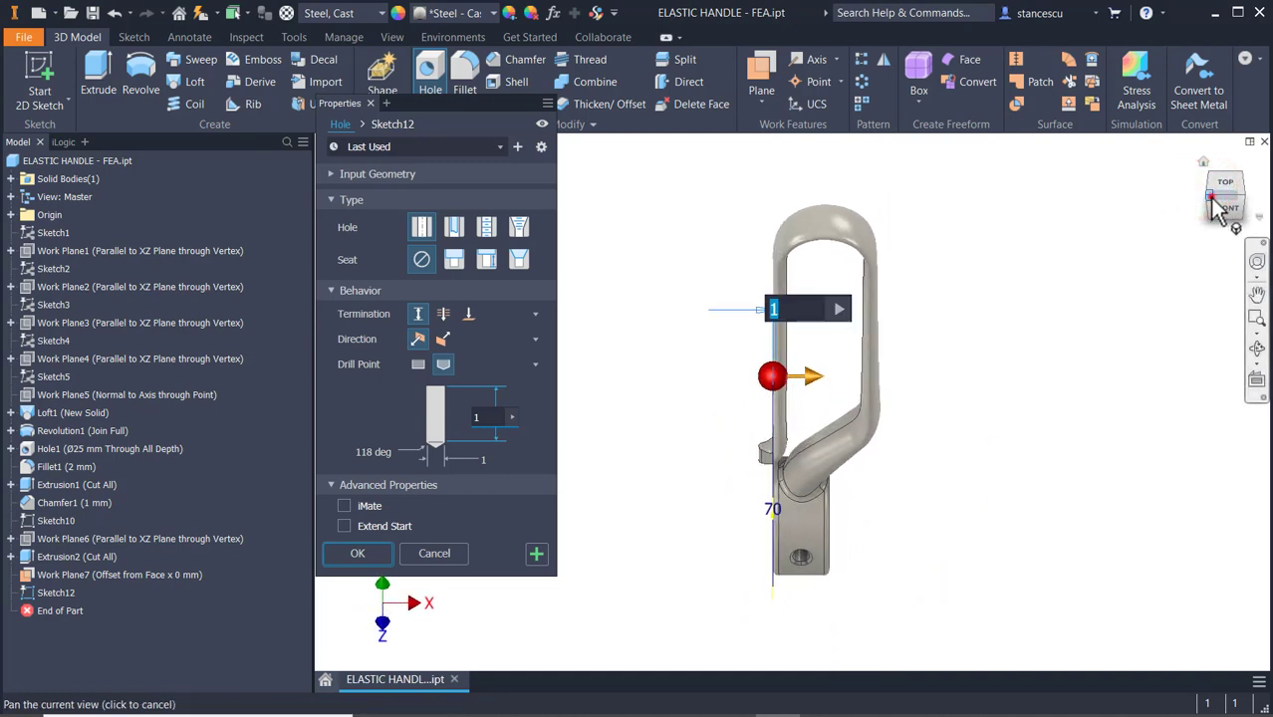
click(1213, 199)
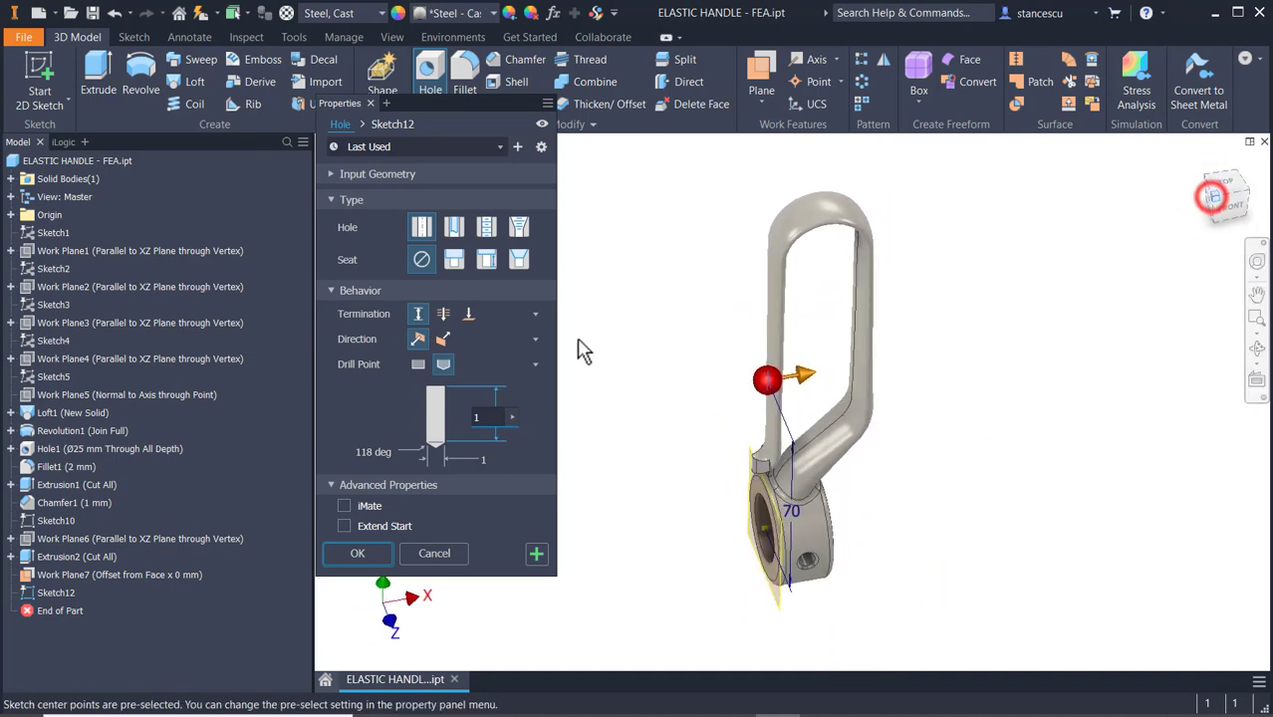
click(369, 548)
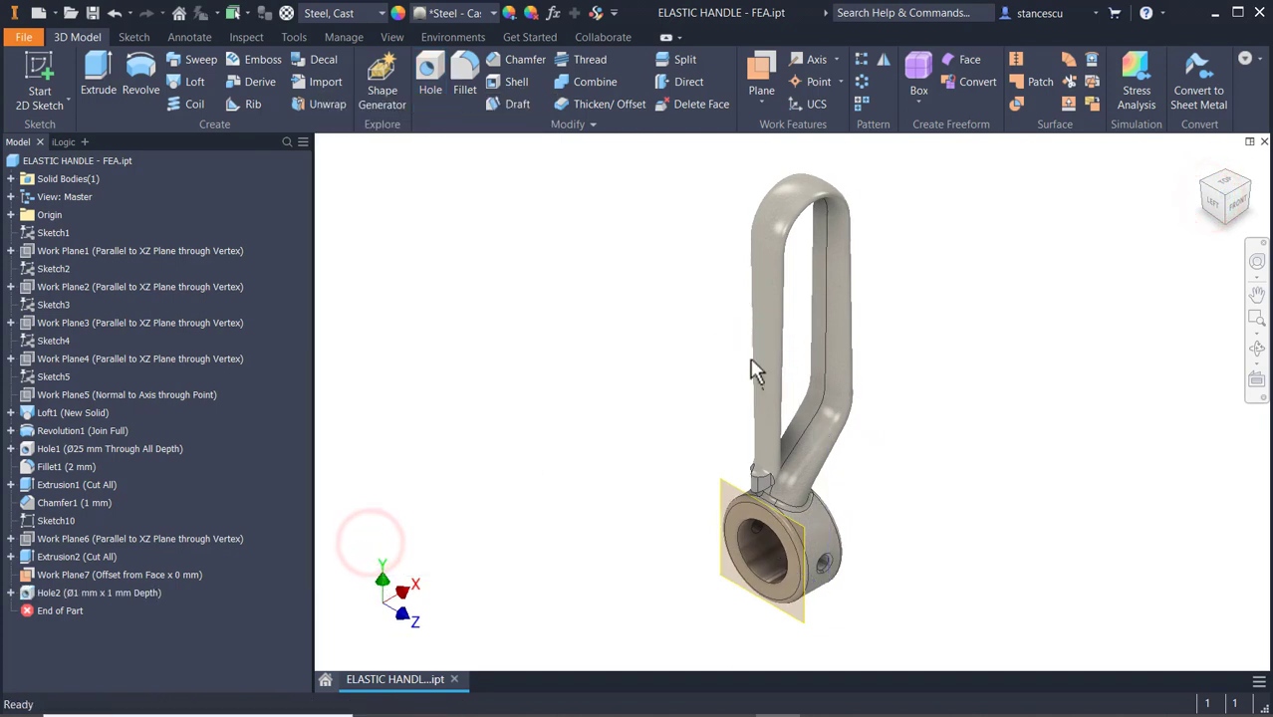
- Hide the work plane on the collar's end face
click(713, 491)
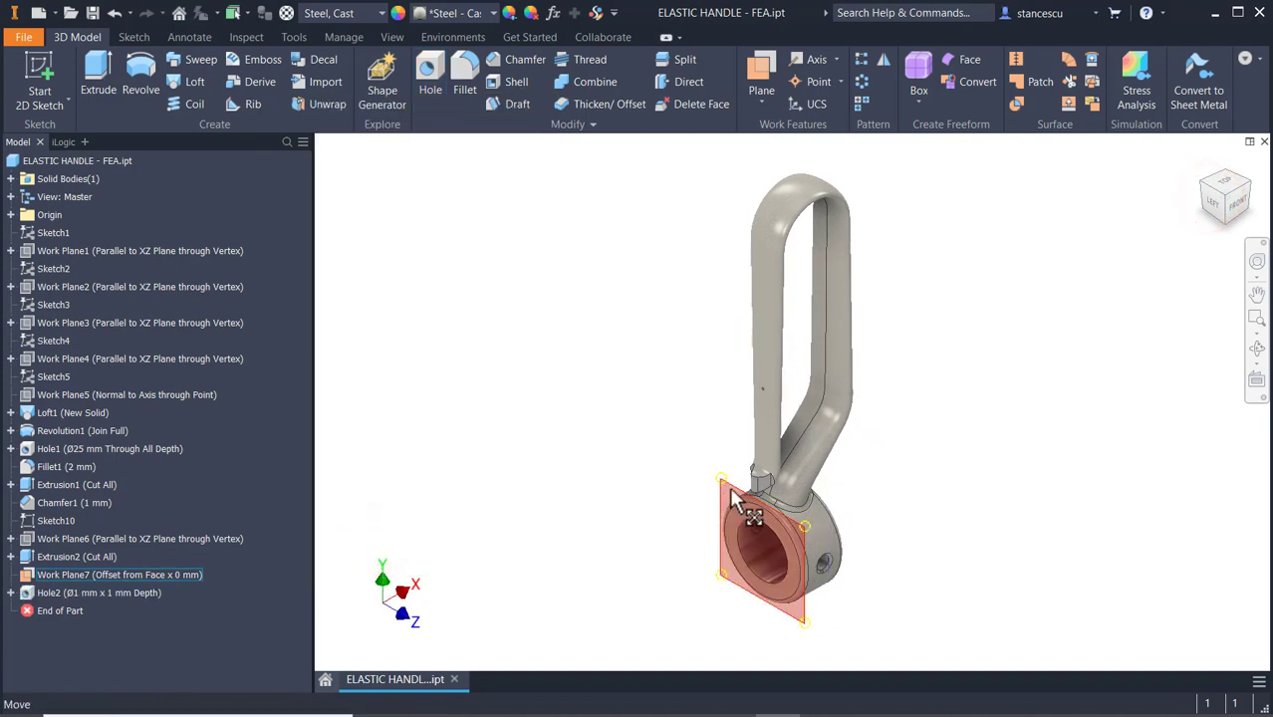
right_click(717, 489)
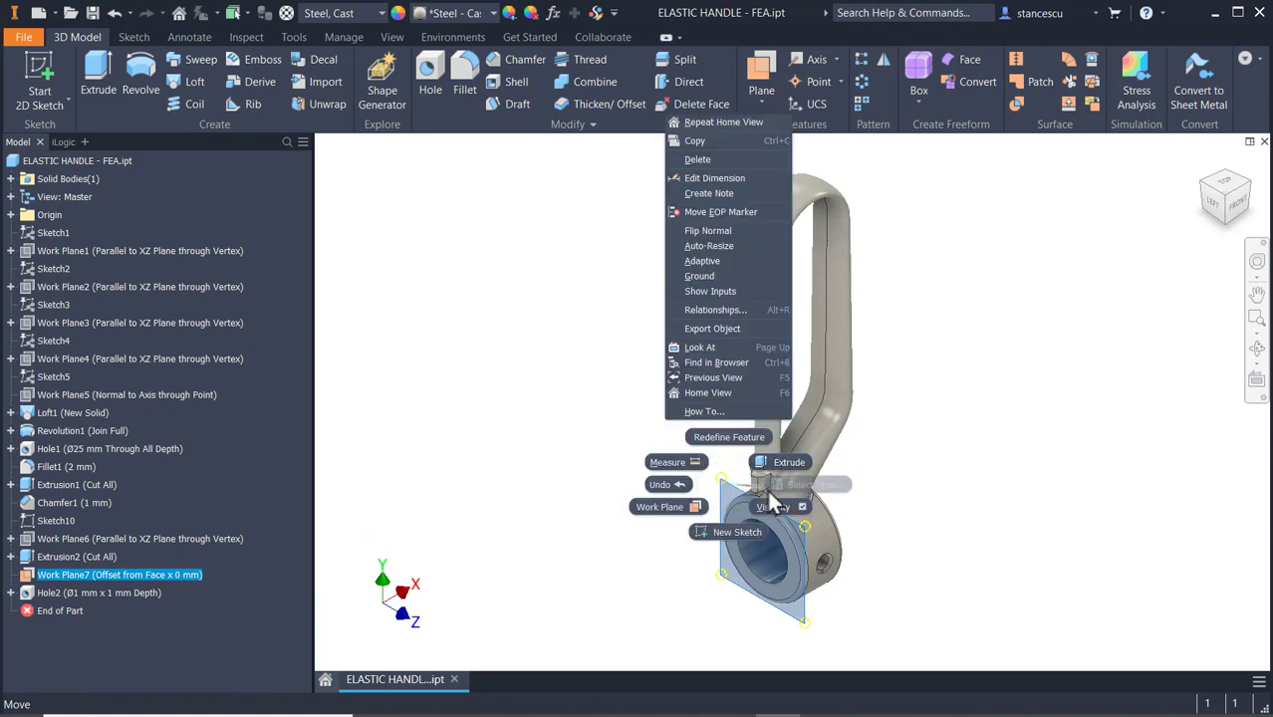
click(773, 505)
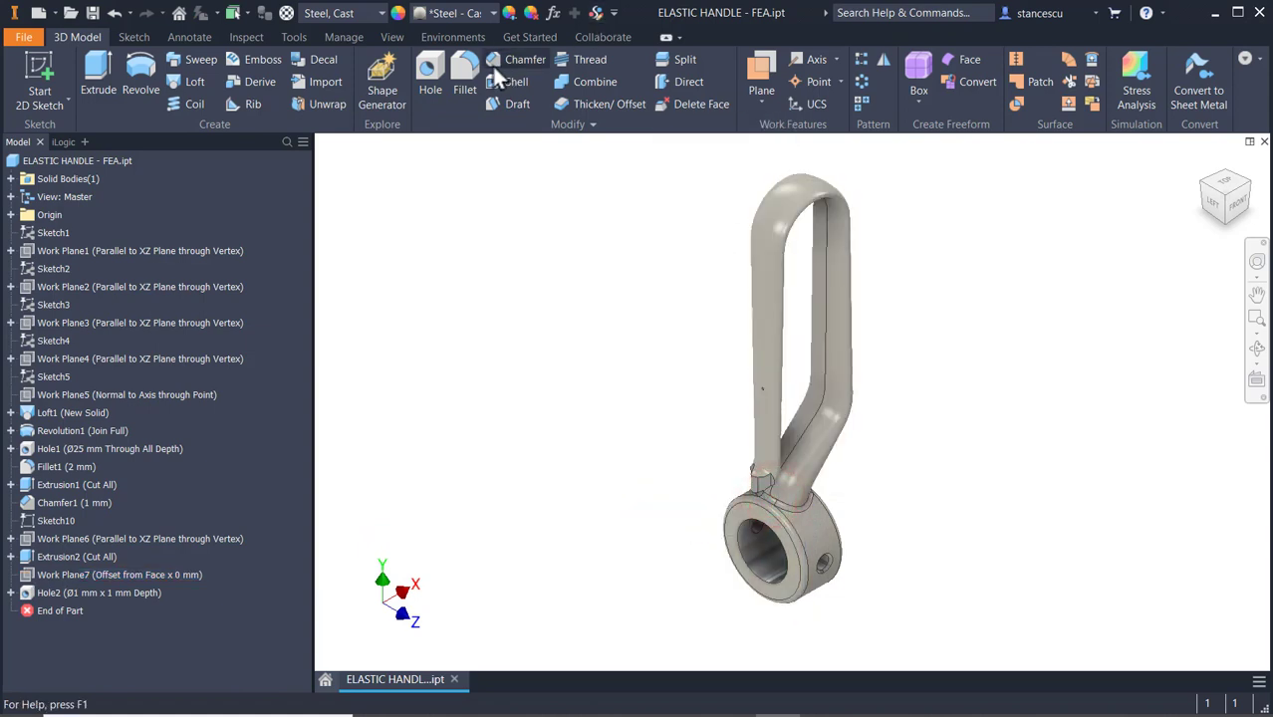
- Enter the Stress Analysis environment and create a Single Point Static Analysis study with the default settings
click(453, 36)
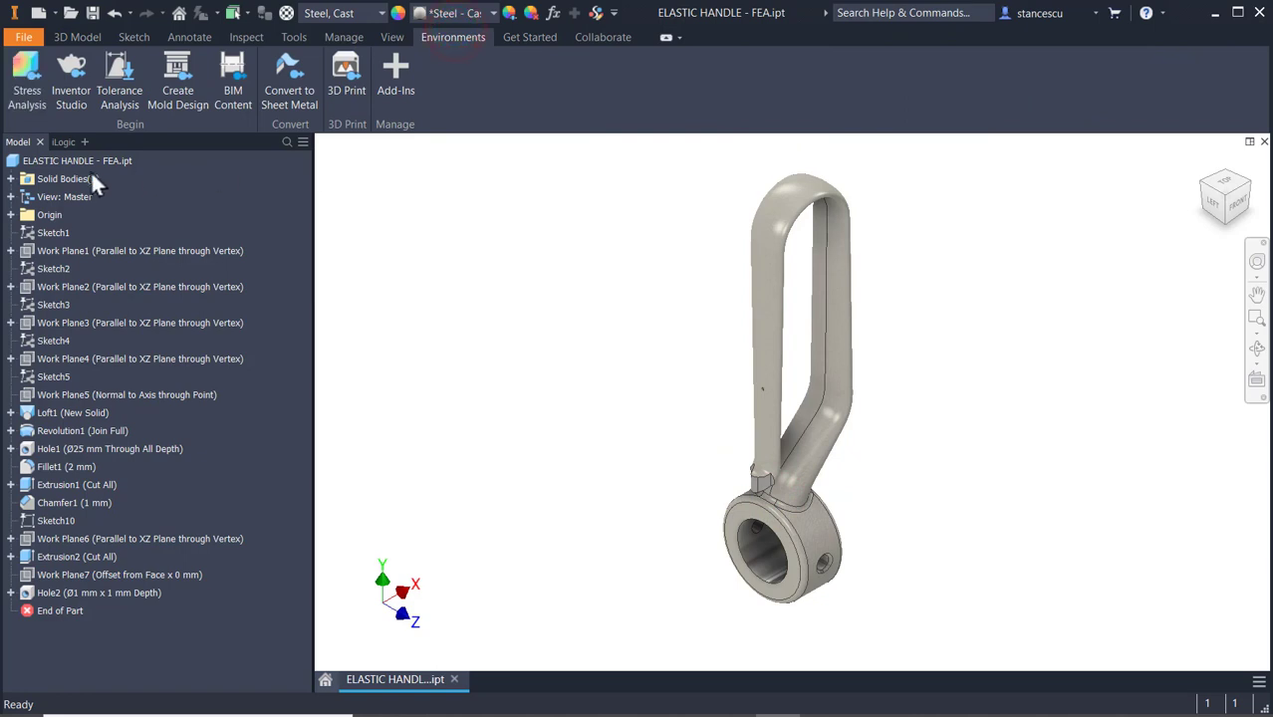
click(25, 78)
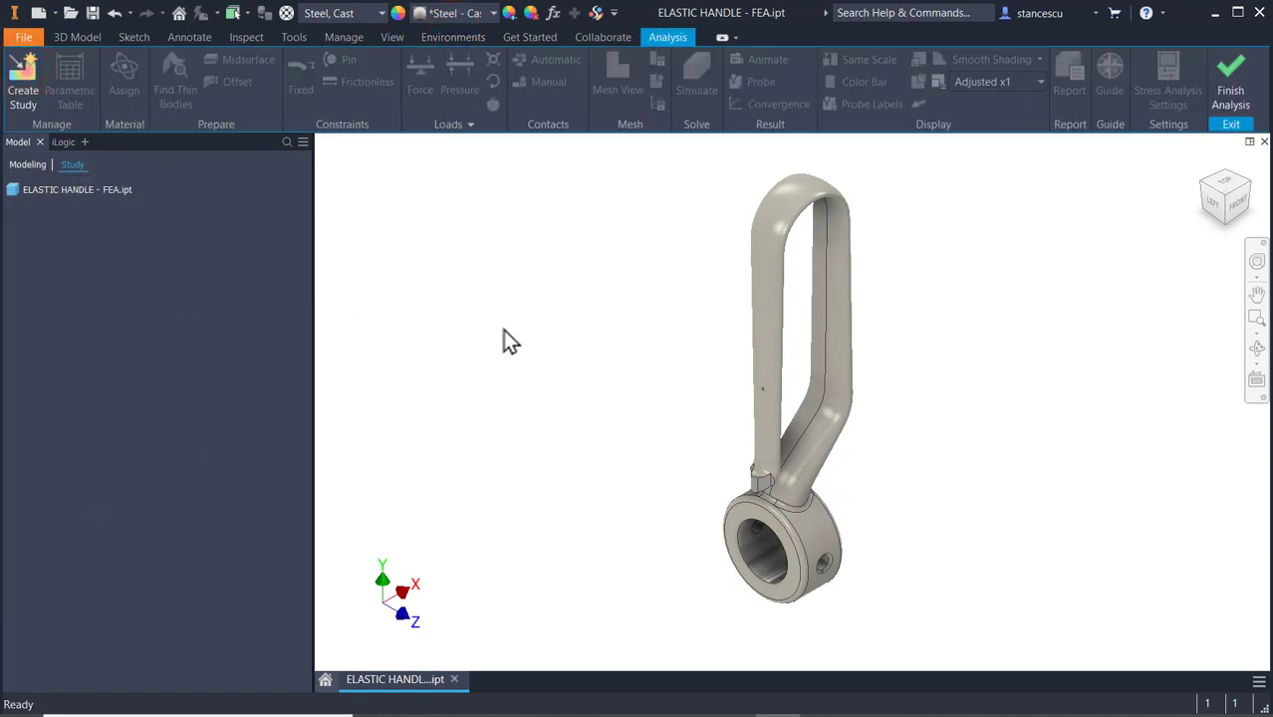
click(22, 86)
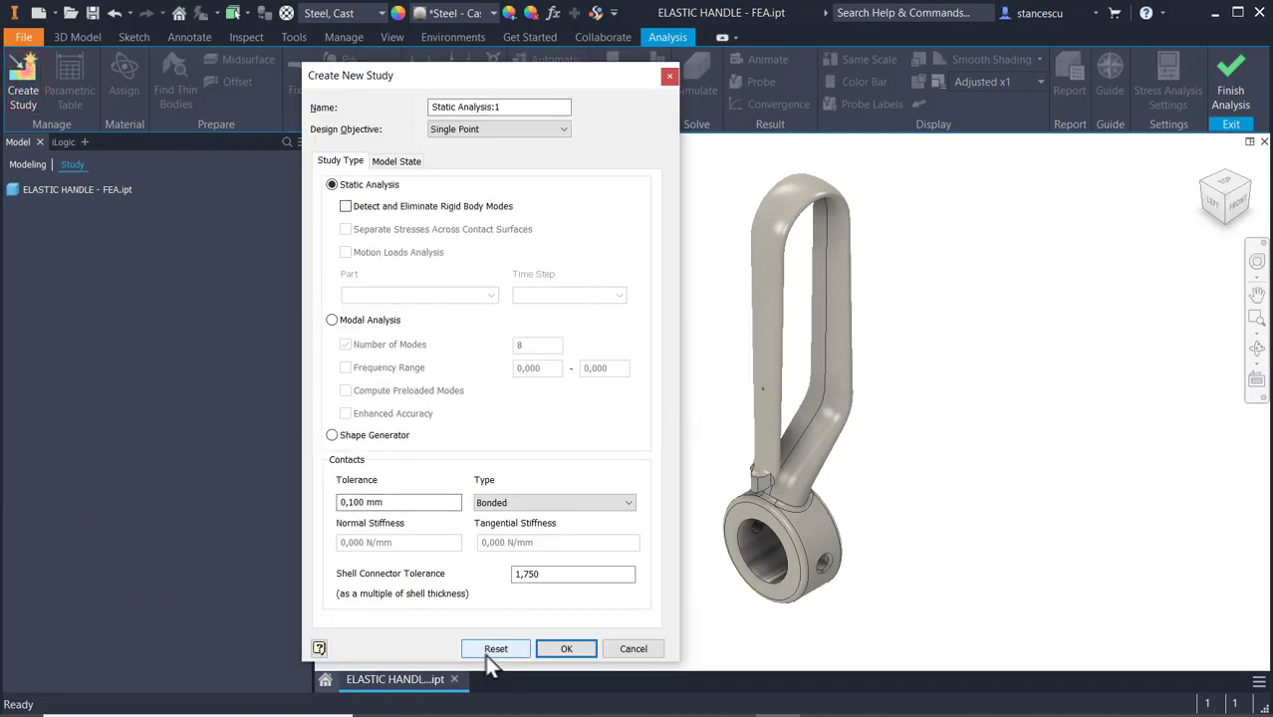
click(561, 654)
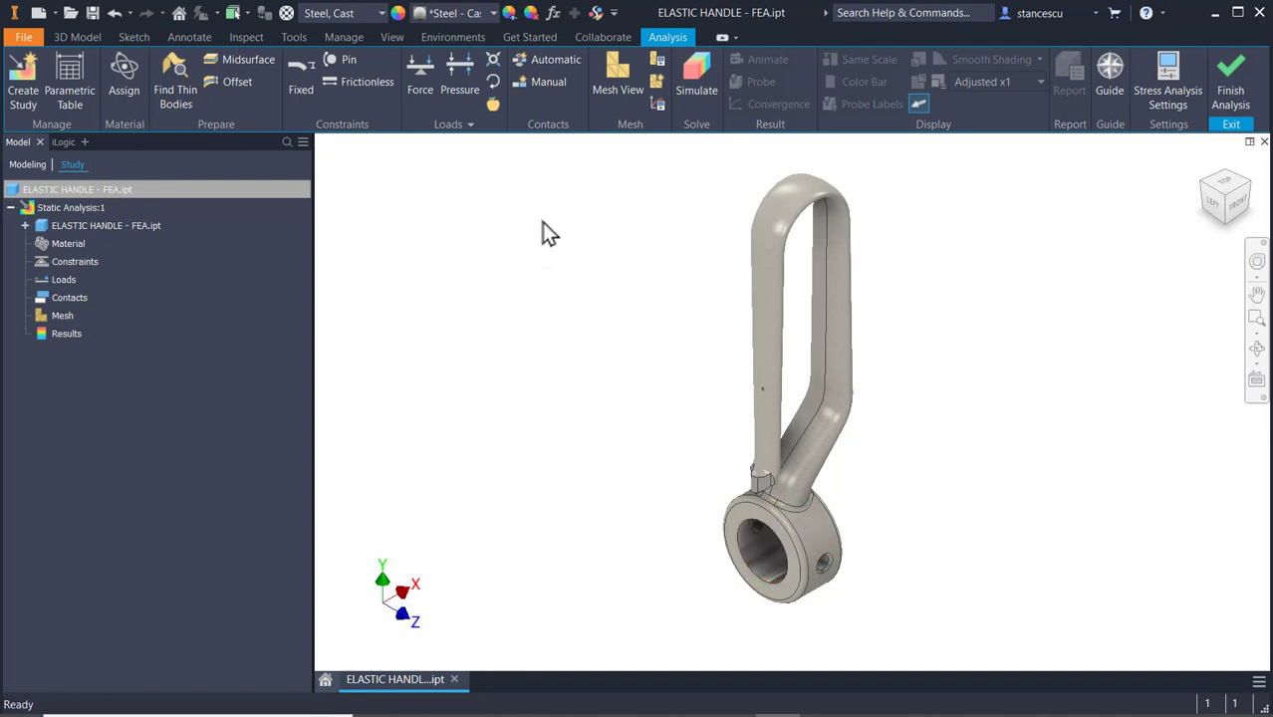
- Apply a fixed constraint to the inner cylindrical face of the collar's bore
click(307, 91)
click(751, 549)
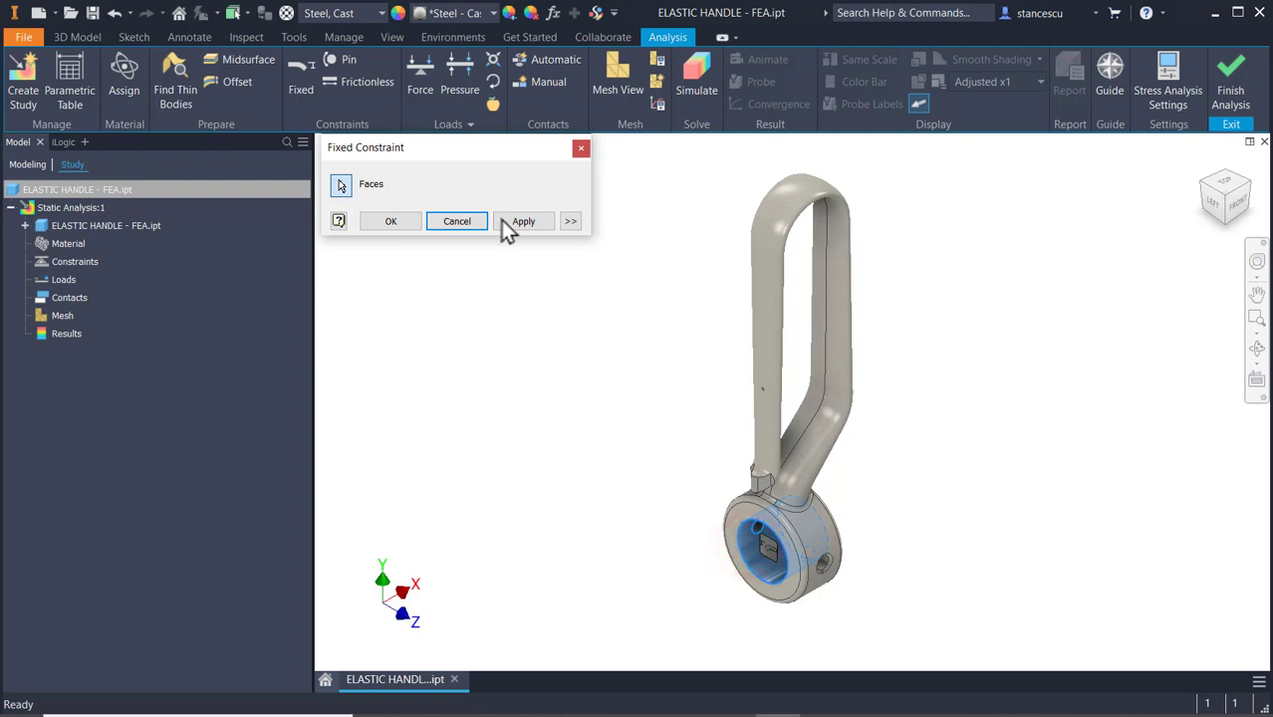
click(390, 223)
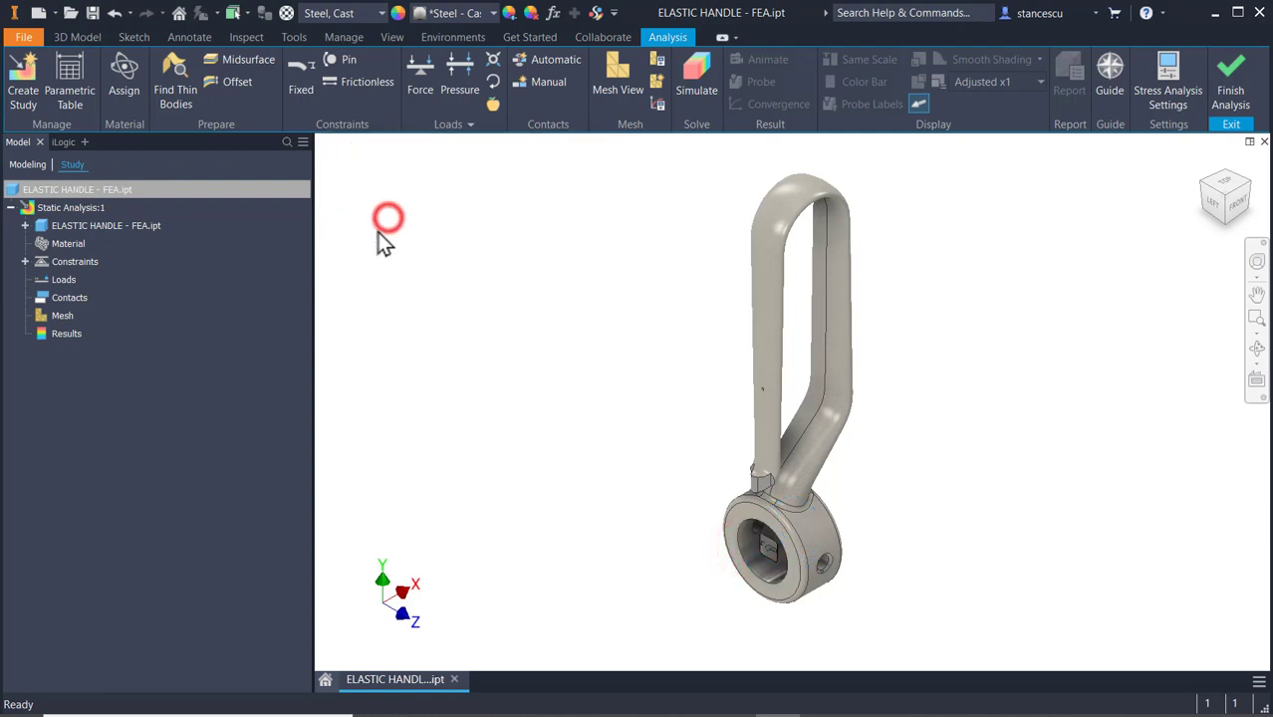
- Place a force on the small hole's edge, directed along the hole's axis and flipped towards the opposite arm
click(419, 75)
scroll(737, 378, up, 3)
scroll(752, 381, up, 5)
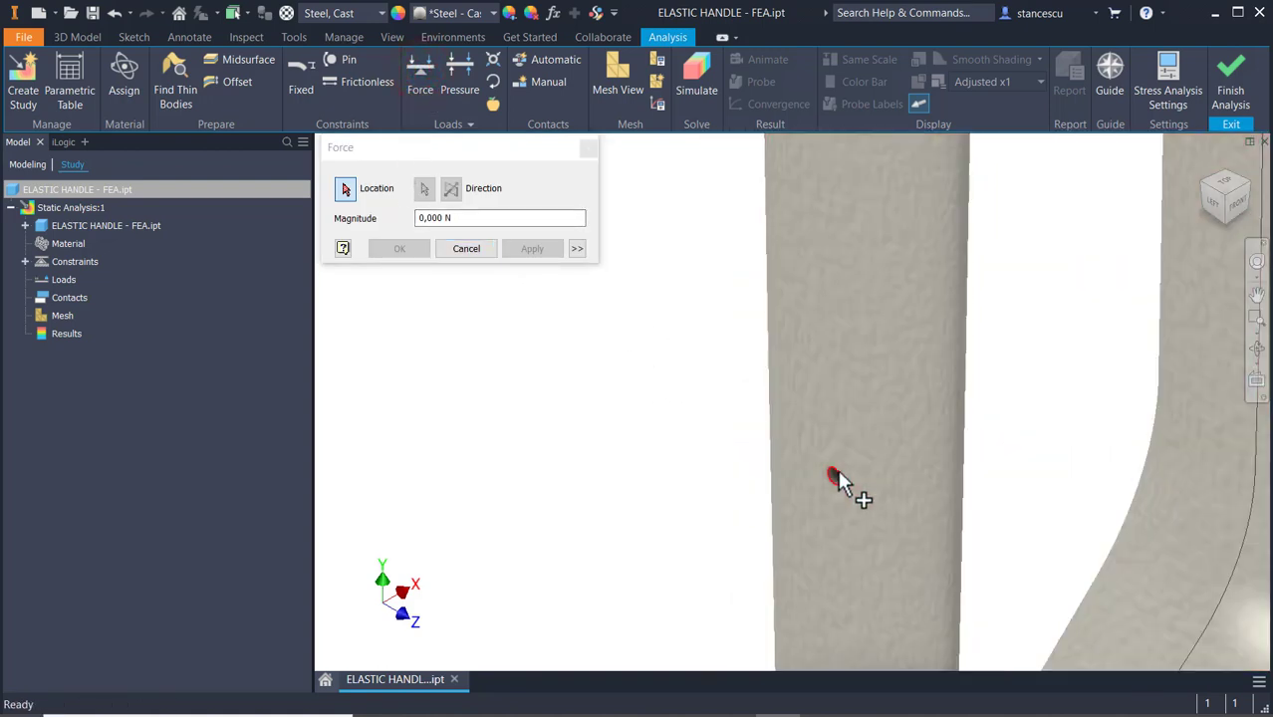
click(836, 474)
key(shift+Home)
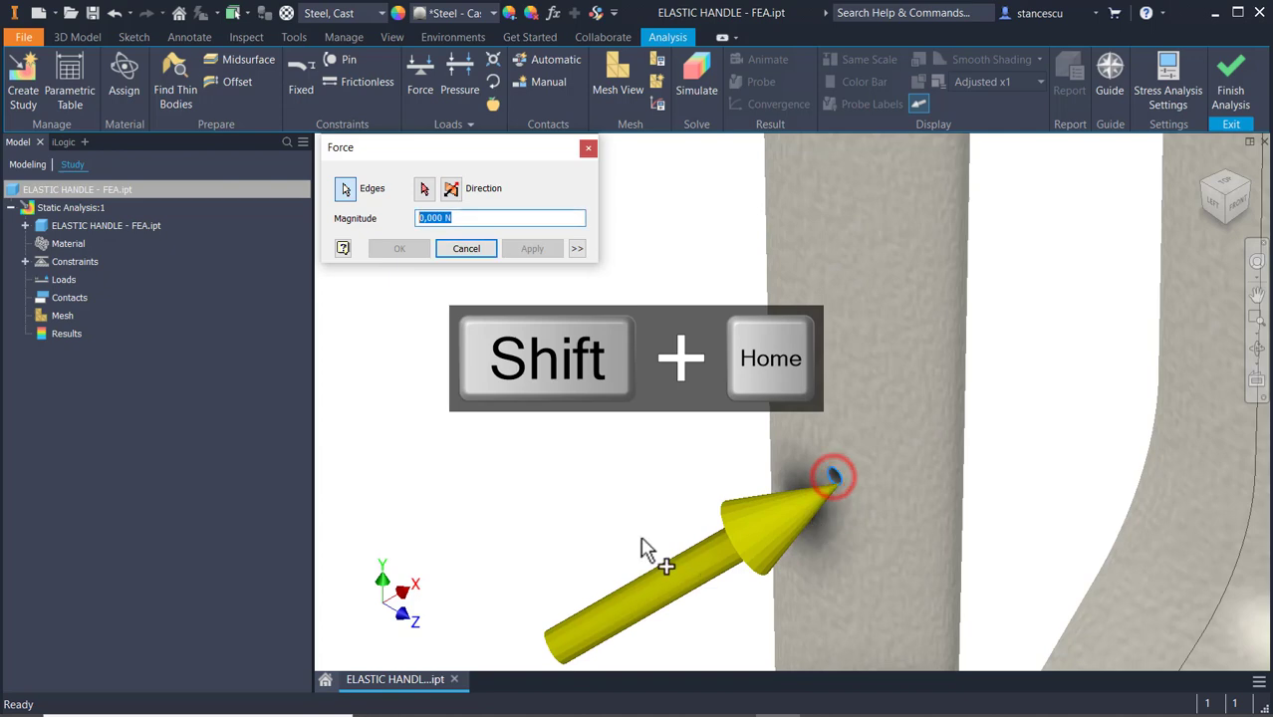
click(423, 189)
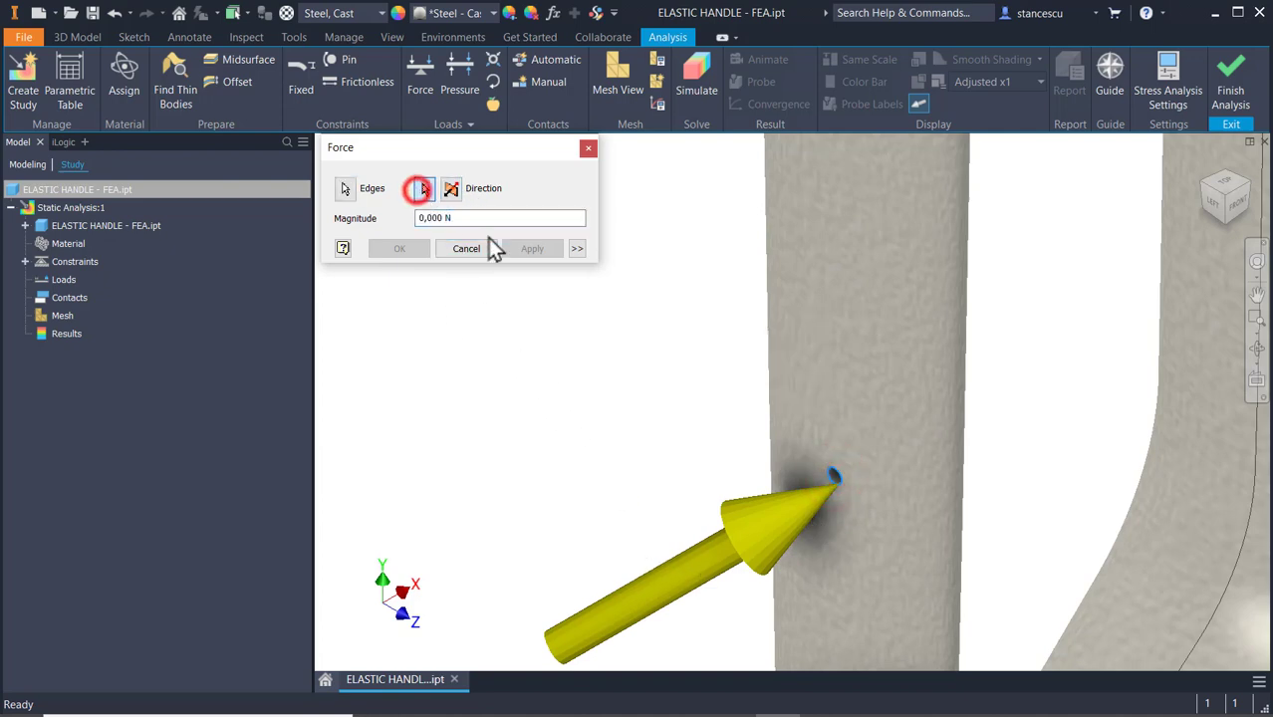
scroll(782, 425, down, 3)
click(879, 528)
key(shift+Home)
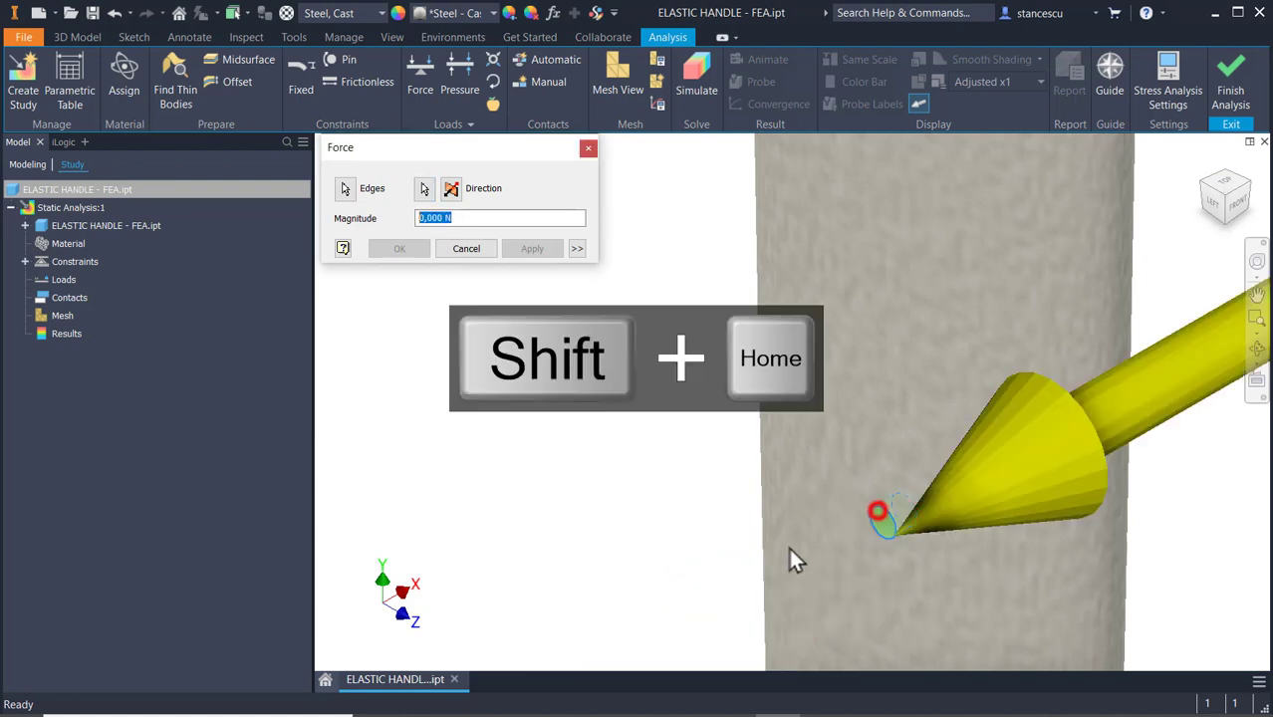
click(453, 190)
scroll(638, 334, up, 3)
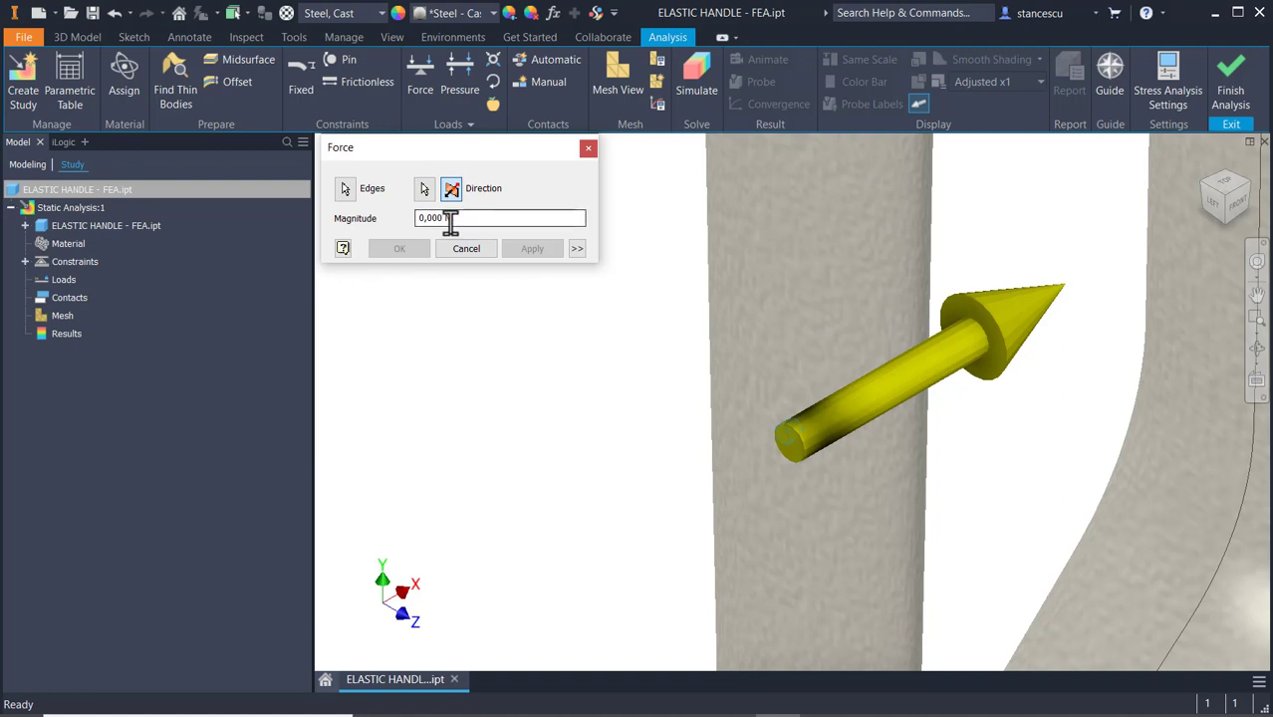
- Set the force magnitude to 5 daN and apply the load
click(453, 217)
key(shift+Home)
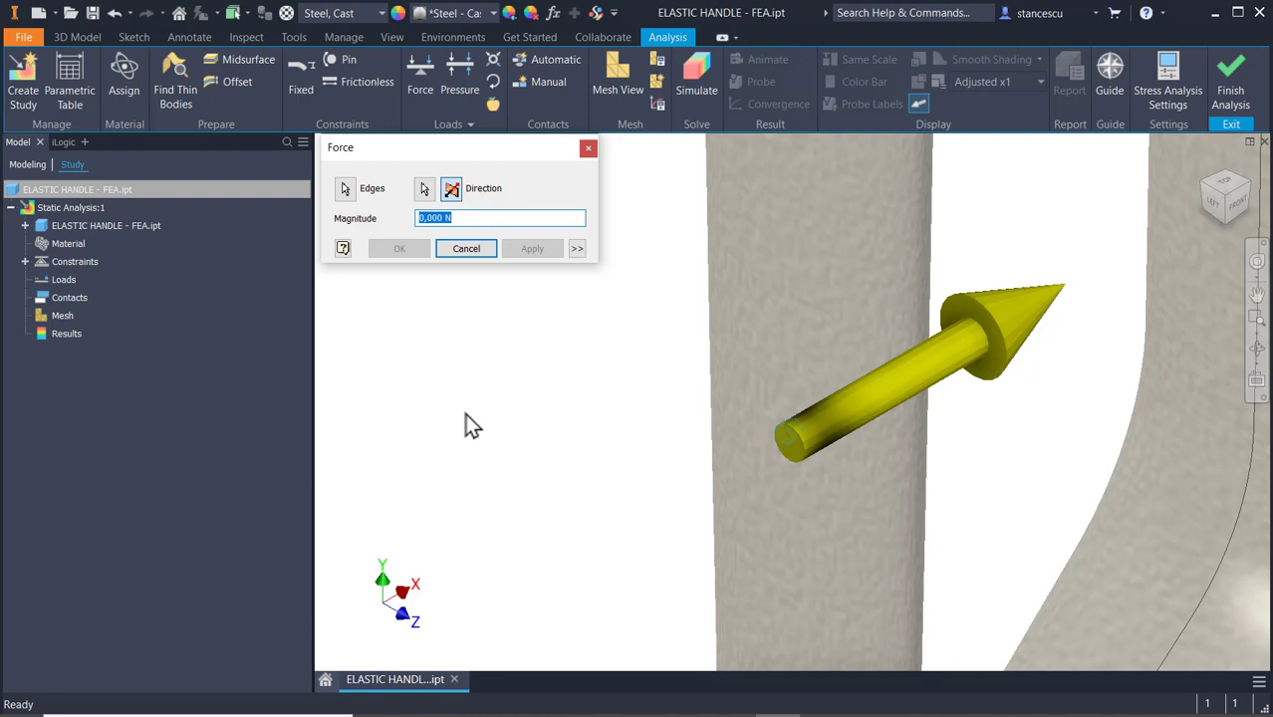
text(5)
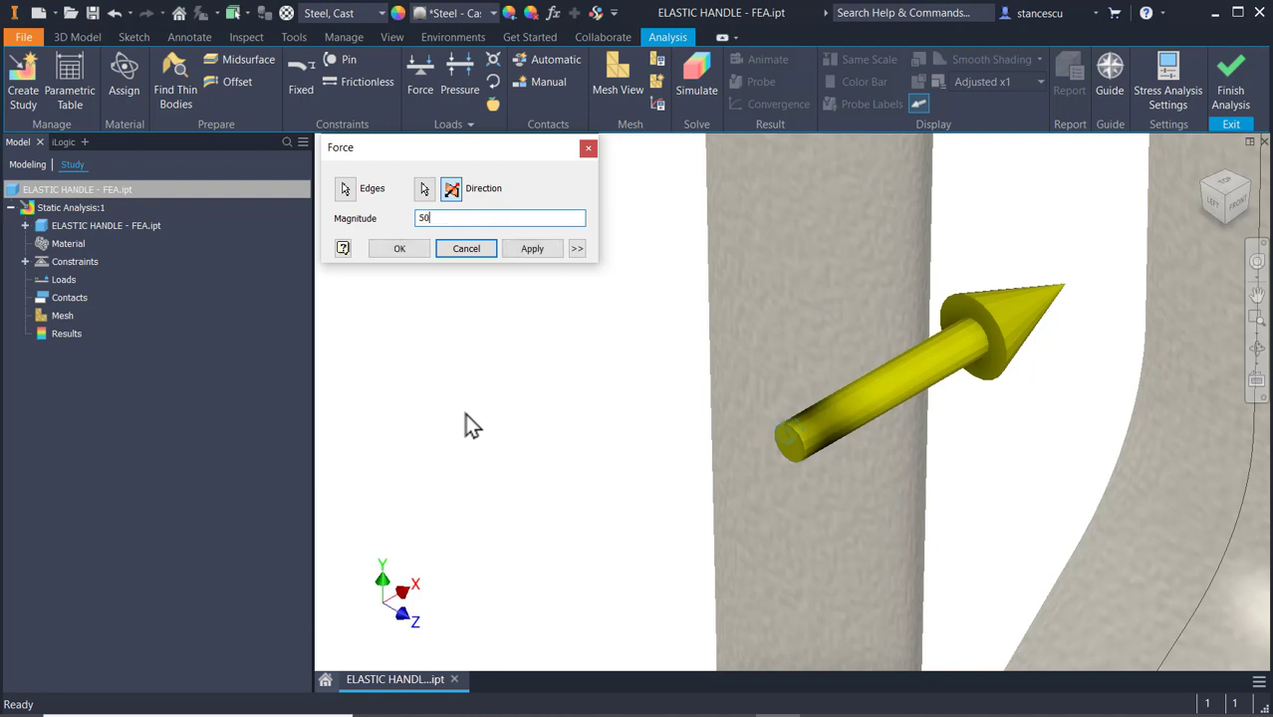
text(0N)
key(BackSpace)
key(BackSpace)
text(da)
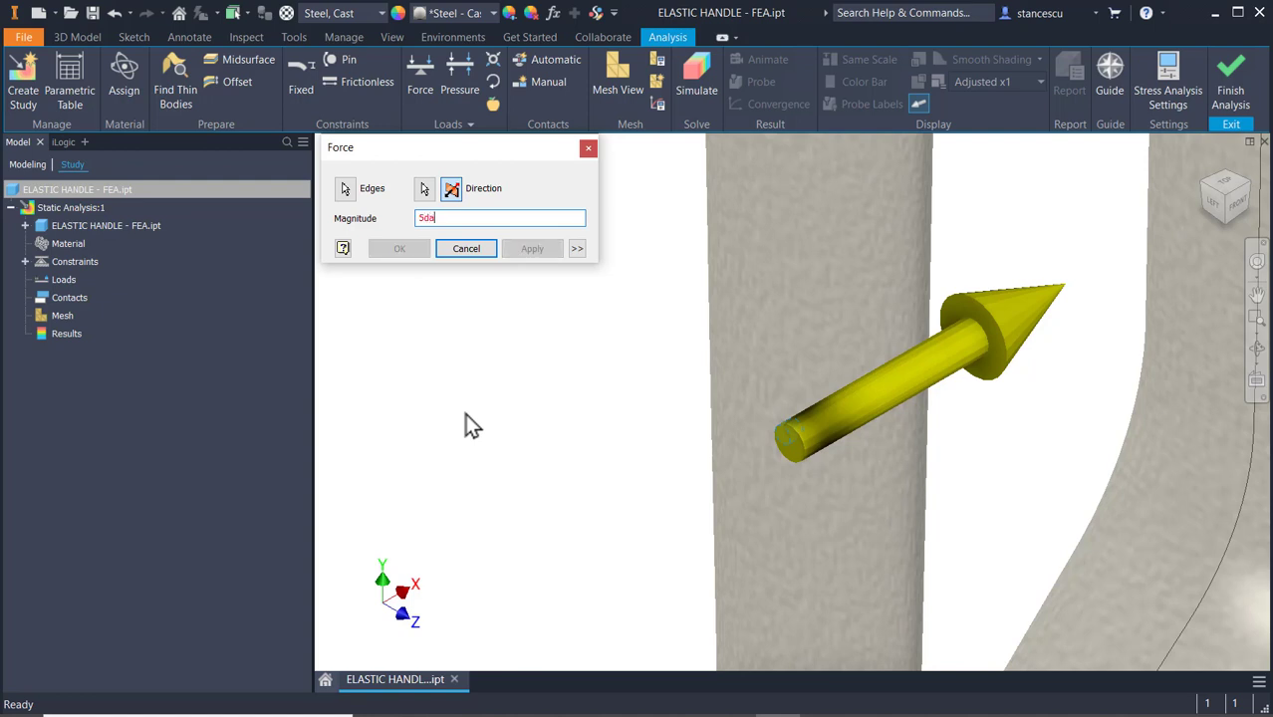
text(N)
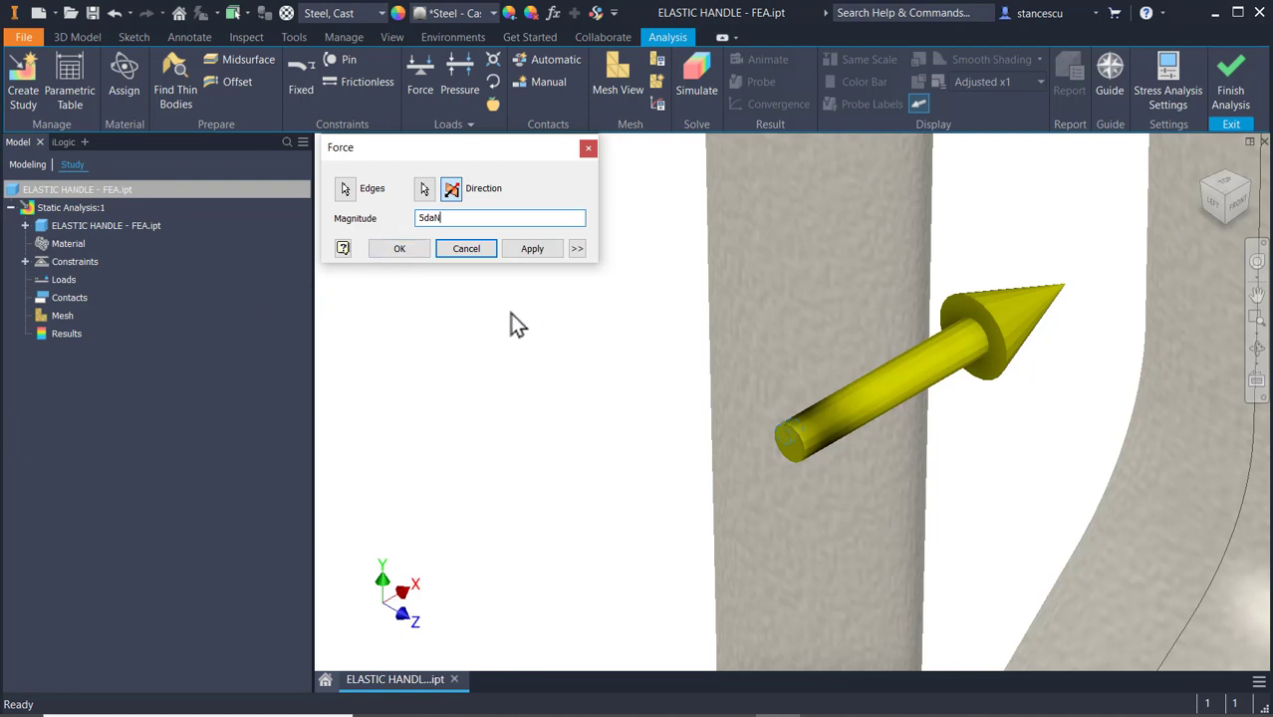
click(414, 250)
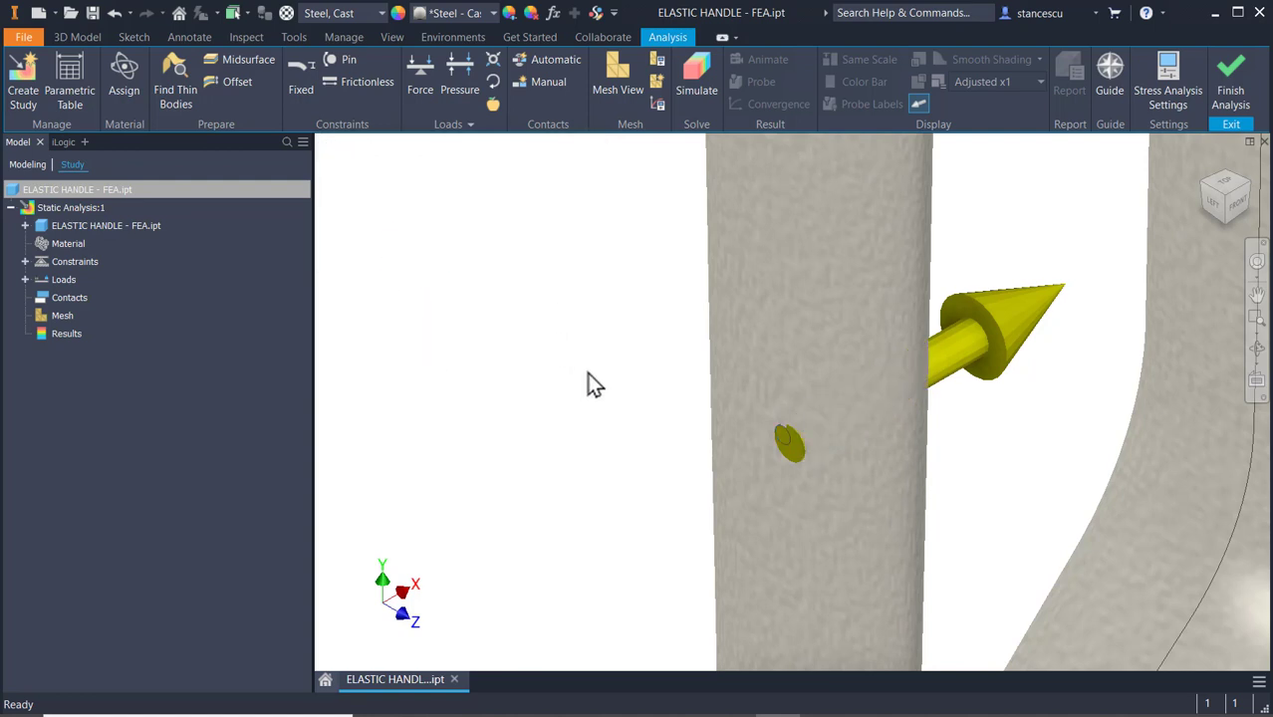
- Run the static stress simulation of the elastic handle with the model seen from the front
scroll(591, 381, down, 4)
scroll(594, 389, down, 3)
middle_drag(594, 390, 660, 301)
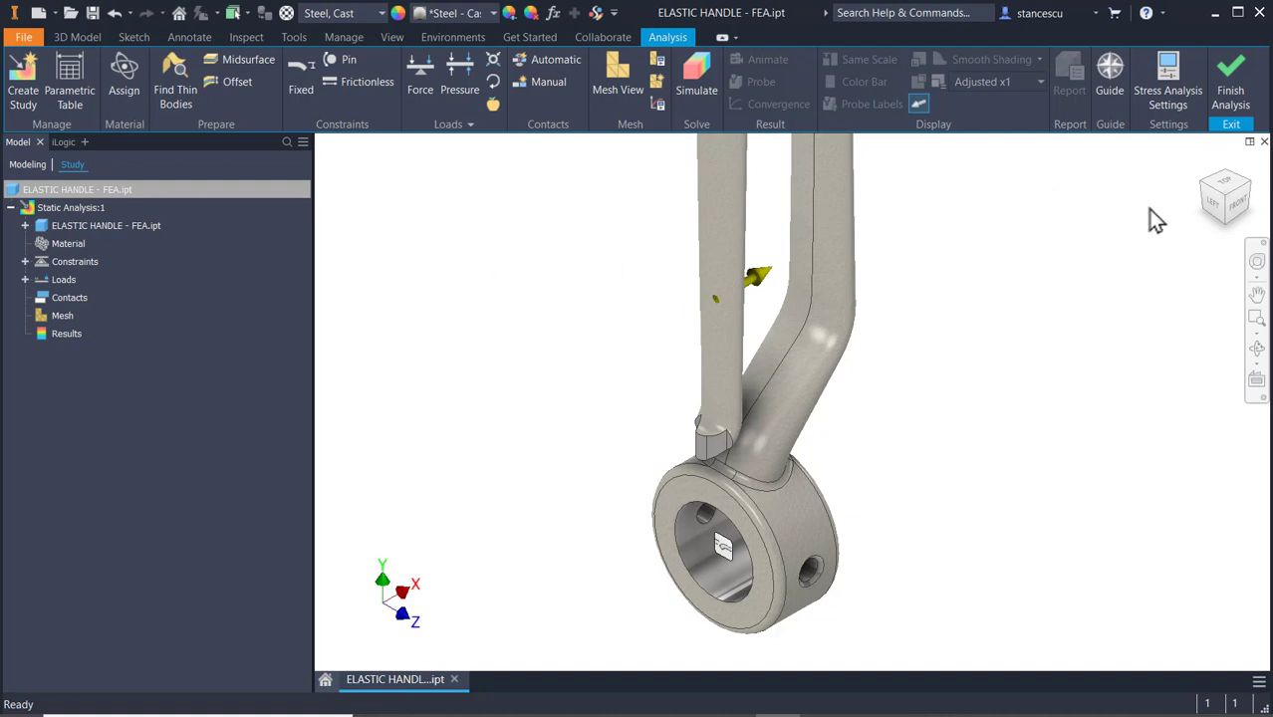
click(1233, 210)
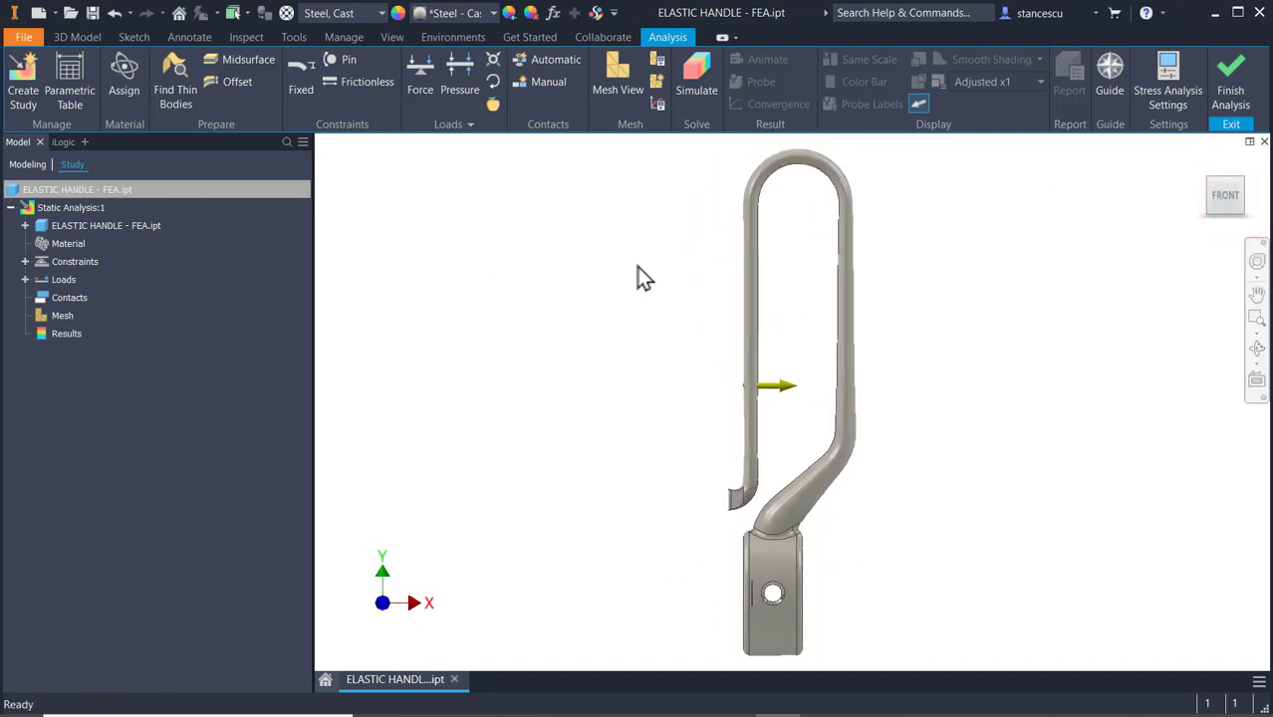
click(687, 72)
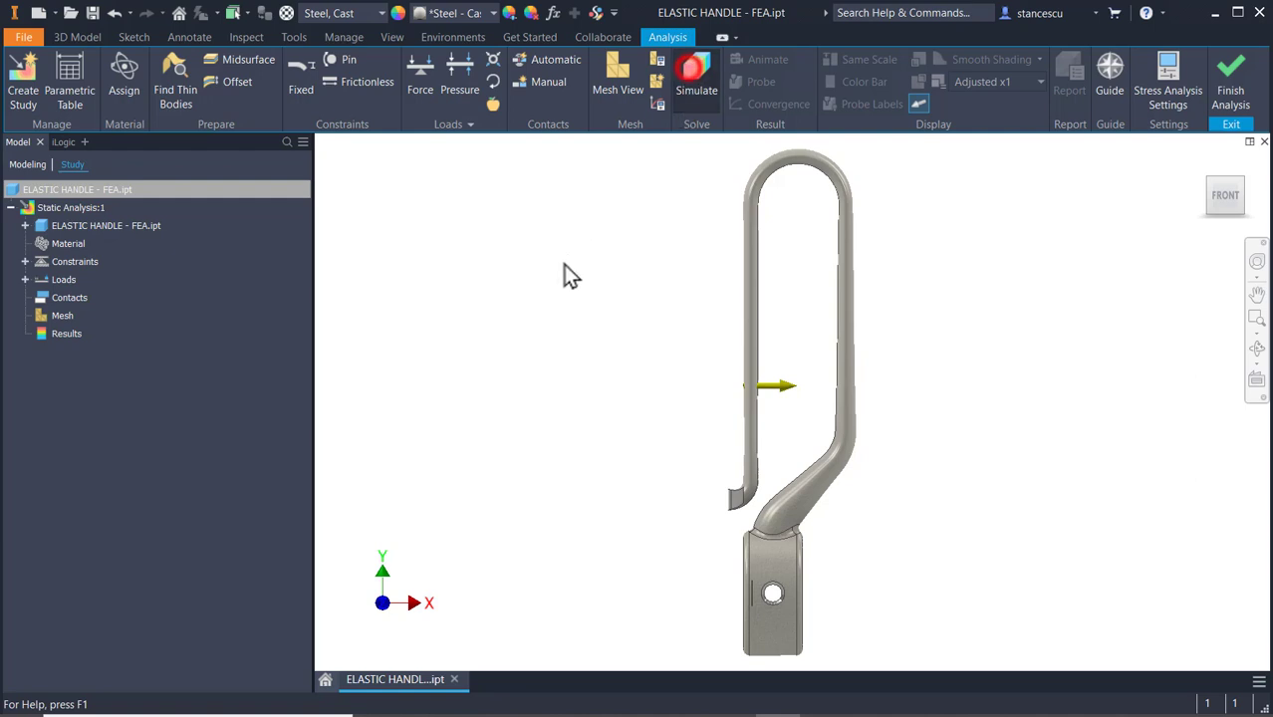
click(534, 318)
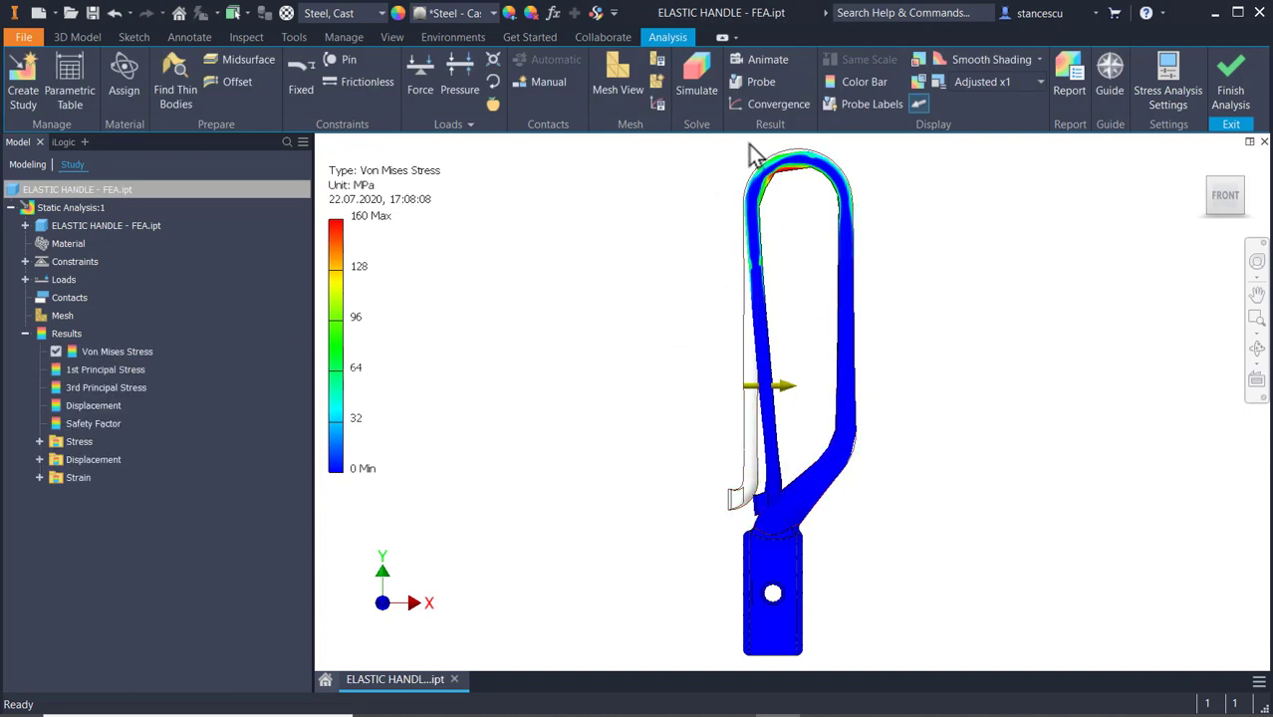
- Set the deformation display scale to Actual and show the Displacement result
click(977, 82)
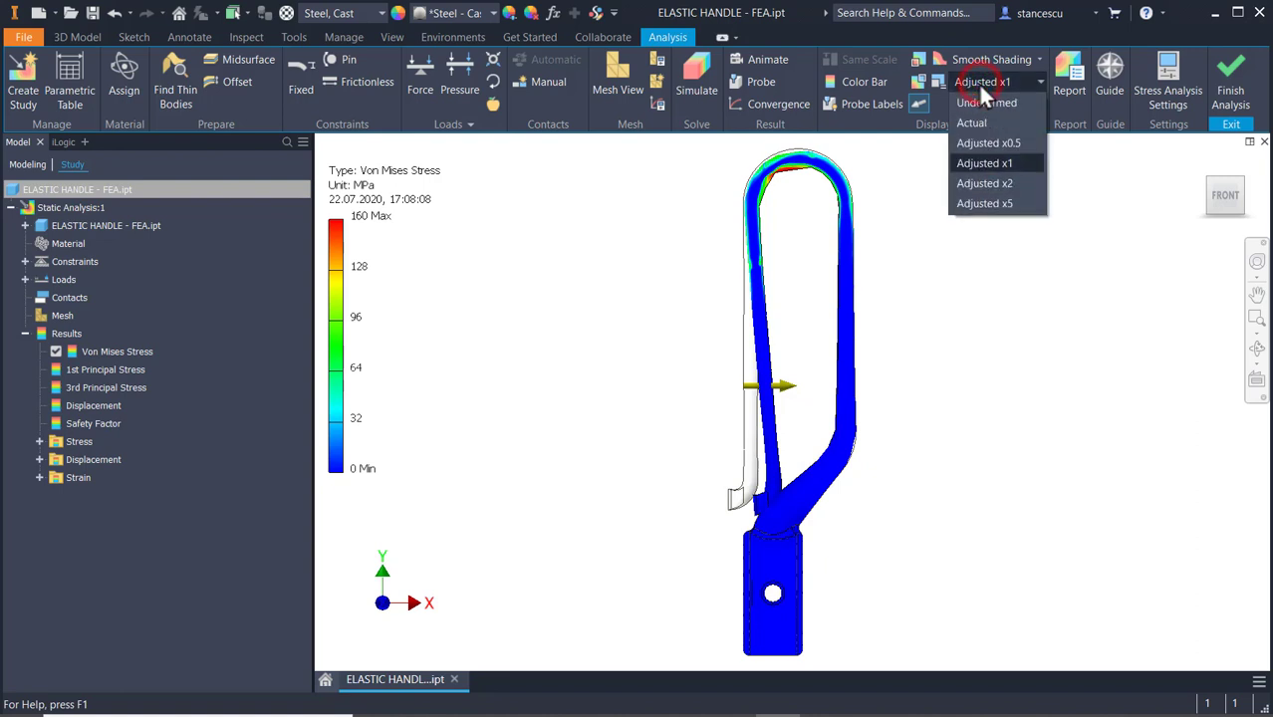
click(975, 123)
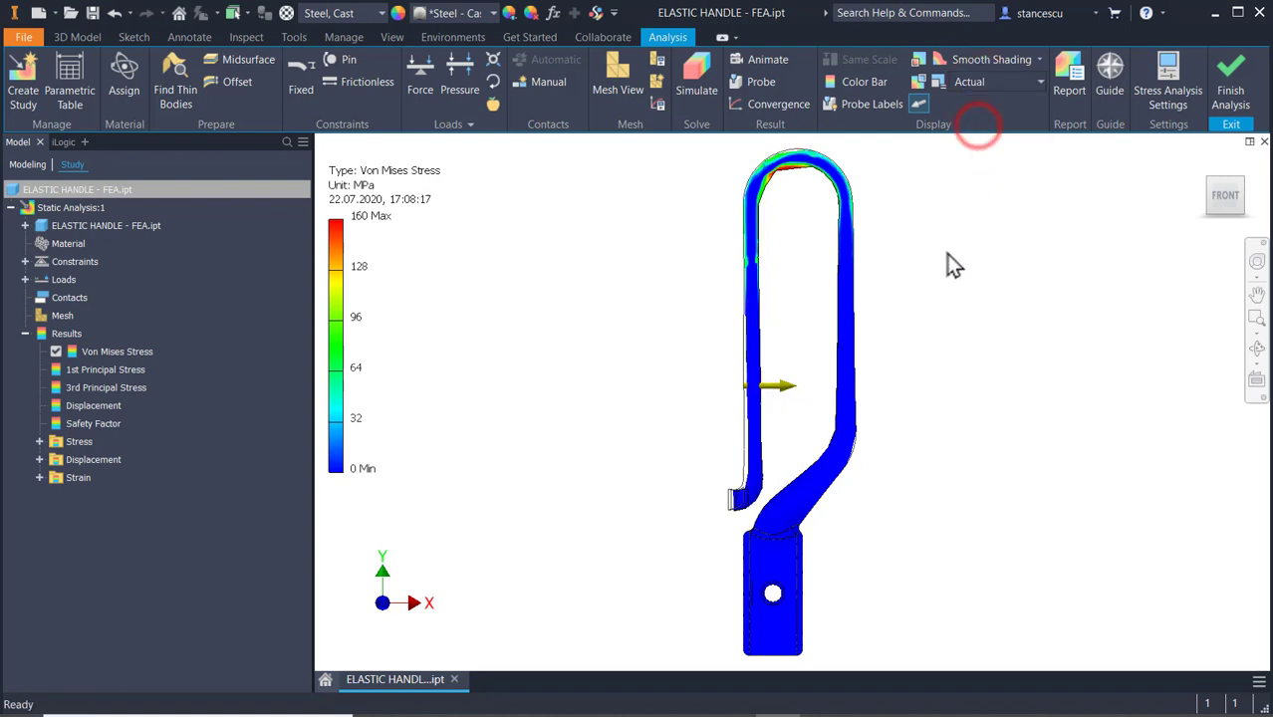
double_click(55, 405)
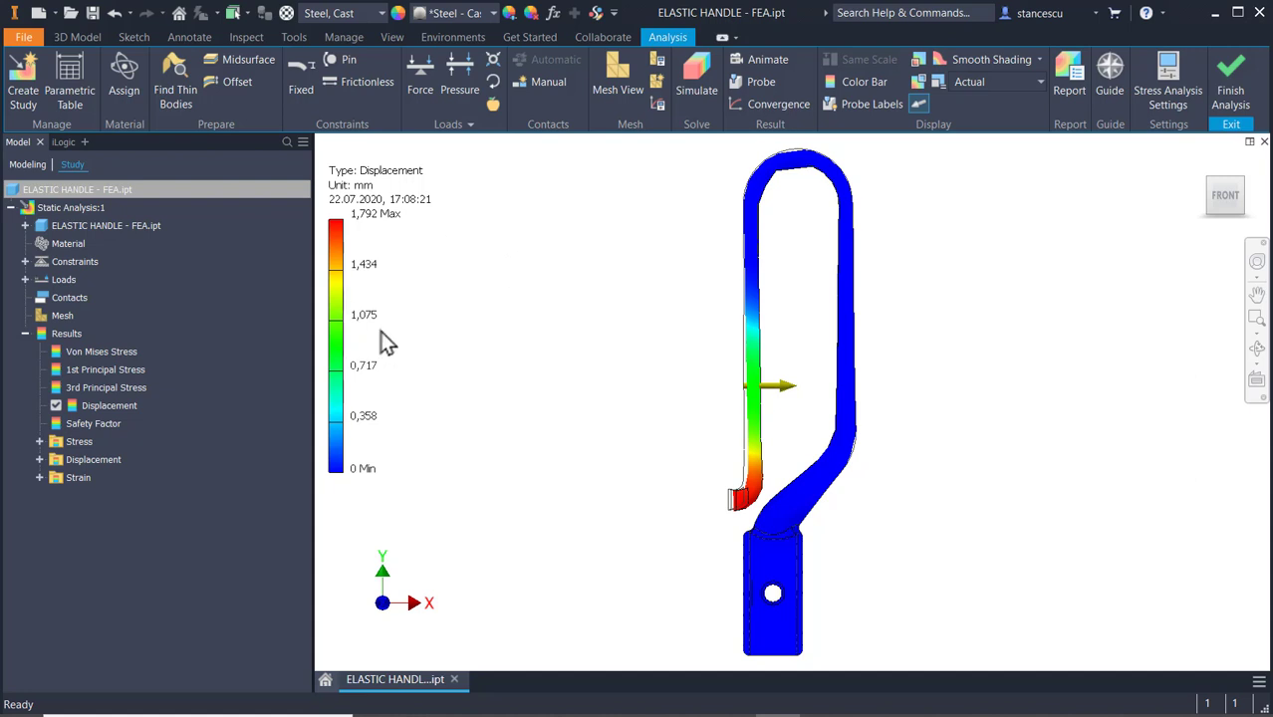
- Edit the existing force load on the free arm and set its magnitude to 15 daN
click(27, 281)
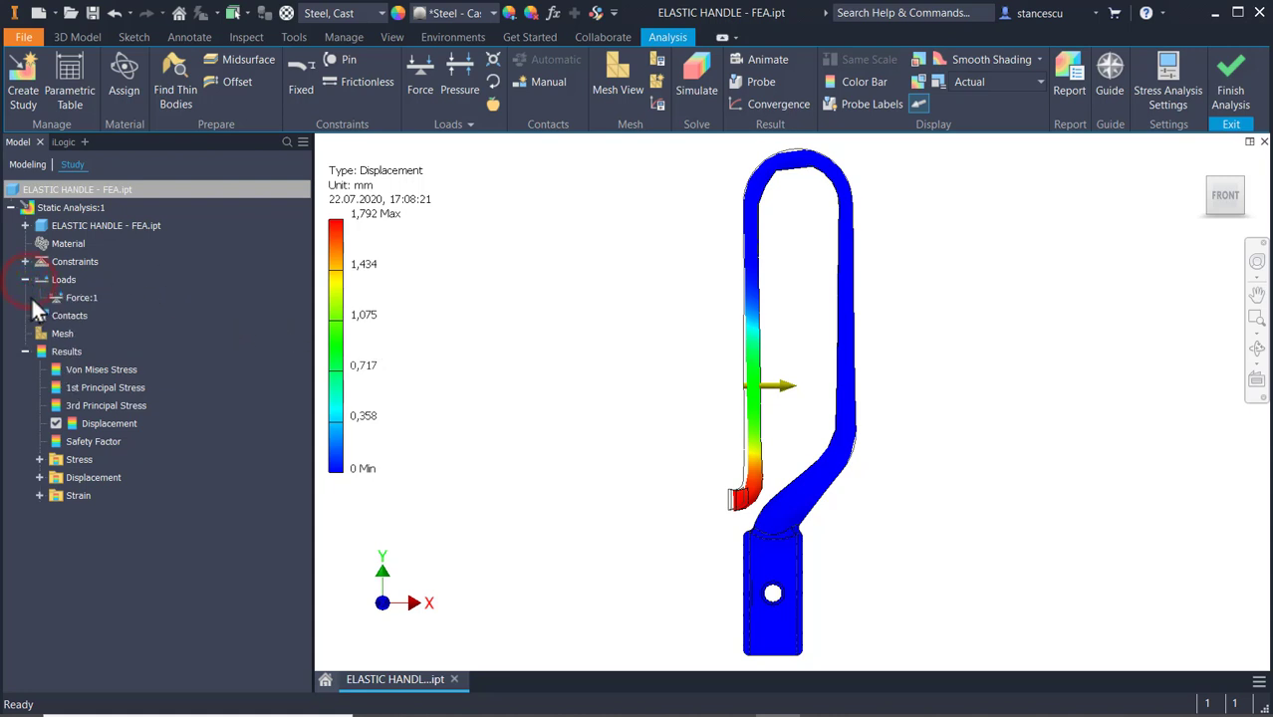
double_click(51, 298)
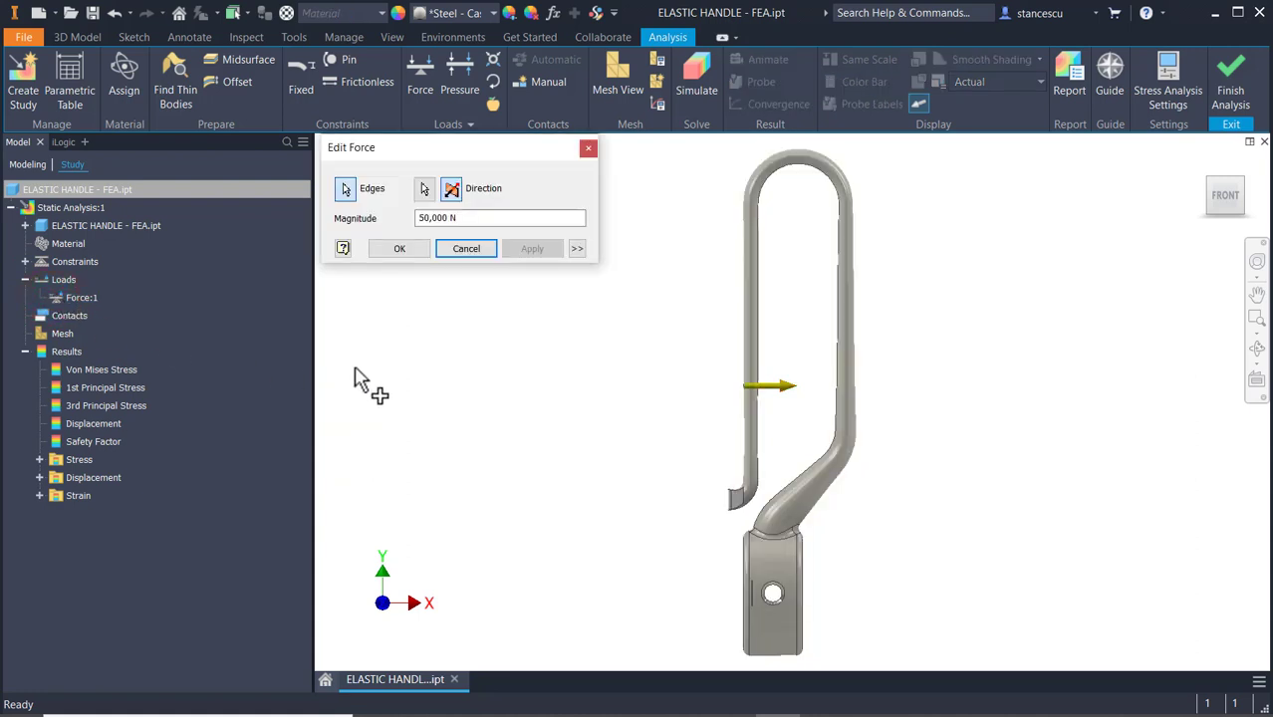
click(464, 217)
key(shift+Home)
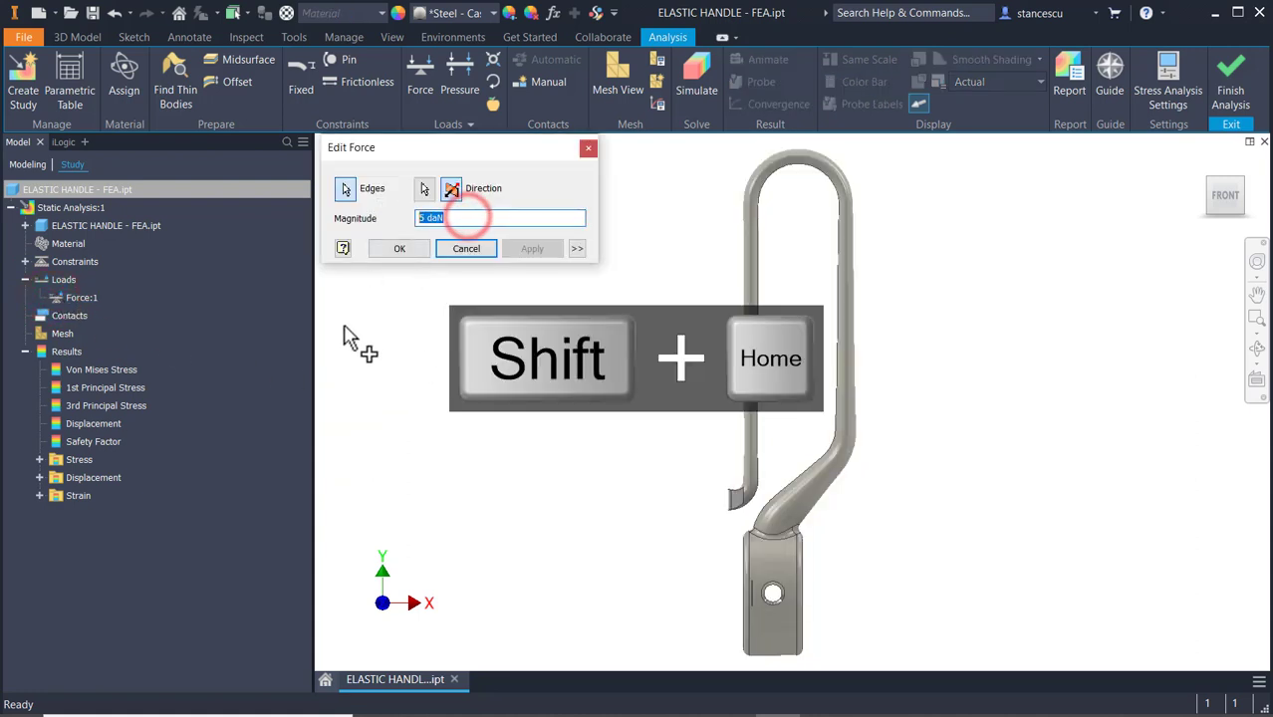
text(15)
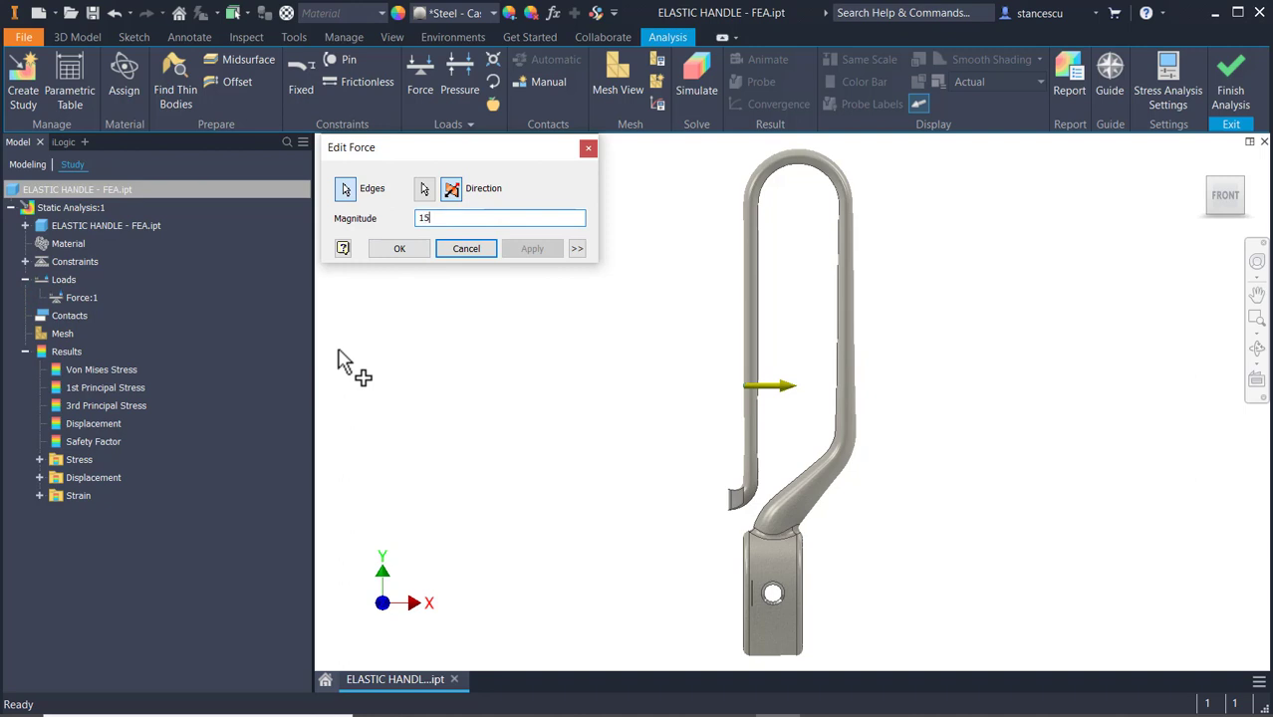
text(da)
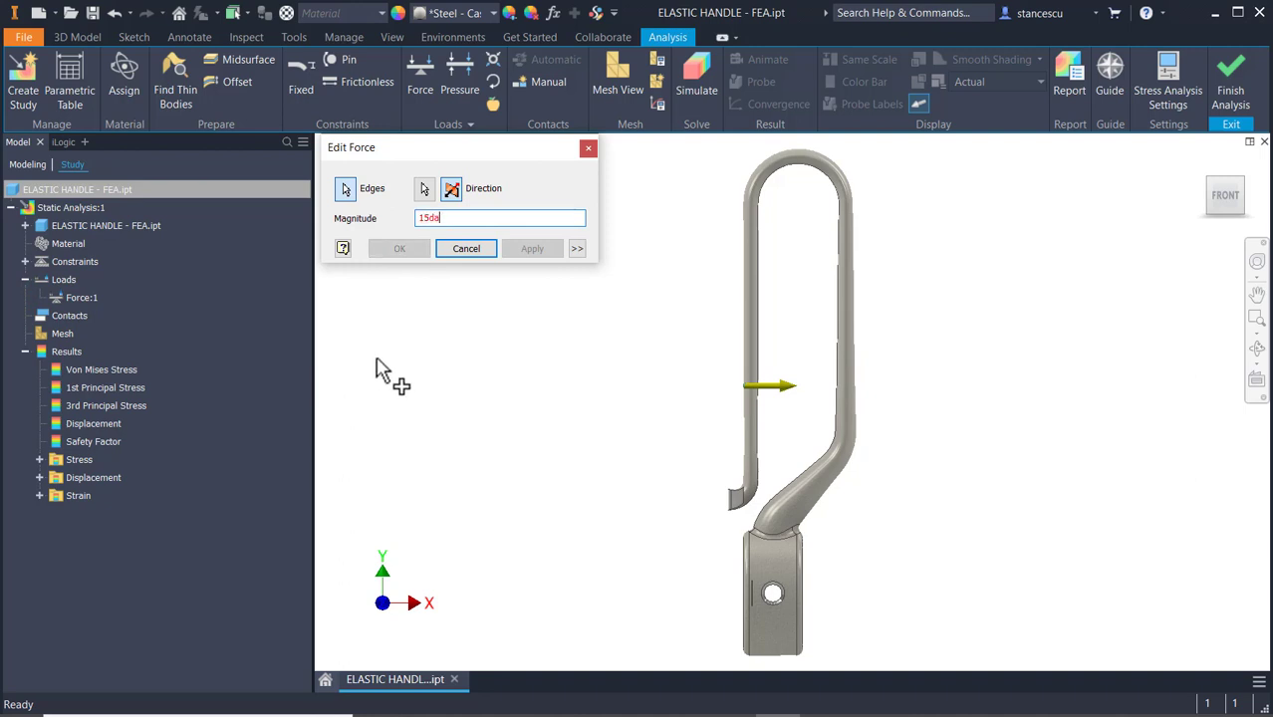
text(N)
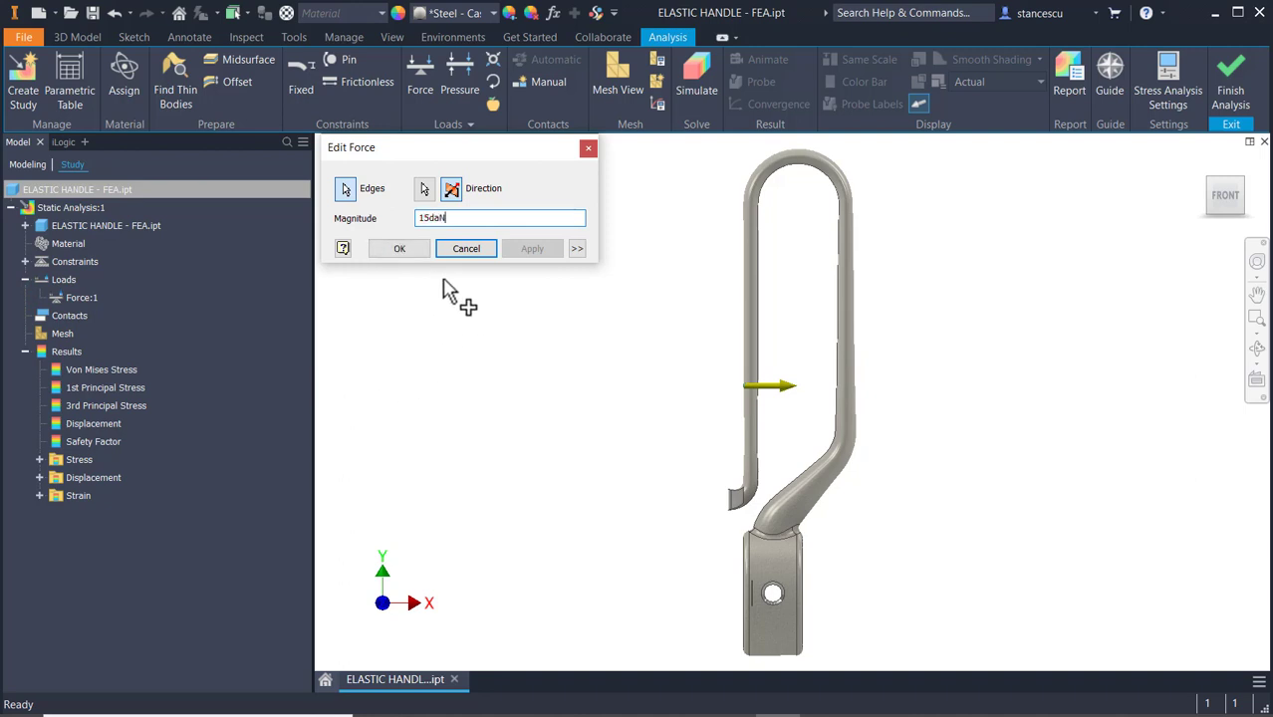
click(416, 252)
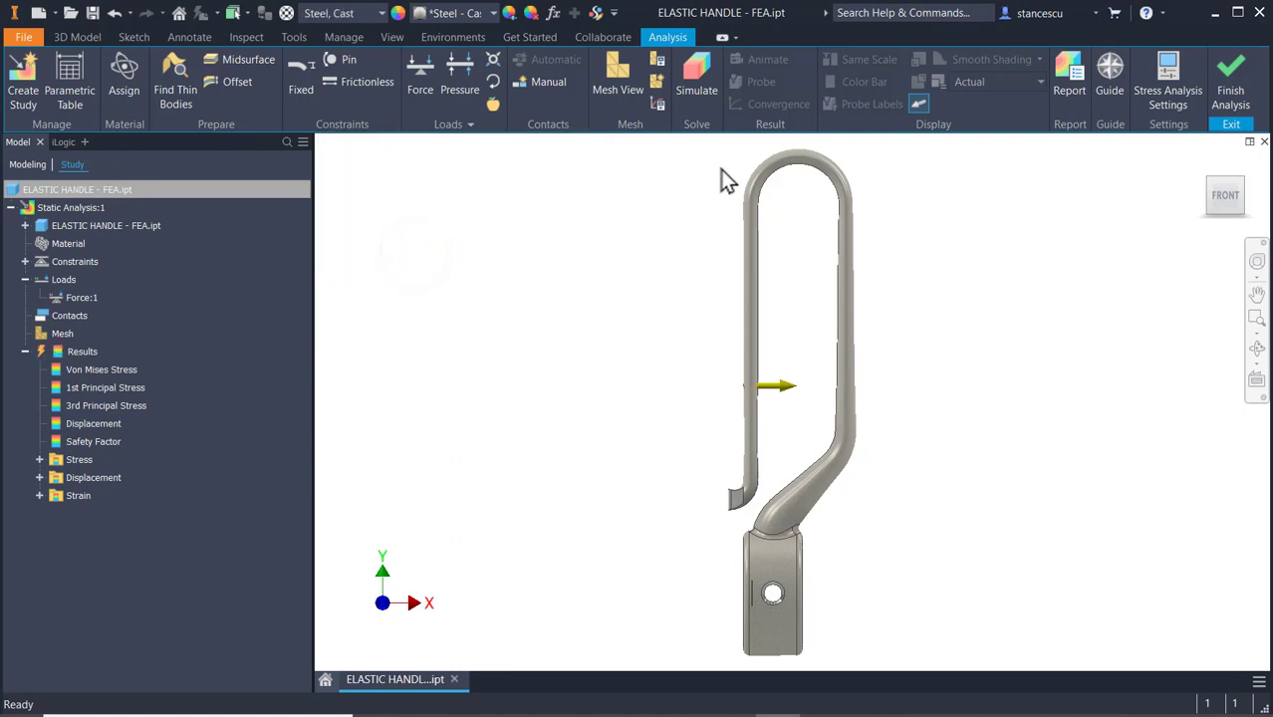
- Rerun the simulation with the updated force and display the Displacement result to check the free arm's tip against the opposite arm
click(700, 70)
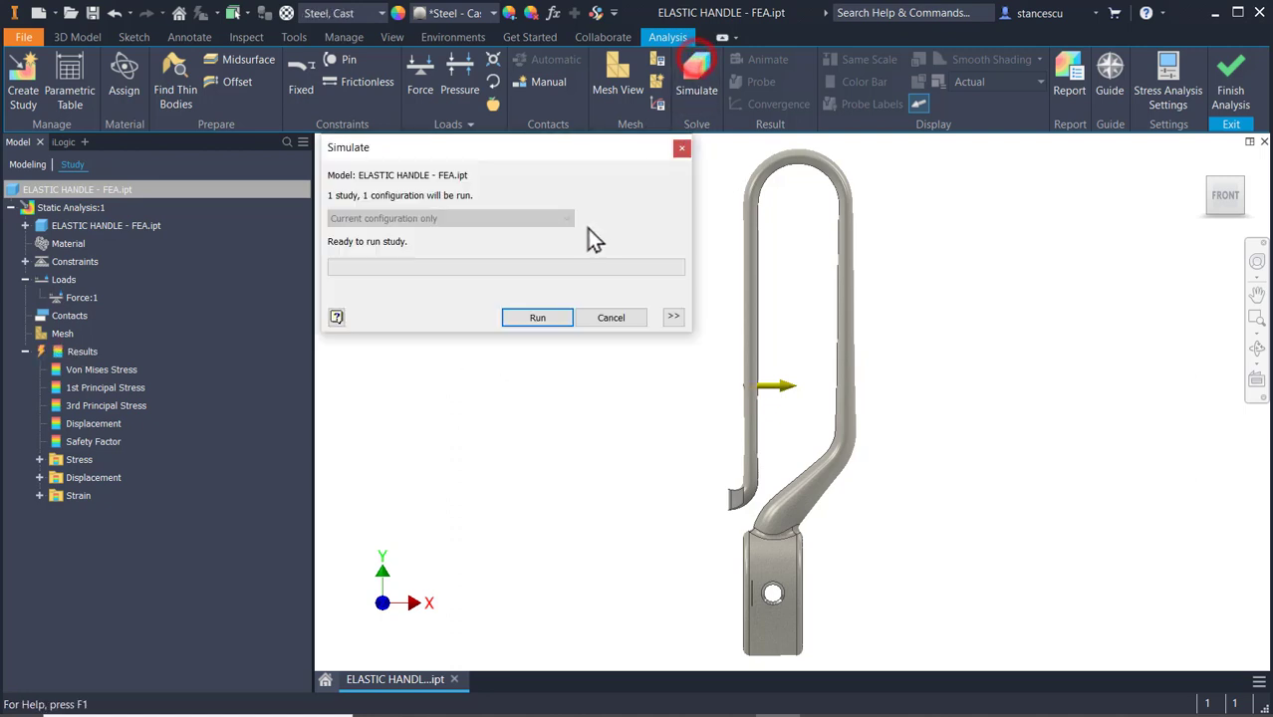
click(516, 319)
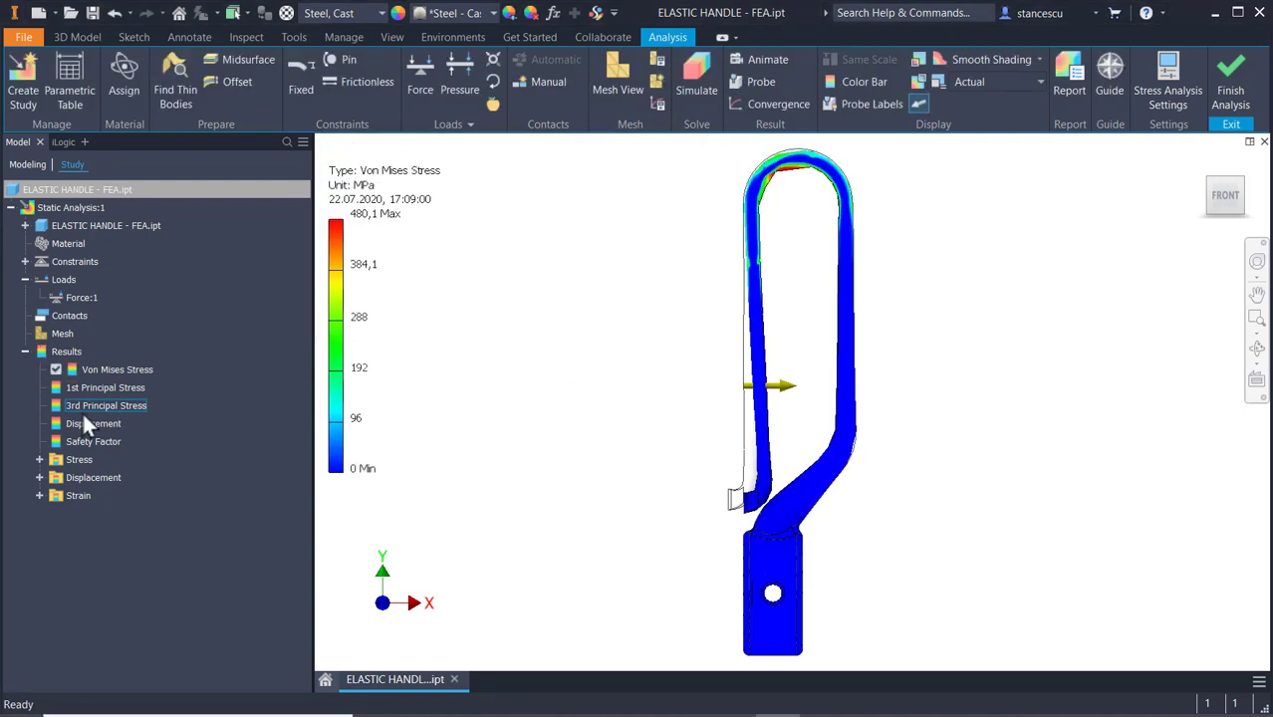
double_click(58, 424)
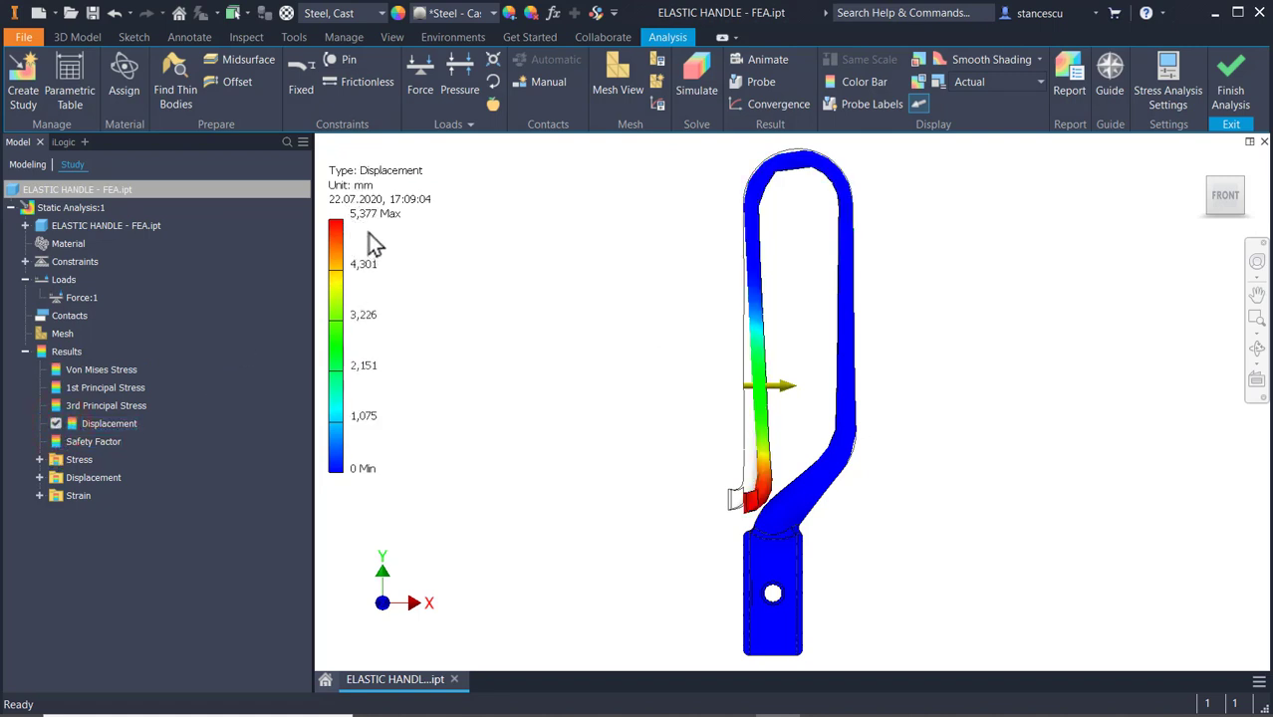
scroll(802, 414, up, 3)
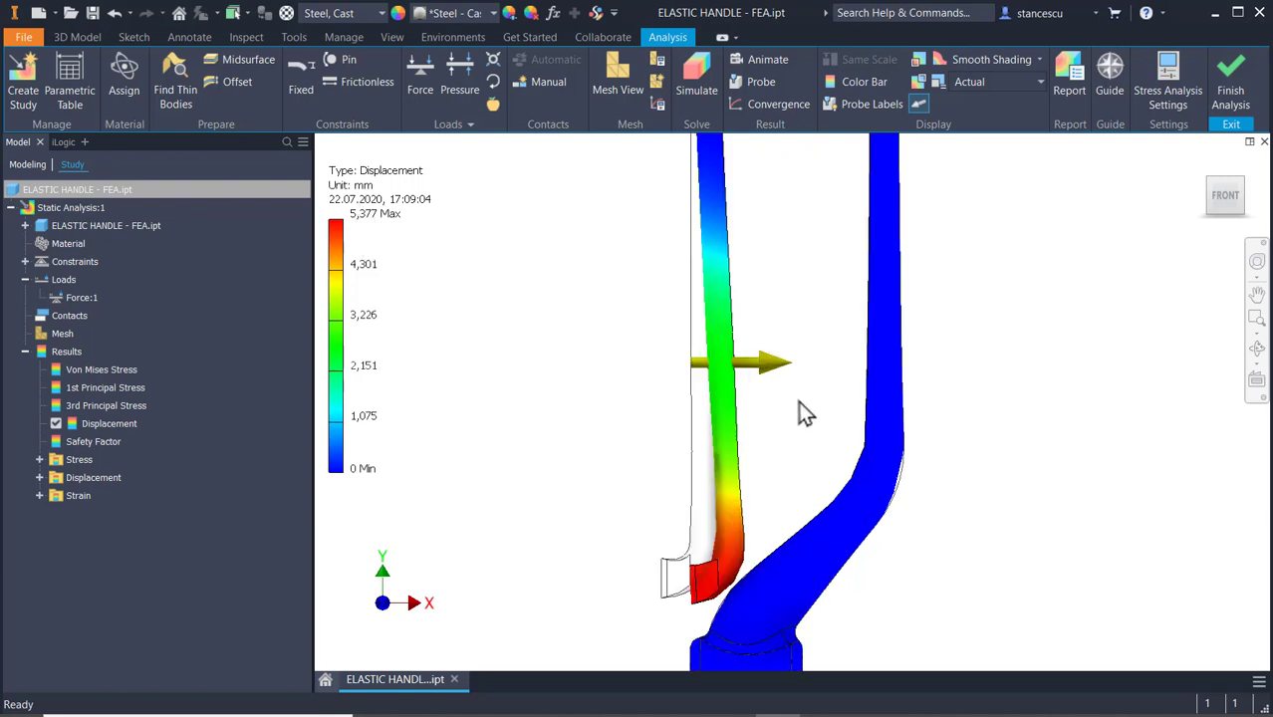
shift+middle_drag(794, 390, 777, 445)
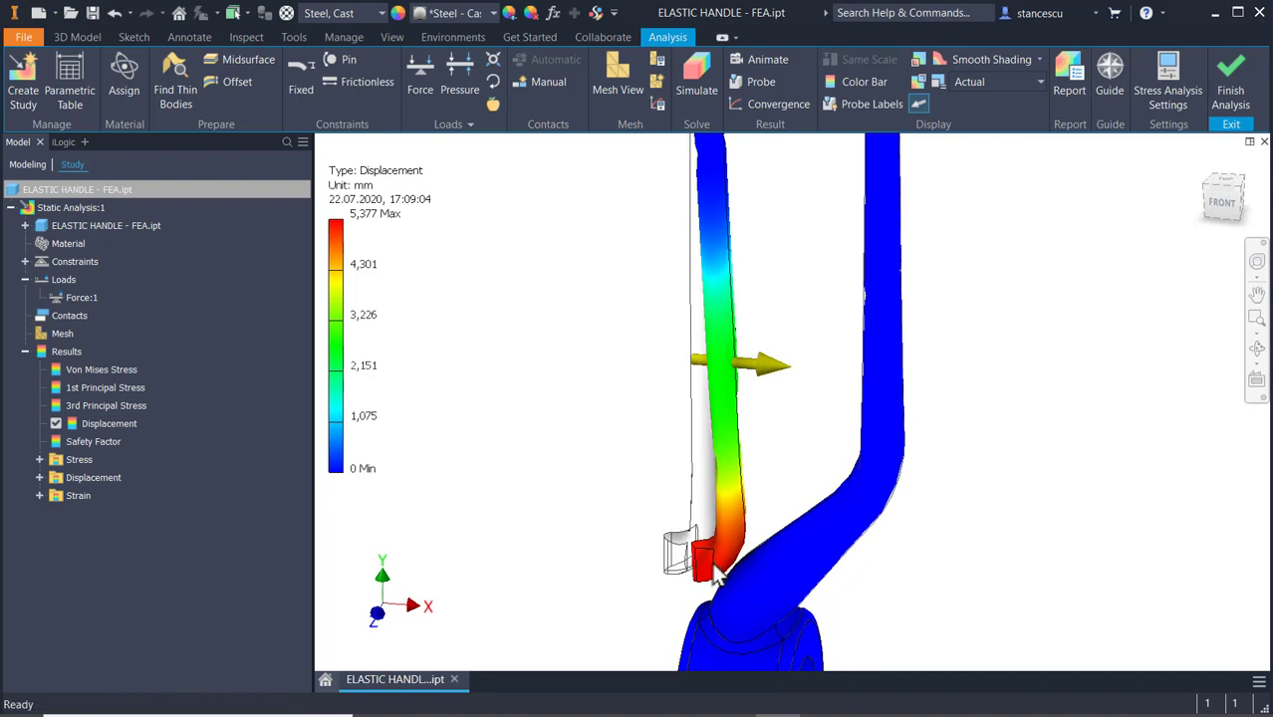
scroll(706, 564, up, 2)
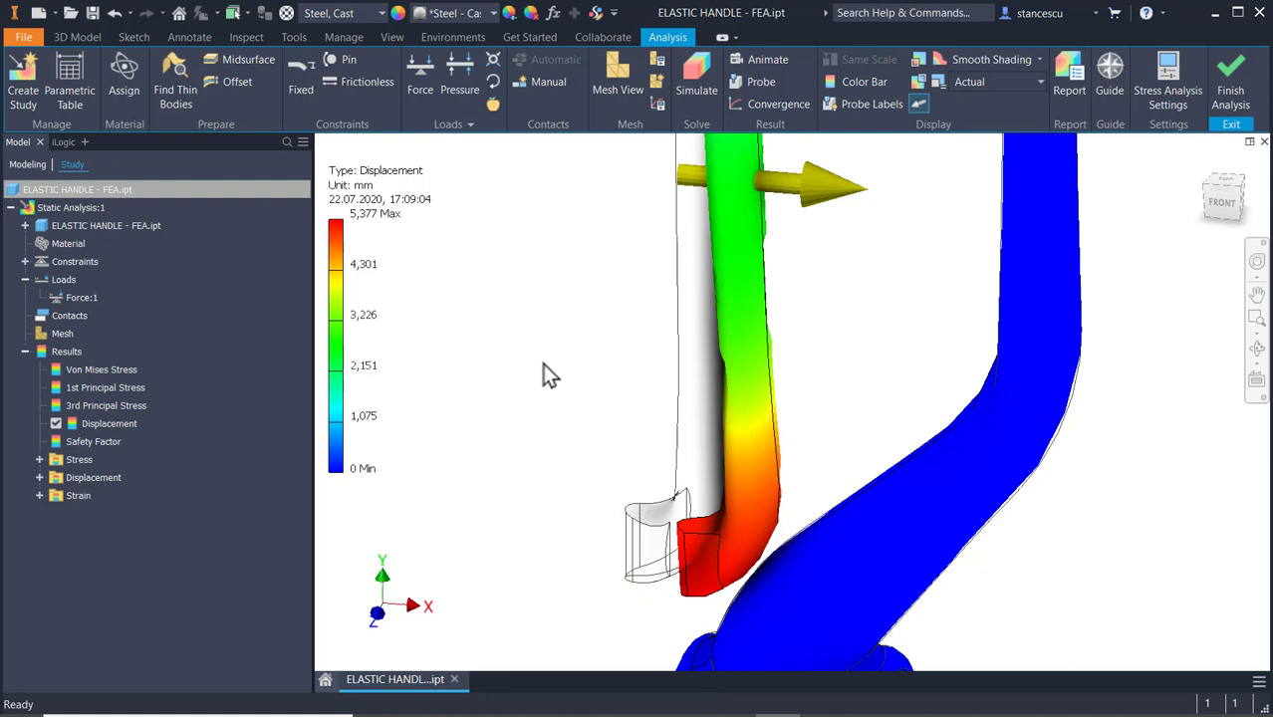
scroll(560, 361, up, 5)
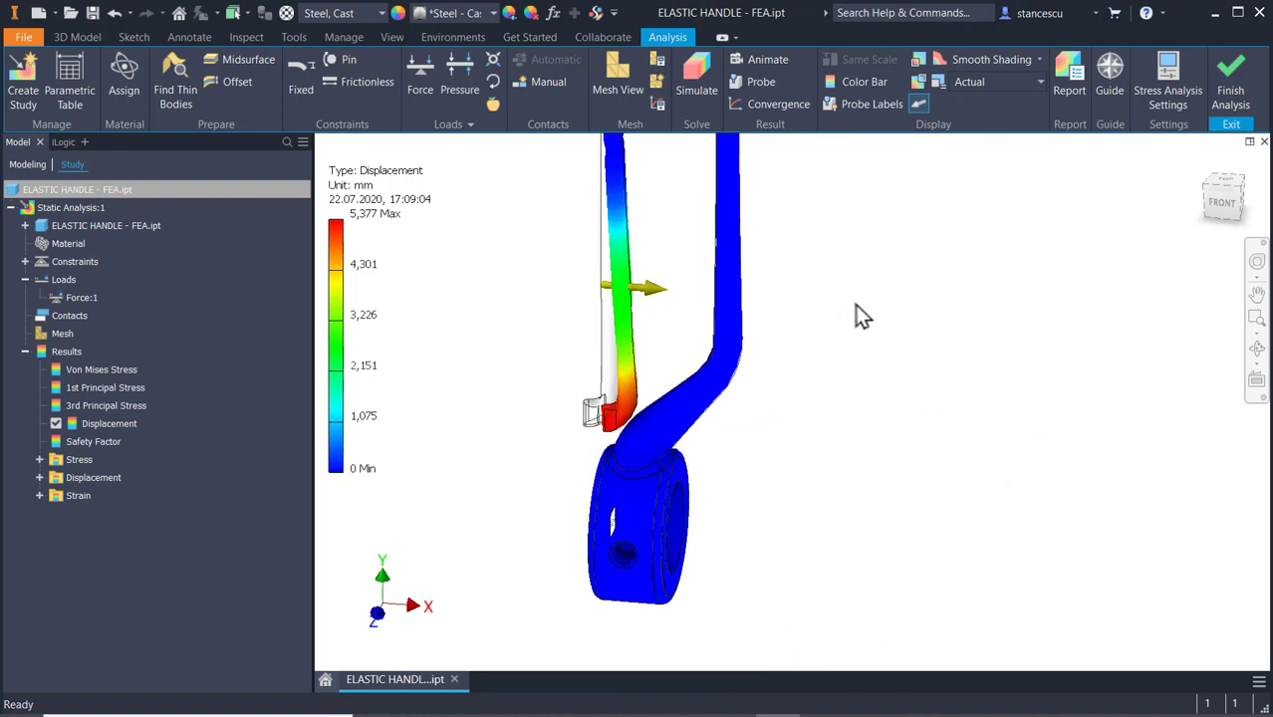
key(Delete)
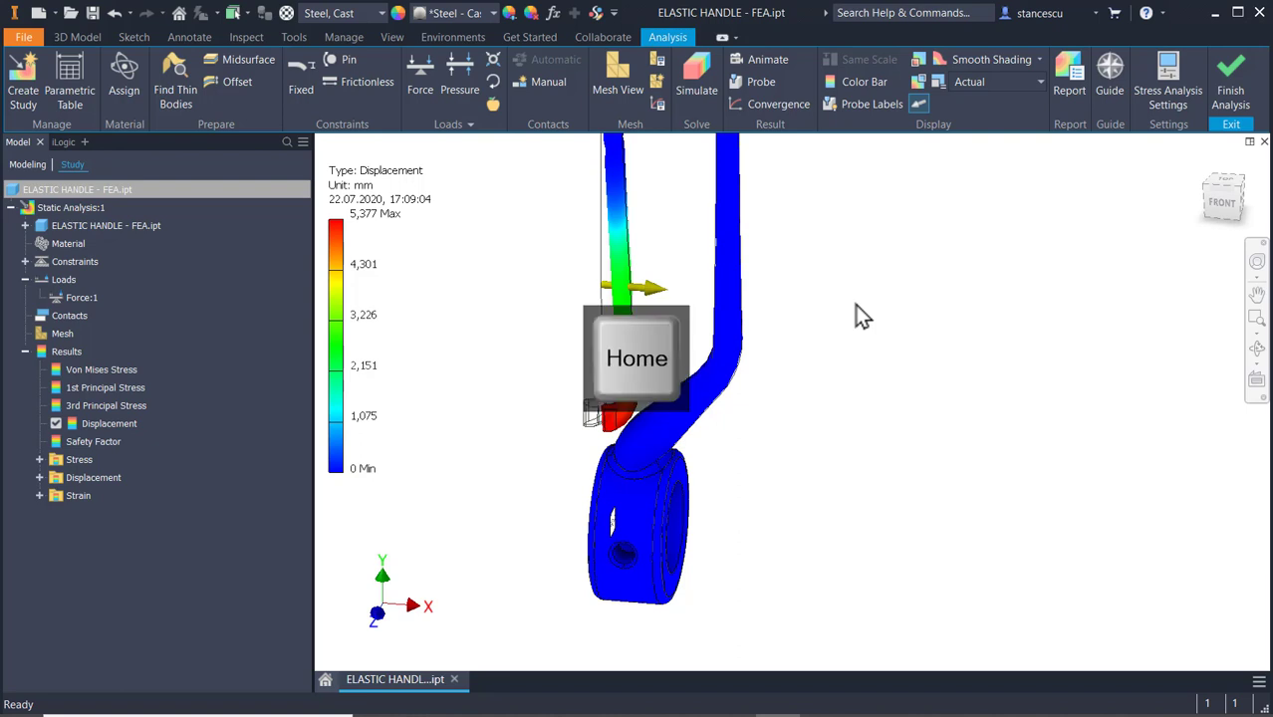
key(Home)
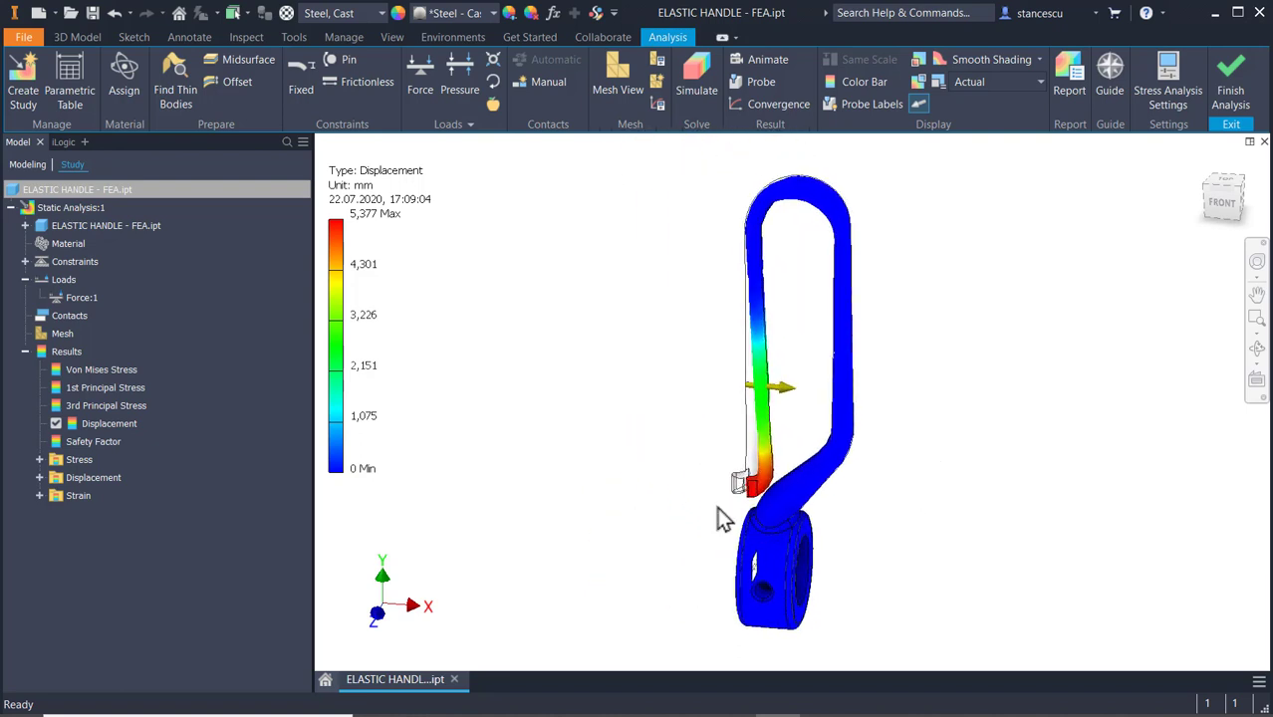